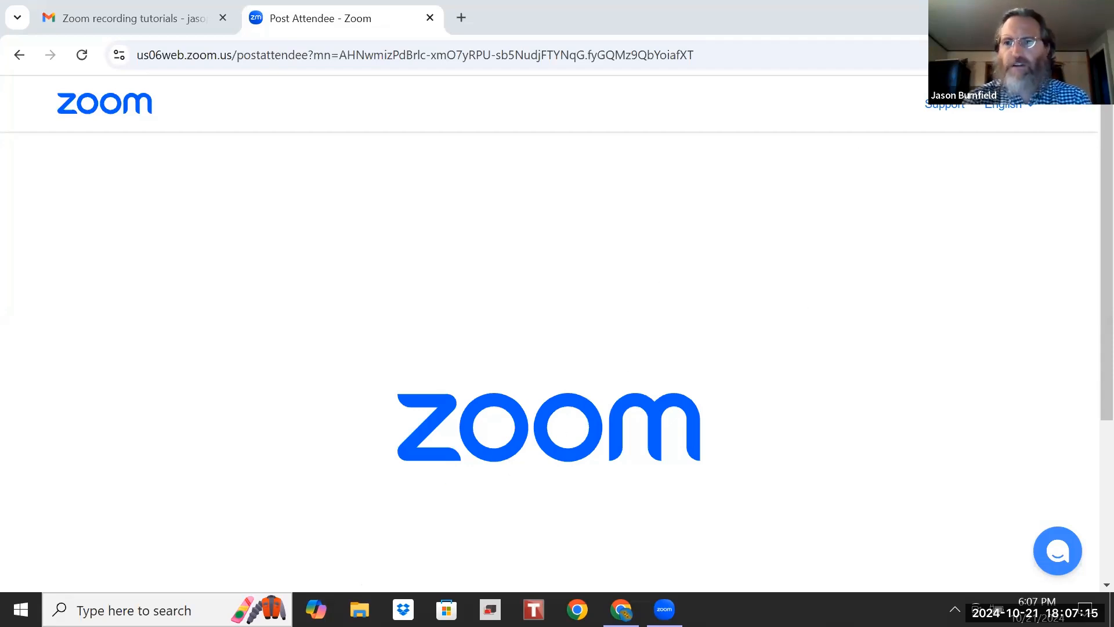
Step: Open hydrogen line galaxy drift scan data analysis template.xlsx from the Radio Astronomy folder's hydrogen line galaxy observation tutorial subfolder on the desktop
click(1015, 14)
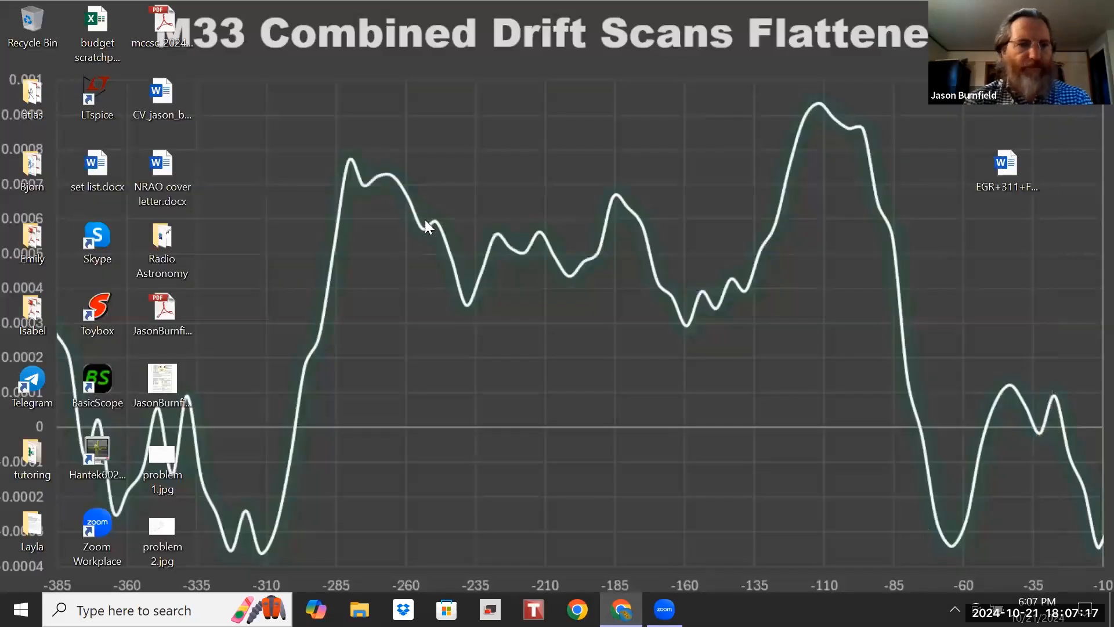
double_click(158, 238)
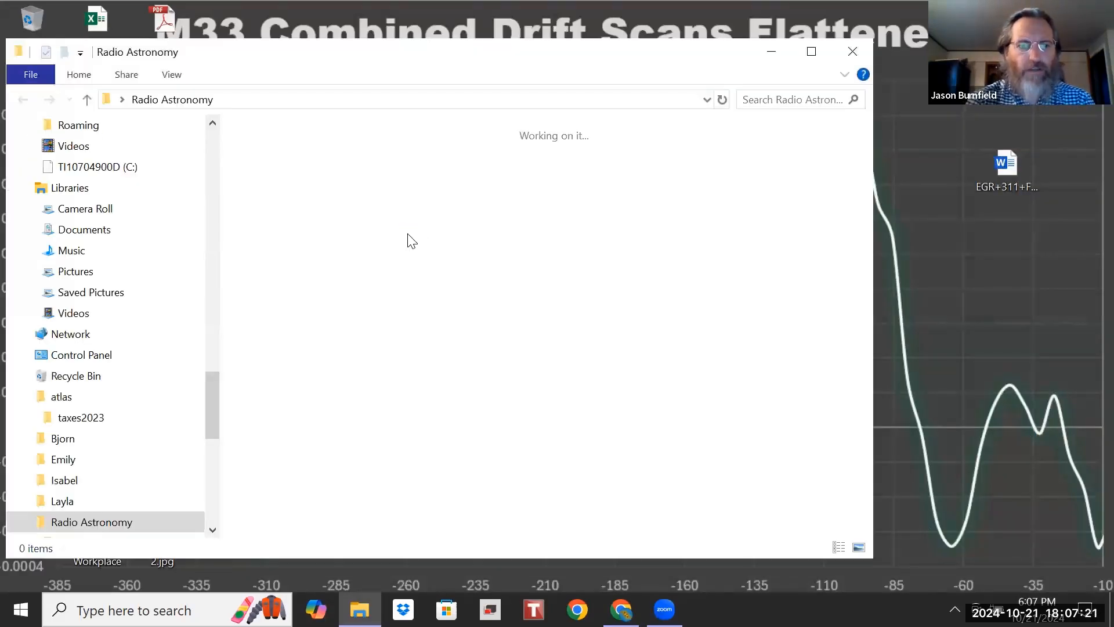
double_click(363, 261)
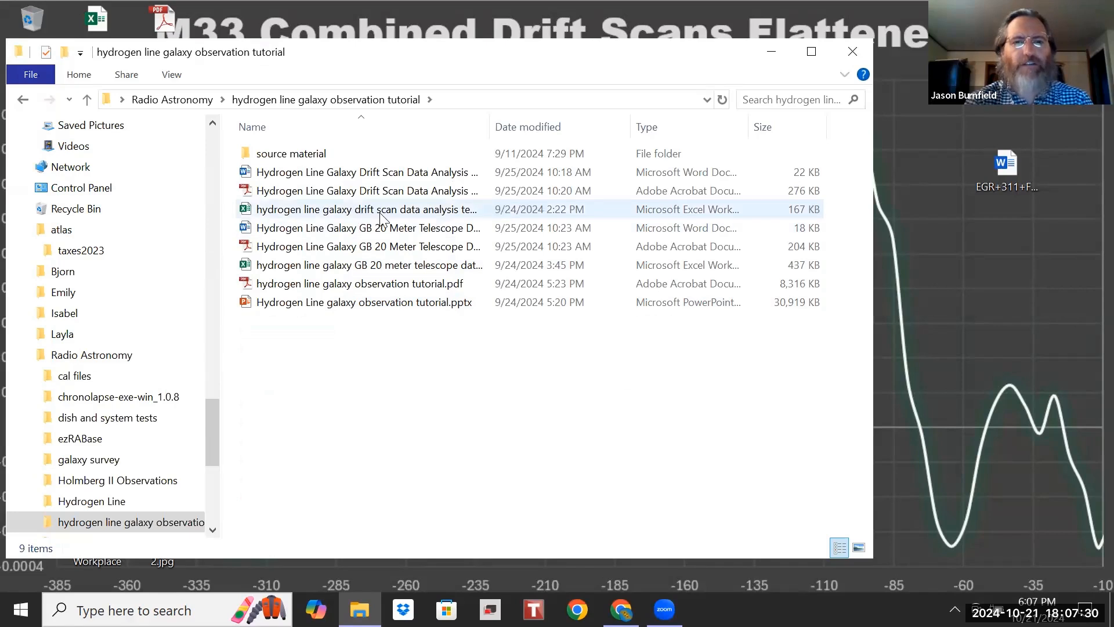
double_click(438, 213)
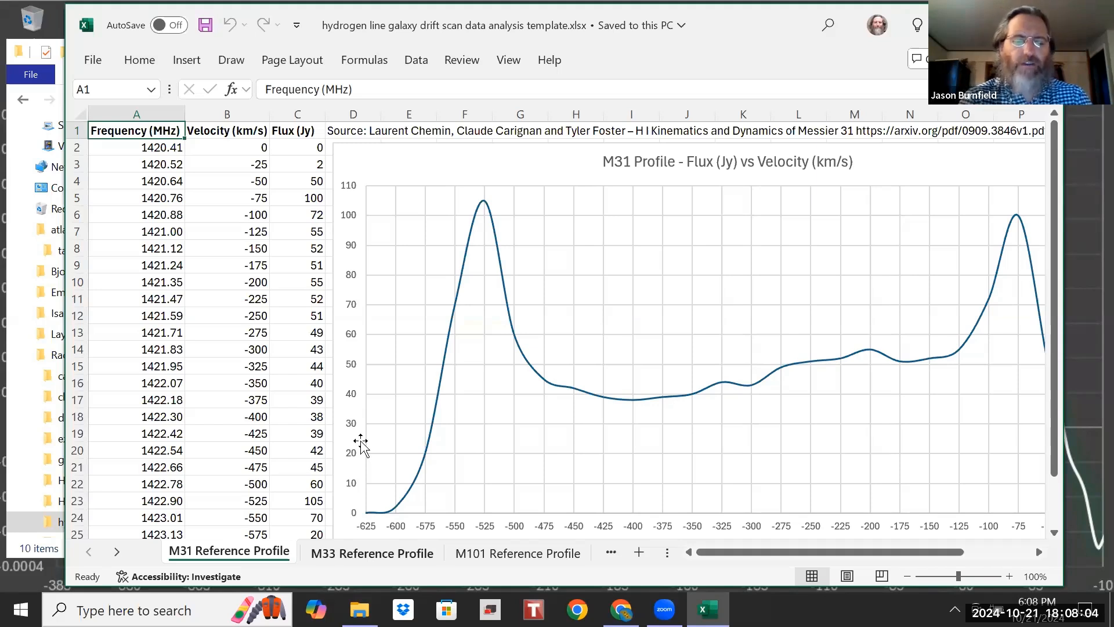
Step: Look through the template's galaxy reference profile sheets from M33 to Holmberg II, and return to the start of the sheet list
key(ctrl+Page_Down)
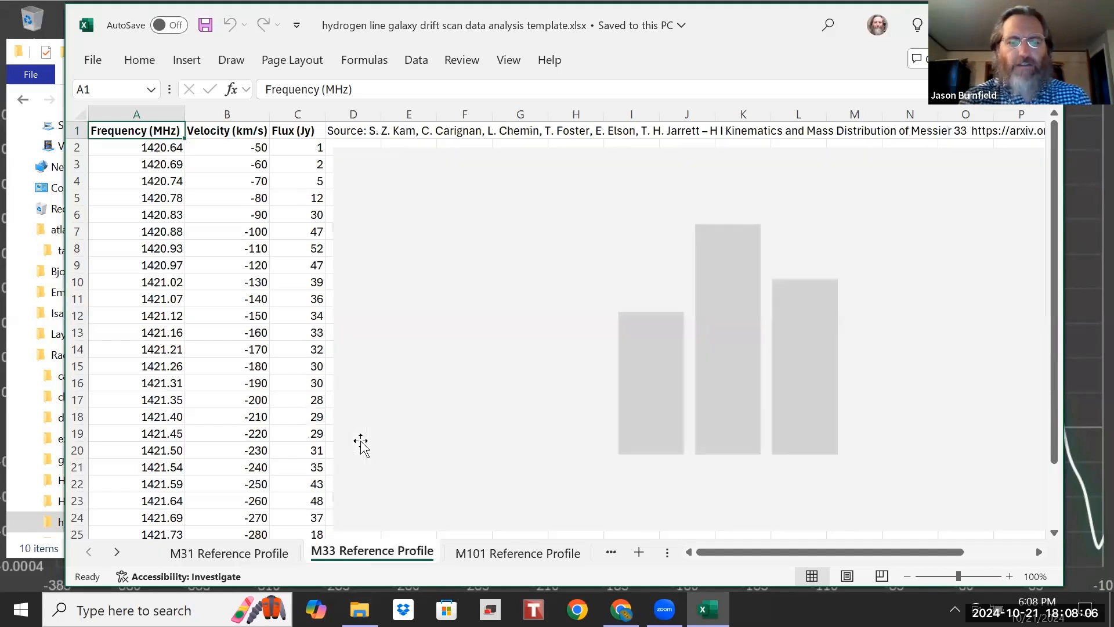
key(ctrl+Page_Down)
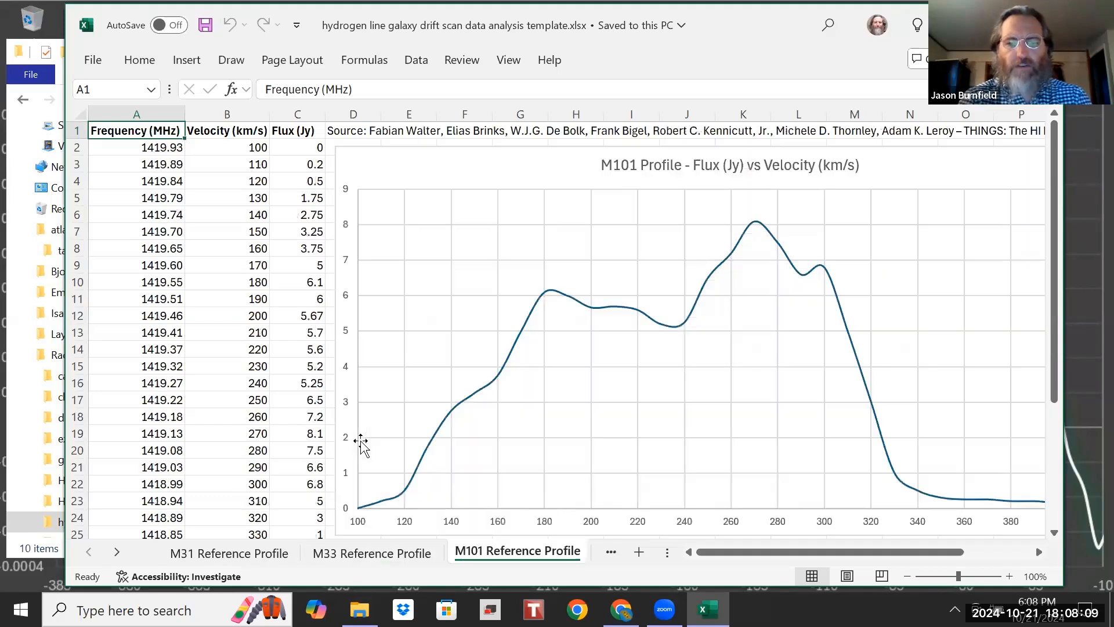
key(ctrl+Page_Down)
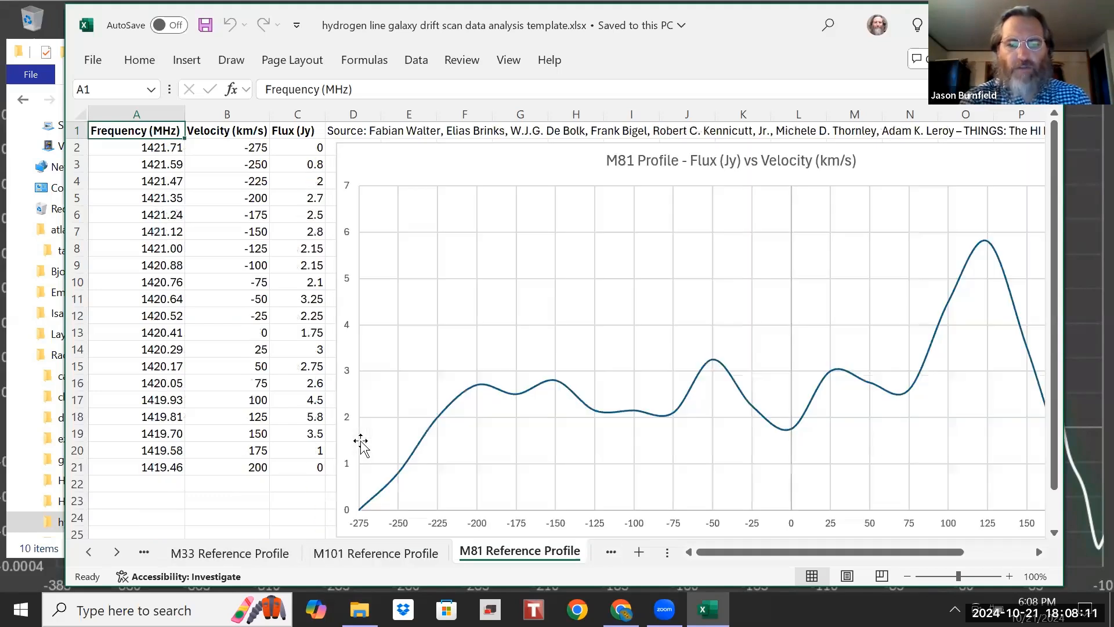
key(ctrl+Page_Down)
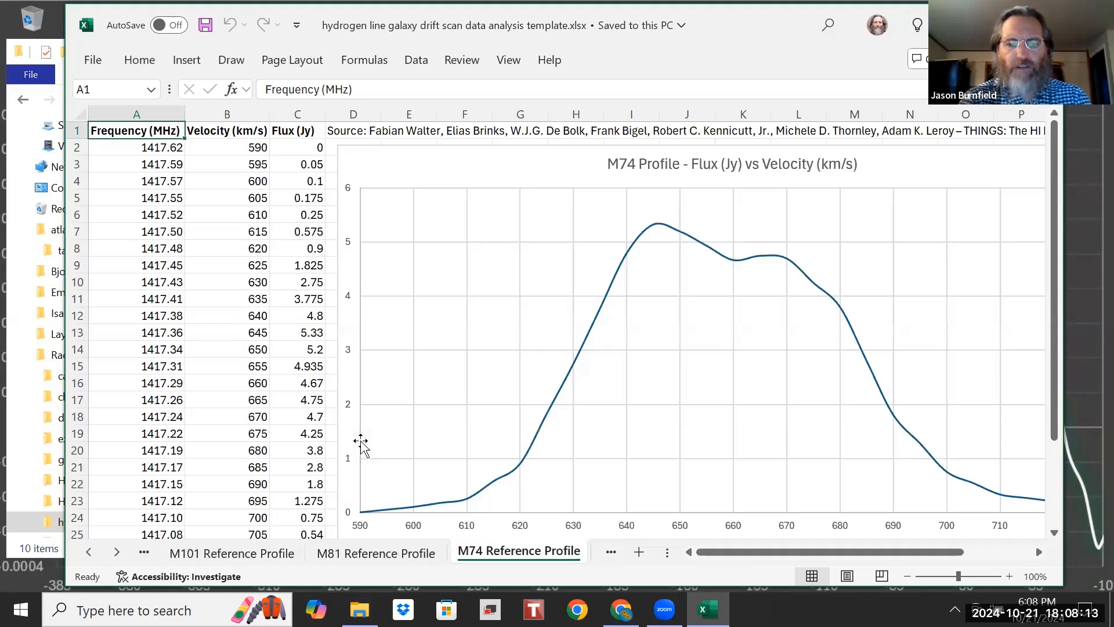
key(ctrl+Page_Down)
key(ctrl+Page_Down)
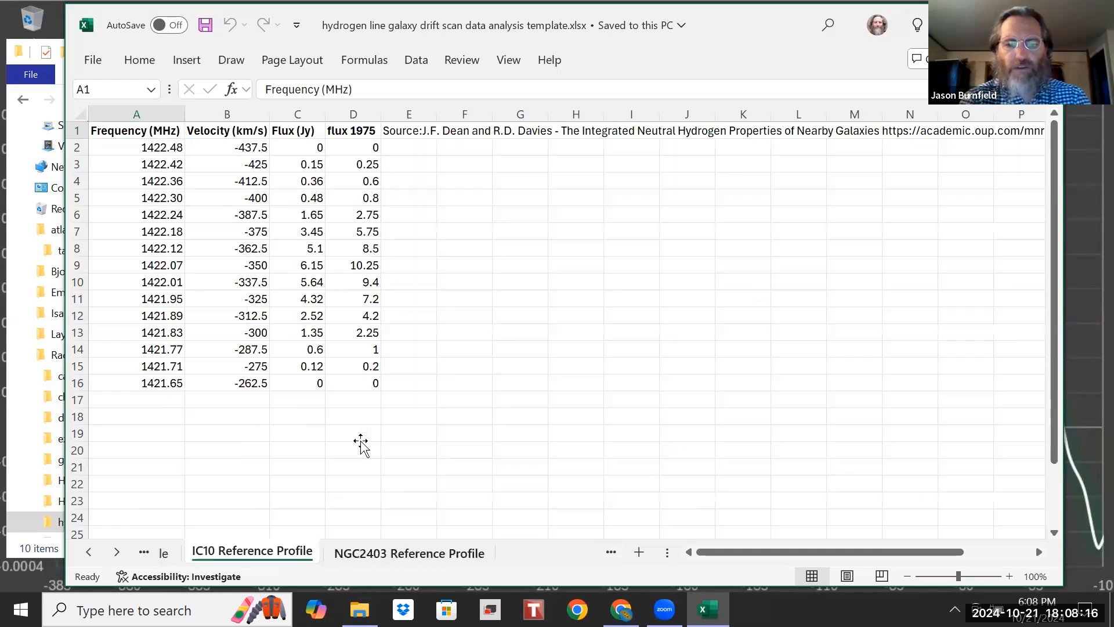
key(ctrl+Page_Down)
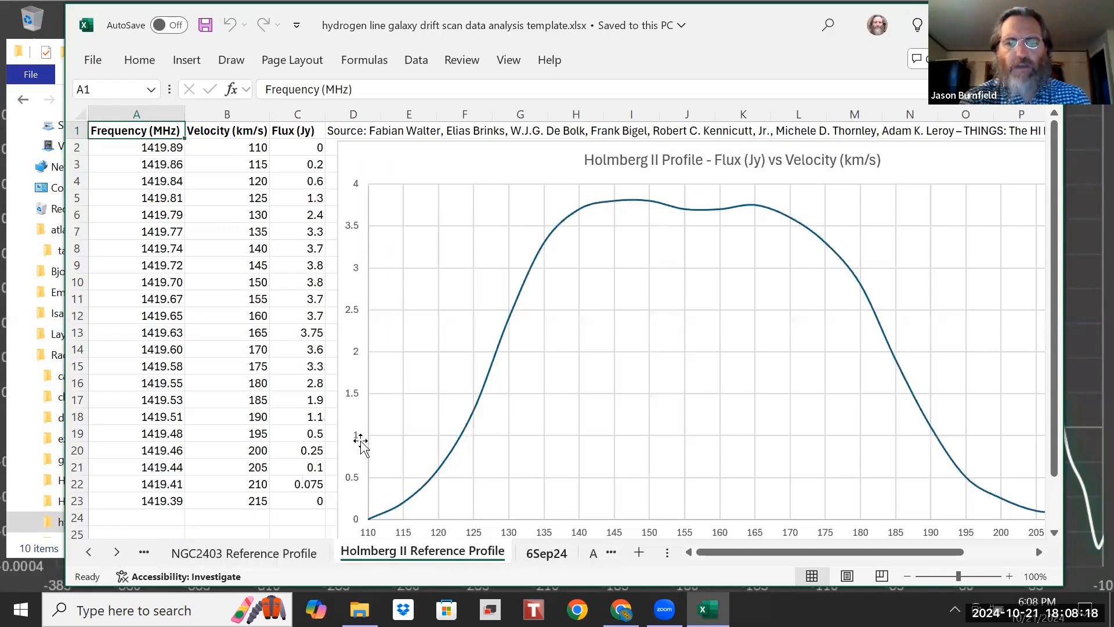
click(89, 552)
click(89, 552)
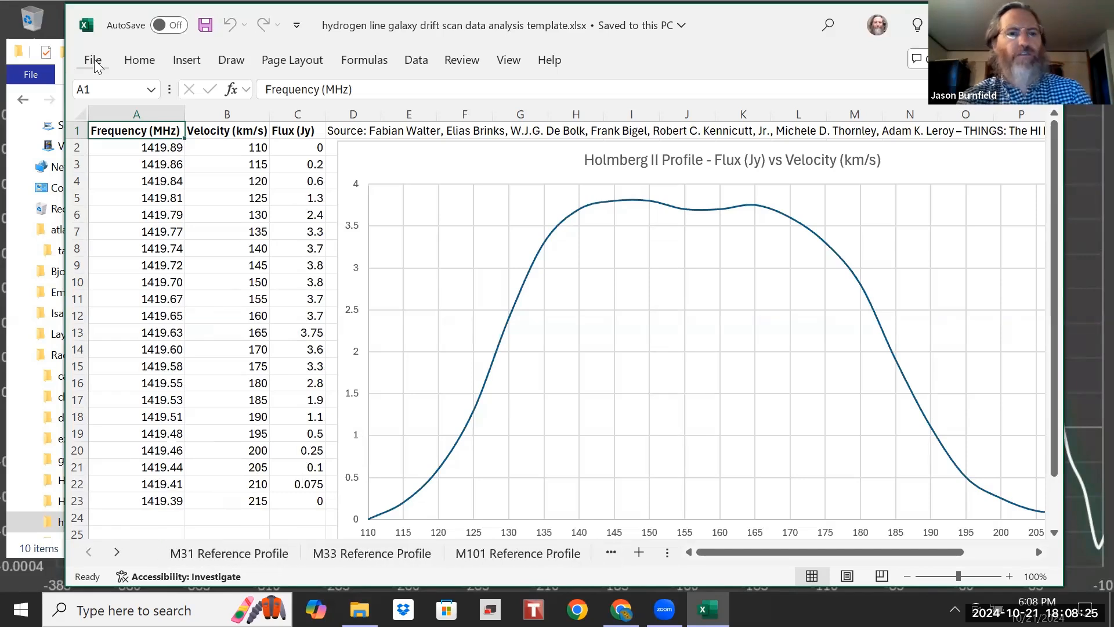
Step: Save a copy of the template workbook to the Desktop under the file name m33Aprildemo
click(93, 60)
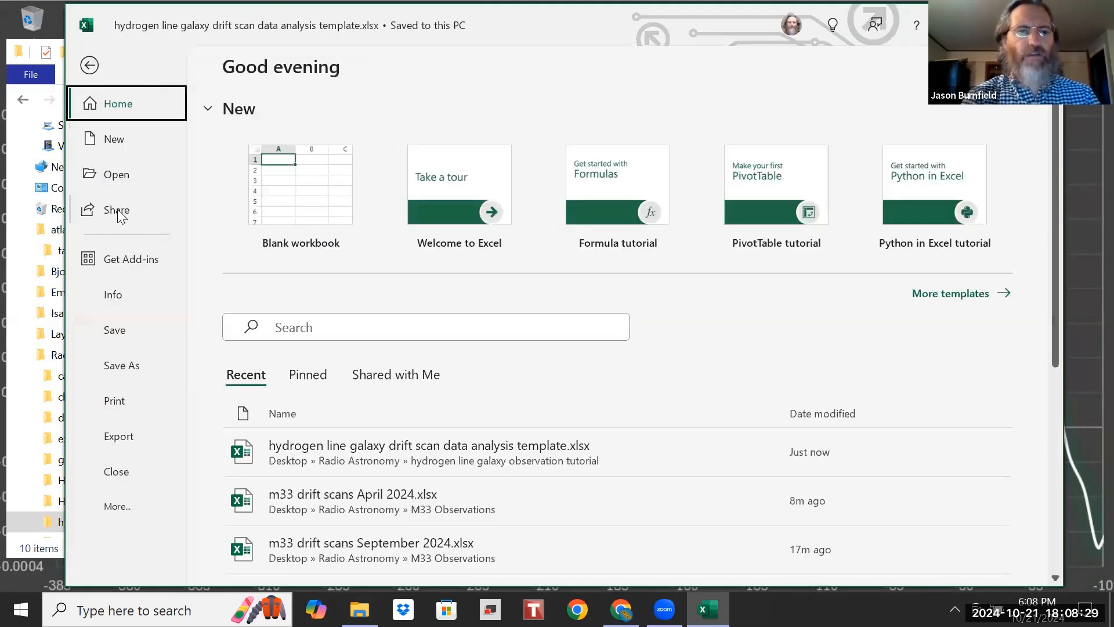
click(132, 368)
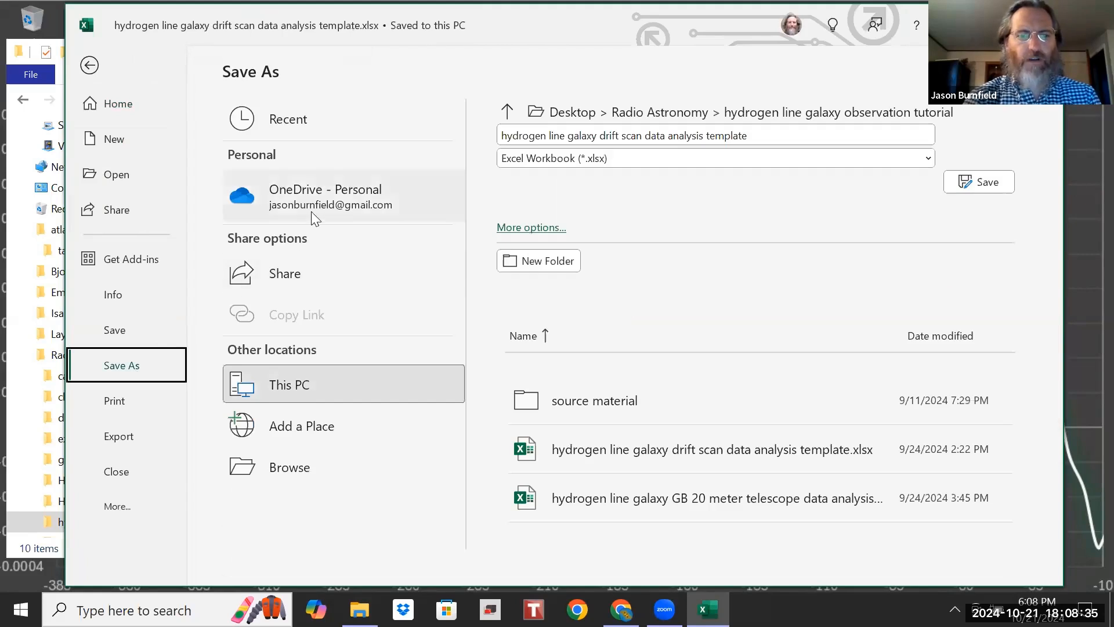
click(296, 387)
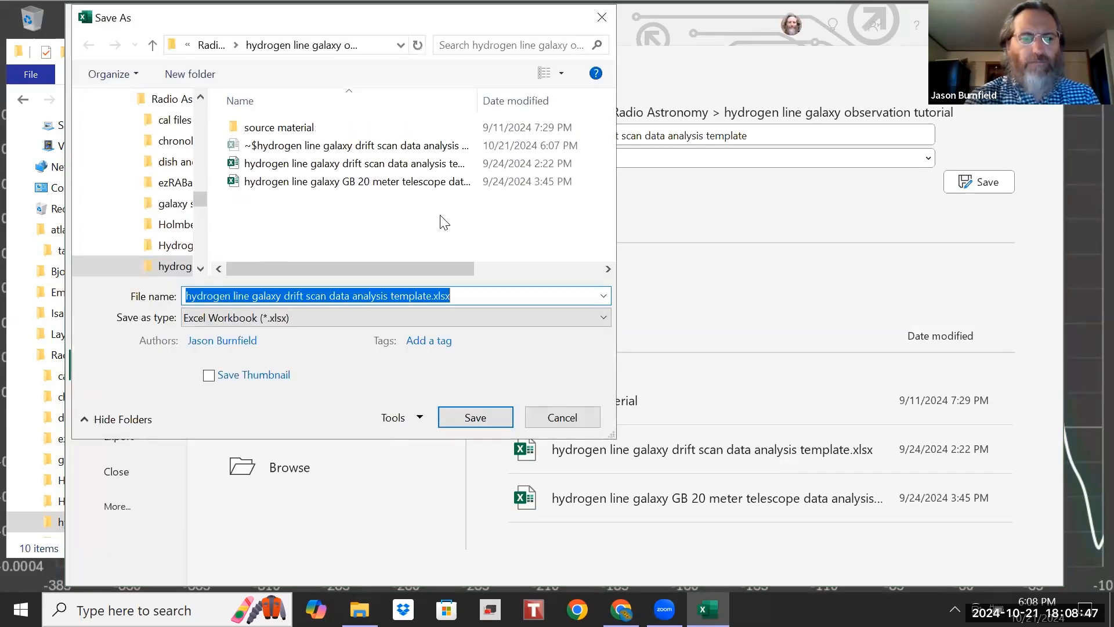
text(m33)
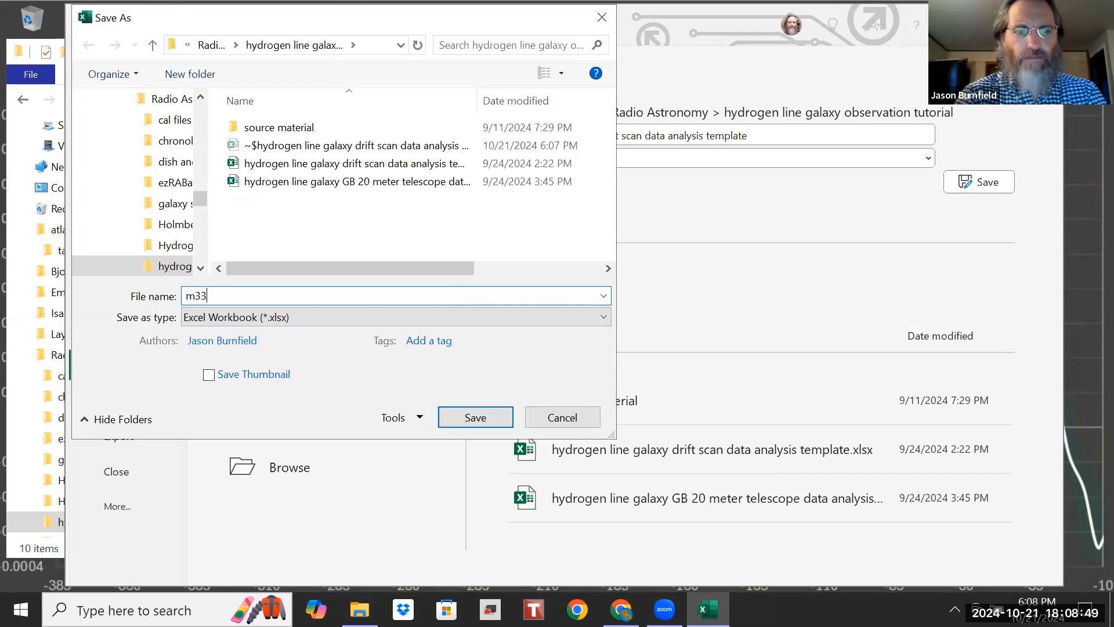
text(Apri)
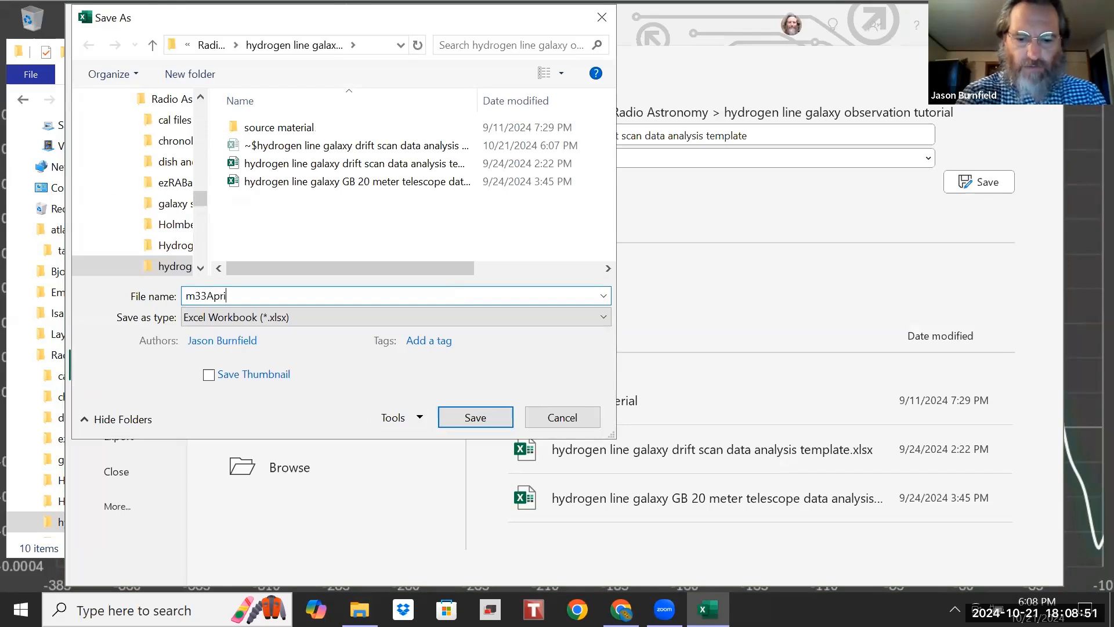
text(ldemo)
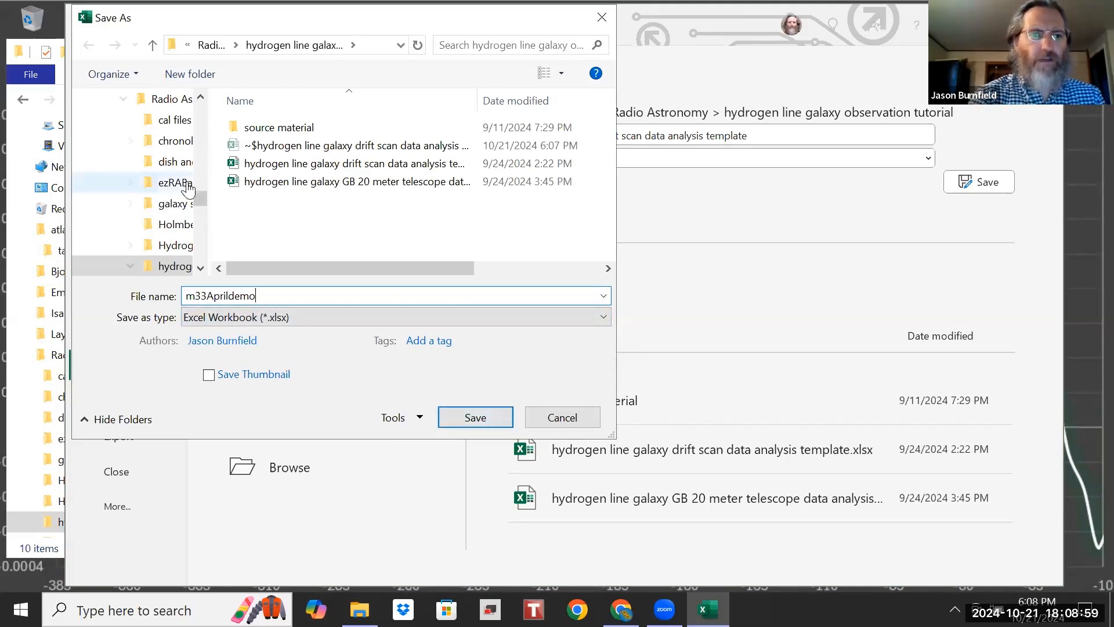
drag(200, 192, 206, 96)
click(161, 189)
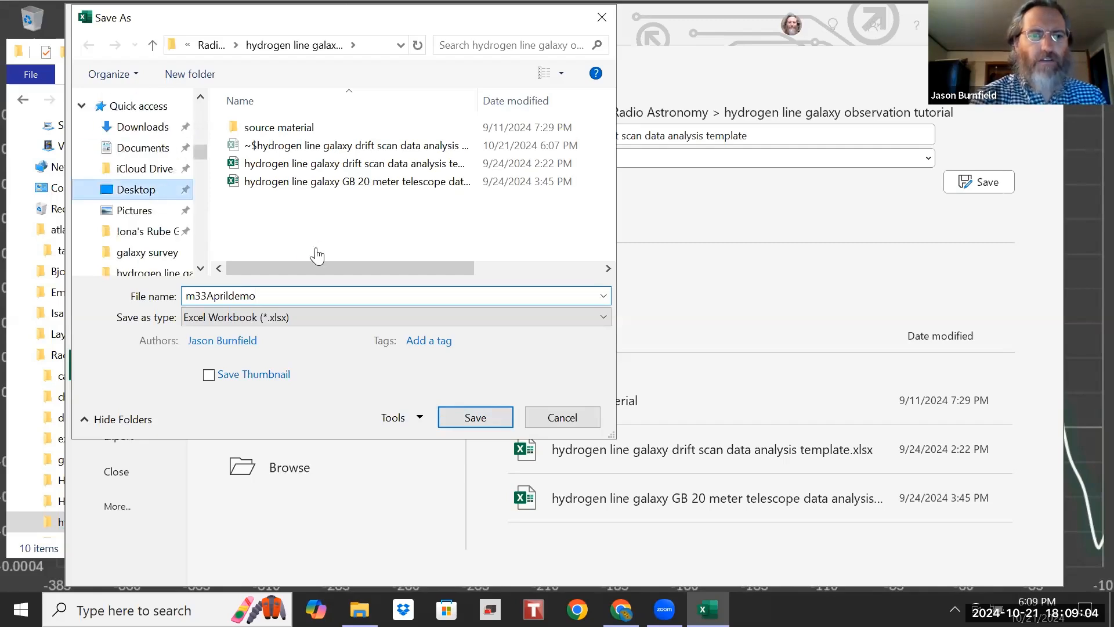
click(491, 417)
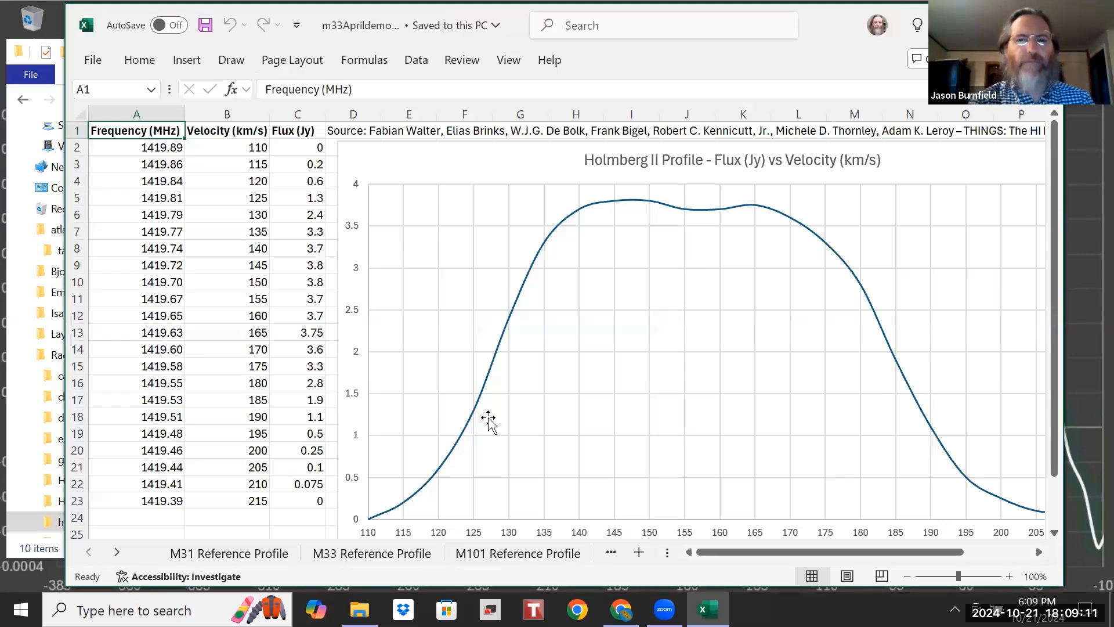
Step: Delete the M31 Reference Profile sheet from the workbook
click(142, 563)
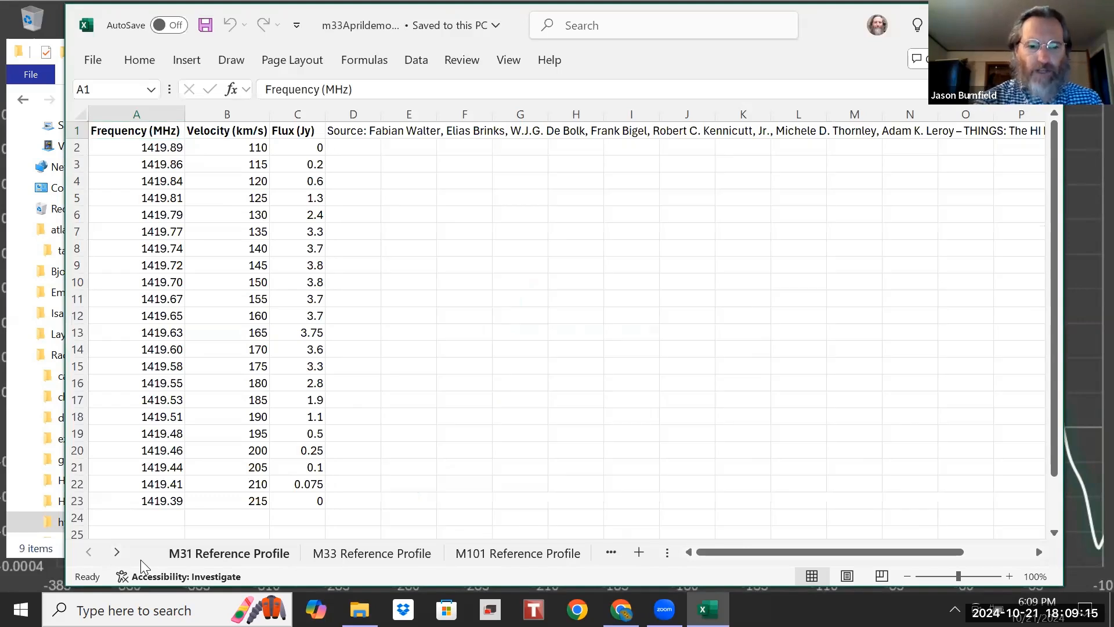
right_click(141, 563)
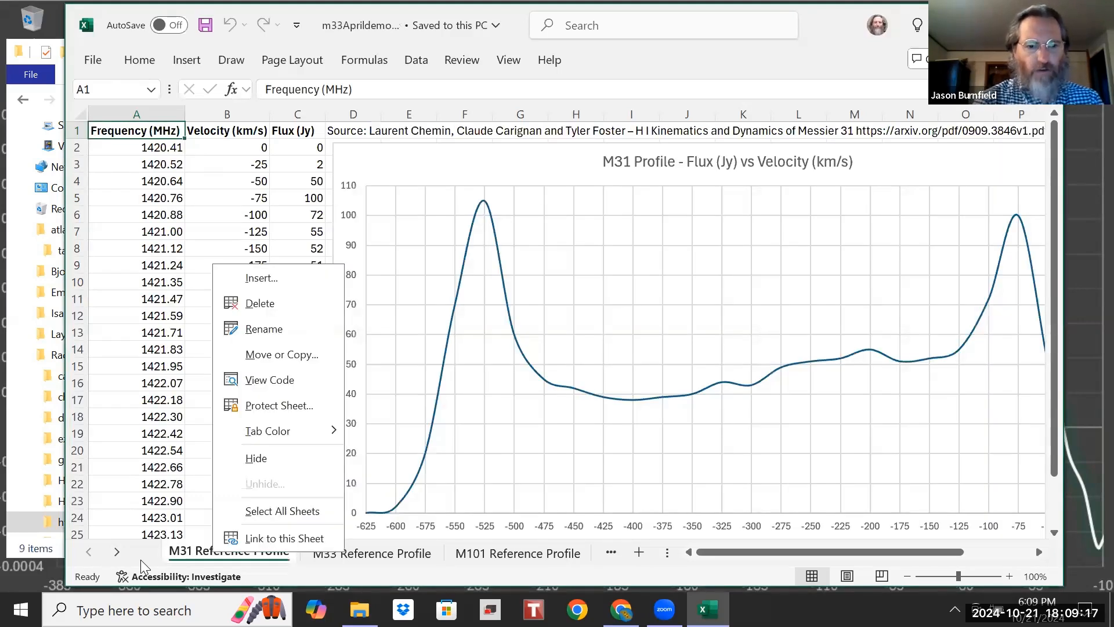
click(264, 303)
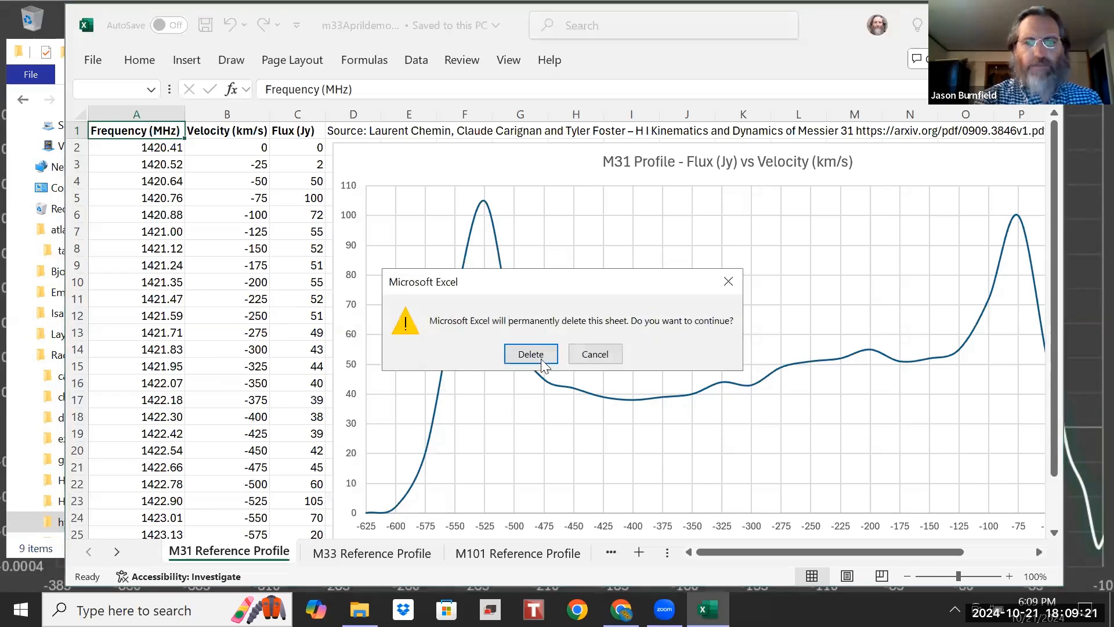
click(535, 351)
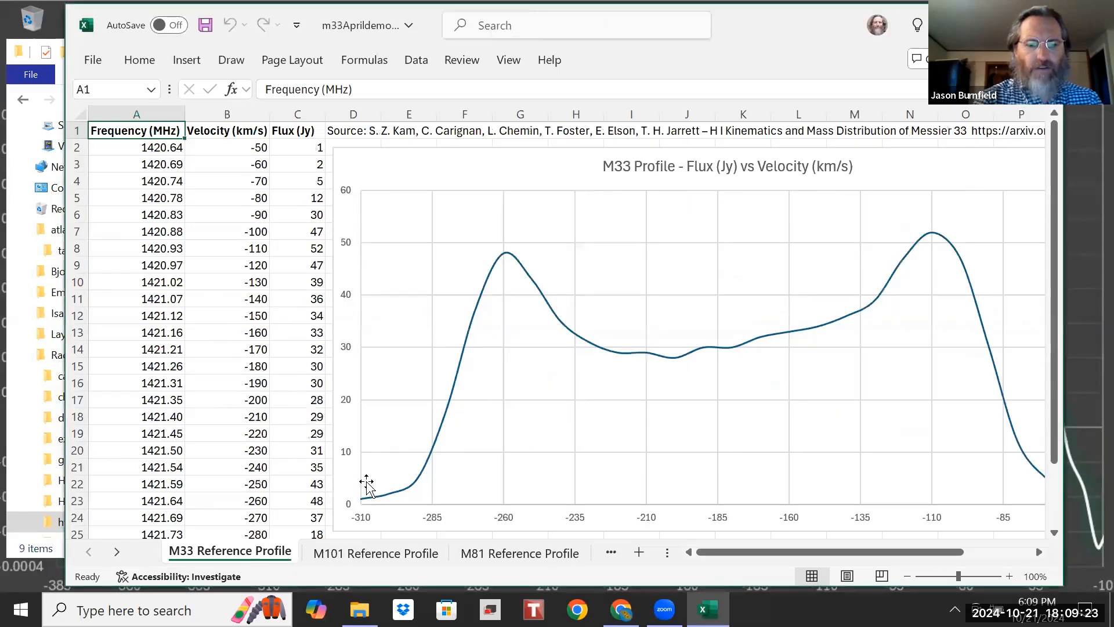
Step: Delete the M101 Reference Profile and M81 Reference Profile sheets, keeping the M33 Reference Profile sheet
key(ctrl+Page_Down)
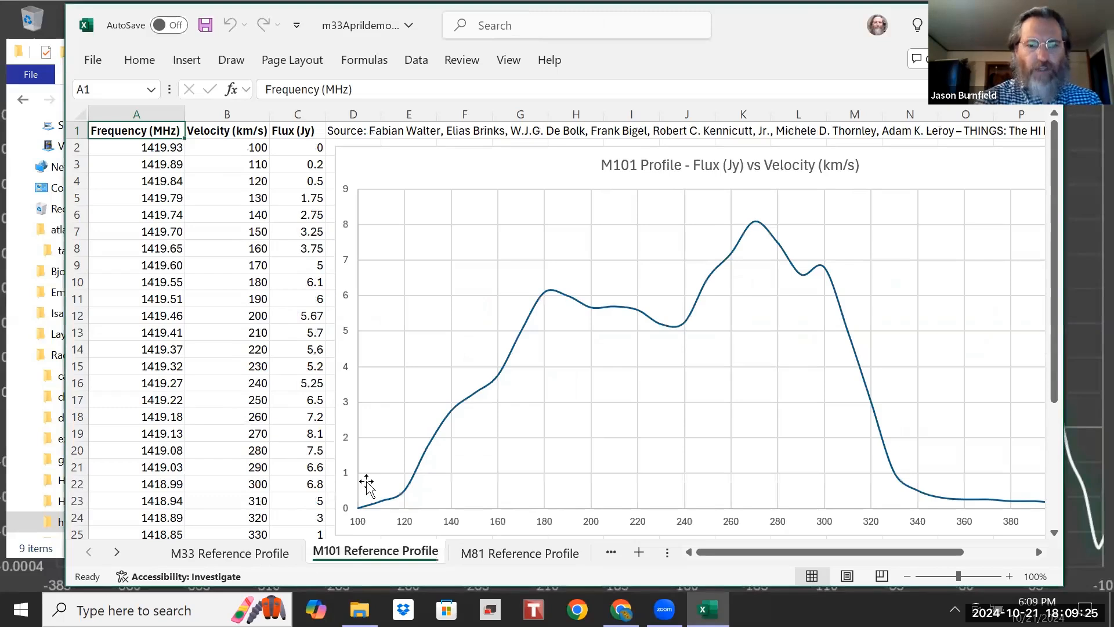
right_click(351, 550)
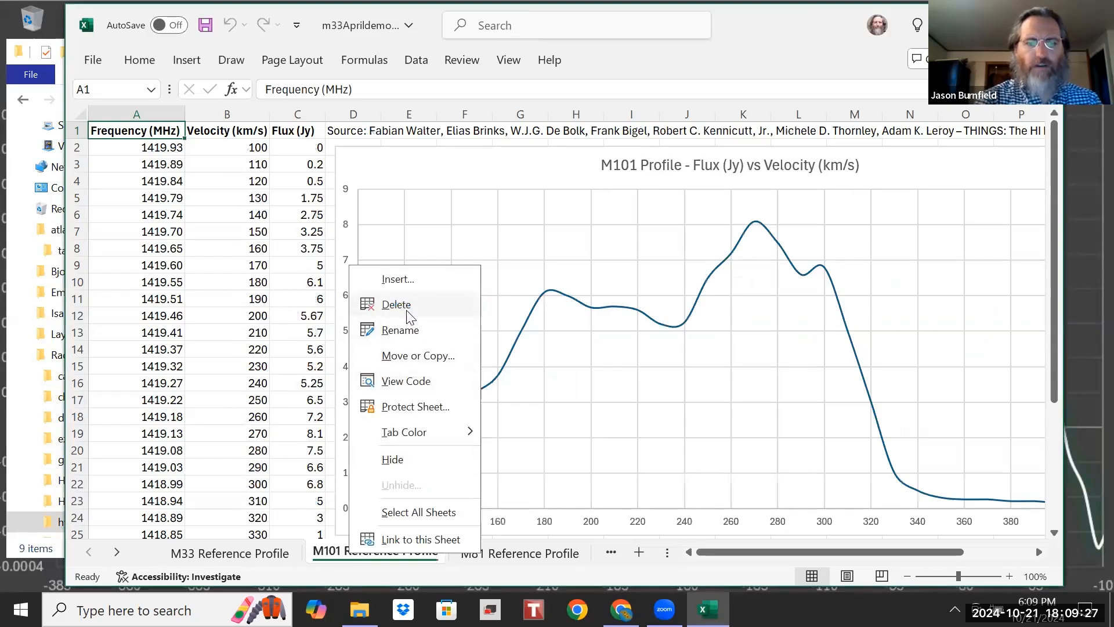
click(408, 314)
click(529, 354)
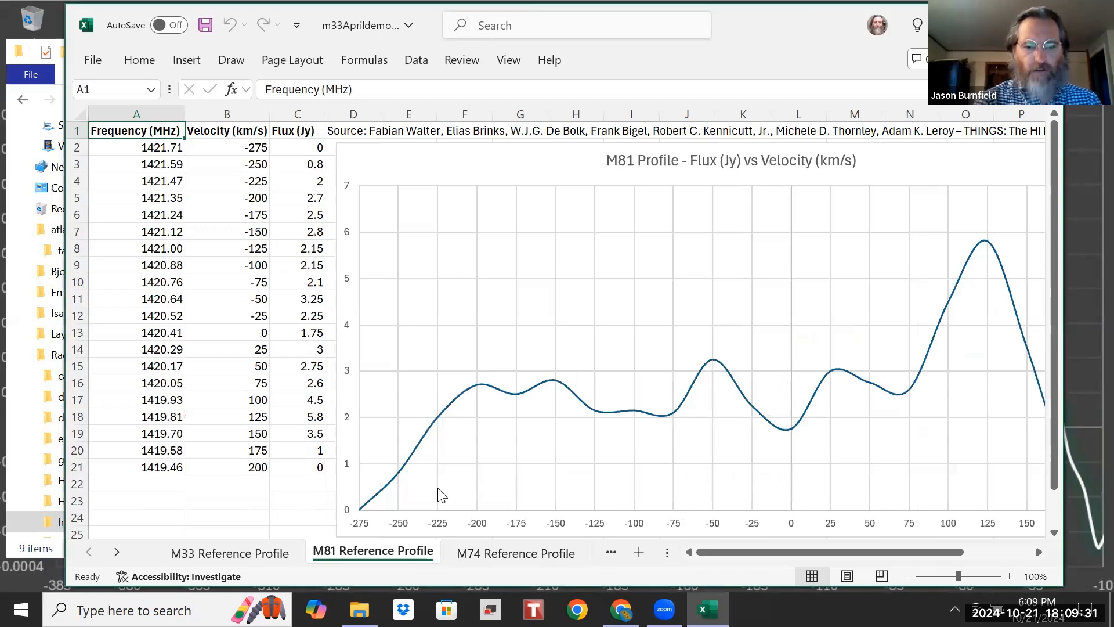
right_click(412, 550)
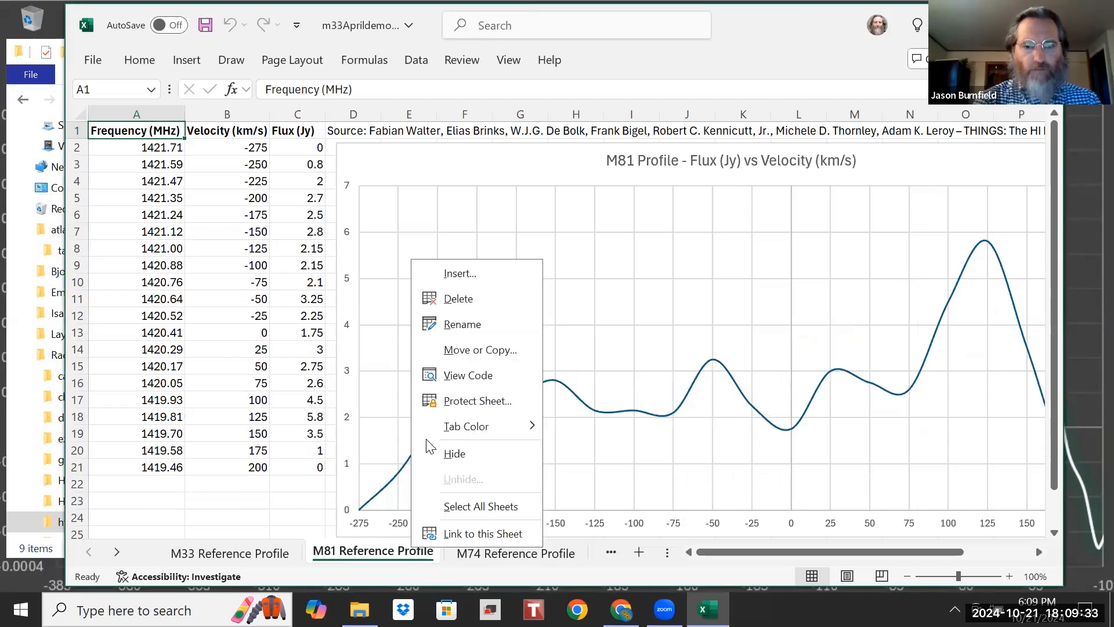
click(465, 301)
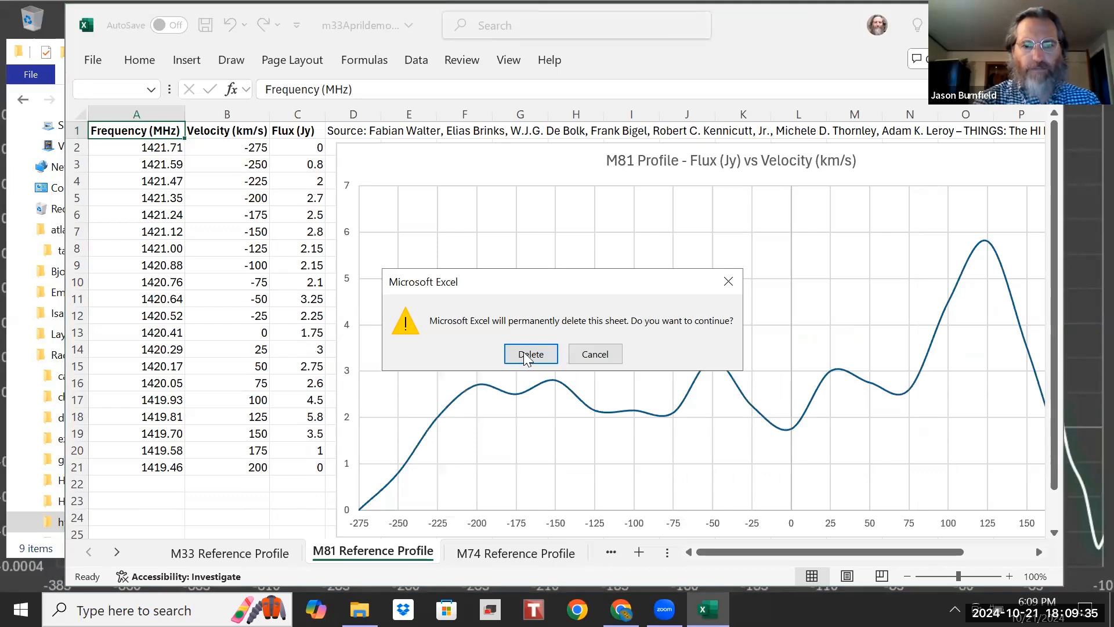
key(Return)
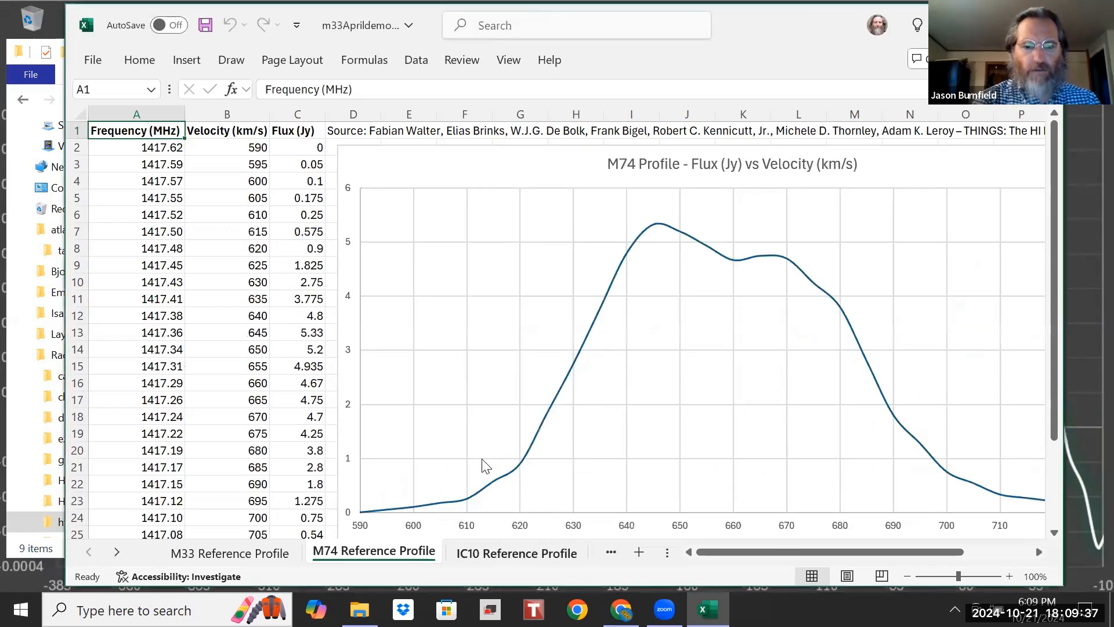
Step: Delete the M74 Reference Profile and IC10 Reference Profile sheets
right_click(400, 550)
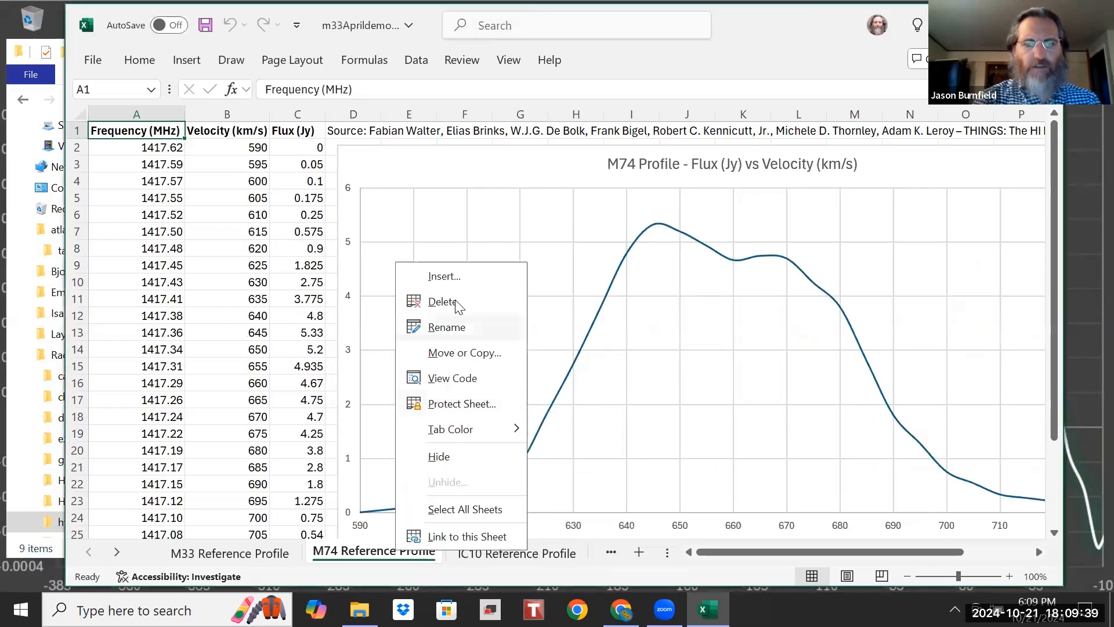
click(452, 303)
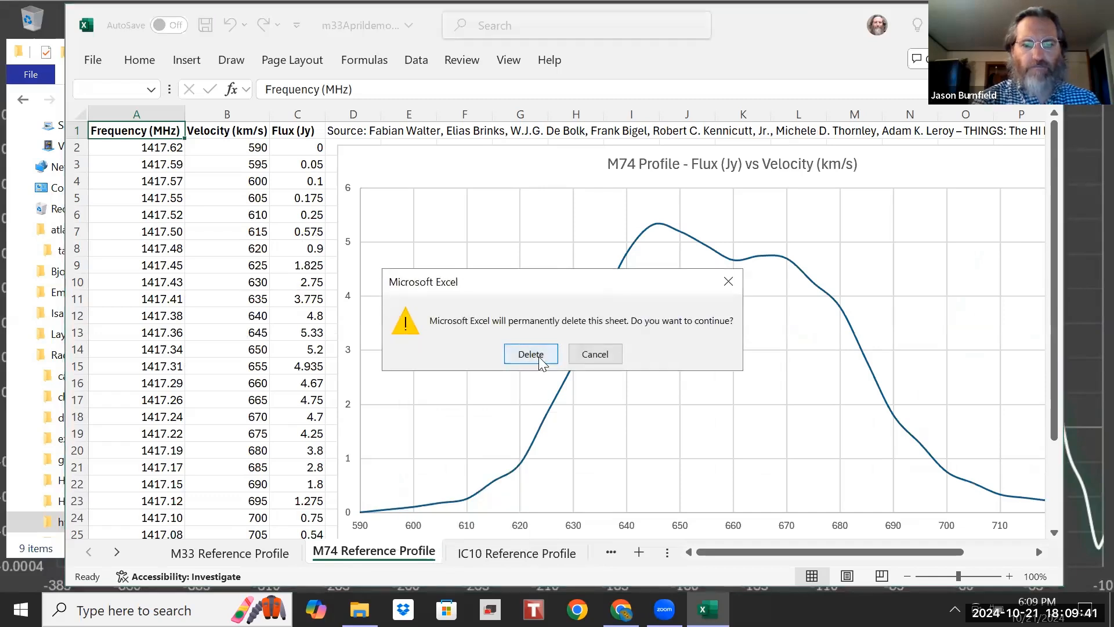
click(530, 354)
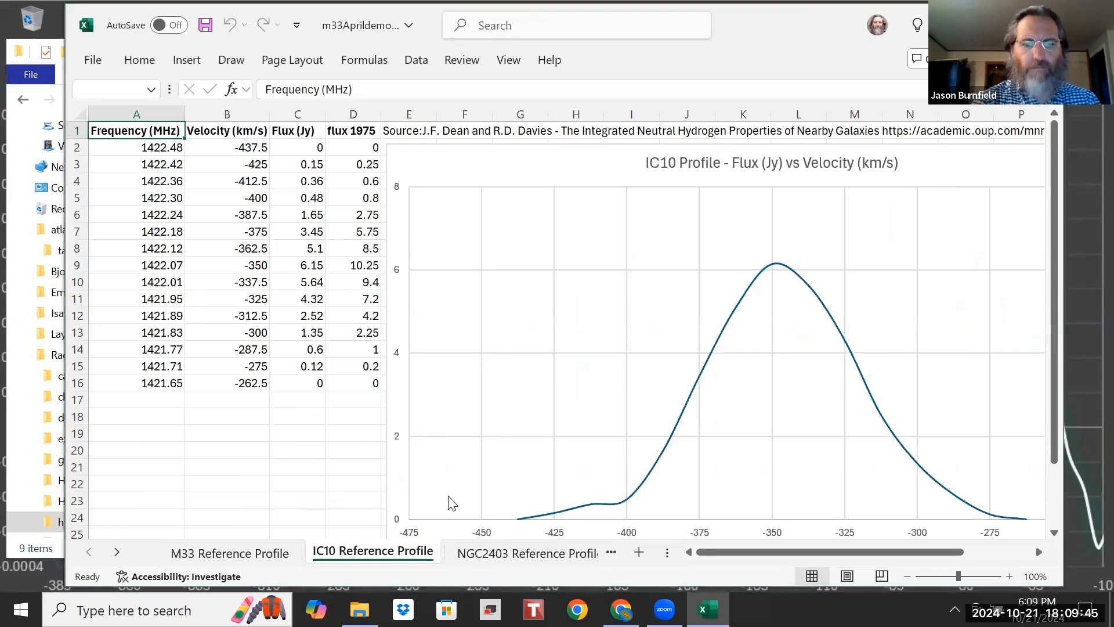
click(514, 354)
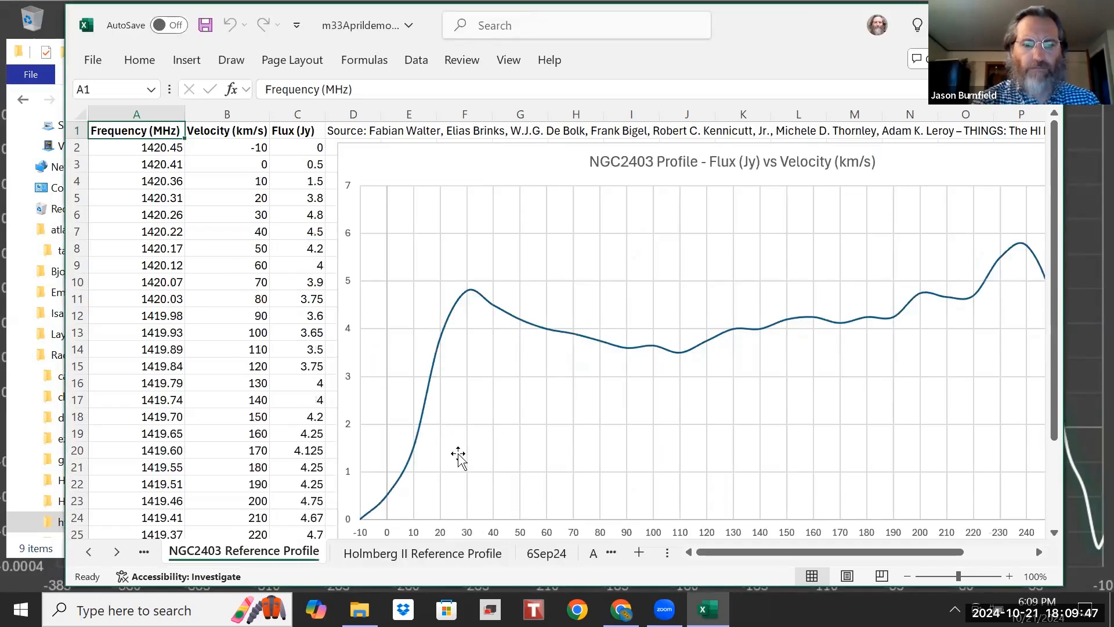
Step: Delete the NGC2403 Reference Profile and Holmberg II Reference Profile sheets from the workbook
right_click(280, 547)
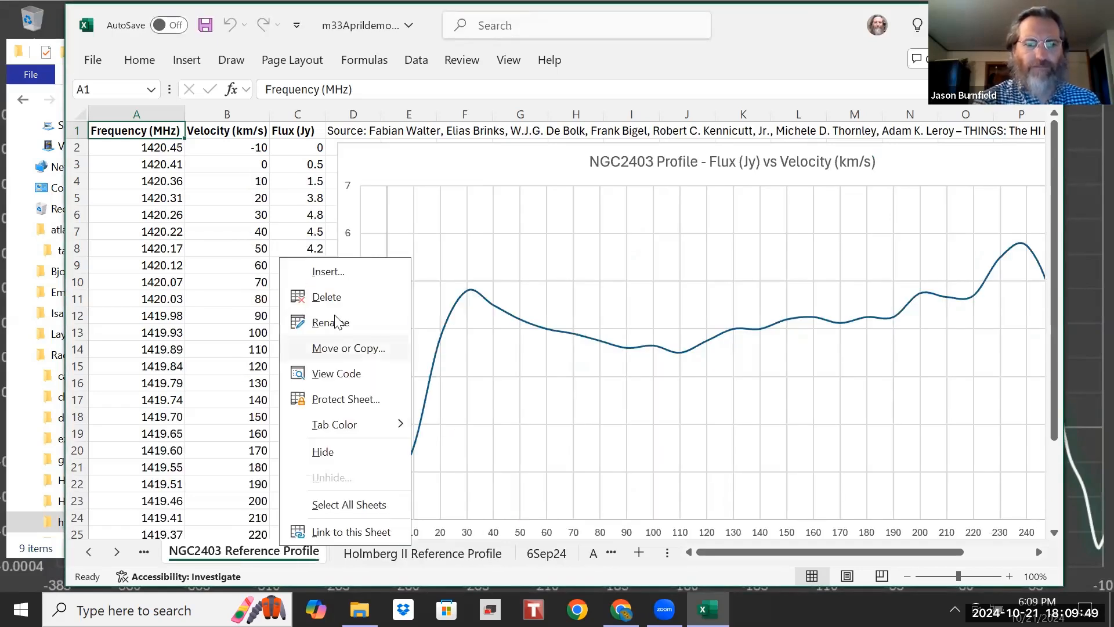
click(343, 297)
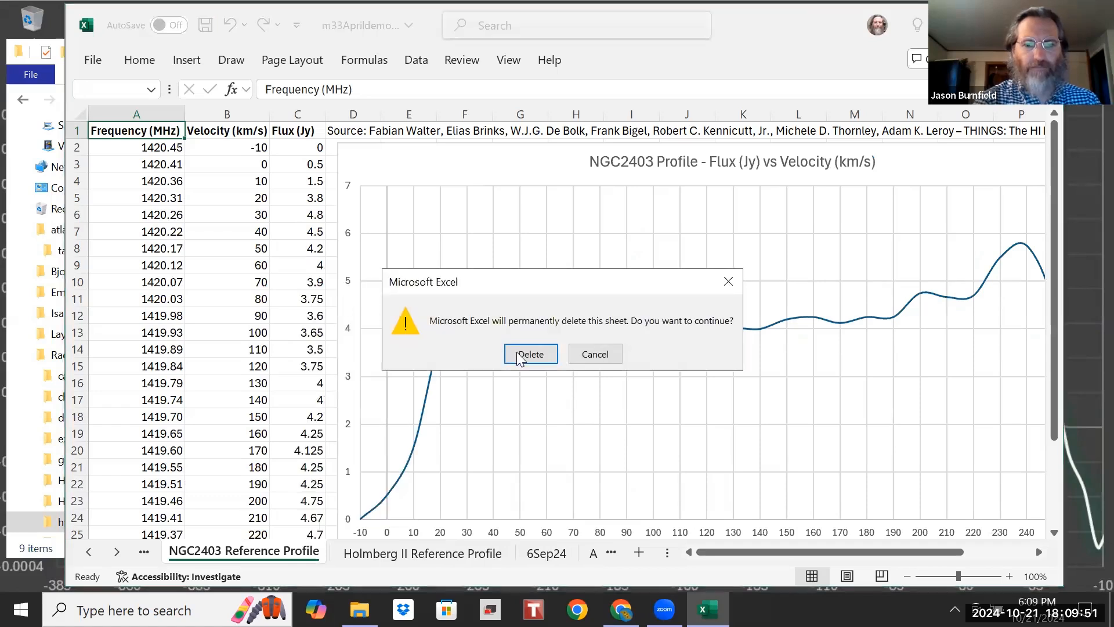
key(Return)
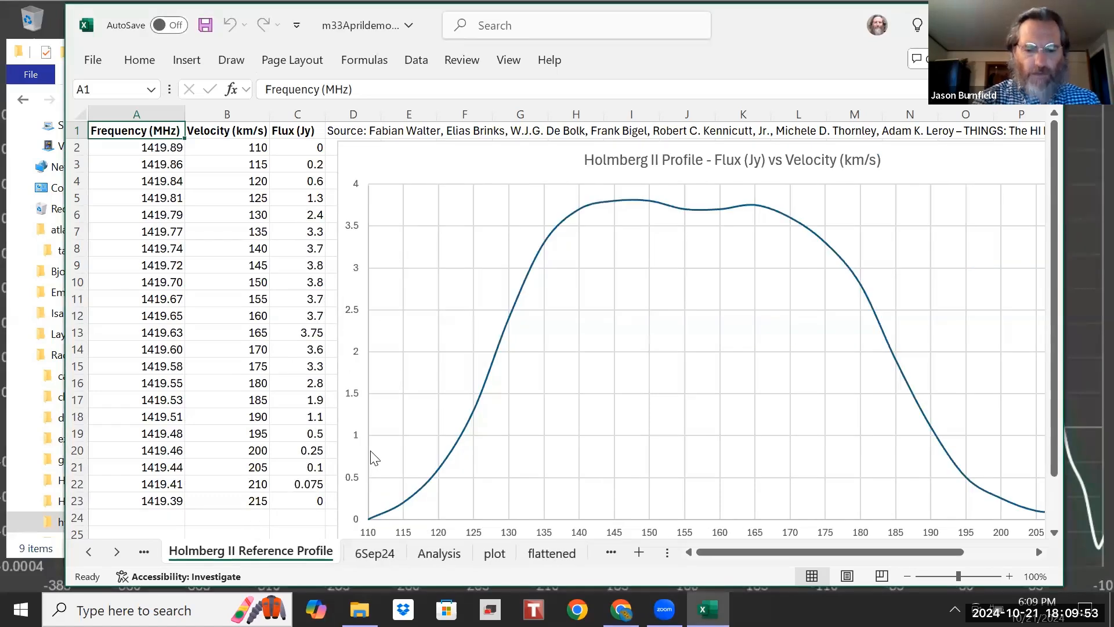
right_click(274, 551)
click(325, 307)
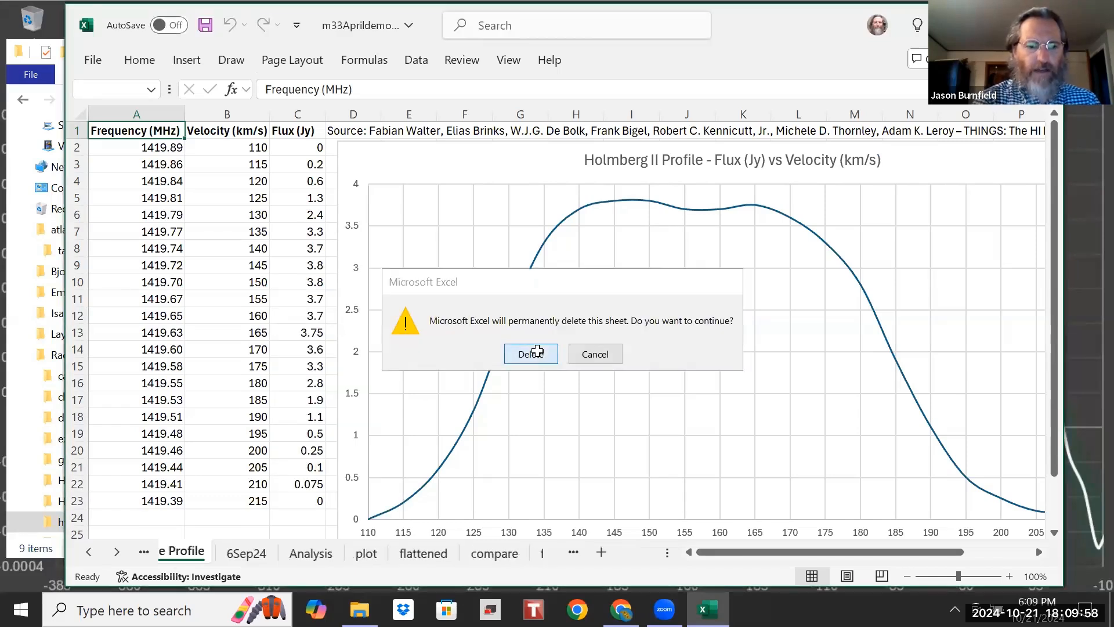
key(Return)
Step: Check the remaining M33 Reference Profile sheet and rename the 6Sep24 sheet as 5Apr24
click(88, 553)
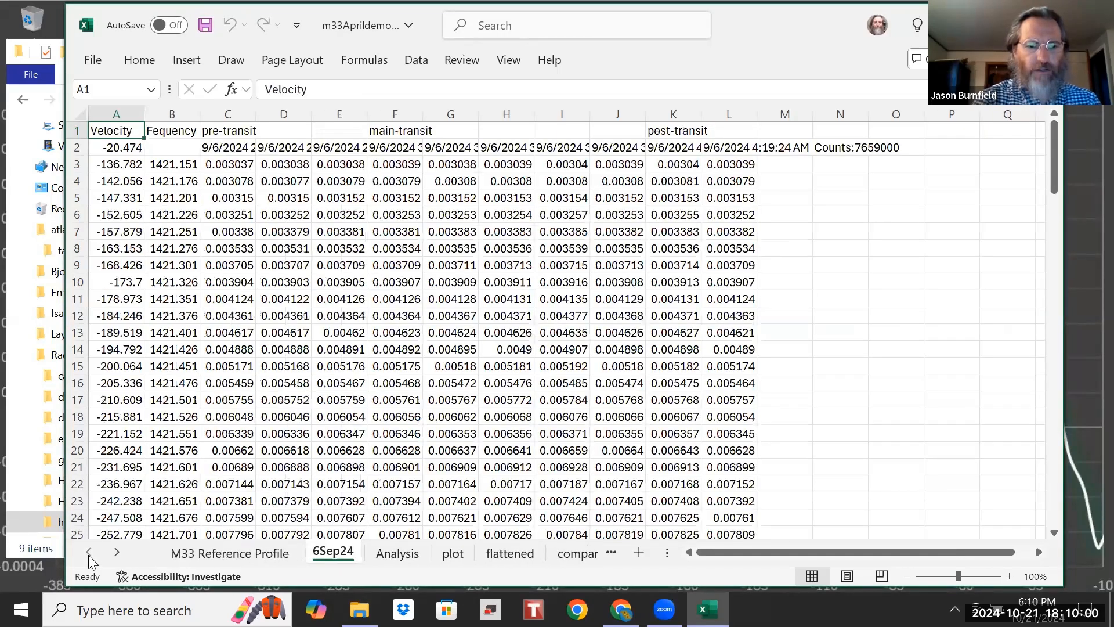
key(ctrl+Page_Up)
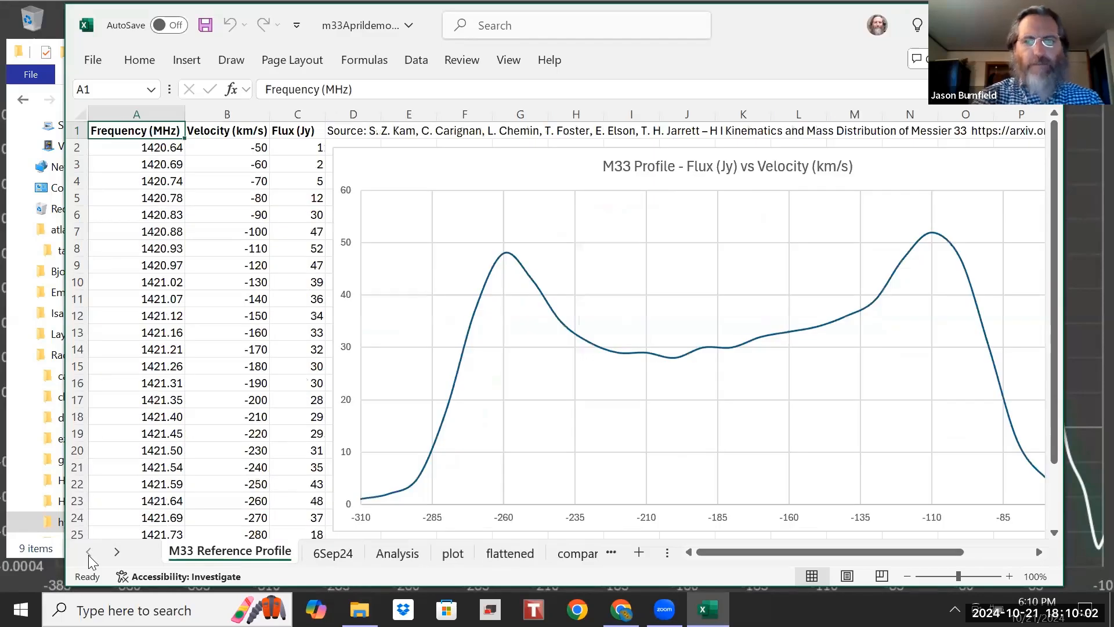
key(ctrl+Page_Down)
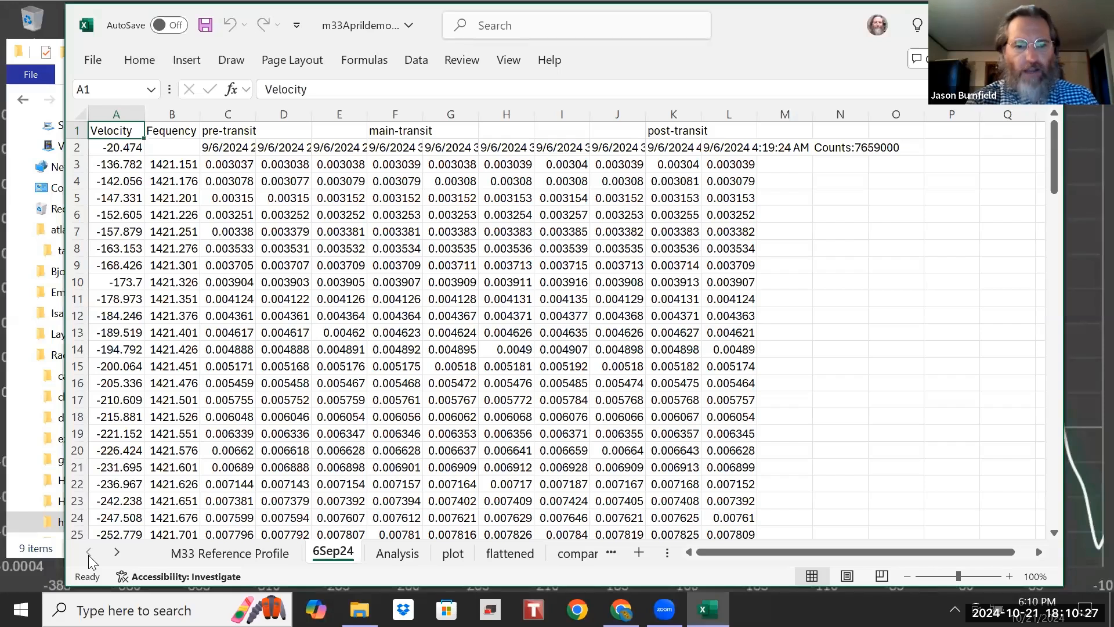
right_click(333, 552)
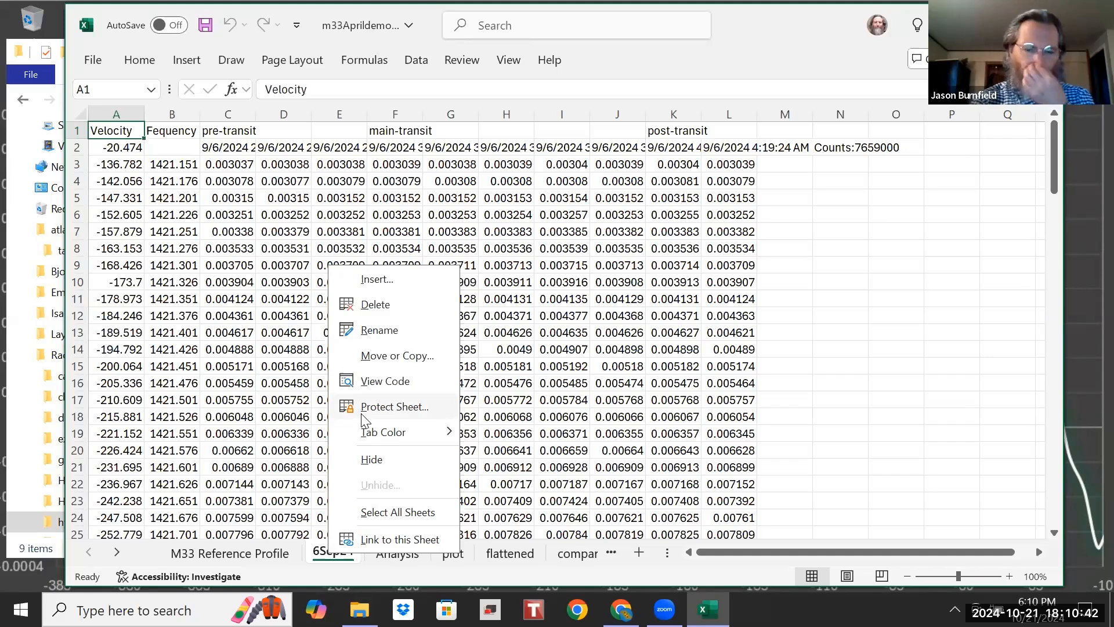
click(380, 330)
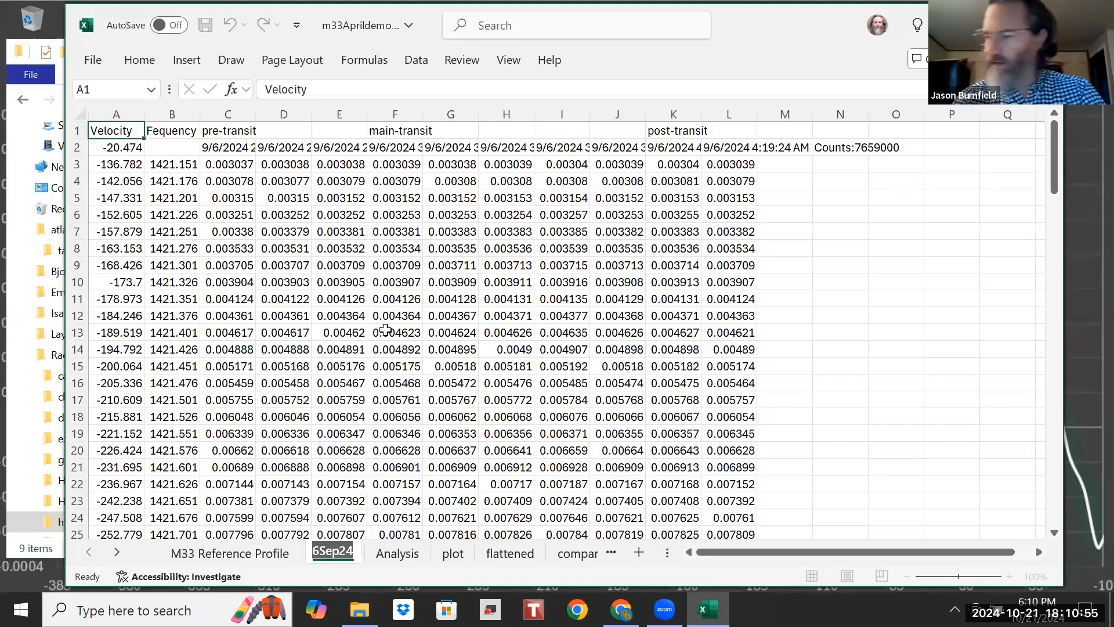
text(5Apr)
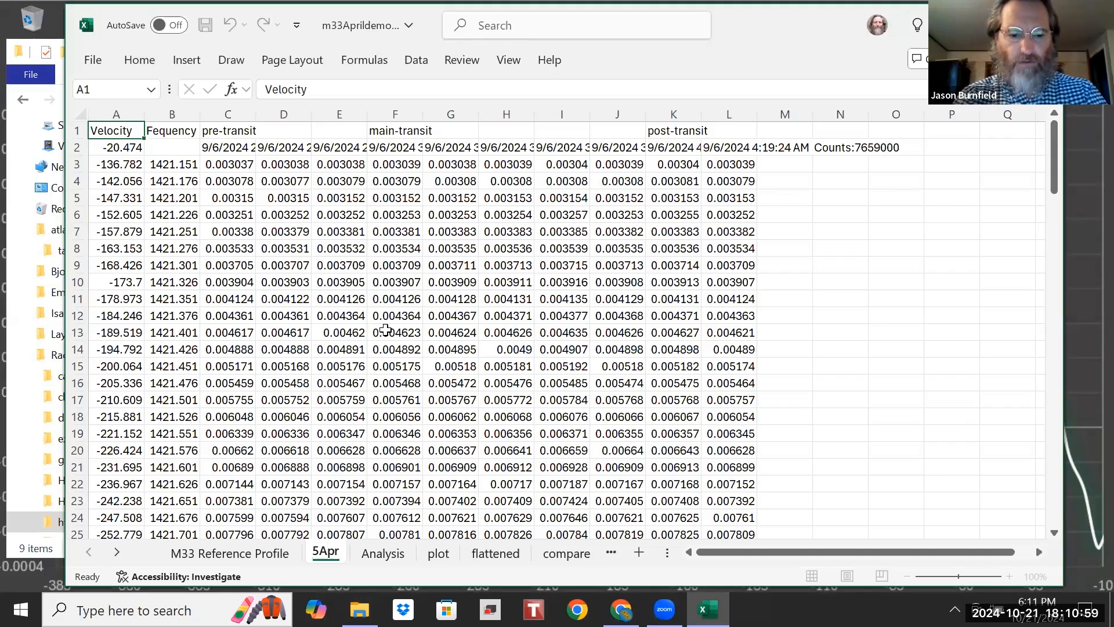
text(24)
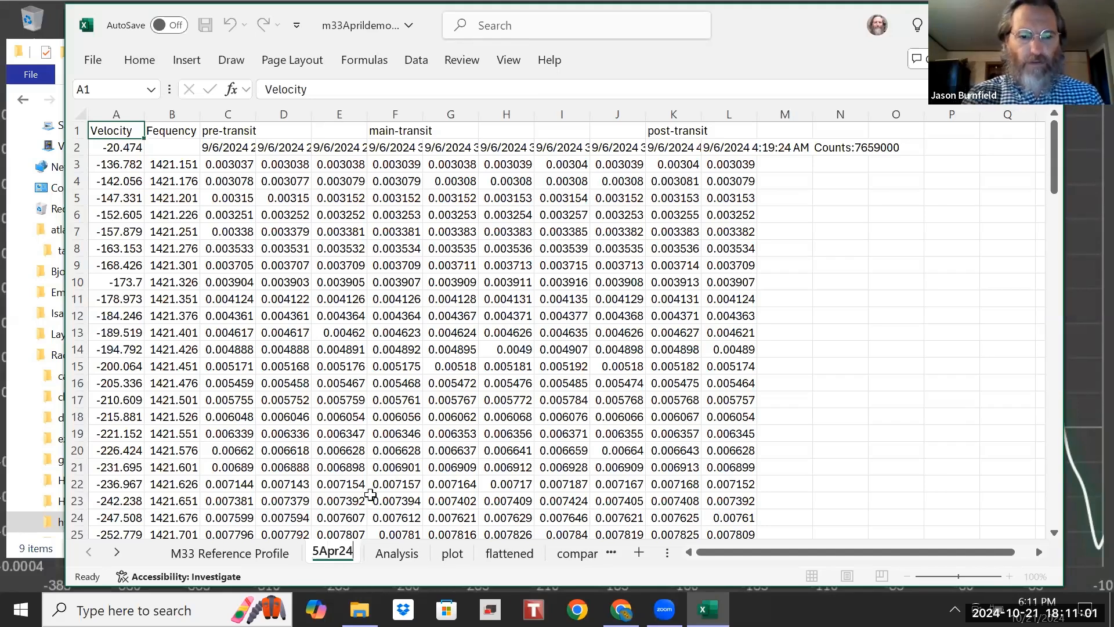
click(372, 497)
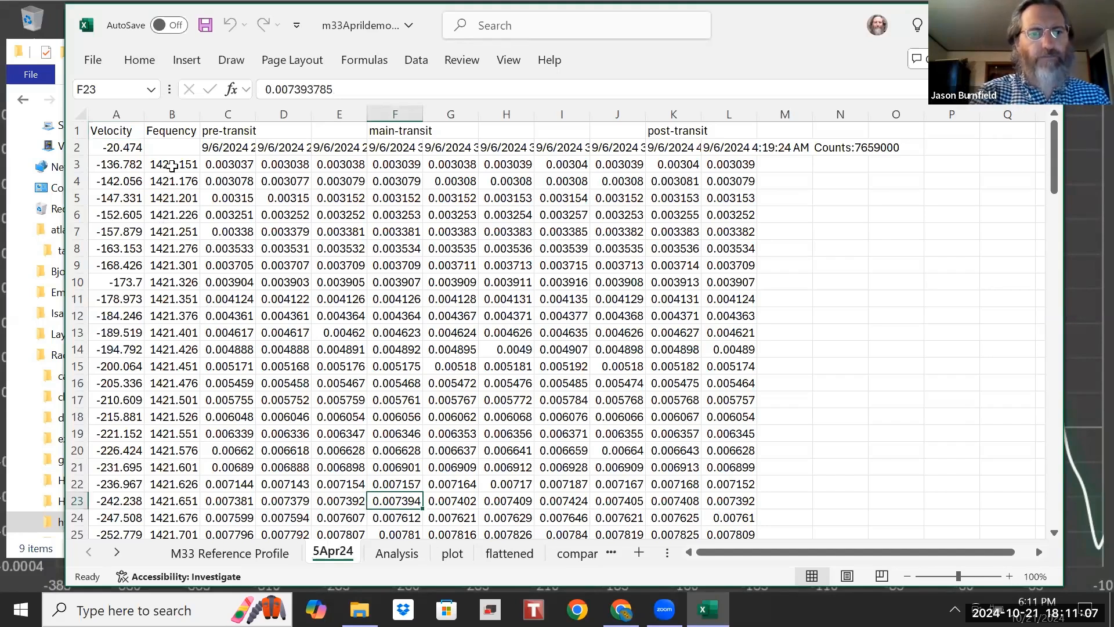
Step: Clear the old scan data in columns B to L from row 2 down on the 5Apr24 sheet and select cell B2
click(173, 146)
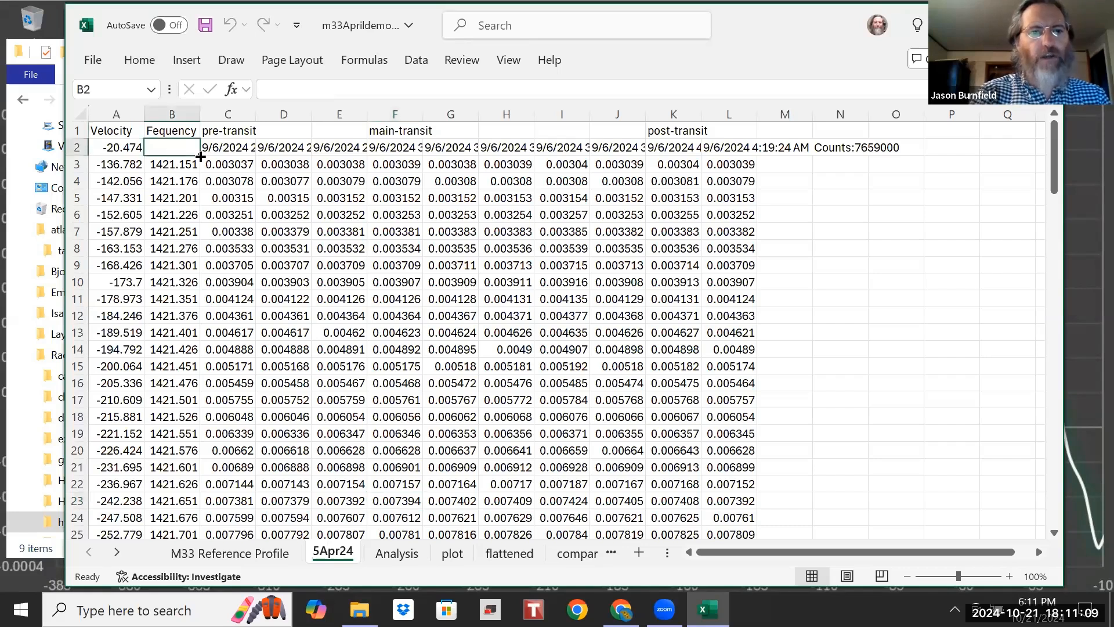
drag(201, 155, 758, 456)
drag(1053, 471, 1052, 121)
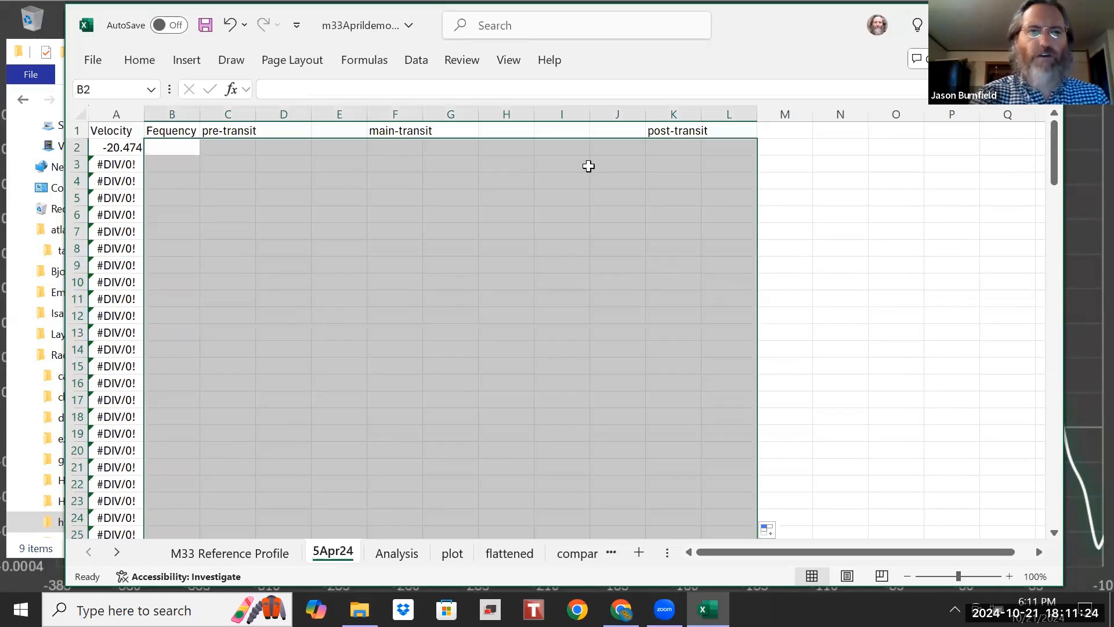
click(169, 149)
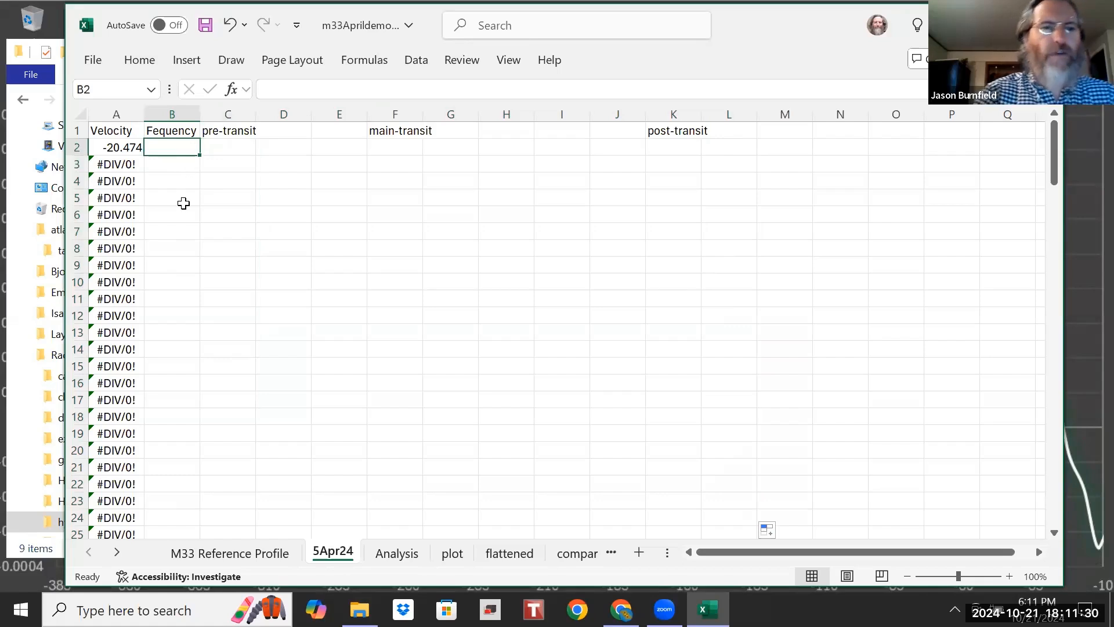
click(166, 161)
click(168, 145)
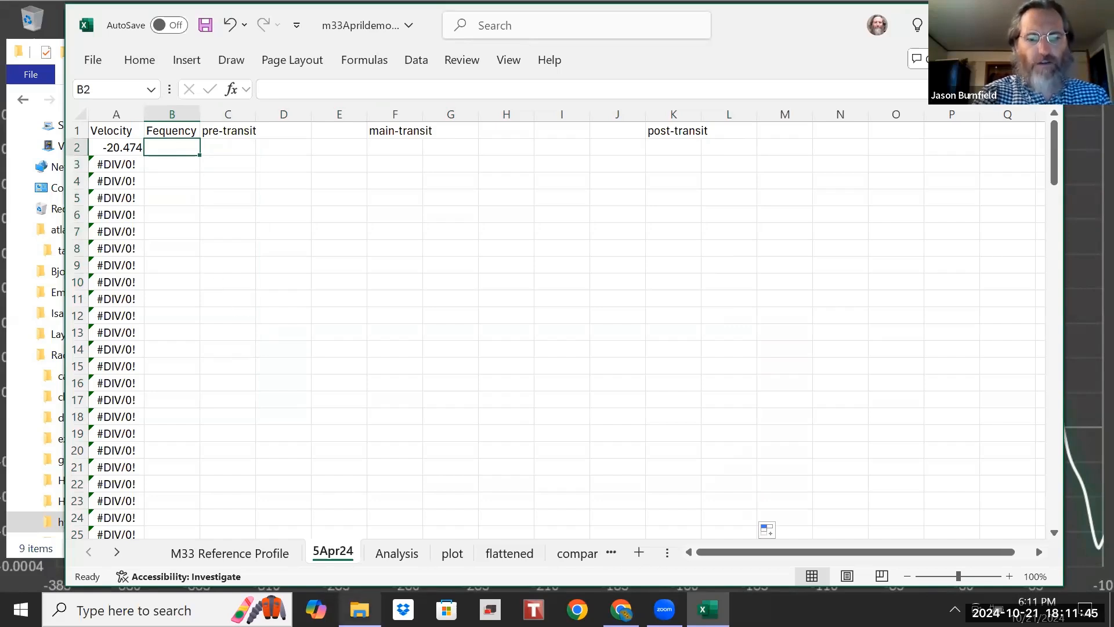
Step: Switch to File Explorer, open the M33 folder inside Radio Astronomy's scans folder, and locate the 5apr24 text files
click(360, 610)
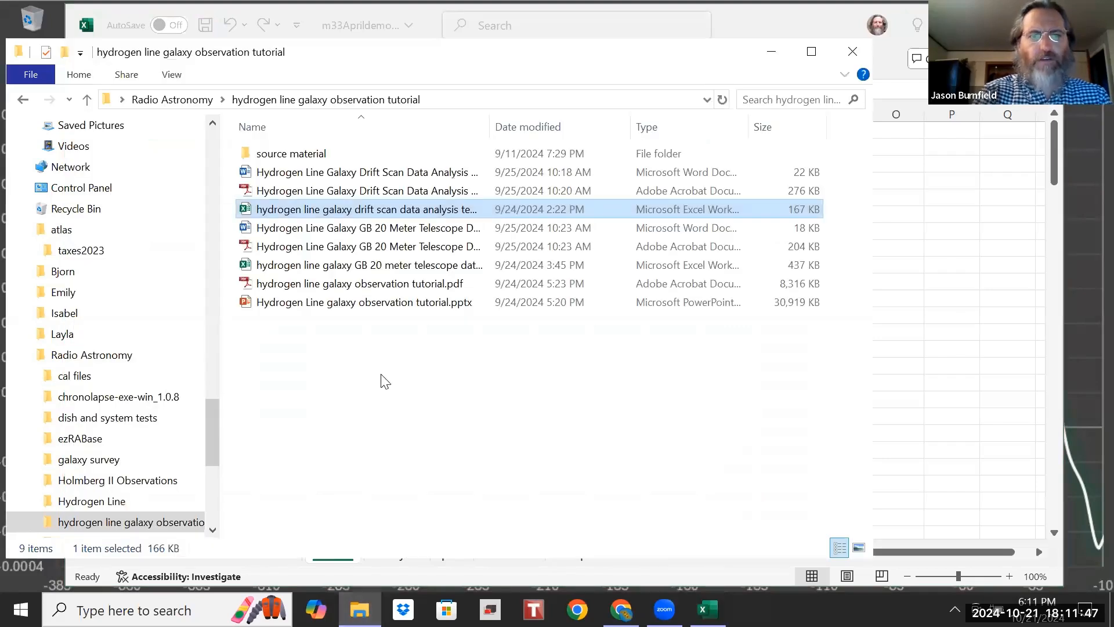
drag(212, 415, 185, 442)
click(139, 480)
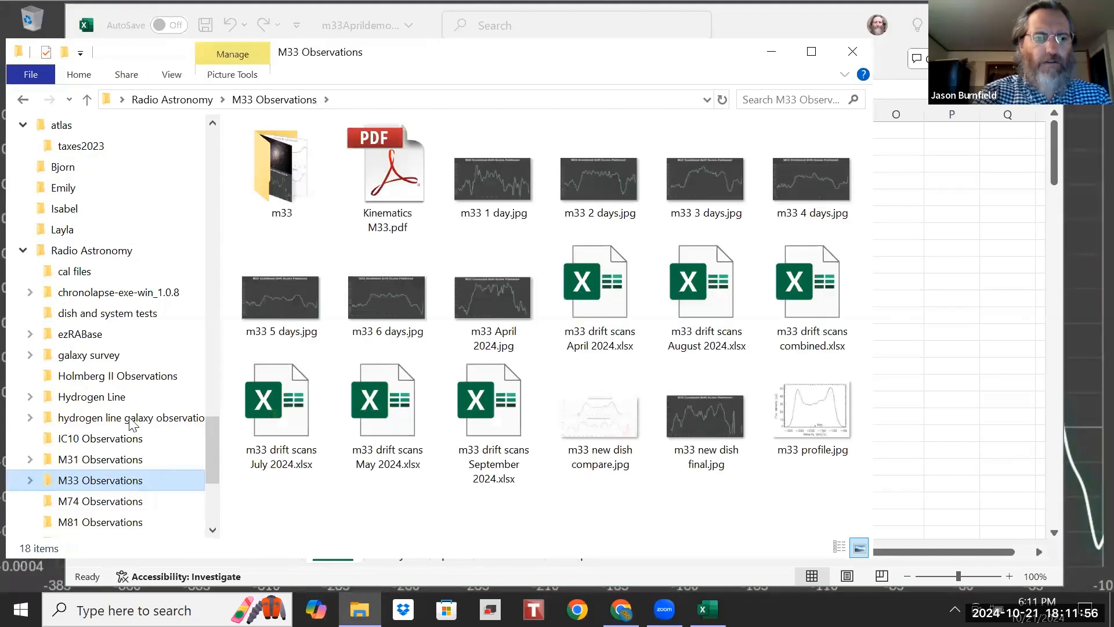
drag(133, 420, 114, 401)
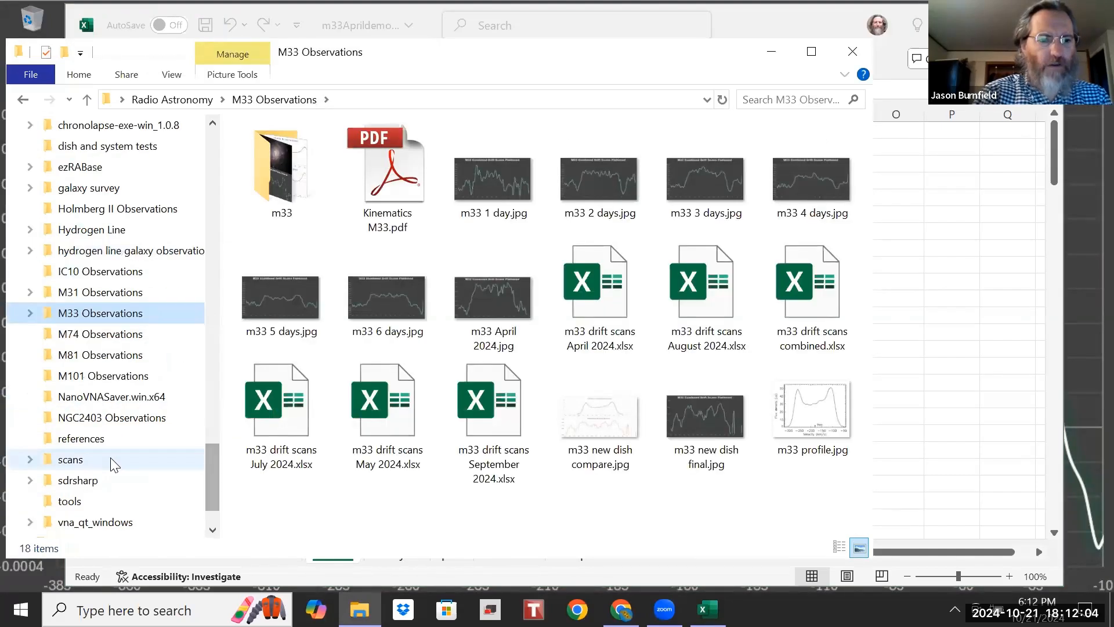
click(110, 458)
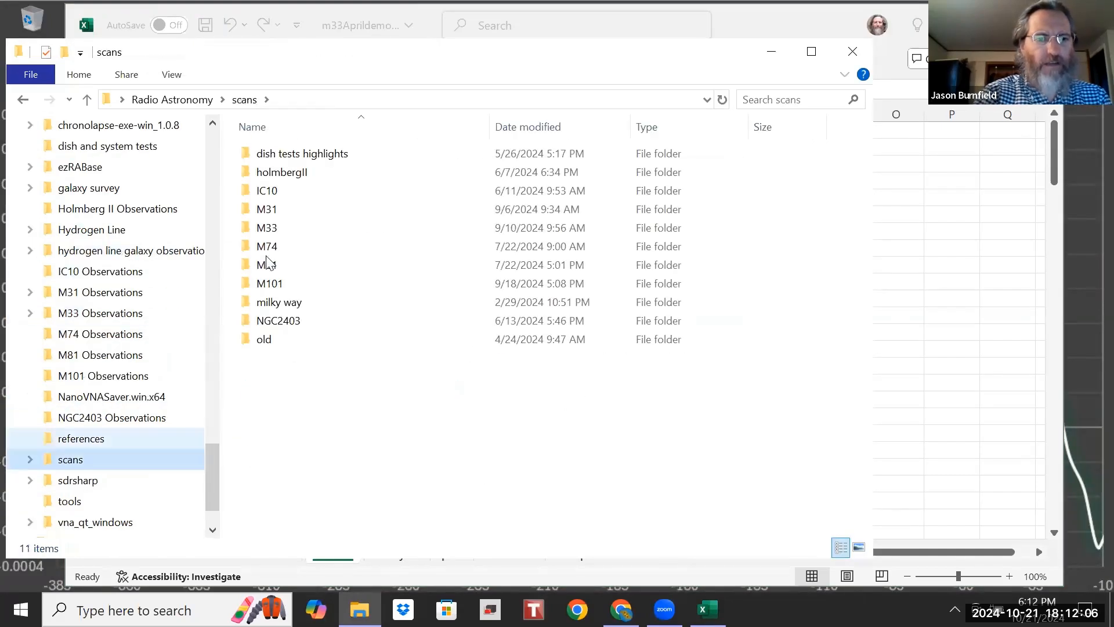
click(273, 232)
double_click(273, 232)
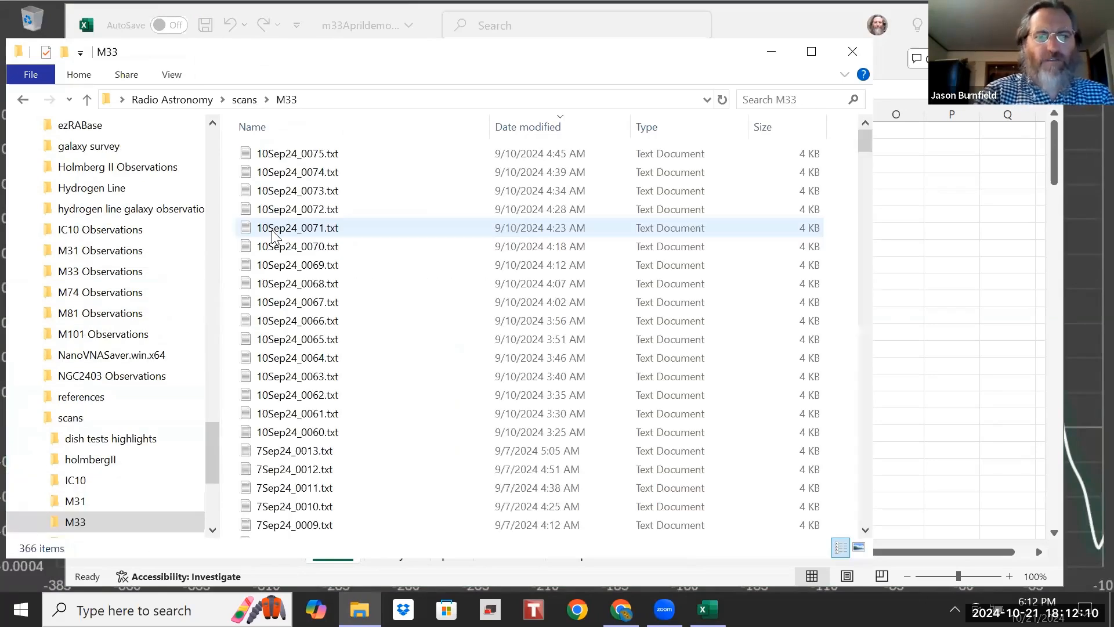
drag(864, 142, 852, 511)
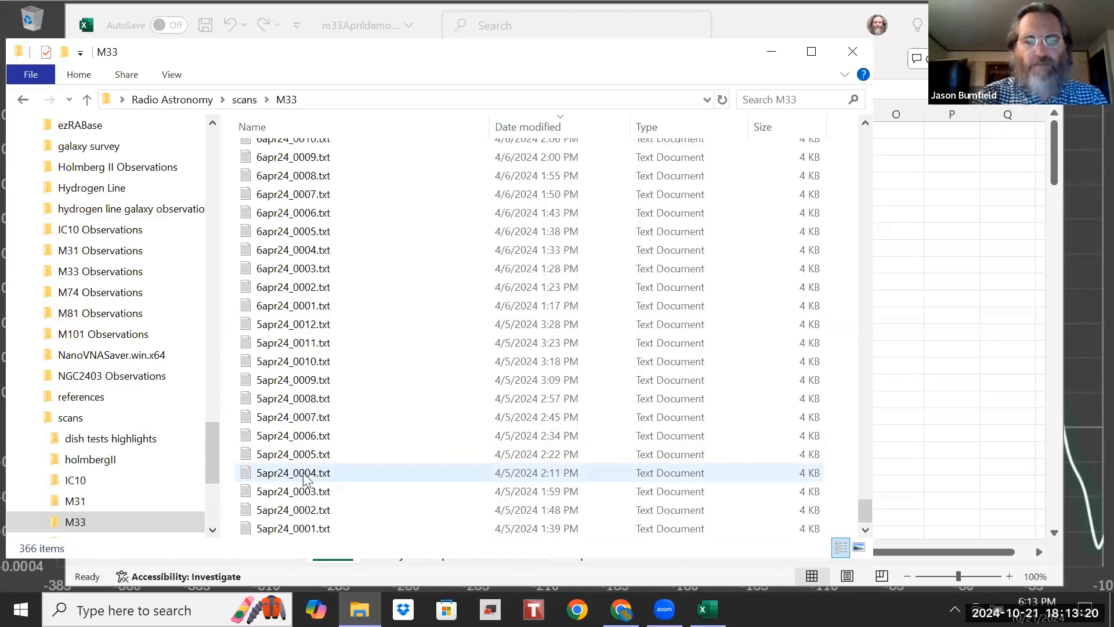
Step: Open the scan files 5apr24_0004.txt and 5apr24_0005.txt in Notepad and minimize their windows
click(303, 475)
double_click(303, 472)
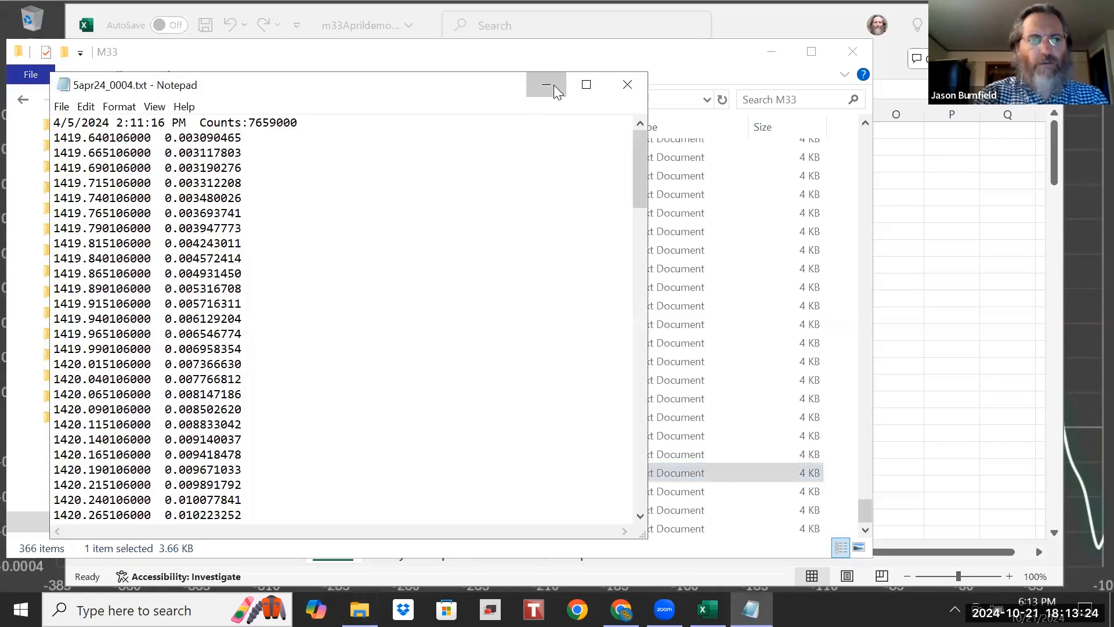
click(554, 91)
double_click(314, 456)
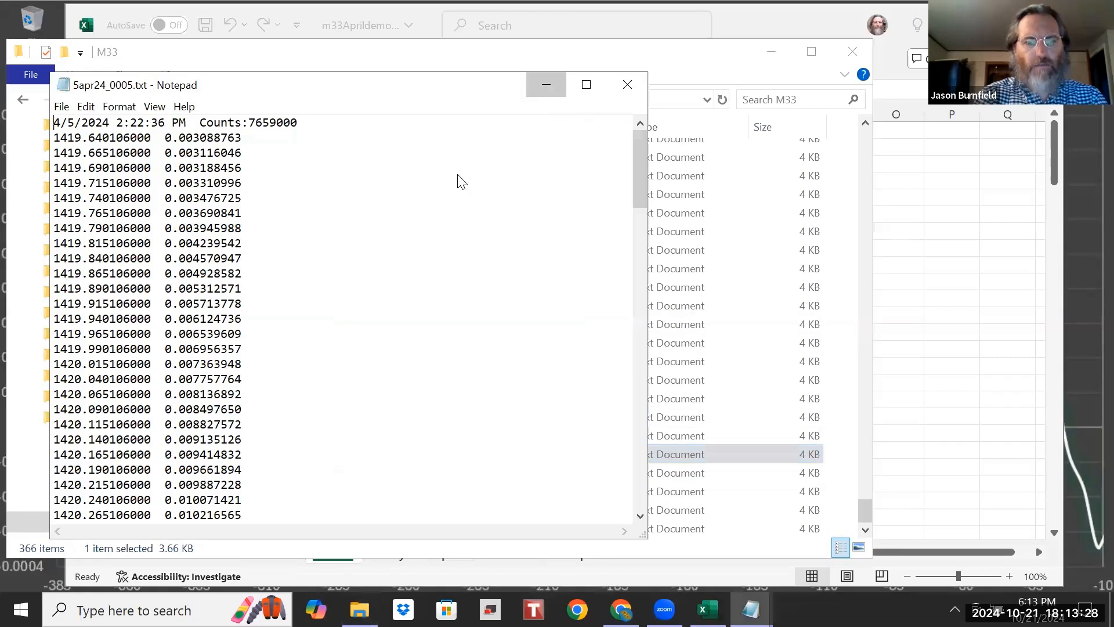
click(546, 85)
Step: Open 5apr24_0006.txt and 5apr24_0007.txt in Notepad, minimize them, and return to the m33Aprildemo workbook
click(328, 435)
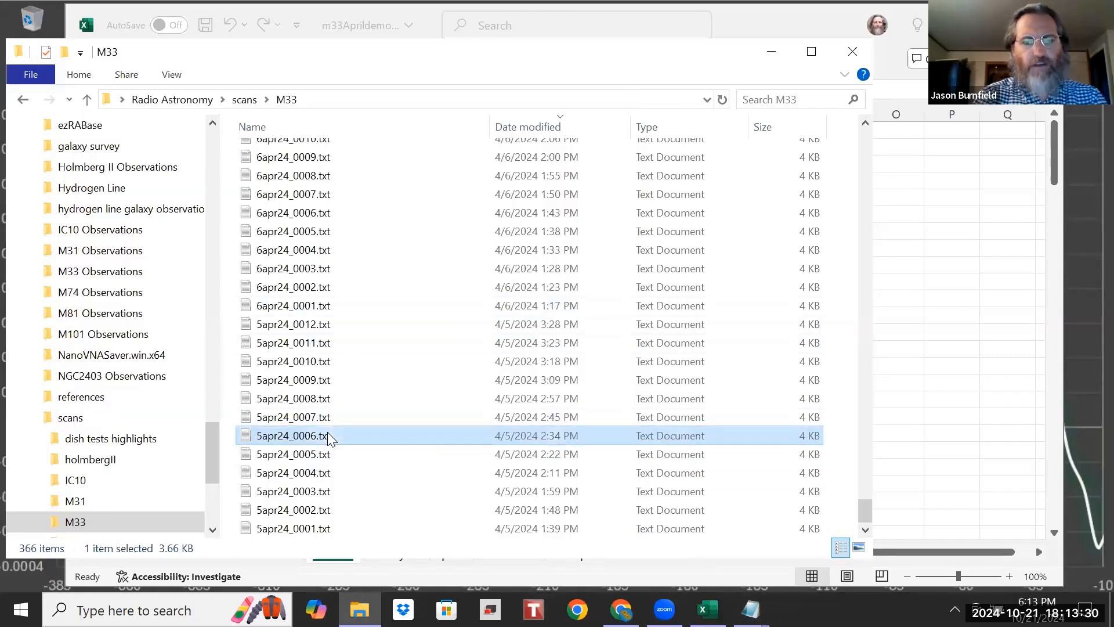
double_click(327, 436)
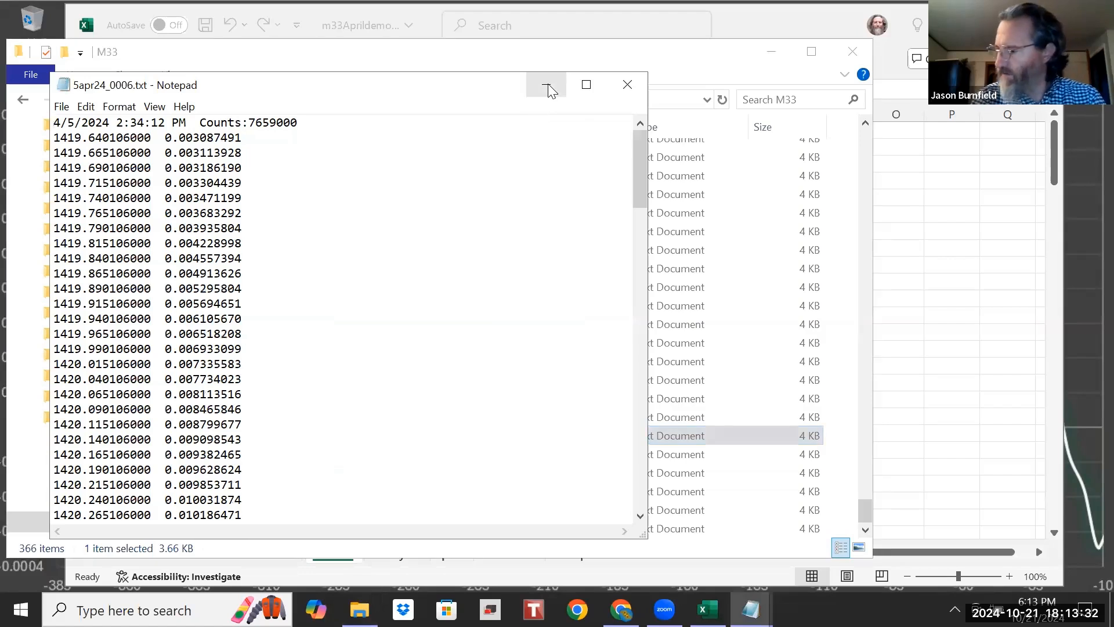
click(548, 85)
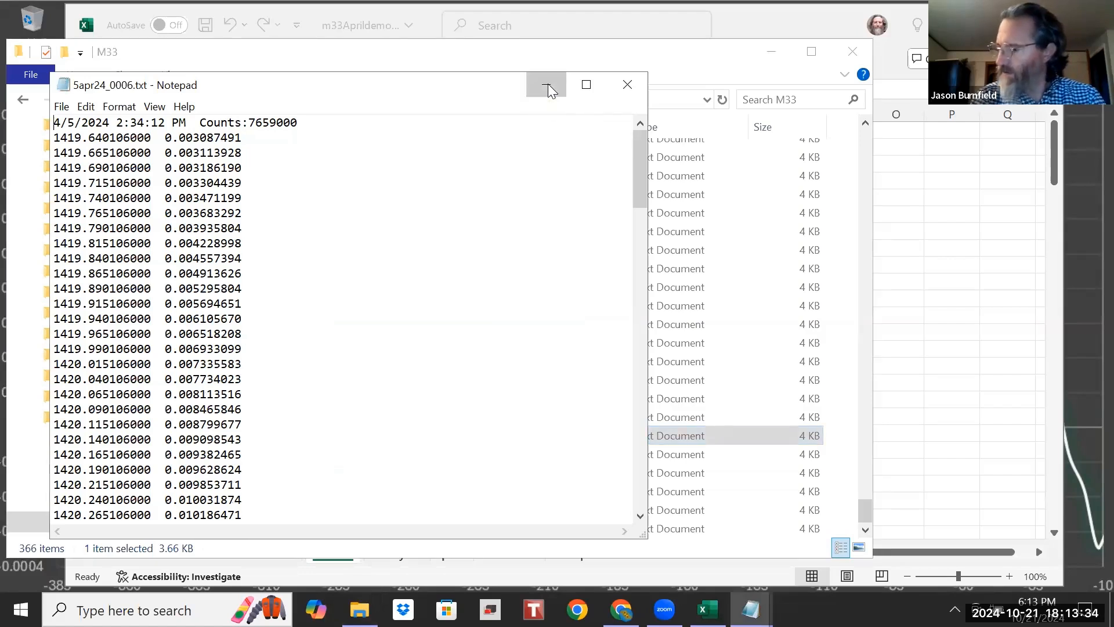
click(317, 420)
double_click(317, 420)
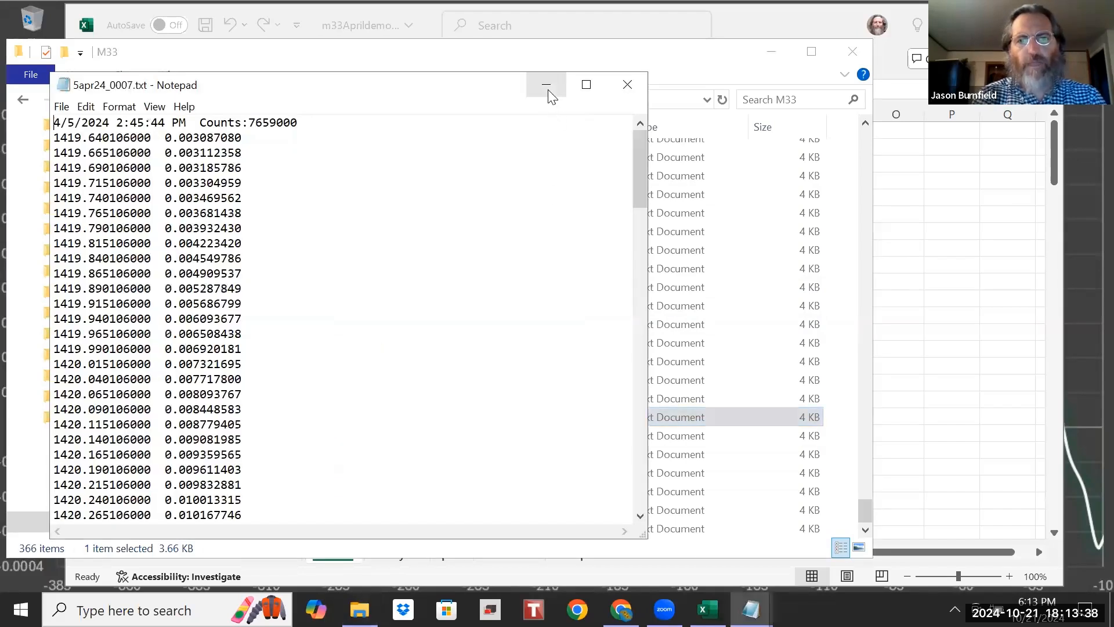
click(548, 89)
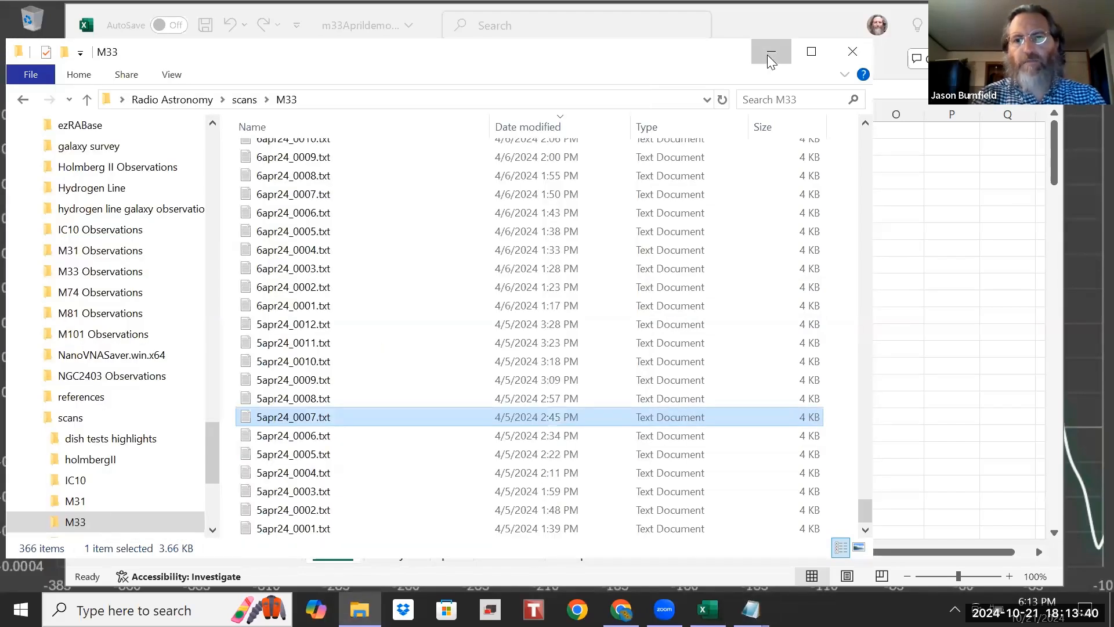
click(768, 55)
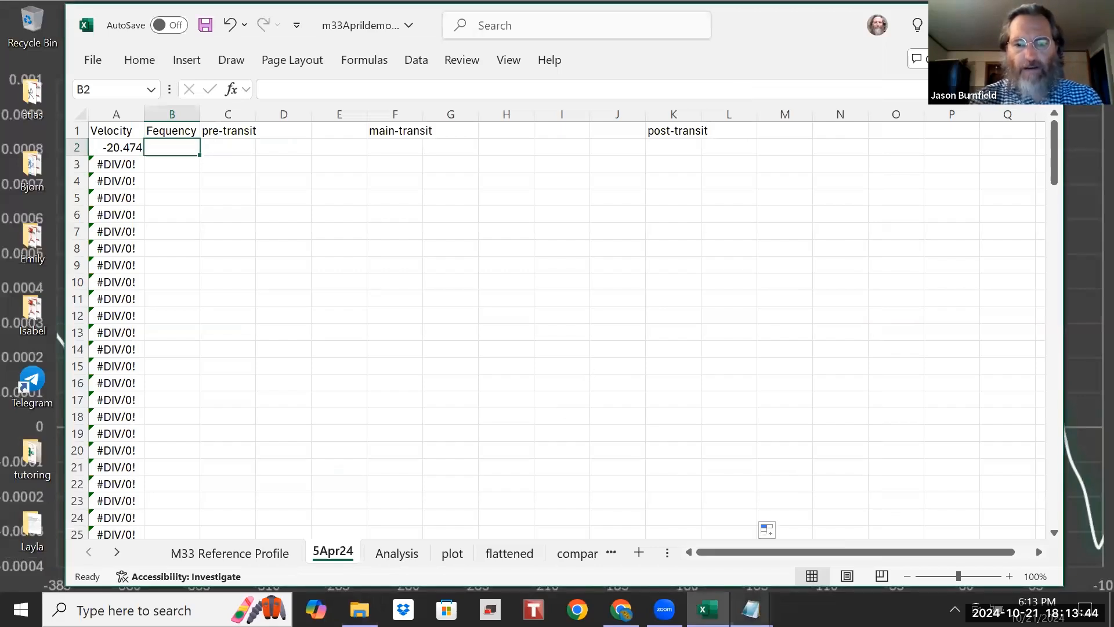
Step: Copy the entire contents of 5apr24_0004.txt from Notepad and paste them into the 5Apr24 sheet starting at cell B2
click(751, 609)
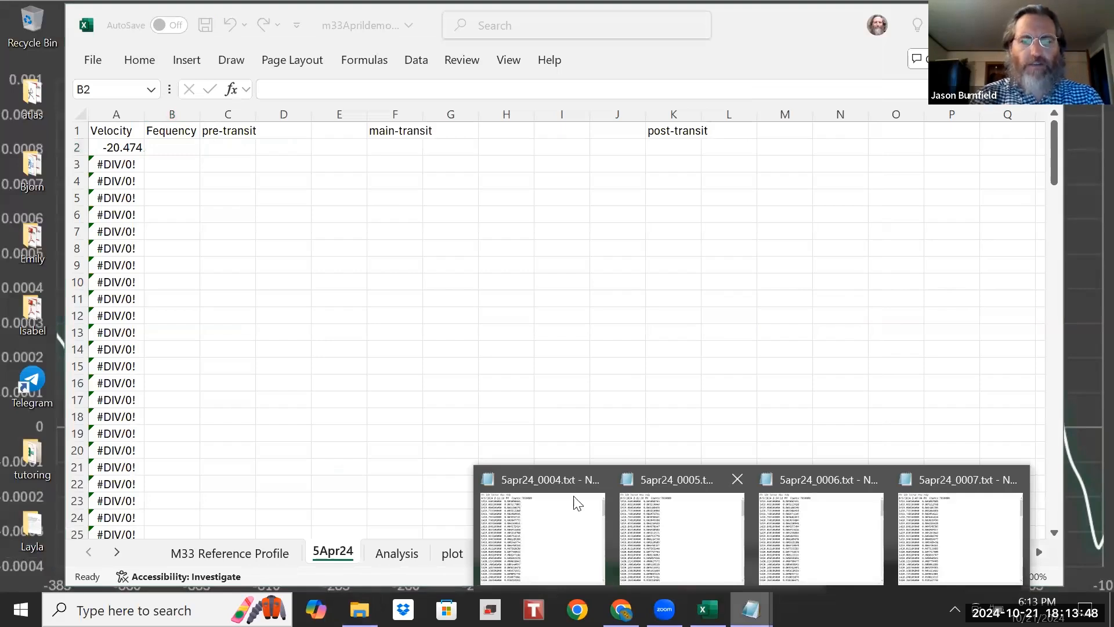
click(542, 480)
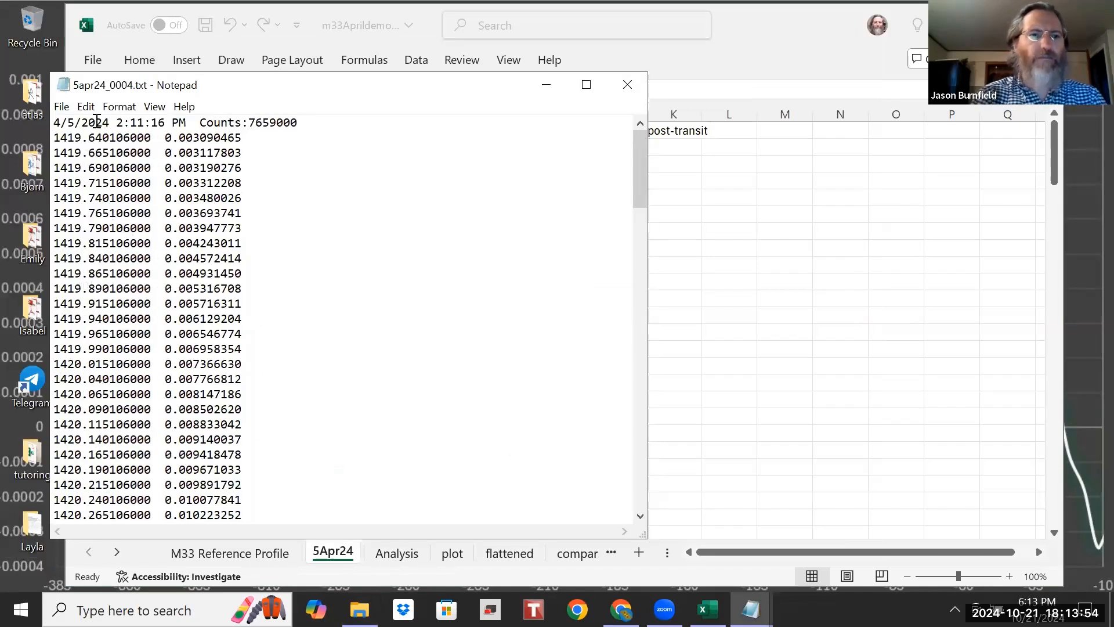
right_click(62, 124)
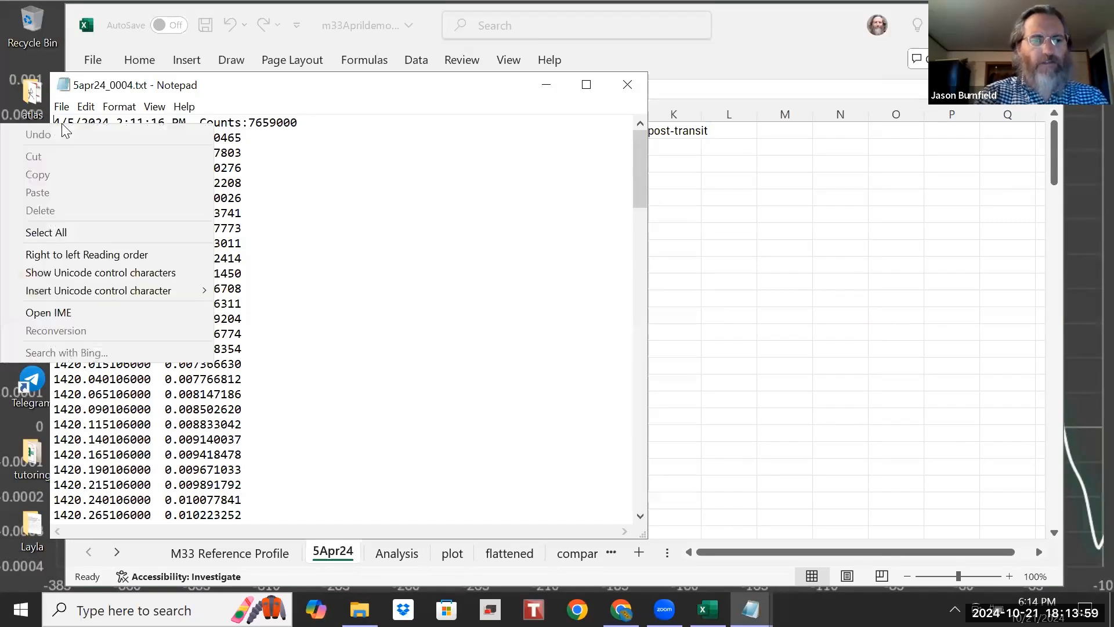
click(54, 231)
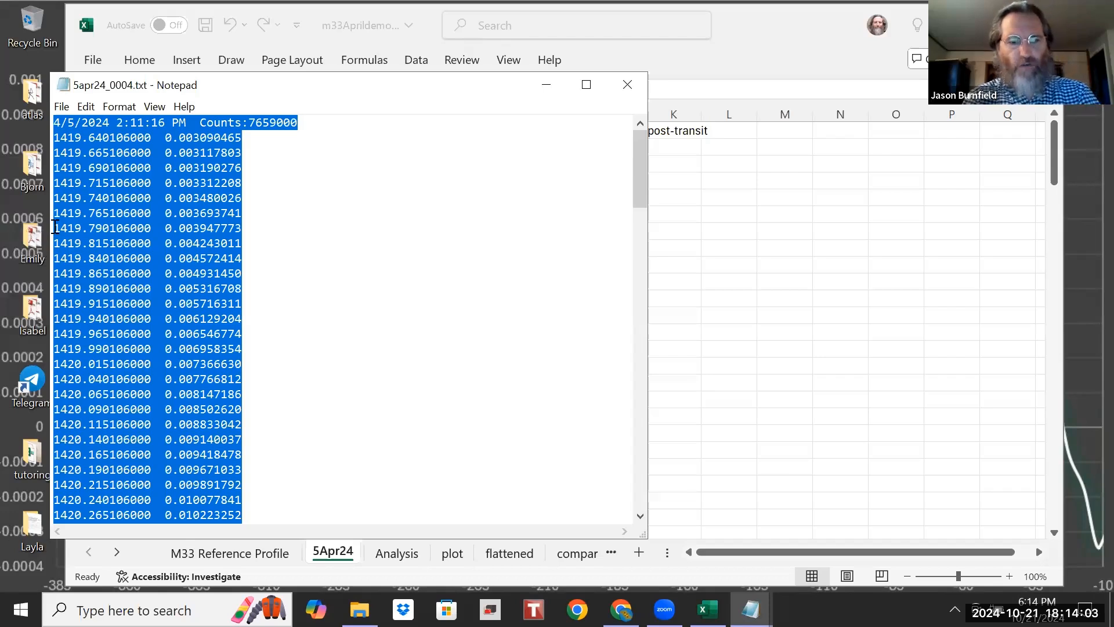
click(546, 87)
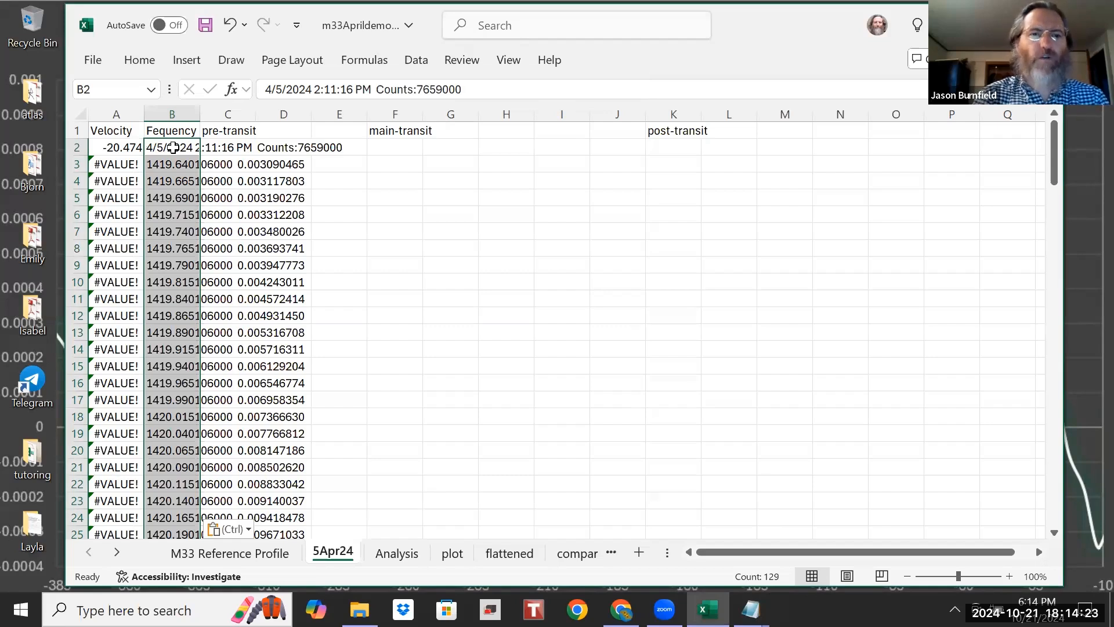
Step: Split the pasted scan data in B3:B130 into separate frequency and intensity columns using Text to Columns with Fixed width and General format
click(184, 165)
click(363, 214)
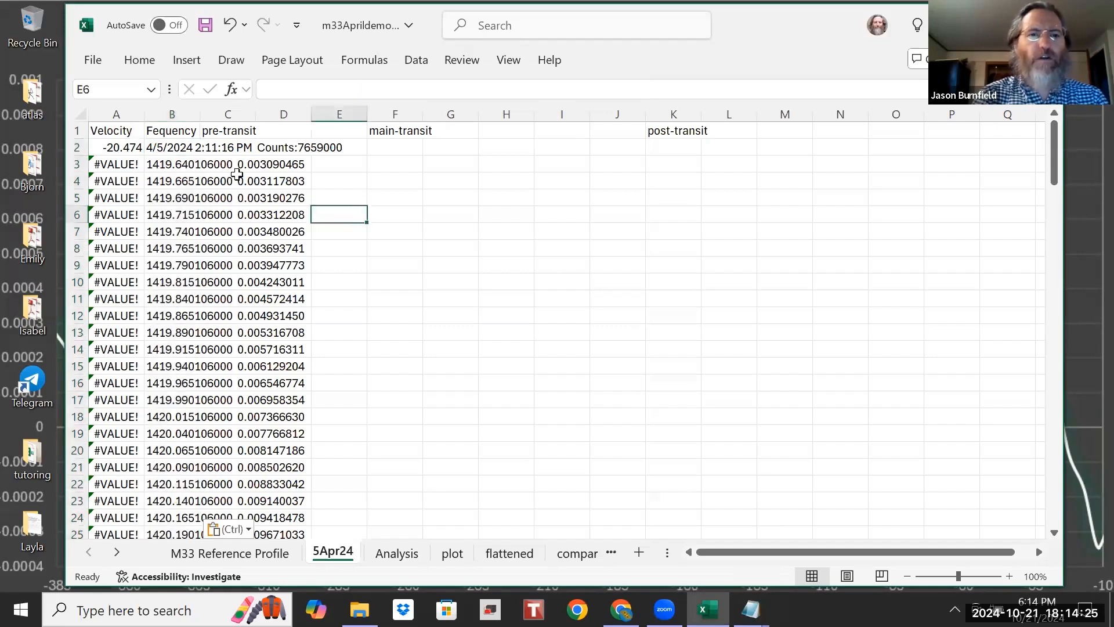
click(171, 161)
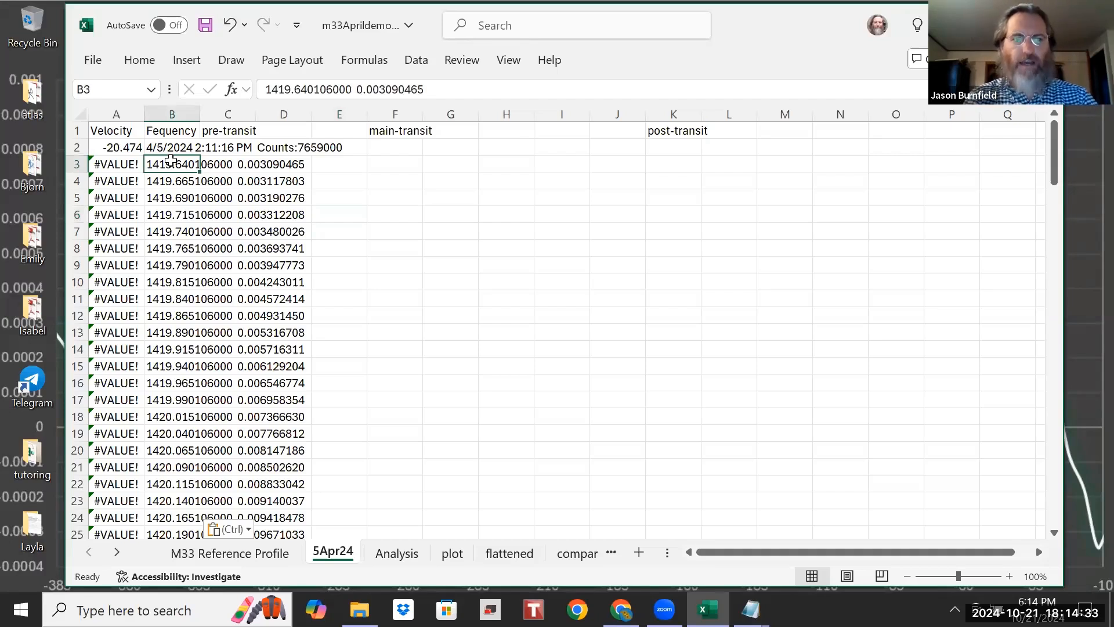
click(171, 149)
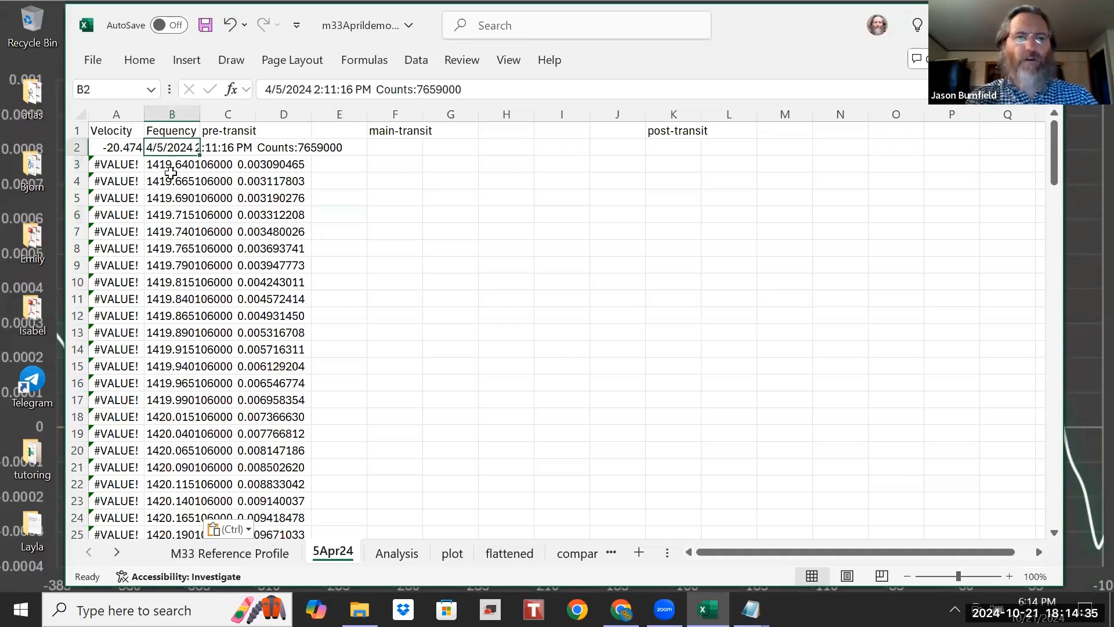
click(172, 160)
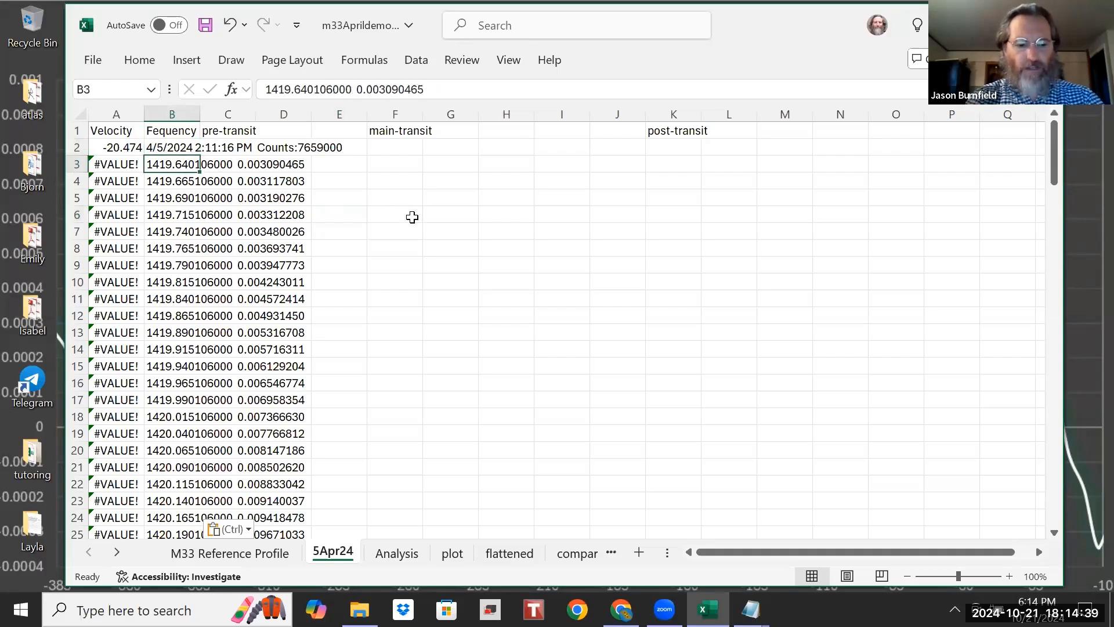
key(ctrl+shift+Down)
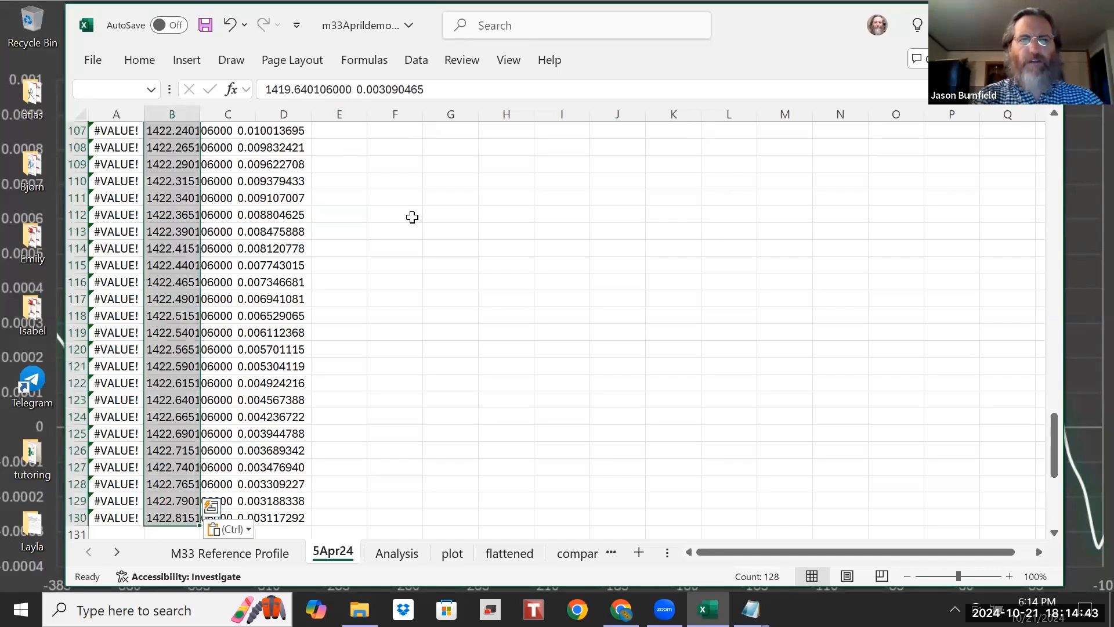
click(410, 62)
click(685, 120)
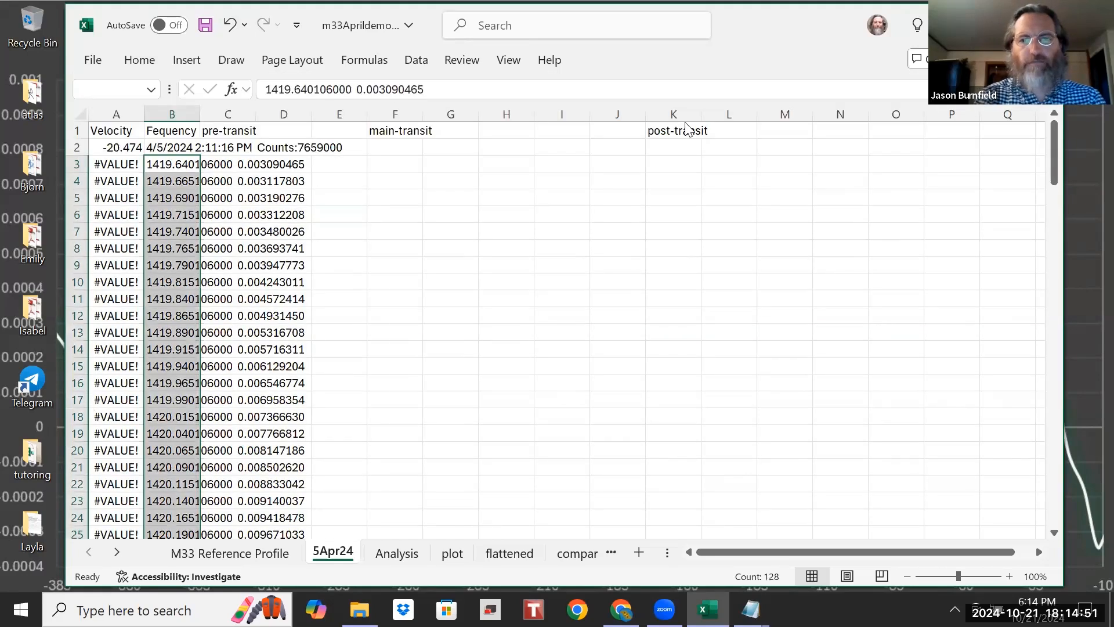
click(424, 220)
click(745, 453)
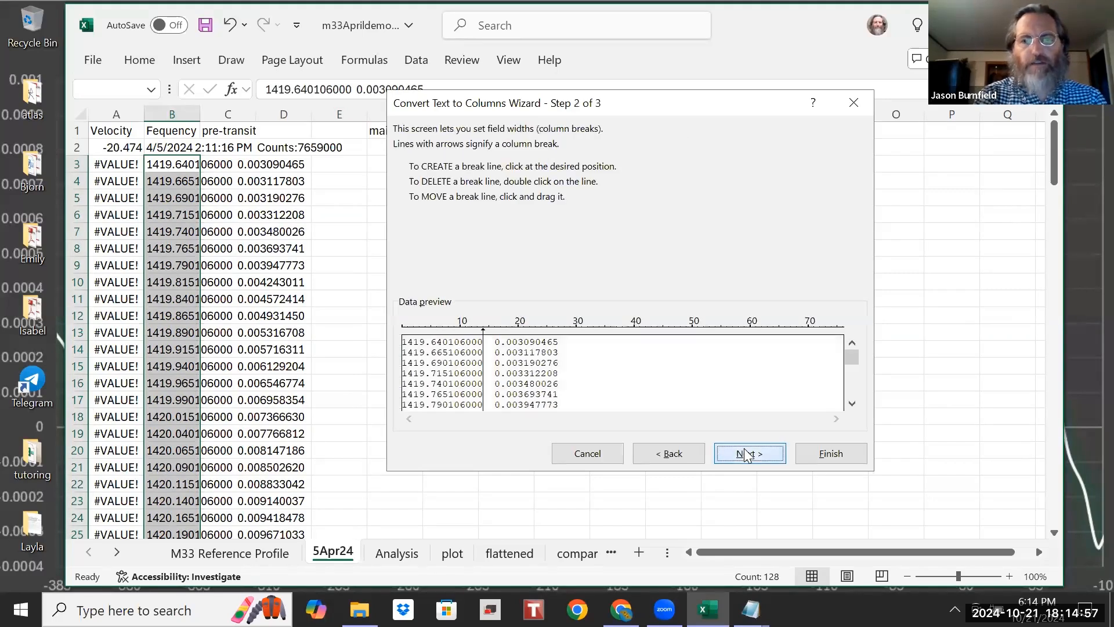
click(746, 453)
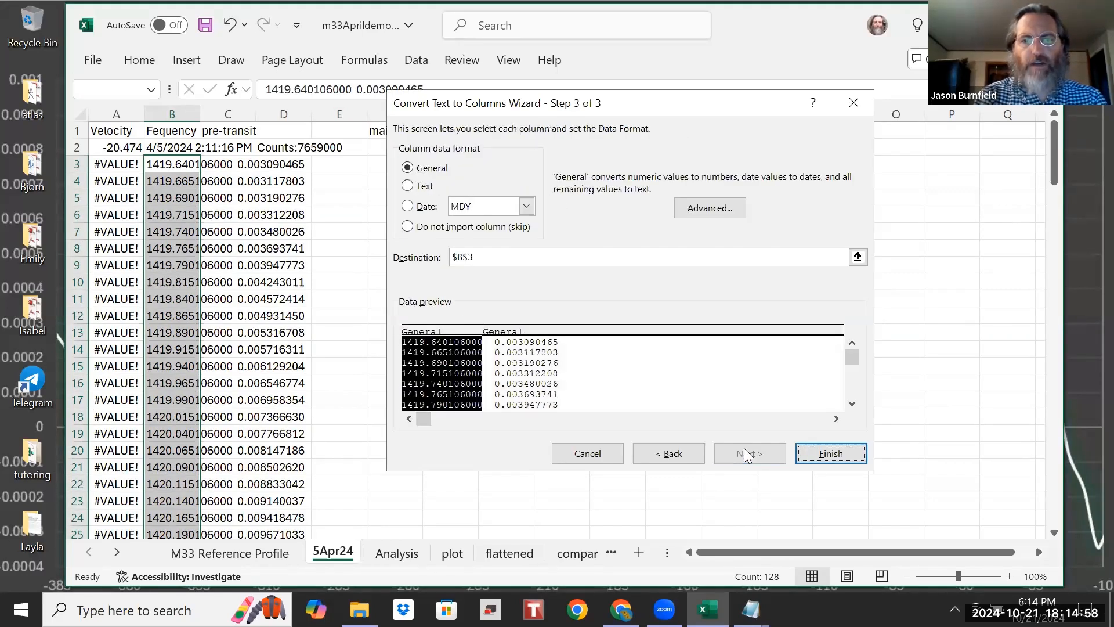
click(823, 460)
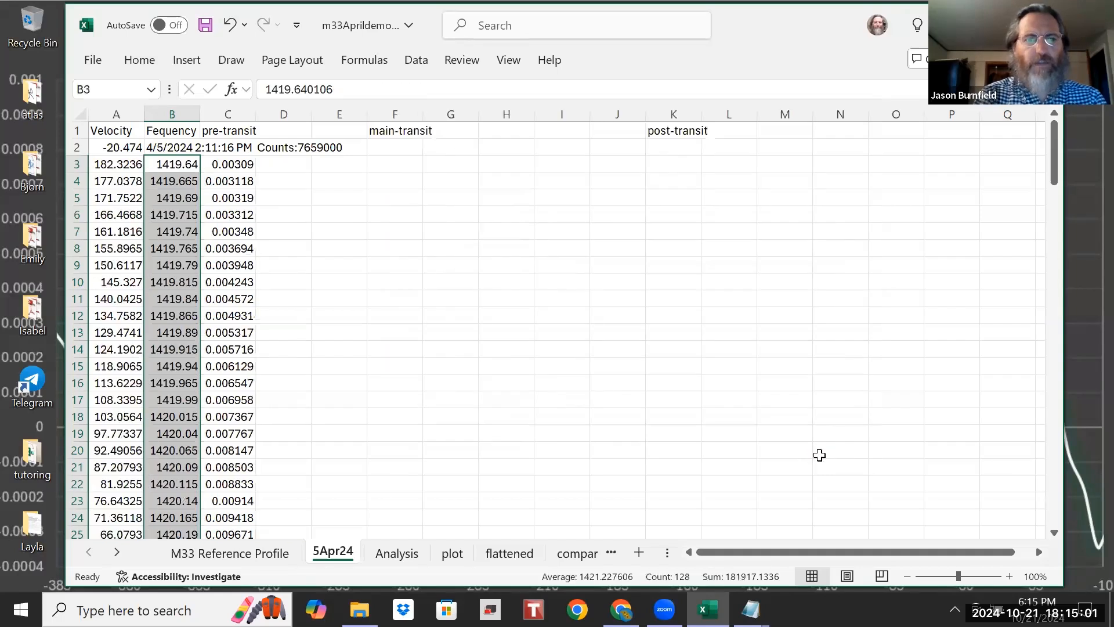
Step: Move the scan's date and counts line from B2 to C2, and move the main-transit header from F1 to D1
click(221, 170)
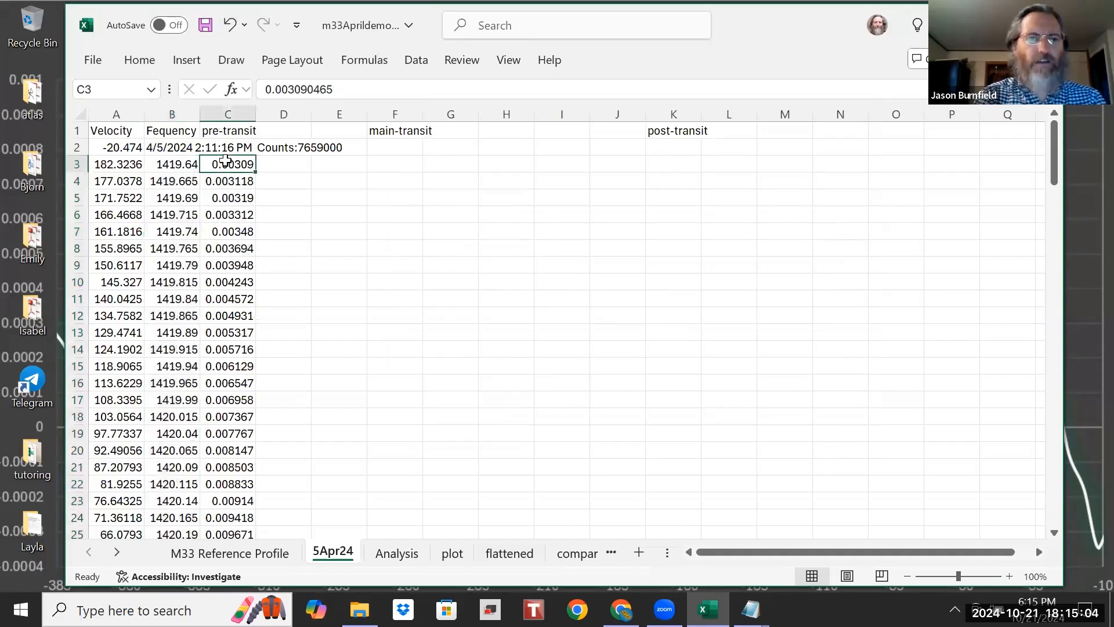
click(168, 148)
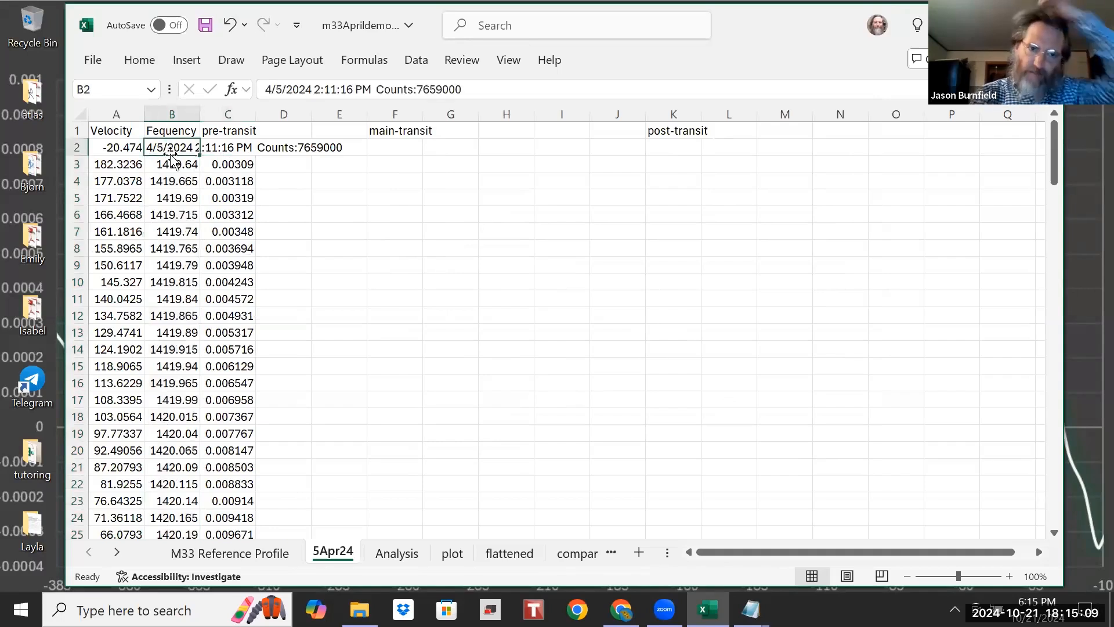
drag(173, 155, 214, 149)
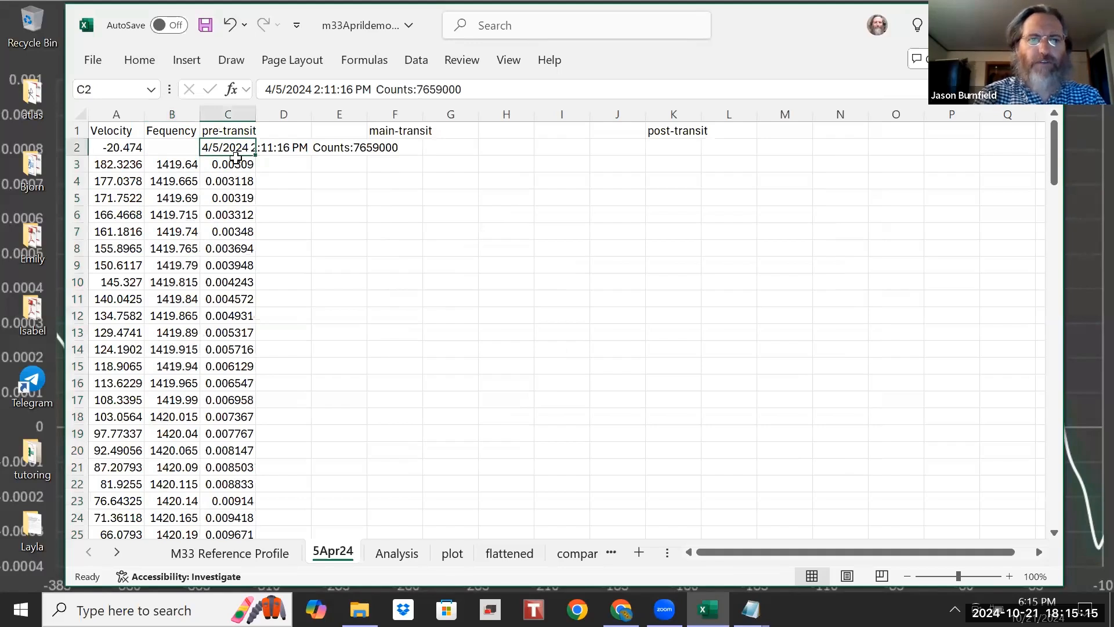
click(277, 179)
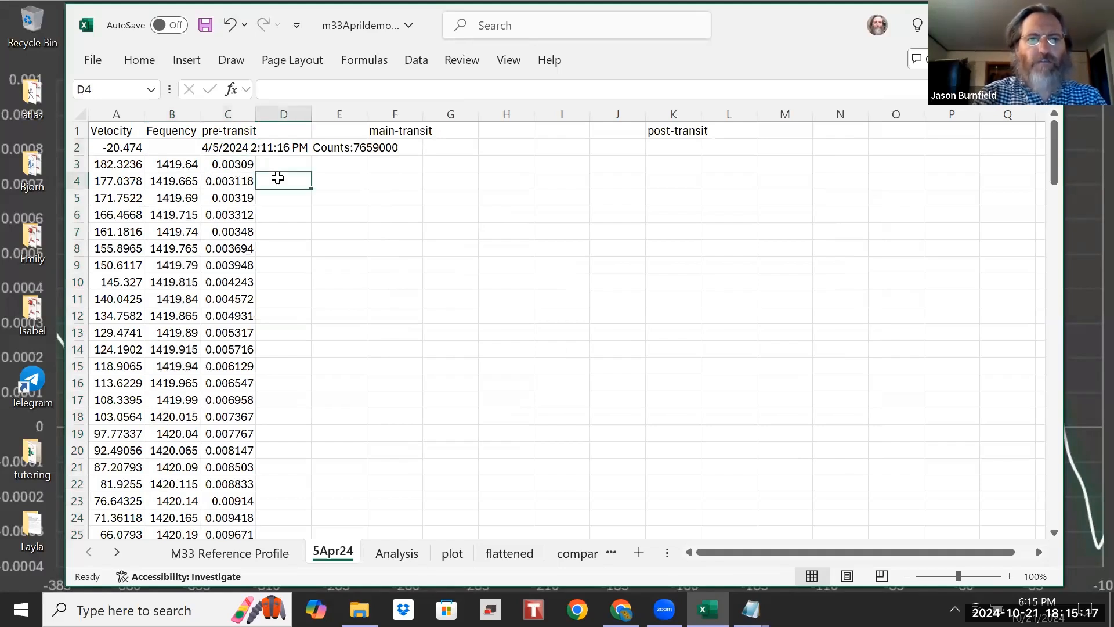
click(278, 149)
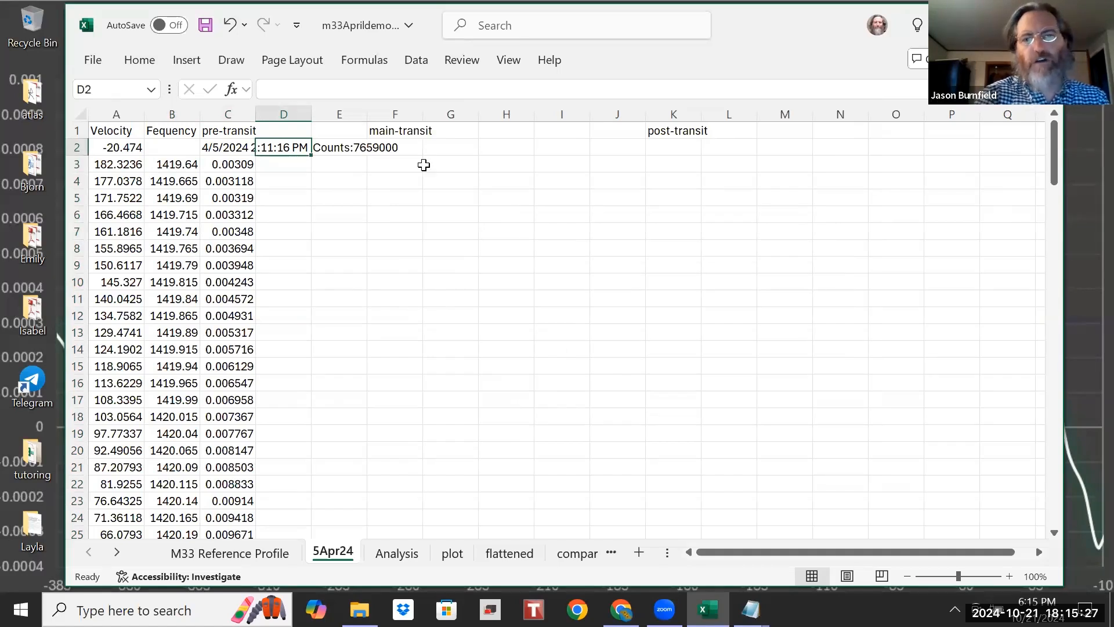
click(386, 129)
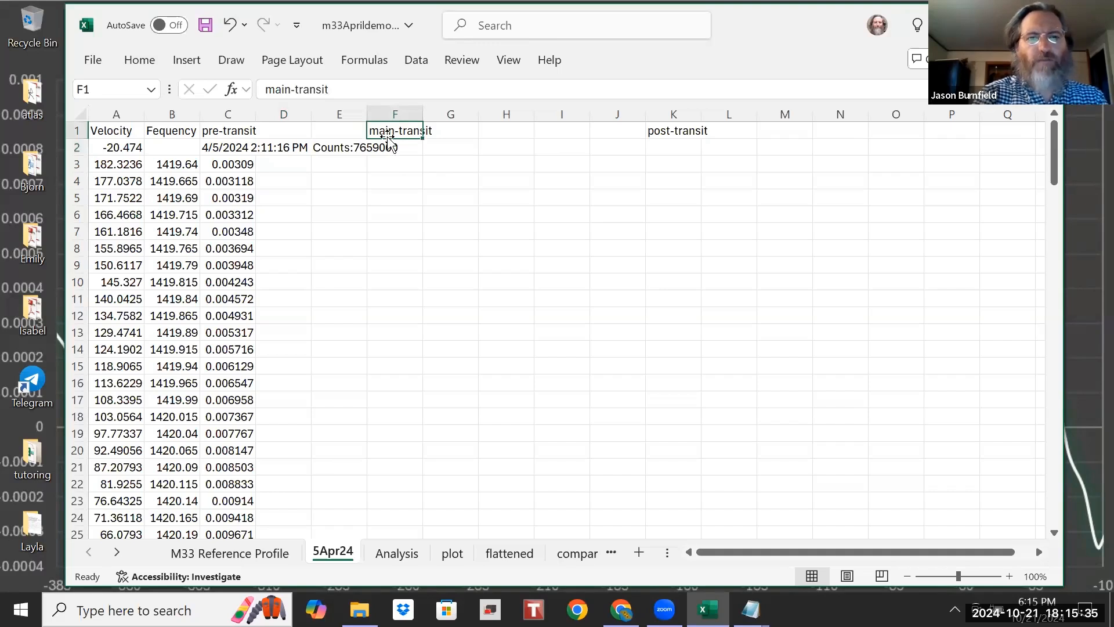
drag(380, 142, 302, 131)
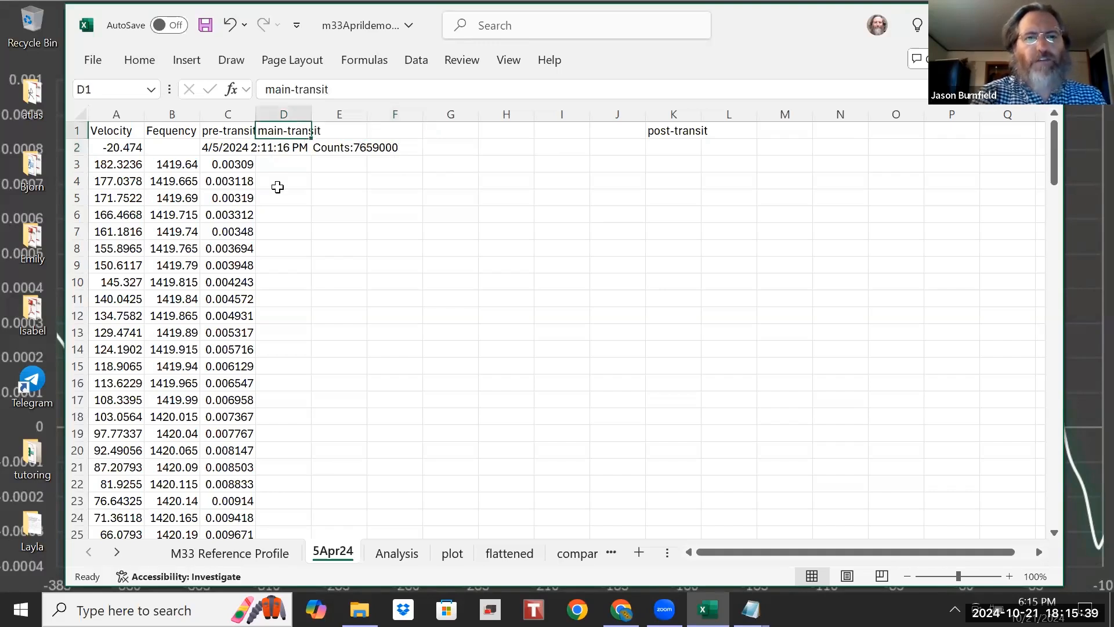
Step: Close 5apr24_0004.txt in Notepad, and copy the entire contents of 5apr24_0005.txt into the 5Apr24 sheet starting at cell D2
click(288, 147)
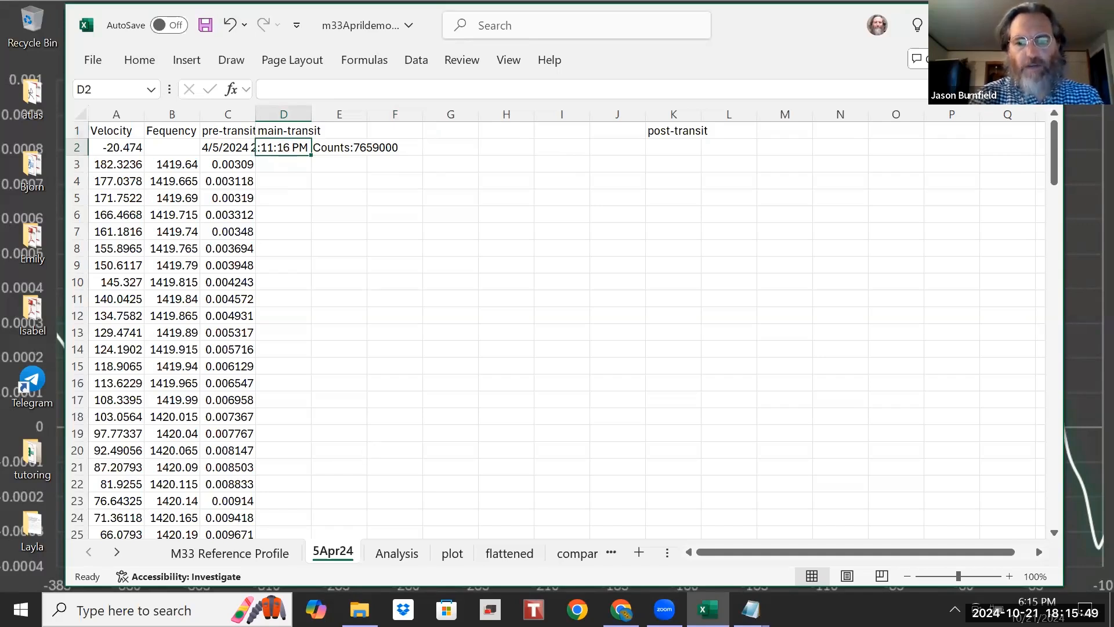
click(751, 609)
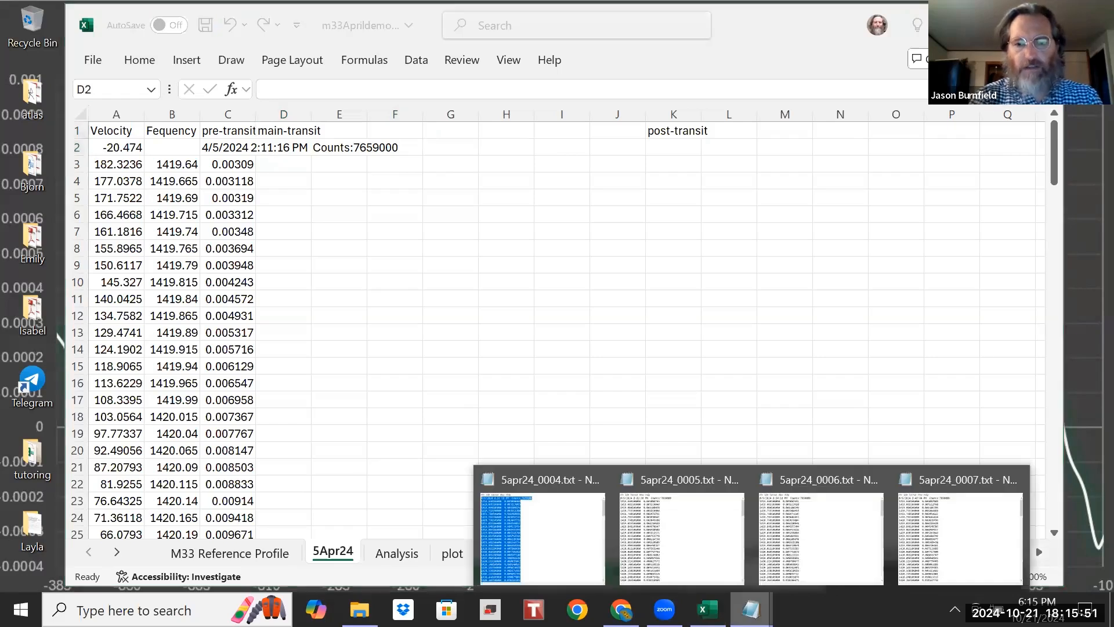
click(597, 480)
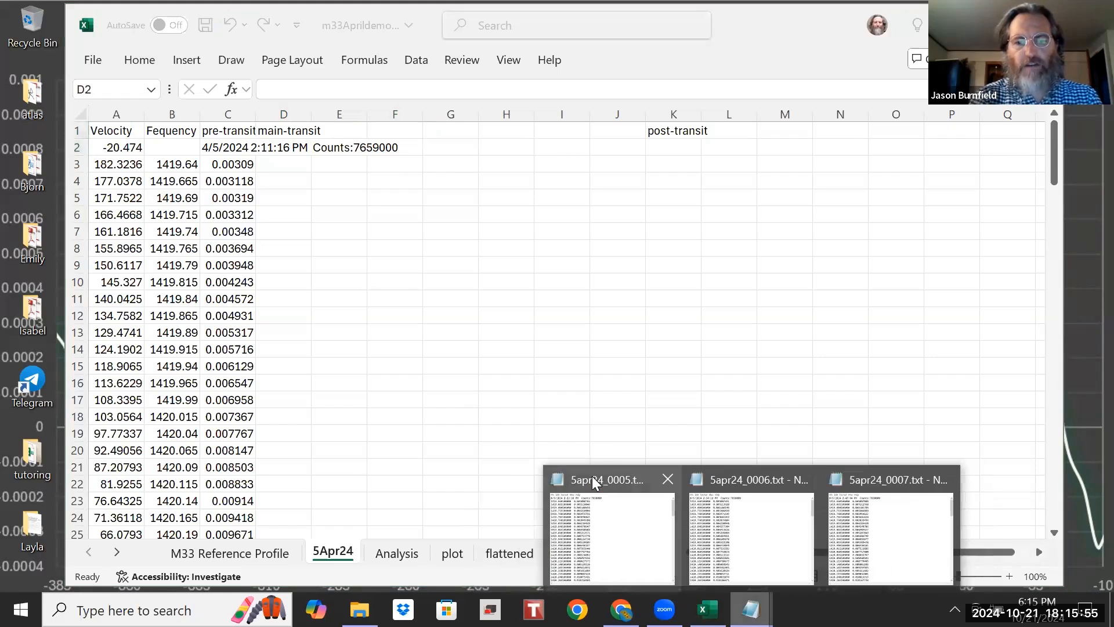
click(593, 480)
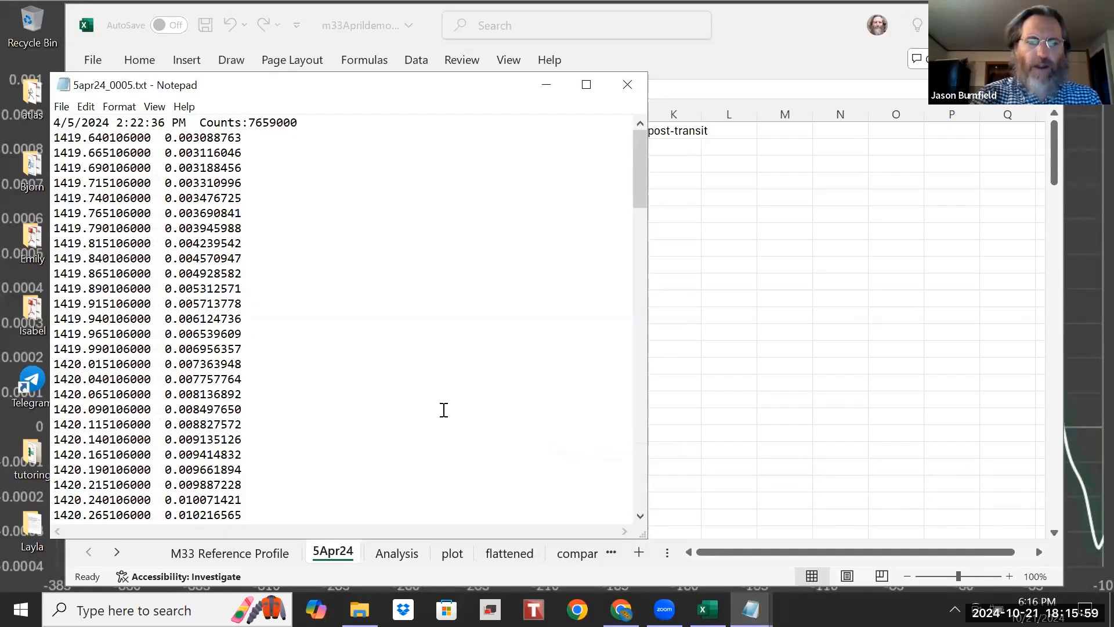
right_click(444, 410)
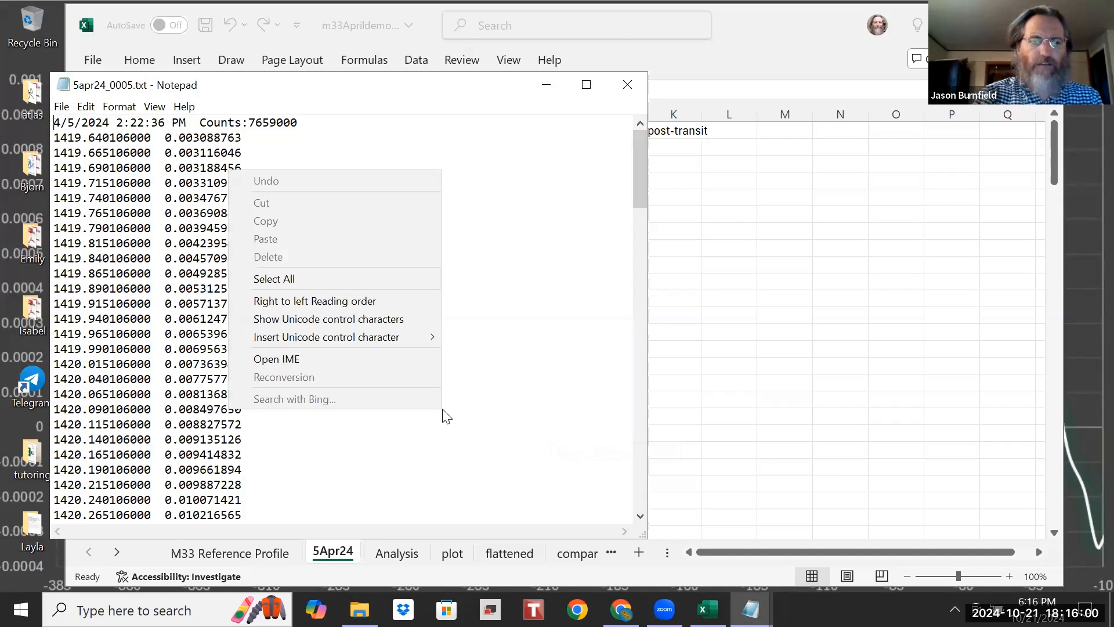
click(416, 278)
key(ctrl+c)
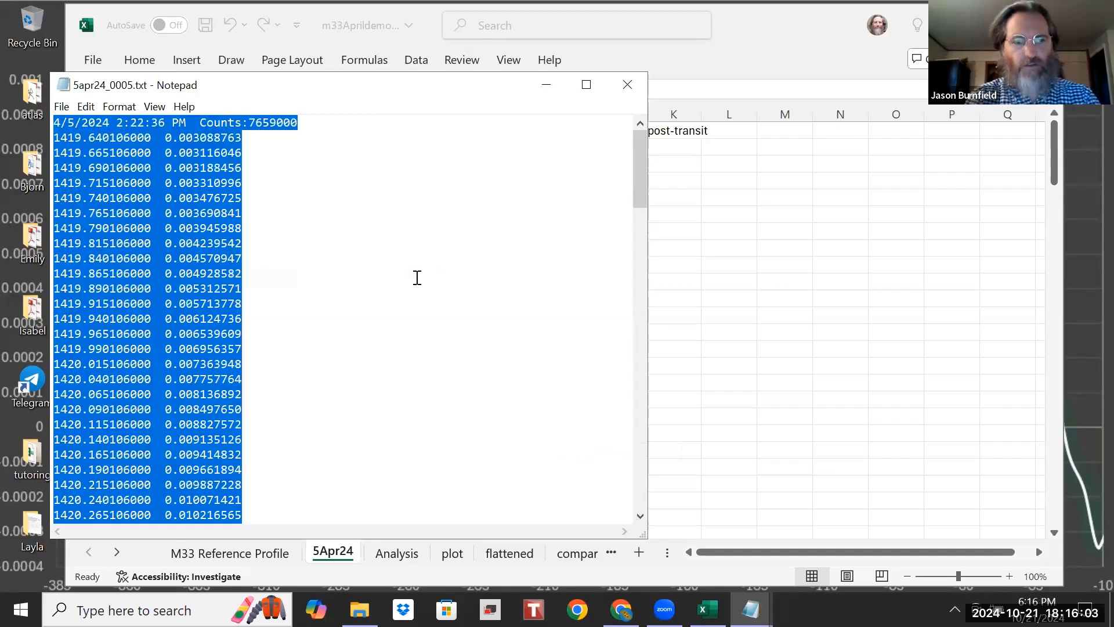
click(548, 86)
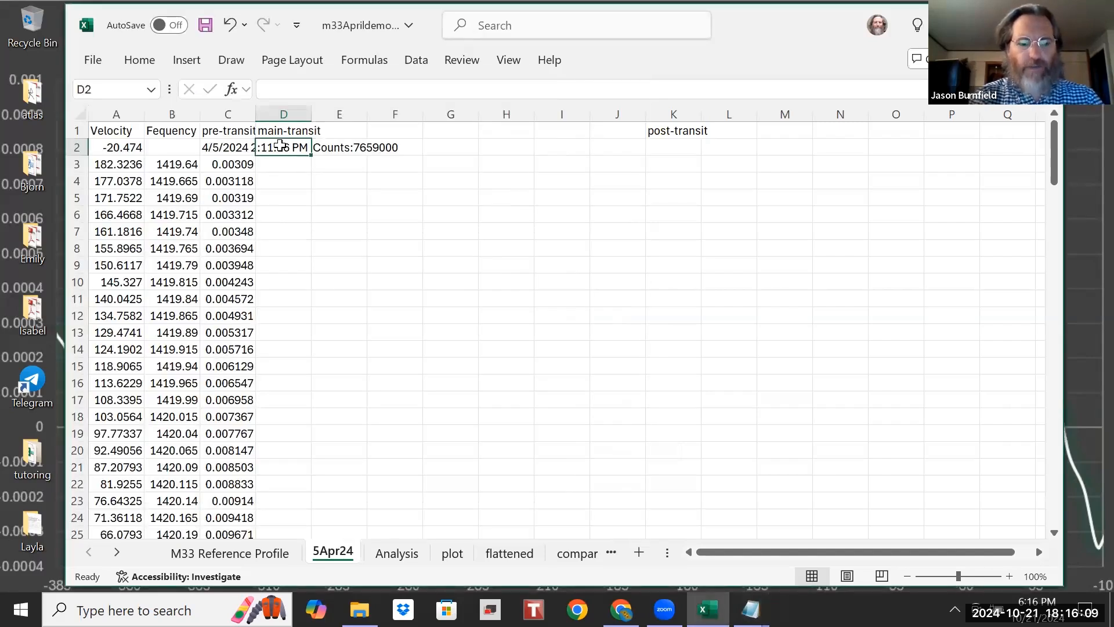
key(ctrl+v)
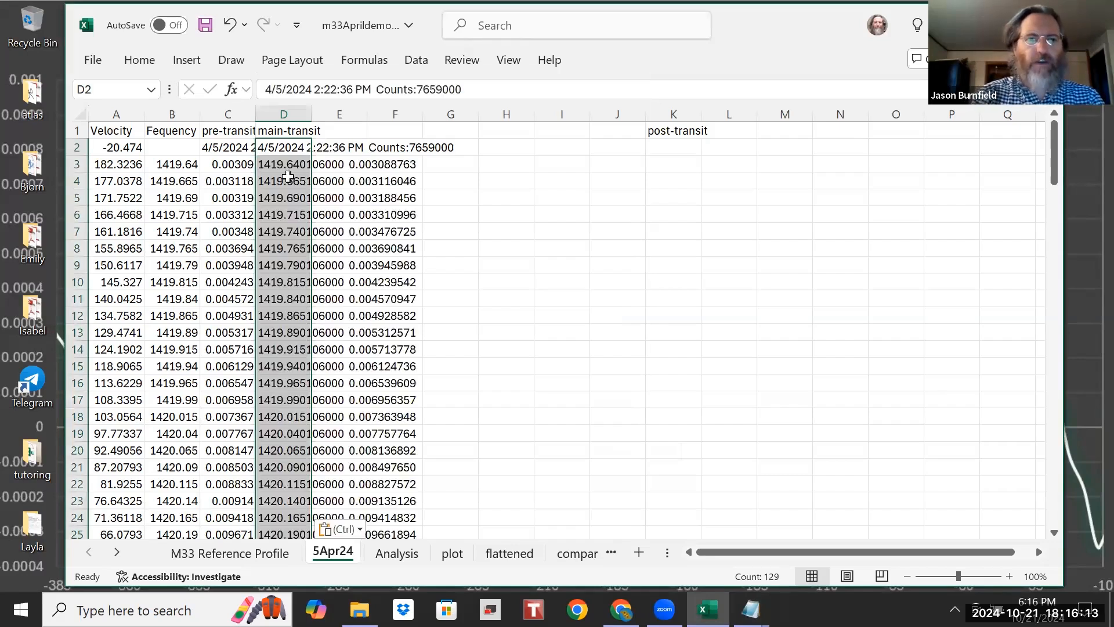
Step: Split the main-transit data in D3:D130 into two columns using Text to Columns with Fixed width and General format
click(289, 169)
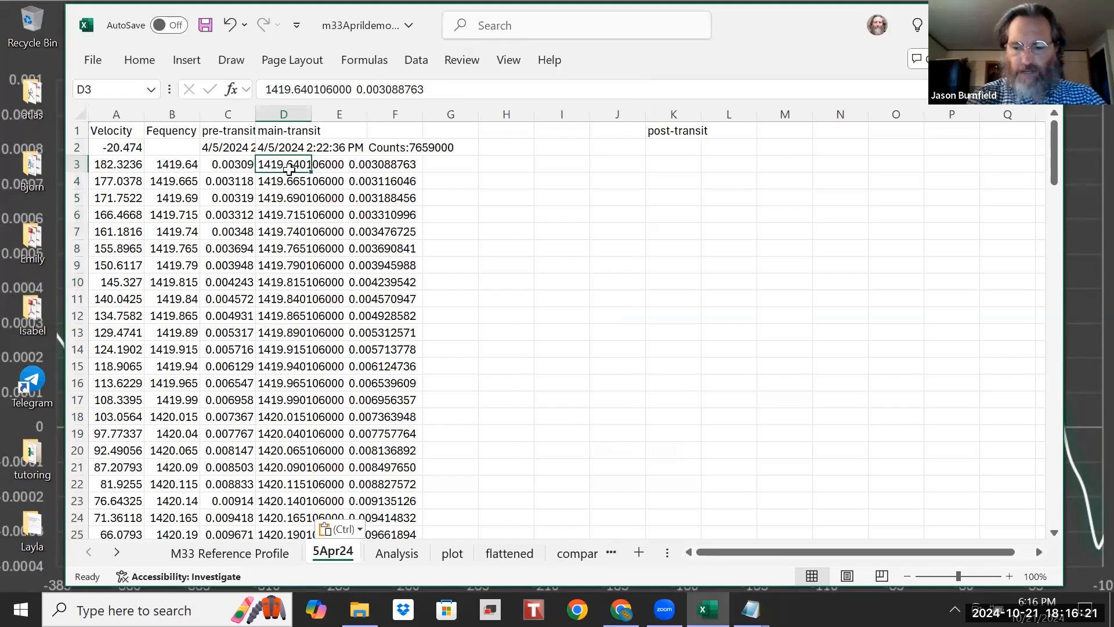
key(ctrl+shift+Down)
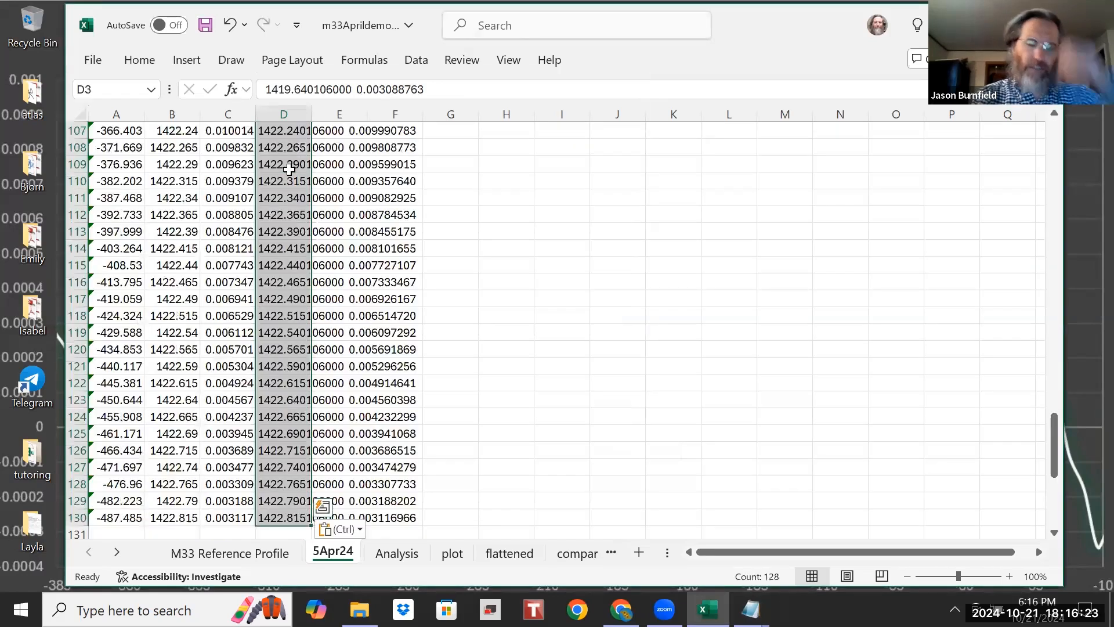
click(422, 69)
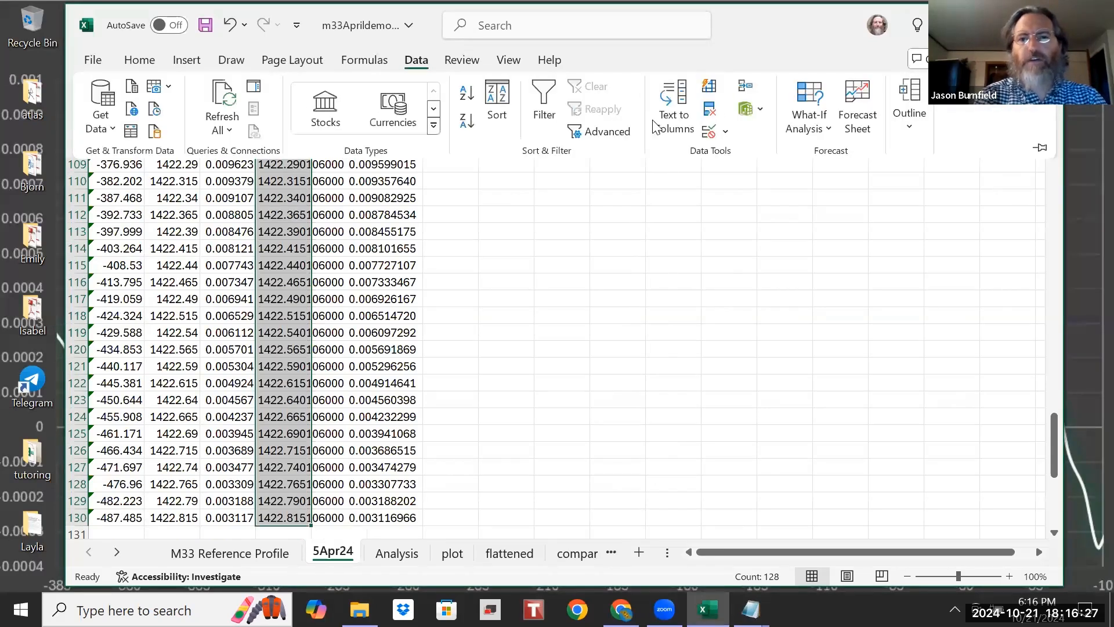
click(663, 121)
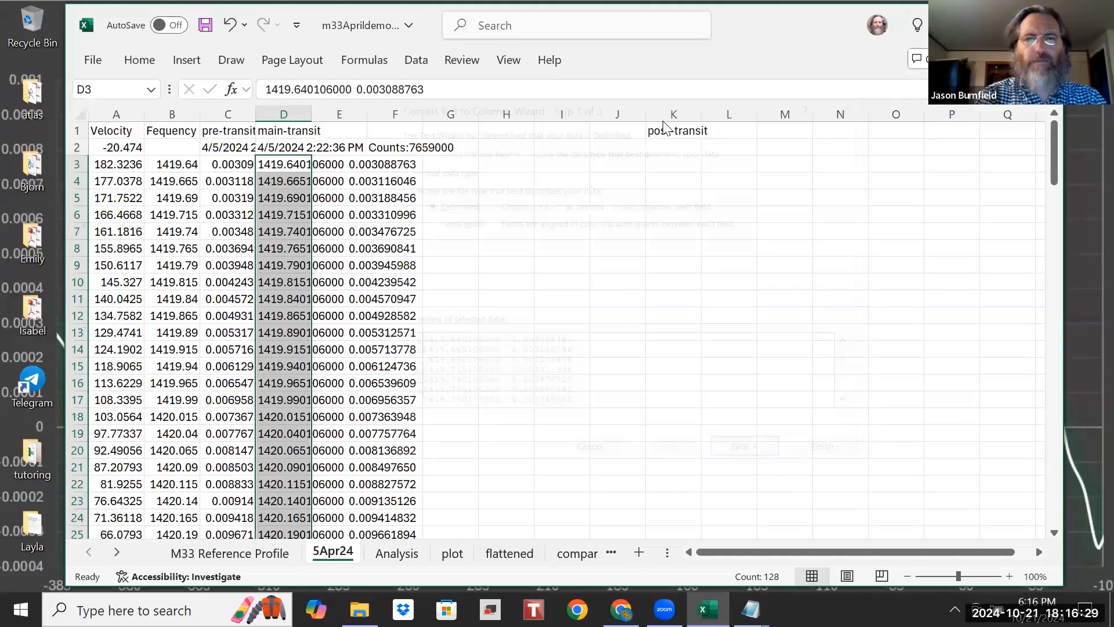
click(424, 221)
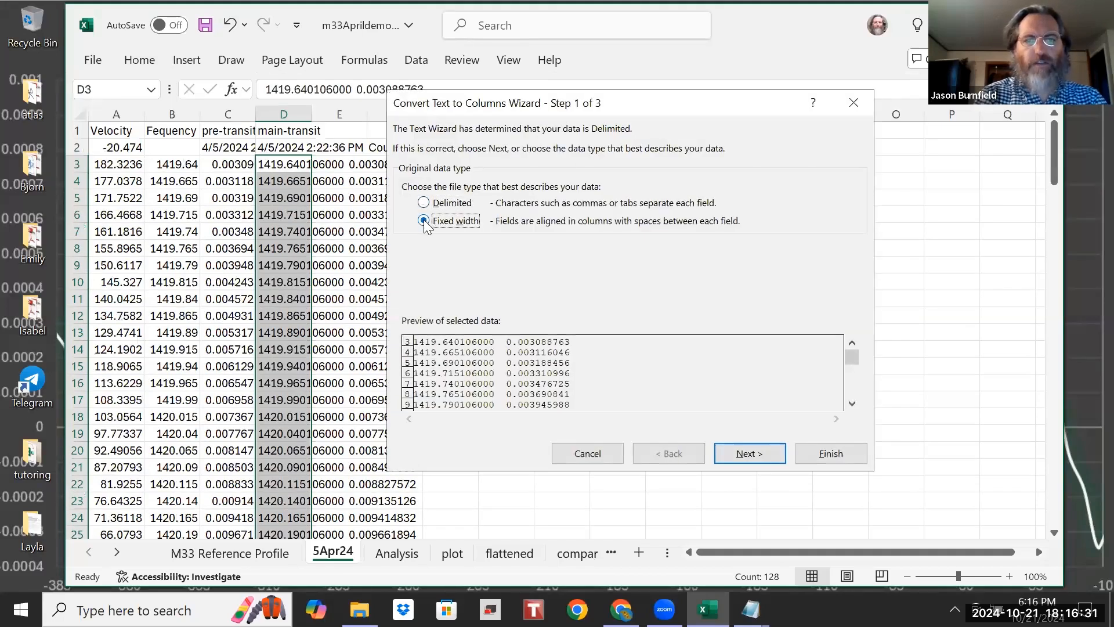
click(760, 449)
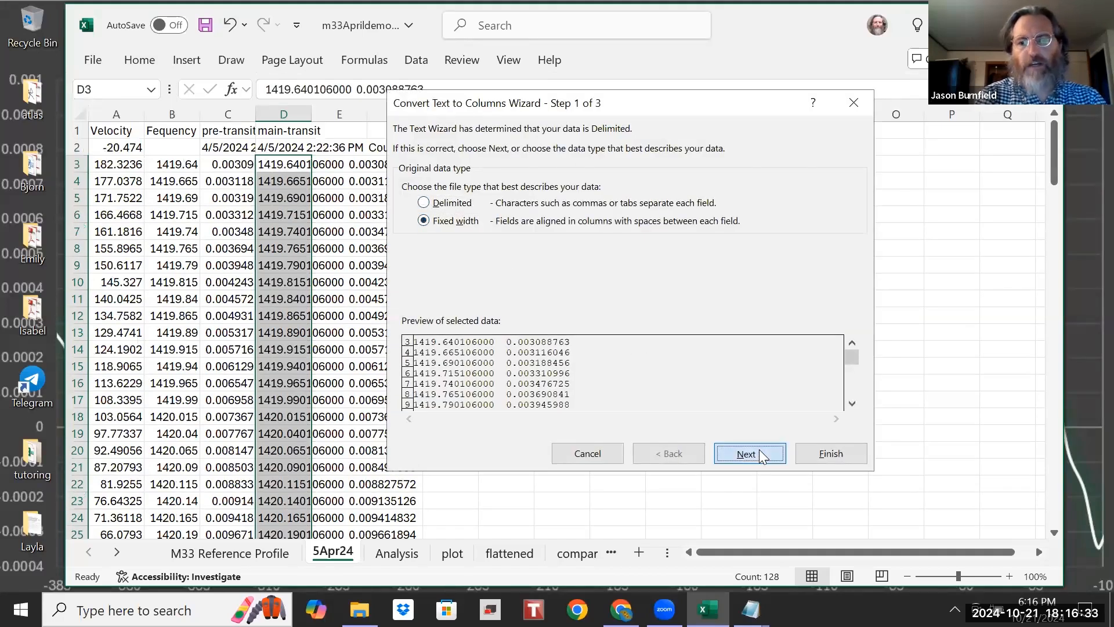
click(749, 453)
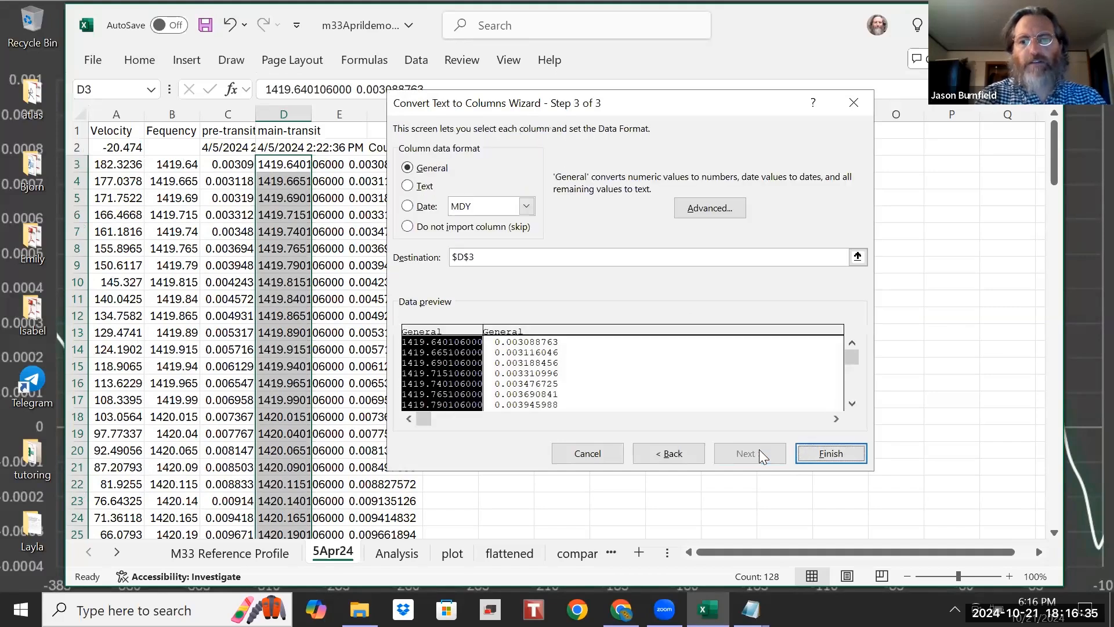
click(839, 458)
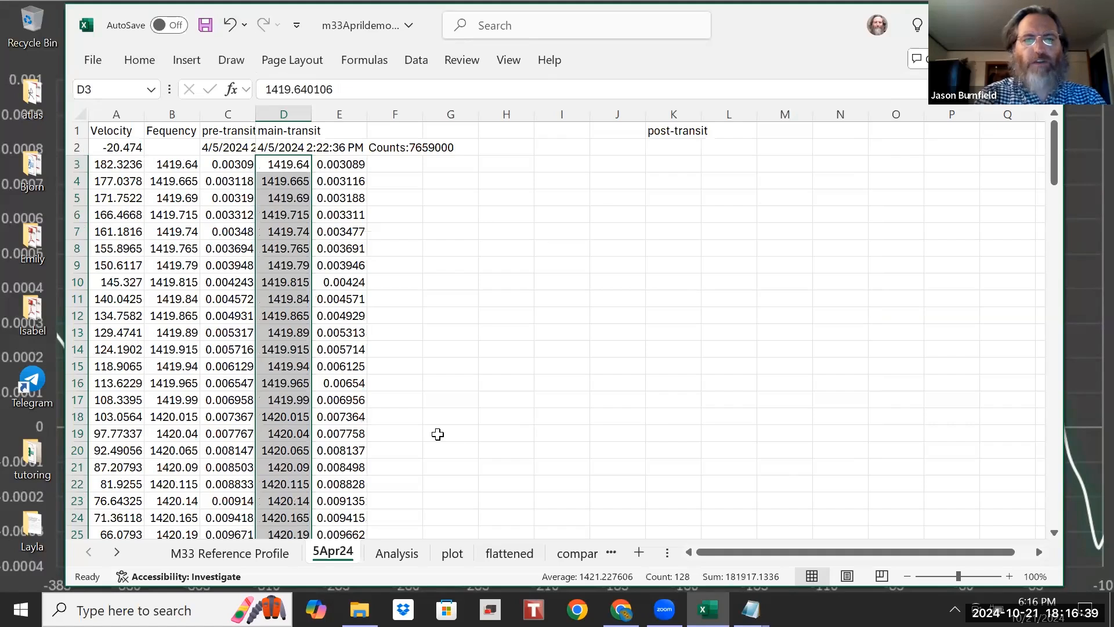
Step: Delete the duplicate frequency cells D3:D130, shifting the intensity values left under the main-transit header
right_click(285, 403)
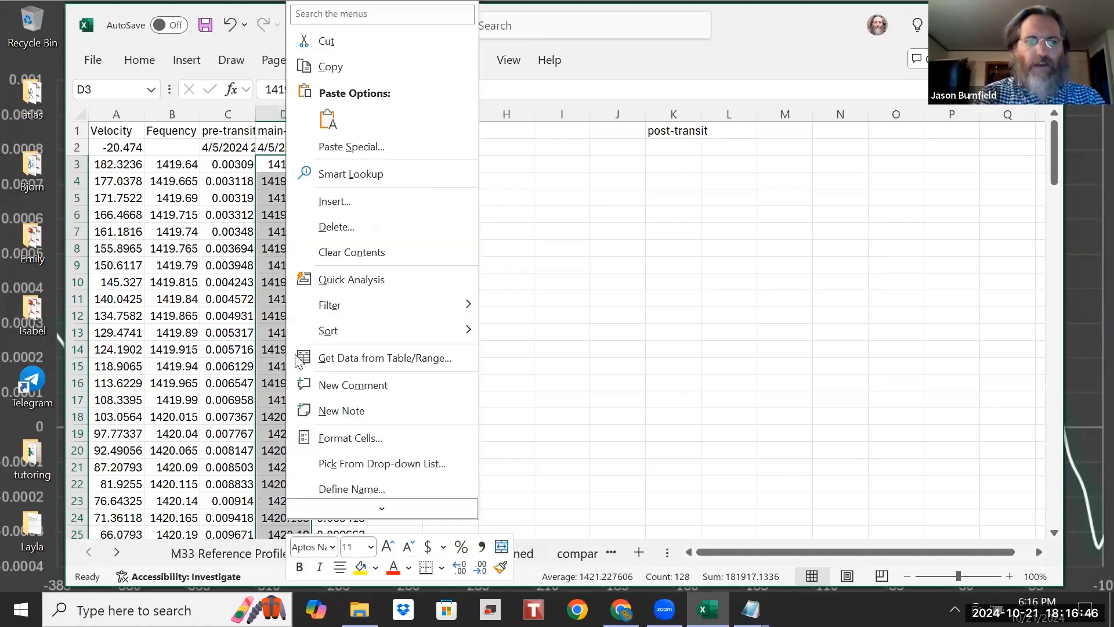
click(352, 231)
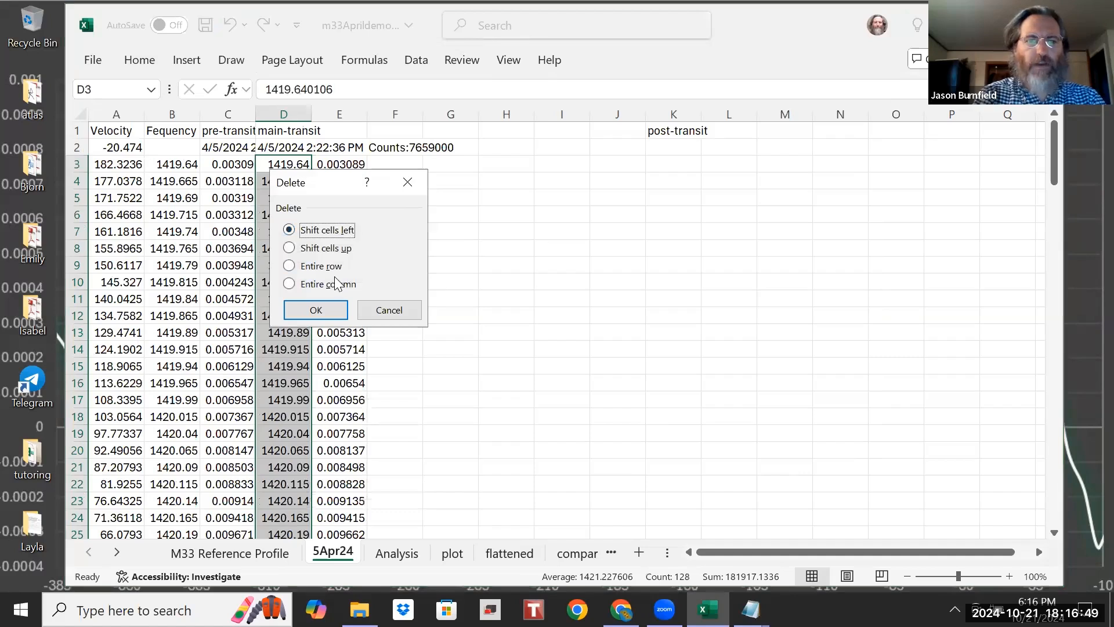
click(323, 304)
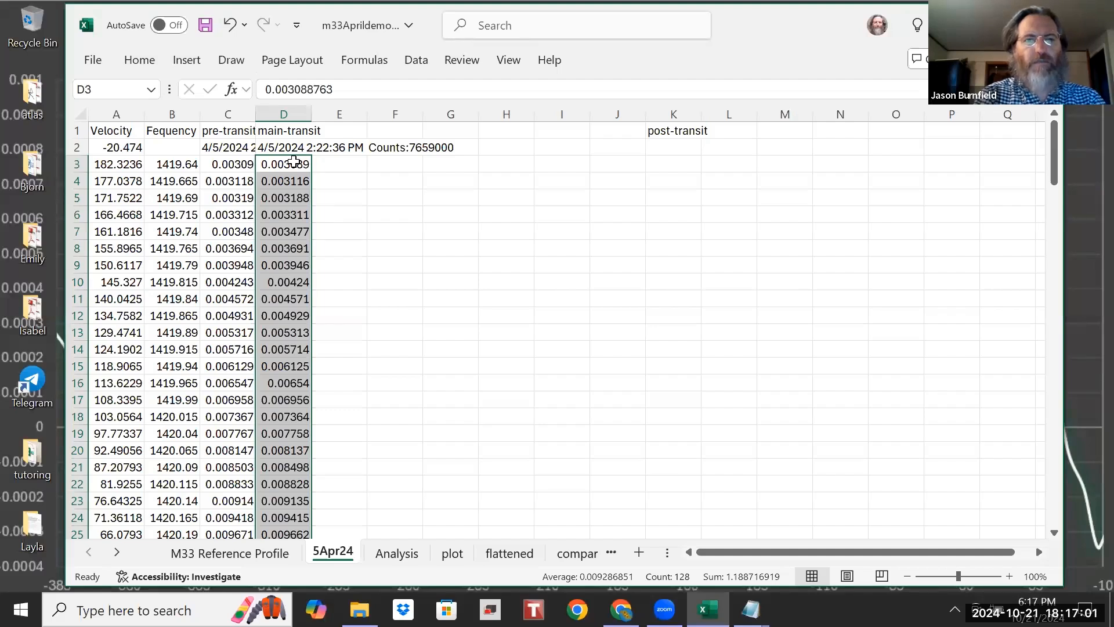
Step: Close 5apr24_0005.txt in Notepad, and copy the entire contents of 5apr24_0006.txt into the 5Apr24 sheet starting at cell E2
click(326, 179)
click(332, 148)
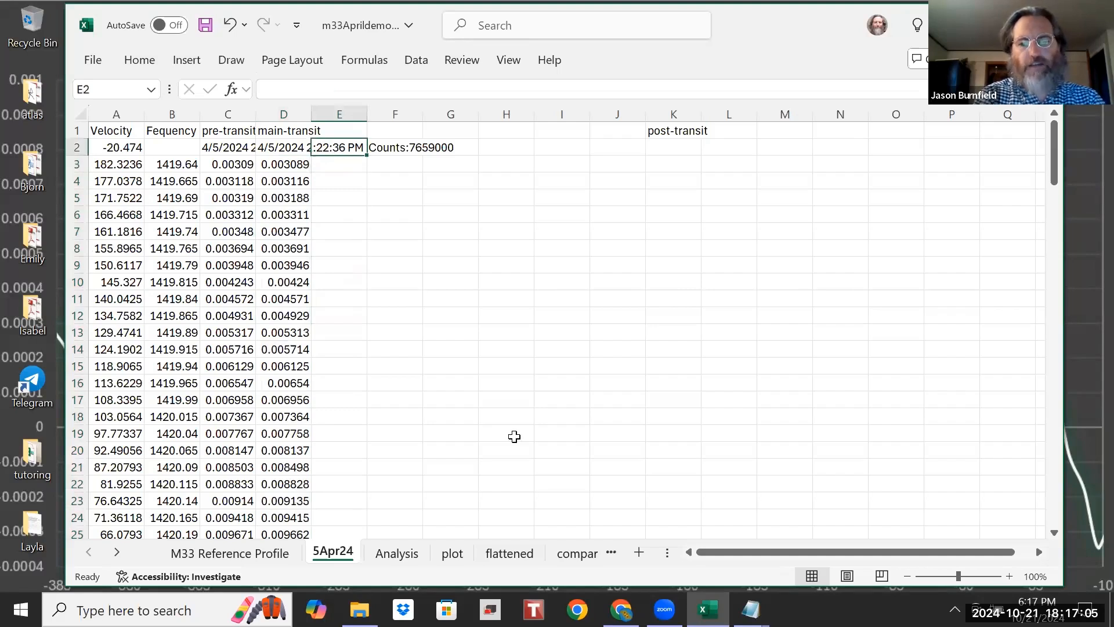
click(750, 610)
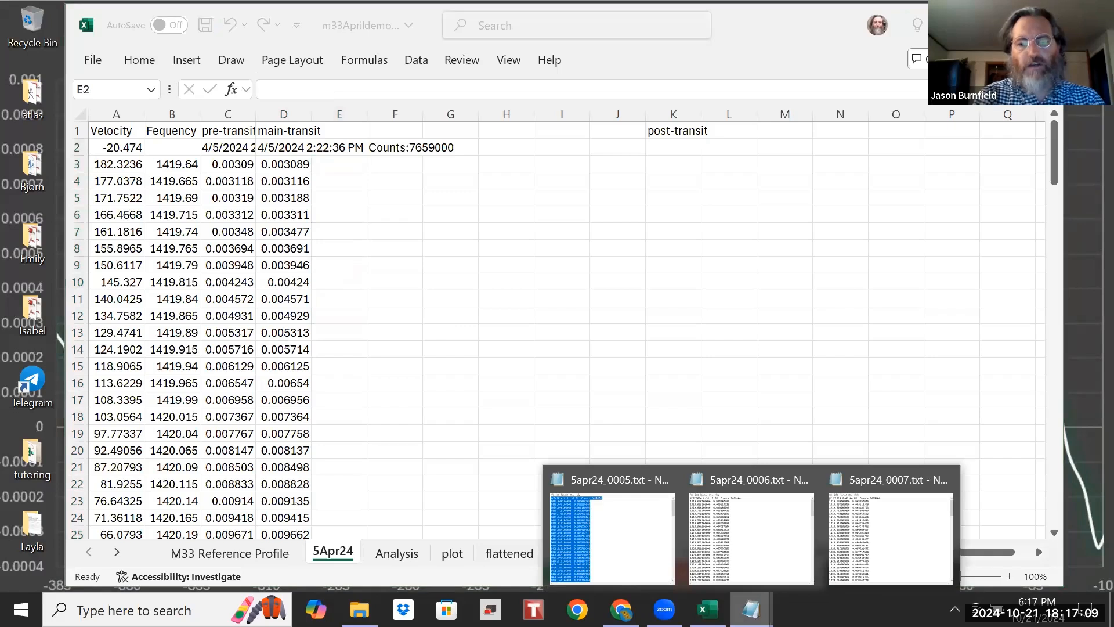
click(670, 477)
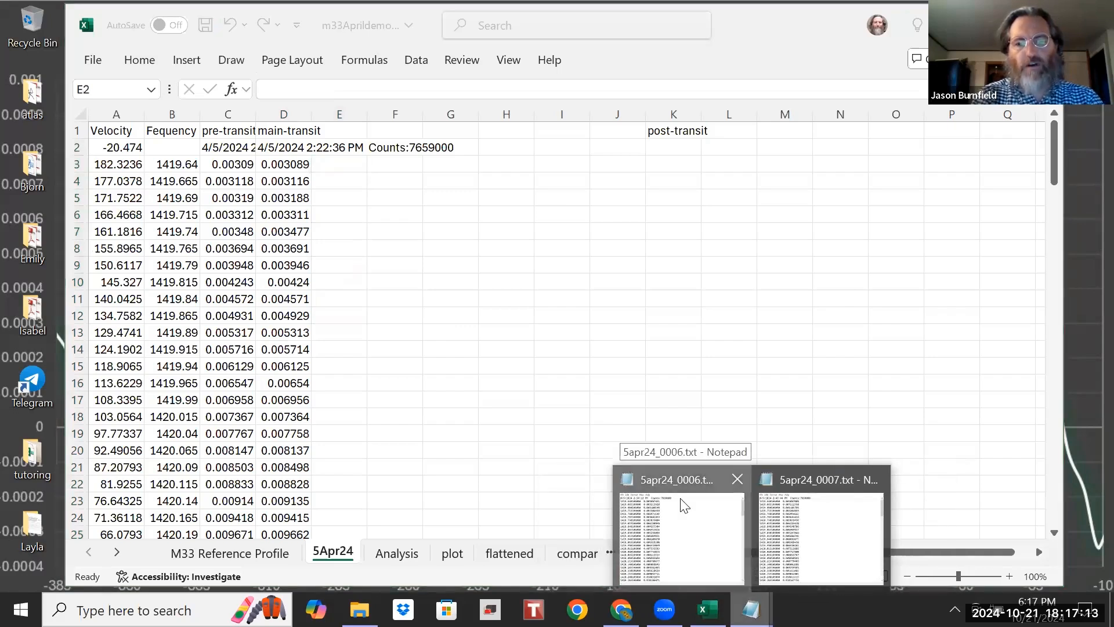
click(678, 505)
right_click(480, 406)
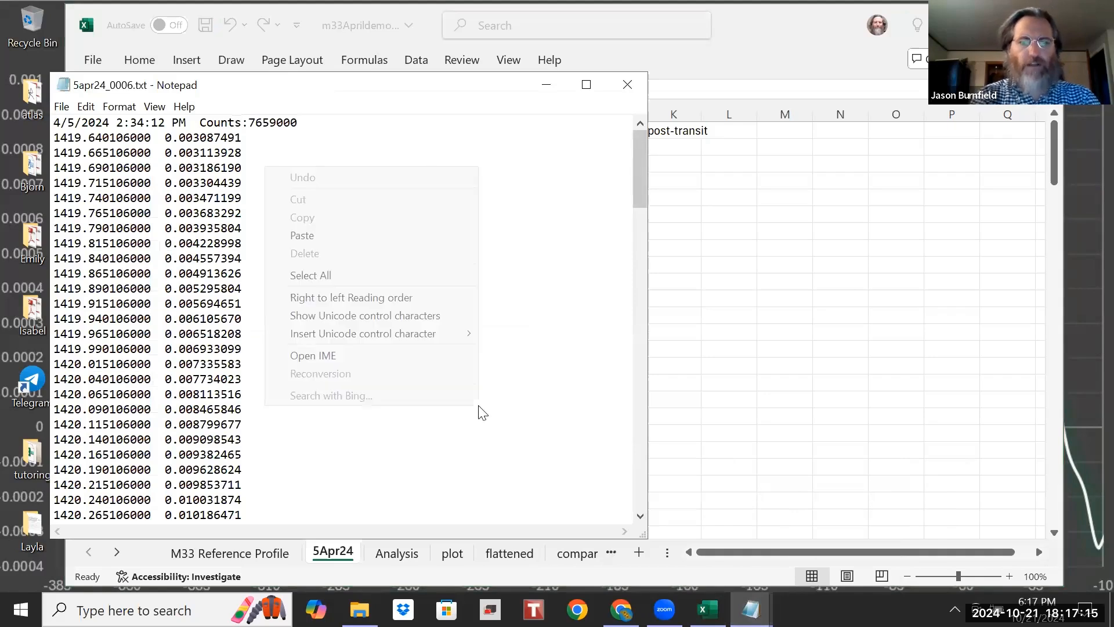
click(432, 279)
key(ctrl+c)
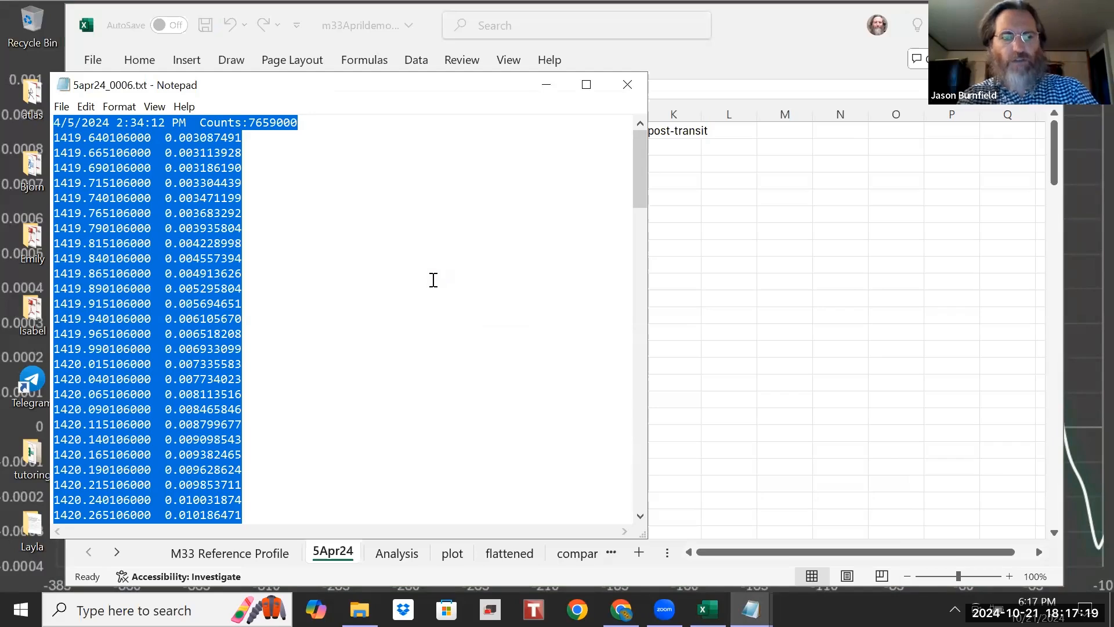
click(547, 88)
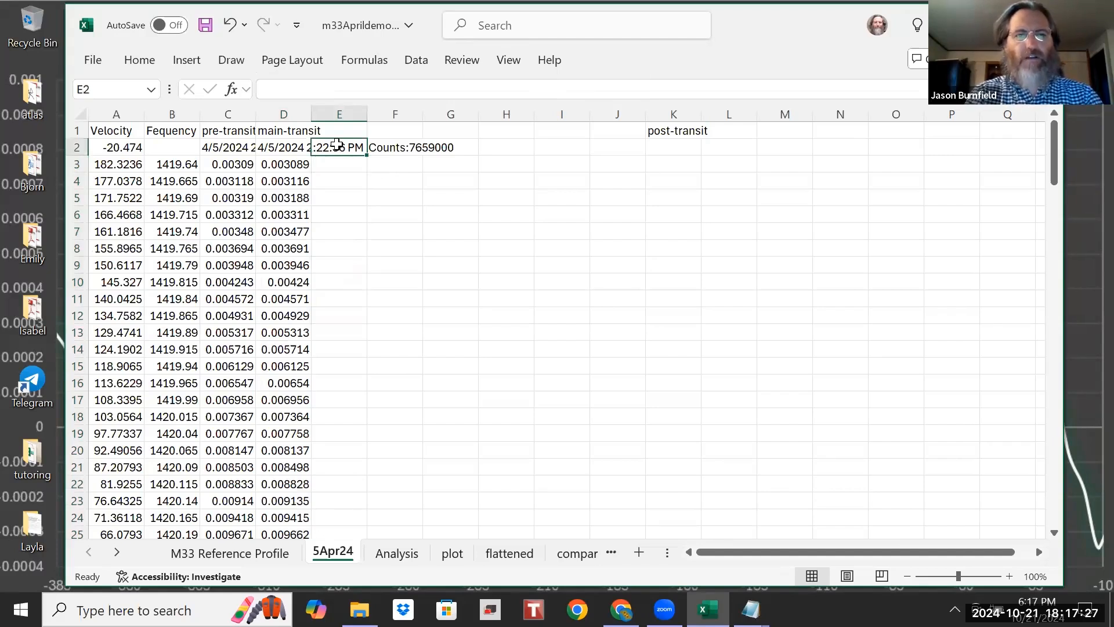
key(ctrl+v)
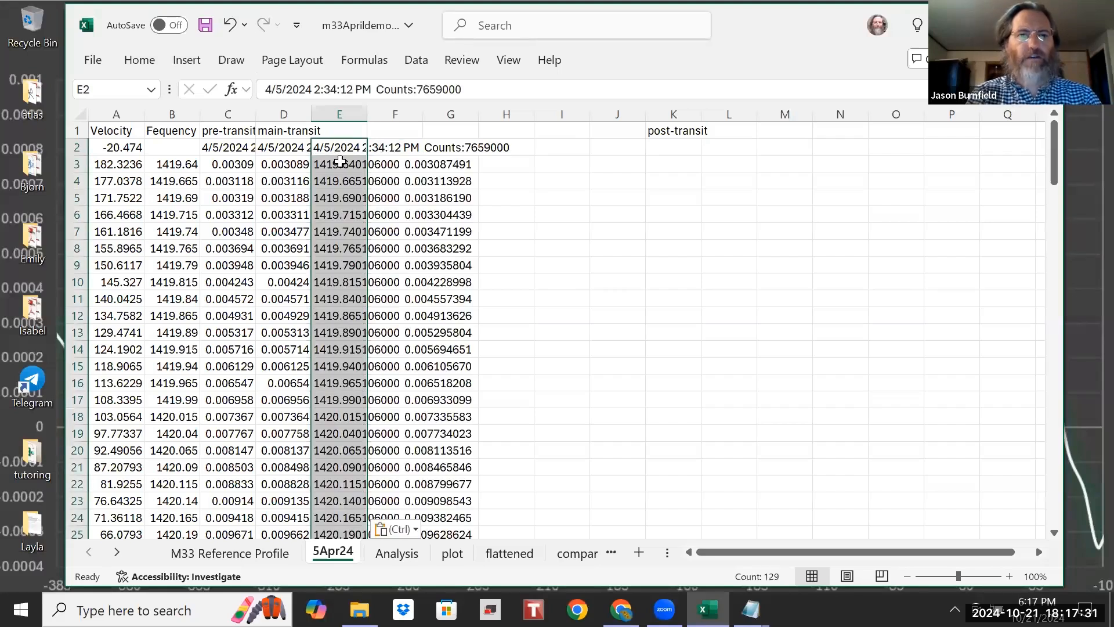
Step: Split the second main-transit scan's data in E3:E130 into two columns using Text to Columns with Fixed width
click(340, 163)
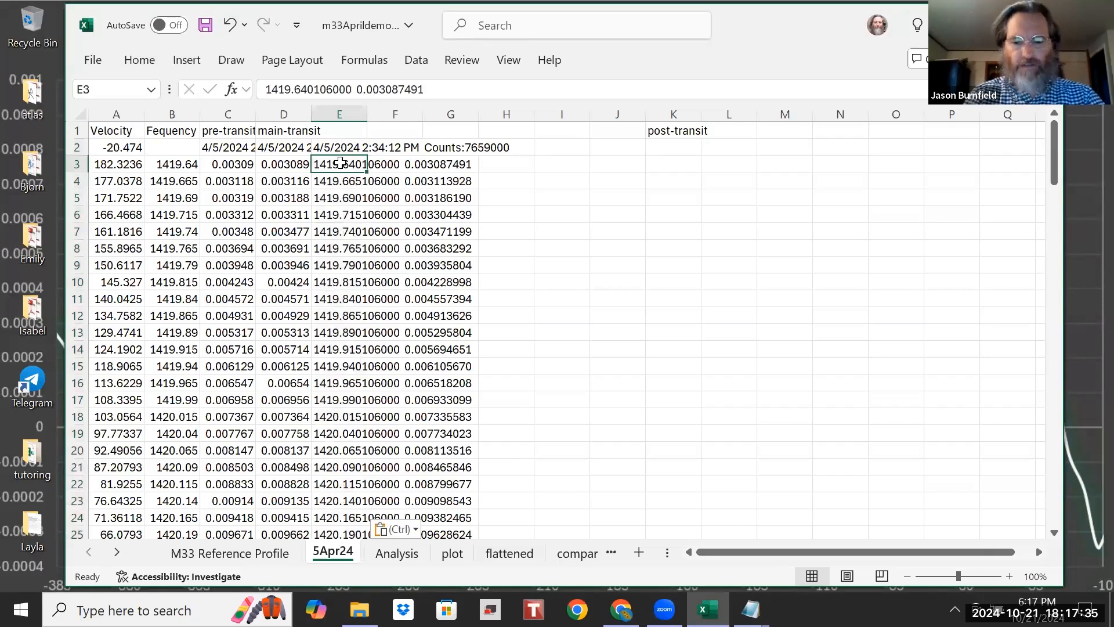
key(ctrl+shift+Down)
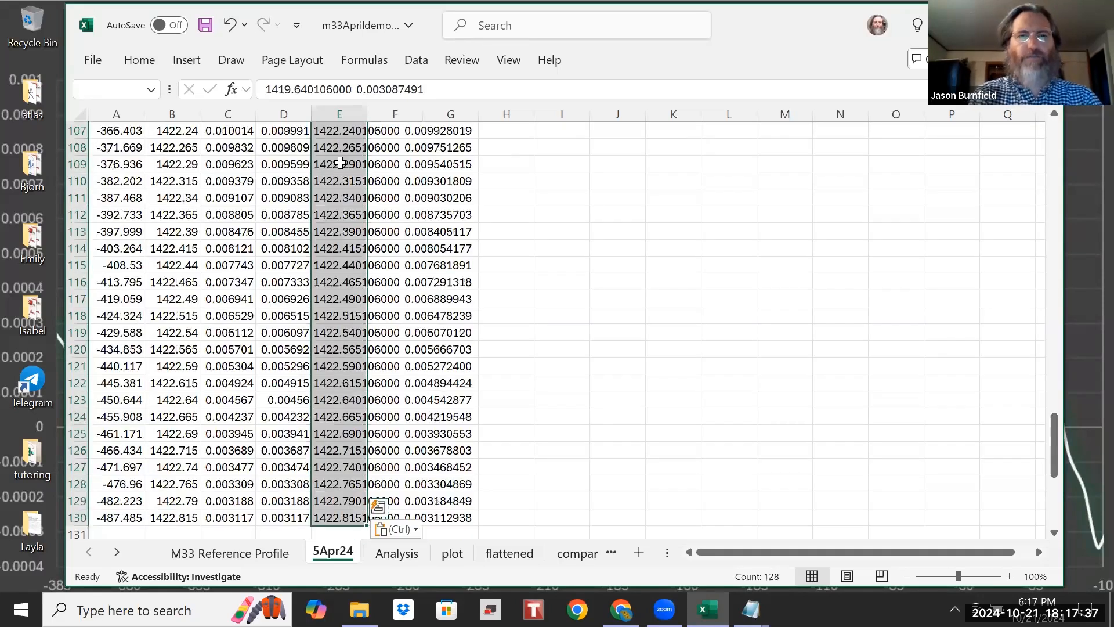
click(422, 61)
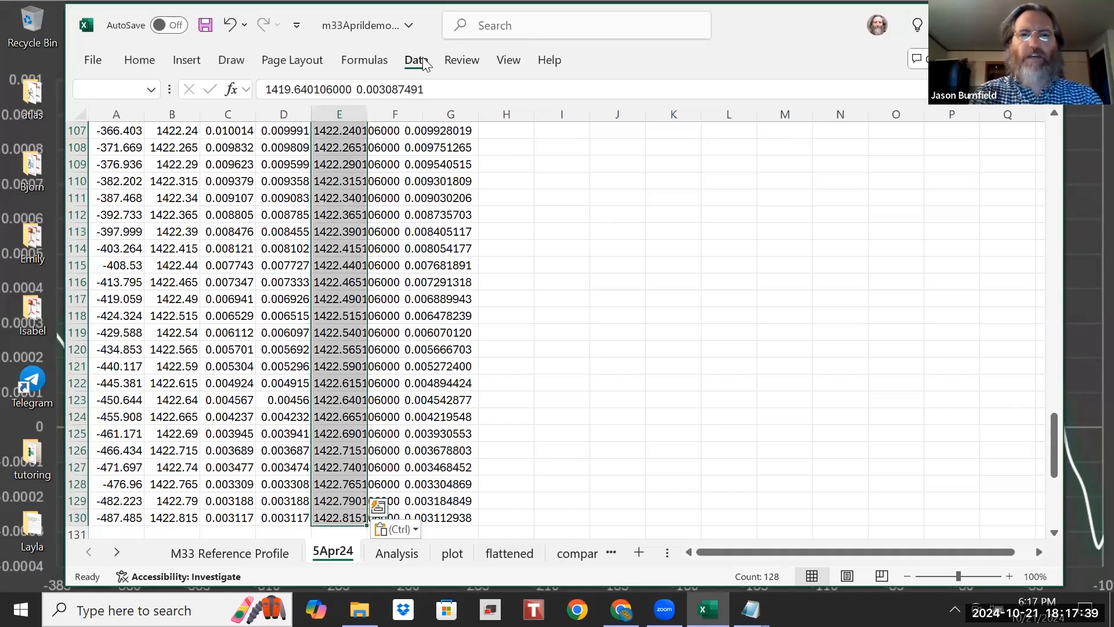
click(683, 117)
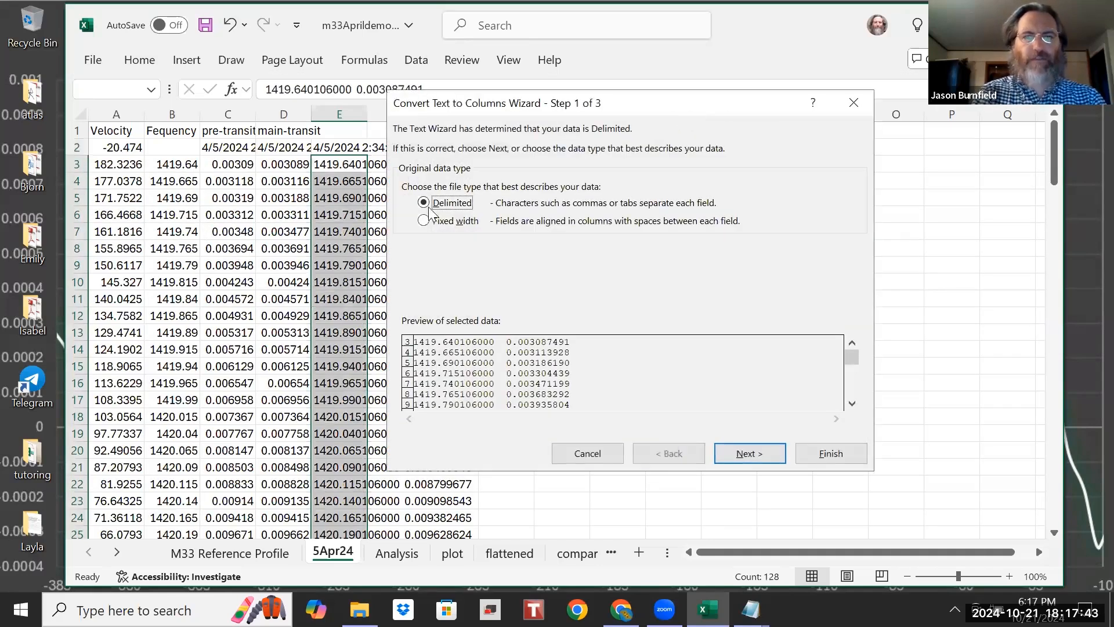
click(429, 227)
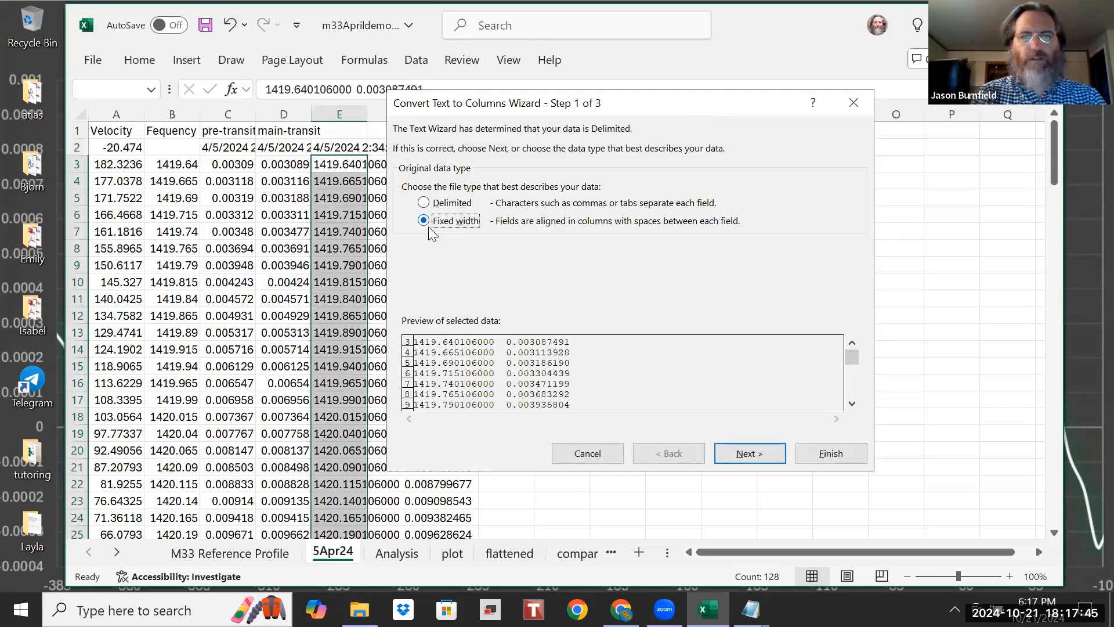
click(750, 453)
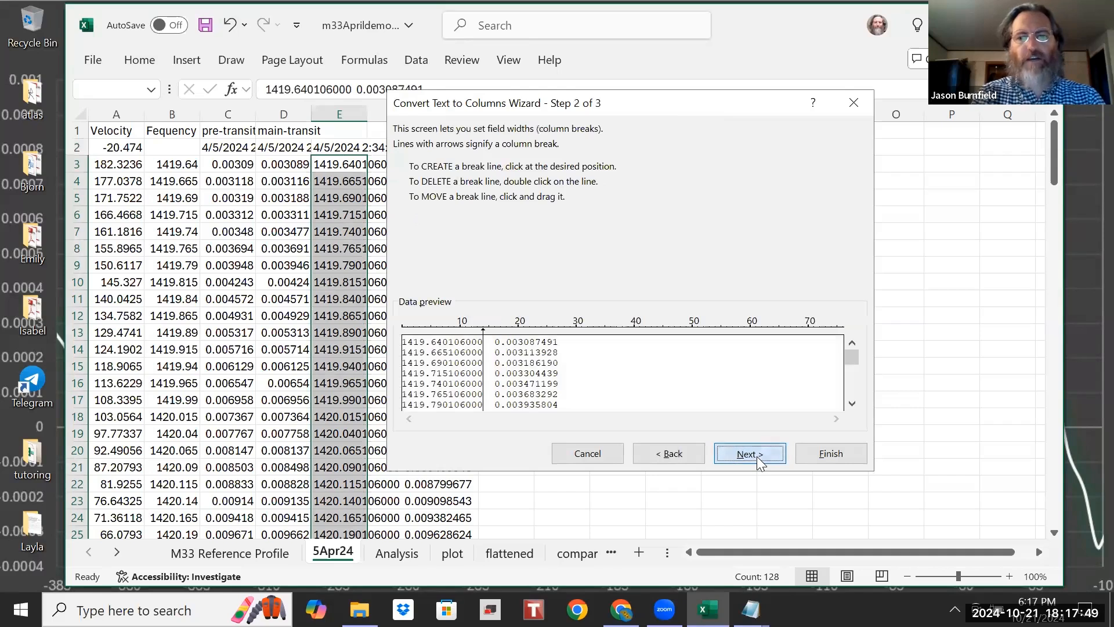
click(756, 456)
click(831, 453)
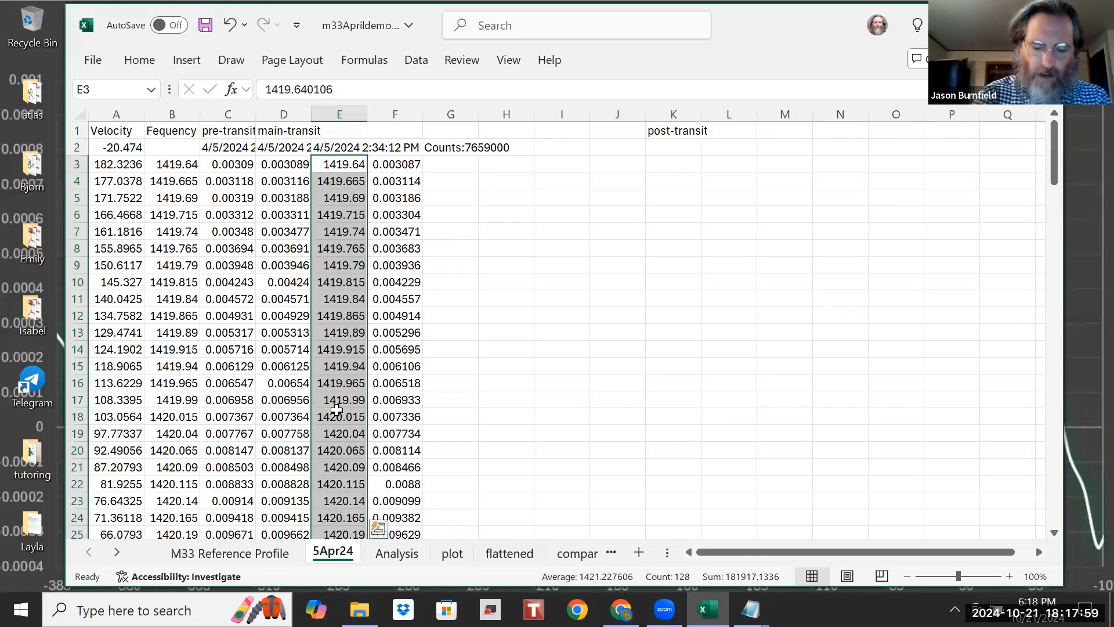
Step: Delete the duplicate frequency cells E3:E130, shifting the intensity values left into column E
right_click(337, 412)
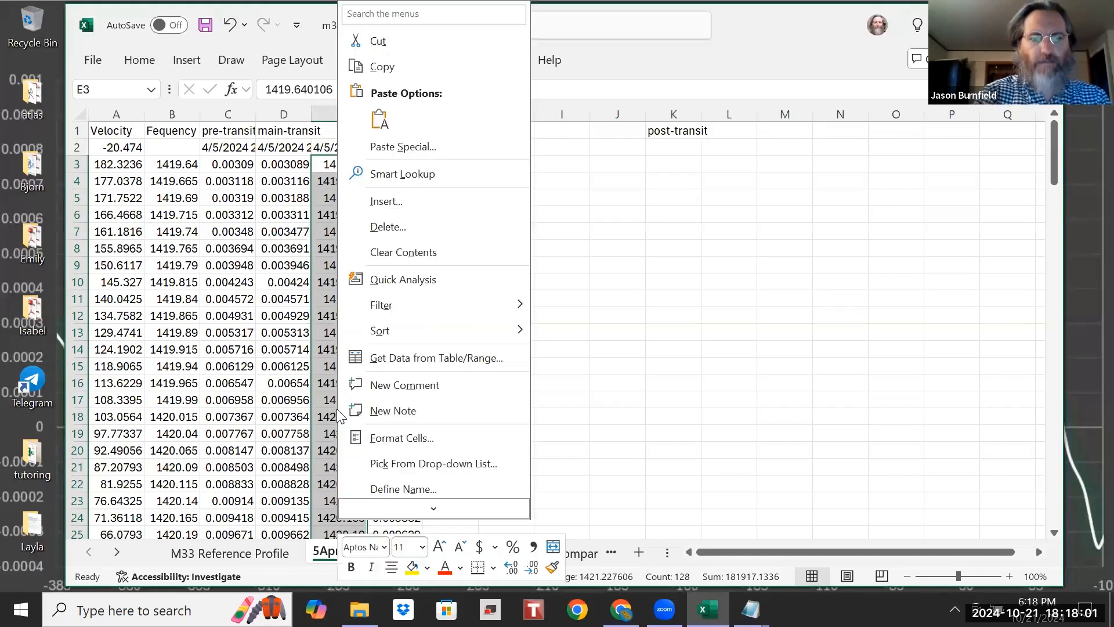
click(383, 231)
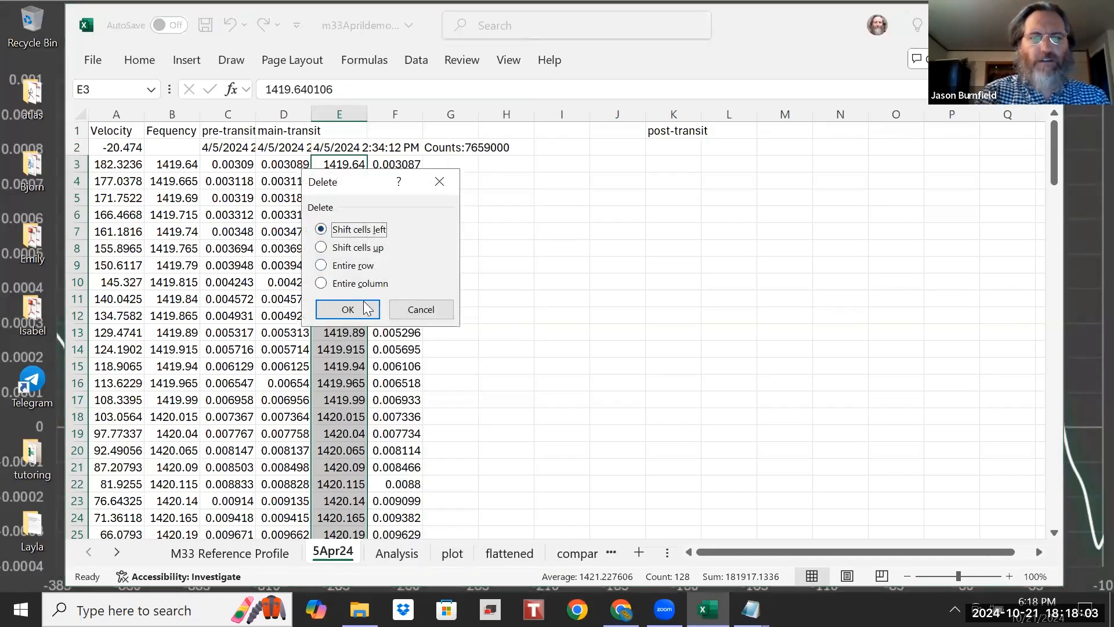
click(348, 309)
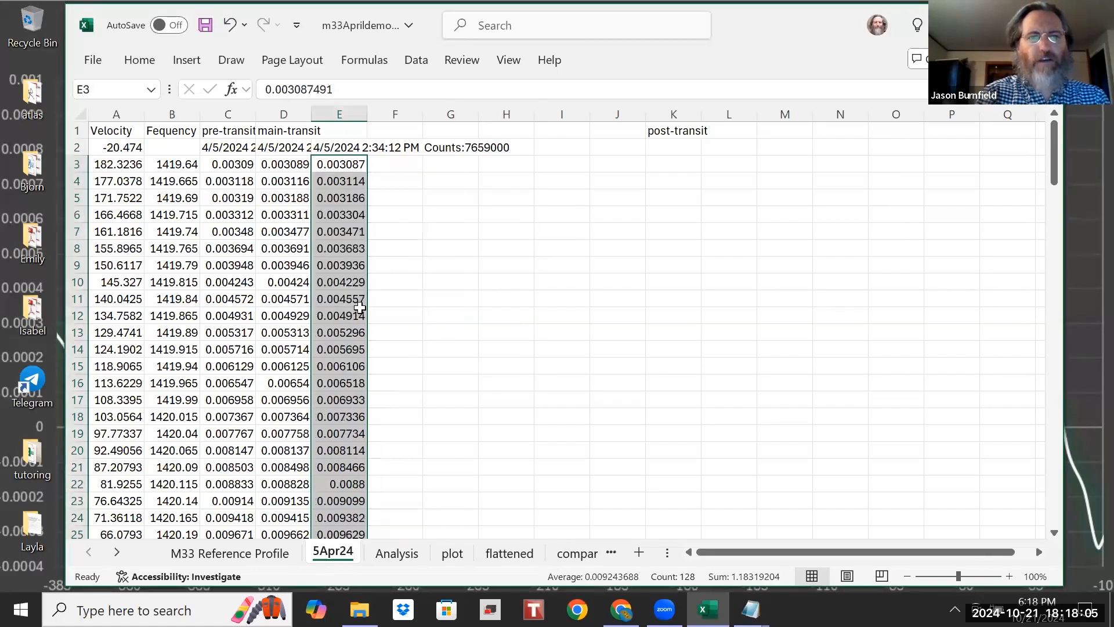
Step: Move the post-transit header from K1 to F1
click(394, 167)
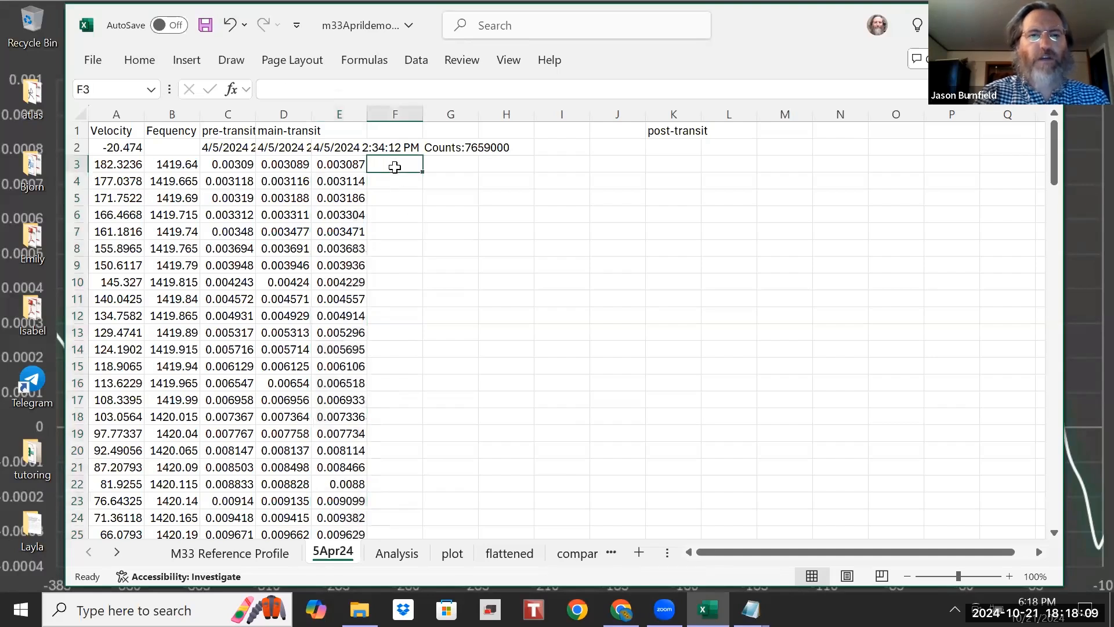
click(673, 131)
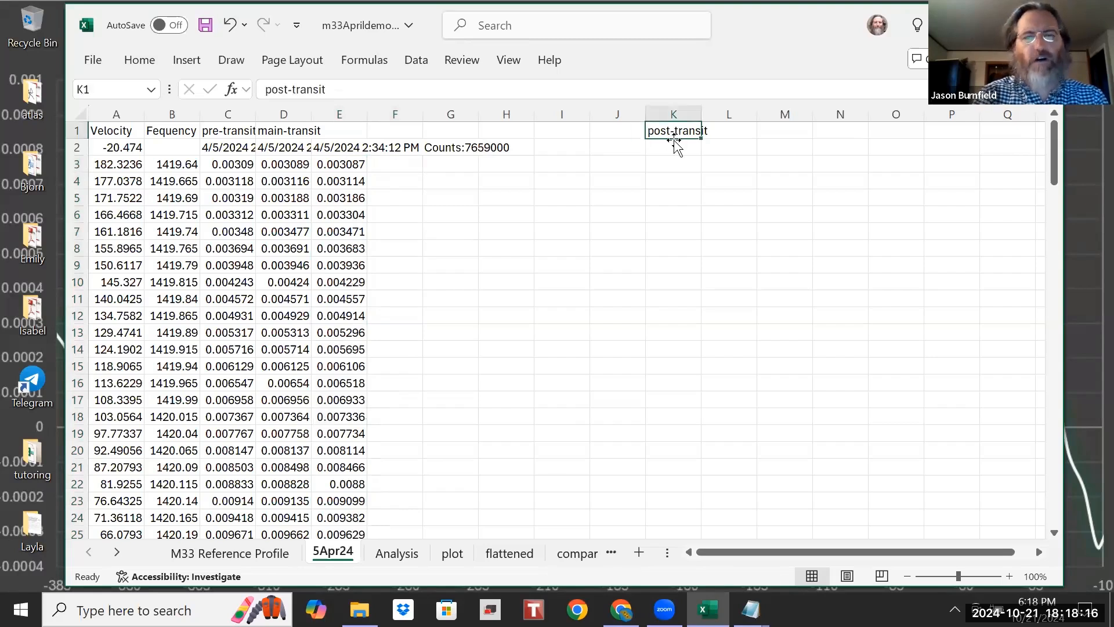
drag(674, 140, 400, 129)
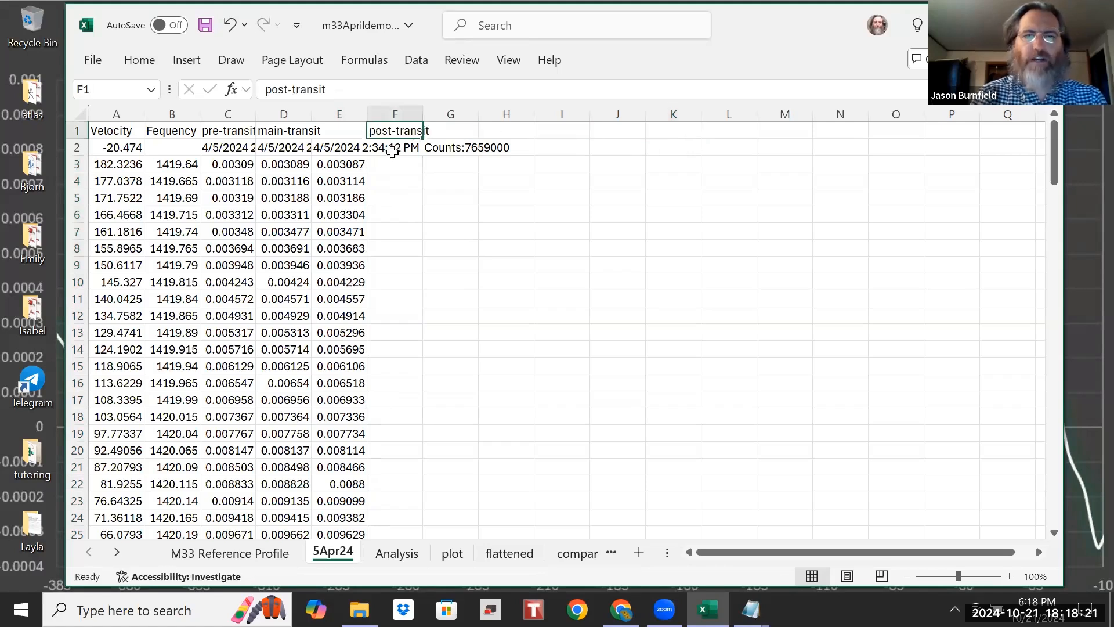
Step: Close 5apr24_0006.txt in Notepad, and copy the entire contents of 5apr24_0007.txt into the 5Apr24 sheet starting at cell F2
click(393, 152)
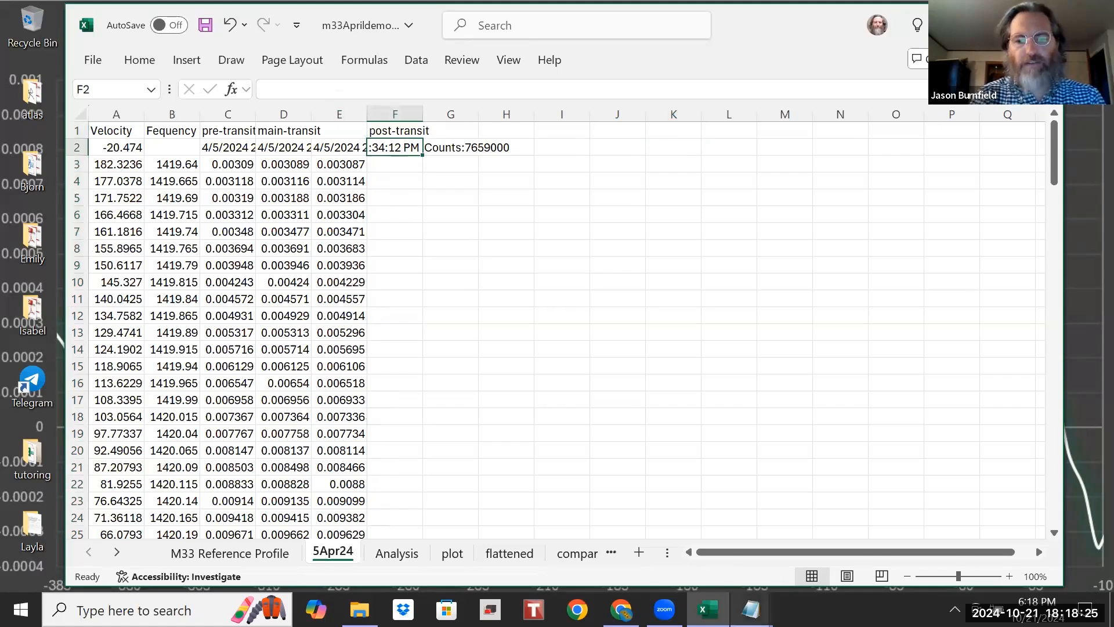
click(751, 610)
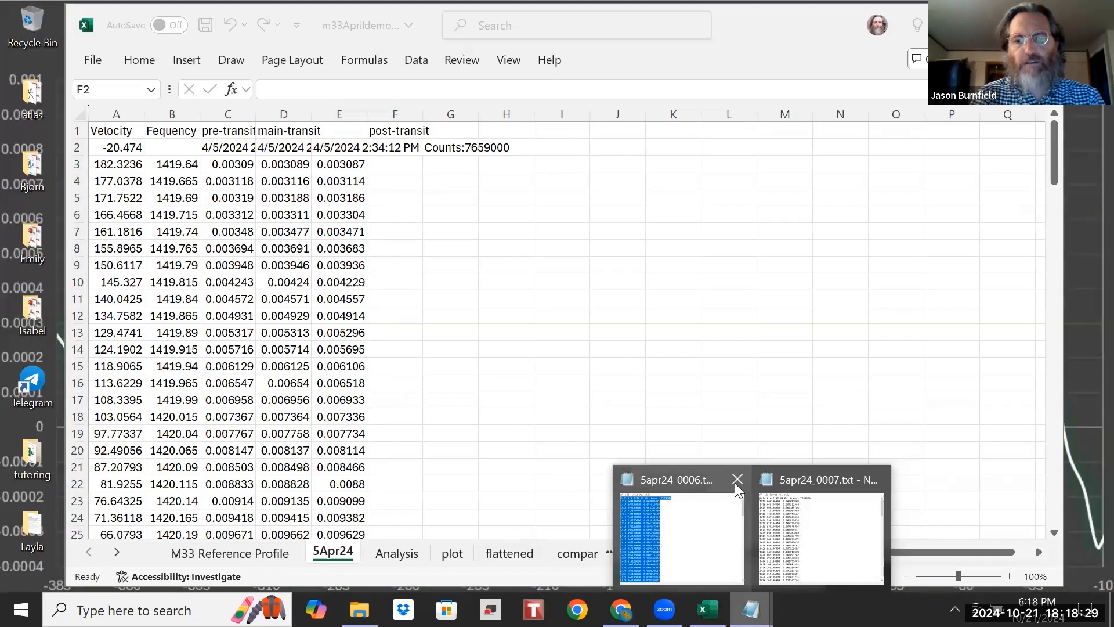
click(735, 480)
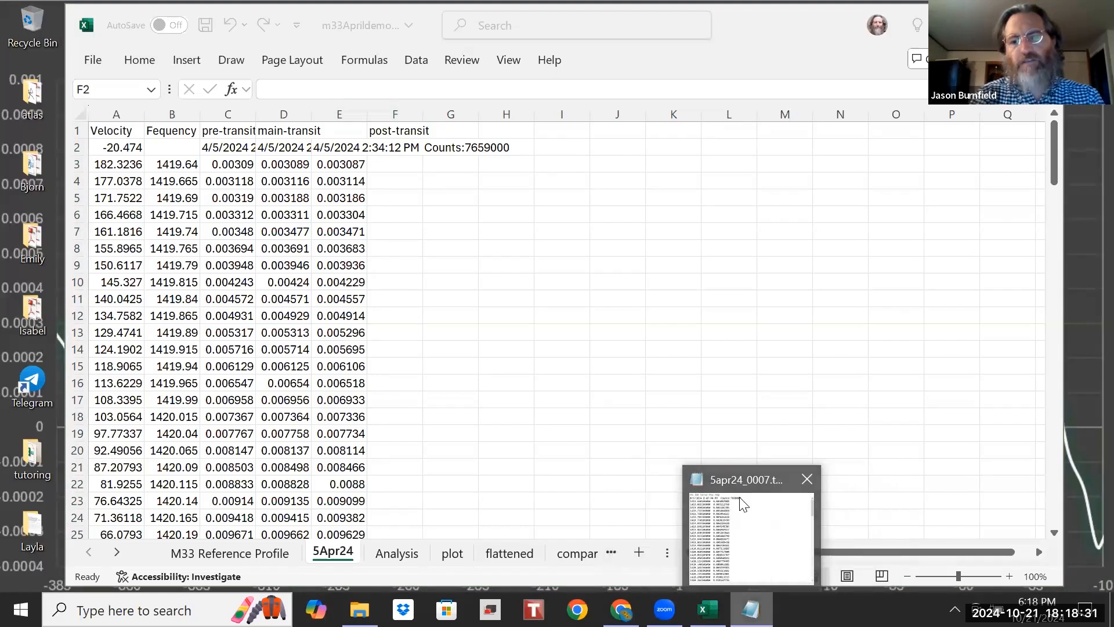
click(743, 504)
right_click(511, 412)
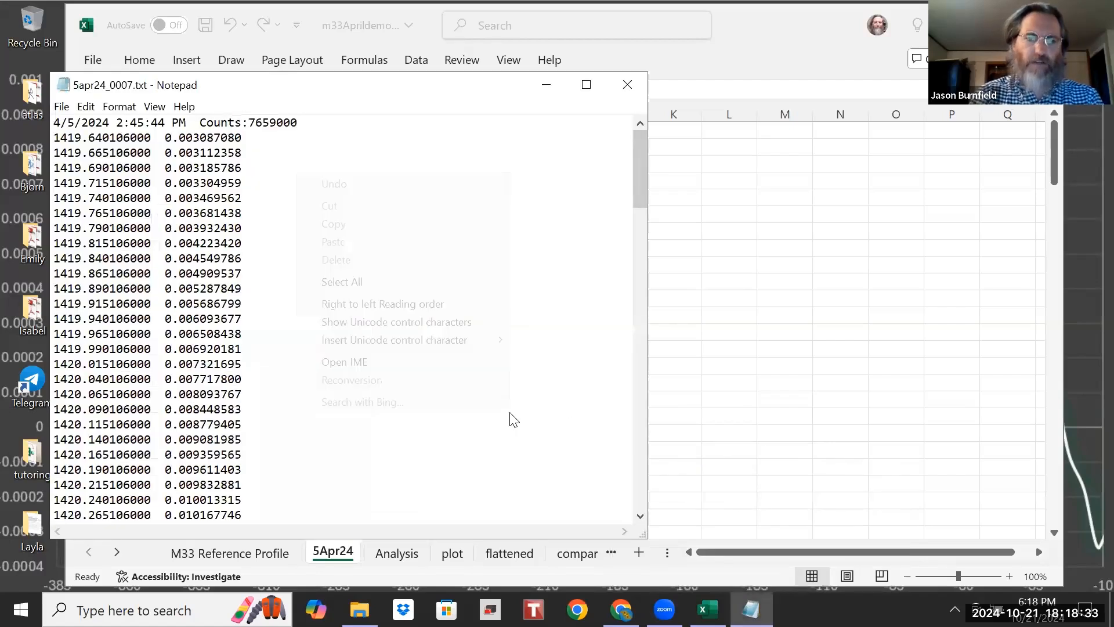
click(466, 280)
key(ctrl+c)
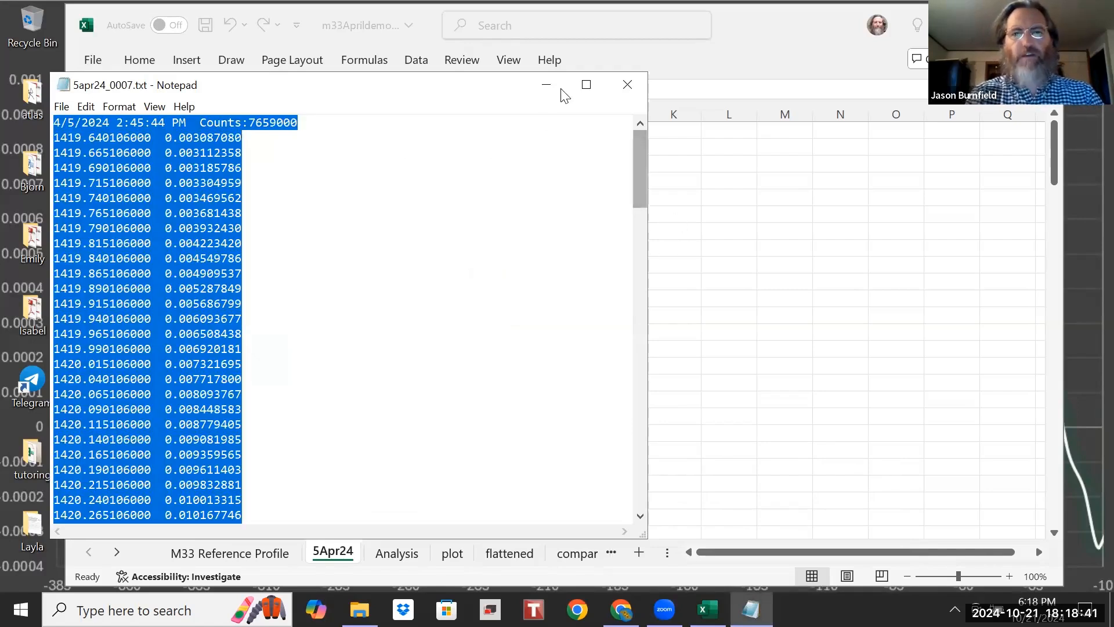
click(546, 85)
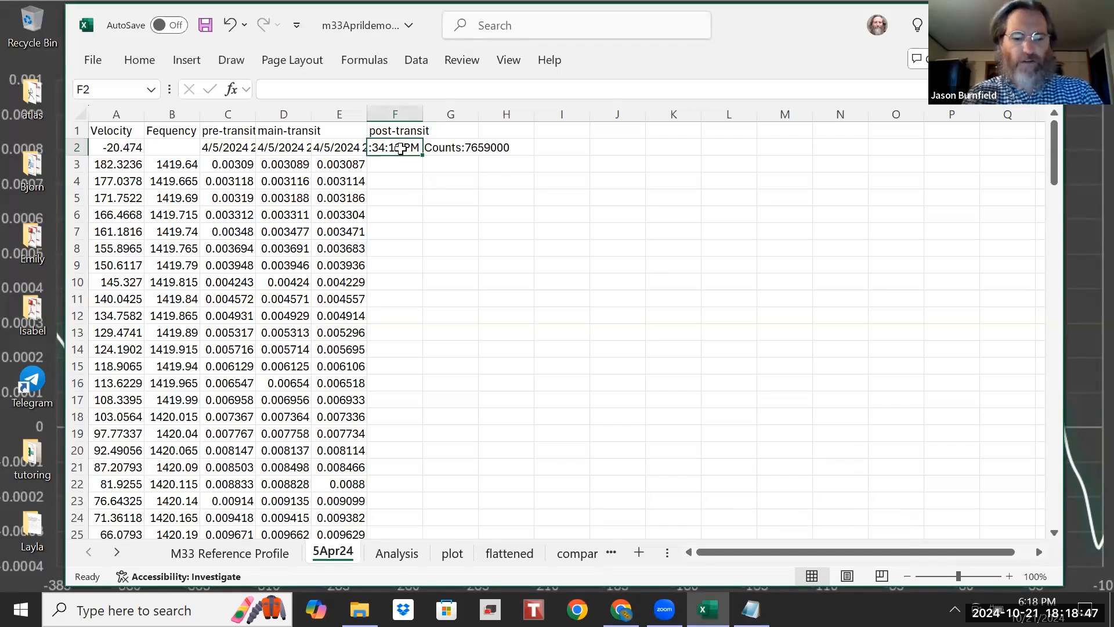
key(ctrl+v)
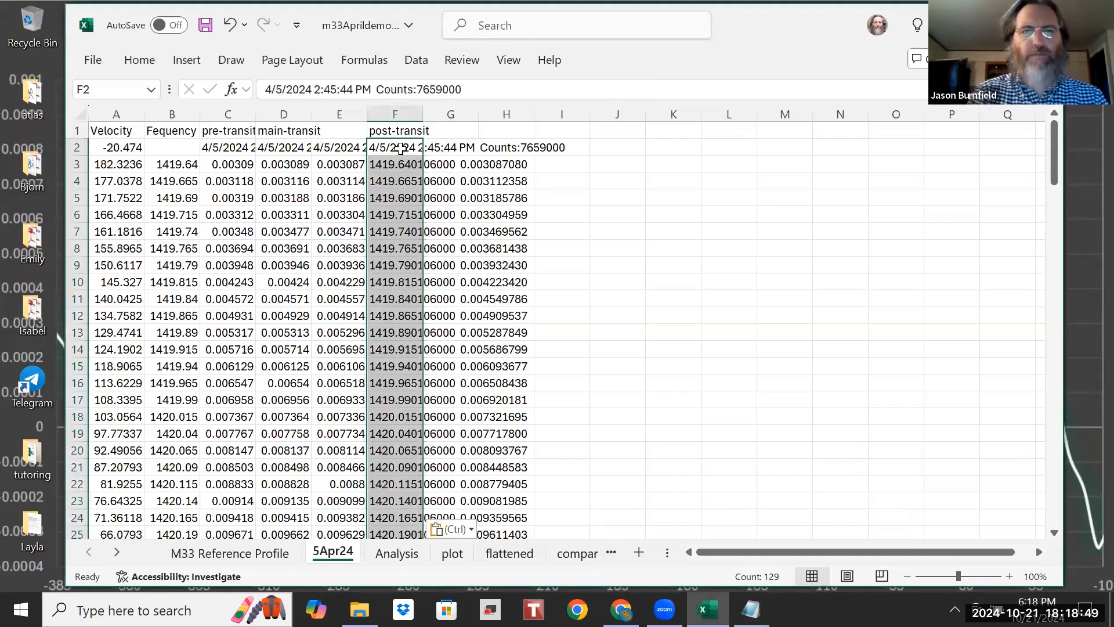
Step: Split the post-transit data in F3:F130 into two columns using Text to Columns with Fixed width
click(400, 165)
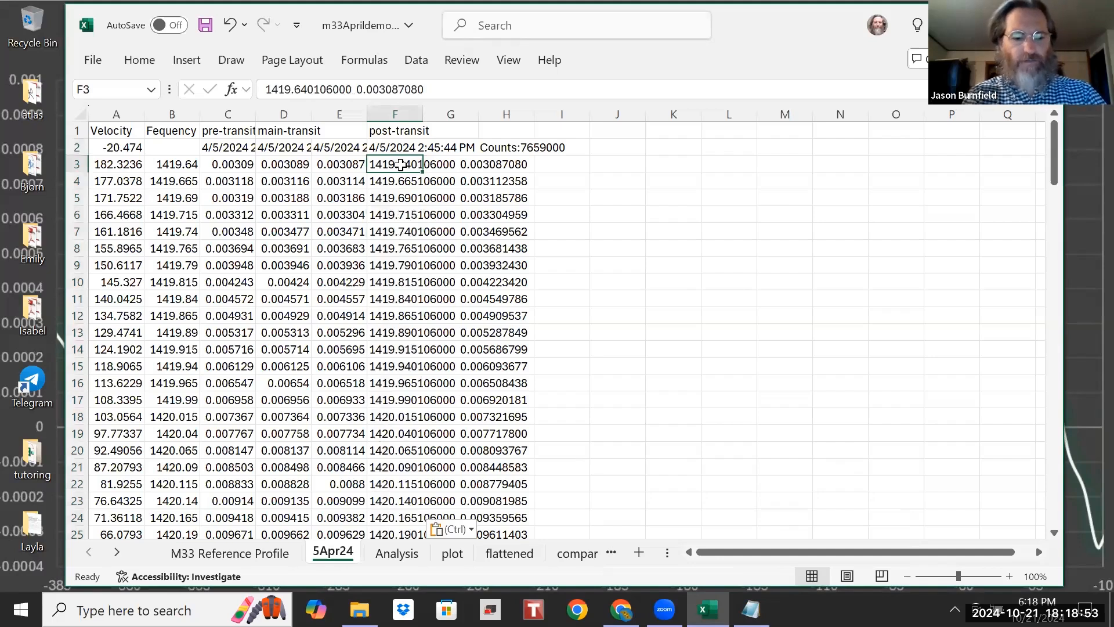
key(ctrl+shift+Down)
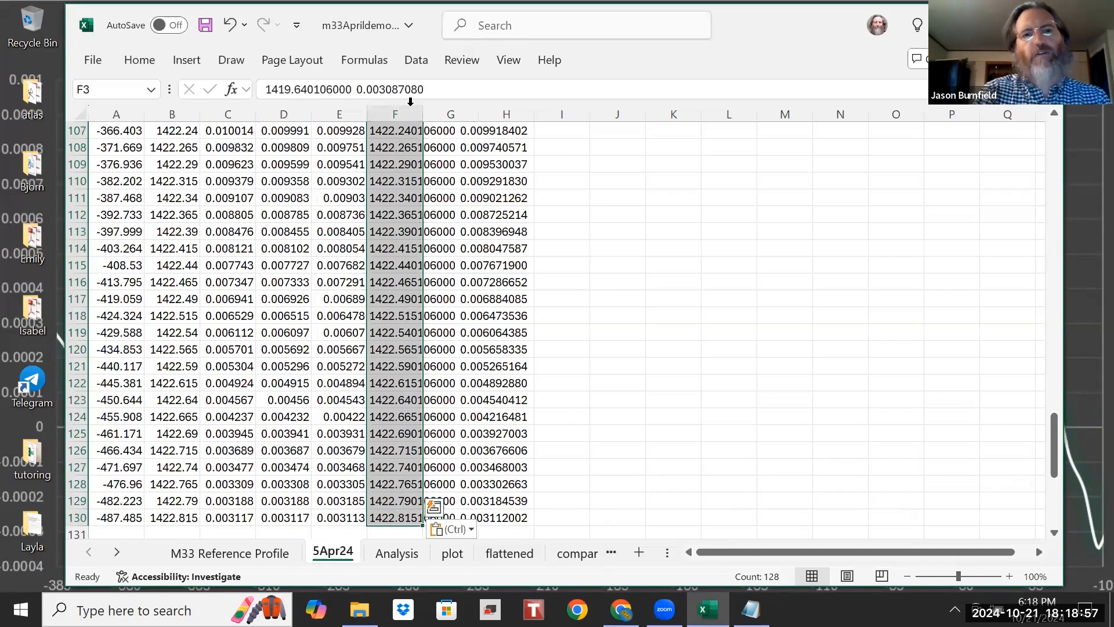
click(415, 69)
click(668, 125)
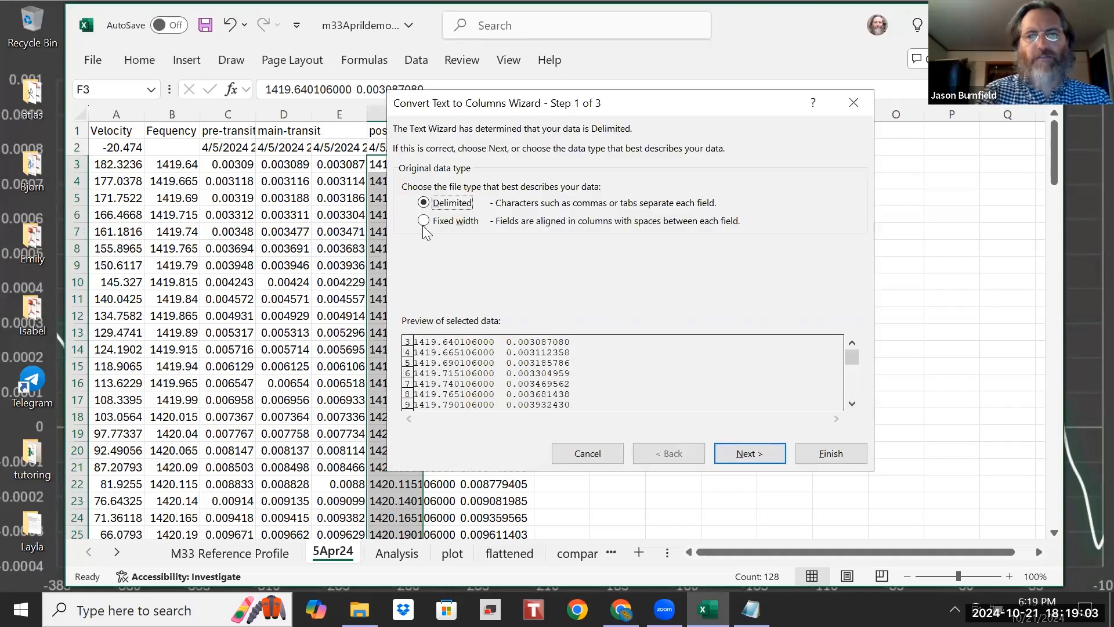
click(423, 221)
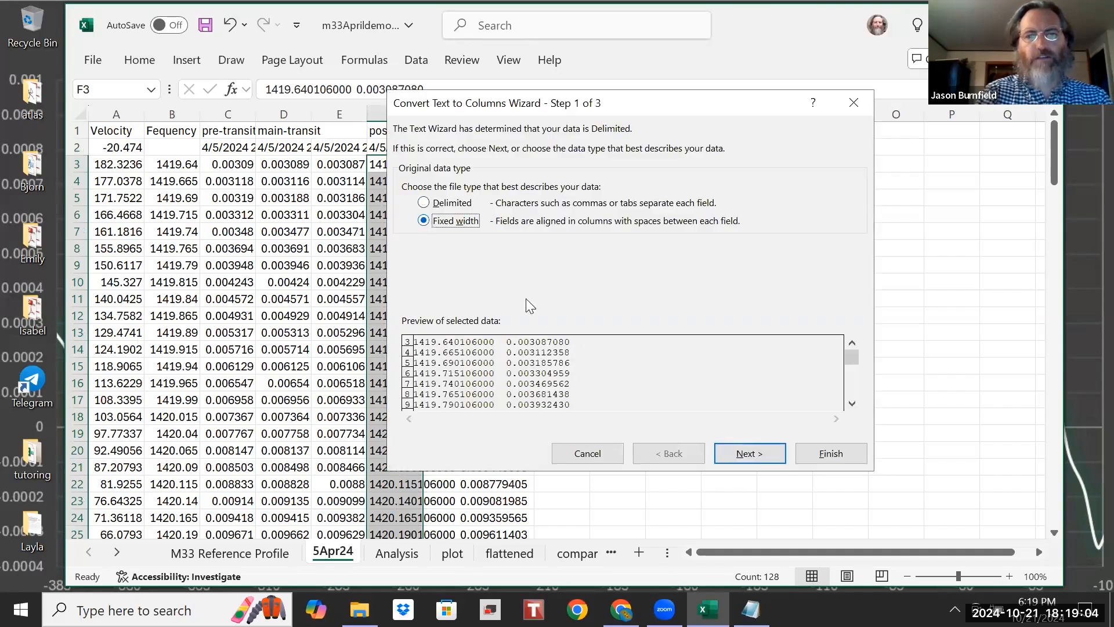
click(754, 454)
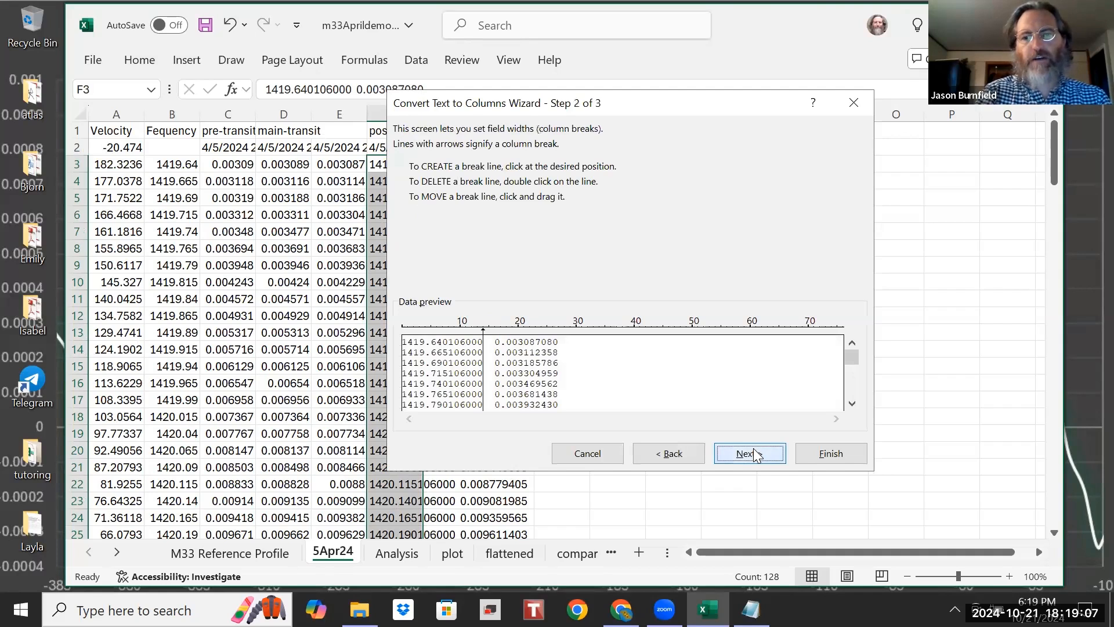
click(755, 453)
click(830, 453)
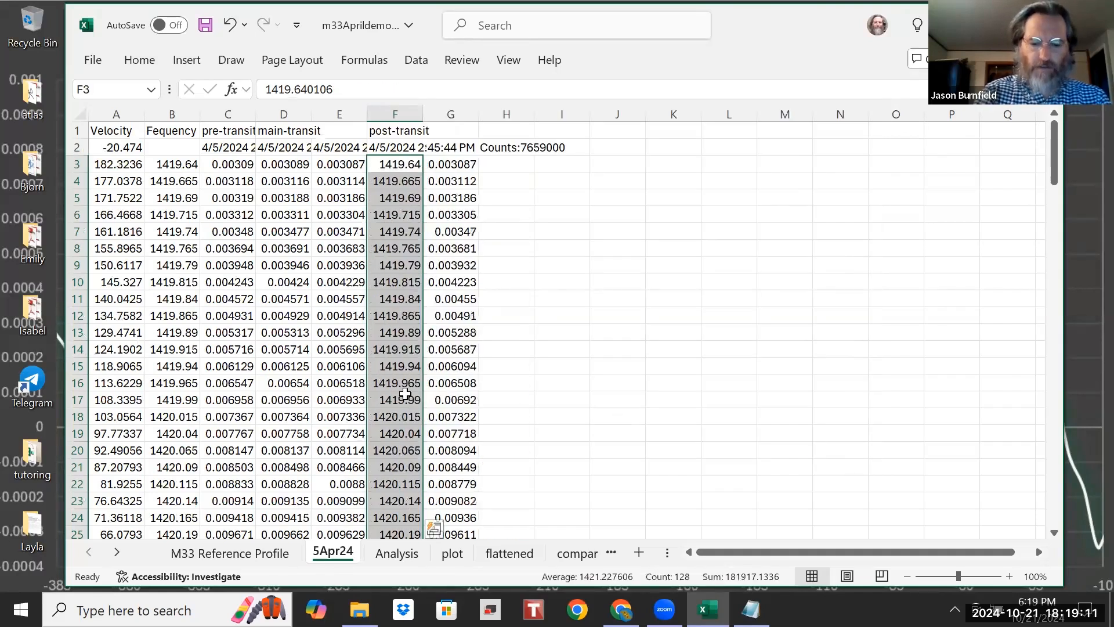
Step: Delete the duplicate frequency cells F3:F130, shifting the post-transit intensity values left into column F
right_click(405, 398)
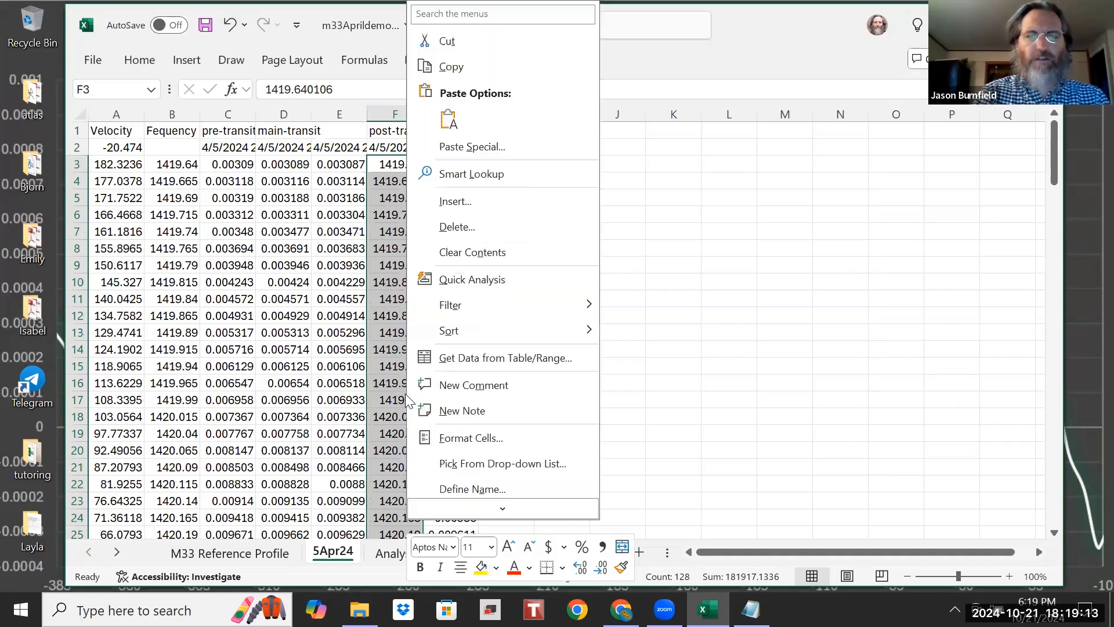
click(447, 227)
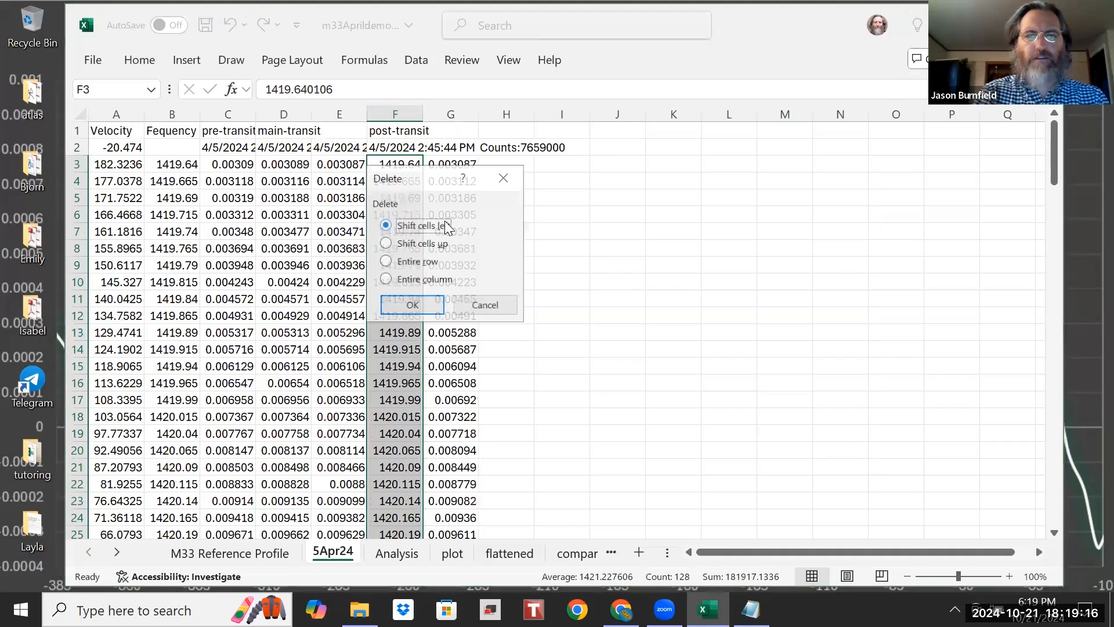
click(416, 312)
click(448, 162)
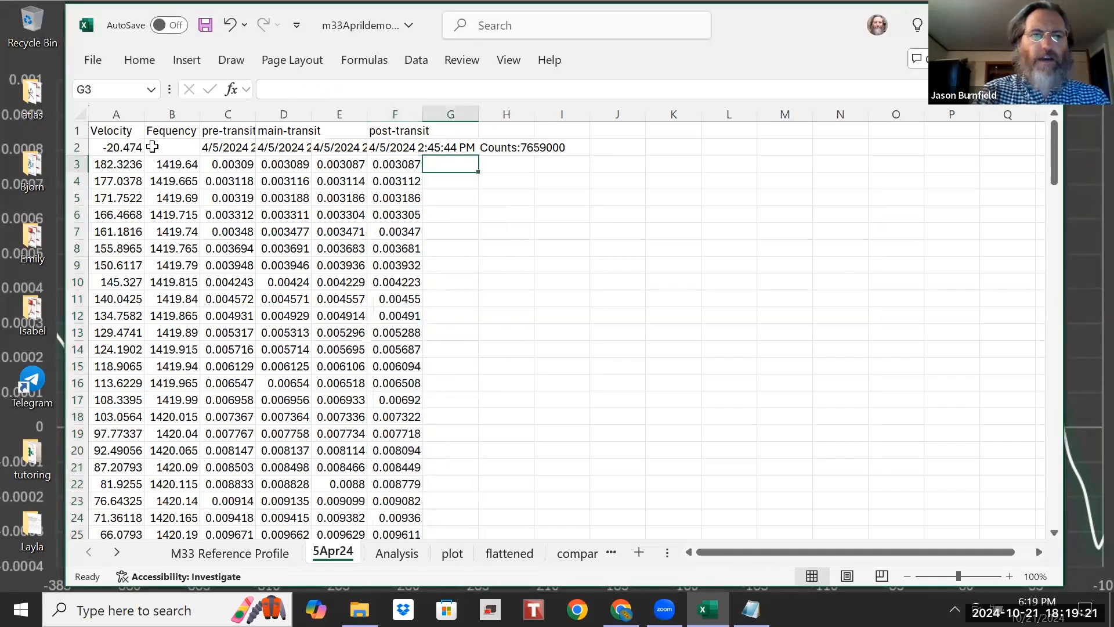
Step: Set the velocity correction in cell A2 of the 5Apr24 sheet to 9.135
click(114, 131)
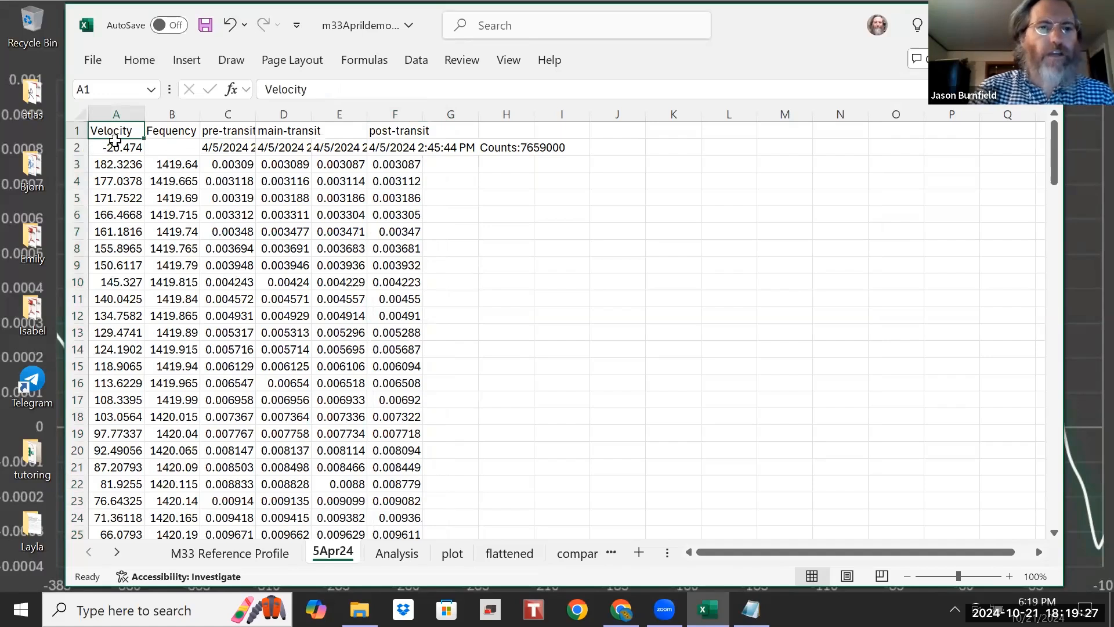
click(117, 150)
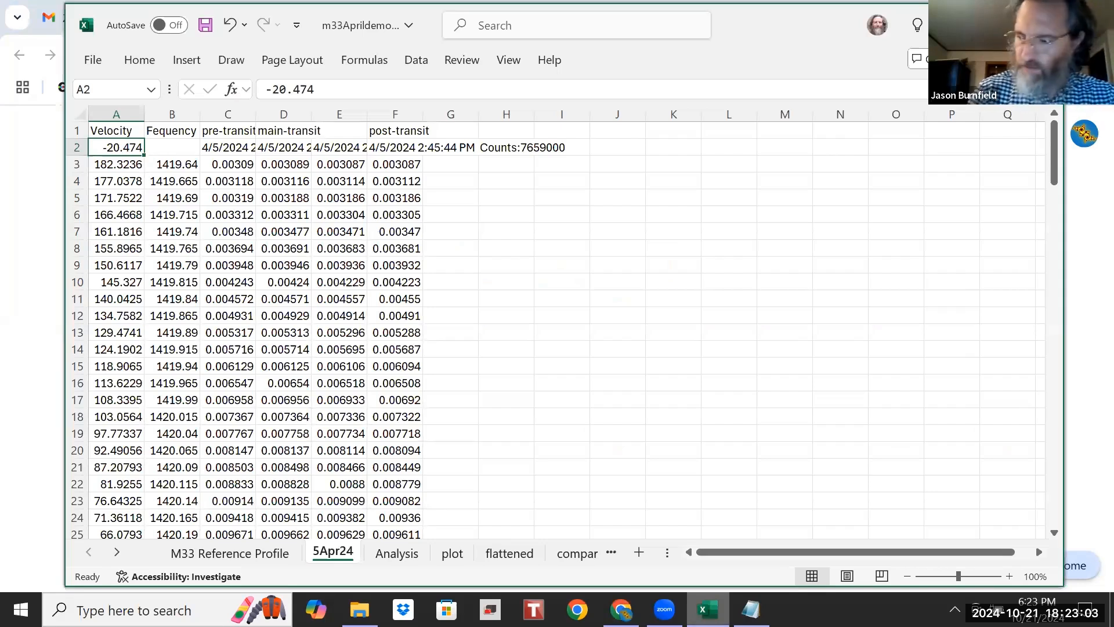
text(9)
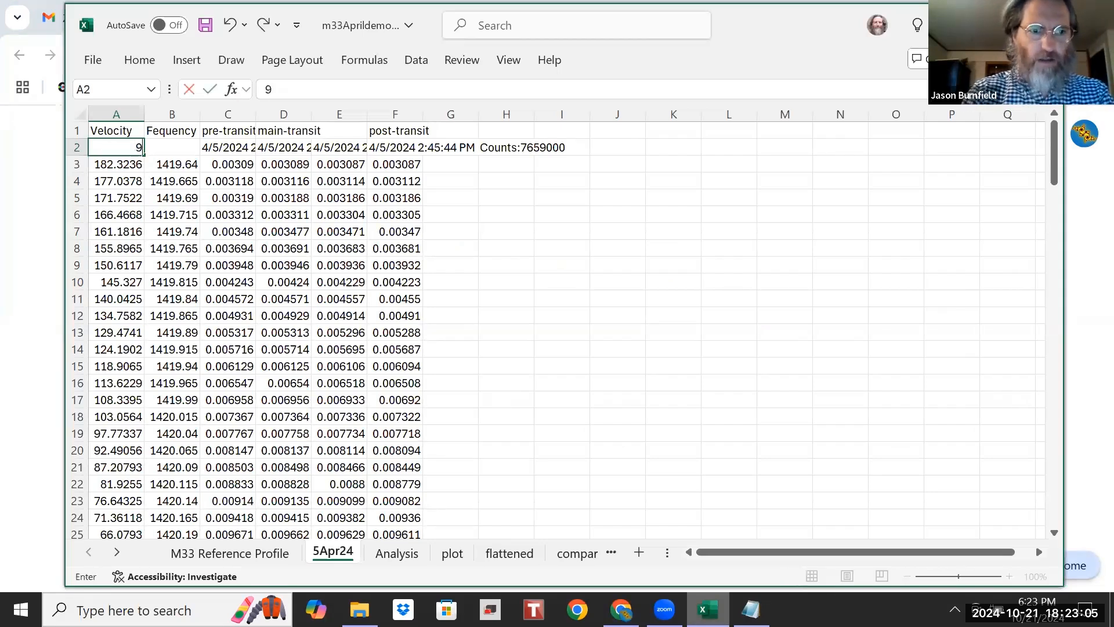
text(.135)
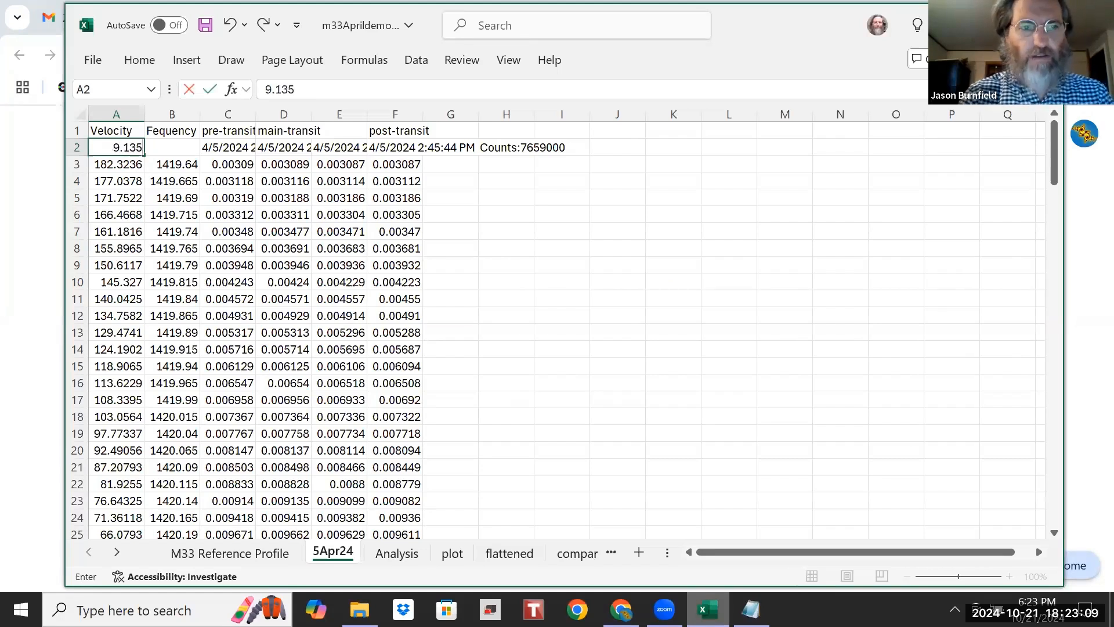
key(Return)
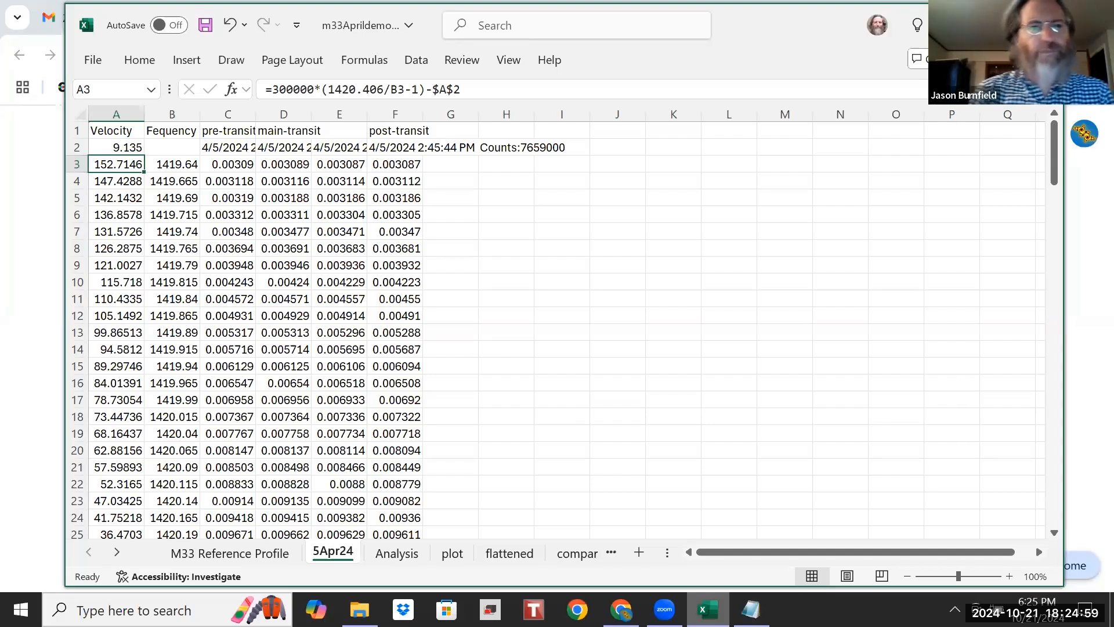
click(116, 148)
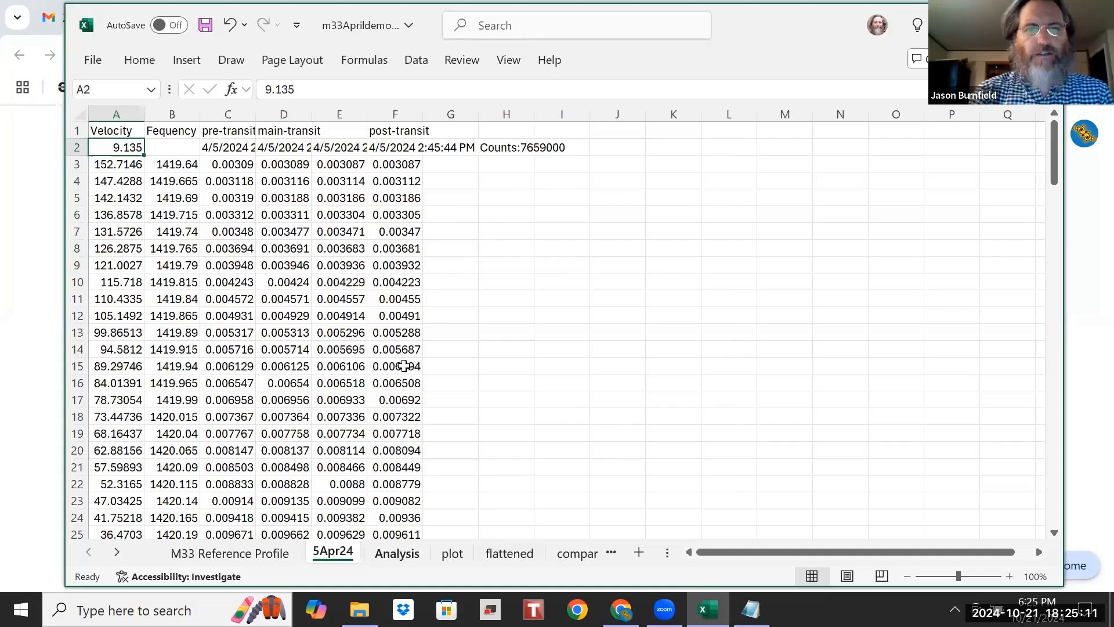
Step: On the Analysis sheet, change the Pre 1 formula in G3 to average only cell C3 of the 5Apr24 sheet
click(397, 553)
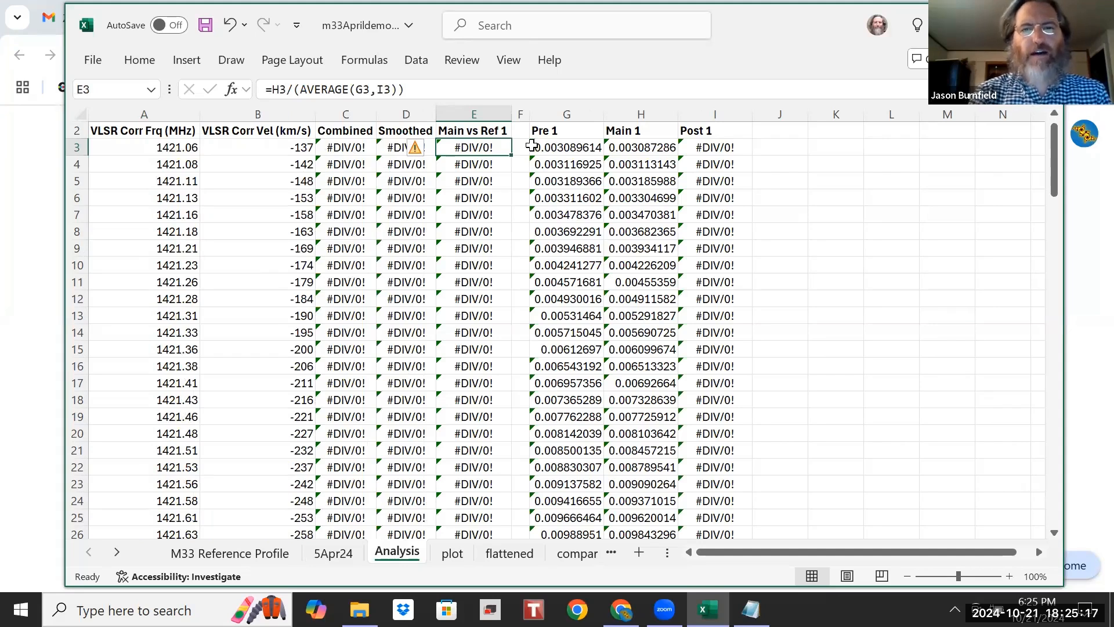
click(577, 147)
click(658, 147)
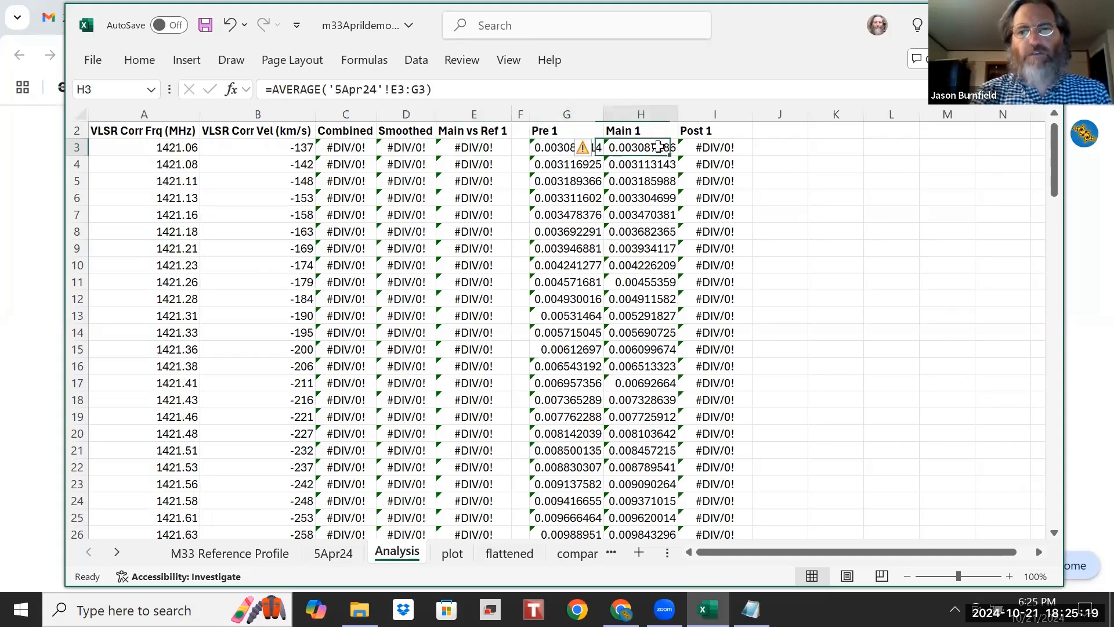
click(560, 145)
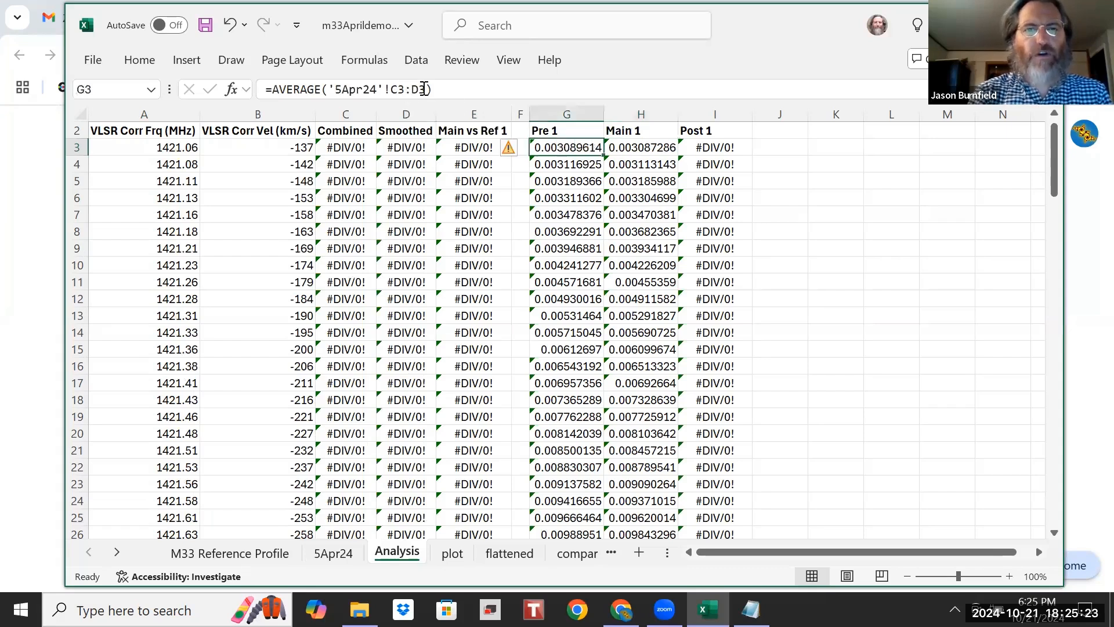
drag(426, 88, 329, 89)
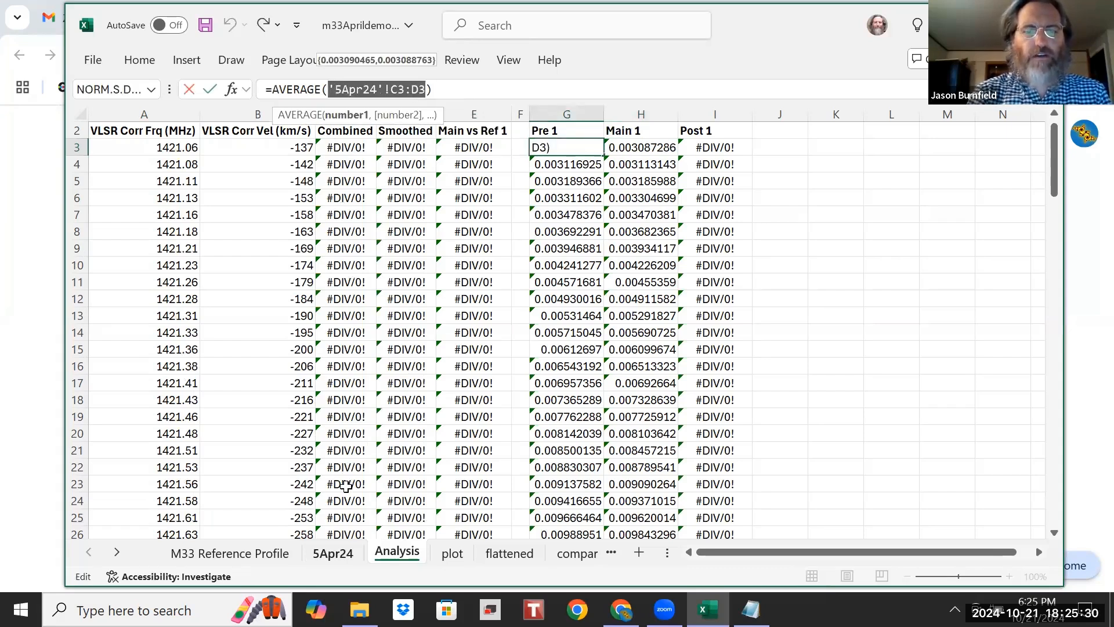
click(333, 553)
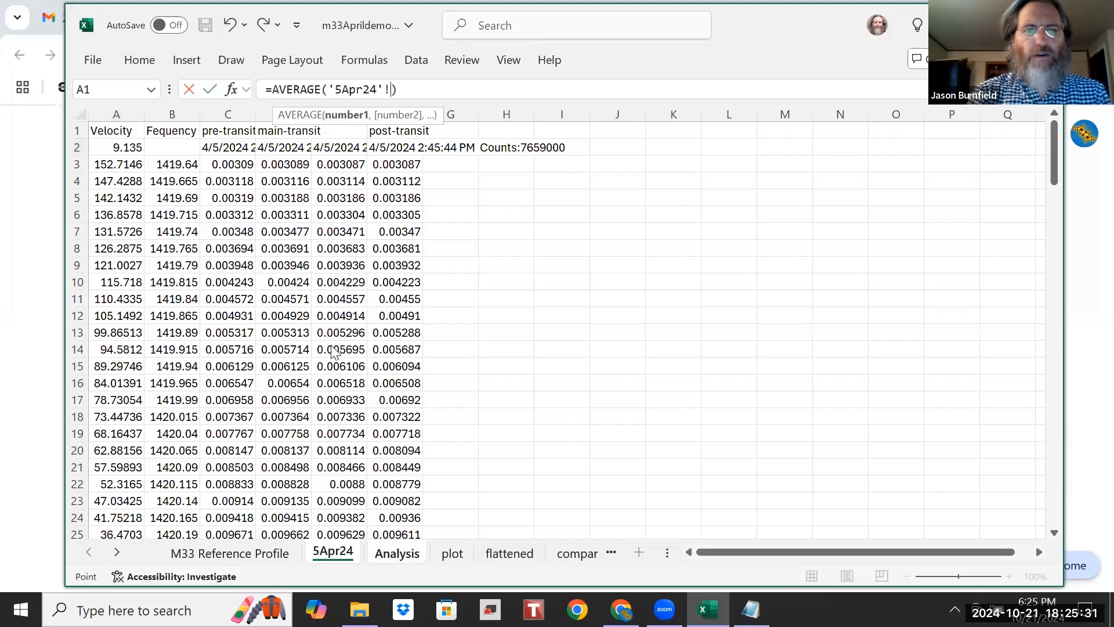
click(228, 164)
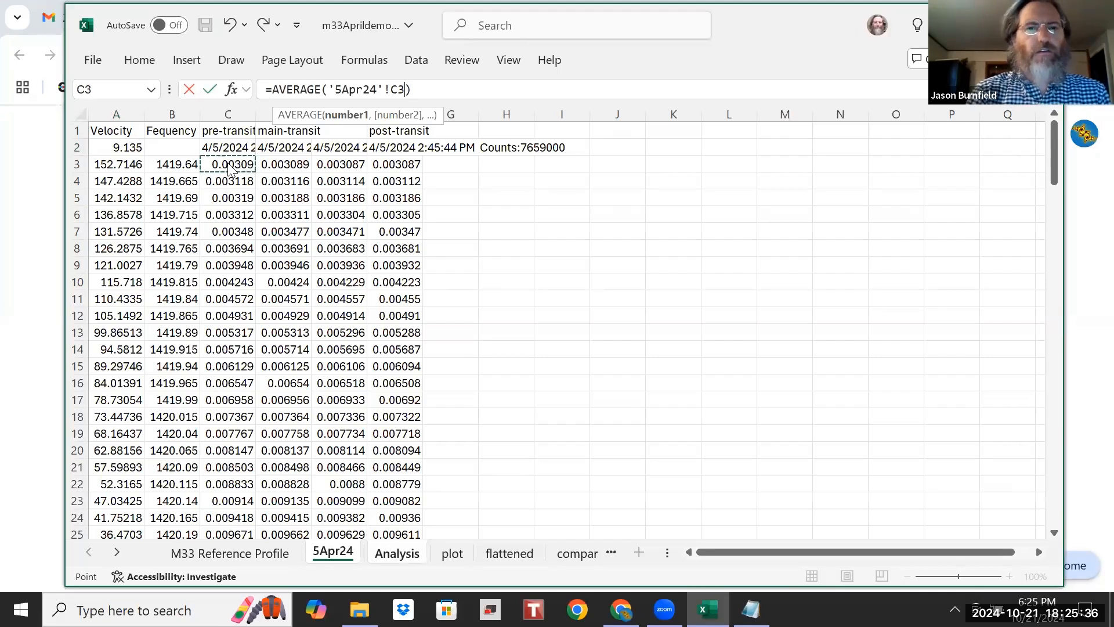
key(Escape)
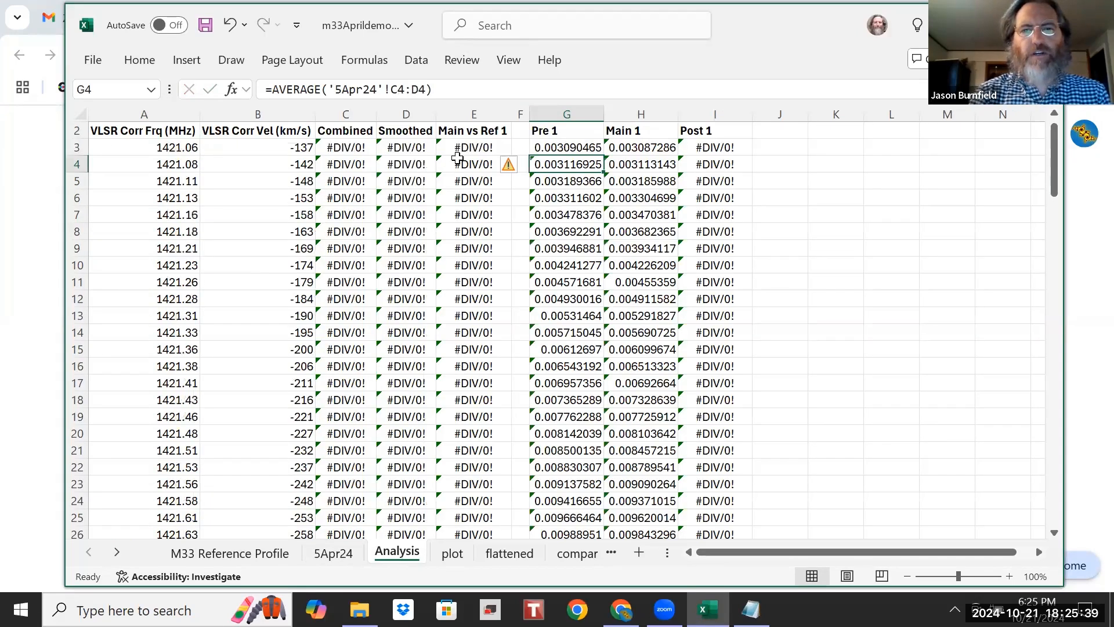
Step: Change the Main 1 formula in H3 to average cells D3:E3 of the 5Apr24 sheet
click(656, 145)
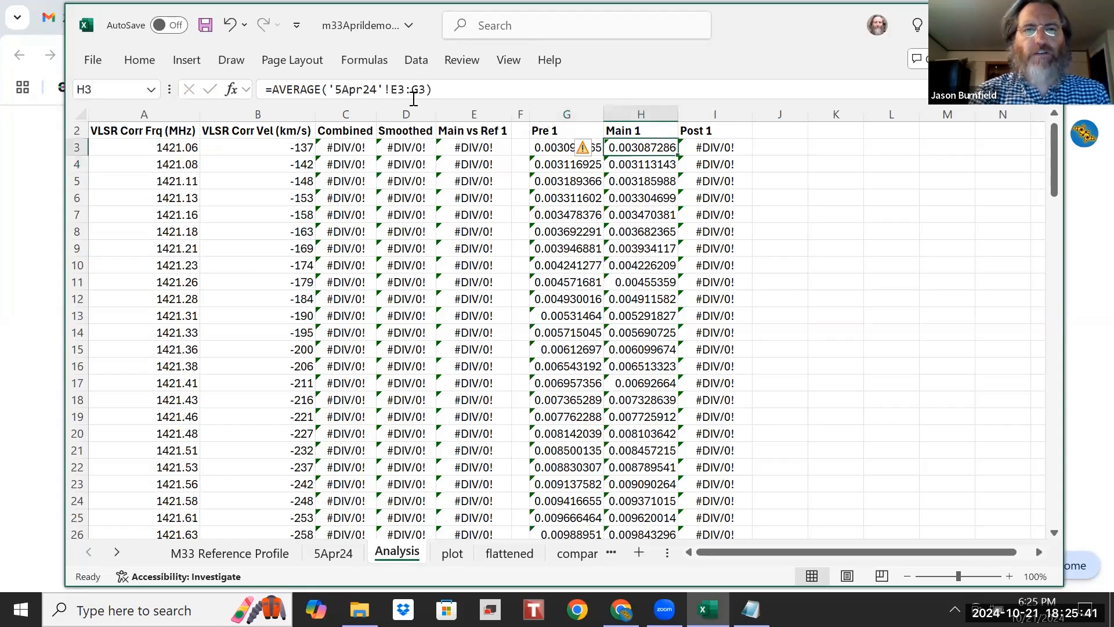
drag(427, 89, 329, 89)
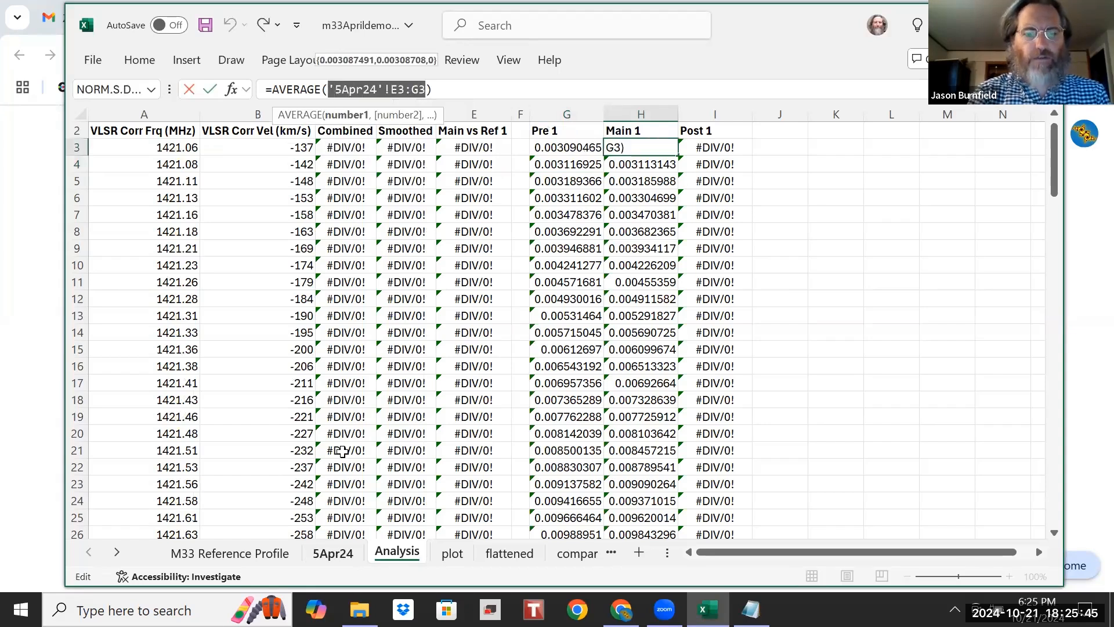
click(333, 553)
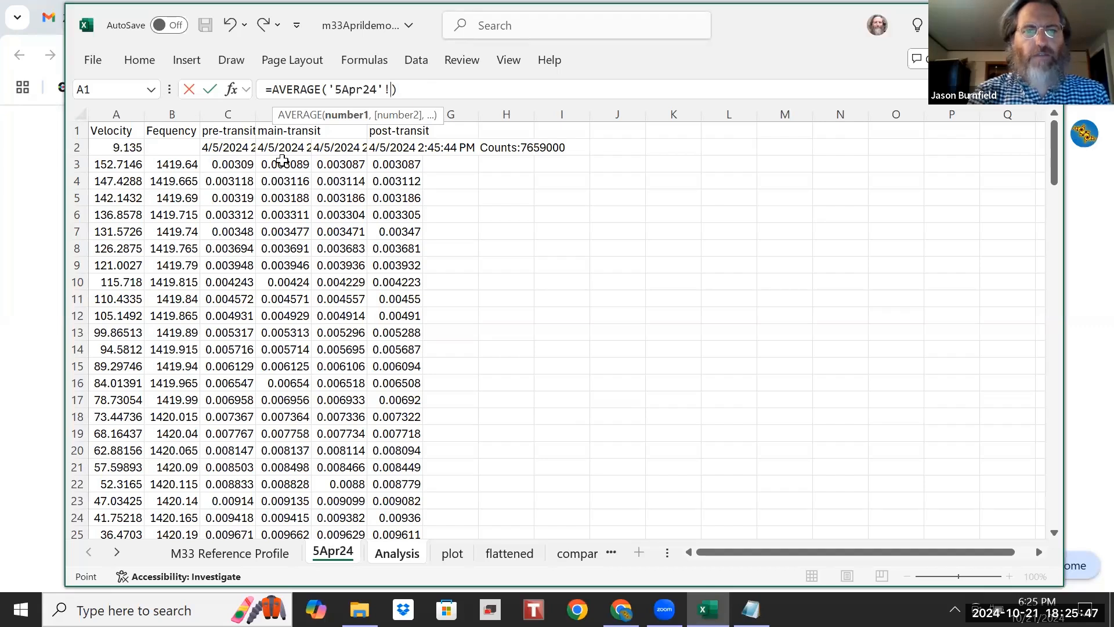
click(282, 161)
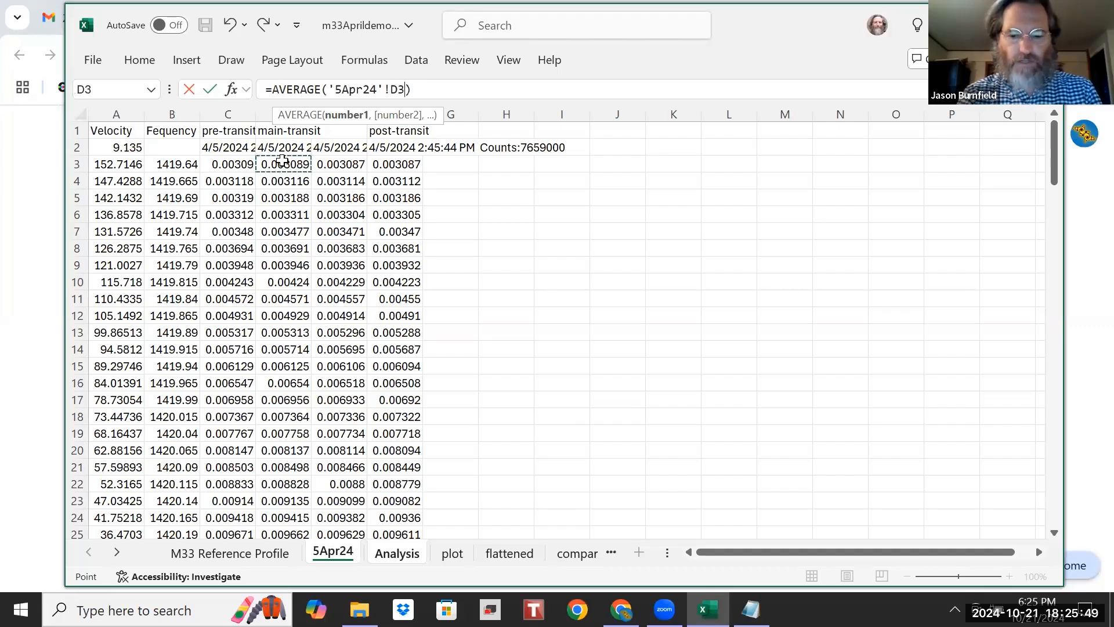
key(shift+Right)
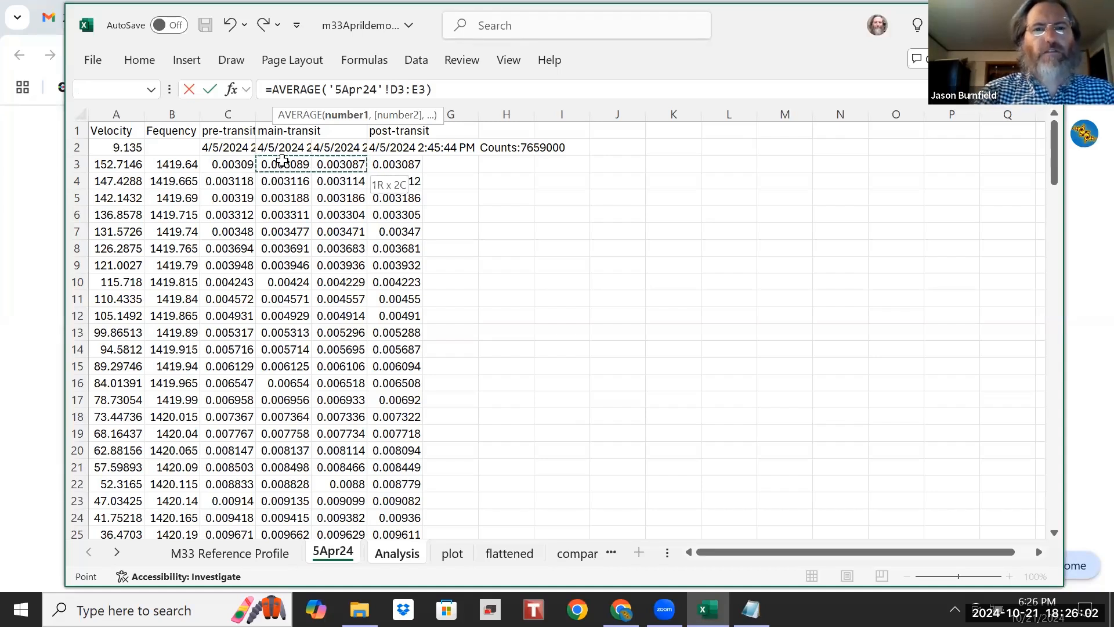
key(Return)
Step: Change the Post 1 formula in I3 to average only cell F3 of the 5Apr24 sheet
key(Up)
key(Right)
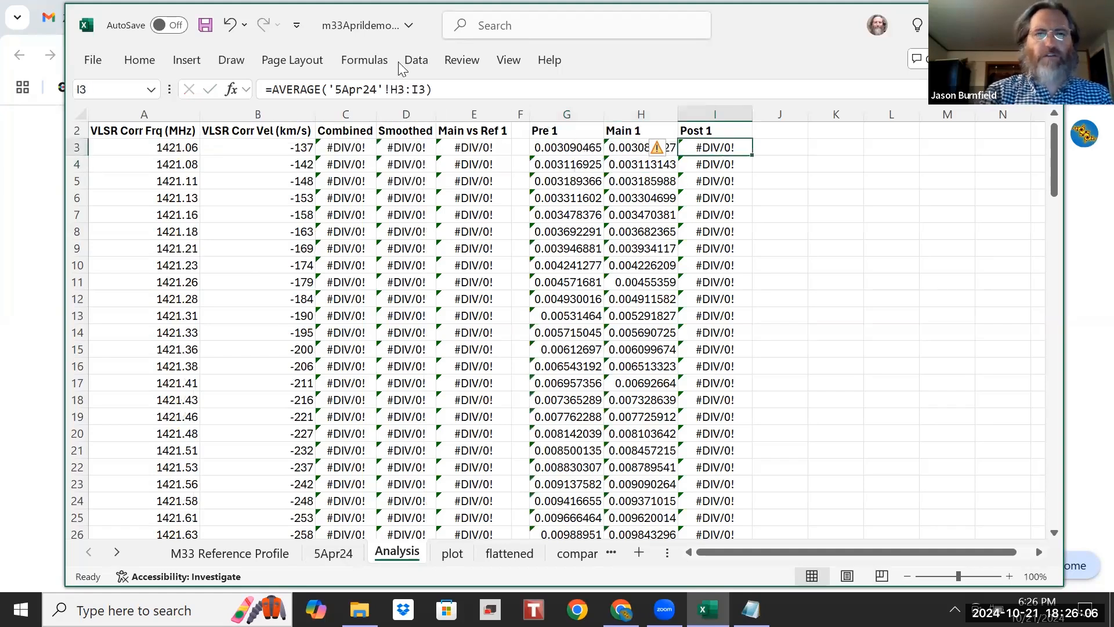
drag(428, 89, 328, 93)
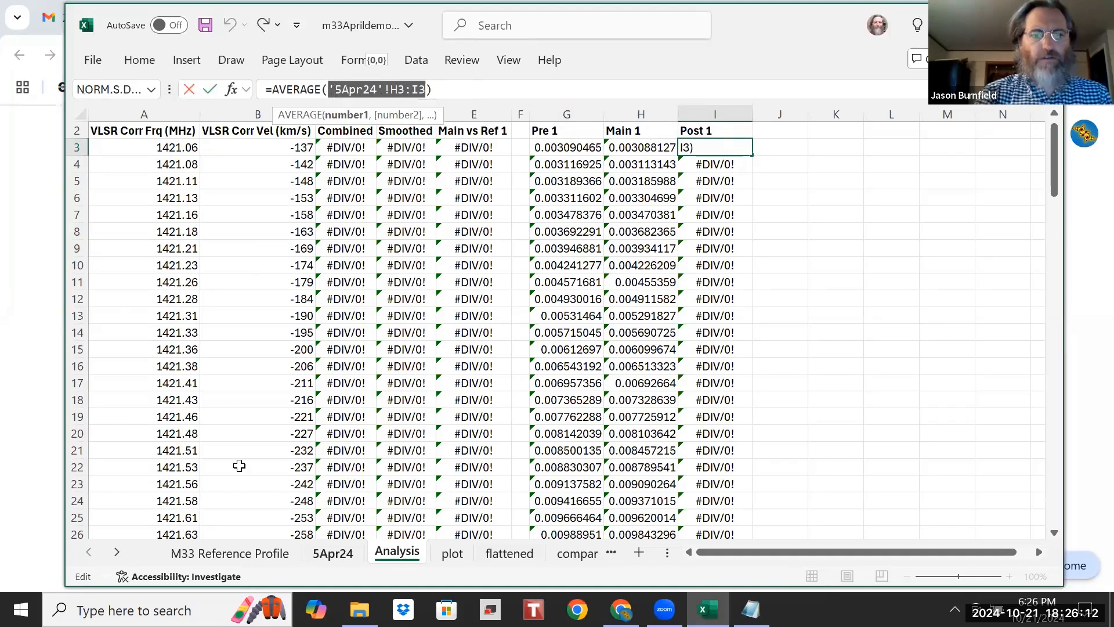
key(ctrl+Page_Up)
click(394, 164)
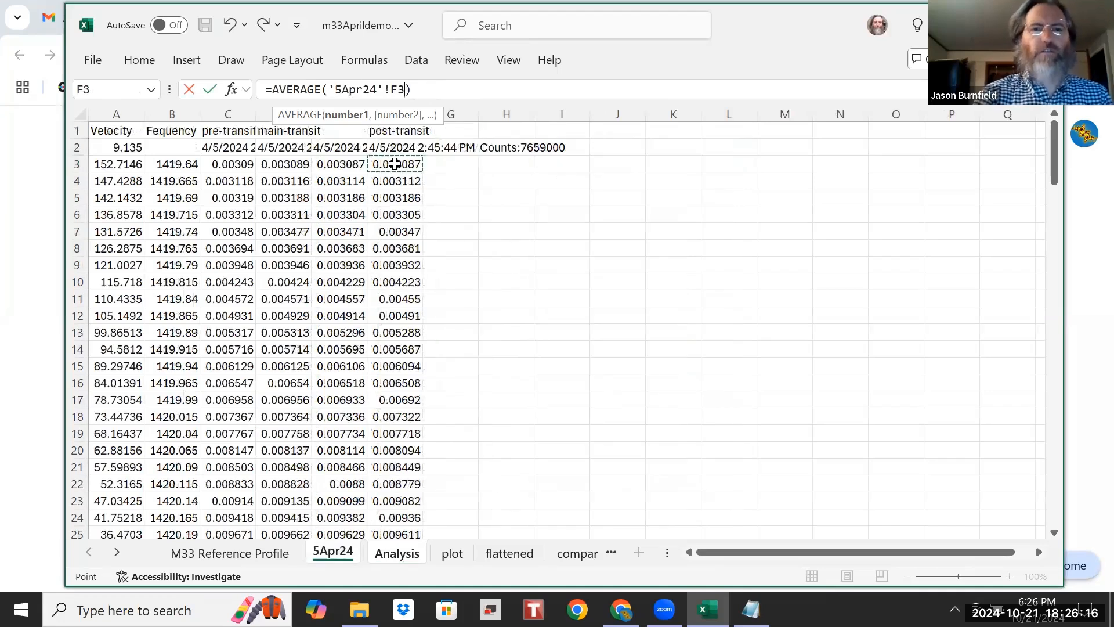
key(Return)
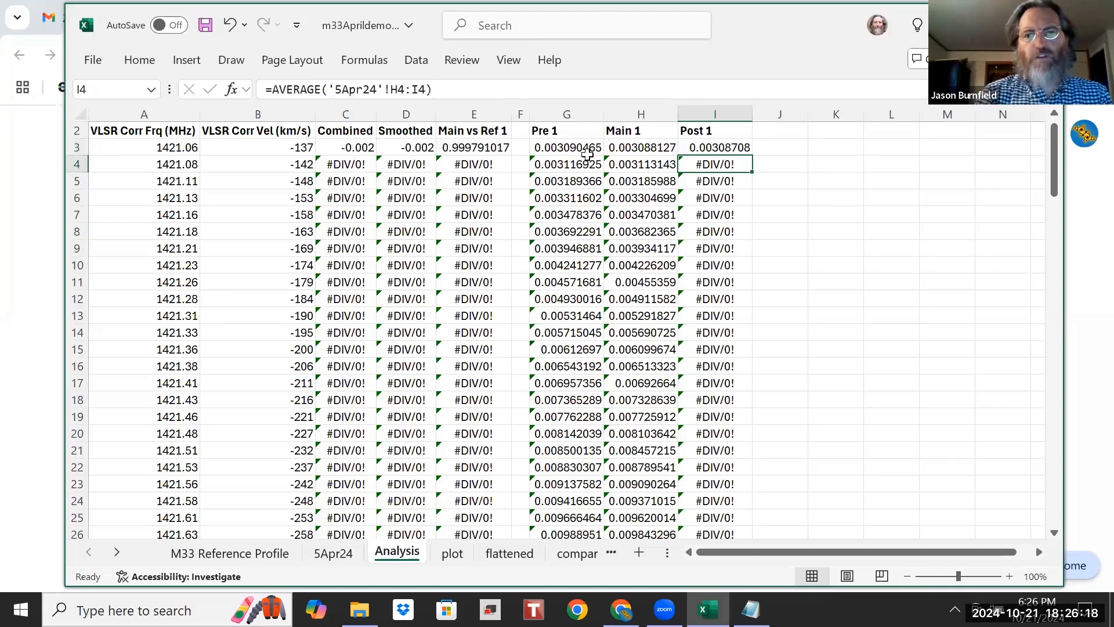
Step: Fill the Pre 1, Main 1 and Post 1 formulas from G3:I3 down through row 130
drag(587, 153, 728, 152)
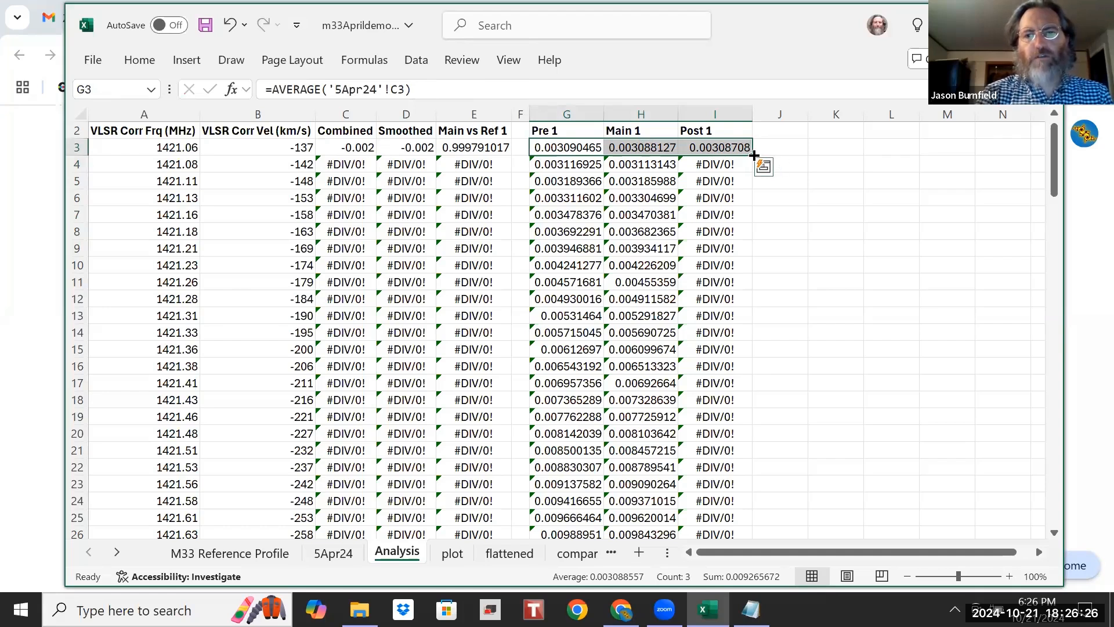
drag(754, 155, 690, 478)
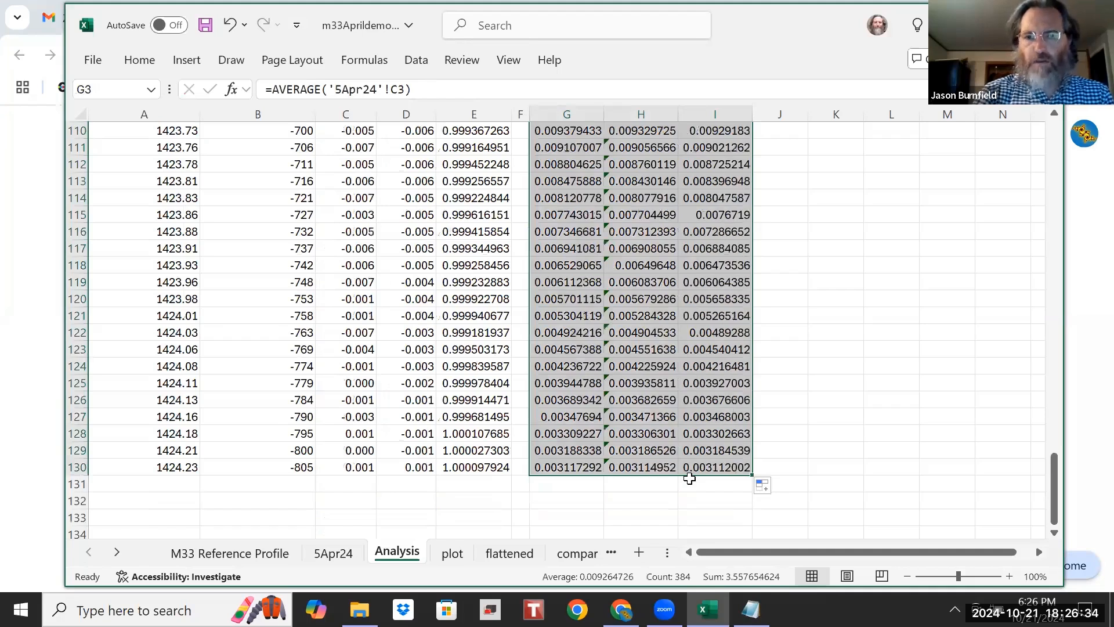
Step: Examine the Main vs Ref 1 formula in E3 and the Combined formula in C3, checking which cells they reference
key(Up)
key(Down)
key(Down)
key(Down)
key(Right)
key(Right)
key(Left)
key(Up)
key(Up)
key(Left)
key(Left)
key(Left)
key(Up)
key(Down)
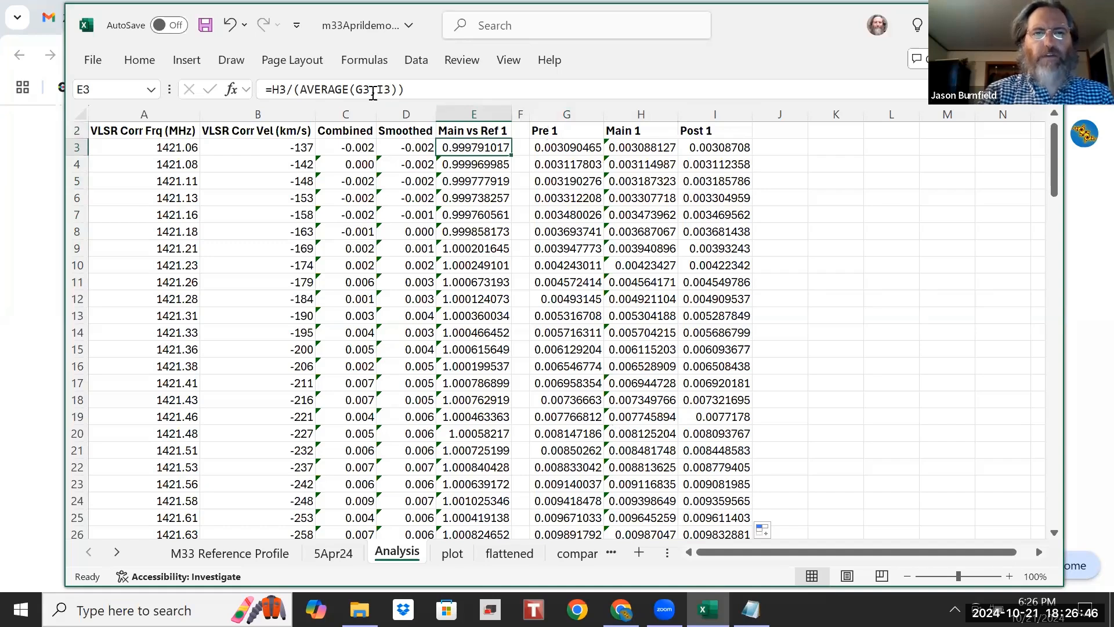
click(290, 93)
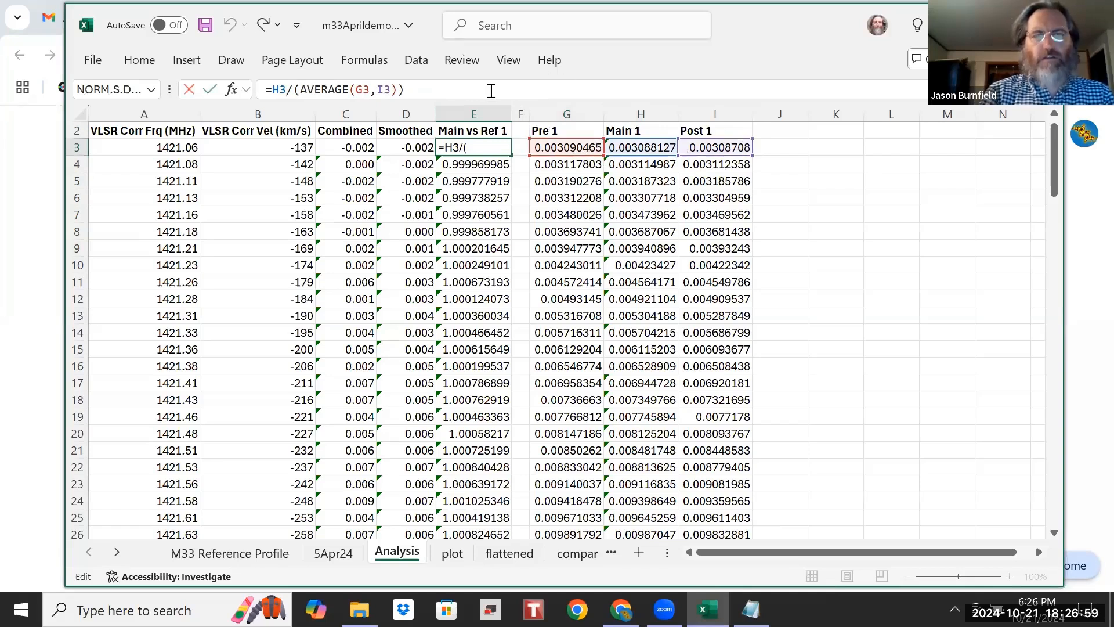
key(Return)
key(Up)
key(Left)
key(Left)
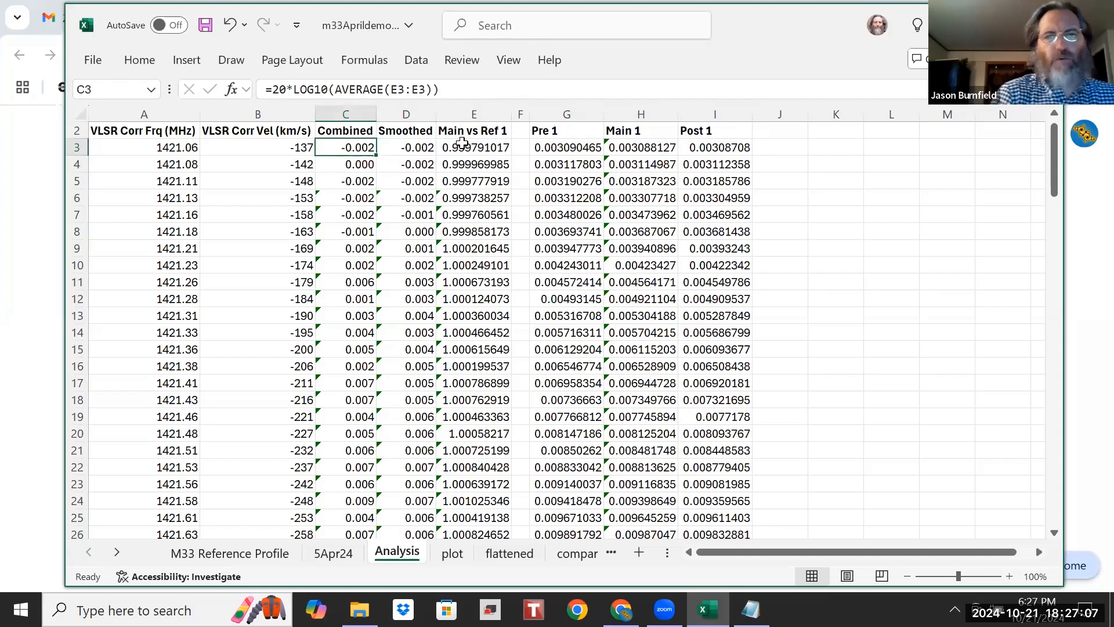
click(427, 89)
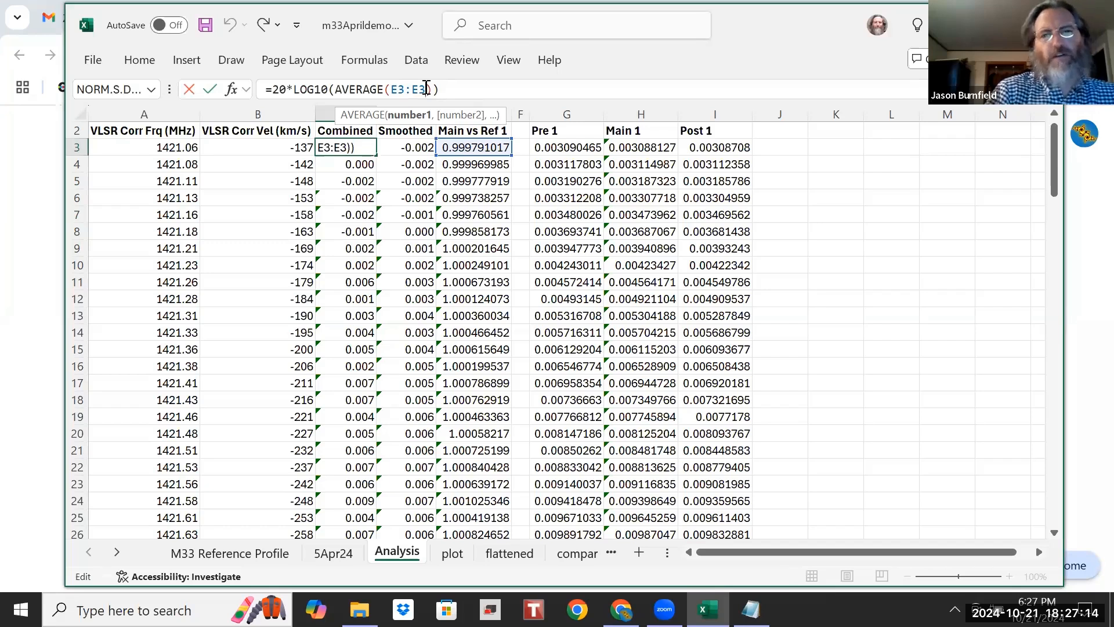
key(Return)
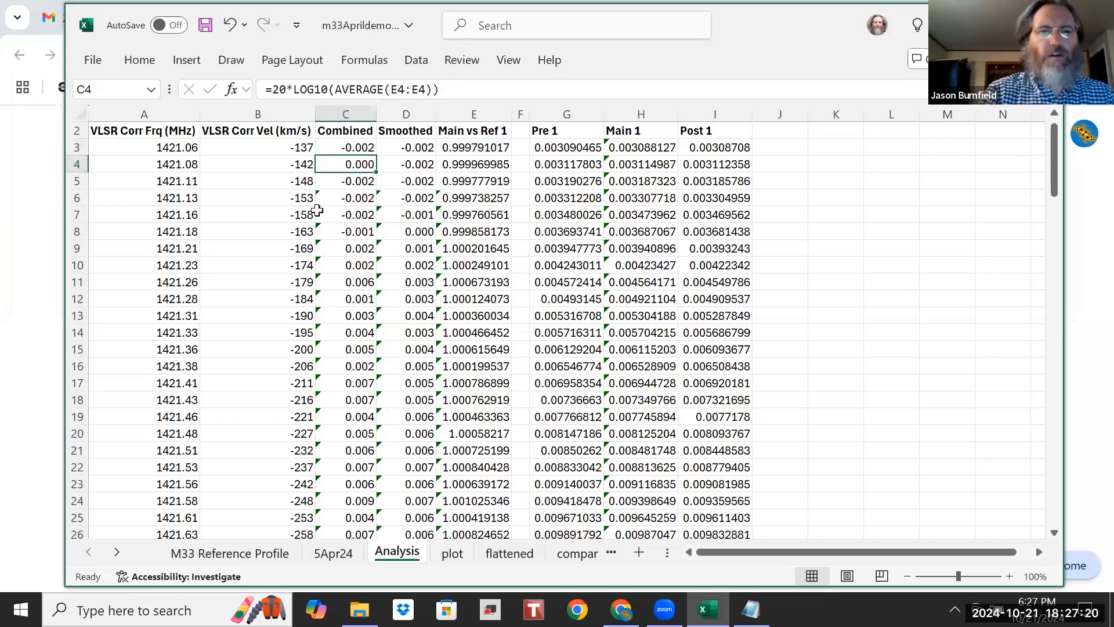
Step: Check the VLSR corrected velocity formula in B3 and the centre frequency entry in B1
click(279, 152)
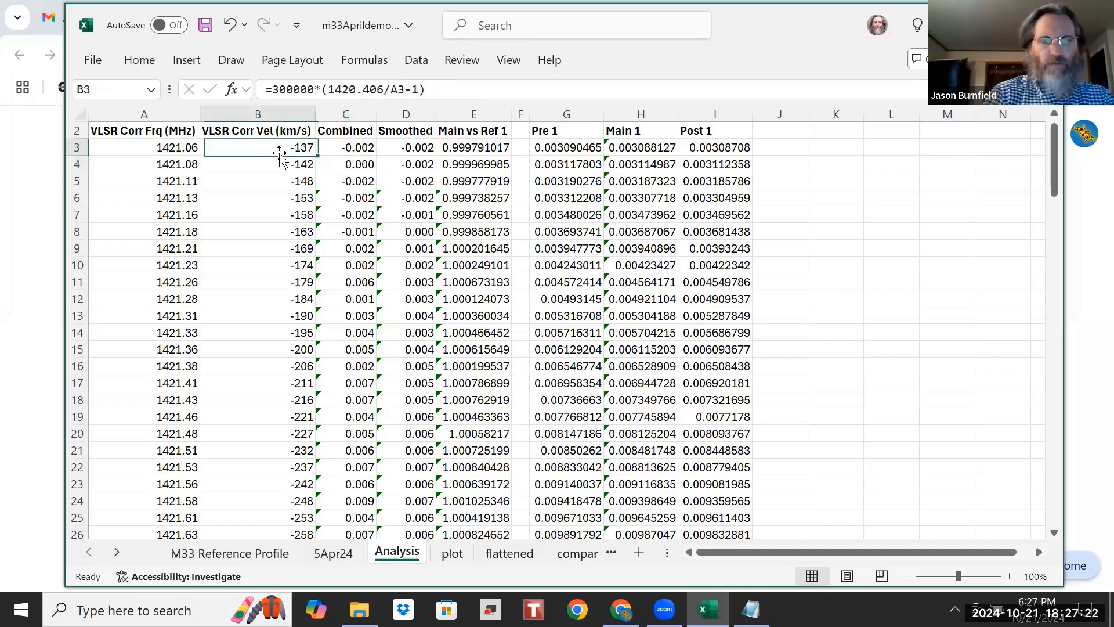
key(Up)
key(Up)
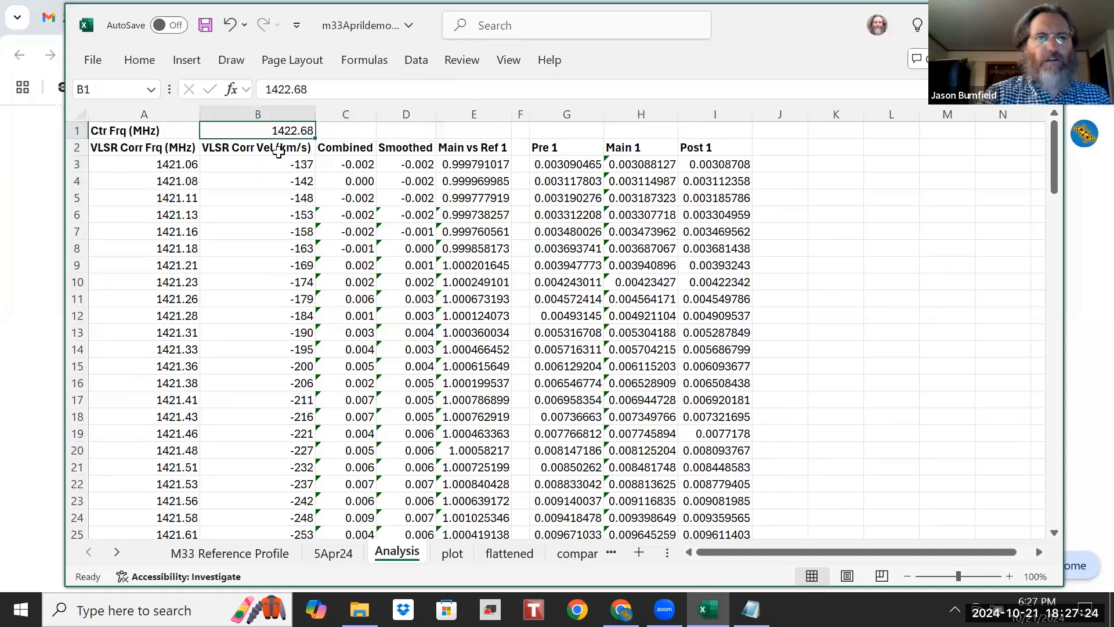
key(Down)
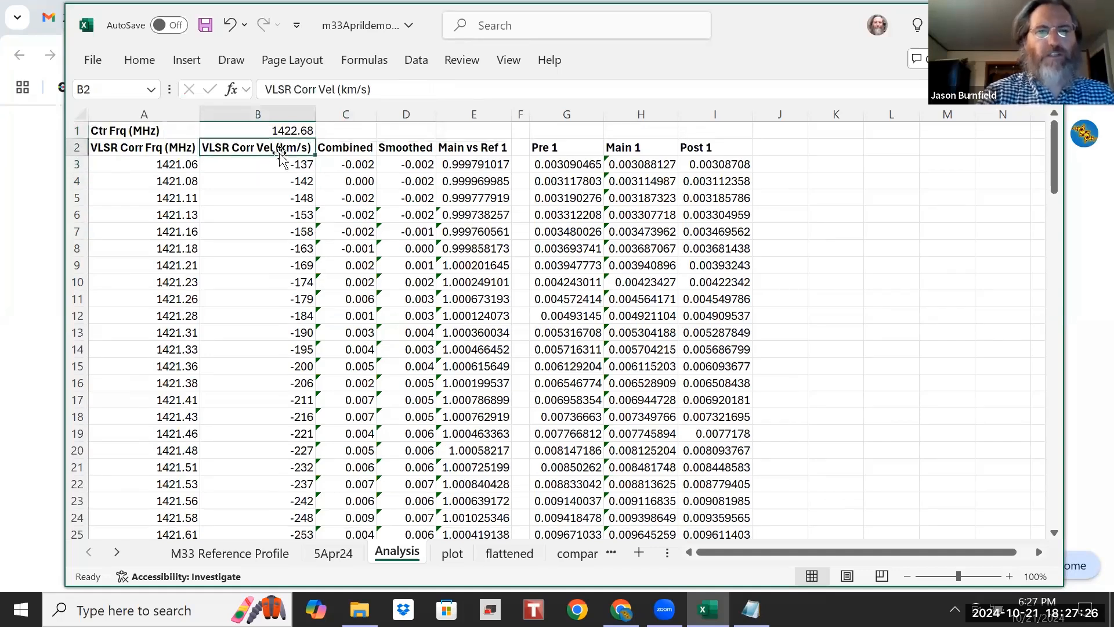
Step: Compare the velocity formula in B3 of the Analysis sheet with the one in A3 of the 5Apr24 sheet
key(Down)
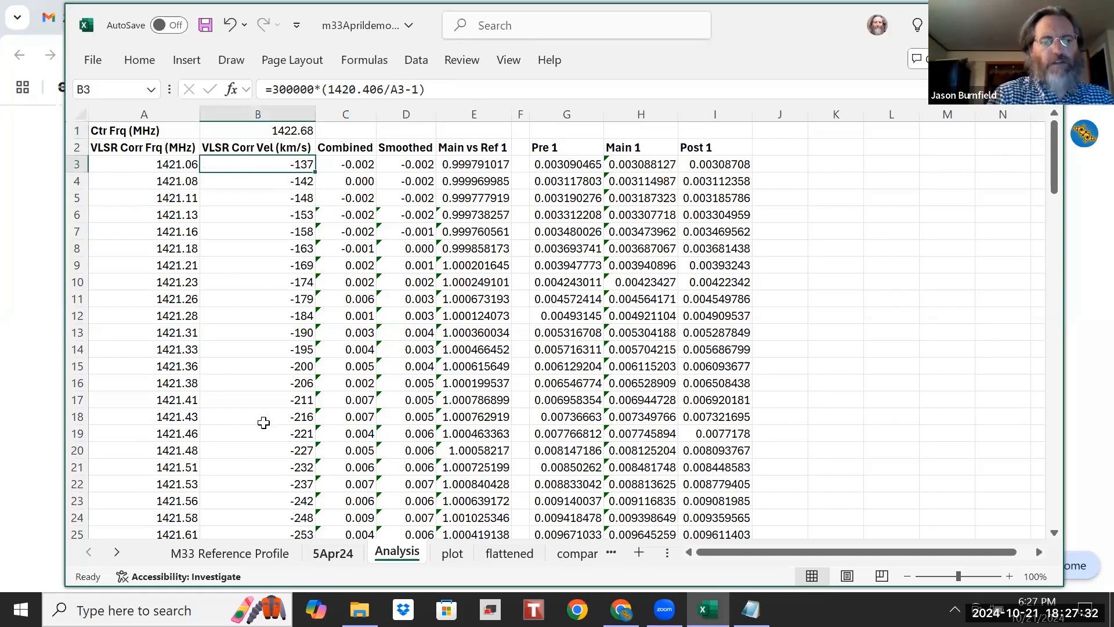
key(ctrl+Page_Up)
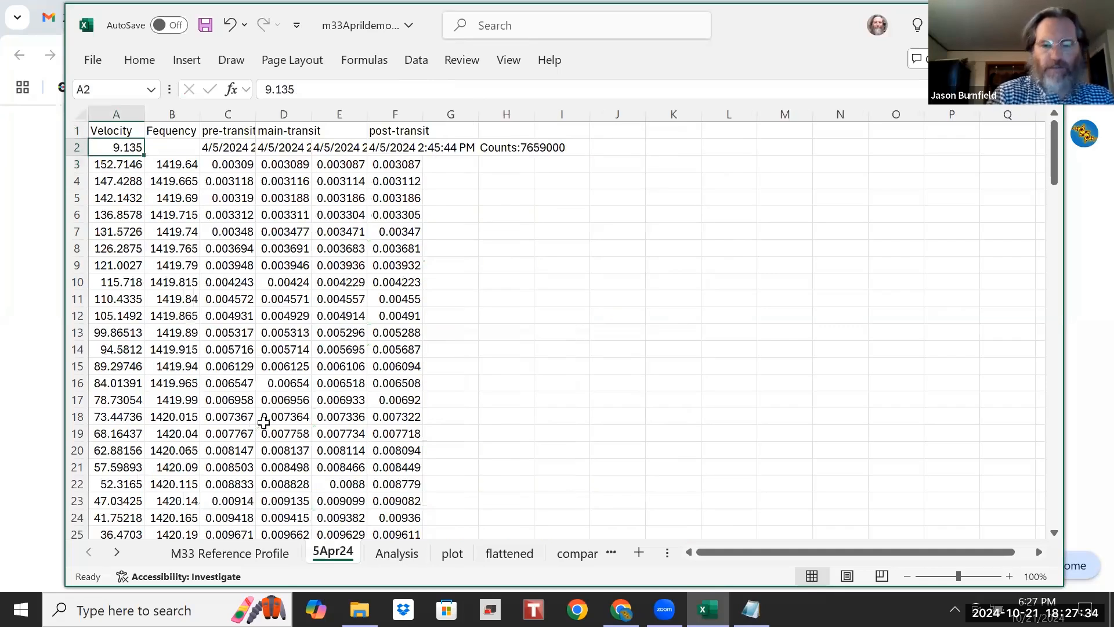
key(Down)
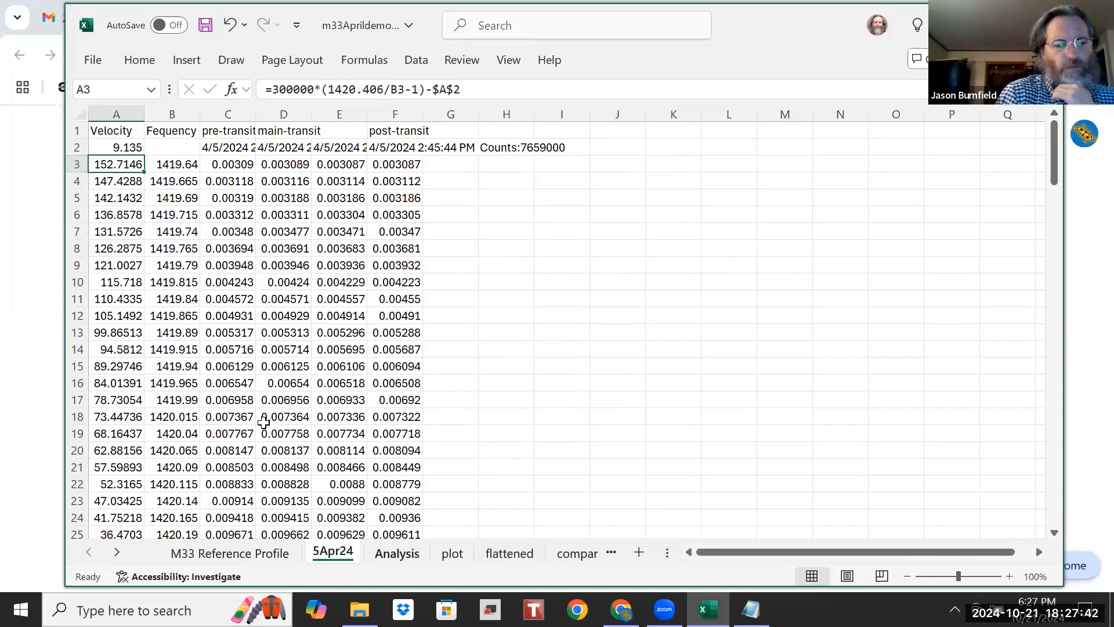
key(ctrl+Page_Down)
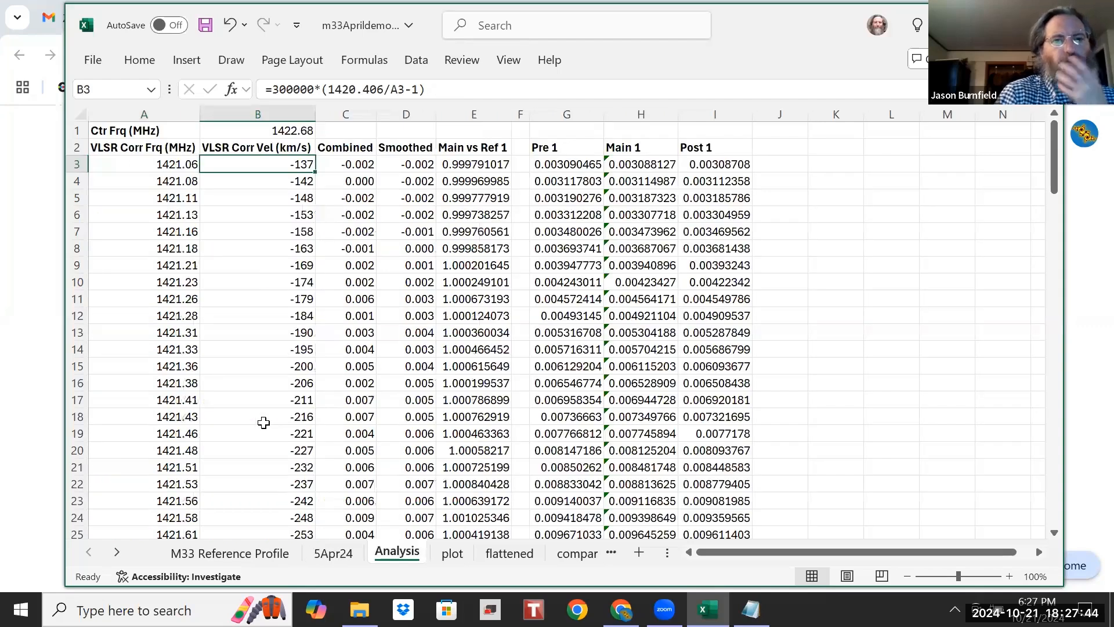
Step: Try centre frequencies of 1422.7 and 1422.8 MHz in cell B1 of the Analysis sheet
click(283, 128)
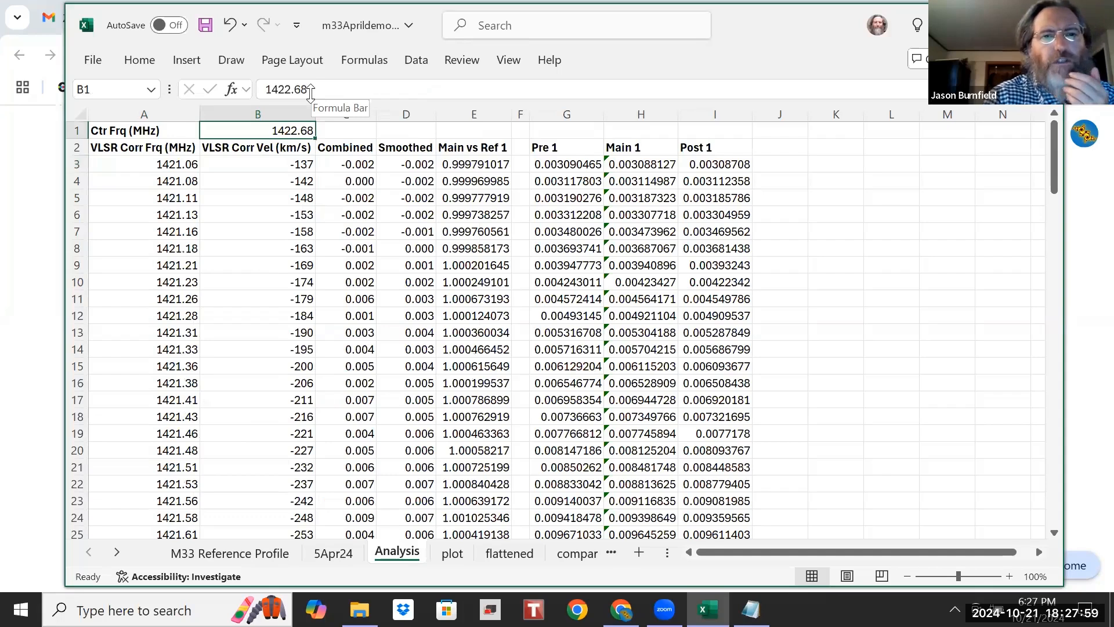
click(310, 91)
key(BackSpace)
key(BackSpace)
text(7)
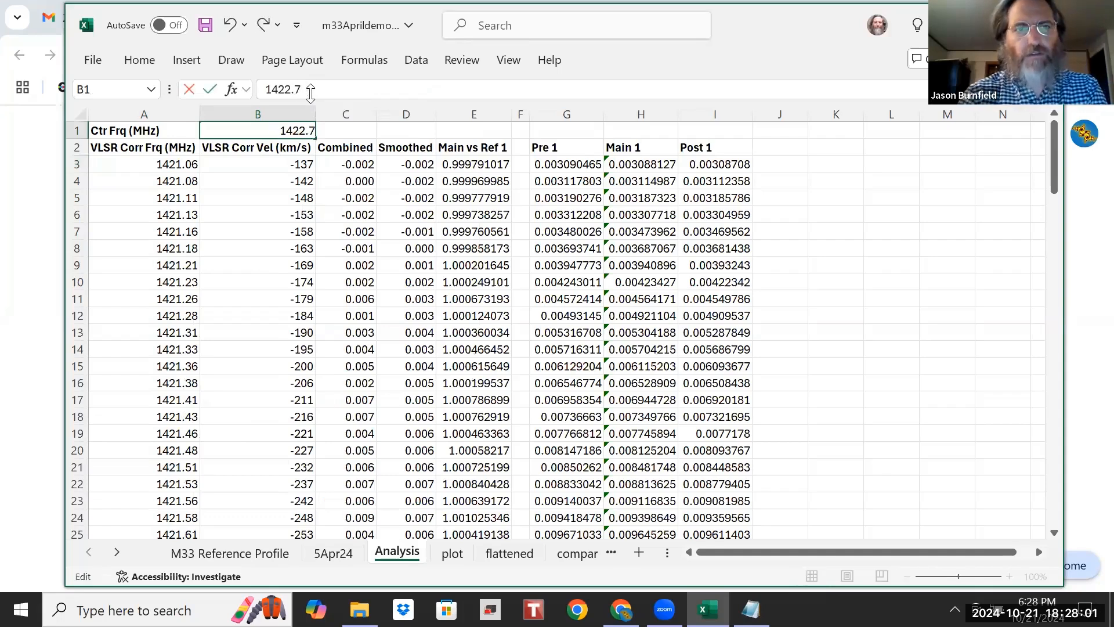
key(Return)
key(Up)
click(313, 94)
key(BackSpace)
text(8)
key(Return)
key(Up)
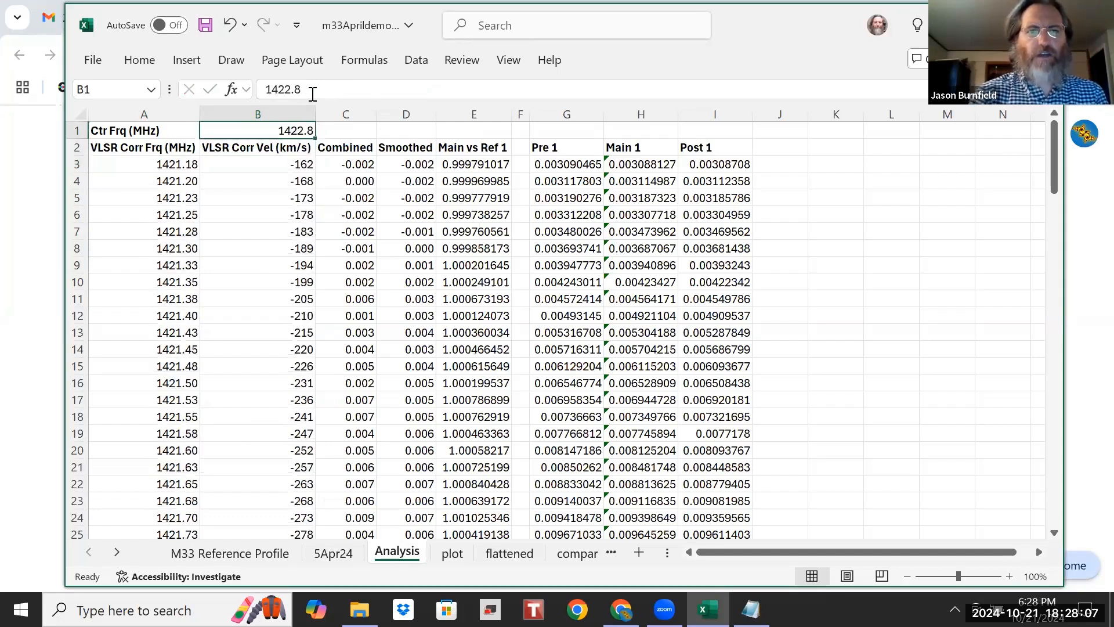
Step: Try finer centre frequencies of 1422.75 and 1422.76 MHz in cell B1 of the Analysis sheet
click(312, 94)
key(BackSpace)
text(75)
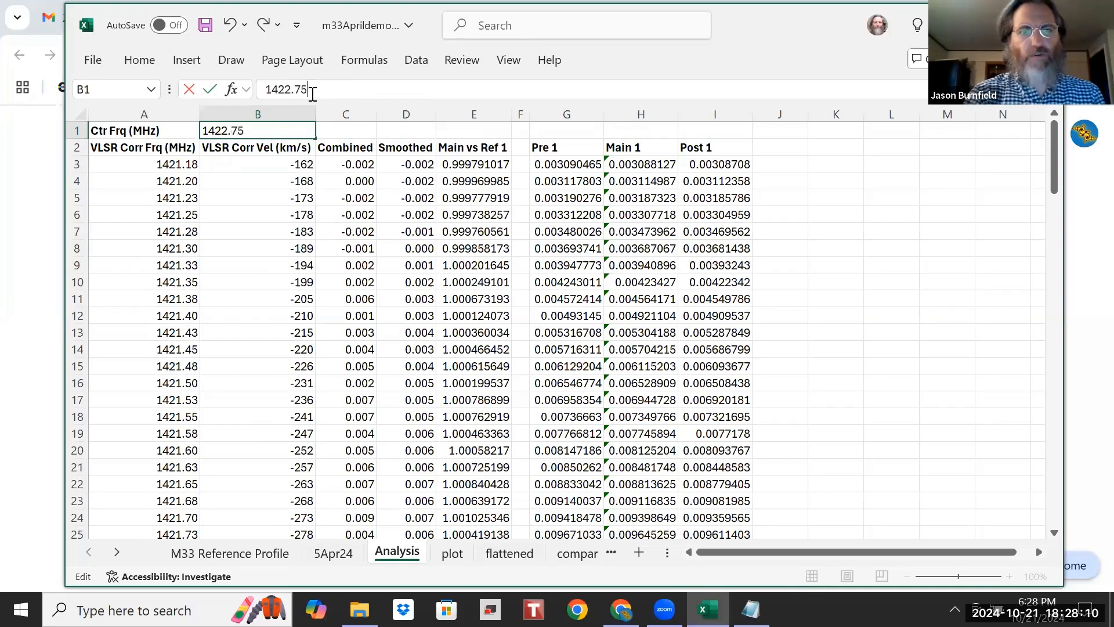
key(Return)
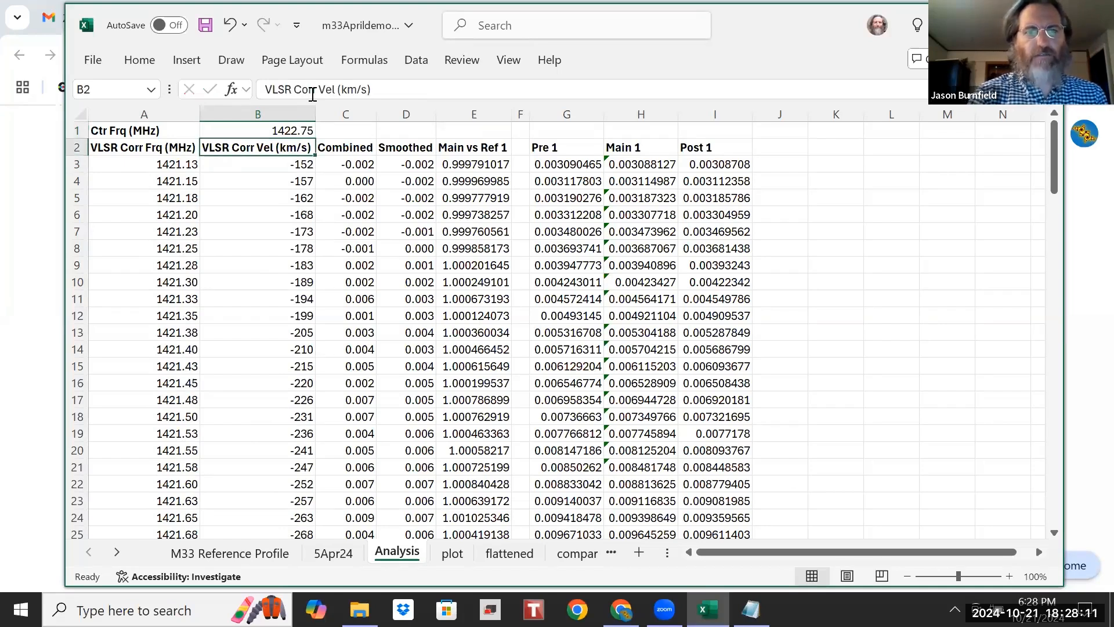
key(Up)
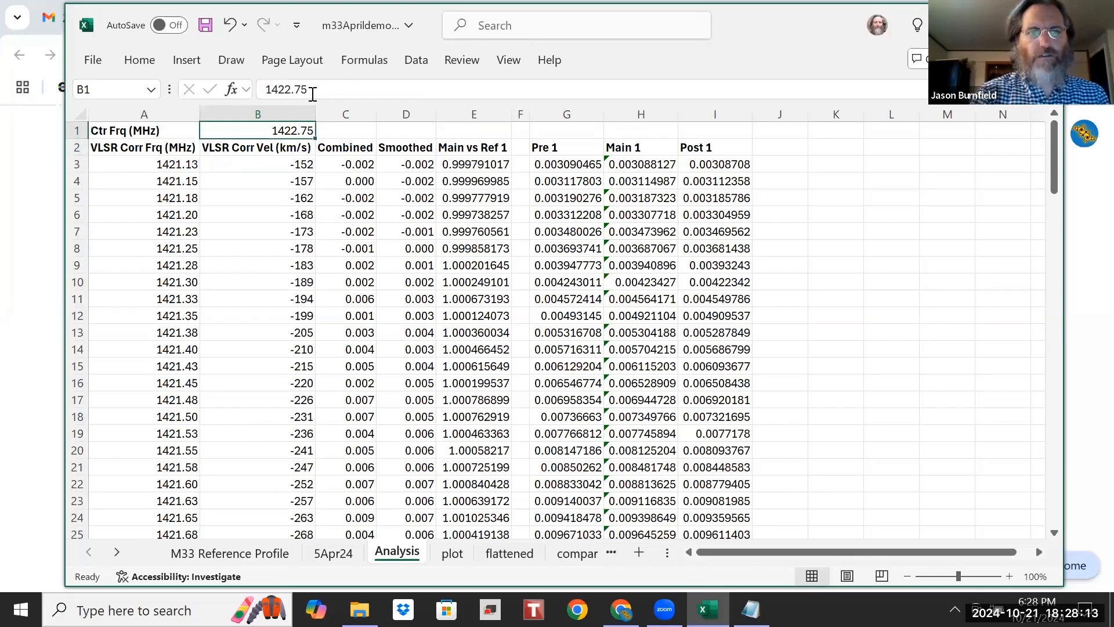
click(313, 94)
key(BackSpace)
text(6)
key(Return)
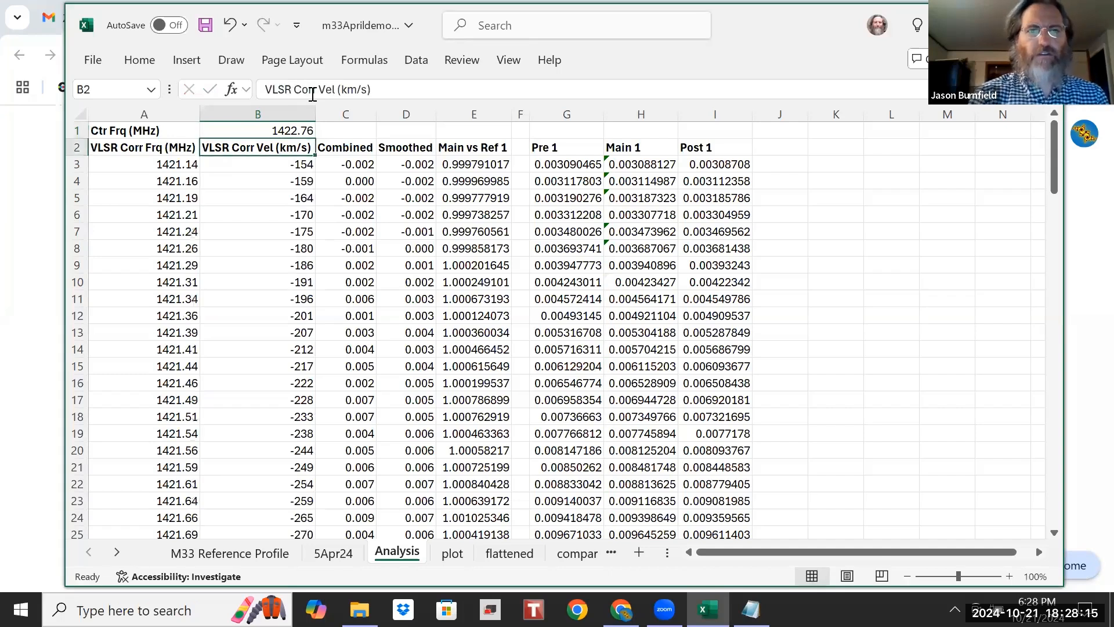
Step: Set the centre frequency in cell B1 of the Analysis sheet to 1422.755 MHz
key(Up)
click(312, 94)
key(BackSpace)
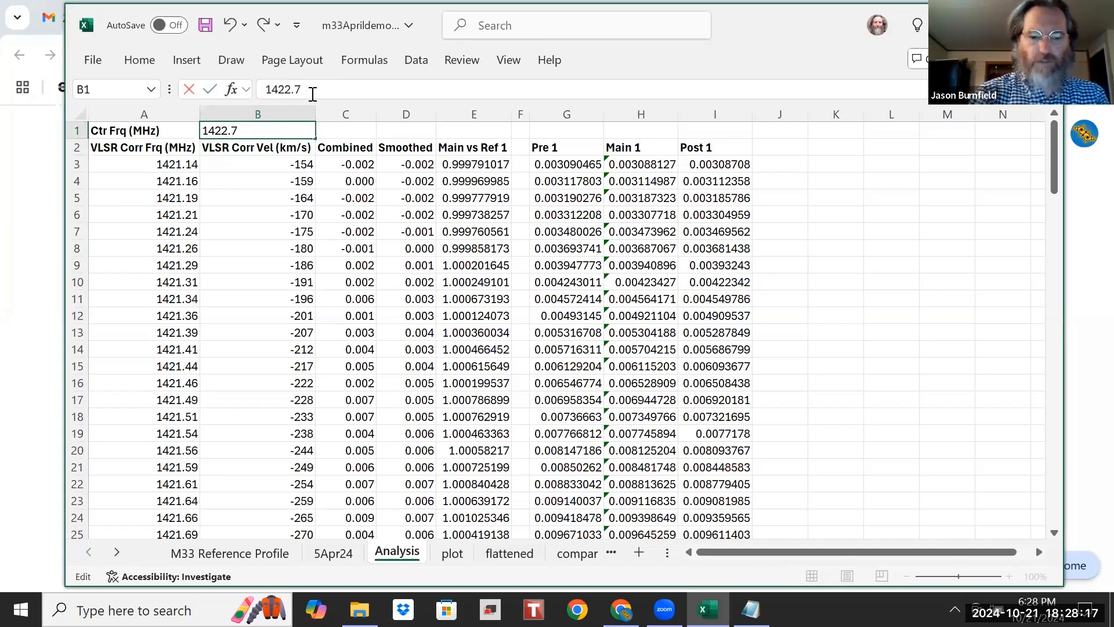
text(55)
key(Return)
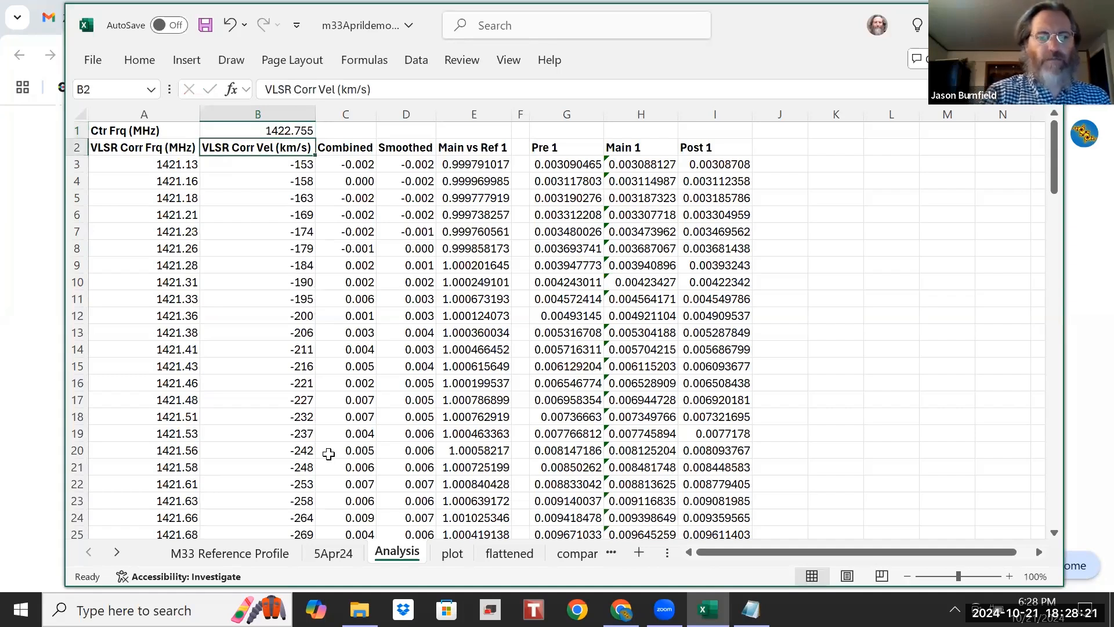
Step: Compare the first velocity on the 5Apr24 sheet with the corrected velocities in B3 and B4 of the Analysis sheet
key(ctrl+Page_Up)
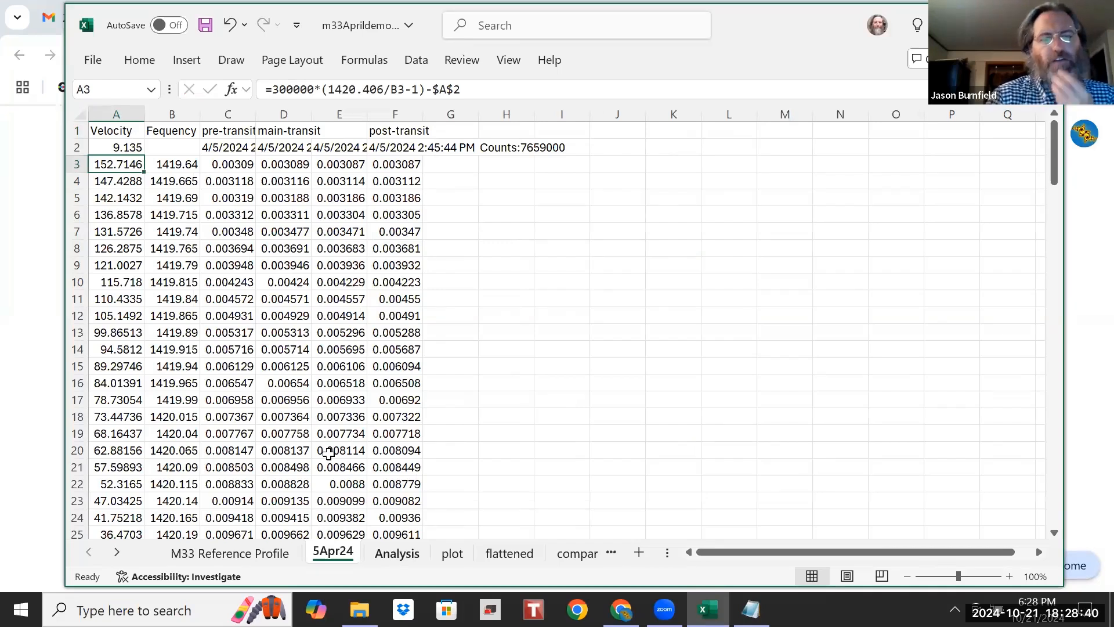
key(ctrl+Page_Down)
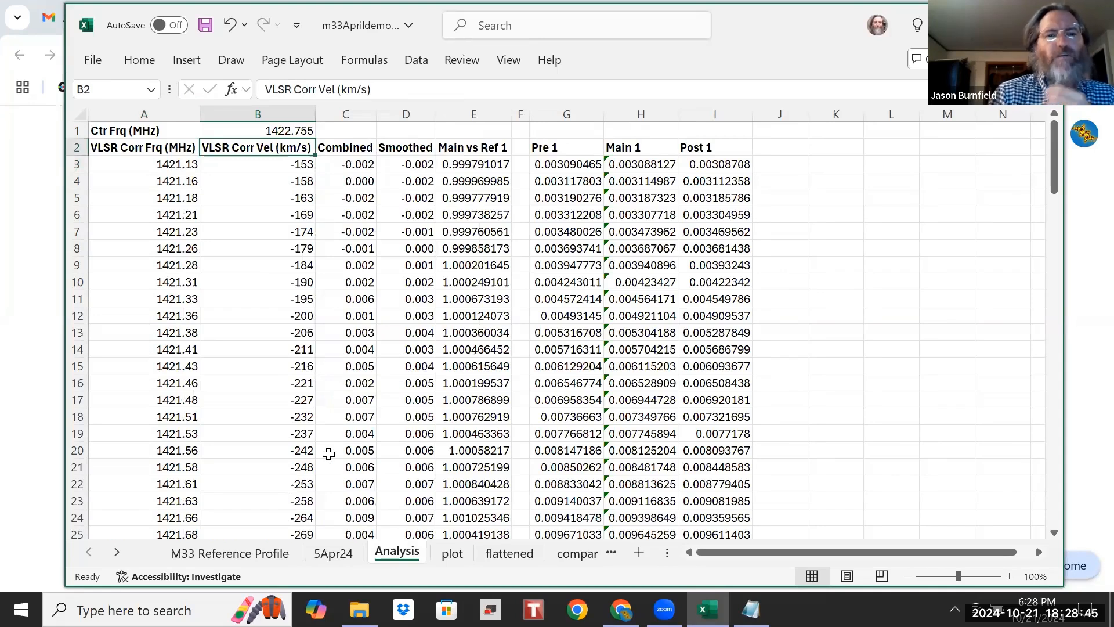
click(299, 183)
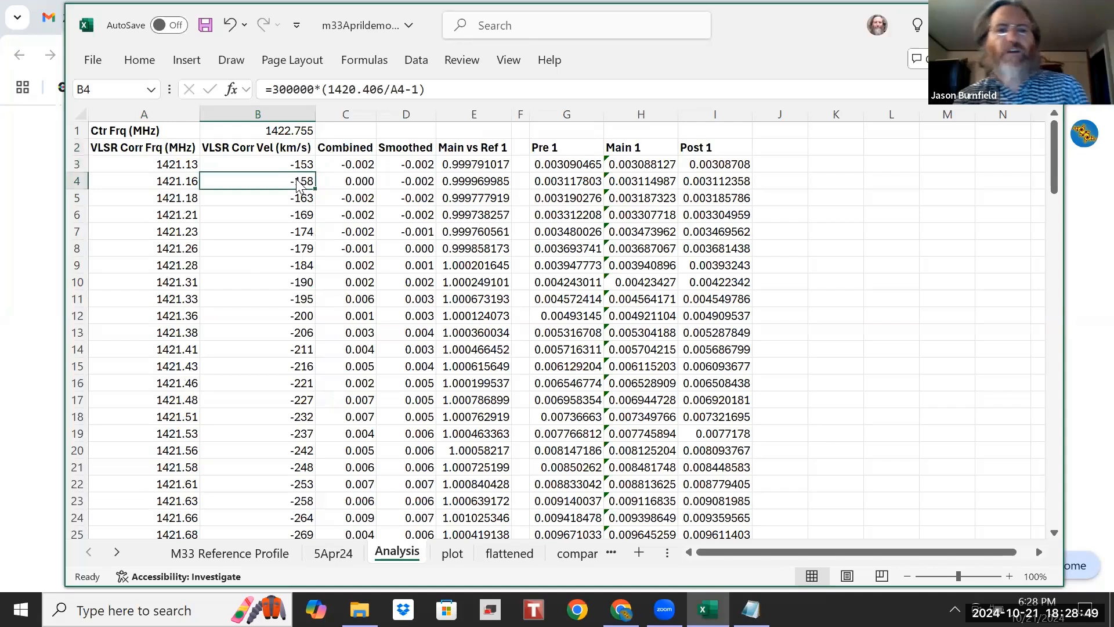
click(298, 169)
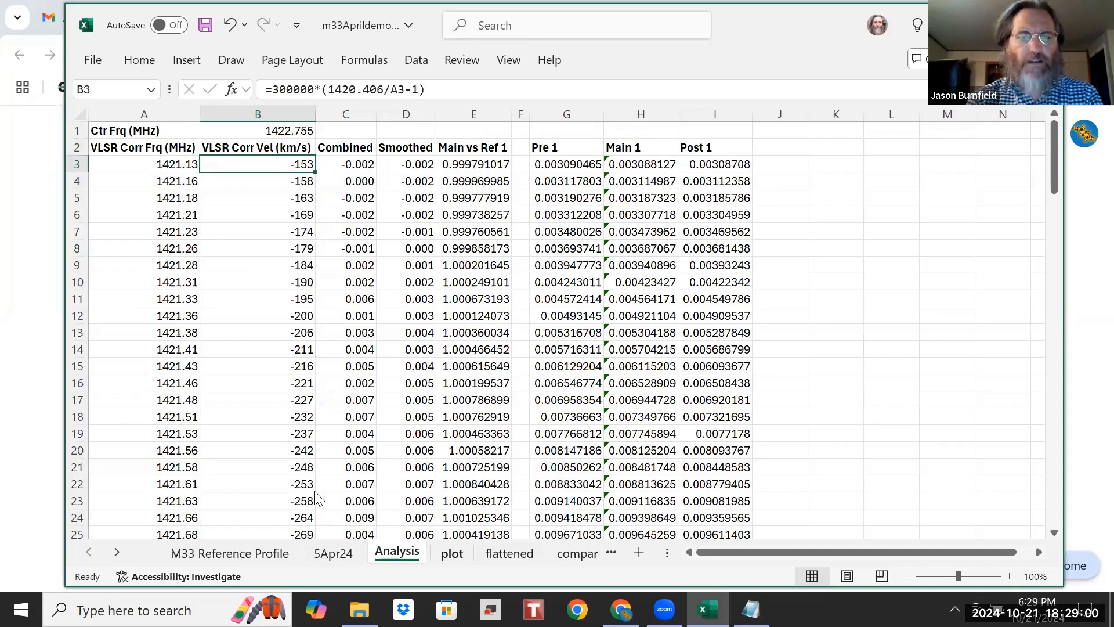
Step: Check the data range and series used by the combined drift scans chart on the plot sheet
key(ctrl+Page_Down)
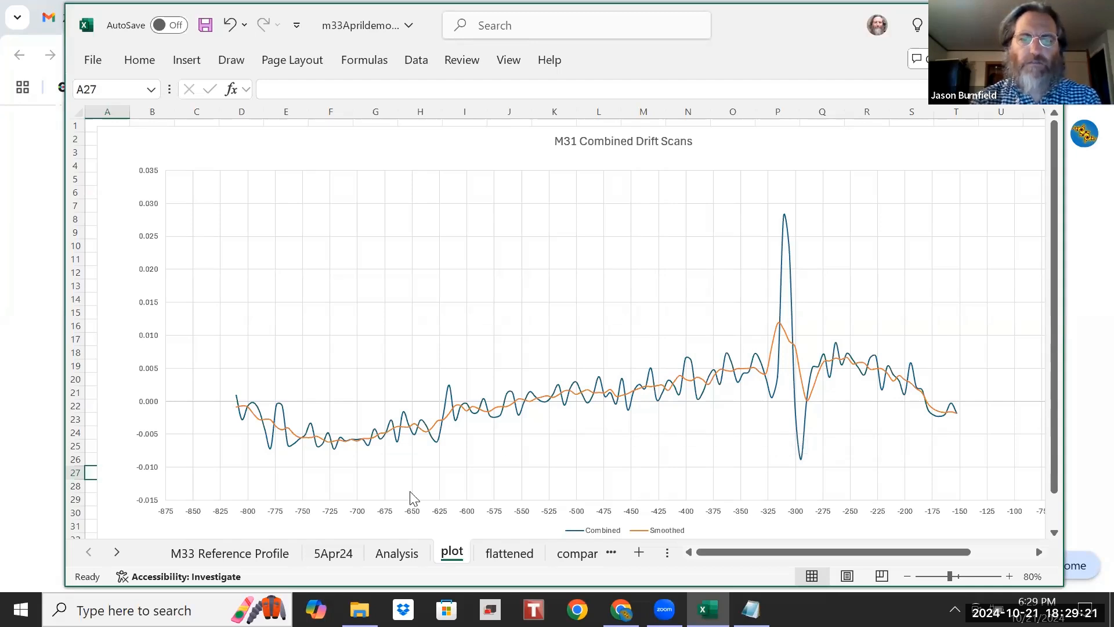
click(484, 456)
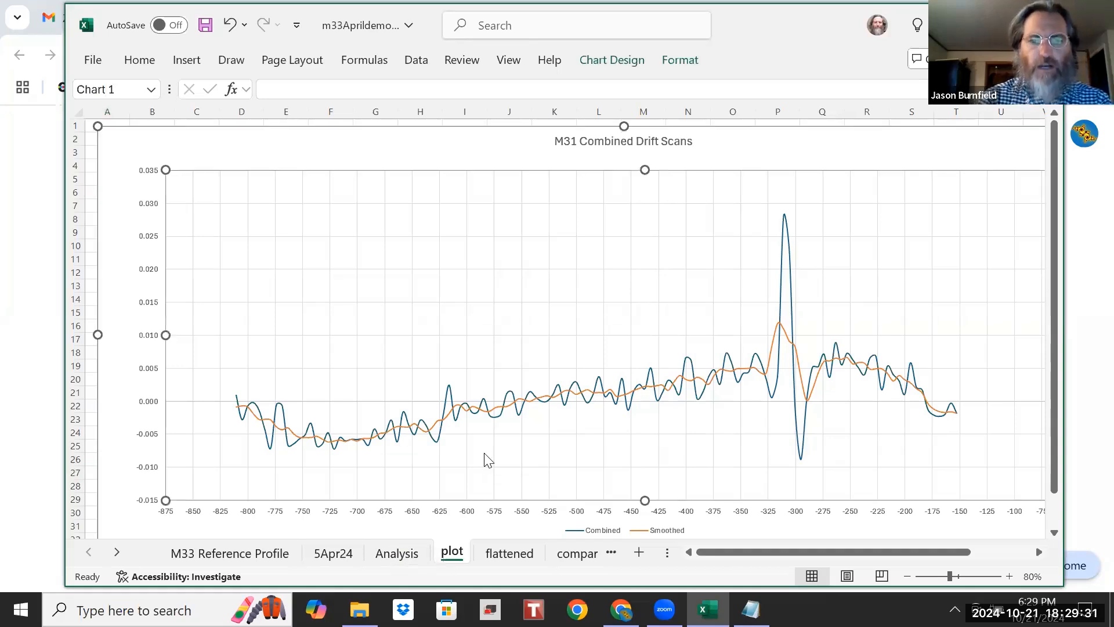
right_click(485, 457)
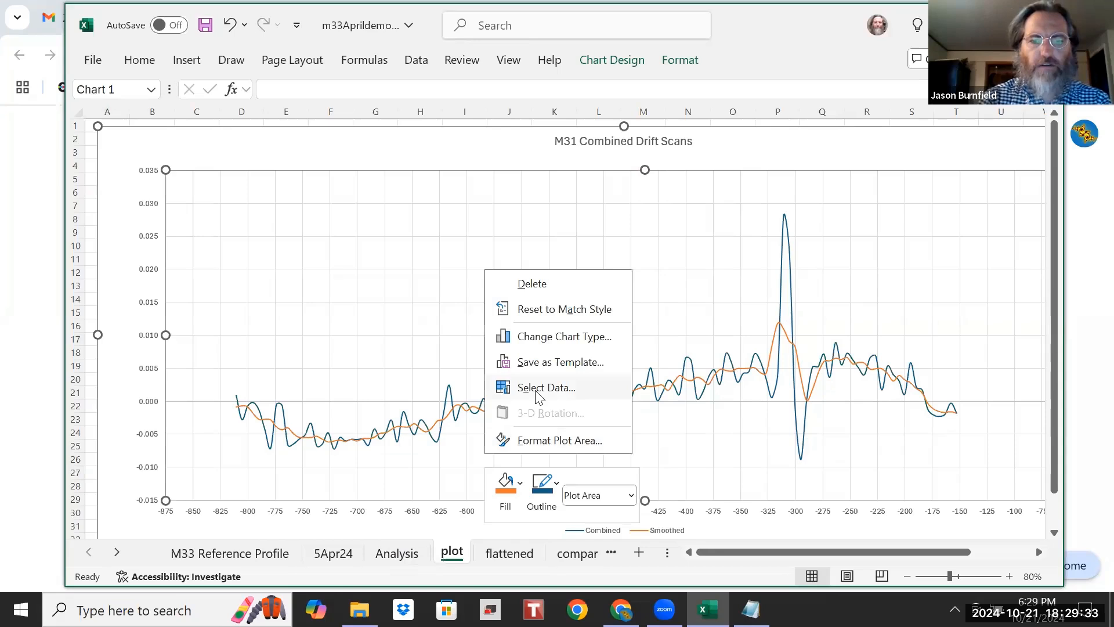
click(537, 396)
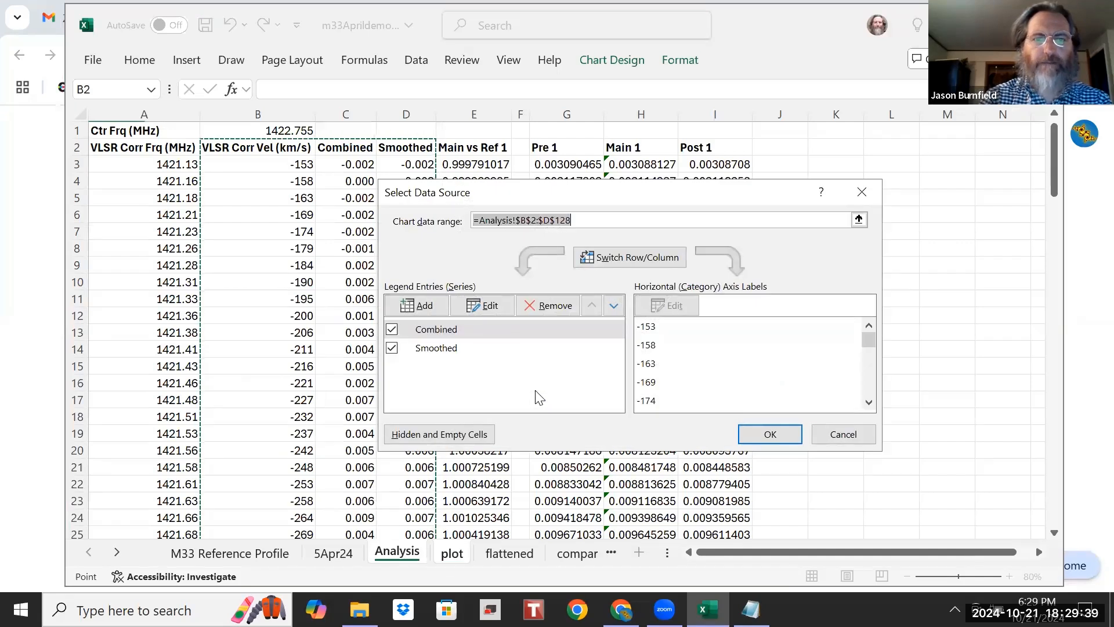
click(797, 435)
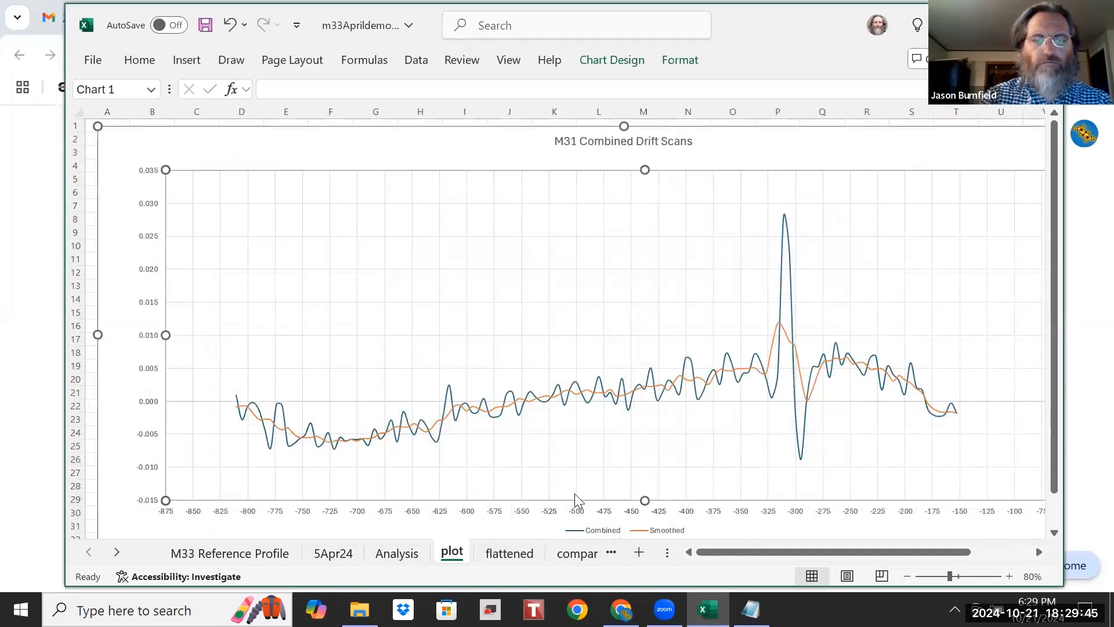
Step: Examine the VLSR corrected velocity column on the Analysis sheet from its first row past the last one and back up to B1
key(ctrl+Page_Up)
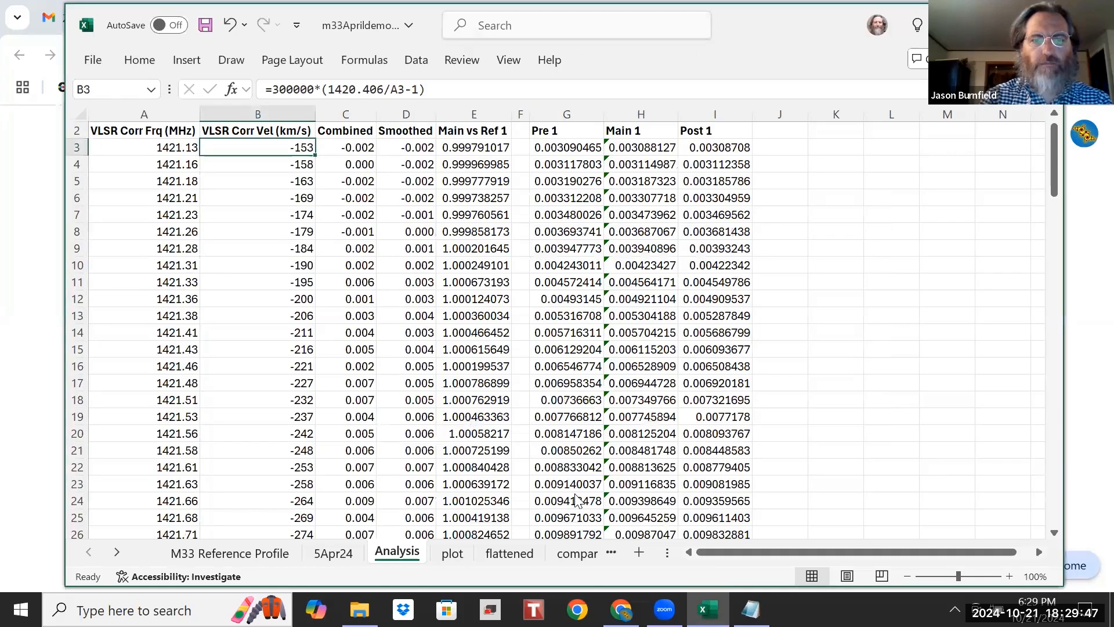
key(Down)
key(Down)
key(Down)
key(Down)
key(Down)
key(Down)
key(Down)
key(Down)
key(Down)
key(Down)
key(Down)
key(Down)
key(Down)
key(Down)
key(Down)
key(Down)
key(Down)
key(Down)
key(Down)
key(Down)
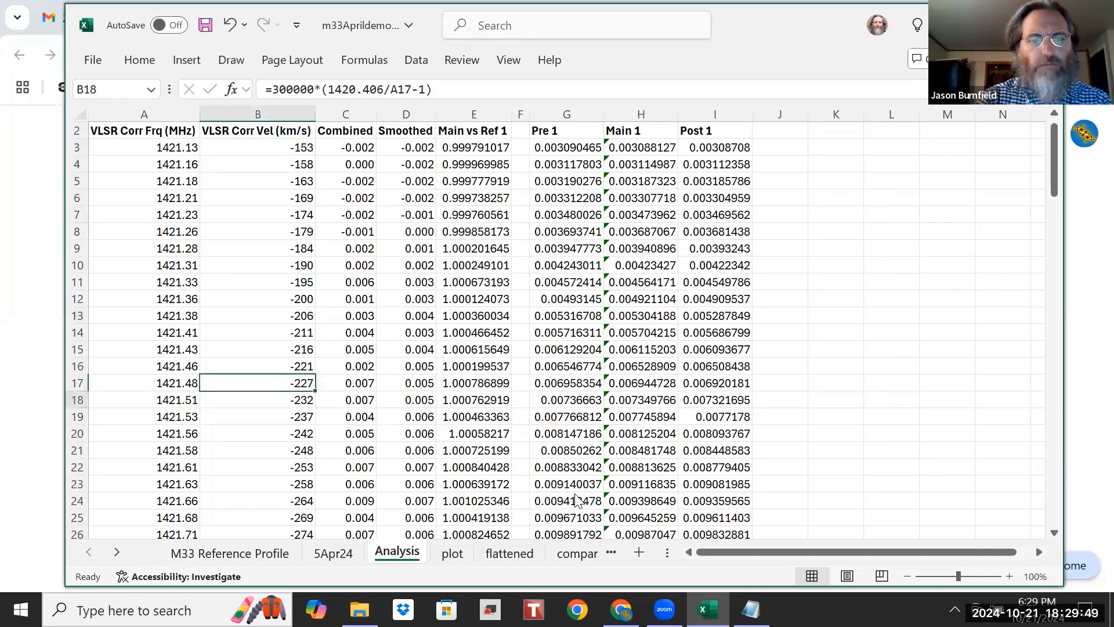
key(Down)
key(Down)
key(Down)
key(Down)
key(Down)
key(Down)
key(Down)
key(Down)
key(Down)
key(Down)
key(Down)
key(Down)
key(Down)
key(Down)
key(Down)
key(Down)
key(Down)
key(Down)
key(Down)
key(Down)
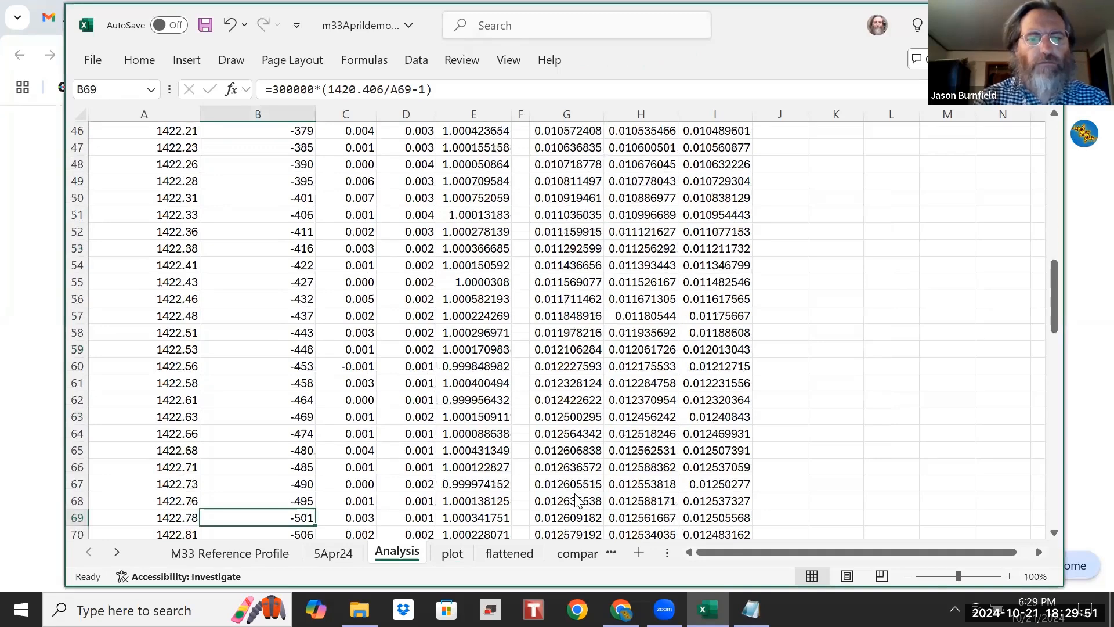
key(Down)
key(Down)
key(Down)
key(Down)
key(Down)
key(Down)
key(Down)
key(Down)
key(Down)
key(Down)
key(Down)
key(Down)
key(Down)
key(Down)
key(Down)
key(Down)
key(Down)
key(Down)
key(Down)
key(Down)
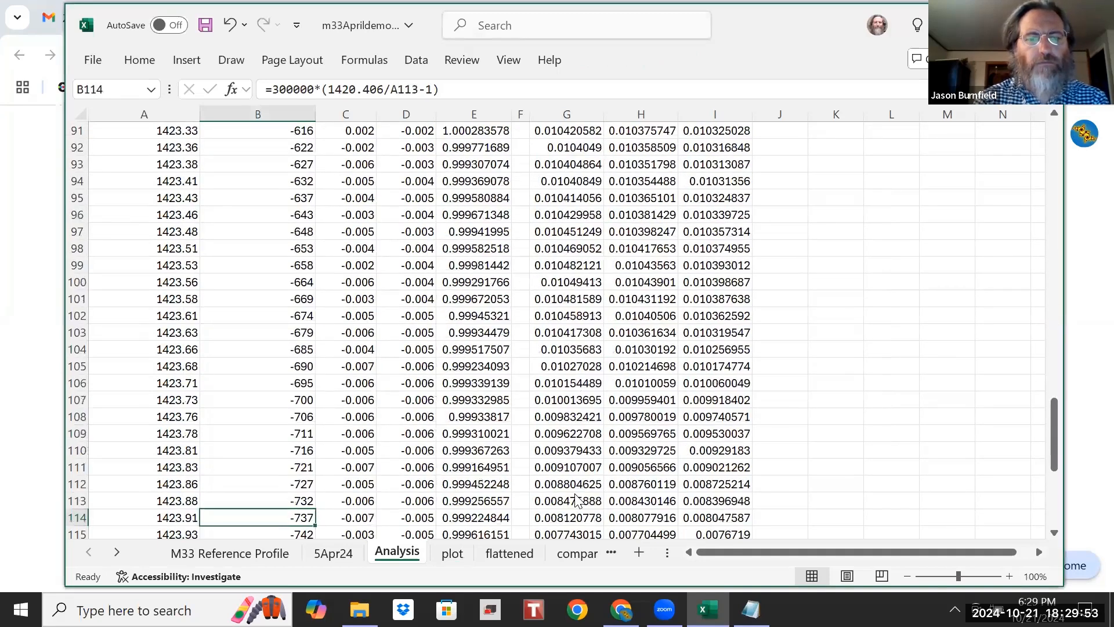
key(Up)
key(Up)
key(Up)
key(Up)
key(Up)
key(Up)
key(Up)
key(Up)
key(Up)
key(Up)
key(Up)
key(Up)
key(Up)
key(Up)
key(Up)
key(Up)
key(Up)
key(Up)
key(Up)
key(Up)
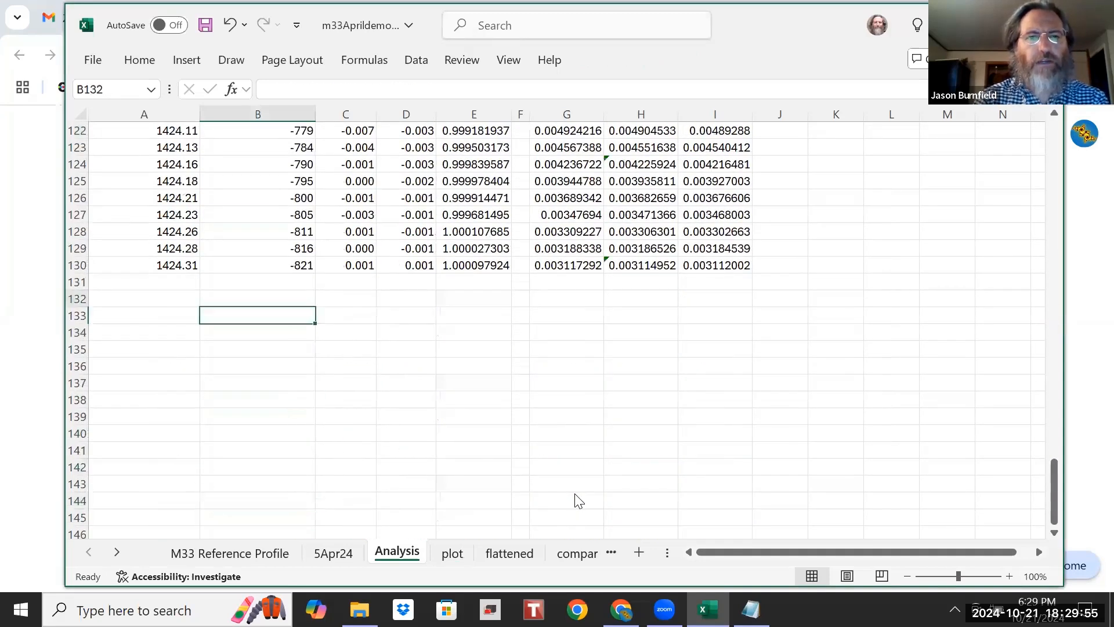
key(Up)
key(Up)
key(Up)
key(Up)
key(Up)
key(Up)
key(Up)
key(Up)
key(Up)
key(Up)
key(Up)
key(Up)
key(Up)
key(Up)
key(Up)
key(Up)
key(Up)
key(Up)
key(Up)
key(Up)
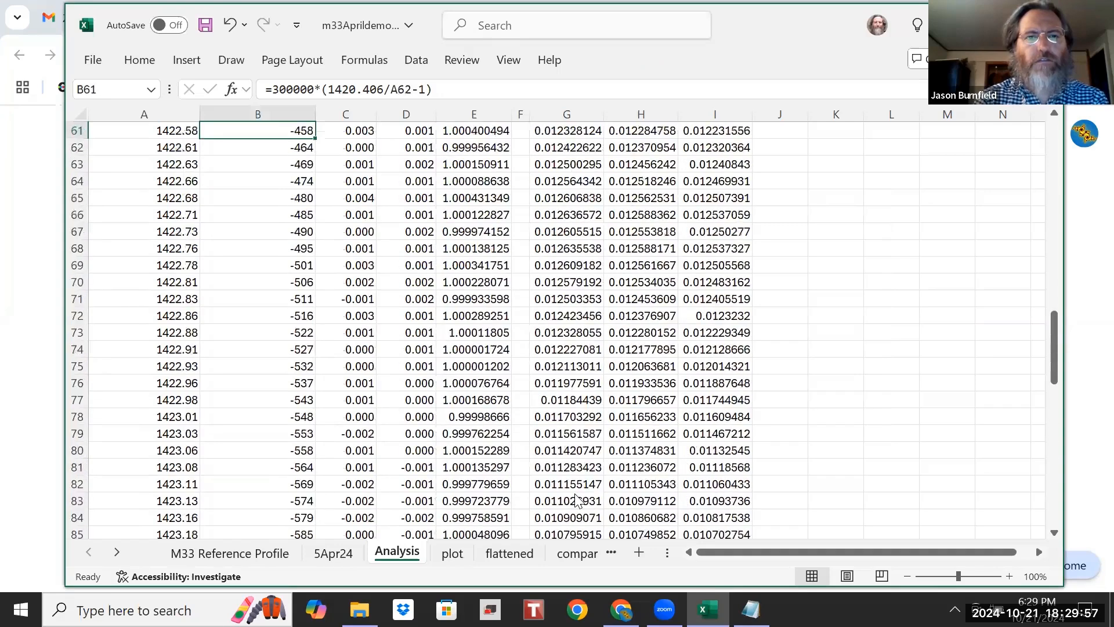
key(Up)
key(Up)
key(Up)
key(Up)
key(Up)
key(Up)
key(Up)
key(Up)
key(Up)
key(Up)
key(Up)
key(Up)
key(Up)
key(Up)
key(Up)
key(Up)
key(Up)
key(Up)
key(Up)
key(Up)
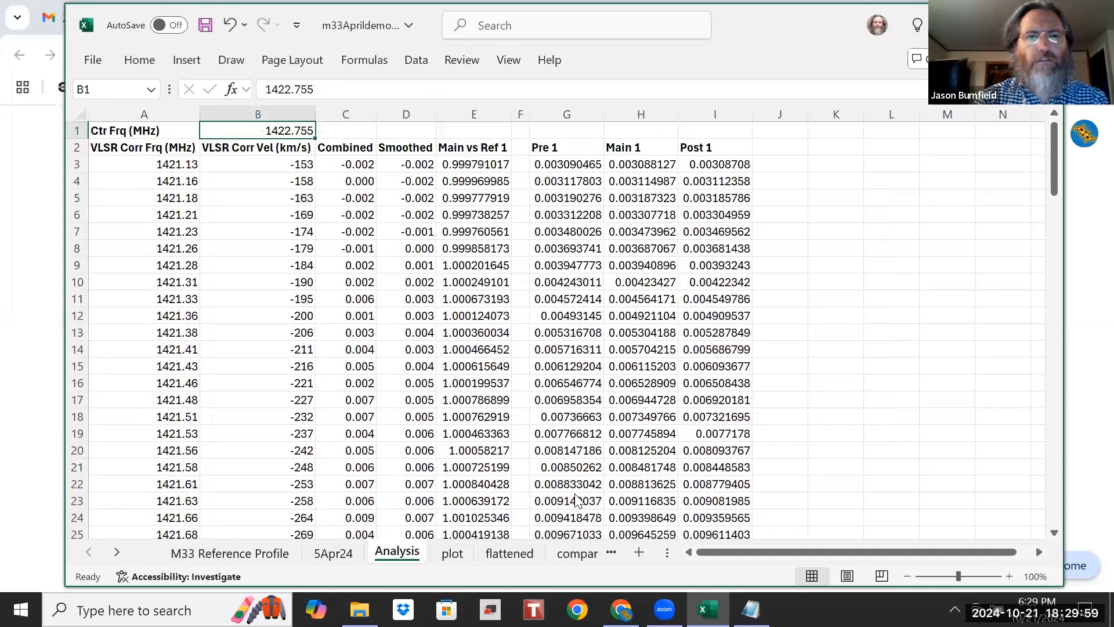
Step: Compare the corrected velocity in B3 of the Analysis sheet with the velocities in the first rows of the 5Apr24 sheet
key(Down)
key(Down)
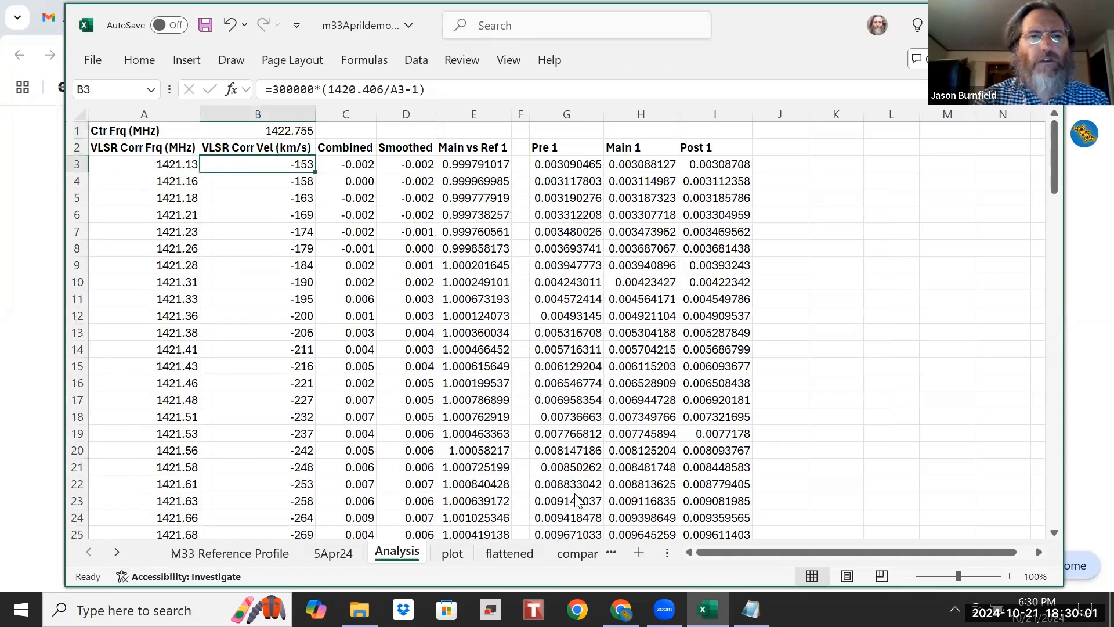
key(ctrl+Page_Up)
key(Up)
key(Up)
key(Up)
key(Up)
key(Up)
key(Up)
key(Up)
key(Up)
key(Up)
key(Up)
key(Up)
key(Up)
key(Up)
key(Up)
key(Up)
key(Up)
key(Up)
key(Up)
key(Up)
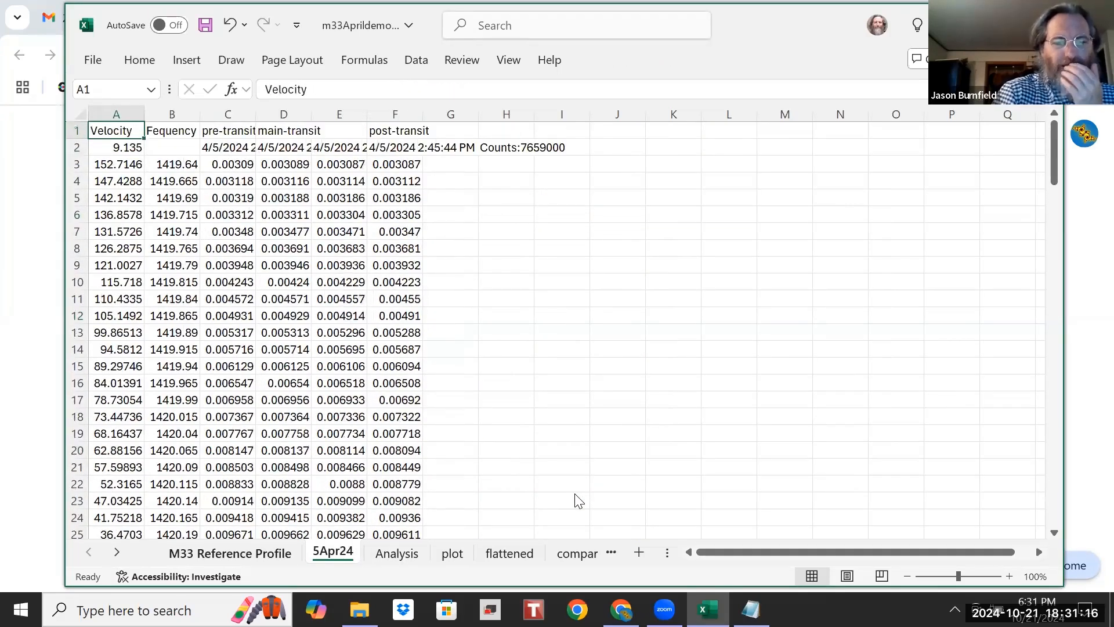
key(ctrl+Page_Up)
key(ctrl+Page_Down)
key(ctrl+Page_Down)
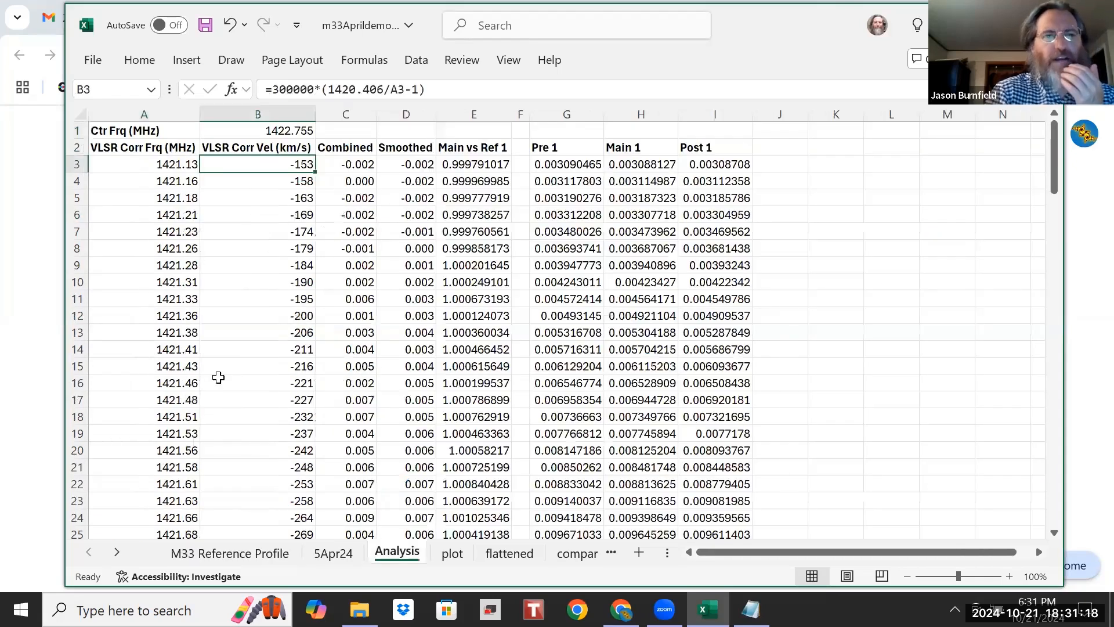
Step: Set the centre frequency in cell B1 of the Analysis sheet to 1421.24 MHz
click(275, 129)
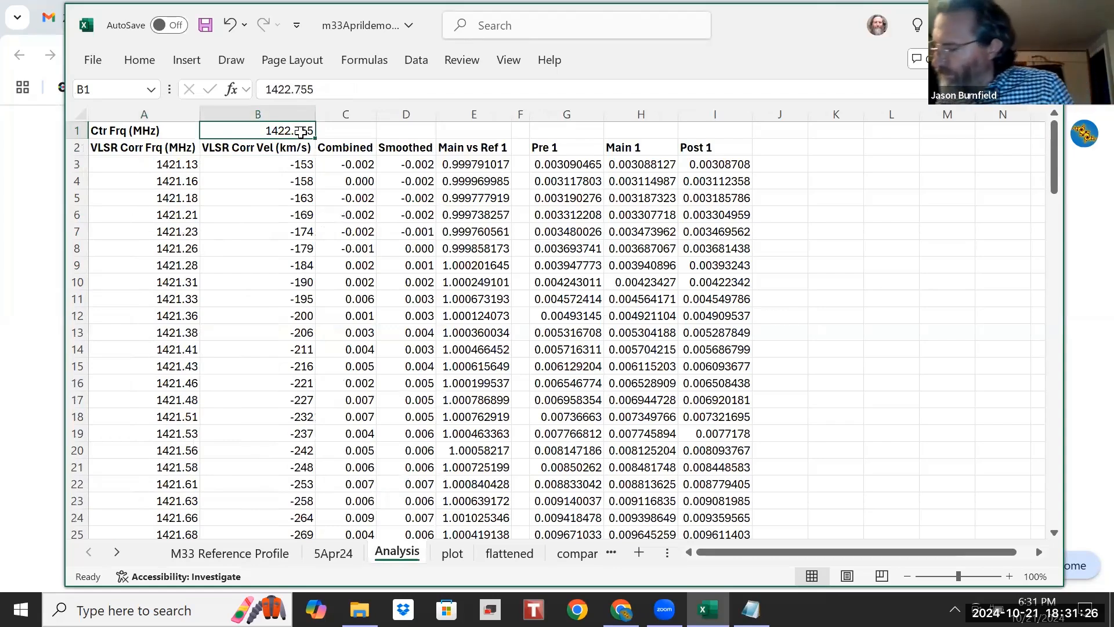
click(326, 90)
key(BackSpace)
key(BackSpace)
key(BackSpace)
key(BackSpace)
key(BackSpace)
text(1421)
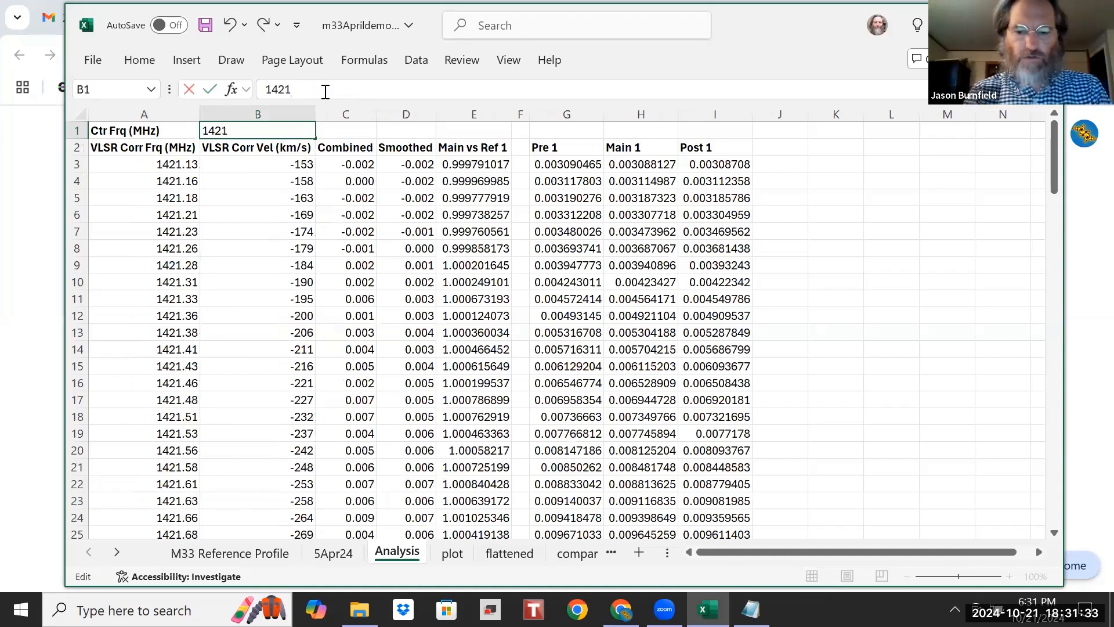
text(.24)
key(Return)
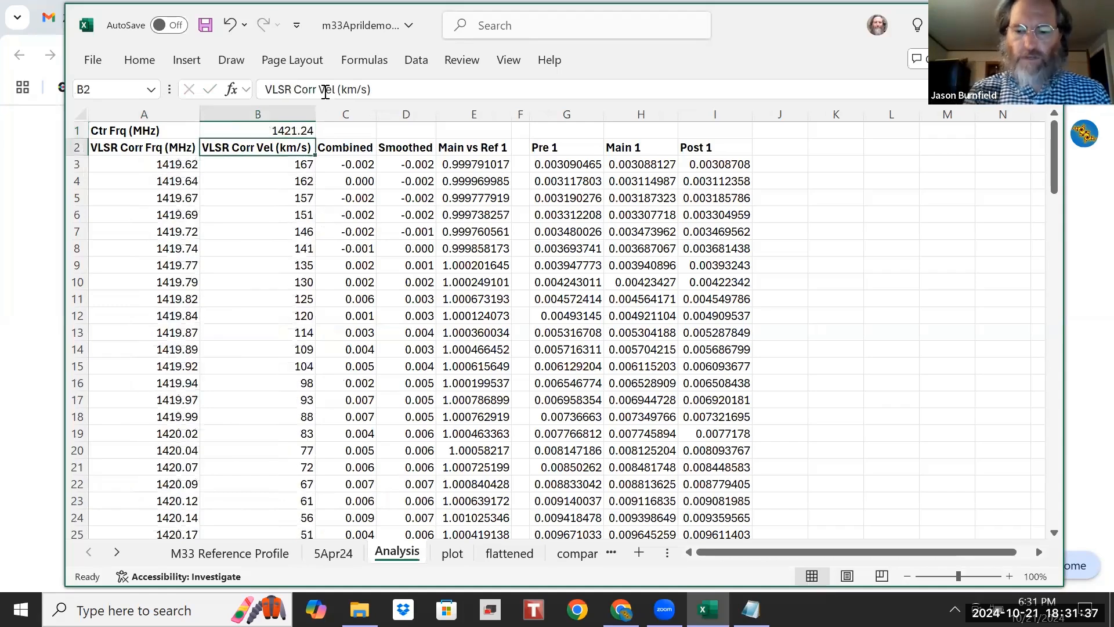
Step: Try centre frequencies of 1421.2 and 1421.27 MHz in cell B1
key(Up)
click(326, 91)
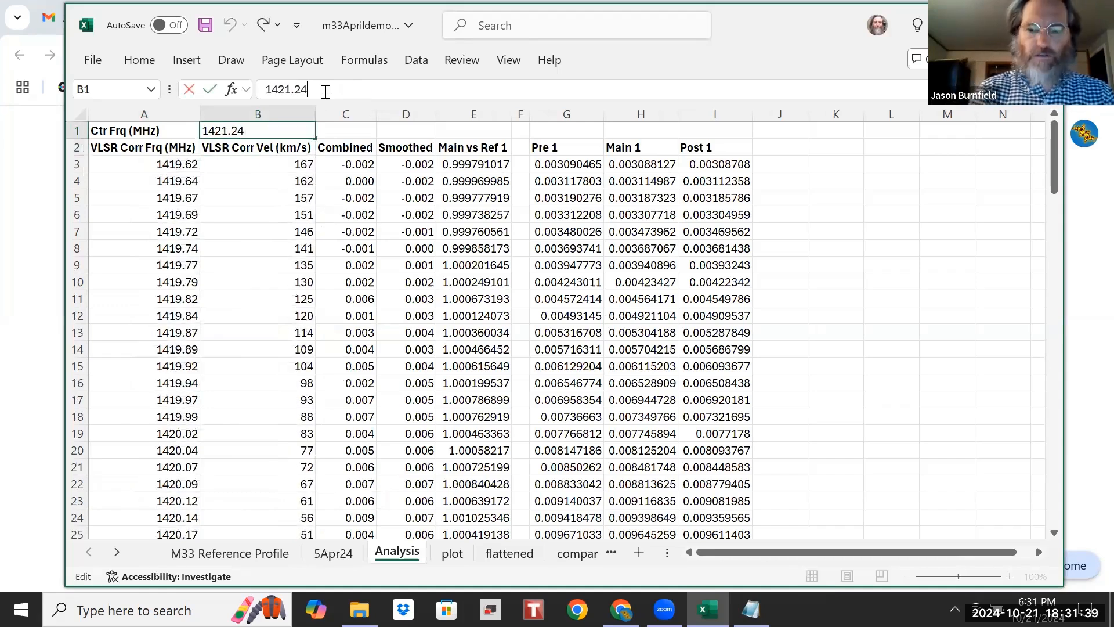
key(BackSpace)
key(Return)
key(Up)
click(326, 92)
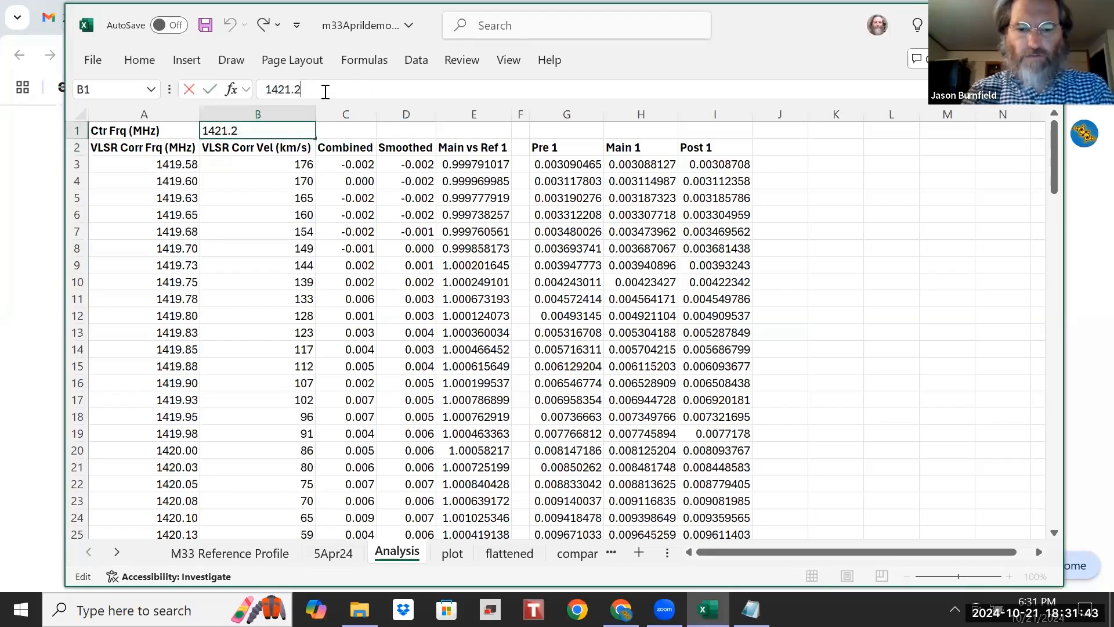
text(7)
key(Return)
key(Up)
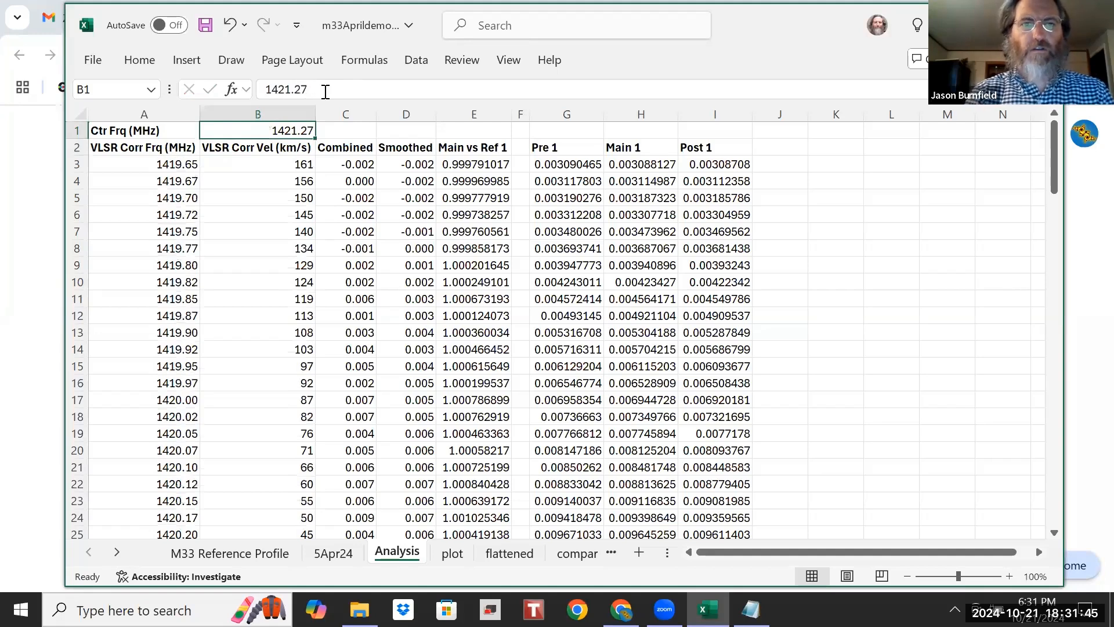
Step: Try centre frequencies of 1421.26 and 1421.25 MHz in cell B1
click(325, 91)
key(BackSpace)
text(6)
key(Return)
key(Up)
click(326, 92)
key(BackSpace)
text(5)
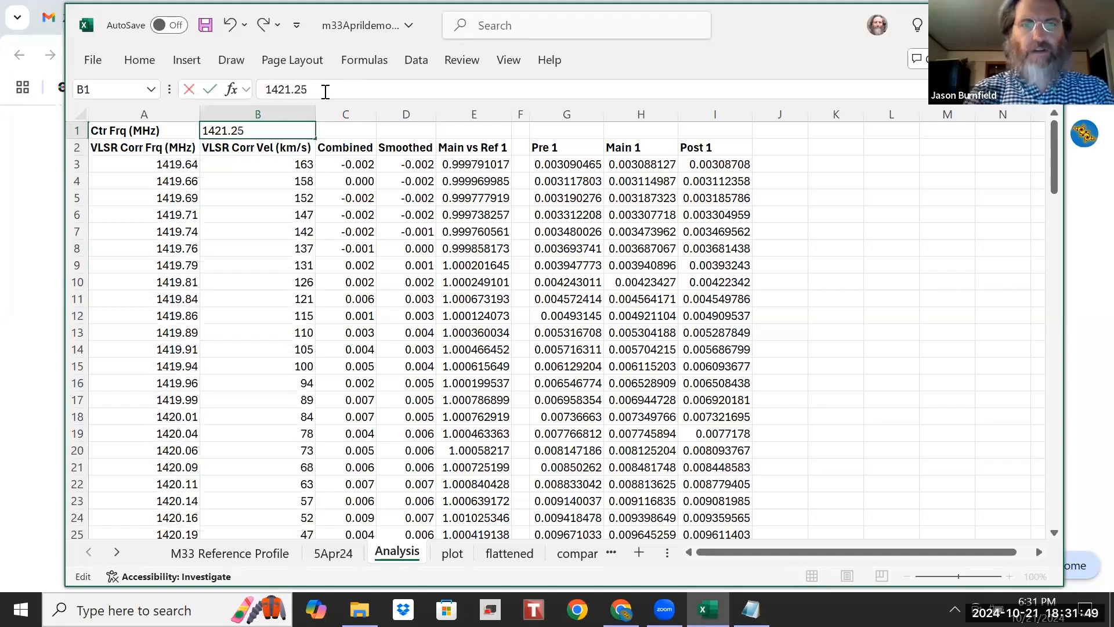
key(Return)
key(Up)
Step: Try centre frequencies of 1421.23 and 1421.29 MHz in cell B1
click(326, 92)
key(BackSpace)
text(3)
key(Return)
key(Up)
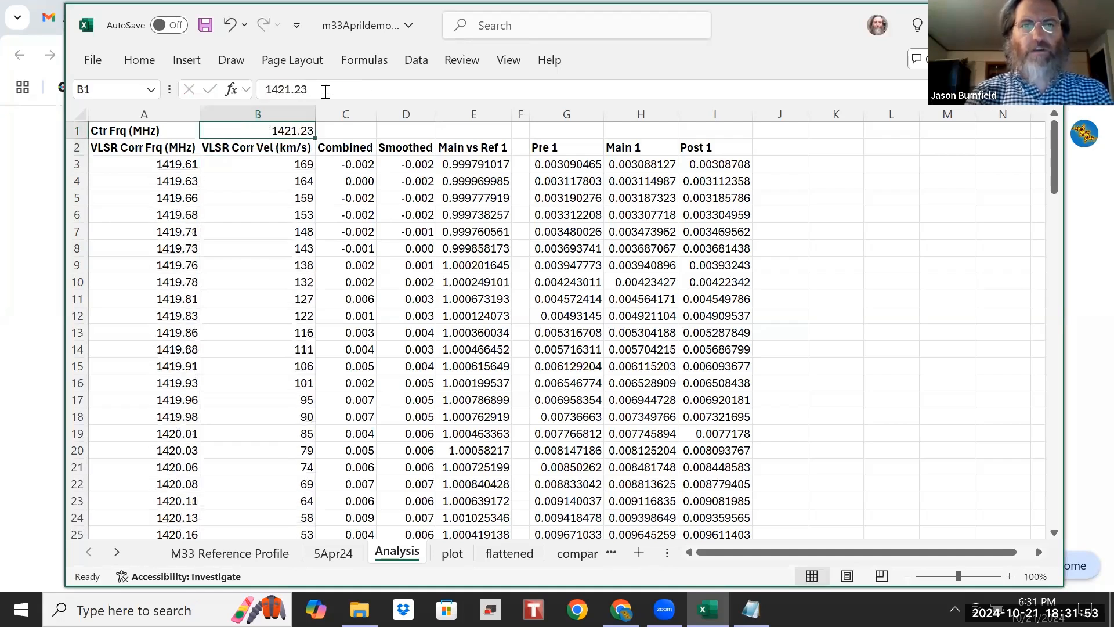
click(325, 92)
key(BackSpace)
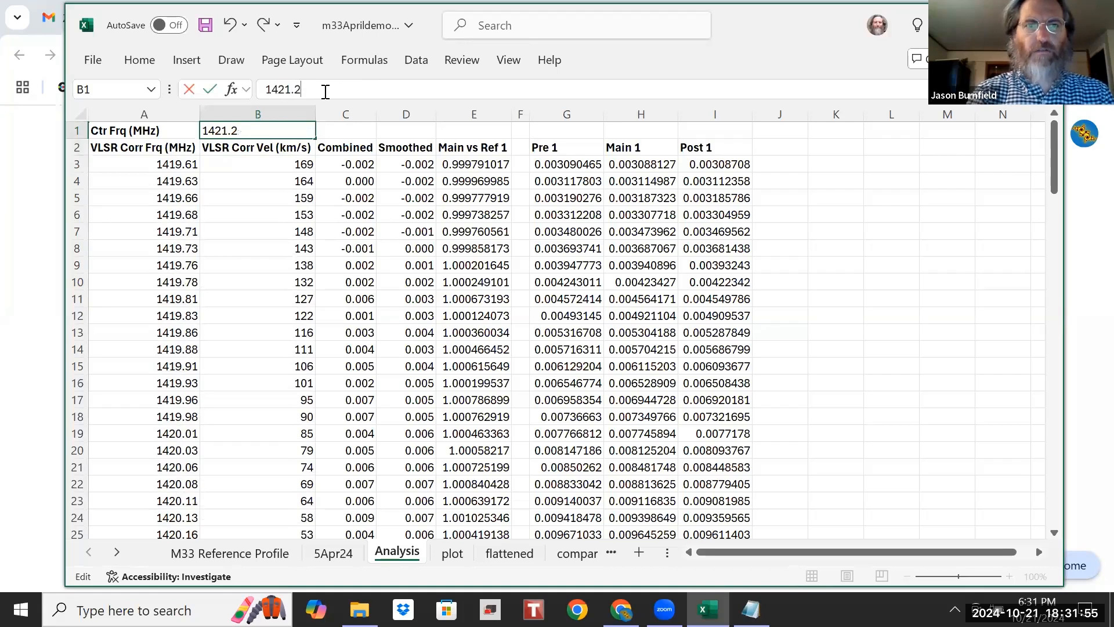
text(9)
key(Return)
key(Up)
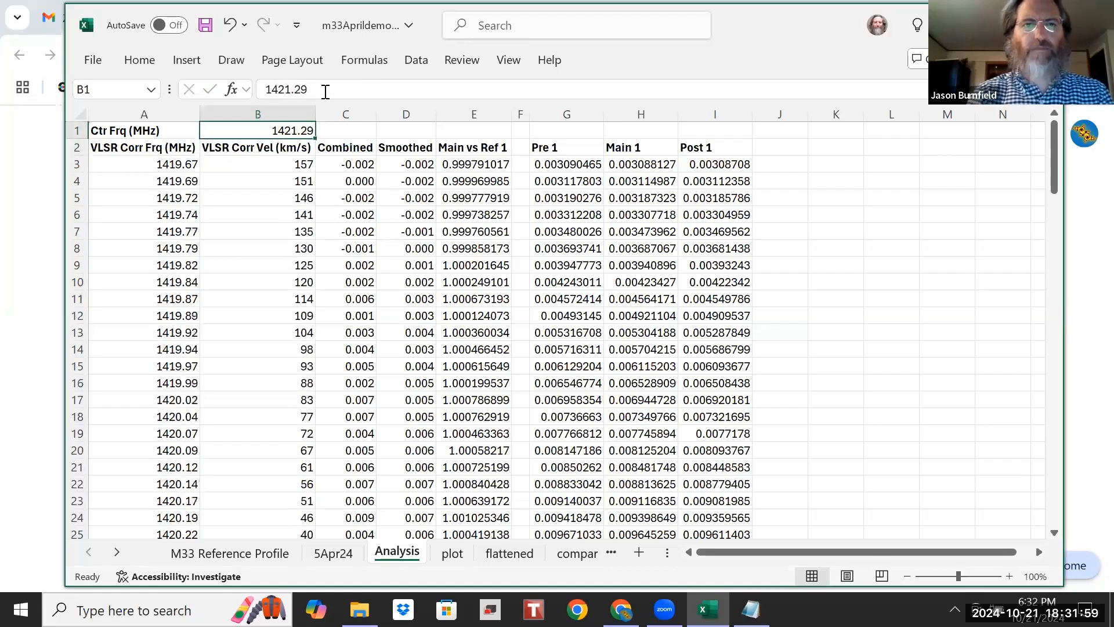
Step: Try centre frequencies of 1421.3 and 1421.35 MHz in cell B1
click(326, 92)
key(BackSpace)
key(BackSpace)
text(3)
key(Return)
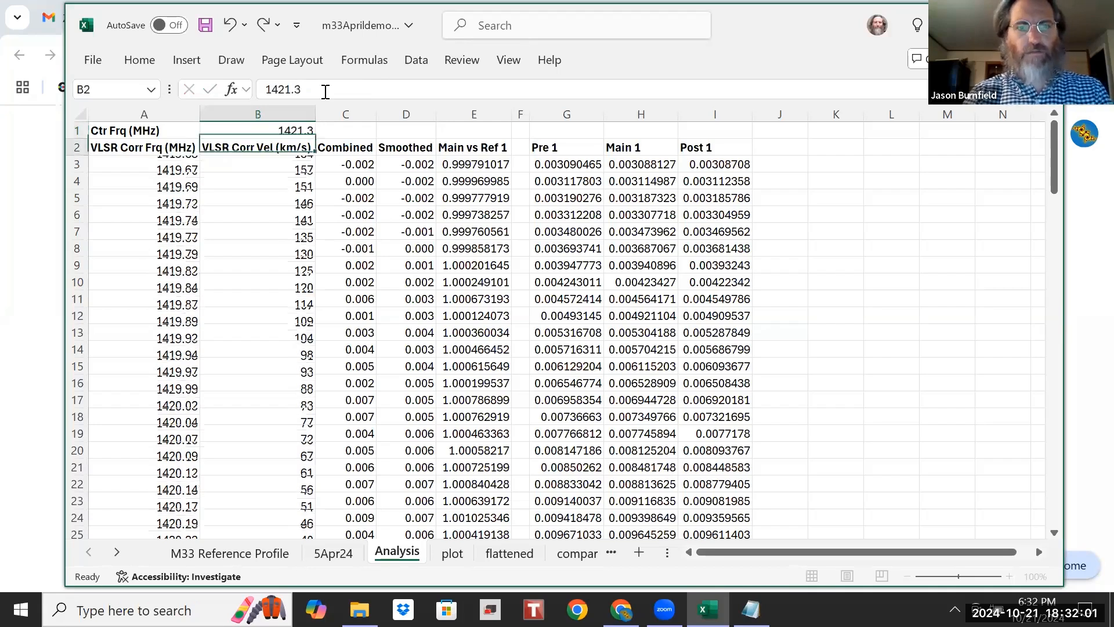
key(Up)
click(326, 92)
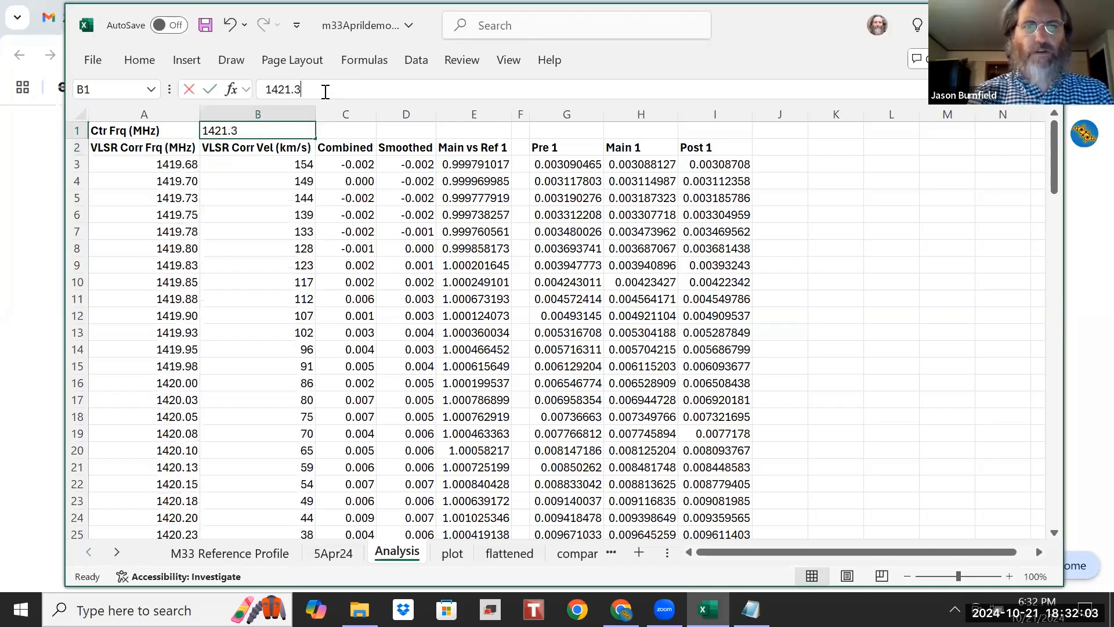
text(5)
key(Return)
key(Up)
Step: Set the centre frequency in cell B1 to 1421.31 MHz
click(326, 92)
key(BackSpace)
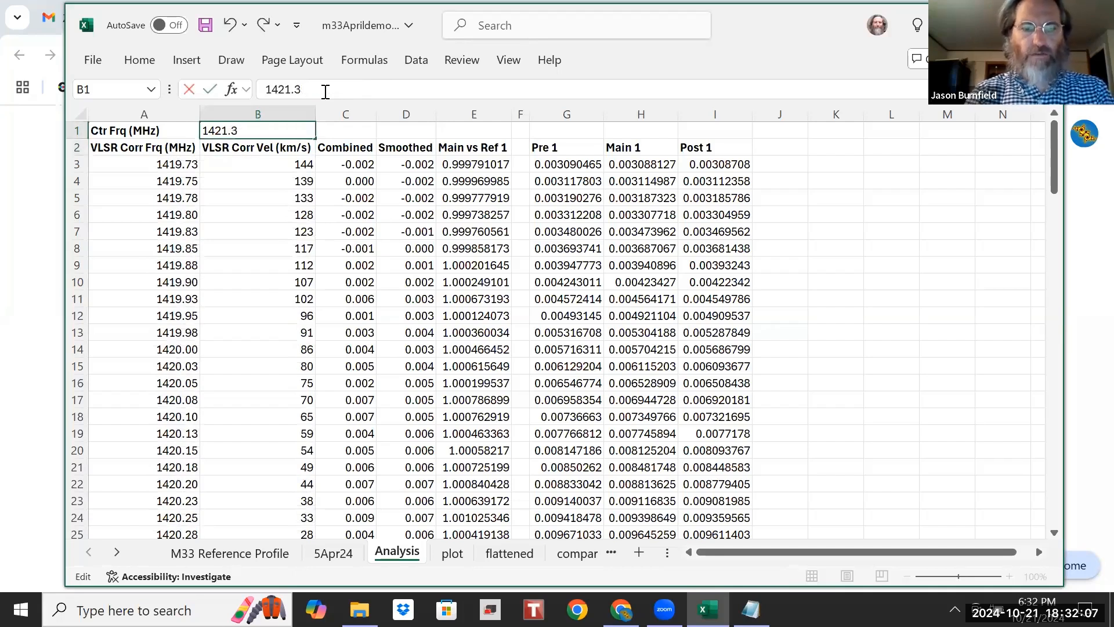
text(1)
key(Return)
key(Up)
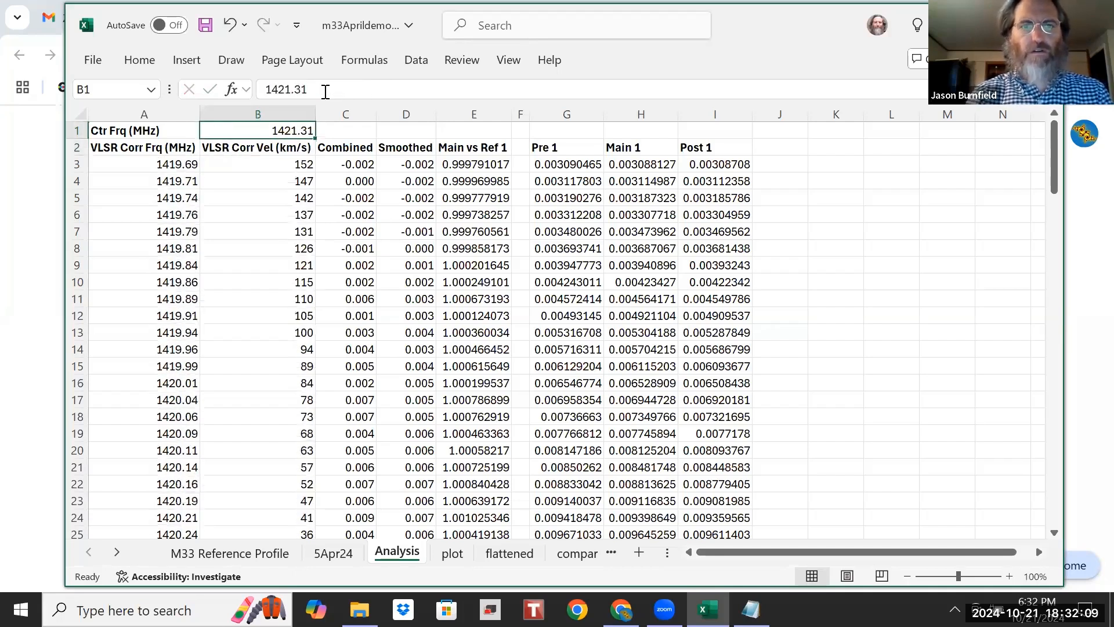
Step: Fine-tune the centre frequency in cell B1 of the Analysis sheet to 1421.305 MHz
click(325, 92)
key(BackSpace)
key(Return)
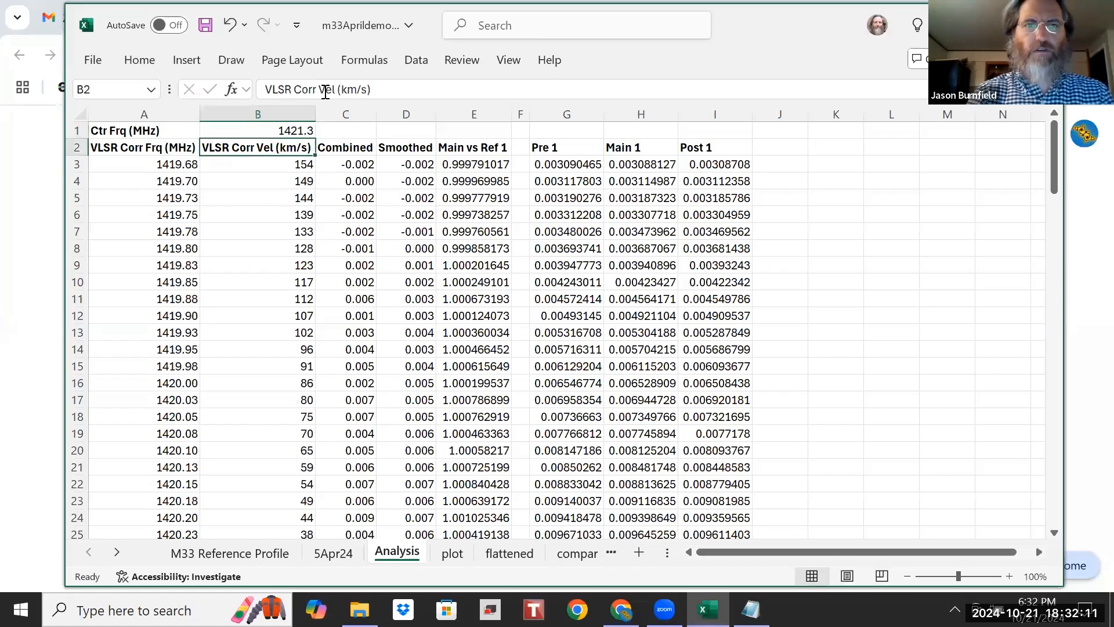
key(Up)
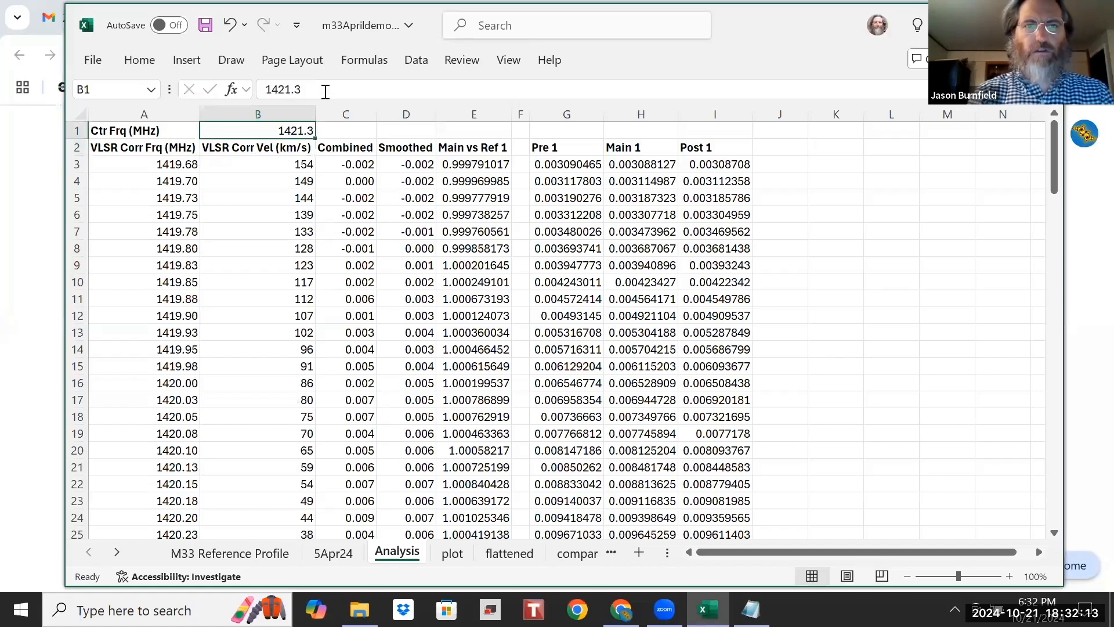
click(325, 92)
text(0)
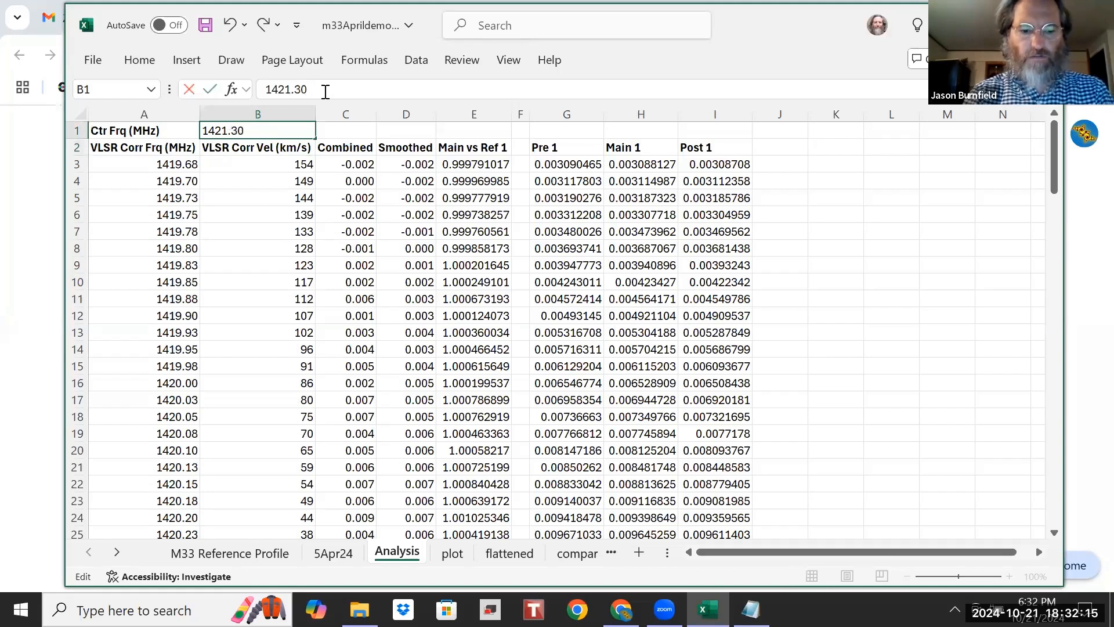
text(5)
key(Return)
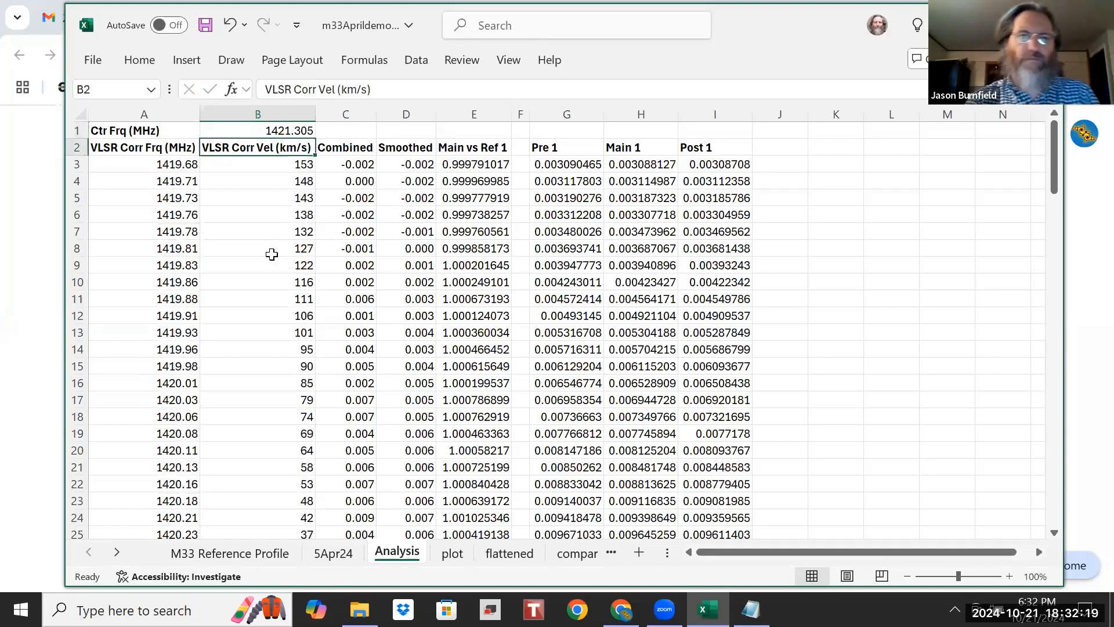
click(324, 330)
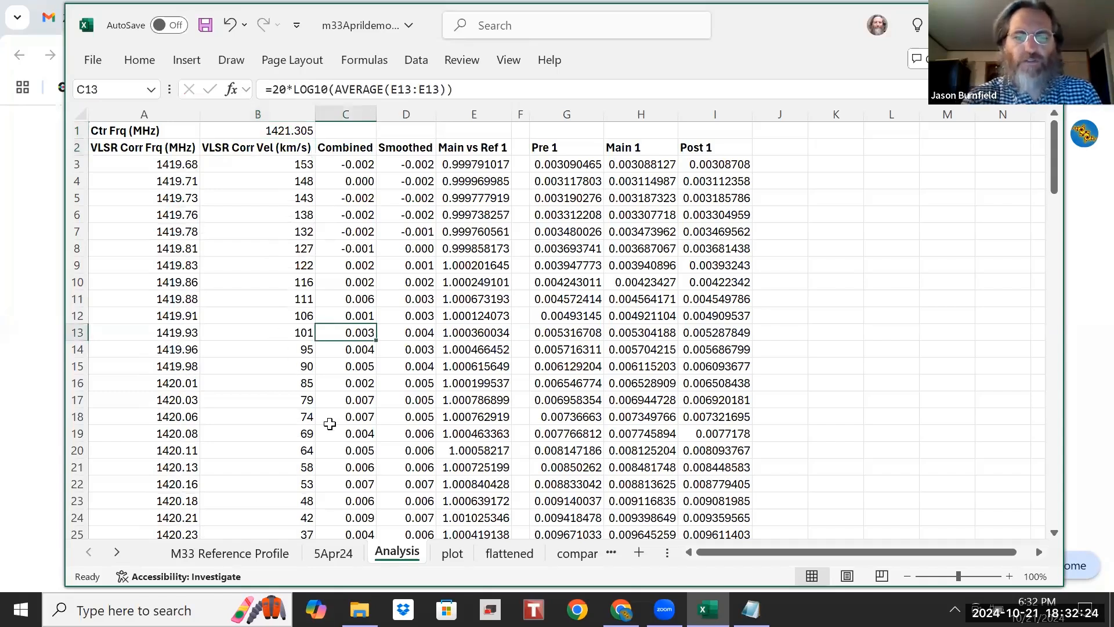
Step: Change the title of the chart on the plot sheet to "M33 Combined Drift Scans"
key(ctrl+Page_Down)
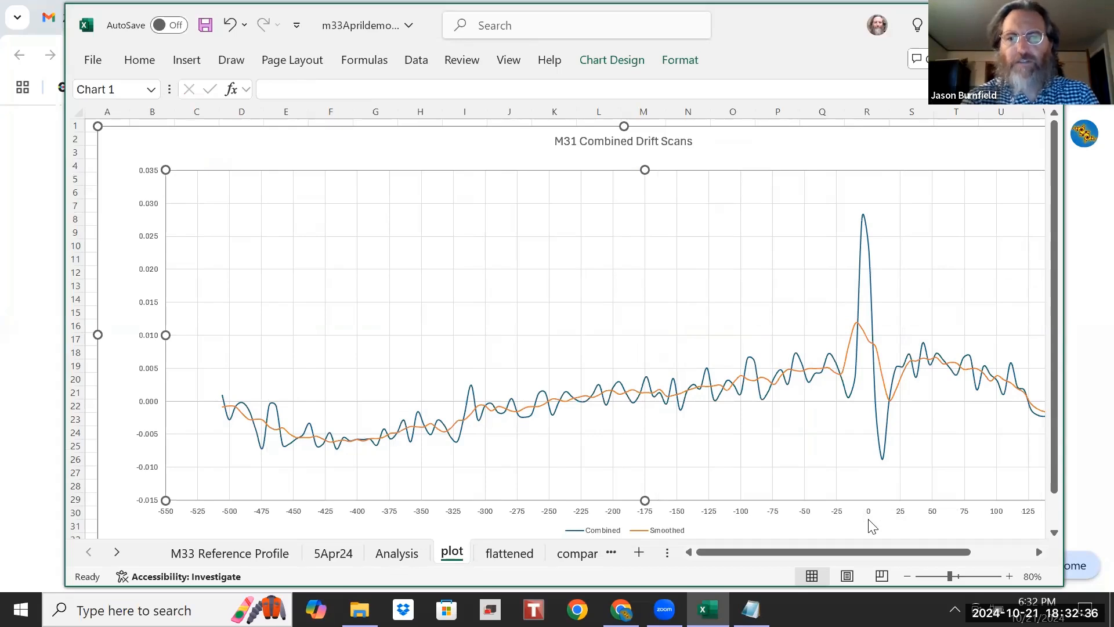
click(579, 142)
click(578, 142)
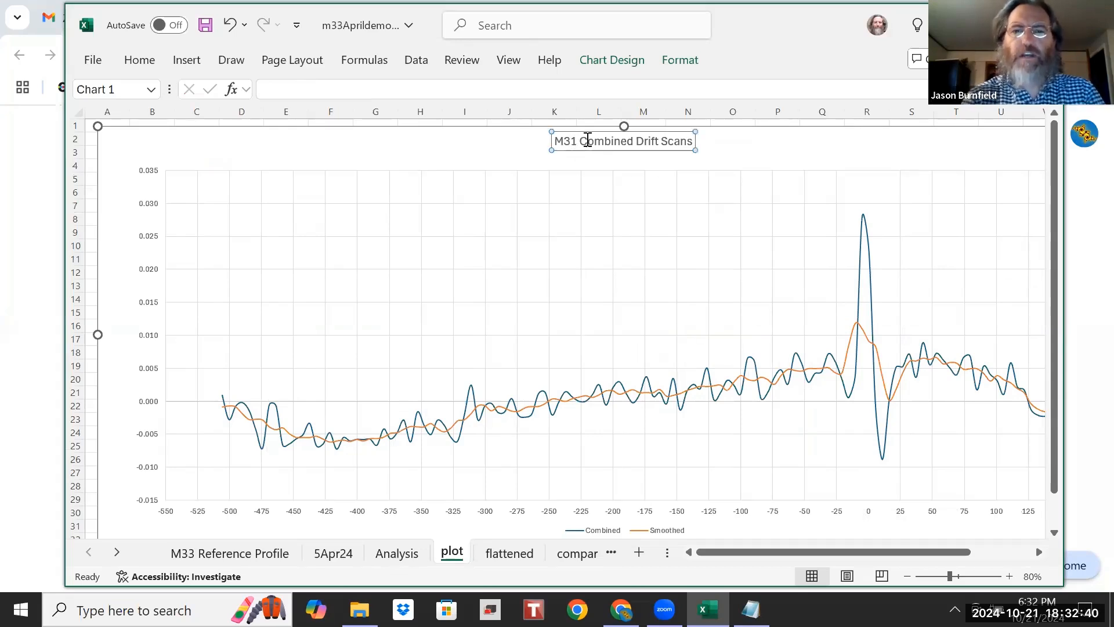
key(BackSpace)
text(3)
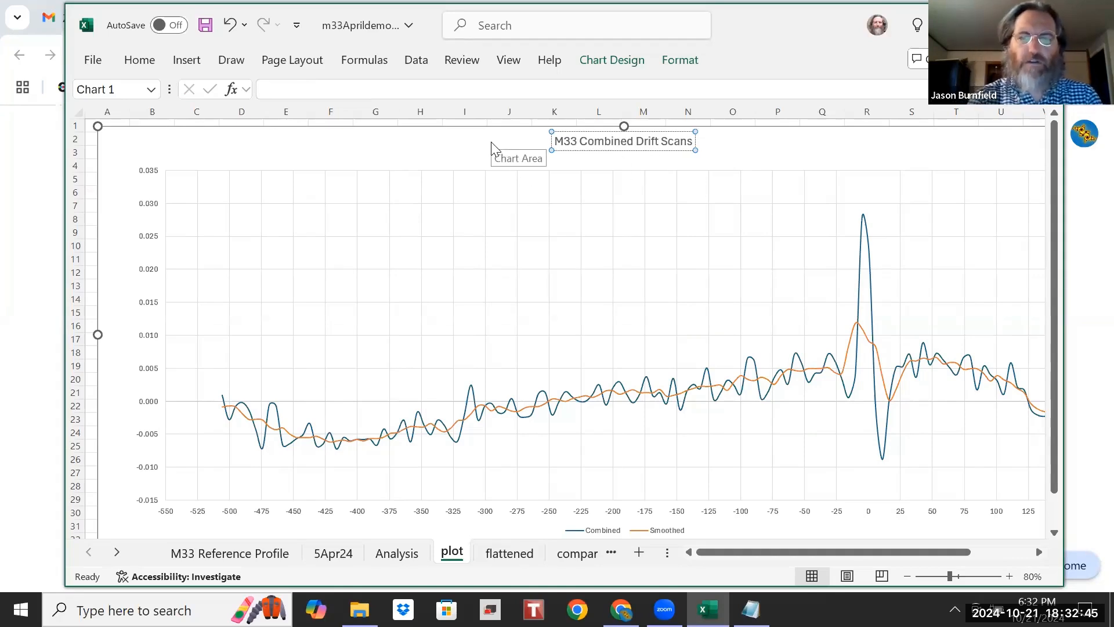
click(484, 162)
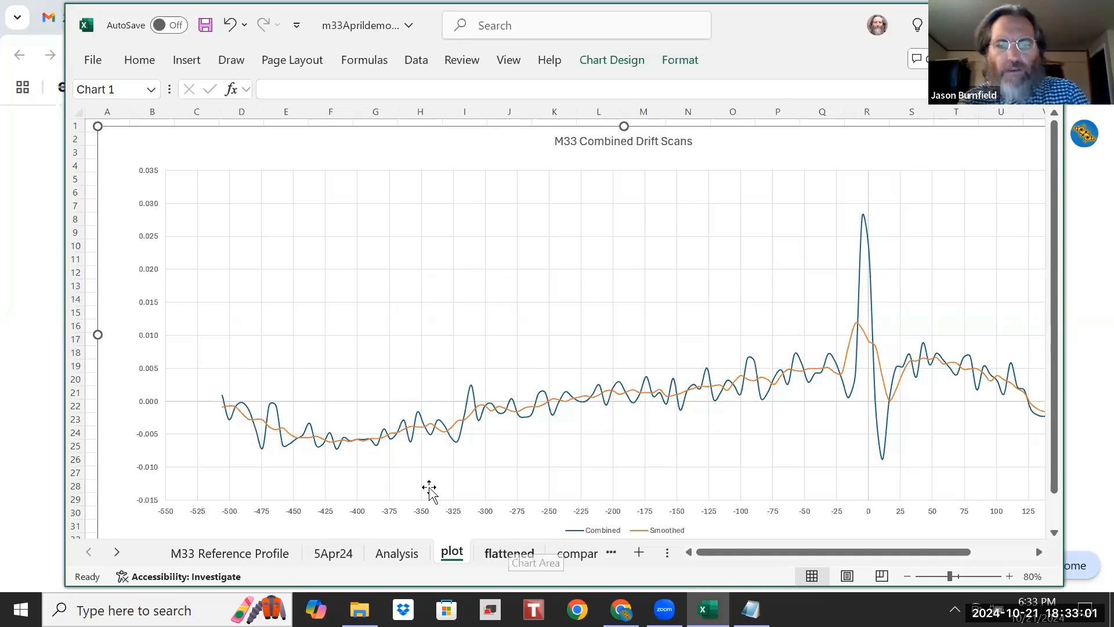
Step: Look over the charts on the flattened and compare sheets and return to the 5Apr24 sheet
key(ctrl+Page_Down)
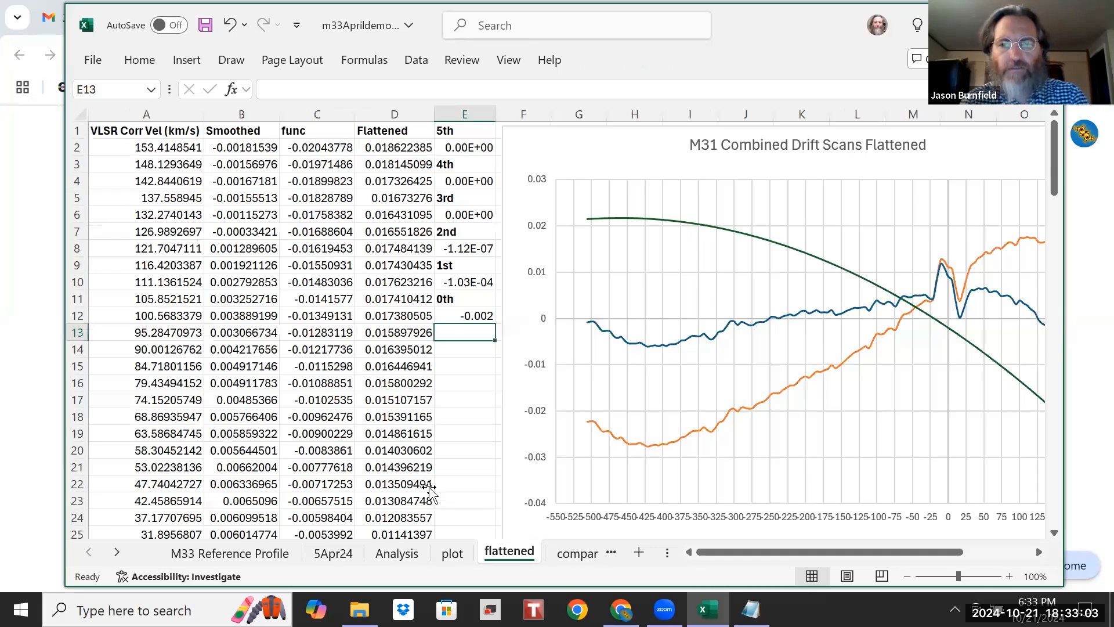
key(ctrl+Page_Down)
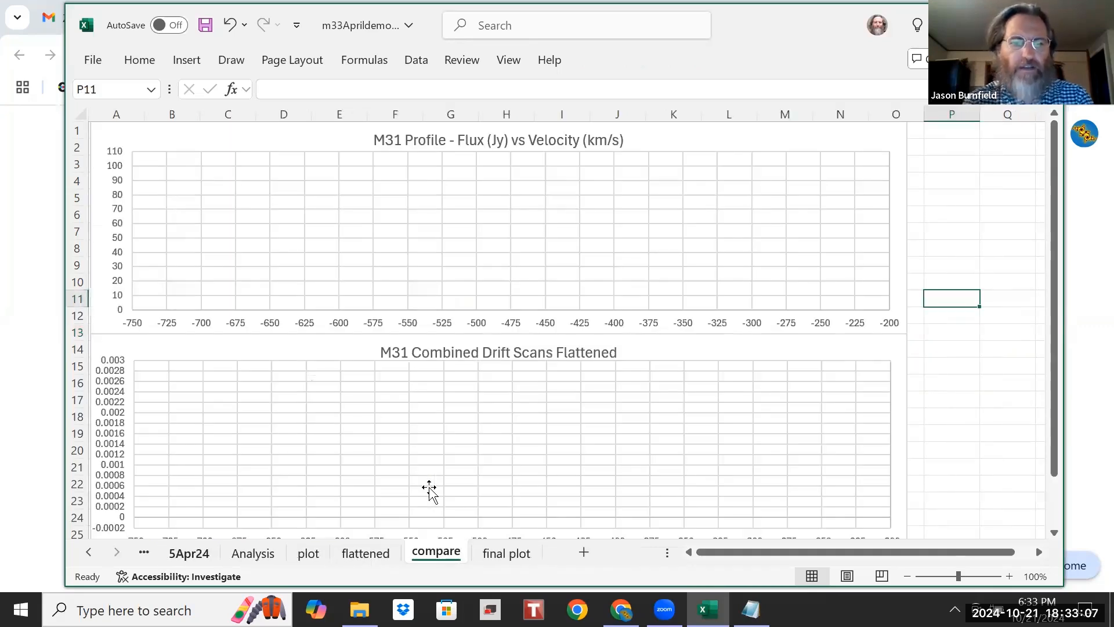
key(ctrl+Page_Up)
key(ctrl+Page_Up)
key(ctrl+Page_Up)
key(ctrl+Page_Up)
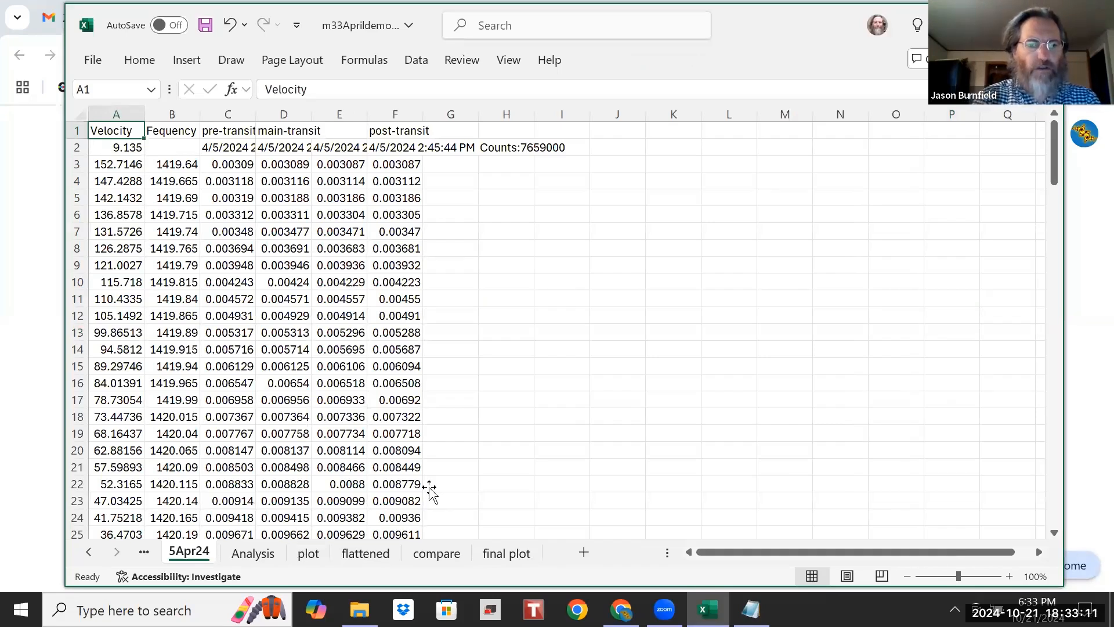
Step: Add a new worksheet directly after 5Apr24 and name it 6Apr24
right_click(200, 556)
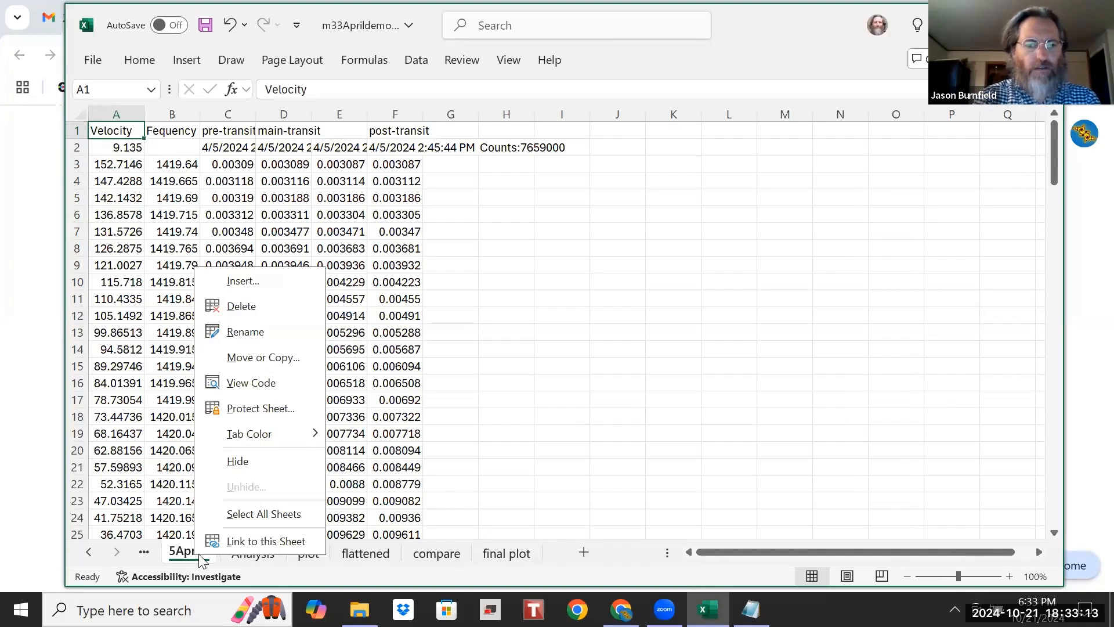
click(145, 559)
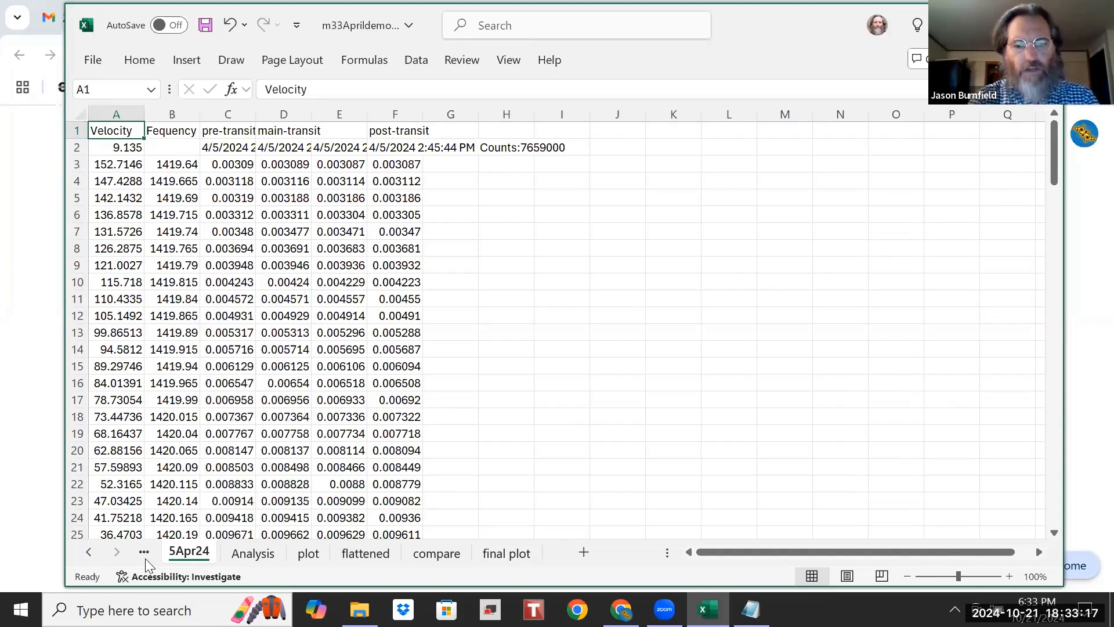
click(583, 553)
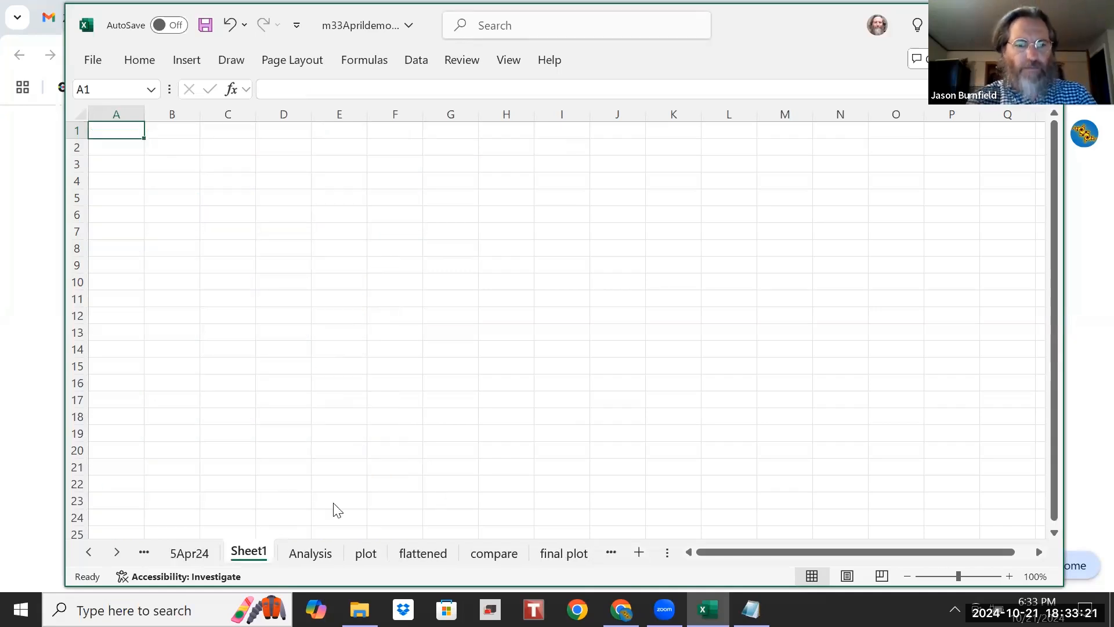
right_click(250, 553)
click(307, 340)
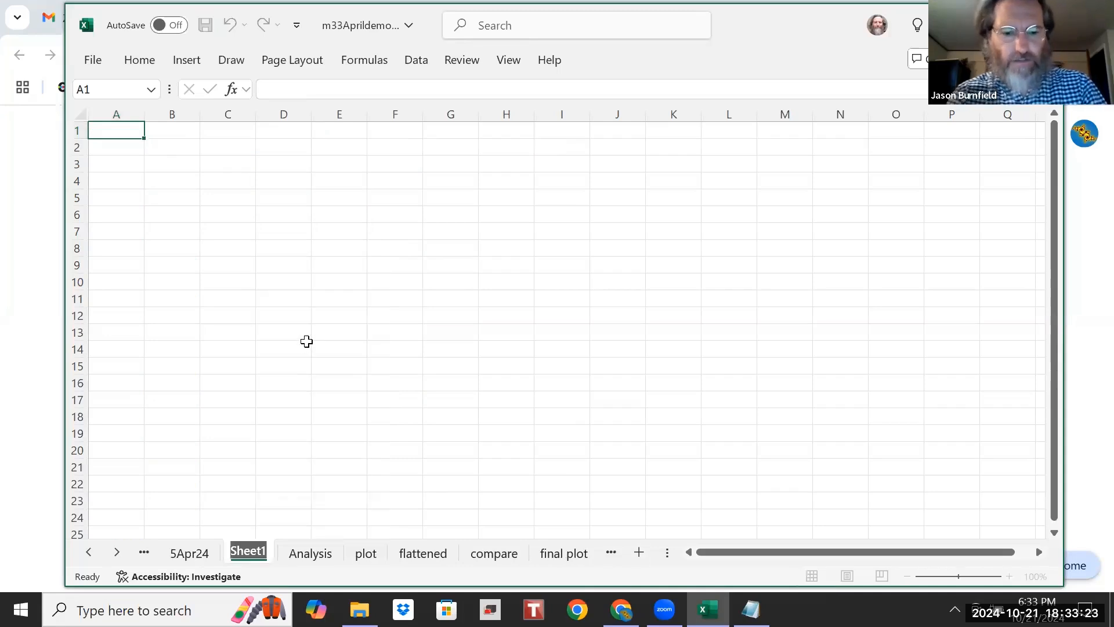
text(6Ap)
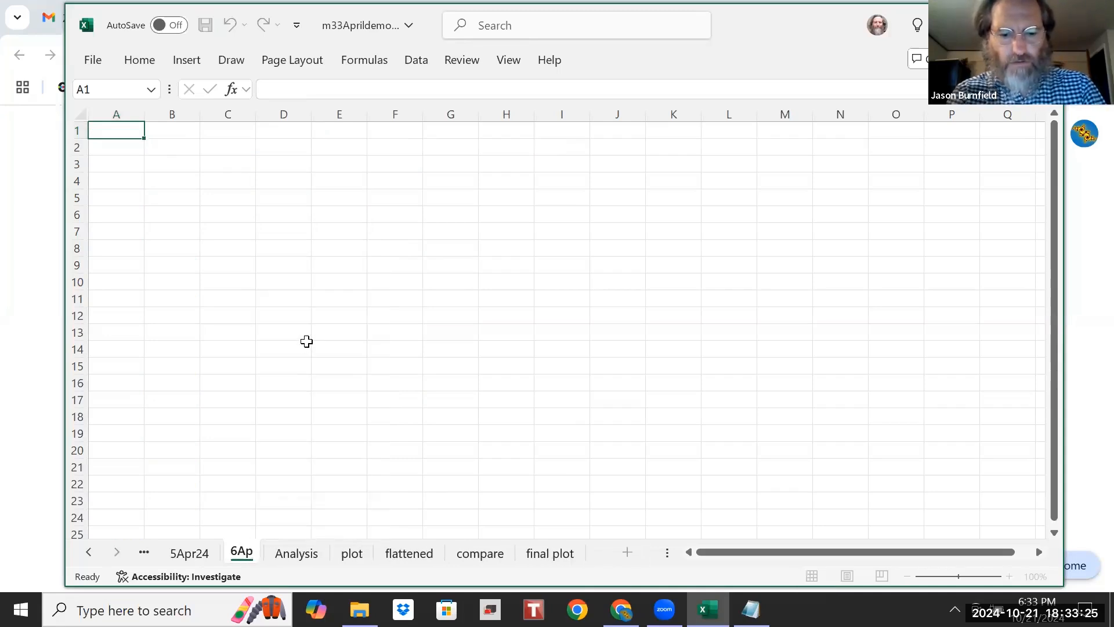
text(r24)
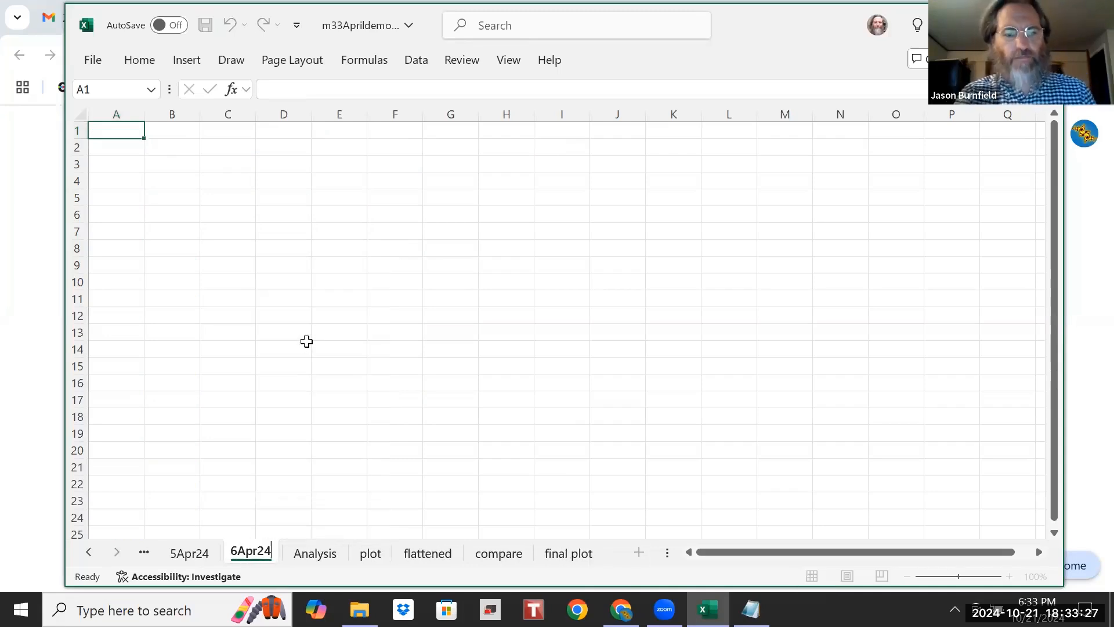
click(230, 402)
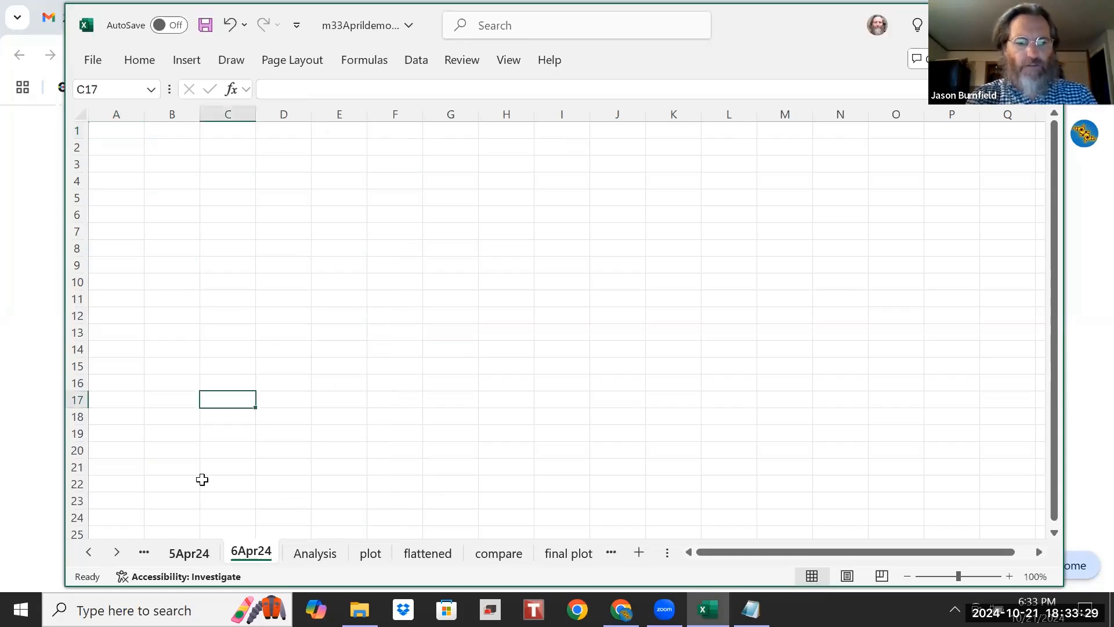
Step: Copy the range A1:F3 from the 5Apr24 sheet and paste it at cell A1 of the 6Apr24 sheet
click(189, 553)
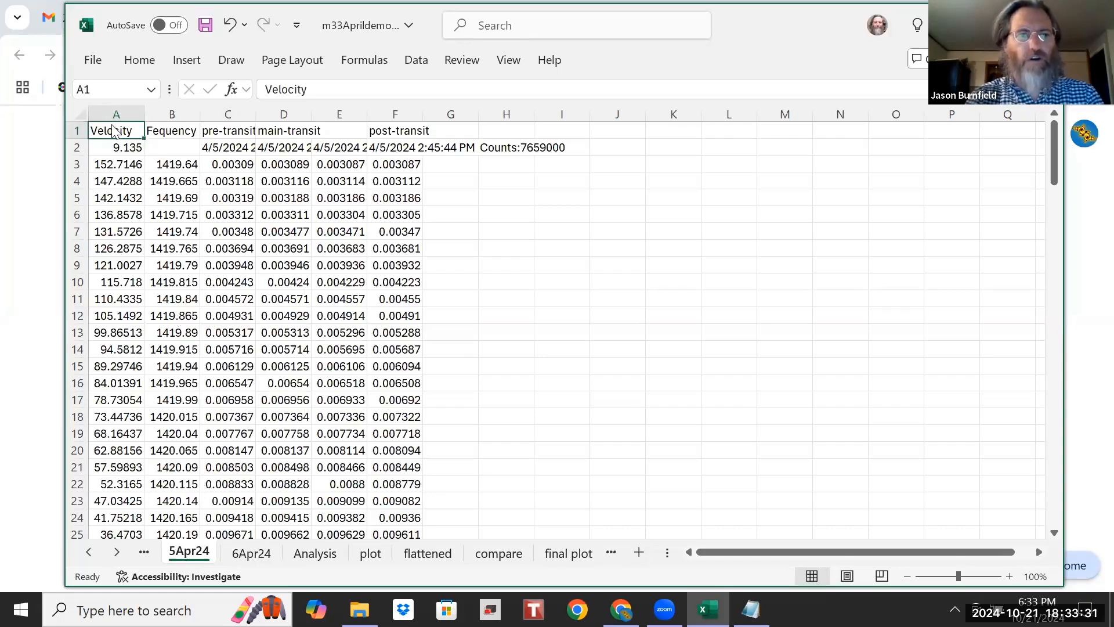
drag(214, 157, 412, 163)
drag(413, 164, 412, 163)
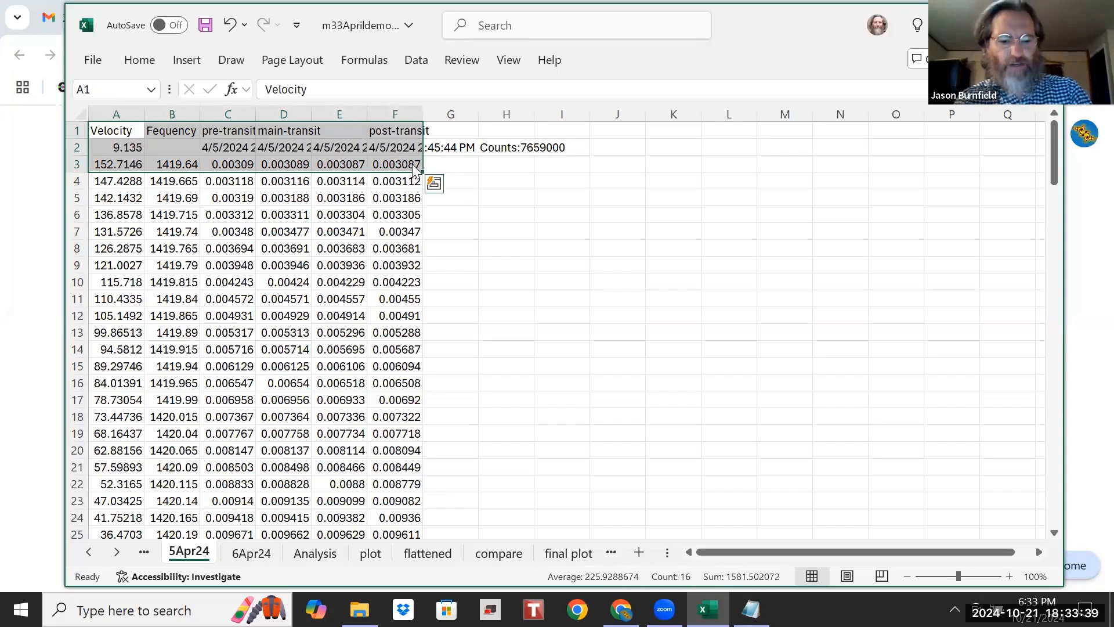
key(ctrl+c)
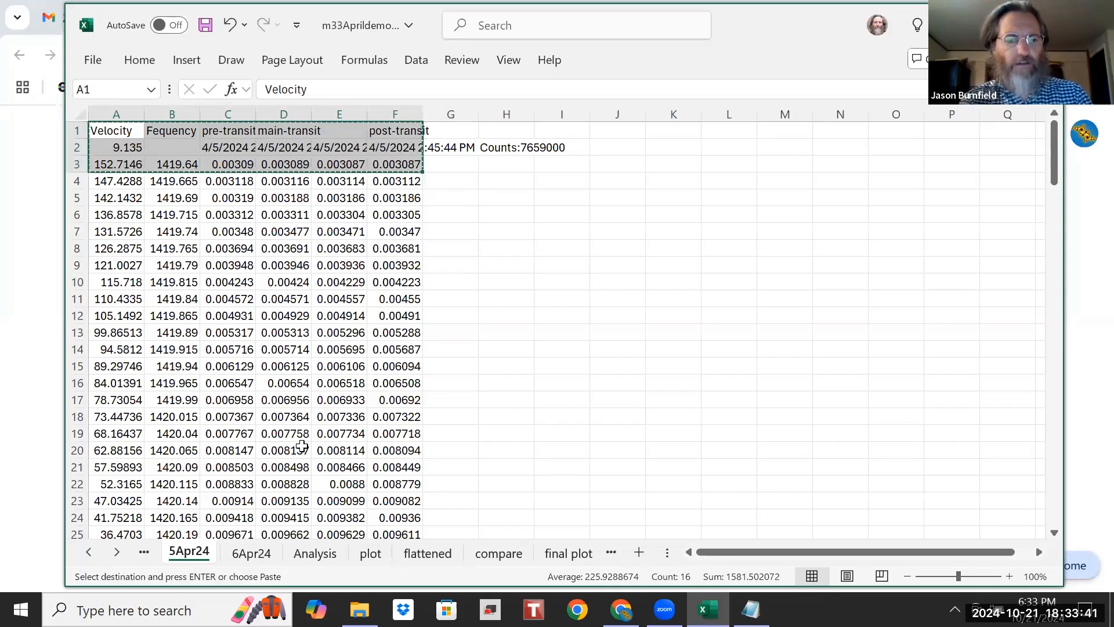
key(ctrl+Page_Down)
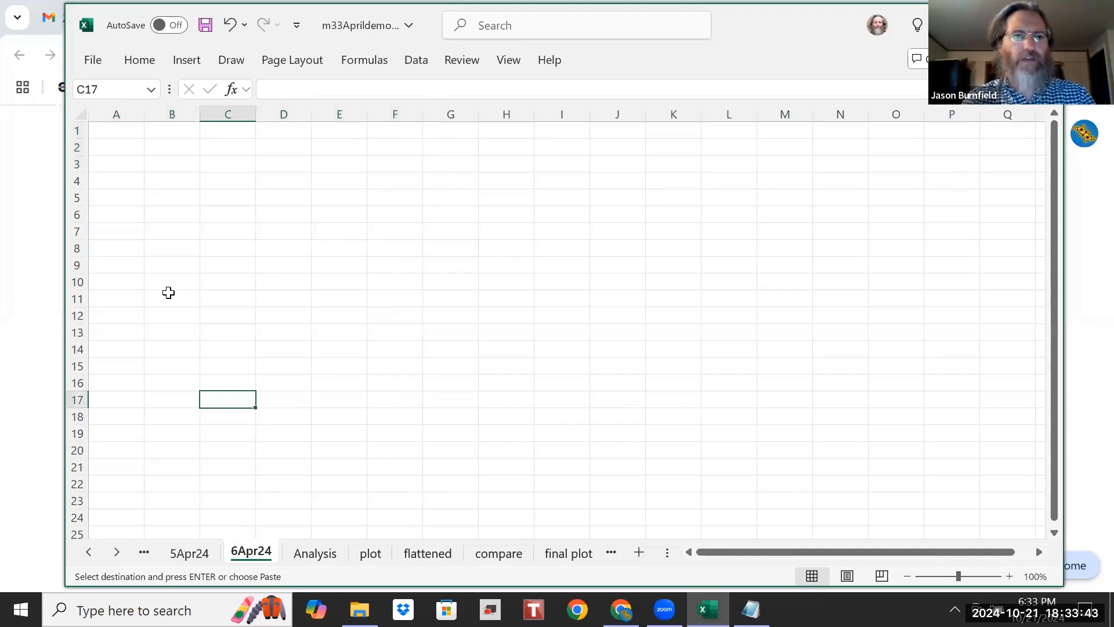
click(130, 135)
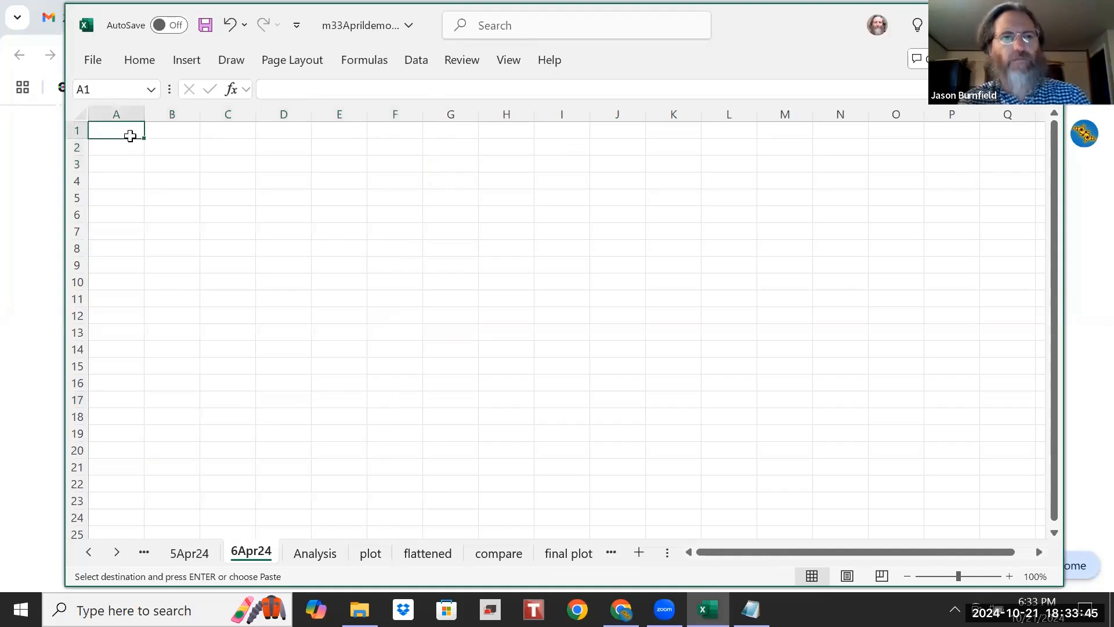
key(ctrl+v)
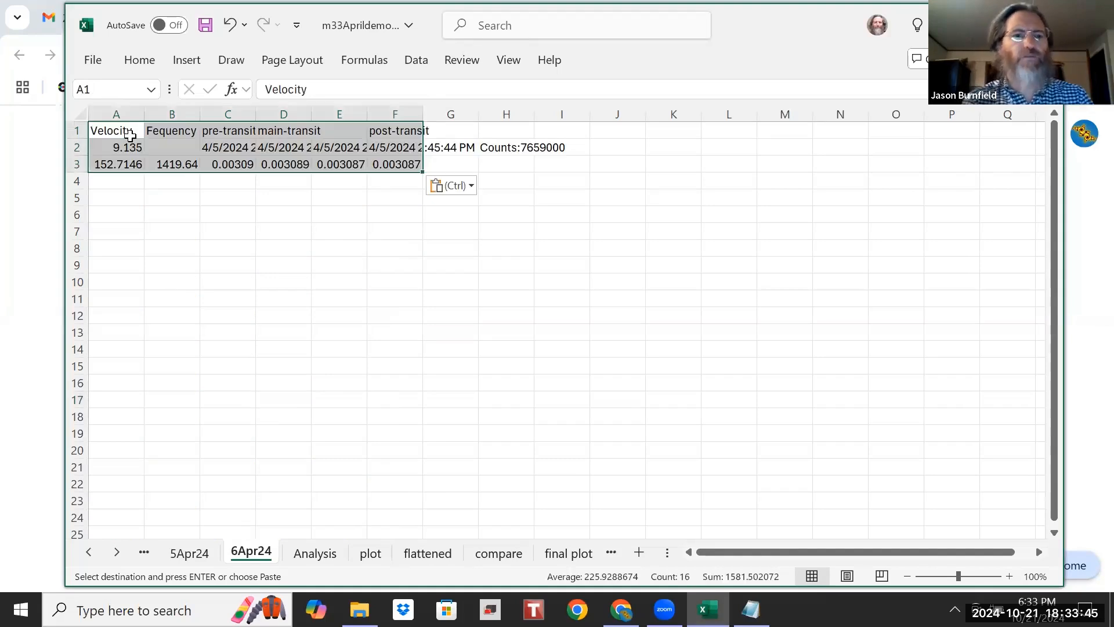
Step: Clear the copied 5 April data from row 2 and row 3, columns B to F, of the 6Apr24 sheet and select cell B2
click(178, 153)
drag(199, 157, 425, 190)
click(192, 247)
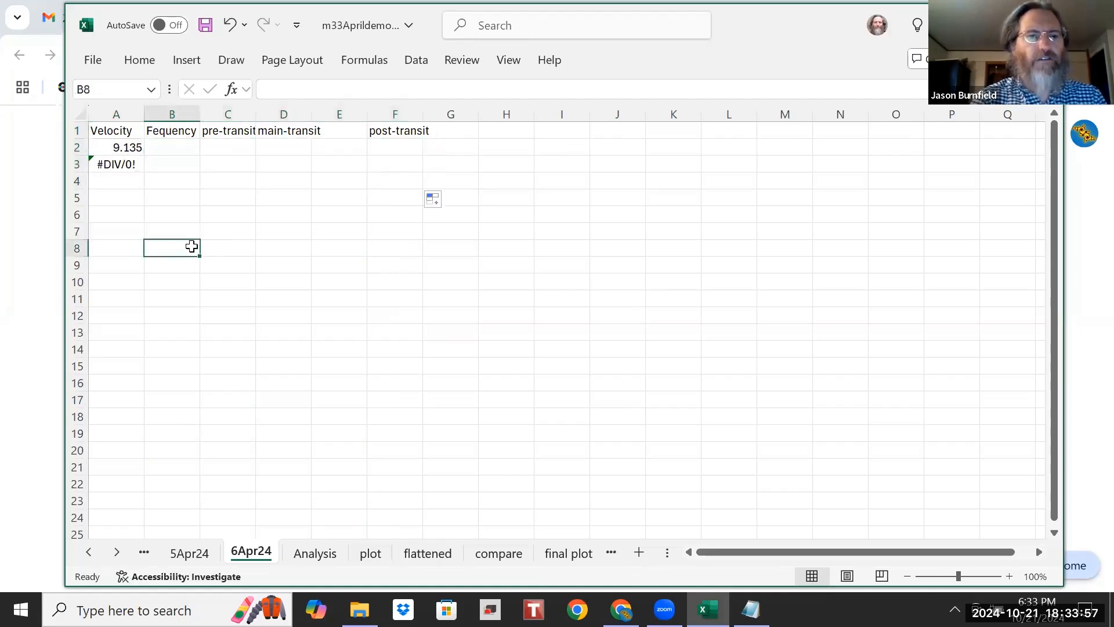
click(189, 146)
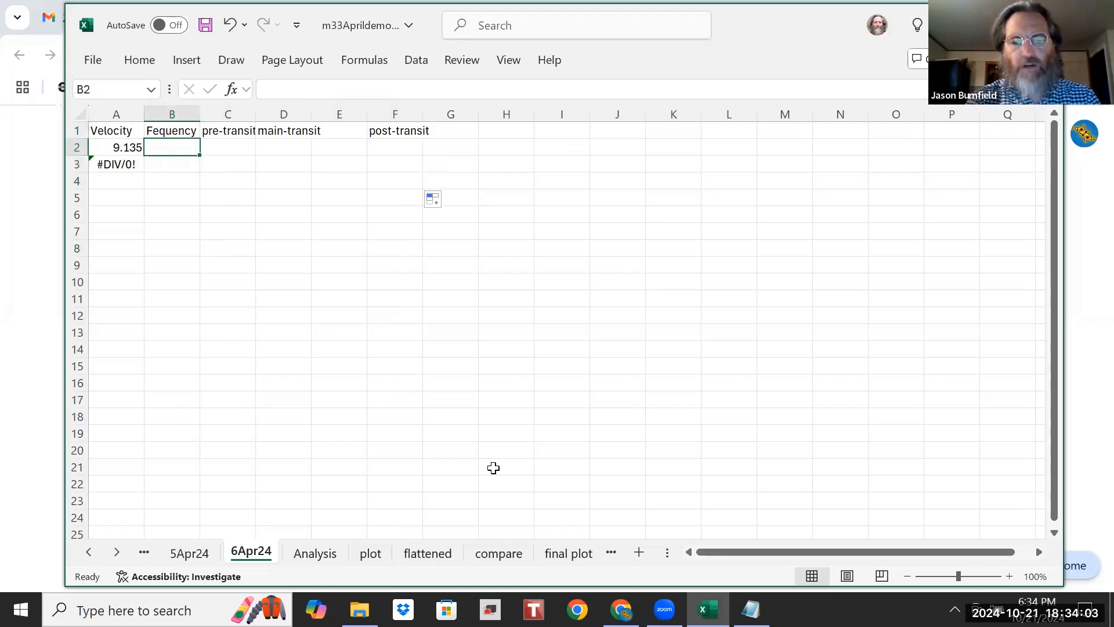
Step: Close the 5apr24_0007.txt scan in Notepad and open 6apr24_0008.txt from the M33 folder in File Explorer
key(alt+Tab)
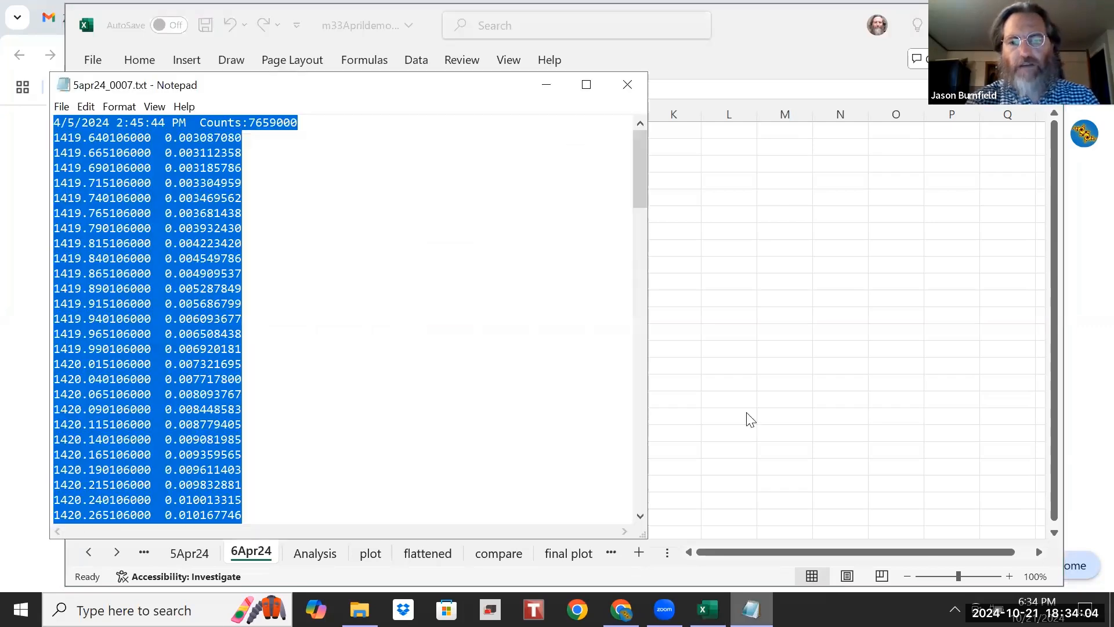
click(631, 93)
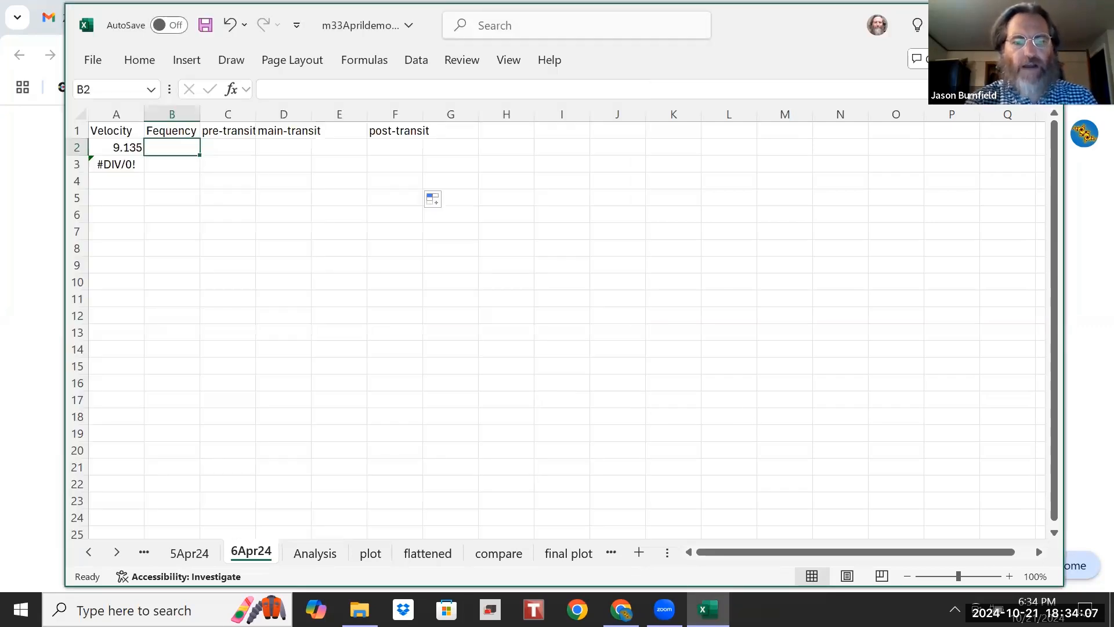
key(alt+Tab)
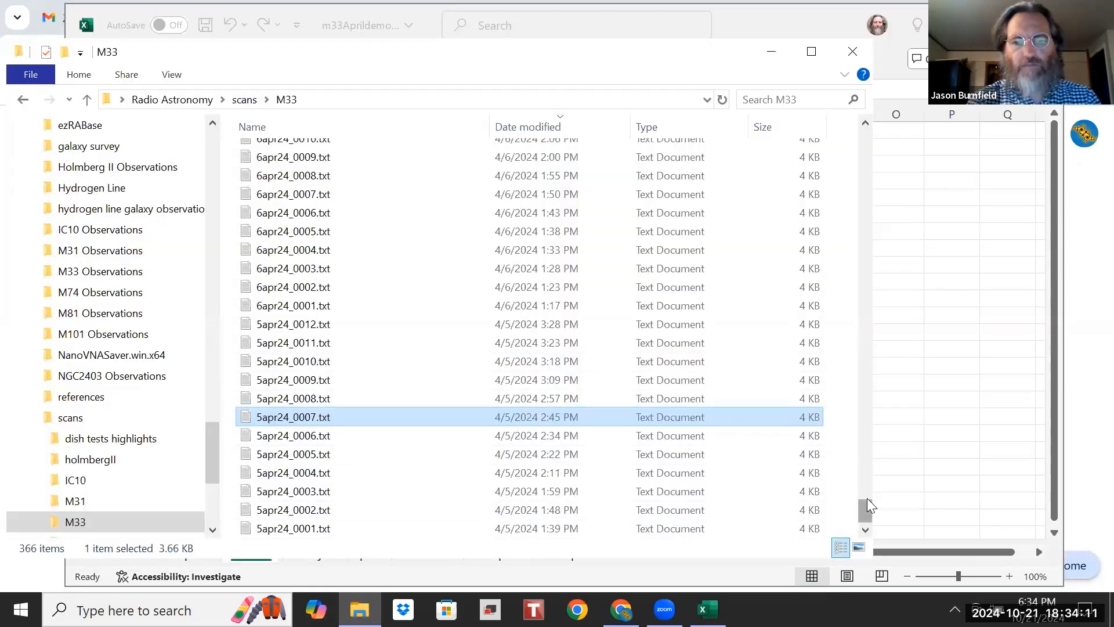
drag(868, 498, 864, 491)
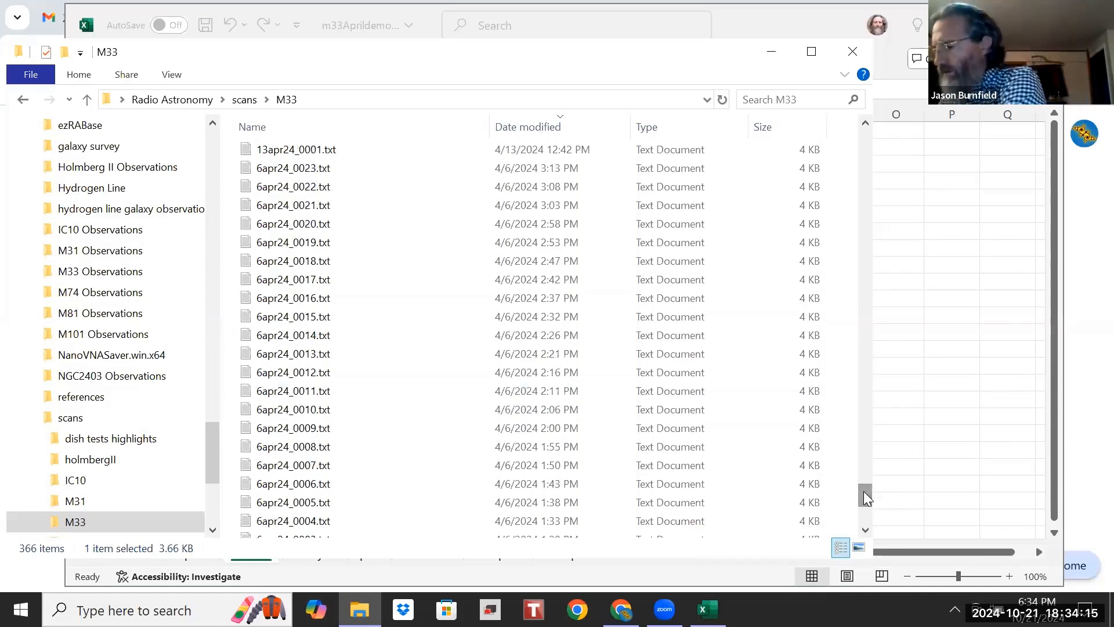
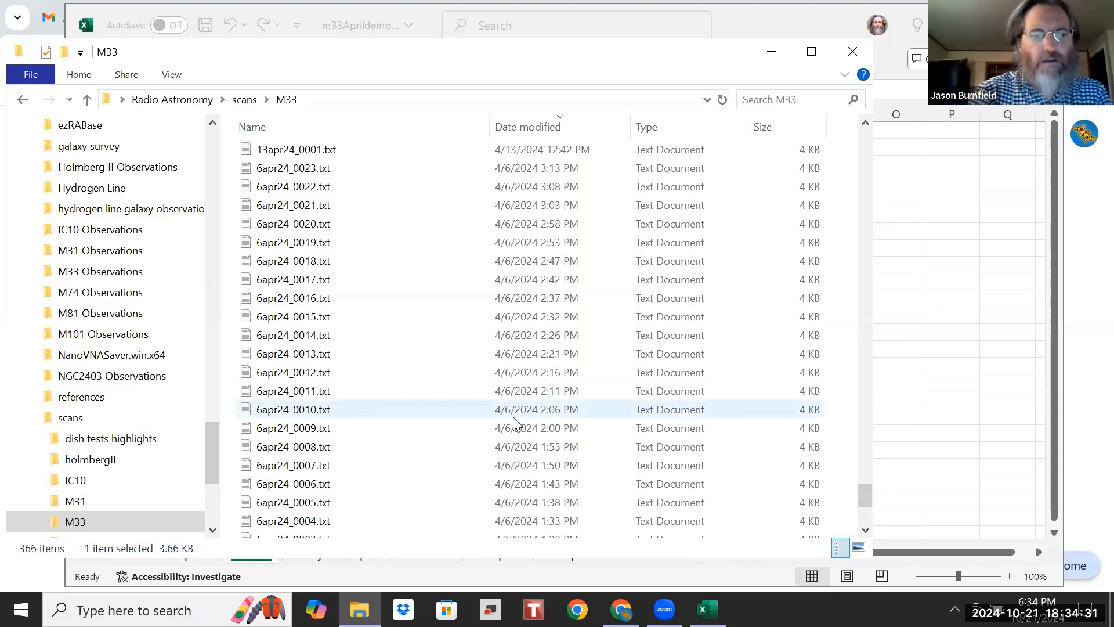
double_click(368, 451)
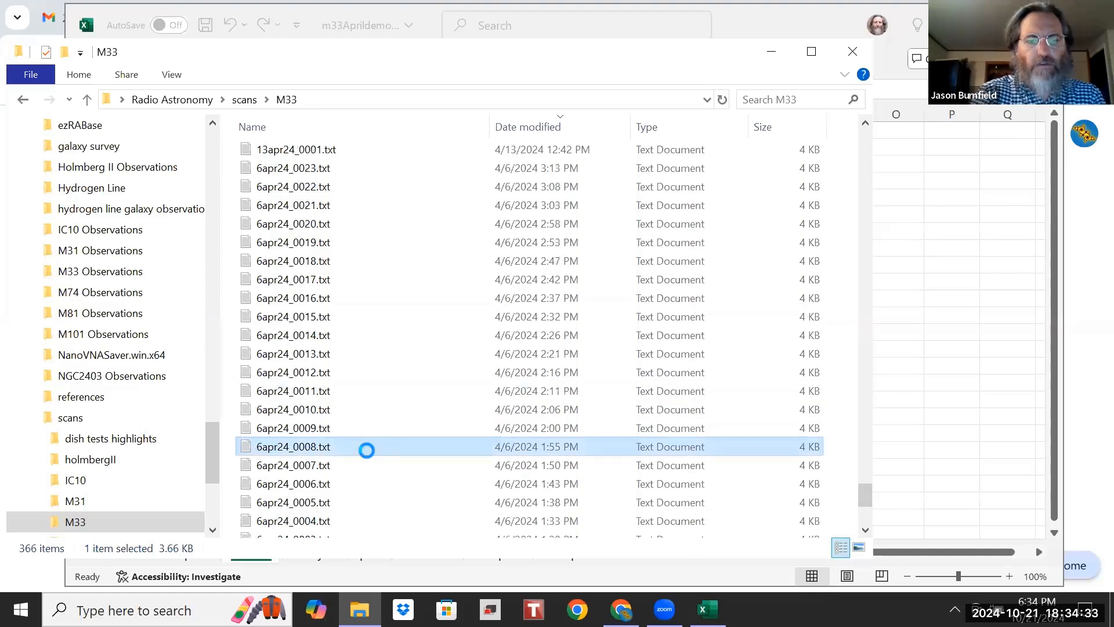
click(546, 85)
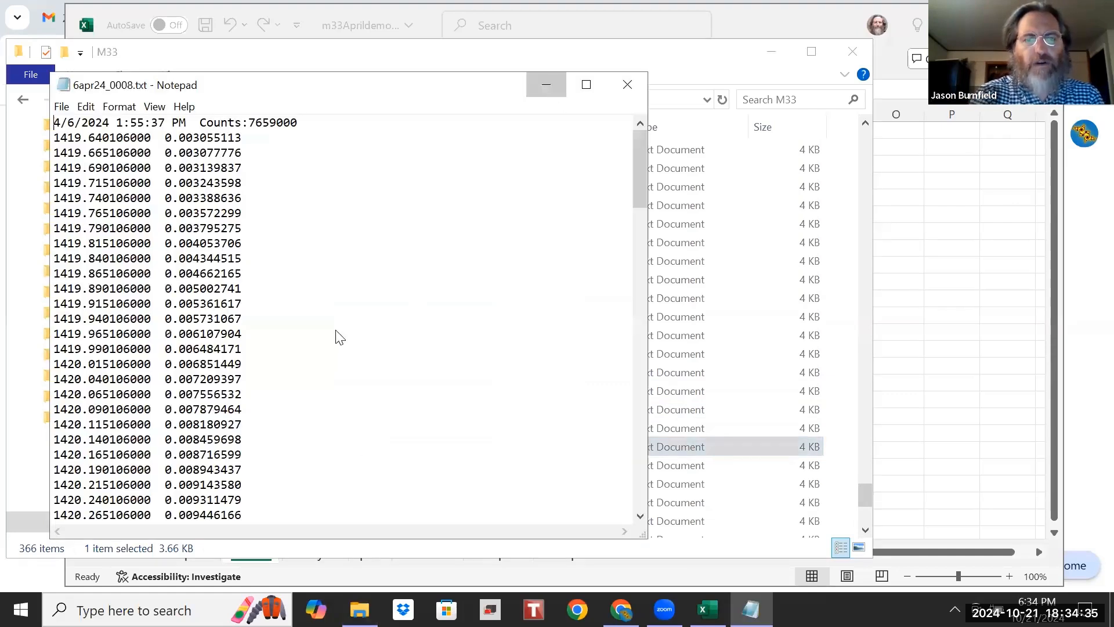
Step: Open the scan files 6apr24_0009.txt and 6apr24_0010.txt from the M33 folder as well
click(325, 431)
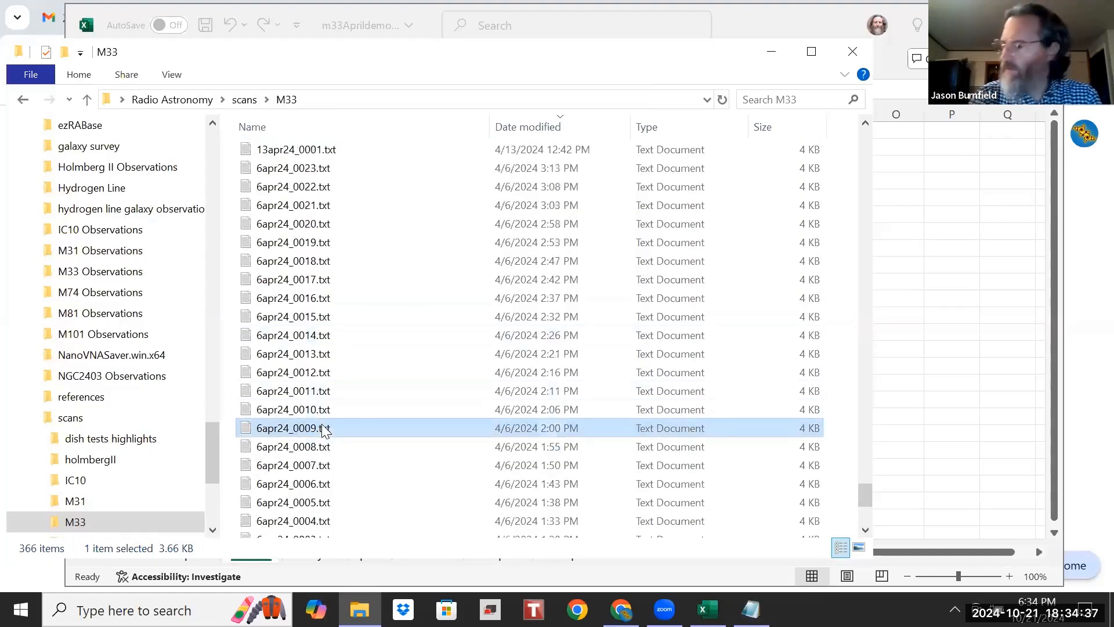
double_click(325, 430)
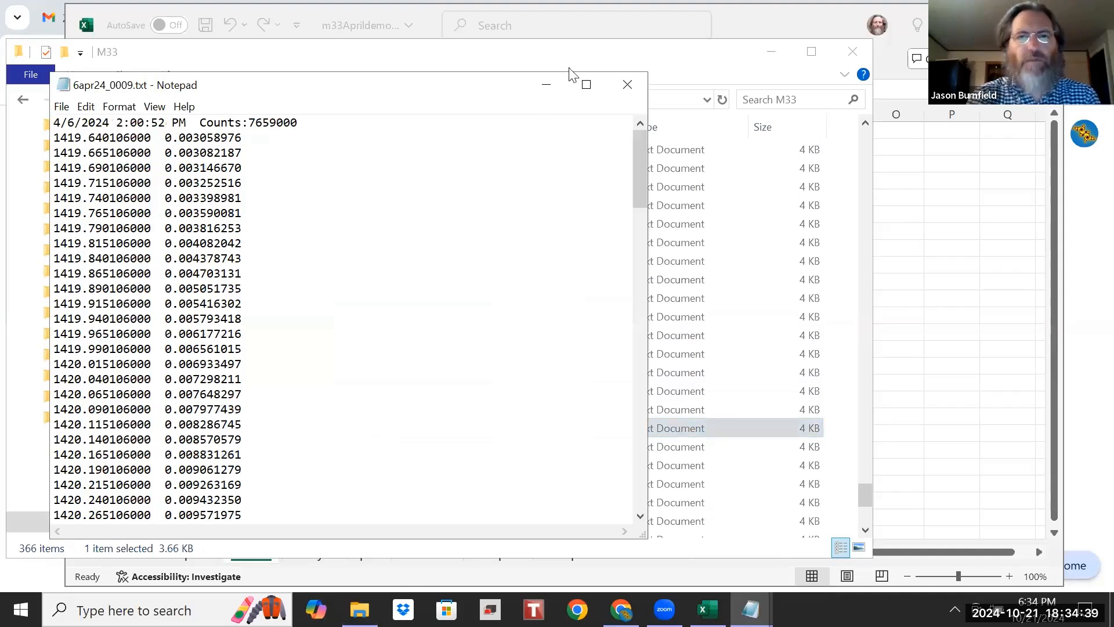
click(546, 85)
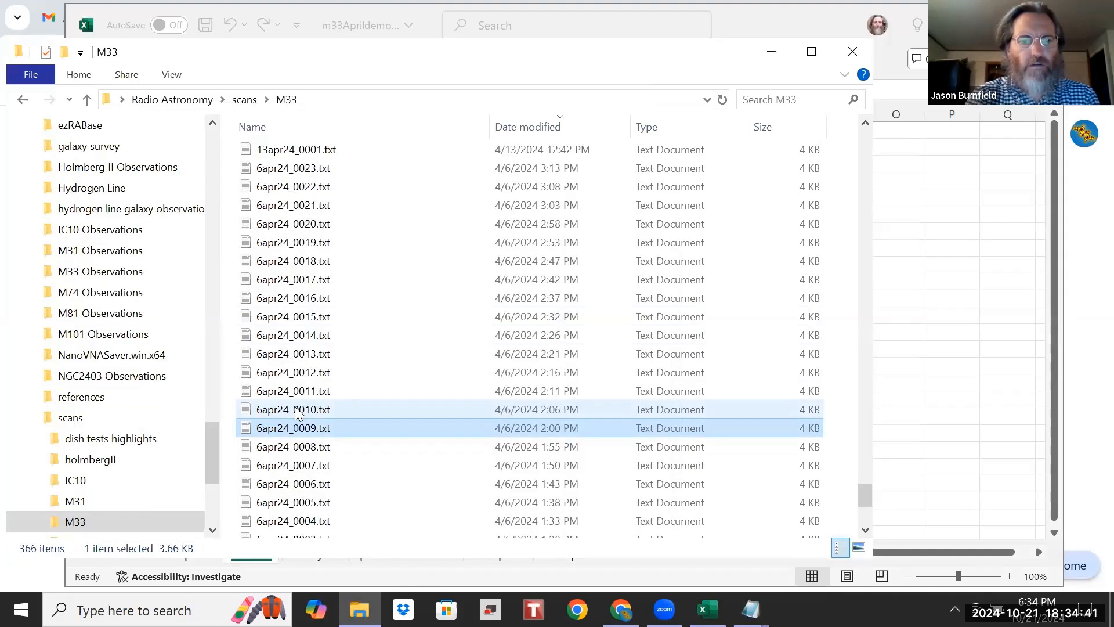
click(295, 409)
double_click(296, 409)
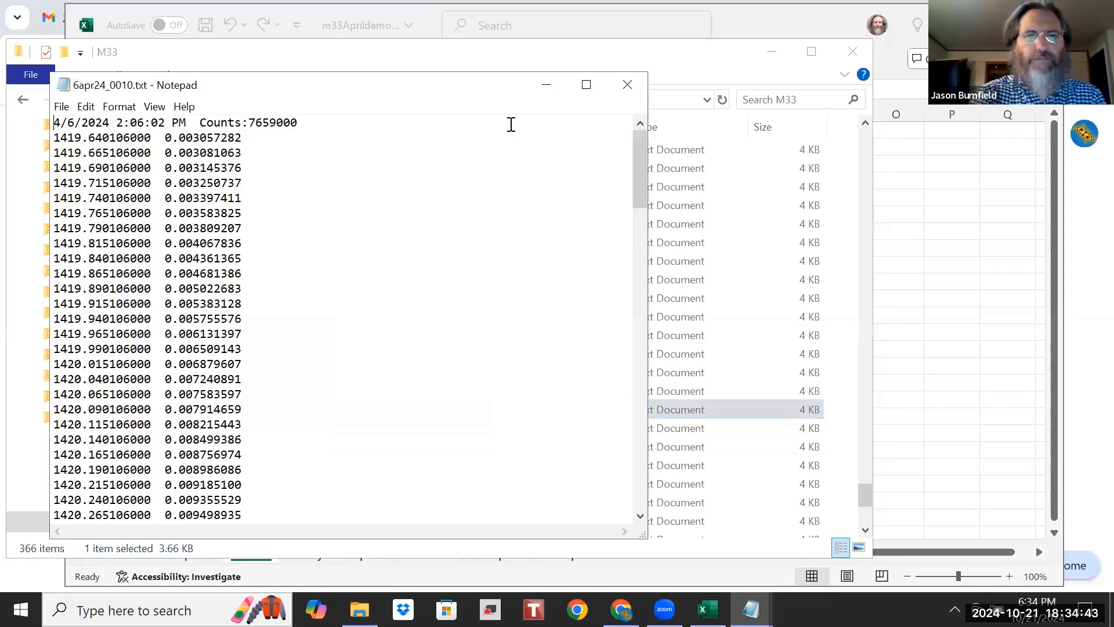
click(546, 88)
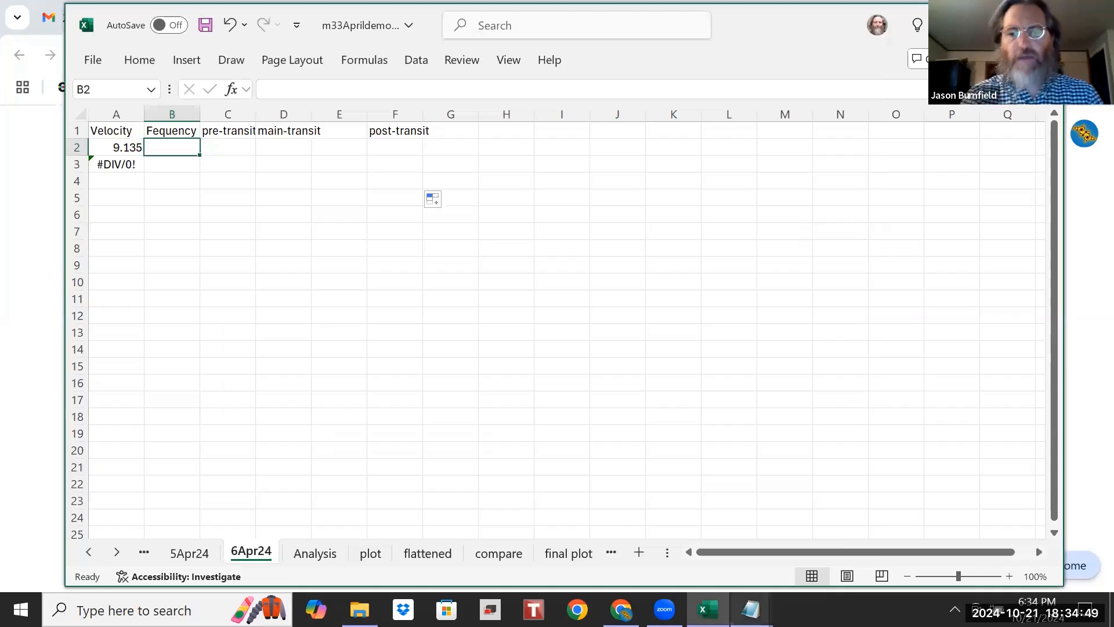
Step: Copy the entire contents of 6apr24_0008.txt from Notepad and paste them at cell B2 of the 6Apr24 sheet
click(751, 610)
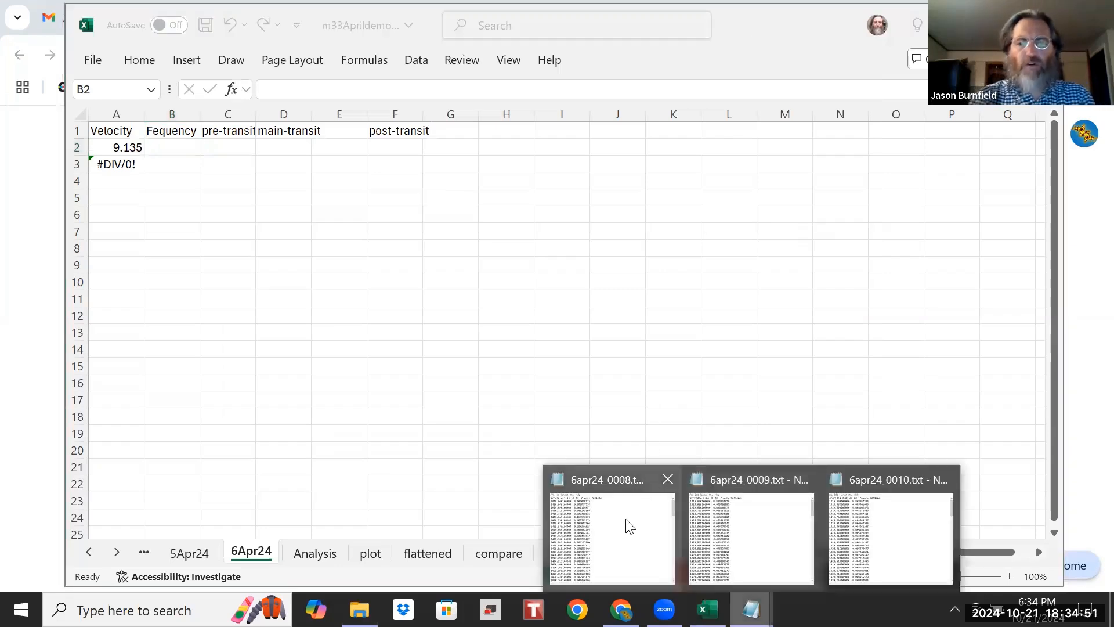
click(630, 526)
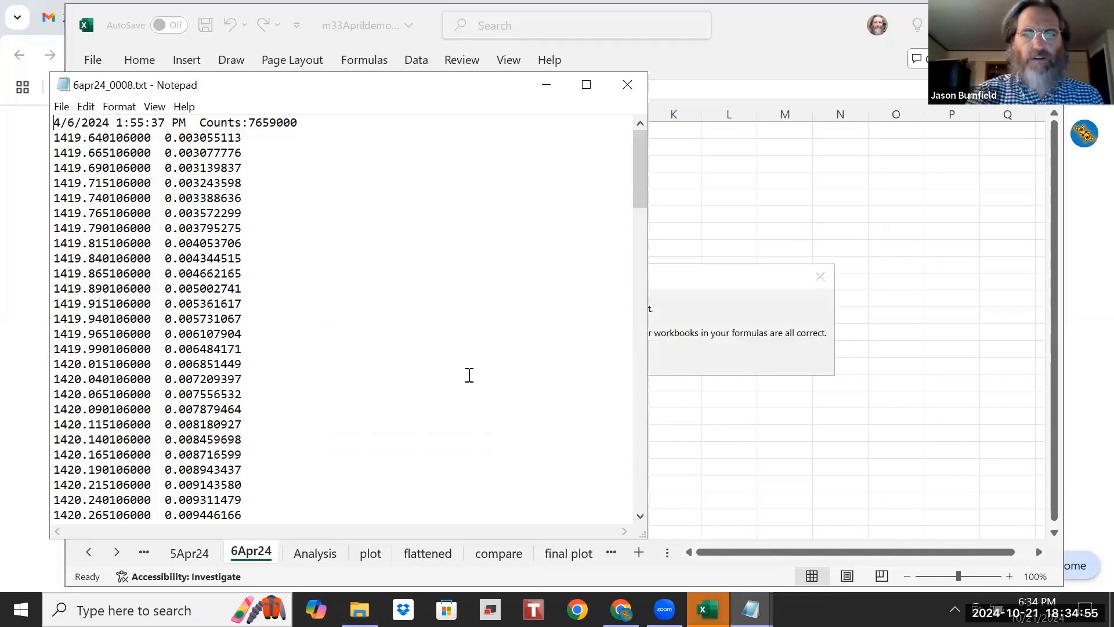
click(690, 281)
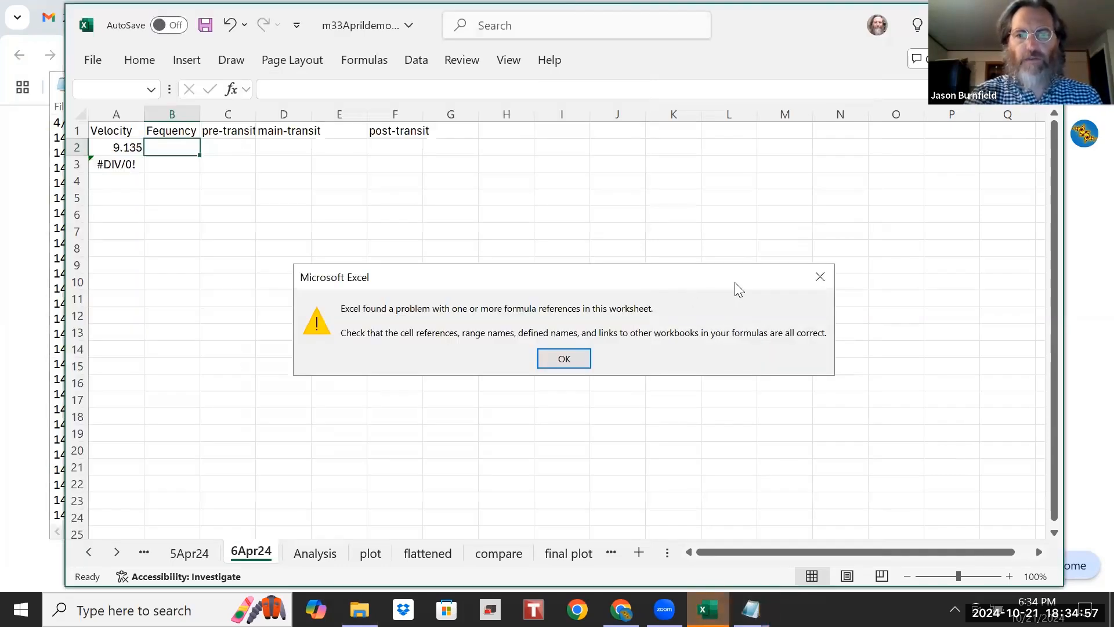
click(820, 277)
click(751, 609)
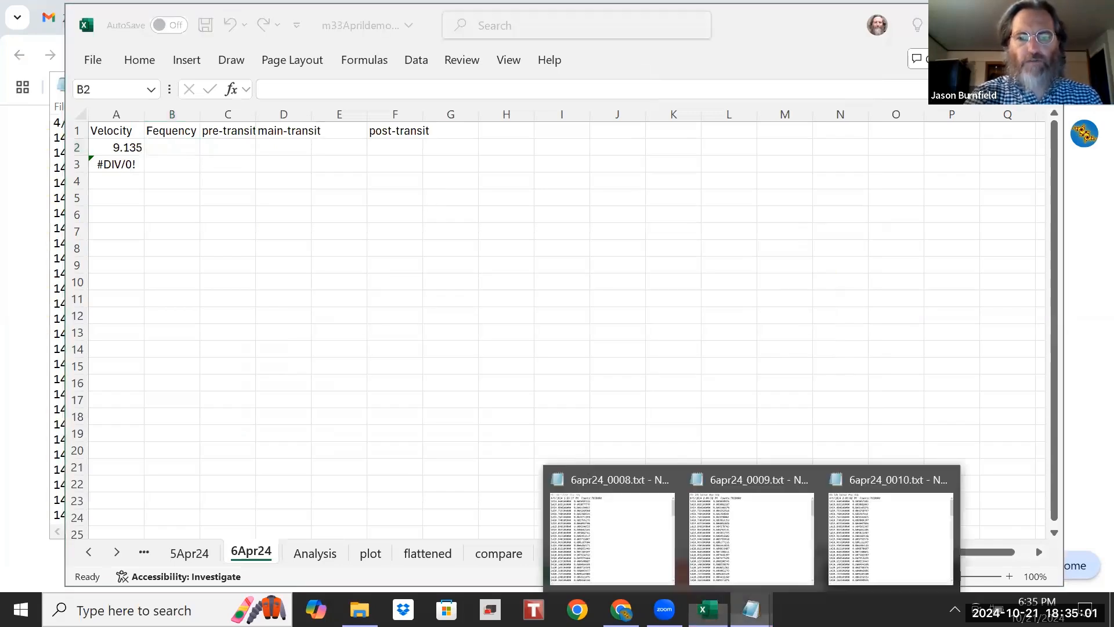
click(624, 474)
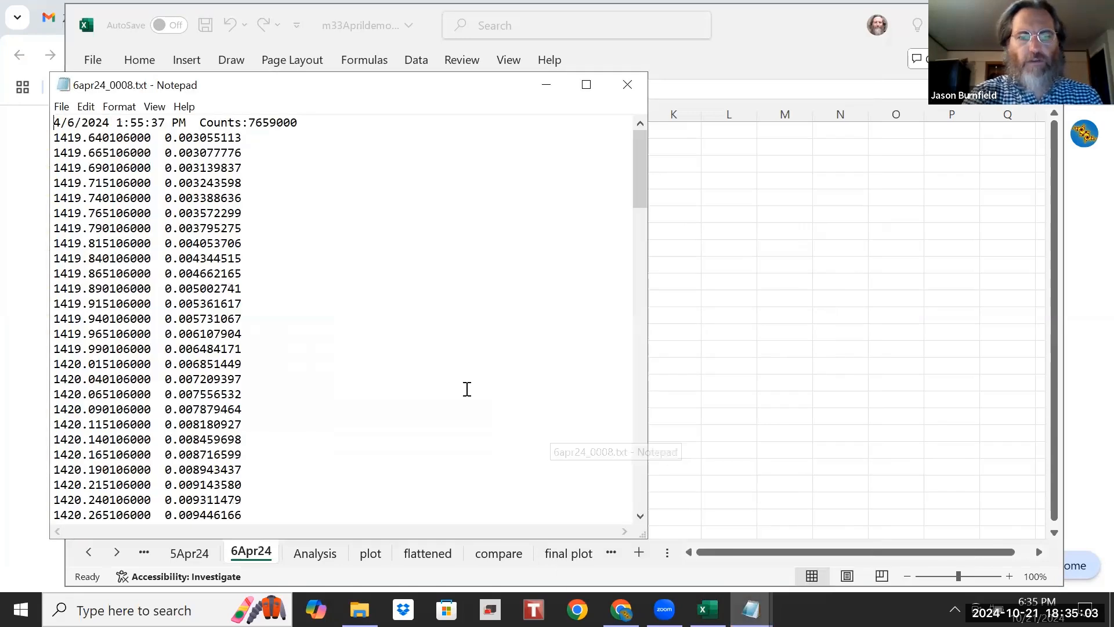
right_click(447, 384)
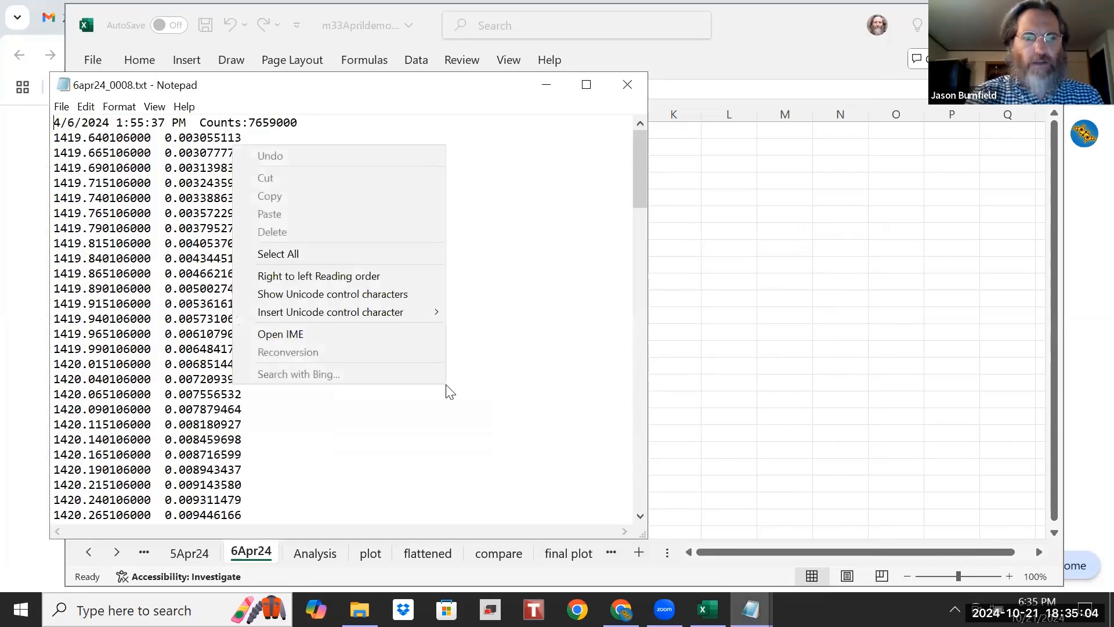
click(395, 257)
key(ctrl+c)
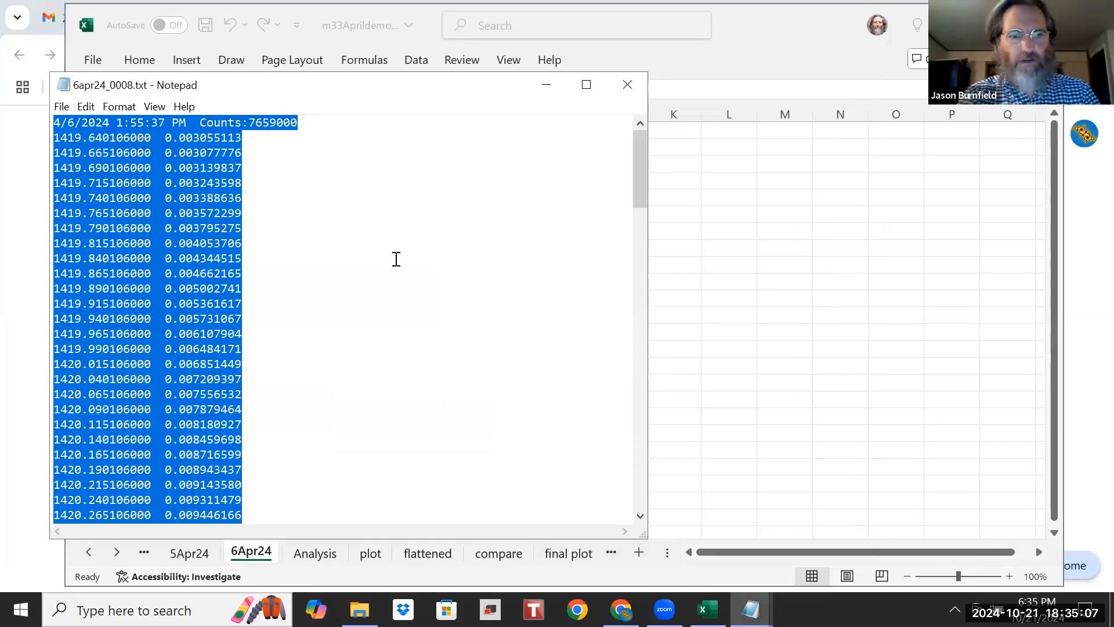
click(666, 270)
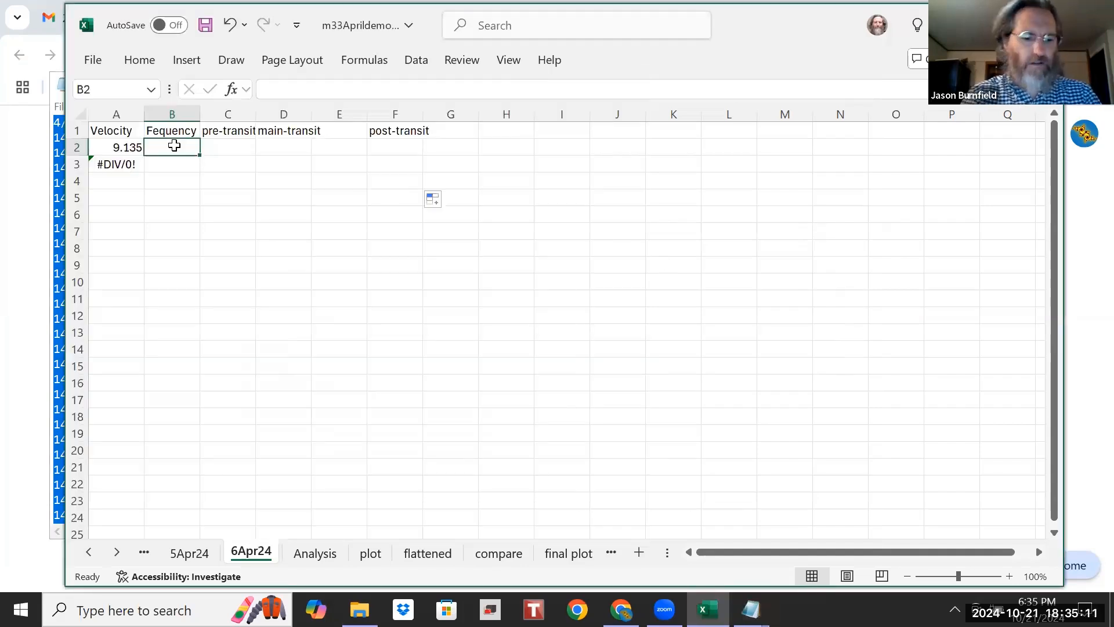
key(ctrl+v)
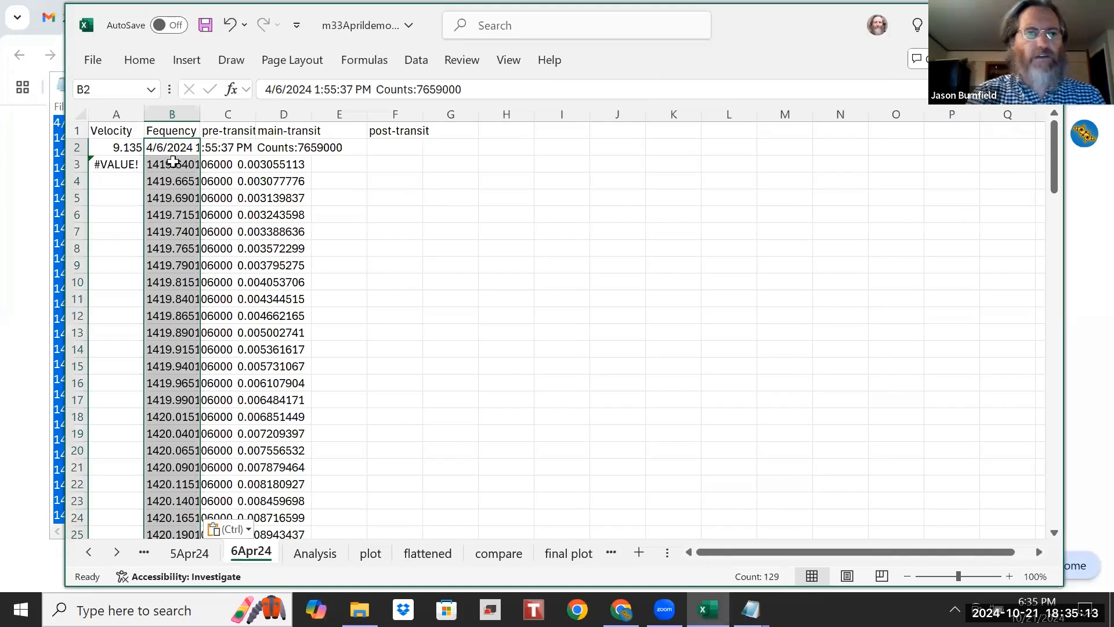
Step: Split the pasted scan data in B3:B130 into frequency and intensity columns using Text to Columns with fixed width
click(173, 162)
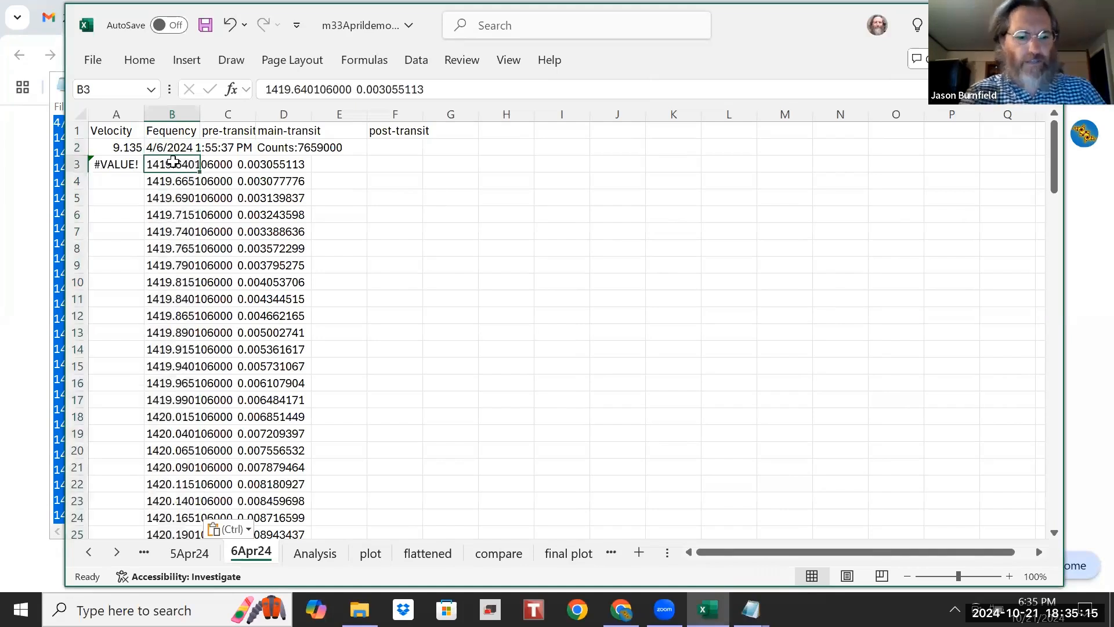
key(ctrl+shift+Down)
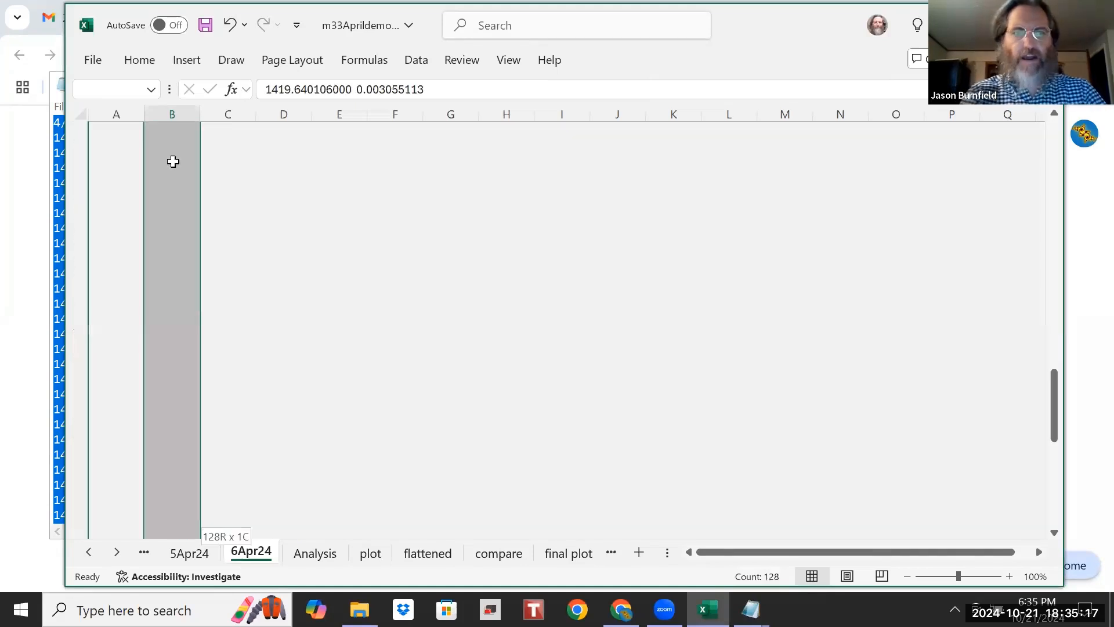
click(420, 65)
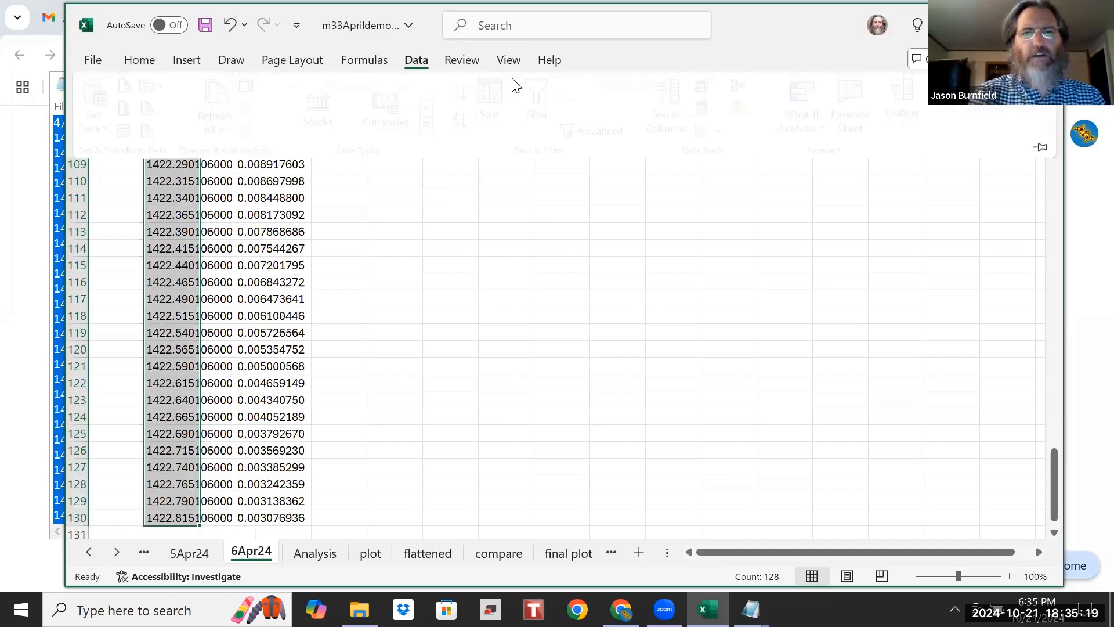
click(666, 117)
click(442, 225)
click(768, 453)
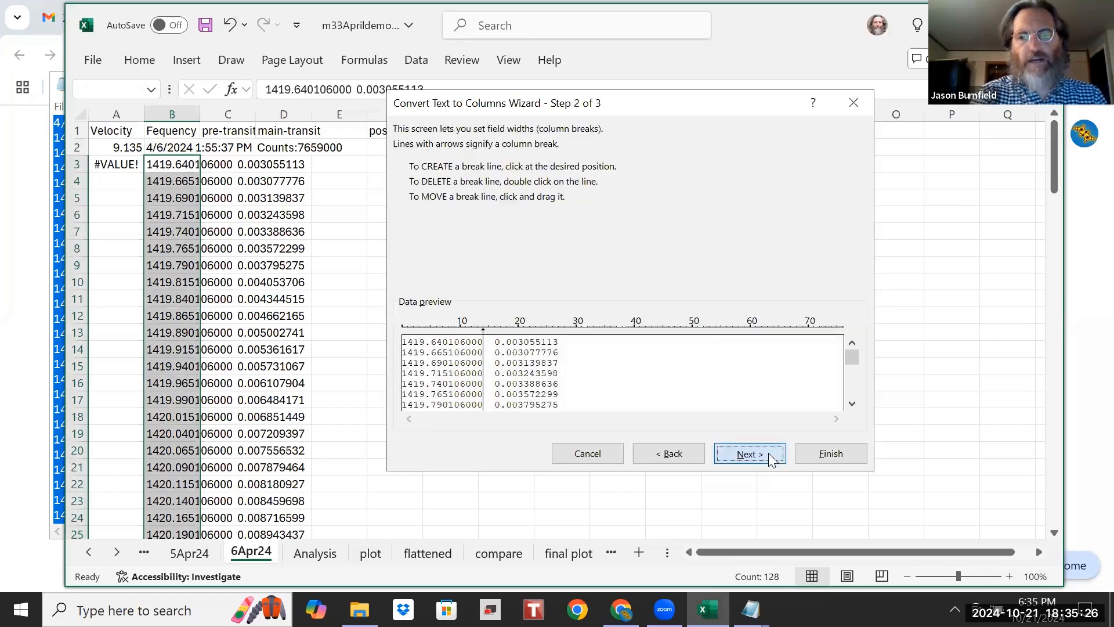
click(768, 453)
click(823, 453)
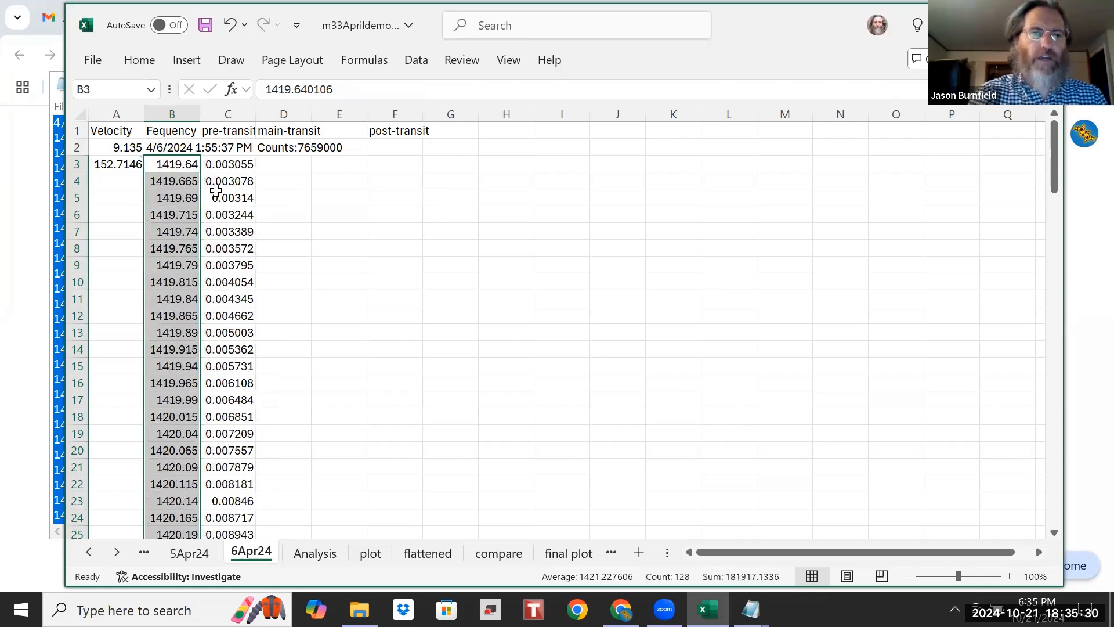
Step: Move the scan's date, time and counts line from cell B2 to C2, under the pre-transit heading
click(164, 147)
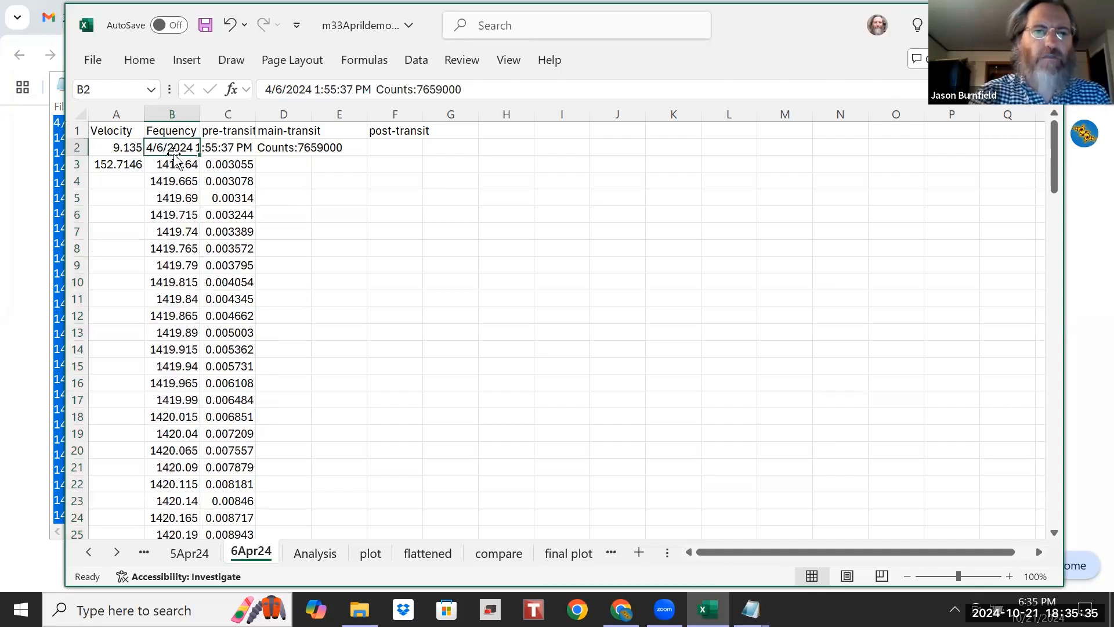
drag(174, 155, 220, 157)
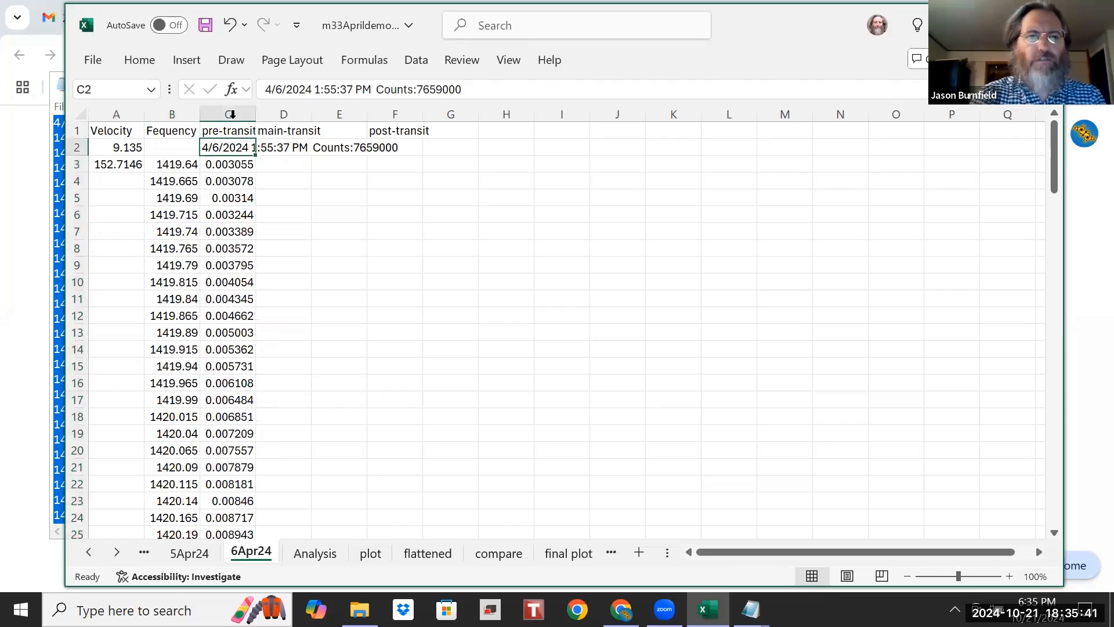
click(277, 179)
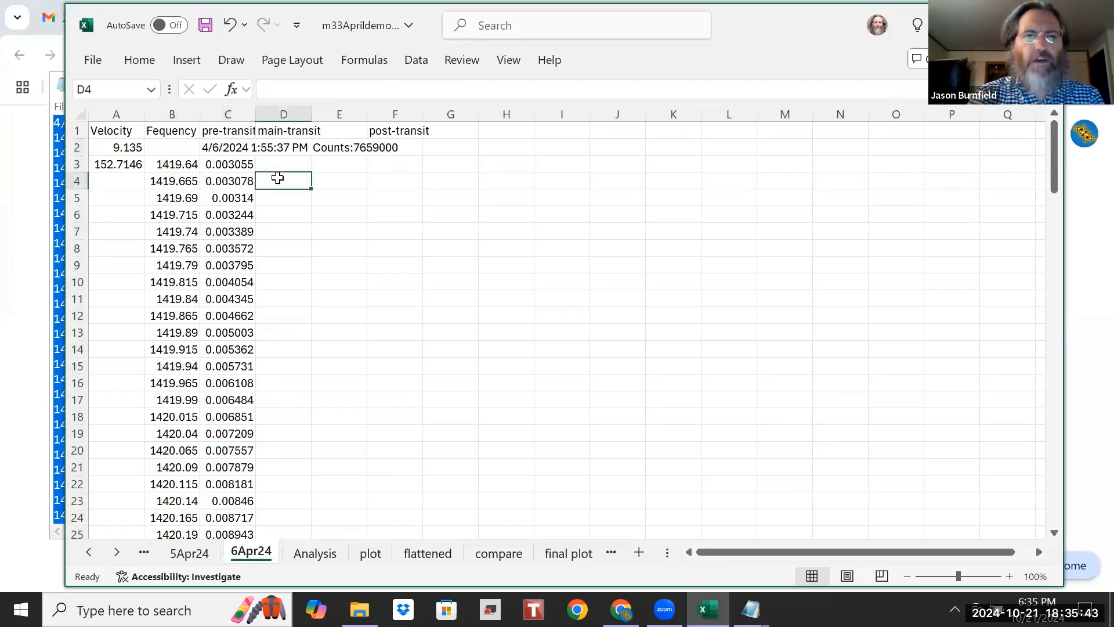
Step: Move the main-transit heading to cell G1 and the post-transit heading to cell J1
click(284, 133)
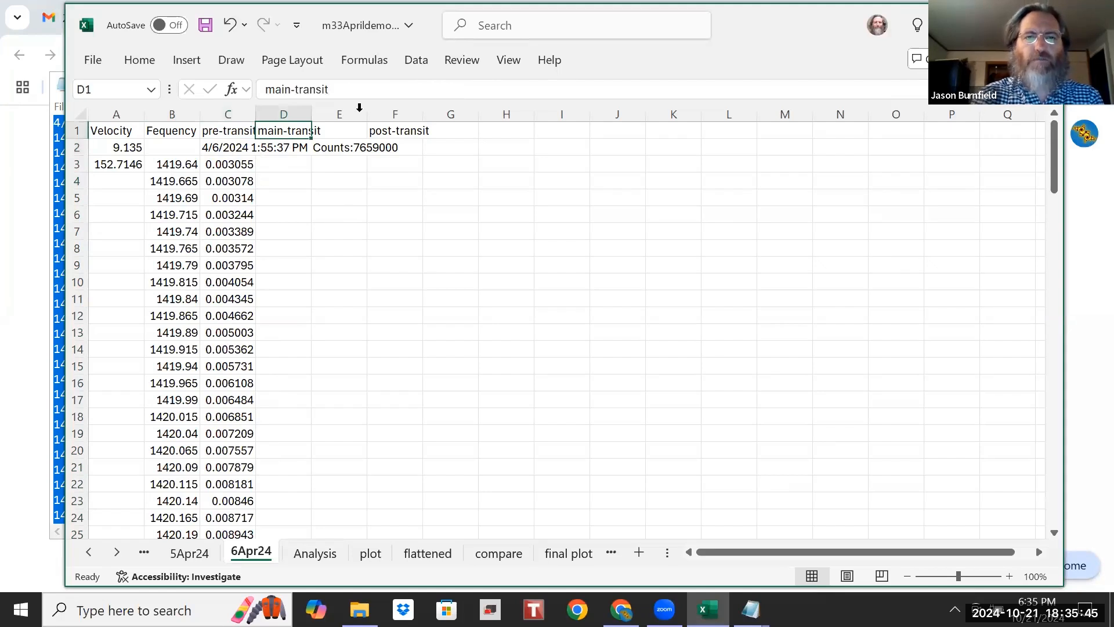
click(398, 131)
drag(398, 132, 577, 152)
click(285, 132)
drag(285, 139, 447, 139)
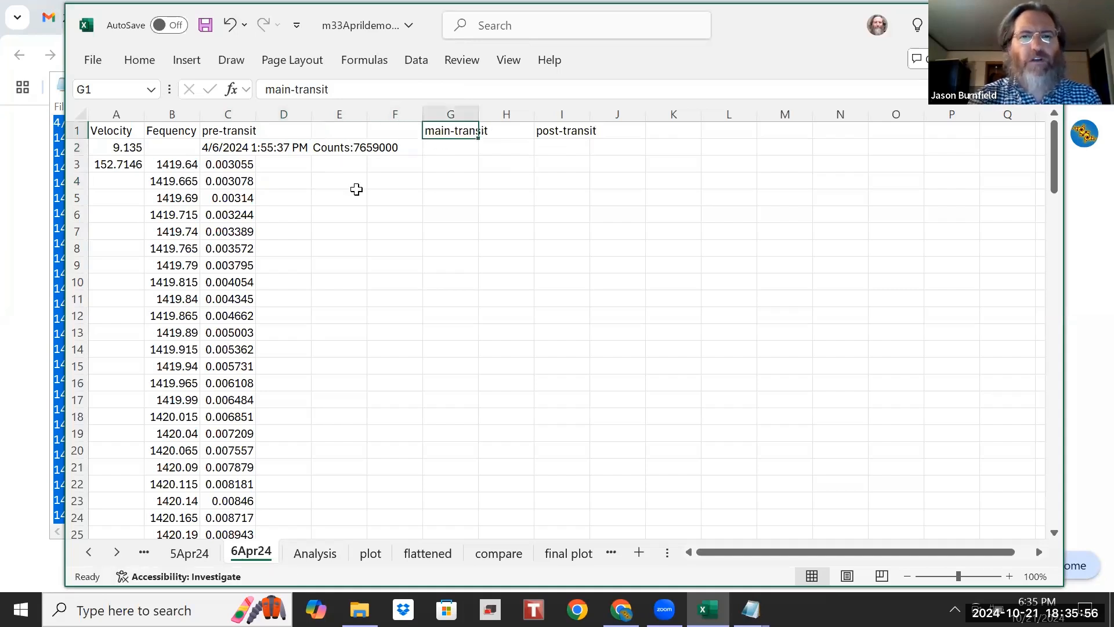
click(575, 131)
drag(574, 144, 623, 133)
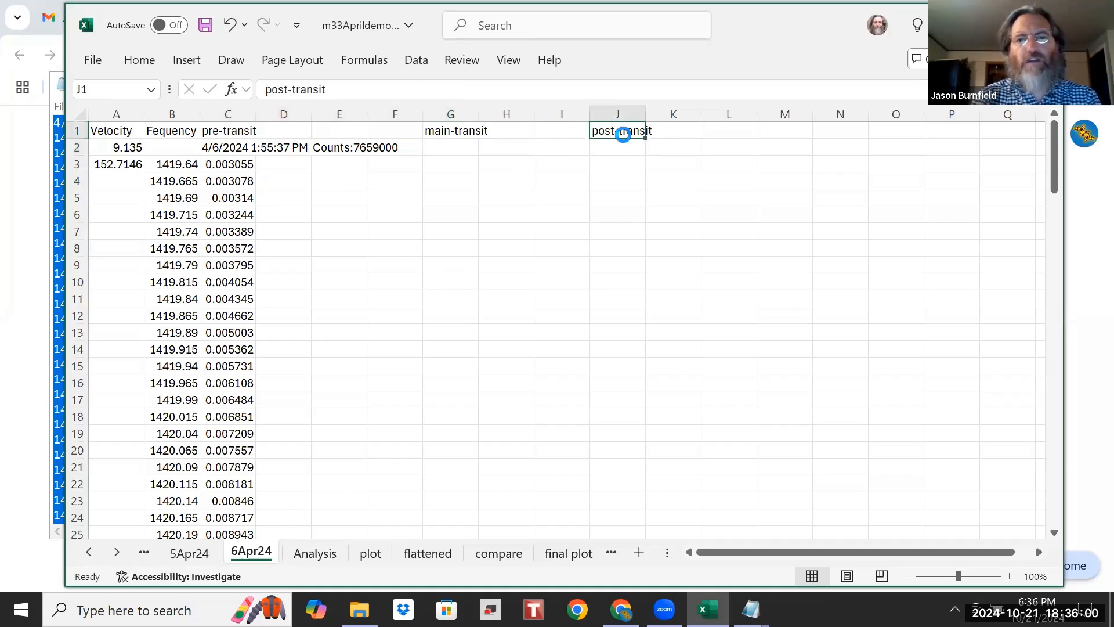
Step: Close 6apr24_0008.txt, then copy the entire contents of 6apr24_0009.txt and paste them at cell D2 of the 6Apr24 sheet
click(291, 132)
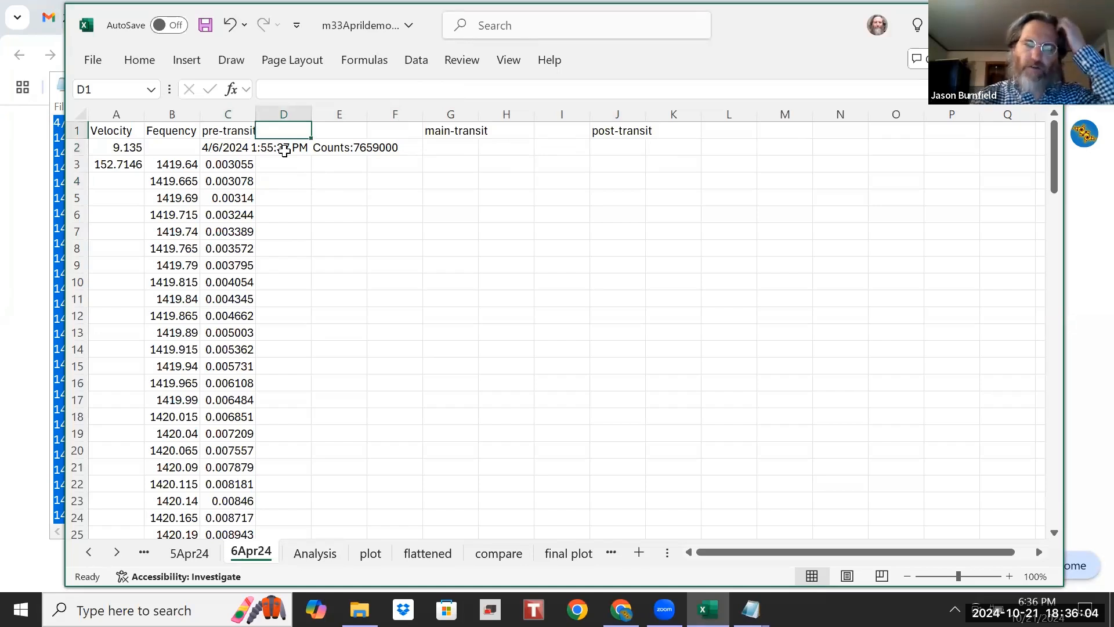
click(283, 149)
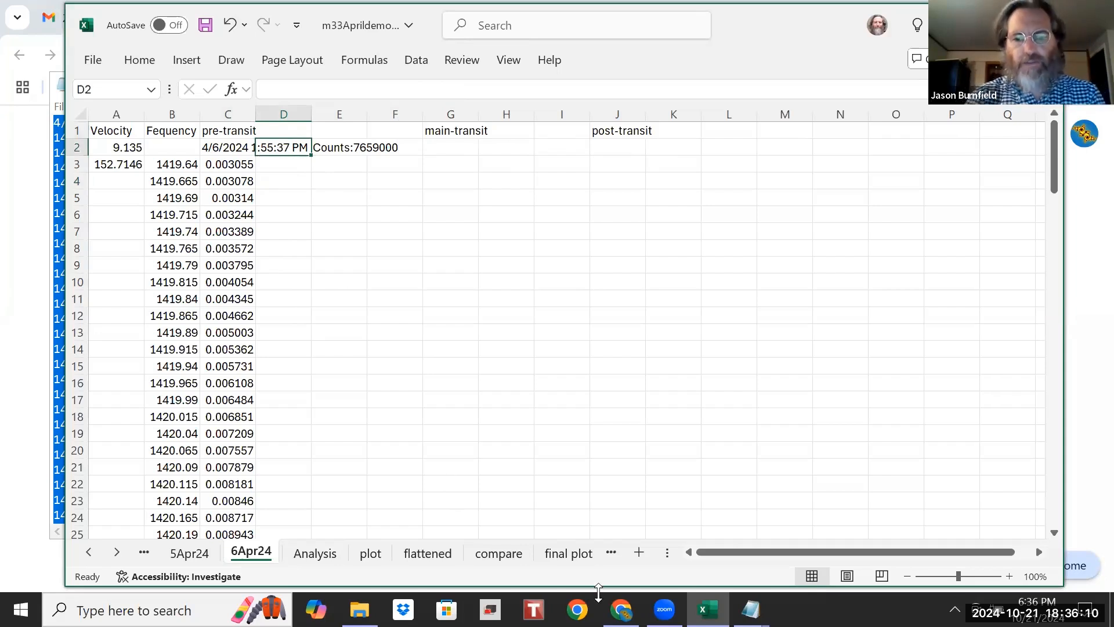
click(751, 610)
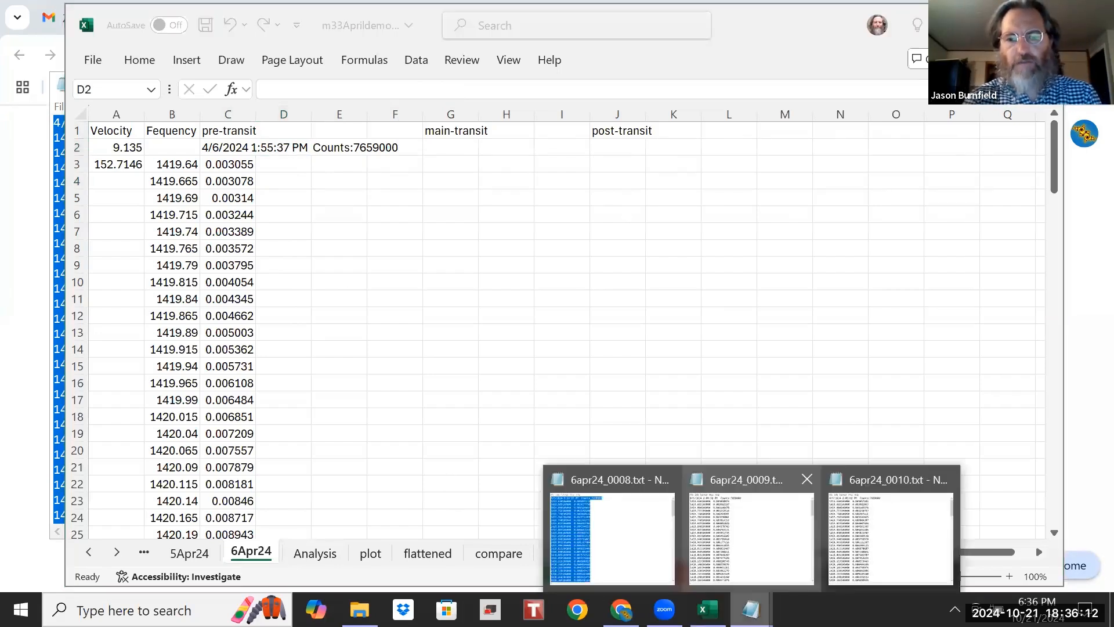
click(668, 479)
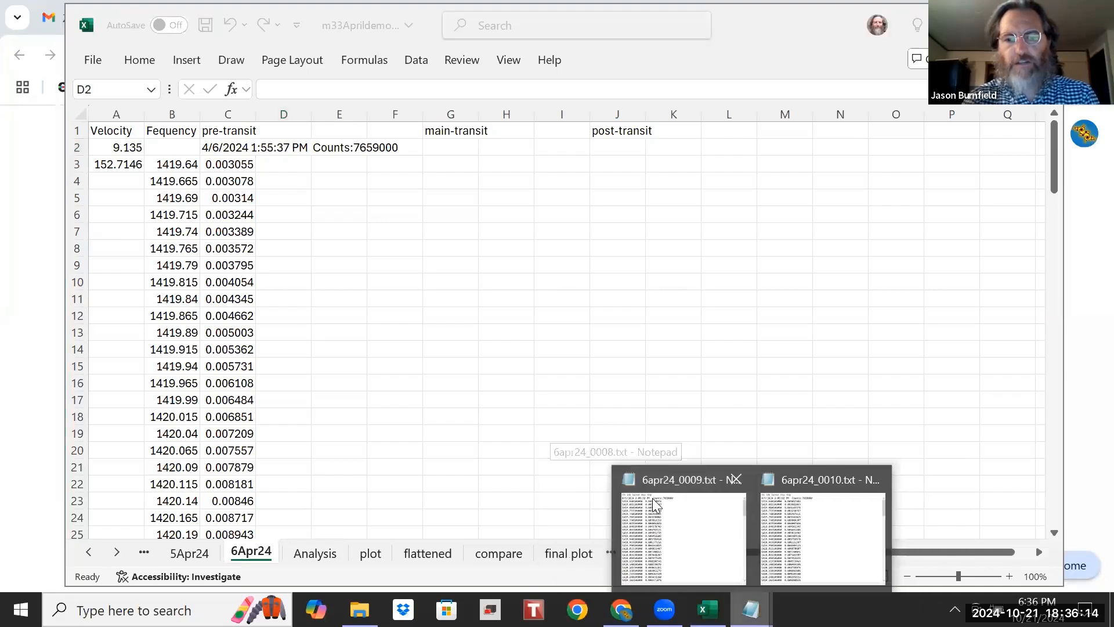
click(653, 498)
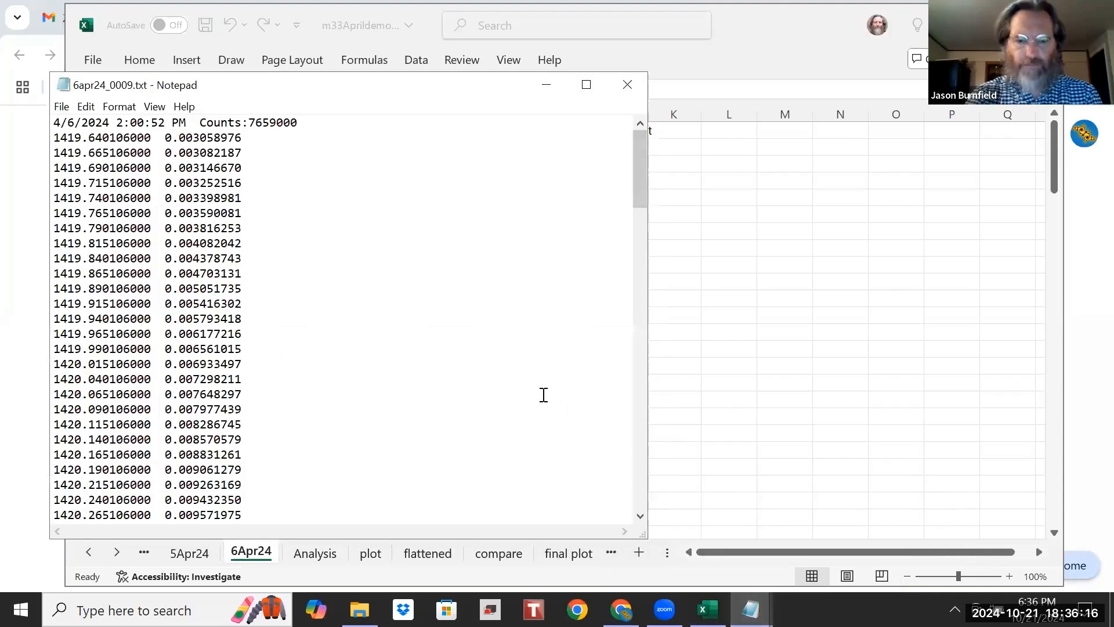
right_click(542, 397)
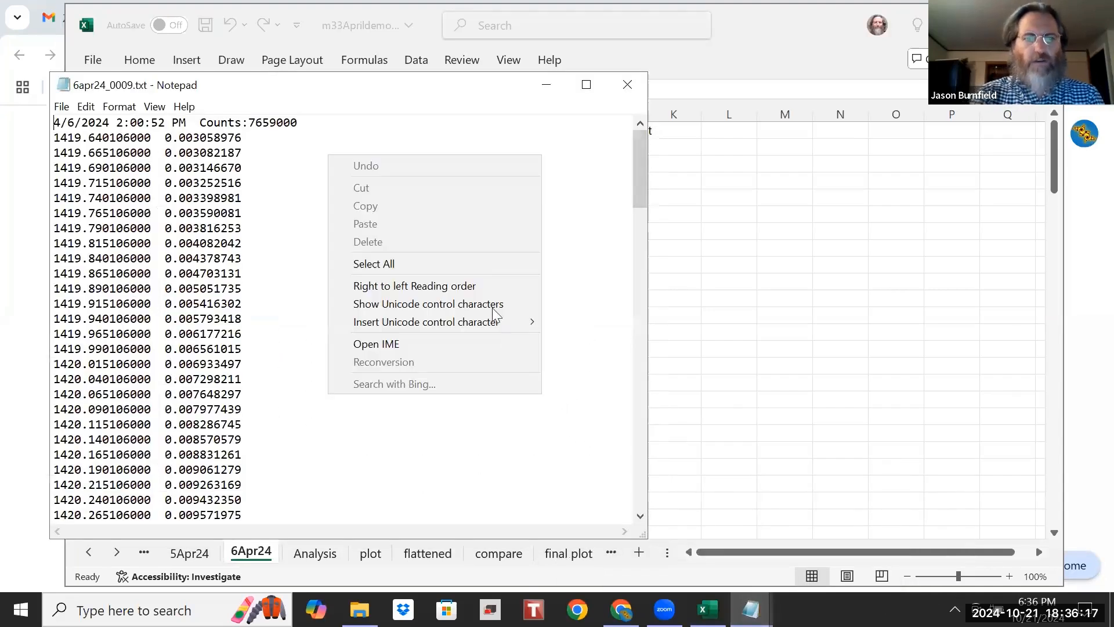
click(490, 262)
key(ctrl+c)
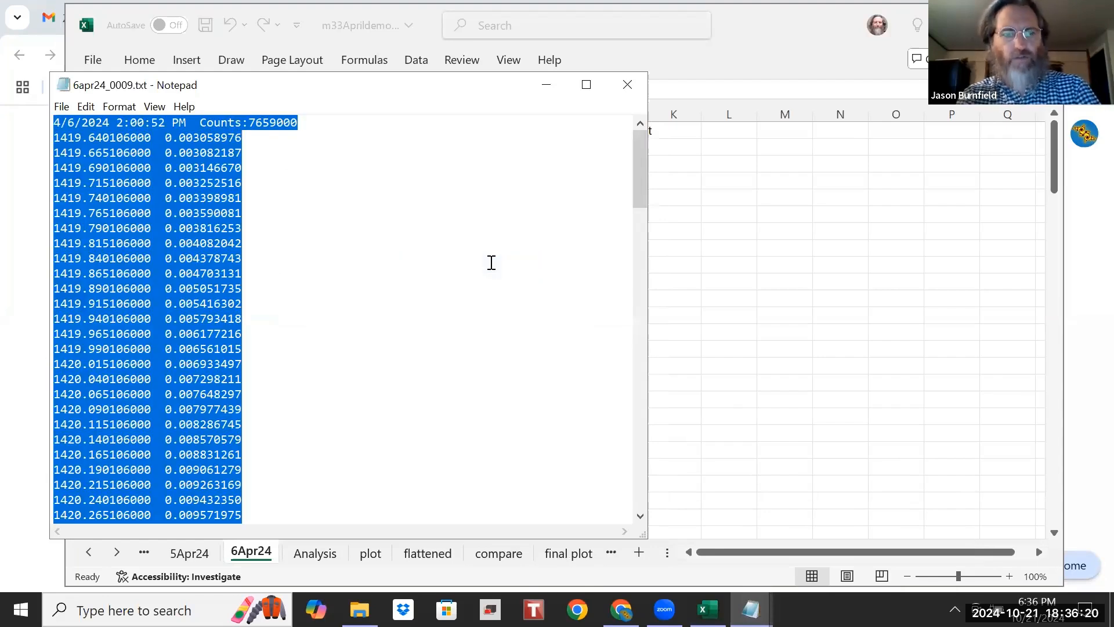
click(727, 303)
key(ctrl+v)
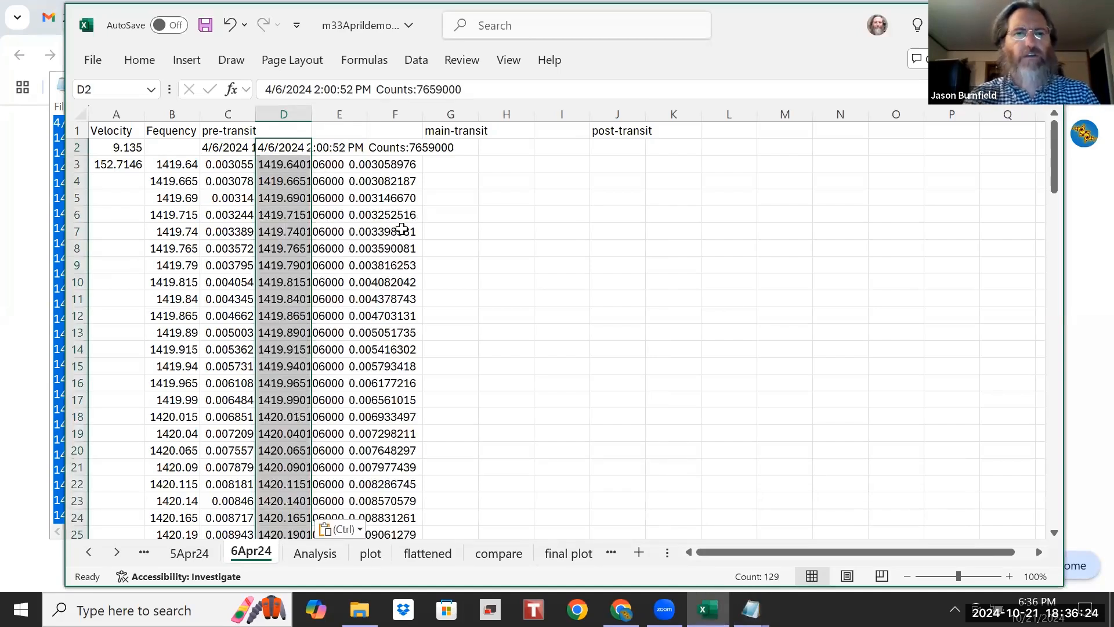
Step: Split the second scan's data in D3:D130 into frequency and intensity columns using Text to Columns with fixed width
click(297, 162)
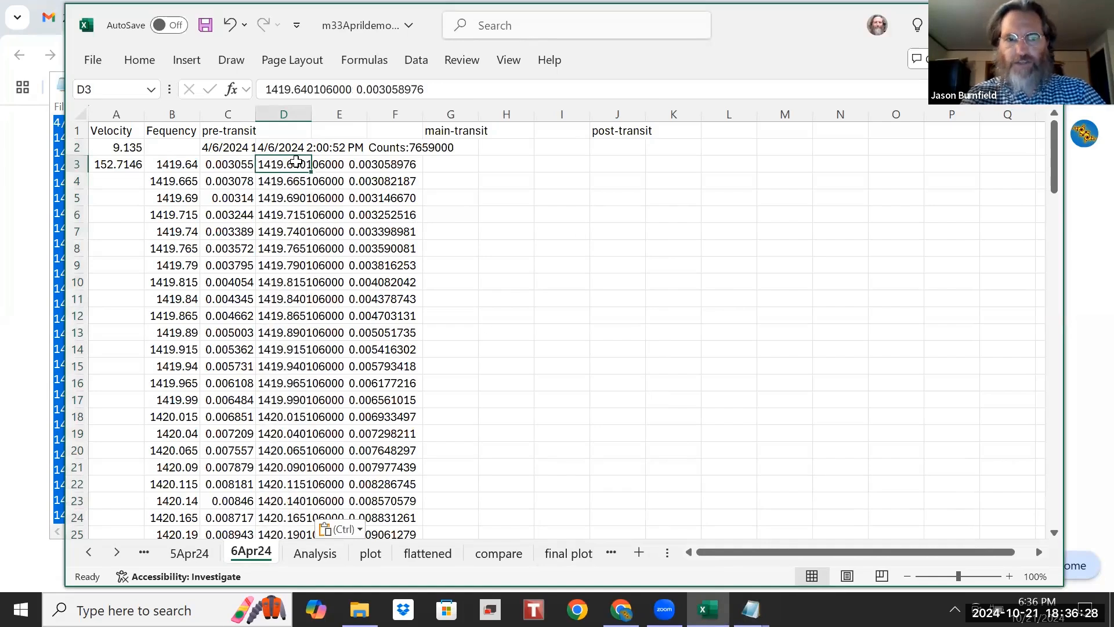
key(ctrl+shift+Down)
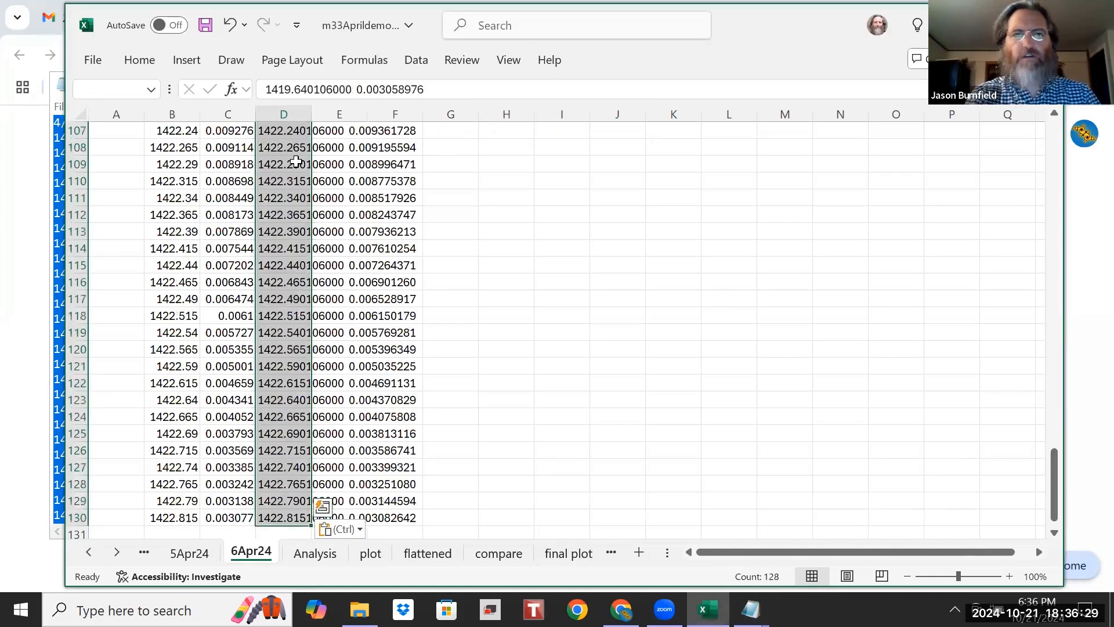
click(416, 60)
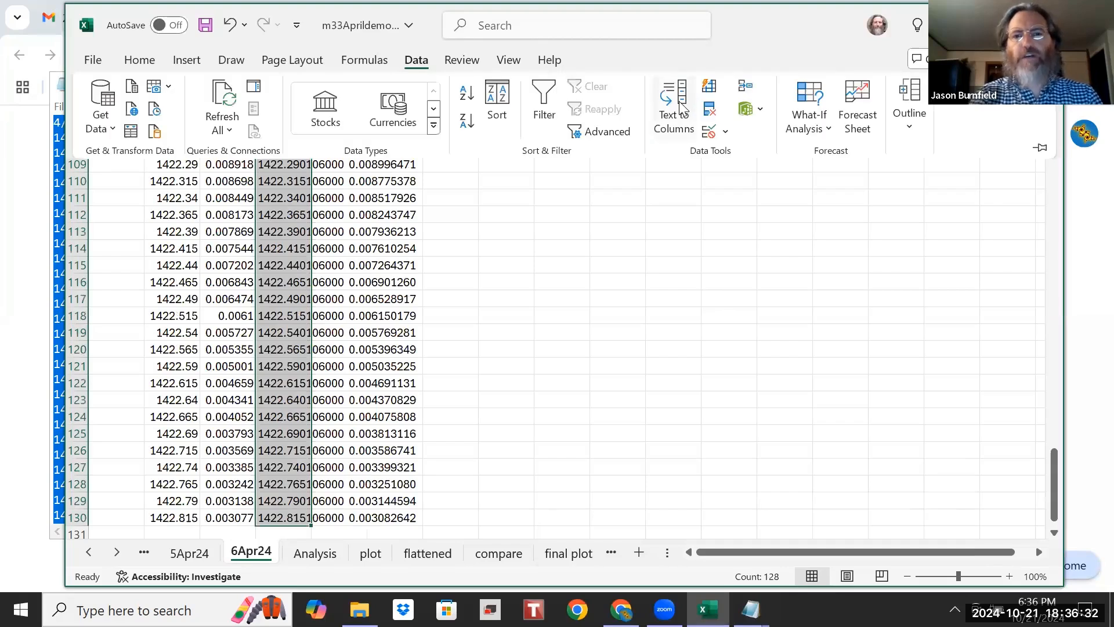
click(675, 107)
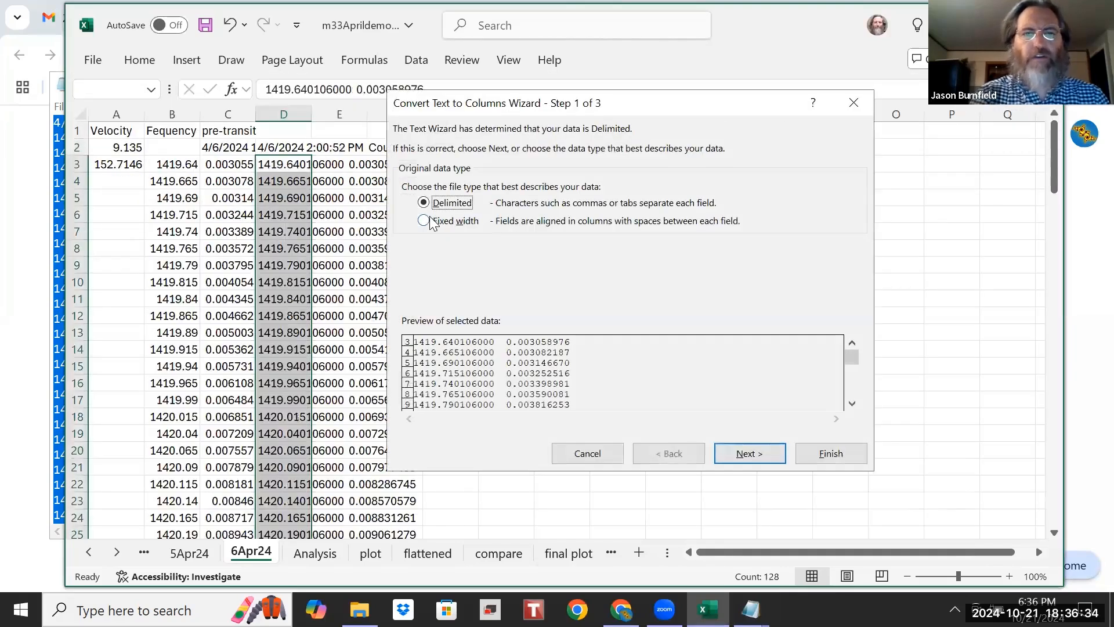
click(432, 222)
click(756, 456)
click(756, 456)
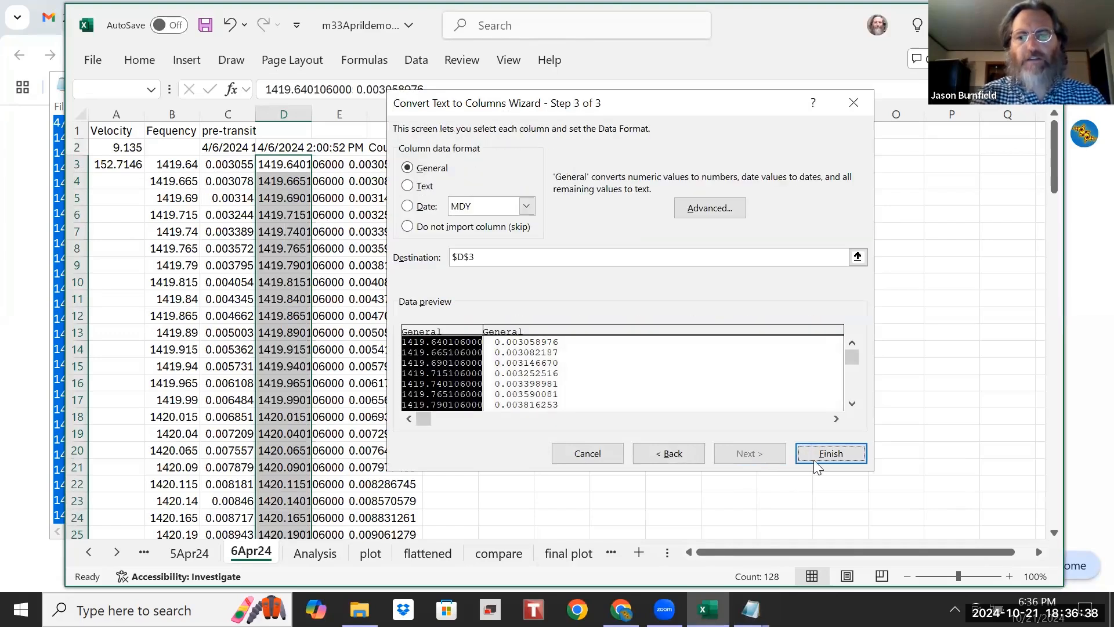
click(824, 457)
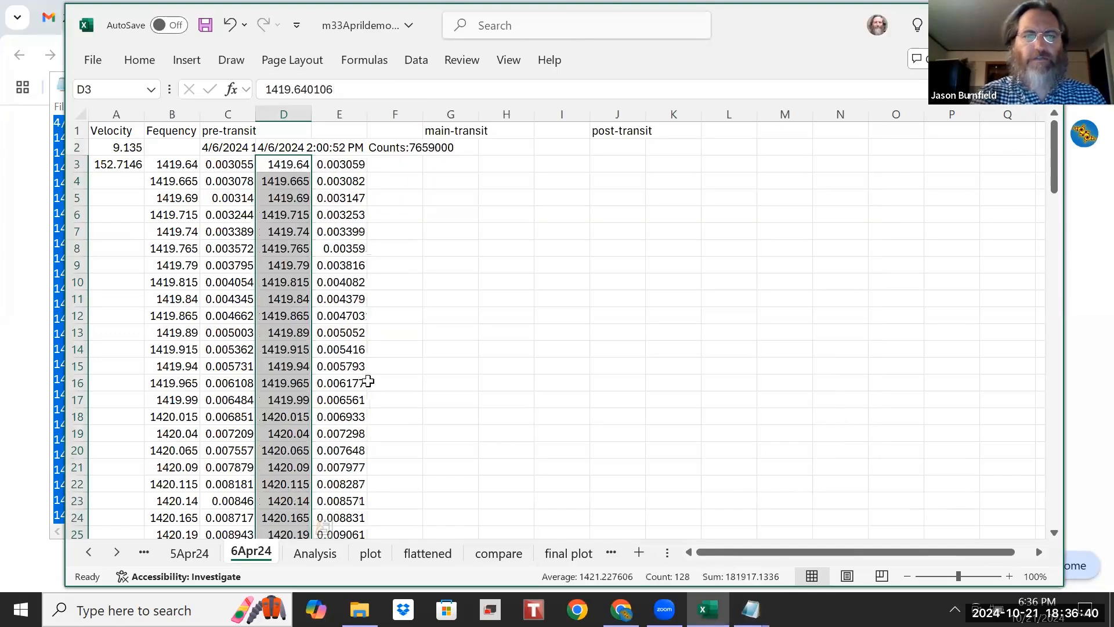
Step: Delete the duplicate frequency values in D3:D130, shifting the second scan's intensity cells left
right_click(289, 361)
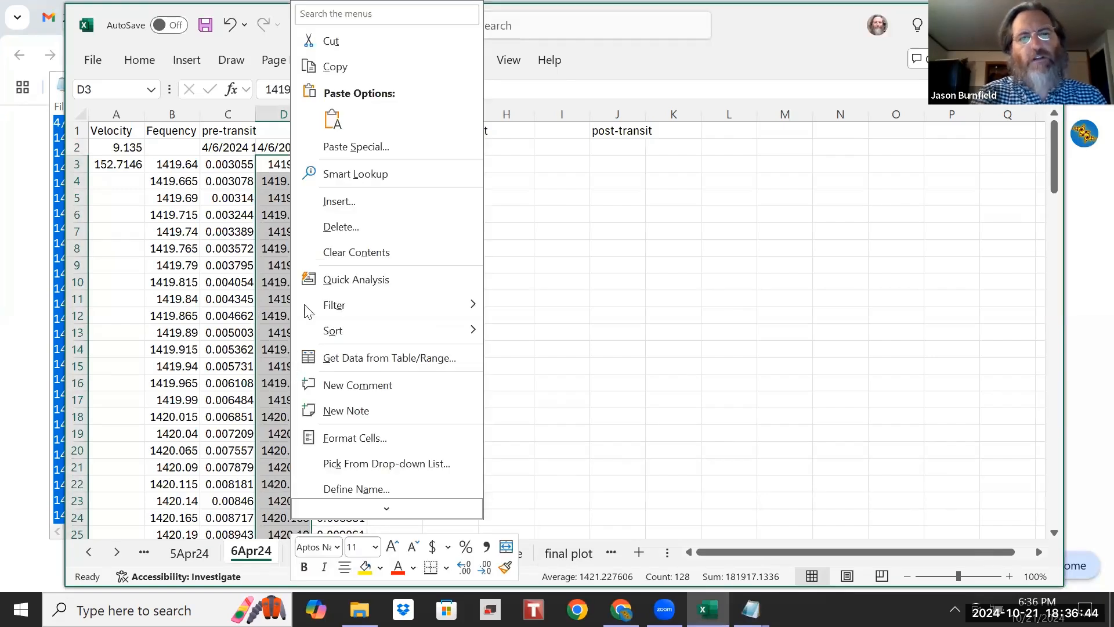
click(340, 228)
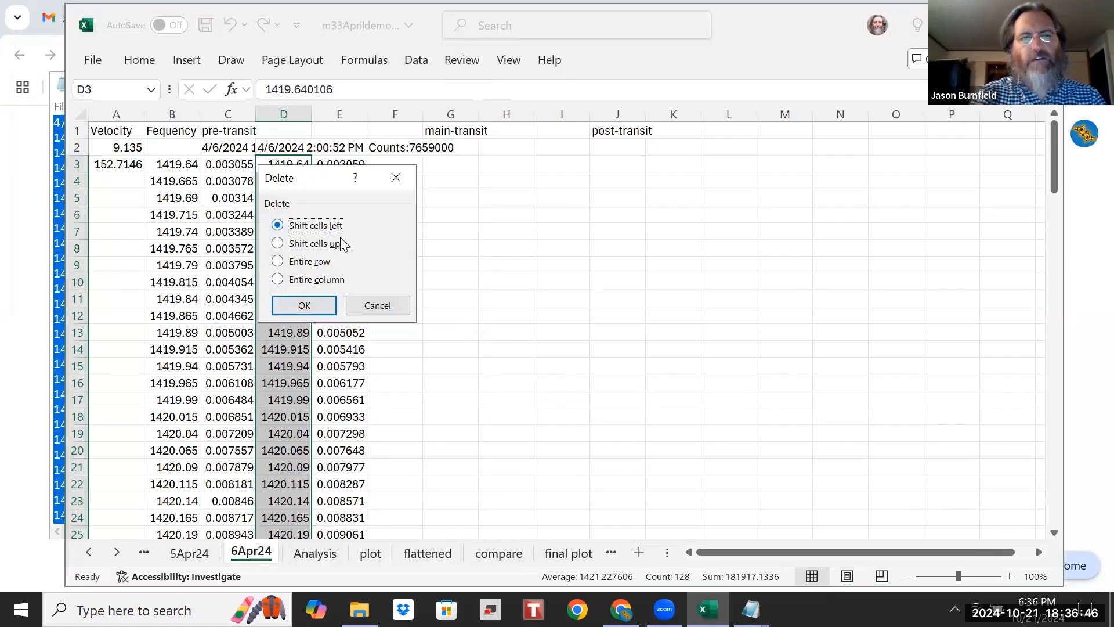
click(304, 306)
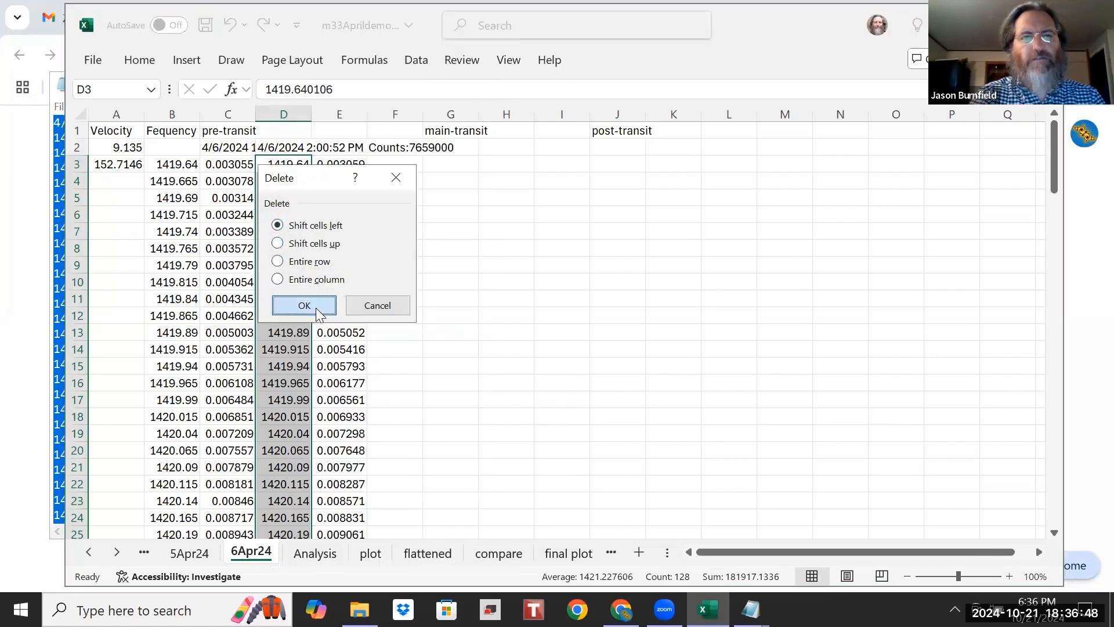
Step: Close 6apr24_0009.txt, then copy the entire contents of 6apr24_0010.txt and paste them at cell E2 of the 6Apr24 sheet
click(346, 149)
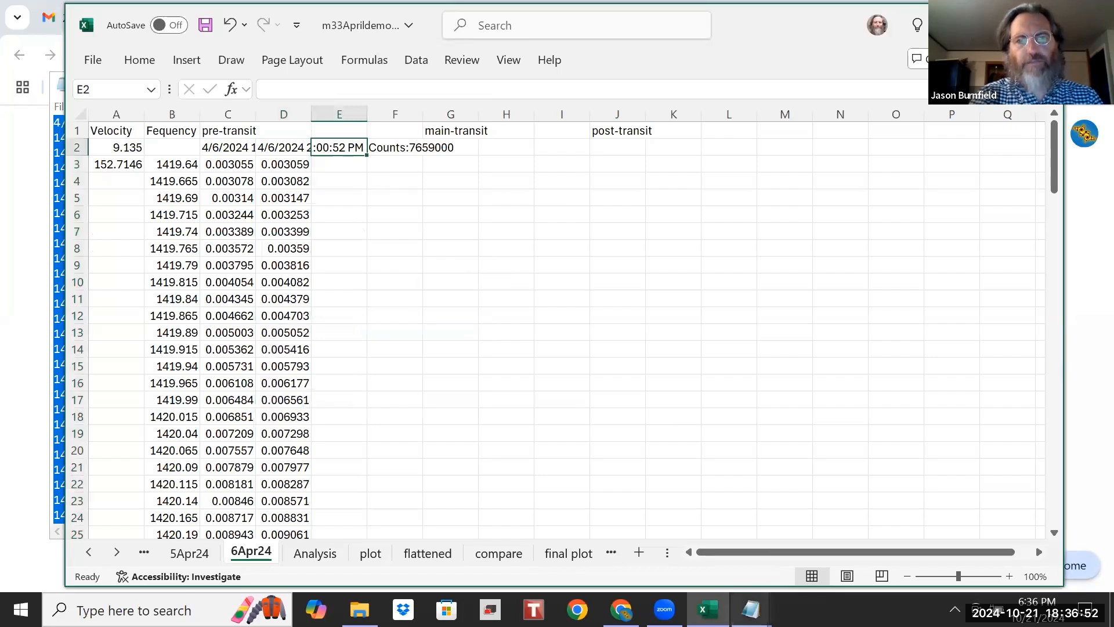
click(750, 610)
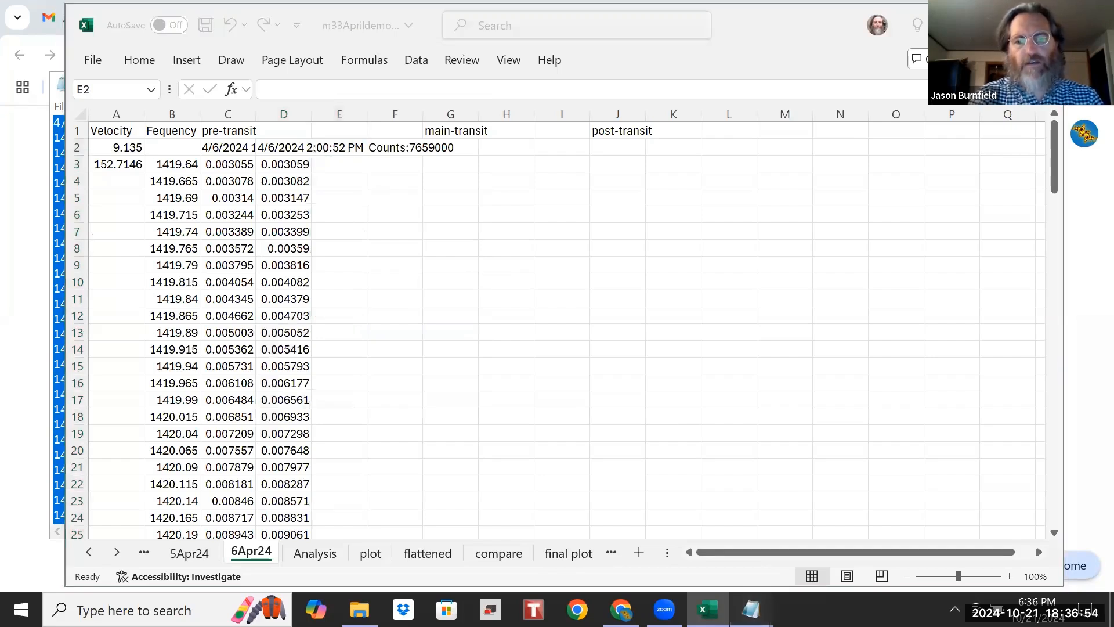
click(736, 476)
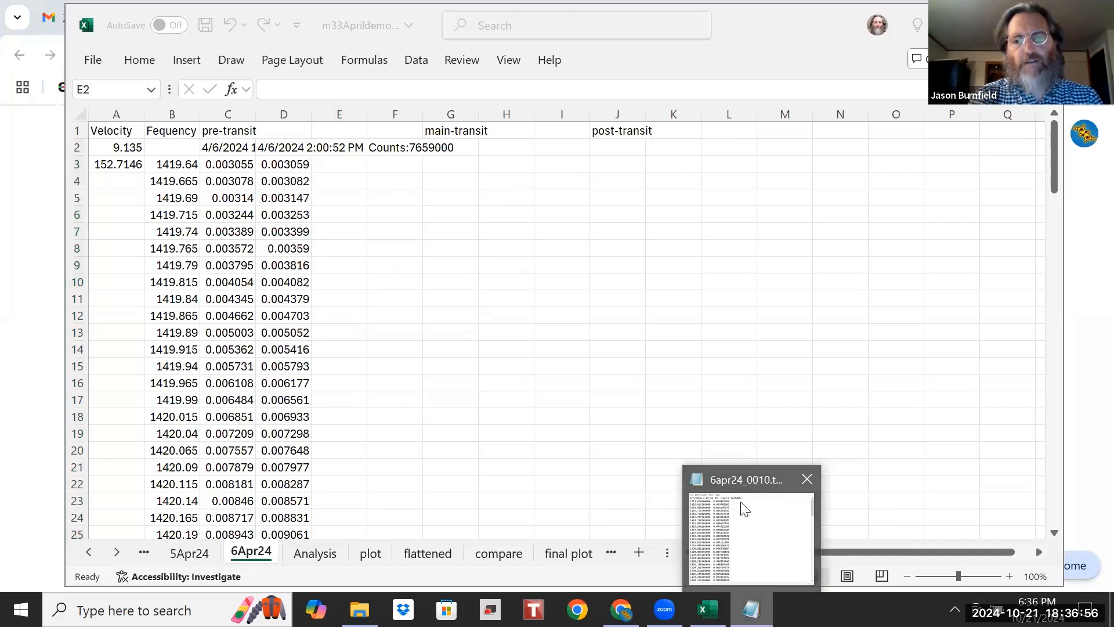
click(743, 509)
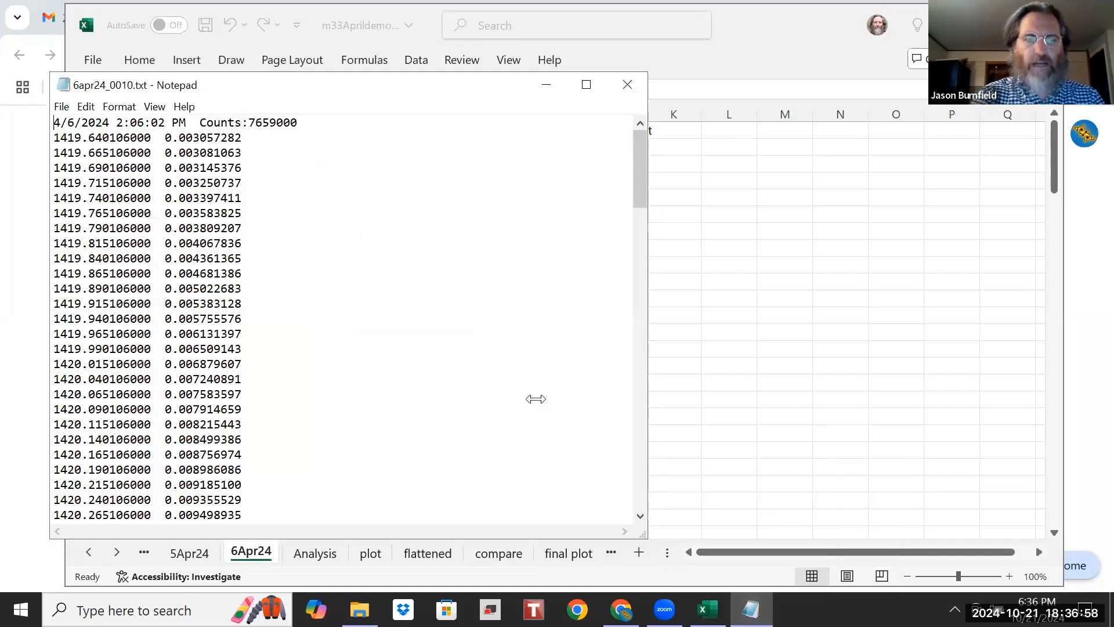
right_click(535, 399)
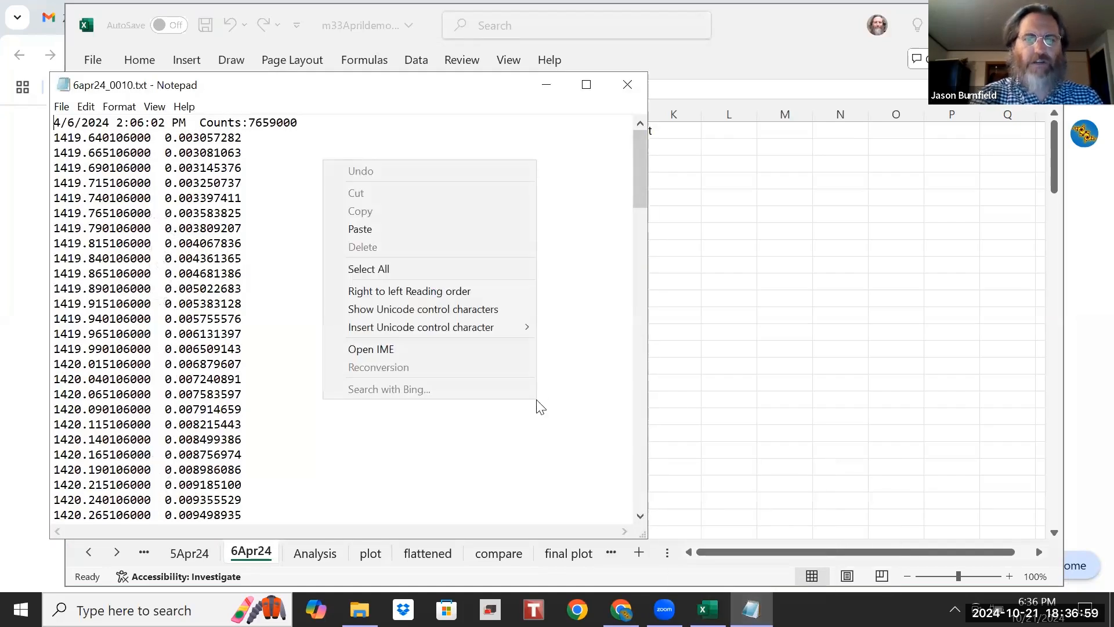
click(503, 270)
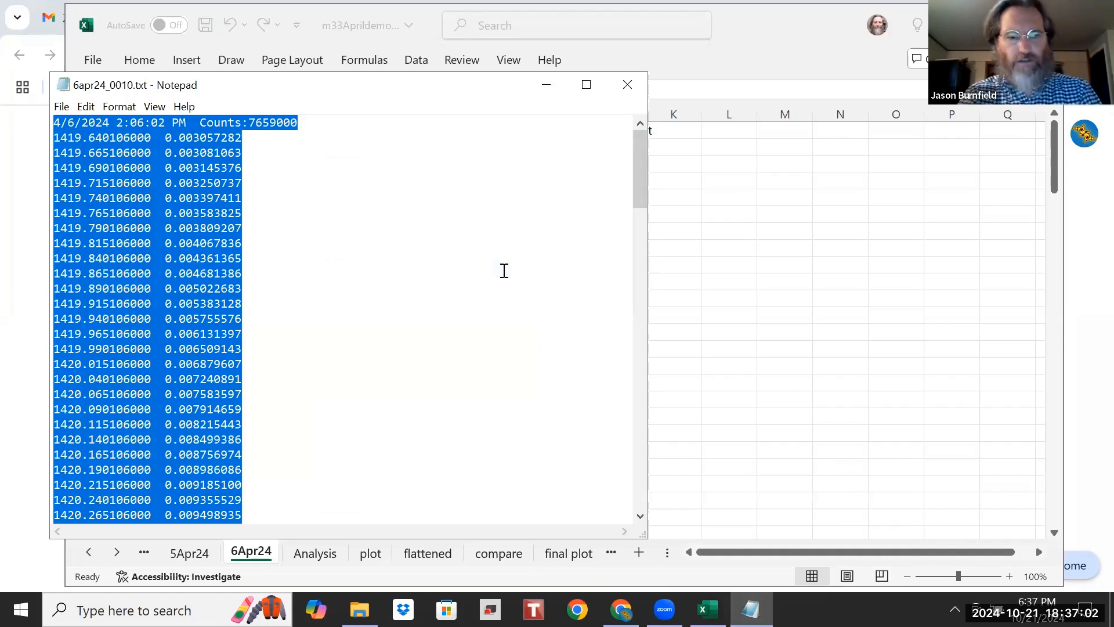
key(alt+Tab)
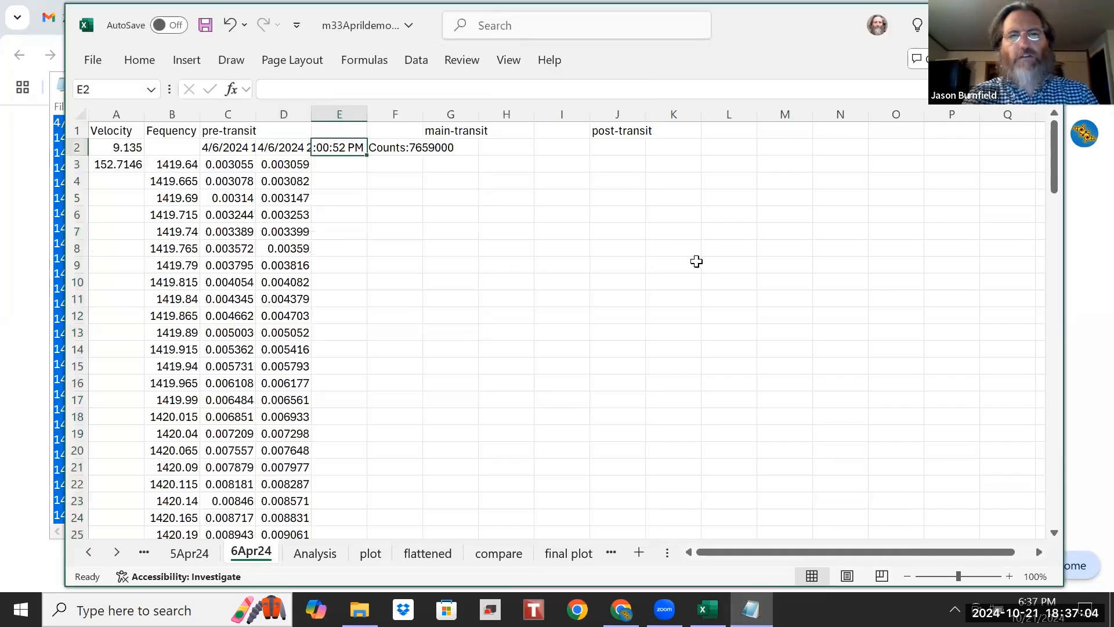
key(ctrl+v)
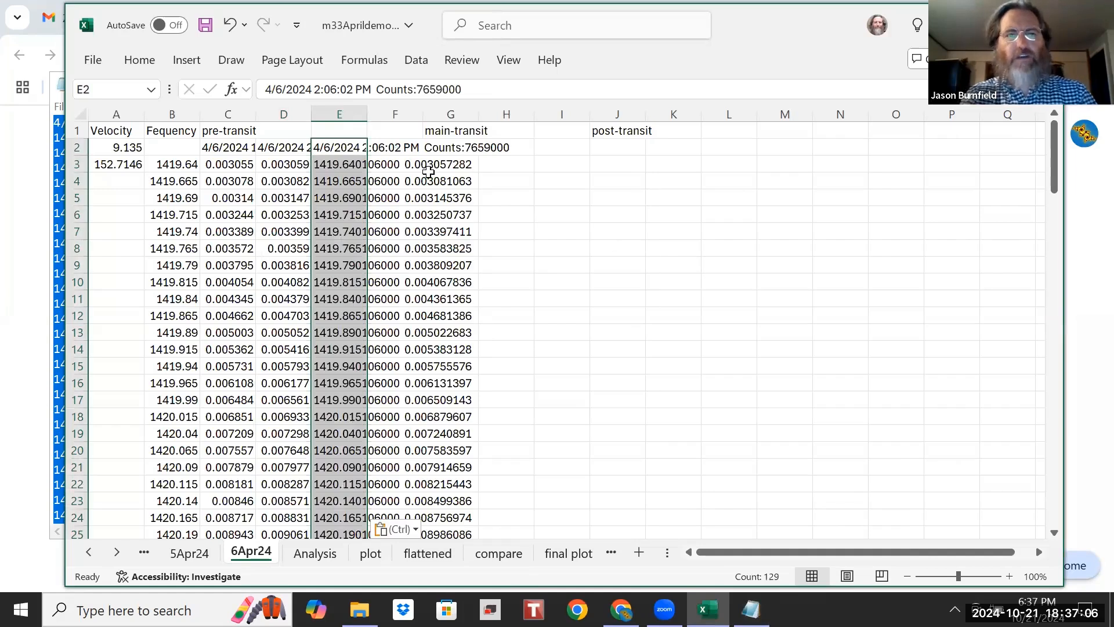
Step: Split the third scan's data in E3:E130 into frequency and intensity columns using Text to Columns with fixed width
click(343, 165)
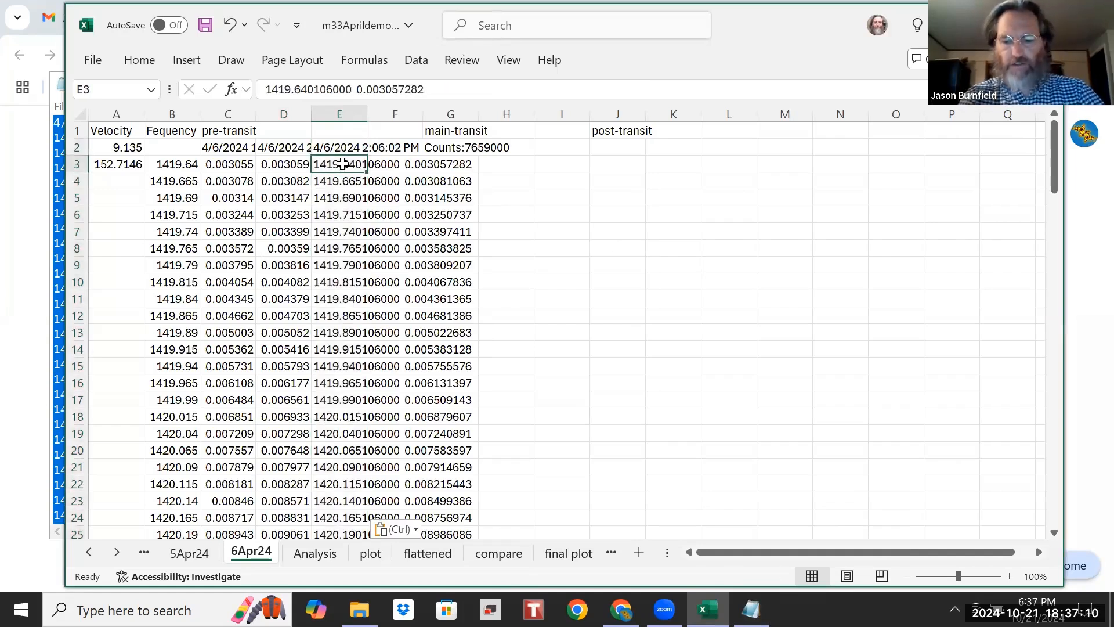
key(ctrl+shift+Down)
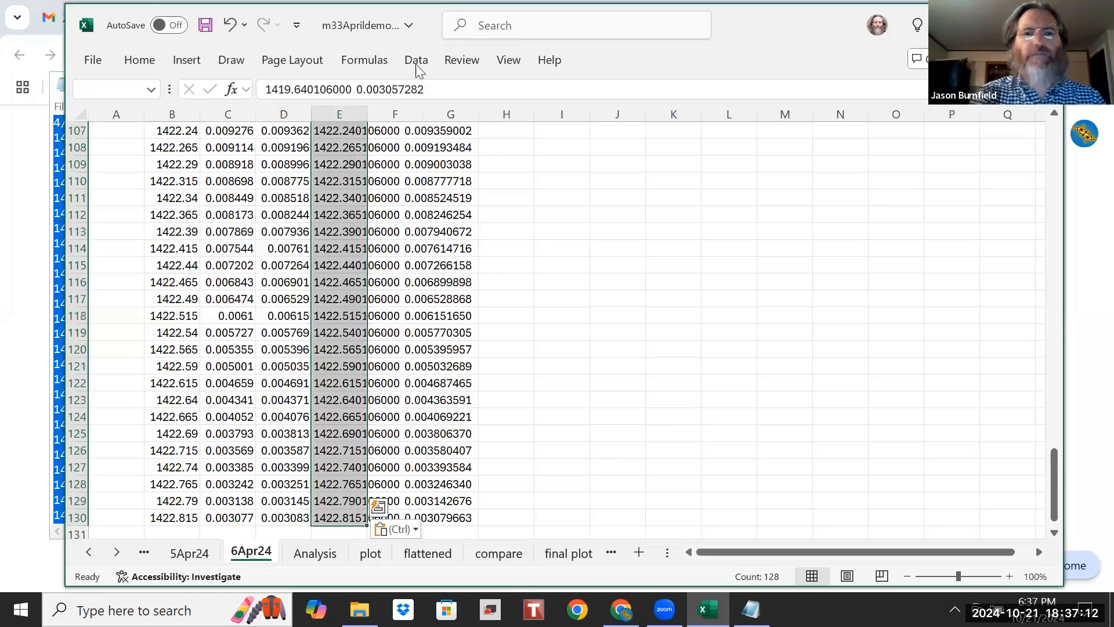
click(418, 67)
click(669, 105)
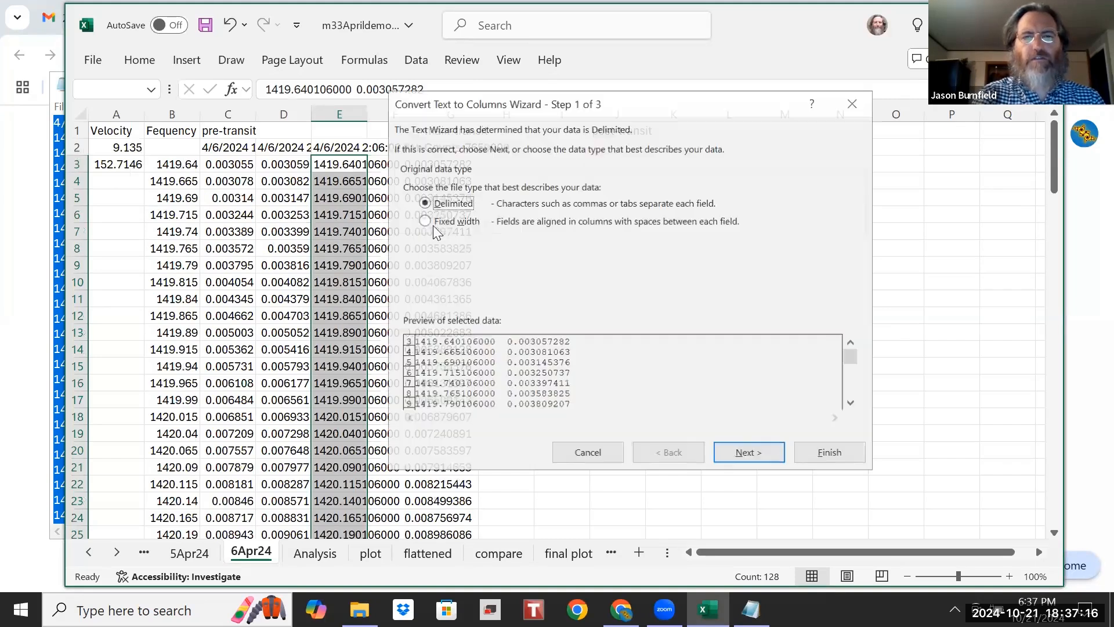
click(424, 222)
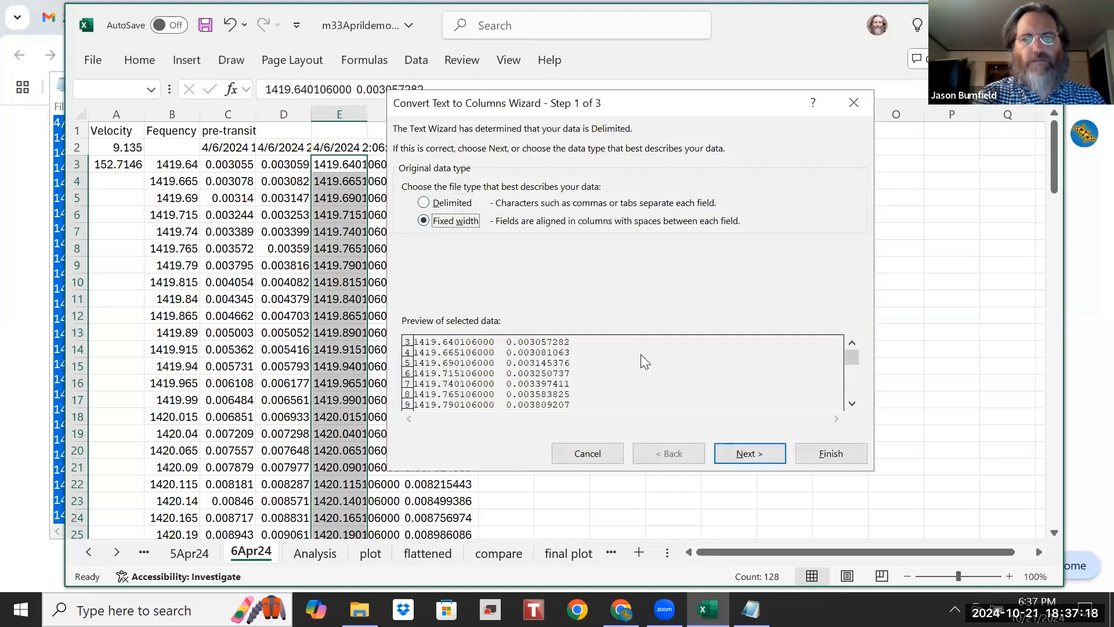
click(748, 454)
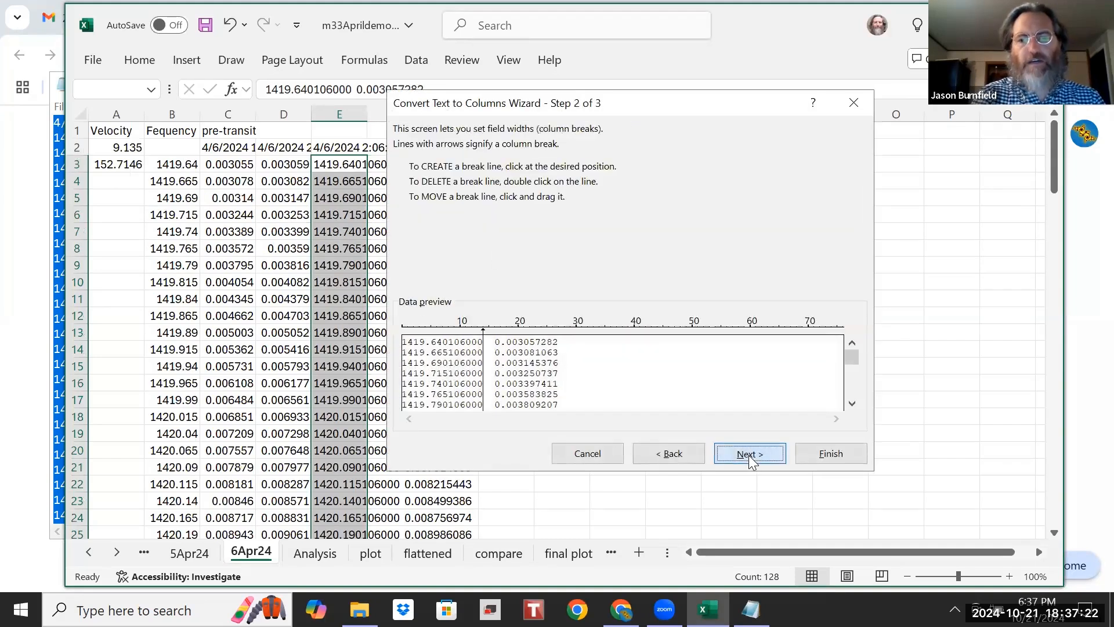
click(749, 454)
click(829, 454)
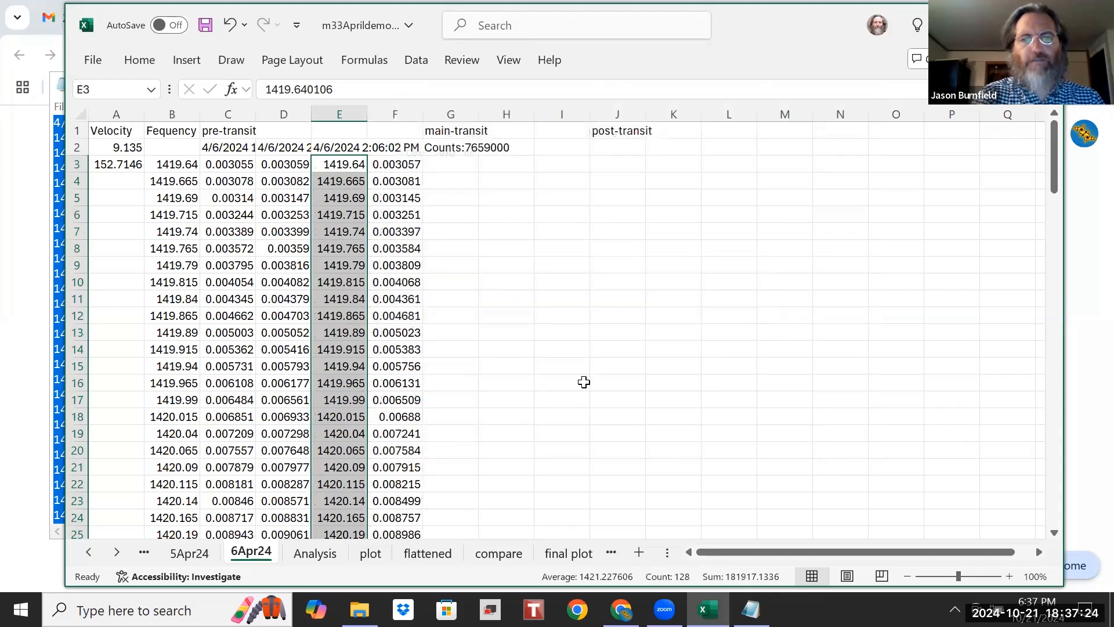
Step: Delete the duplicate frequency values in E3:E130, shifting the third scan's intensity cells left
right_click(340, 366)
click(383, 227)
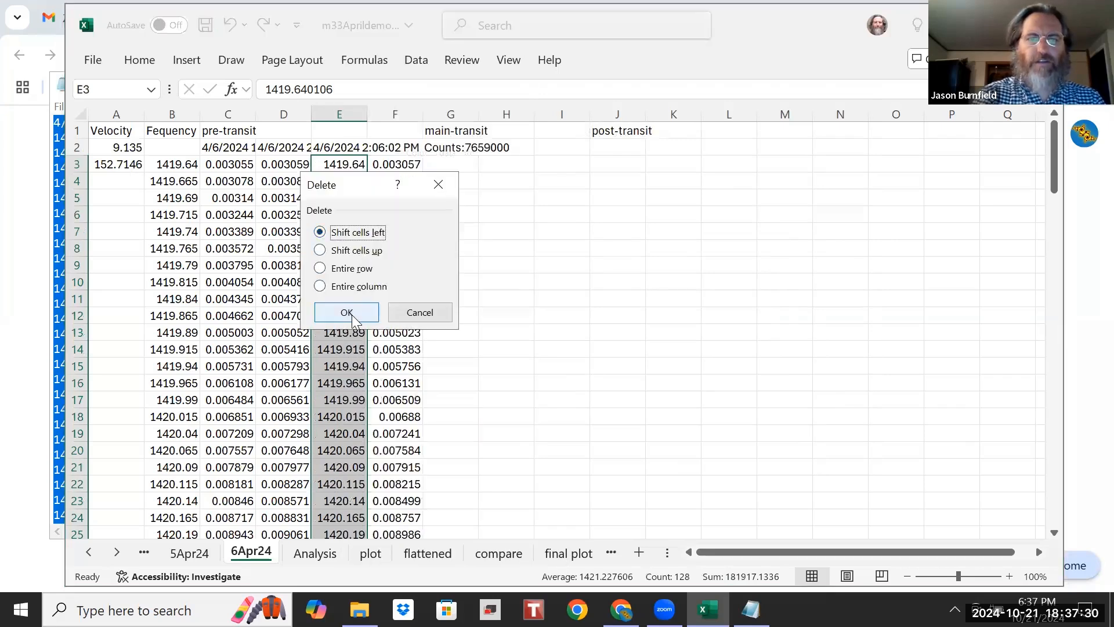
click(352, 316)
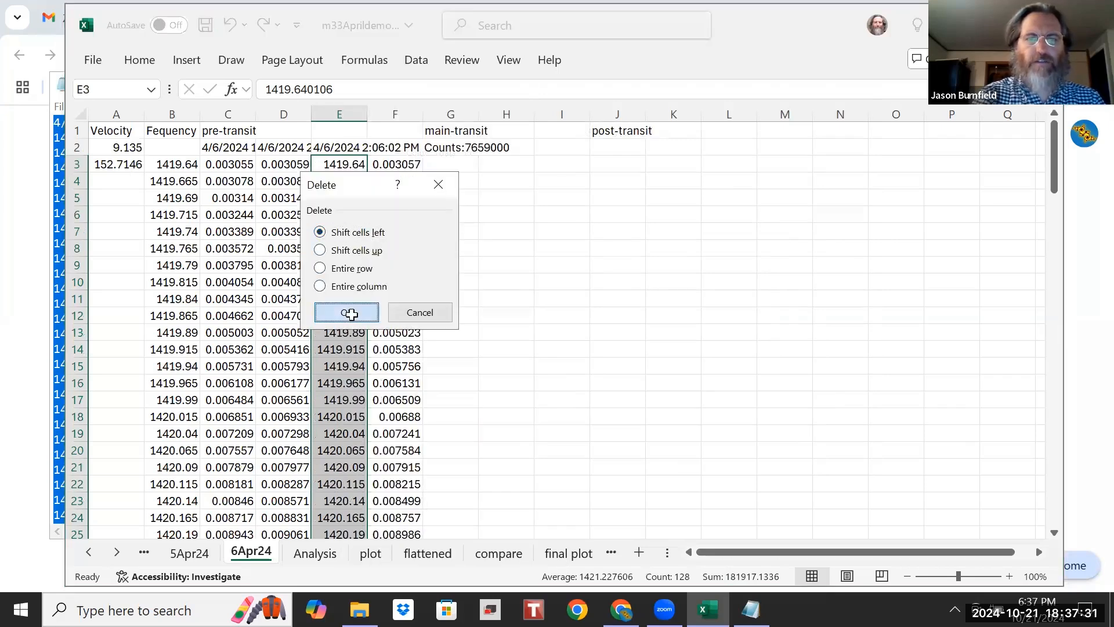
Step: Move the main-transit heading to cell F1 and the post-transit heading to cell K1
click(403, 148)
click(451, 132)
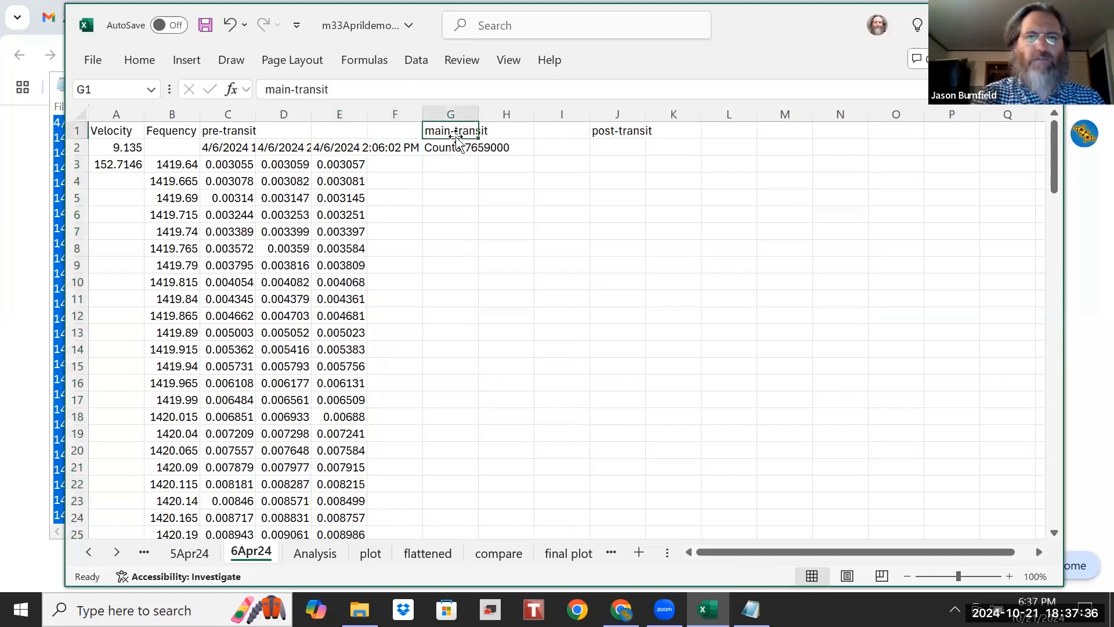
drag(457, 139, 403, 132)
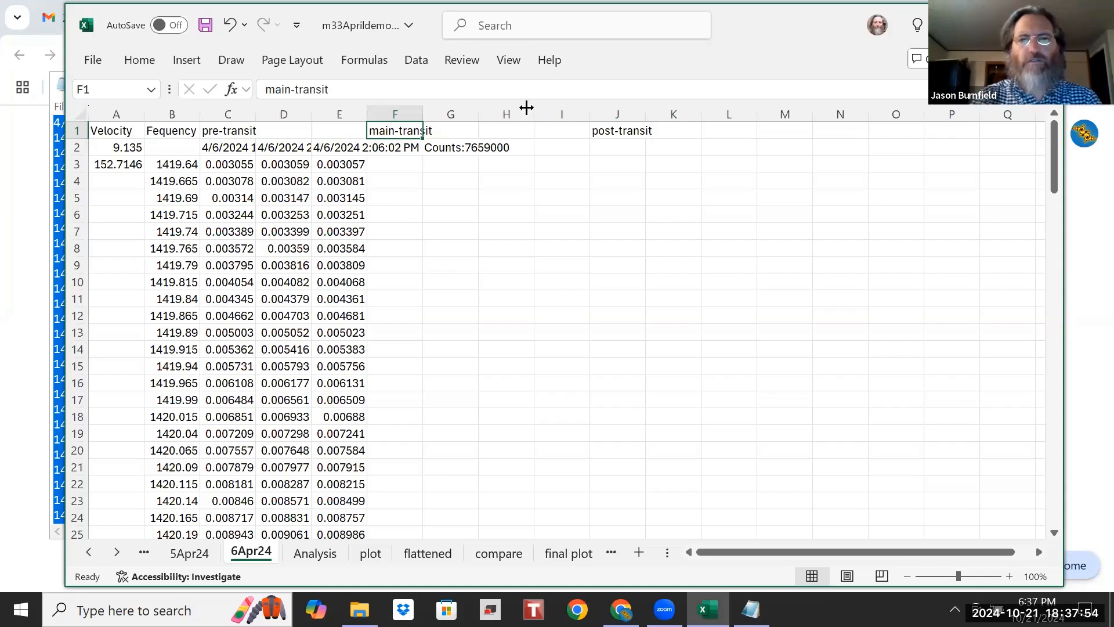
click(605, 130)
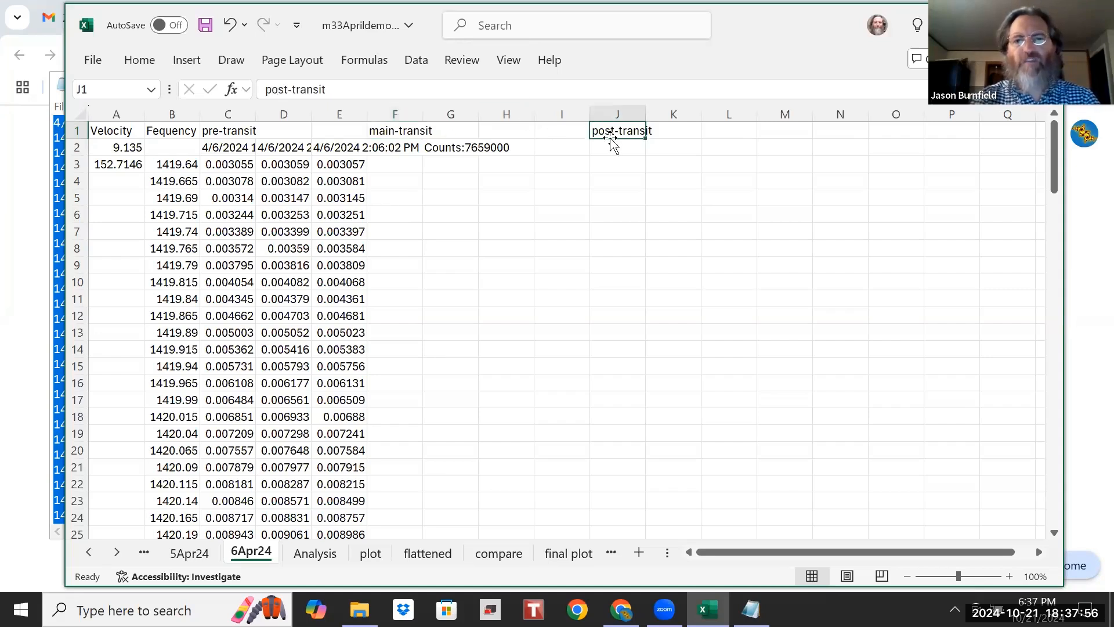
drag(613, 142, 668, 144)
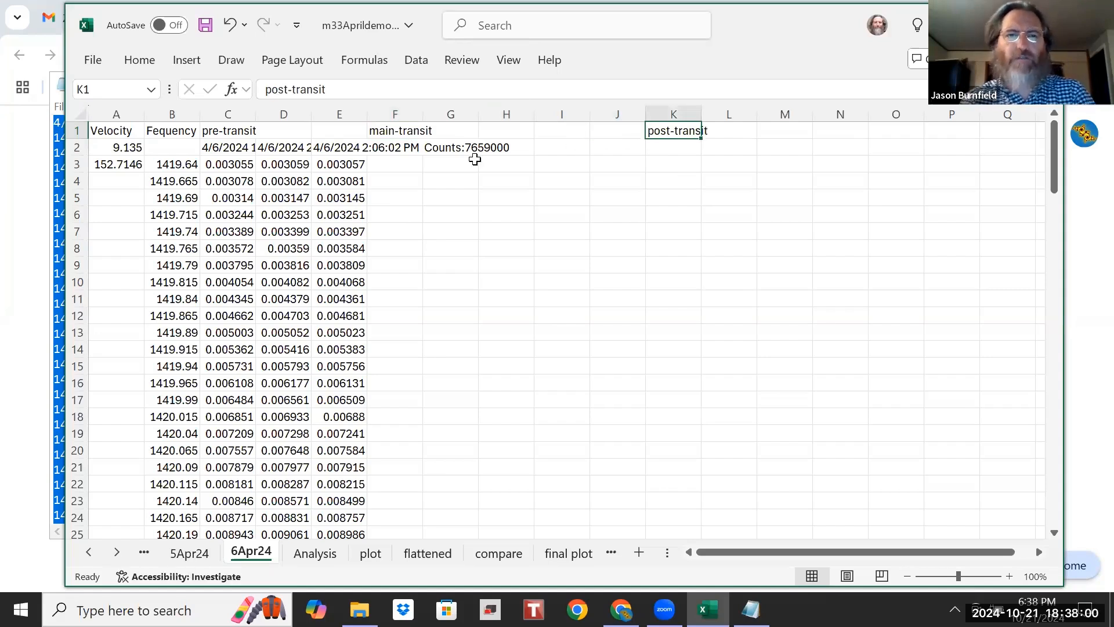
Step: With cell F2 selected as the paste target, close 6apr24_0010.txt and open 6apr24_0011.txt from the M33 scans folder
click(389, 149)
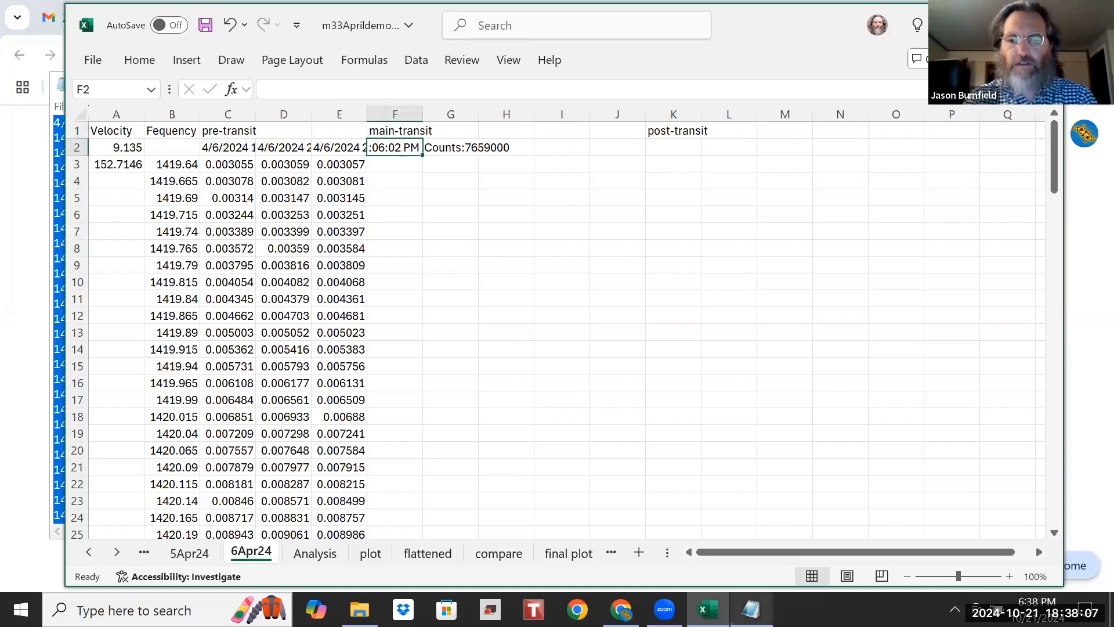
key(alt+Tab)
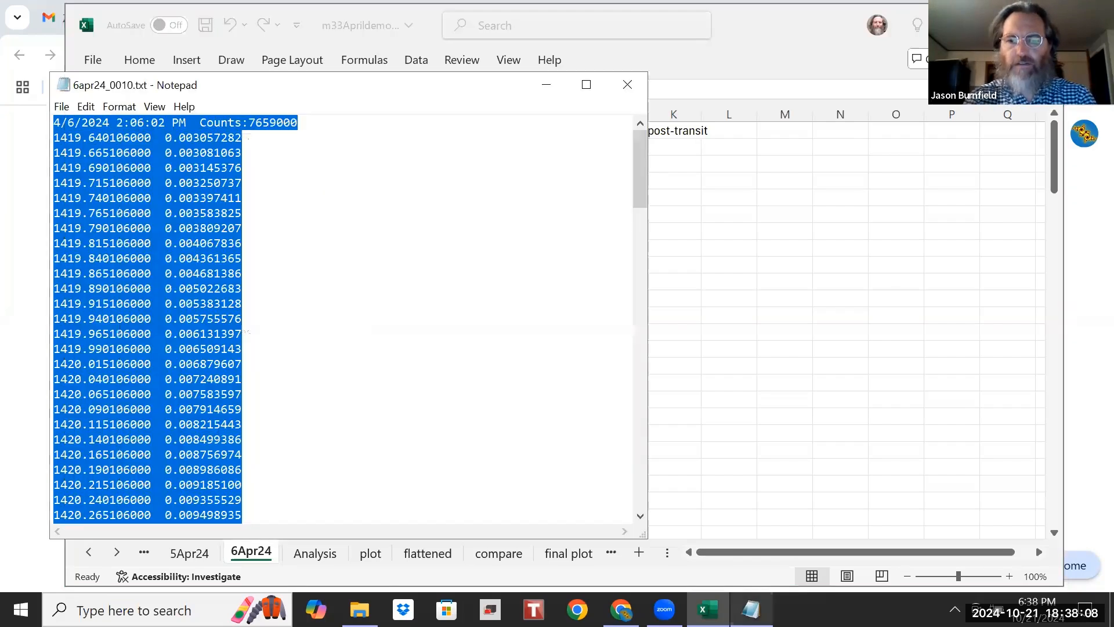
click(627, 84)
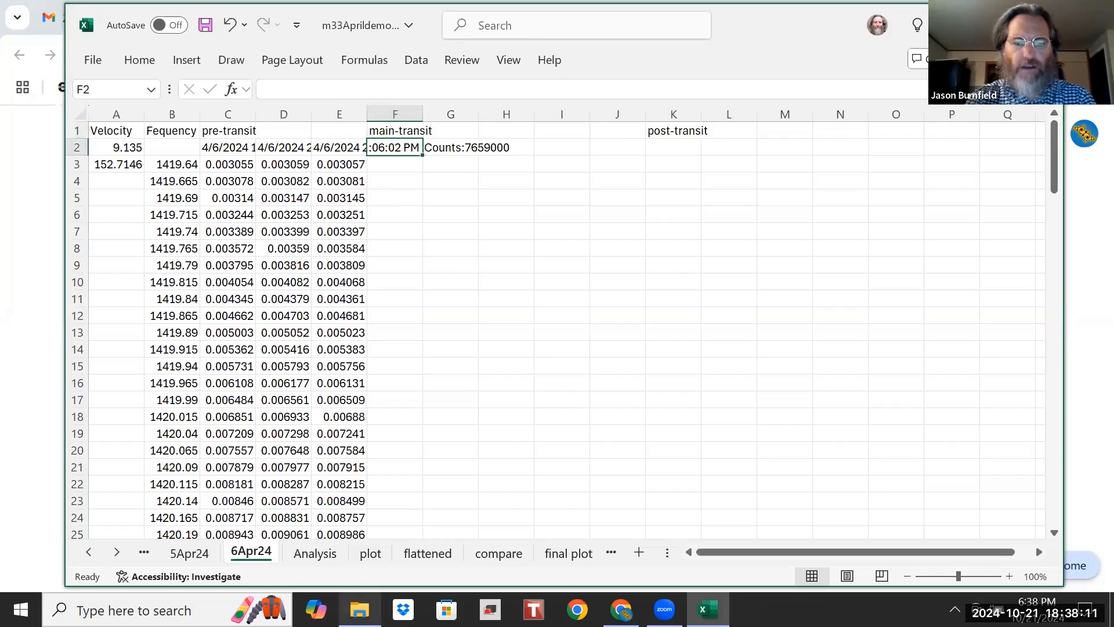
key(alt+Tab)
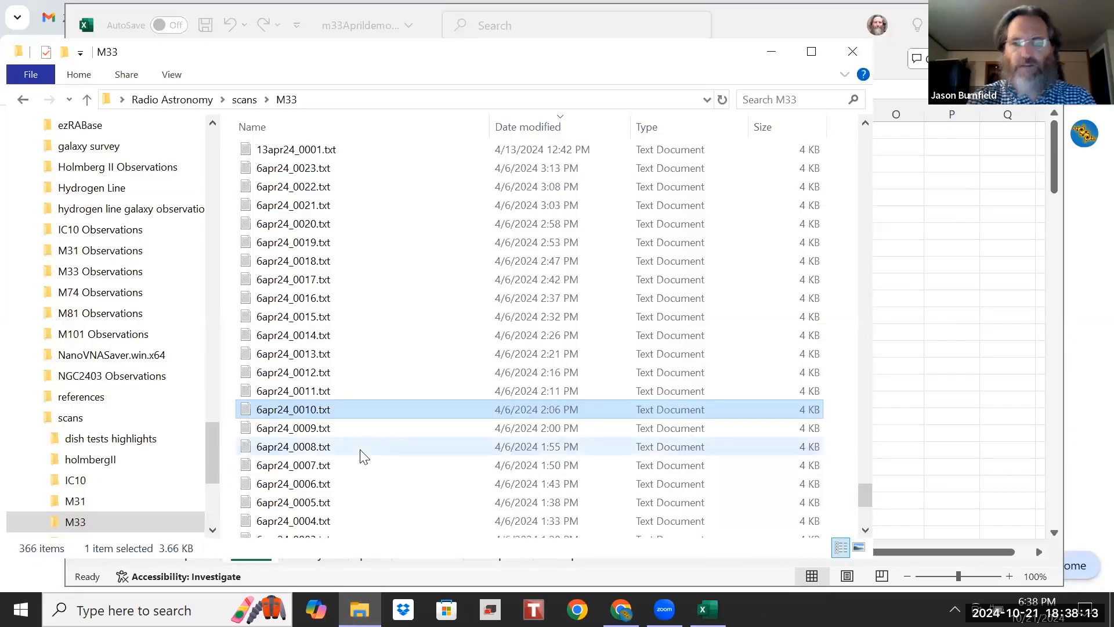
double_click(347, 391)
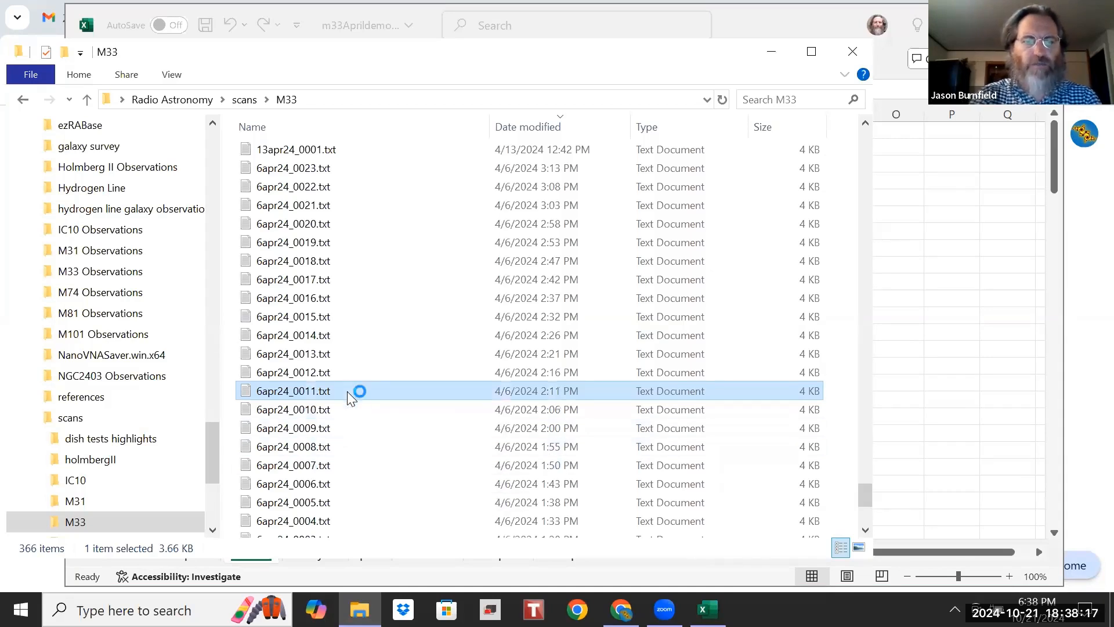
Step: Open scan files 6apr24_0012.txt through 6apr24_0015.txt from the M33 folder, minimizing each file window and finally the folder window
click(547, 86)
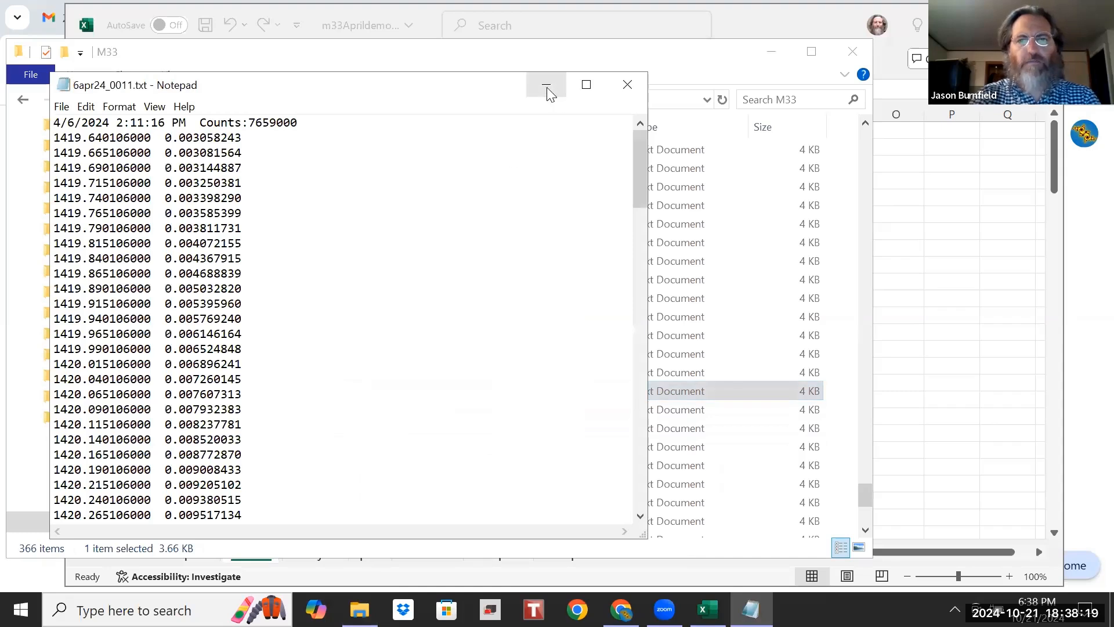
double_click(324, 373)
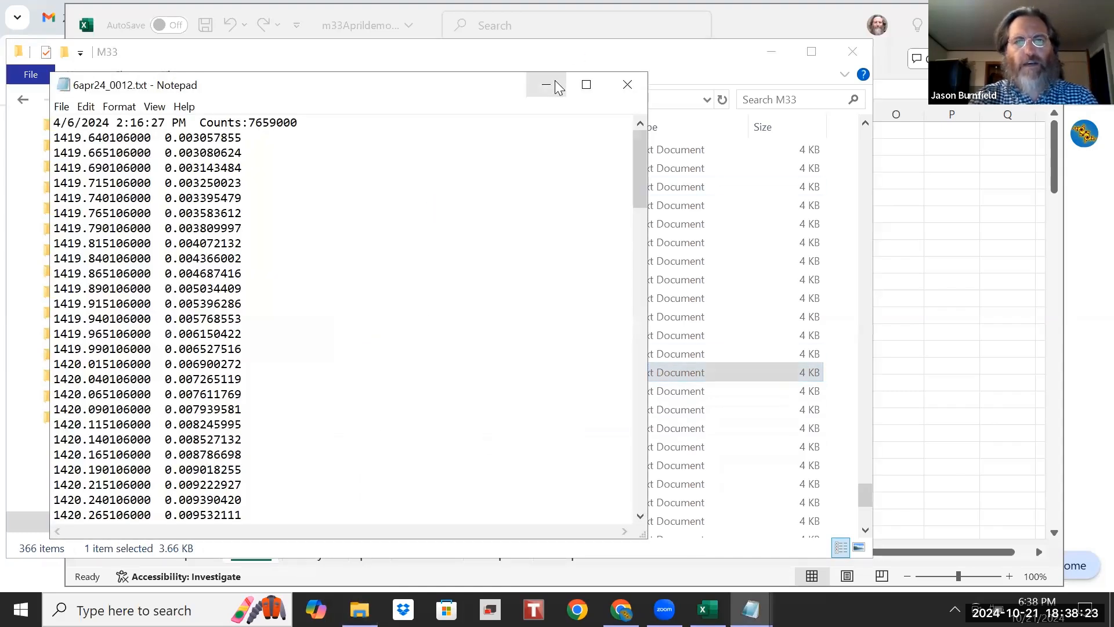
click(550, 84)
double_click(325, 354)
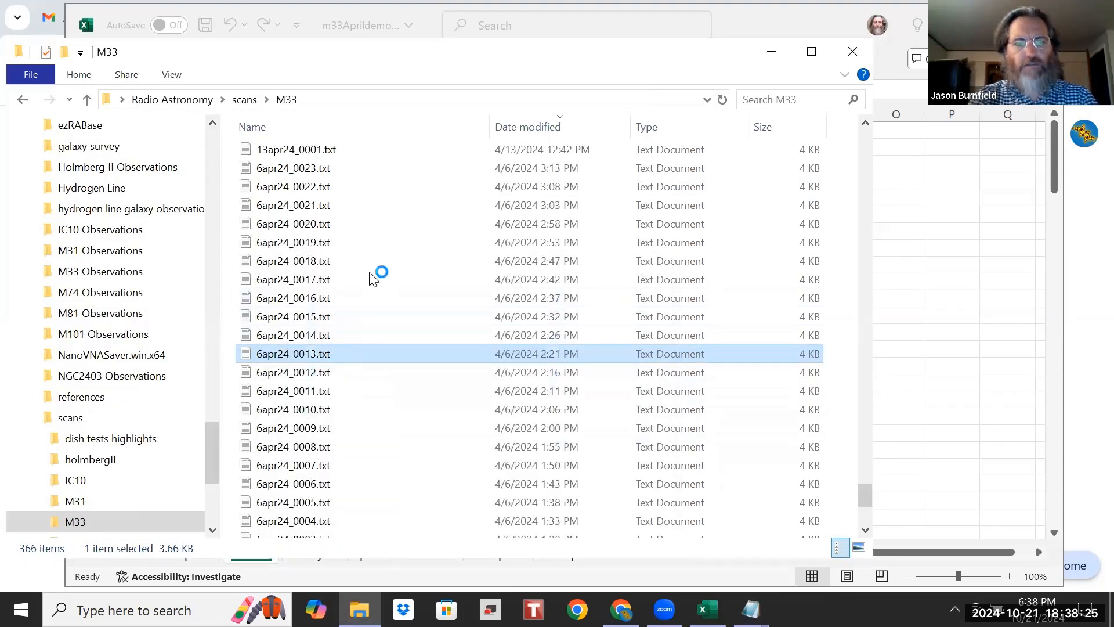
click(547, 84)
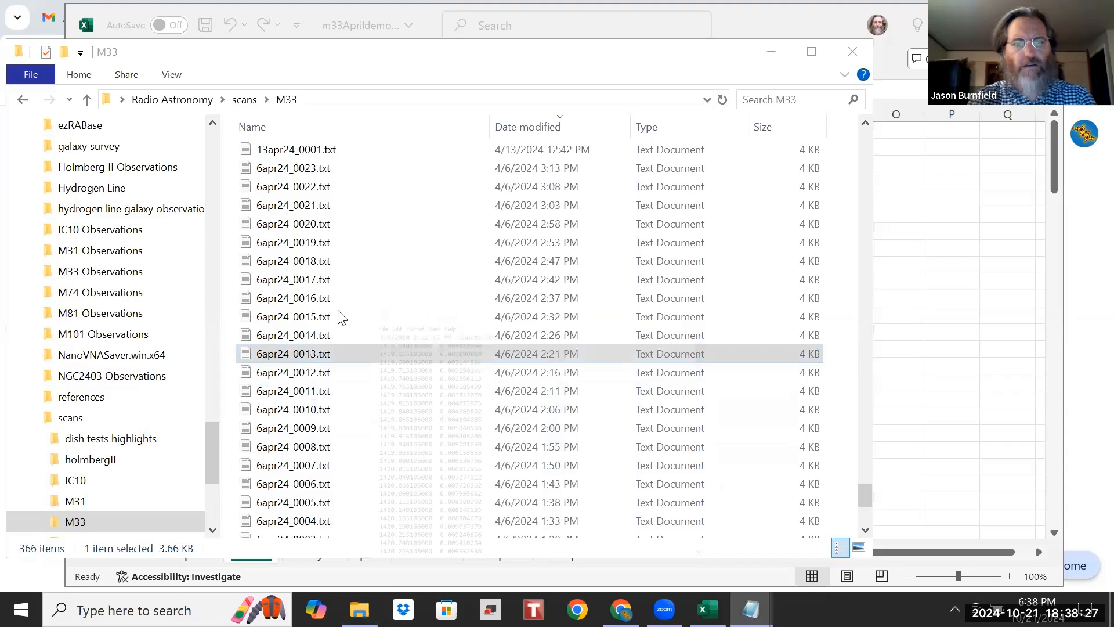
click(329, 335)
double_click(331, 336)
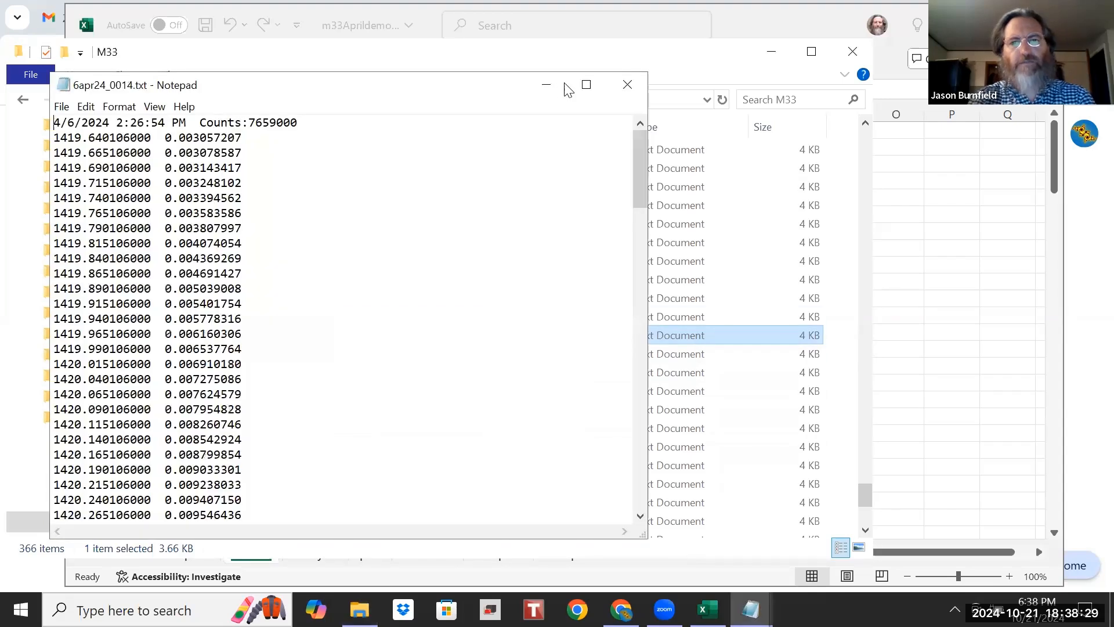
click(549, 85)
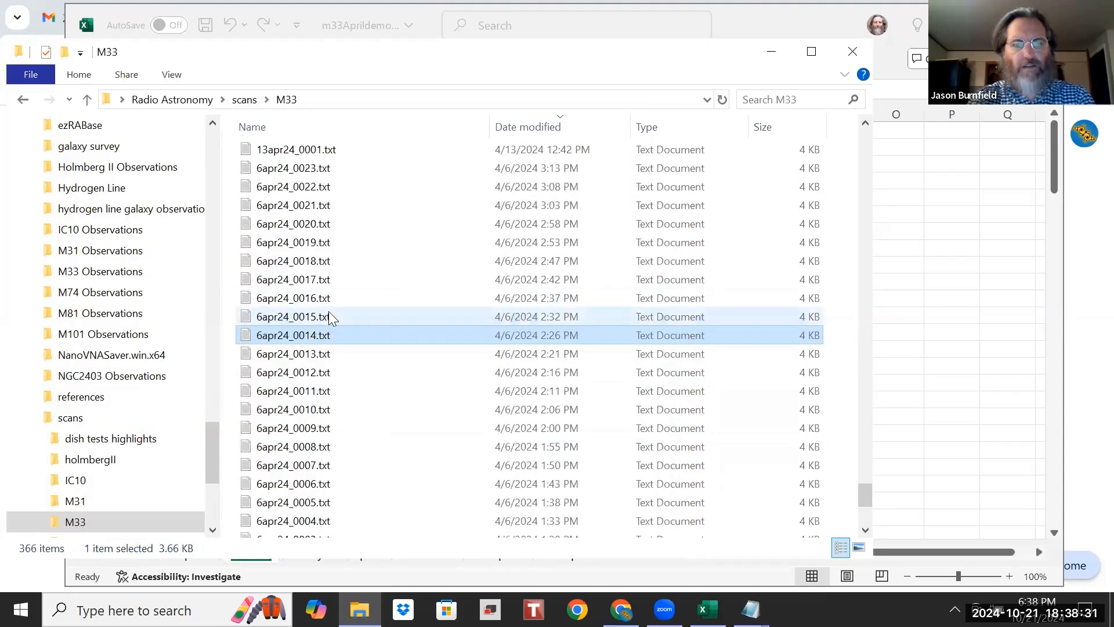
double_click(329, 317)
click(549, 85)
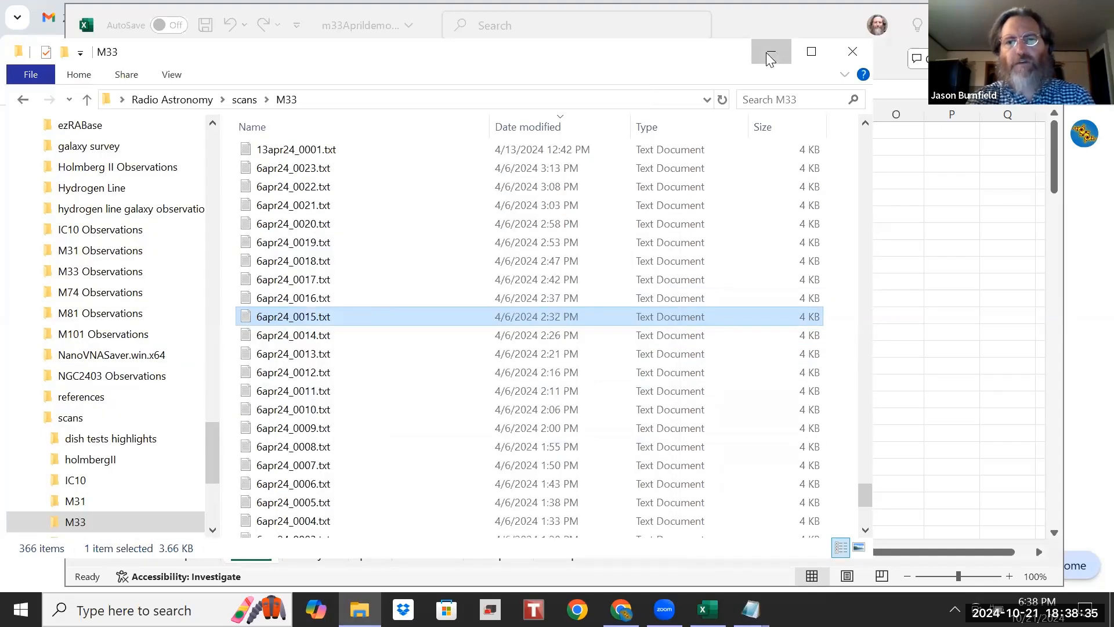
click(771, 55)
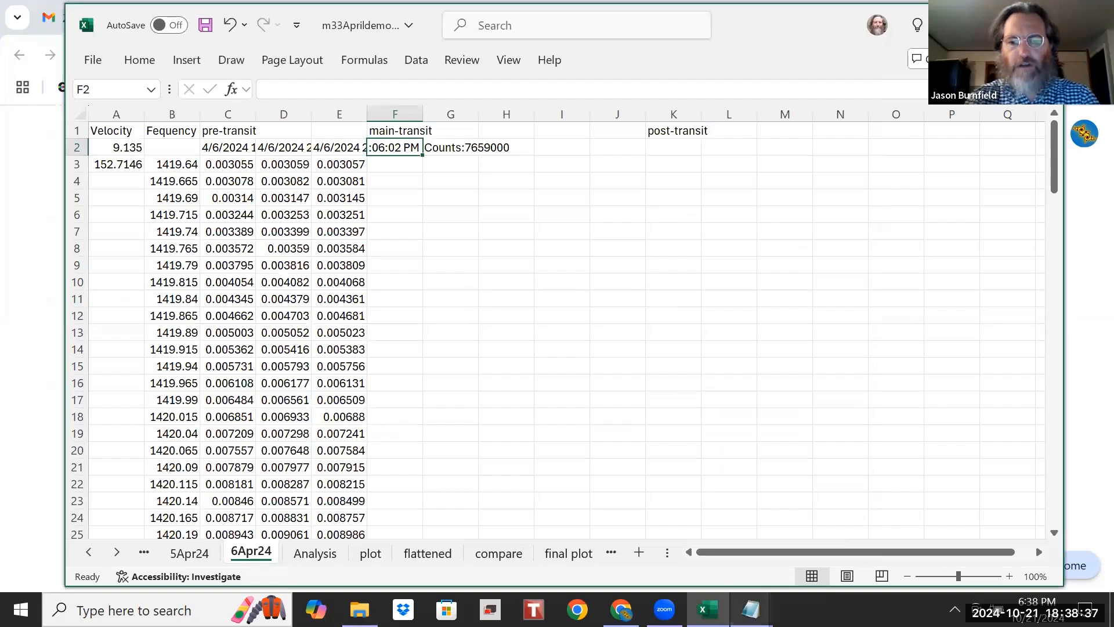
Step: Copy the entire contents of 6apr24_0011.txt from Notepad into cell F2 of the 6Apr24 sheet in Excel
click(750, 609)
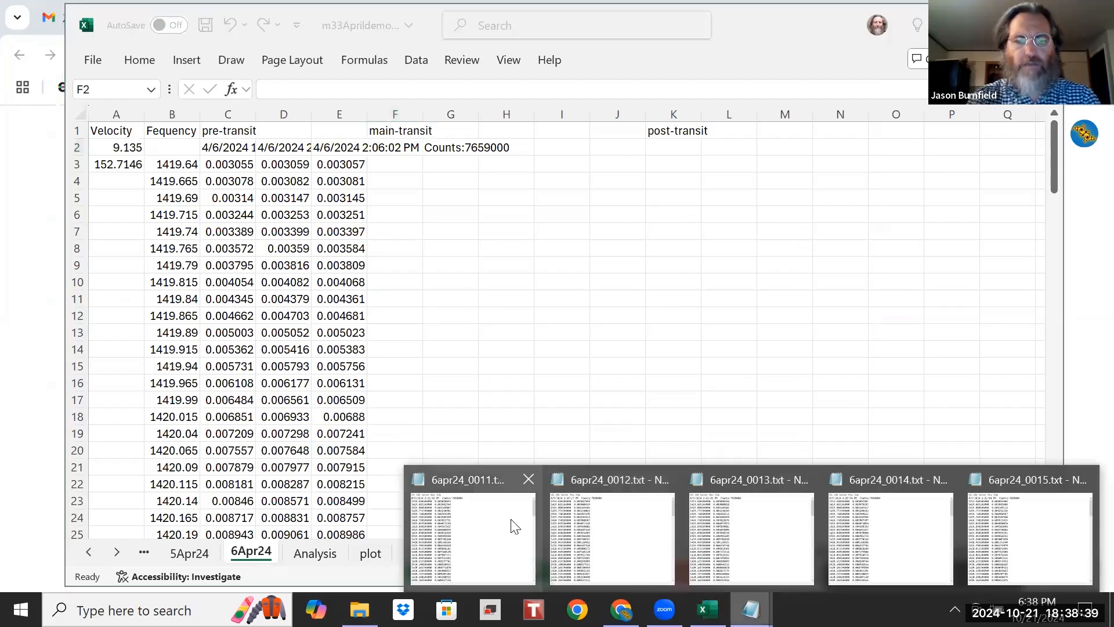
click(513, 527)
right_click(507, 375)
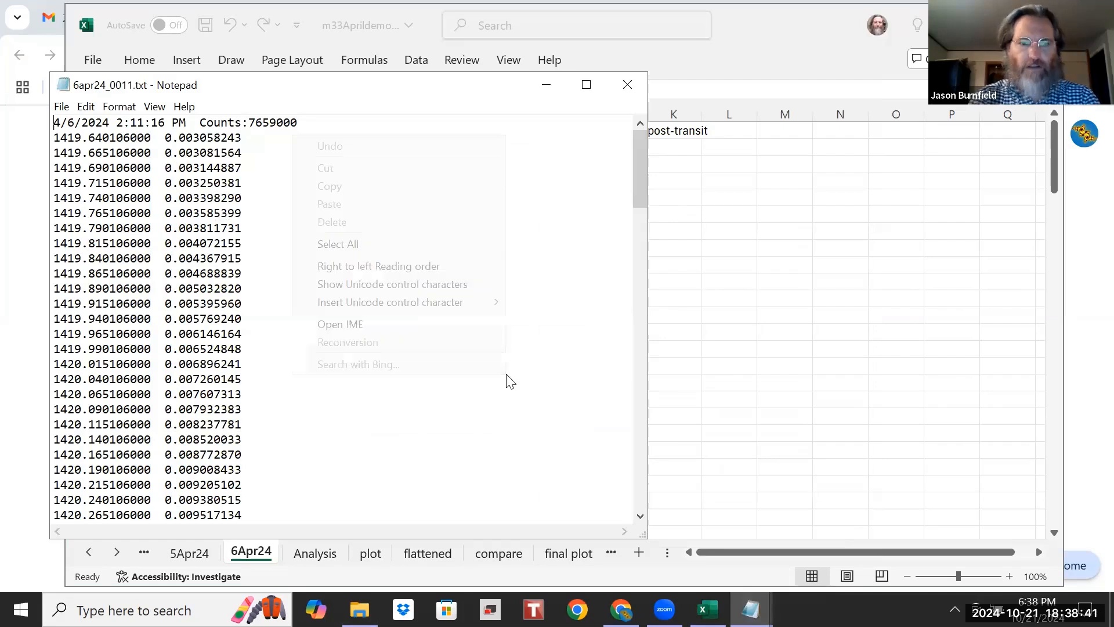
click(465, 249)
key(ctrl+c)
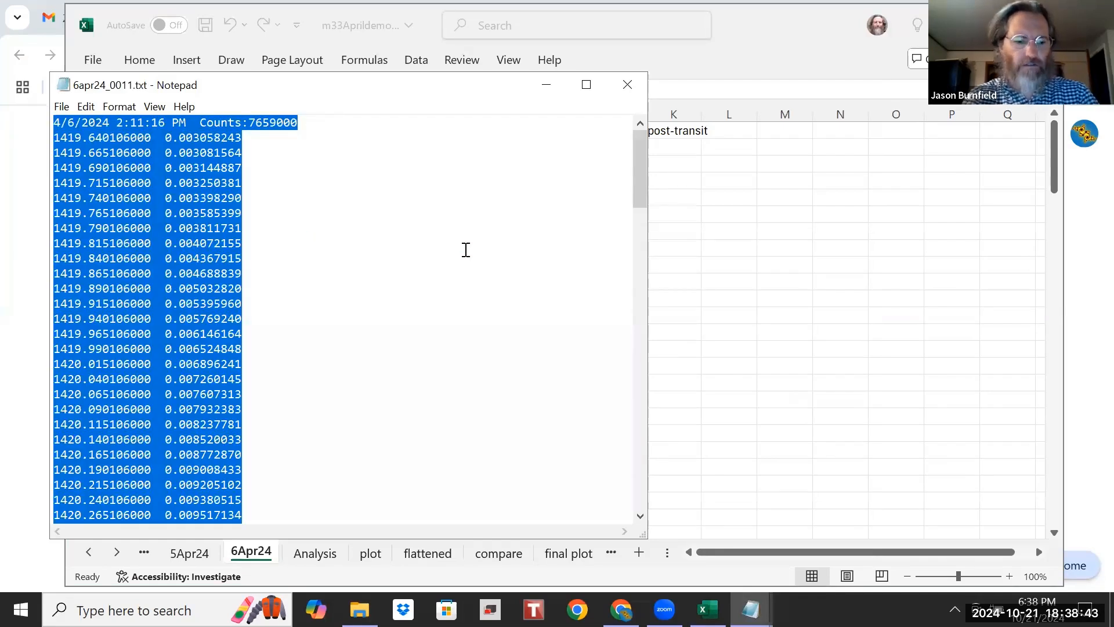
click(677, 252)
key(ctrl+v)
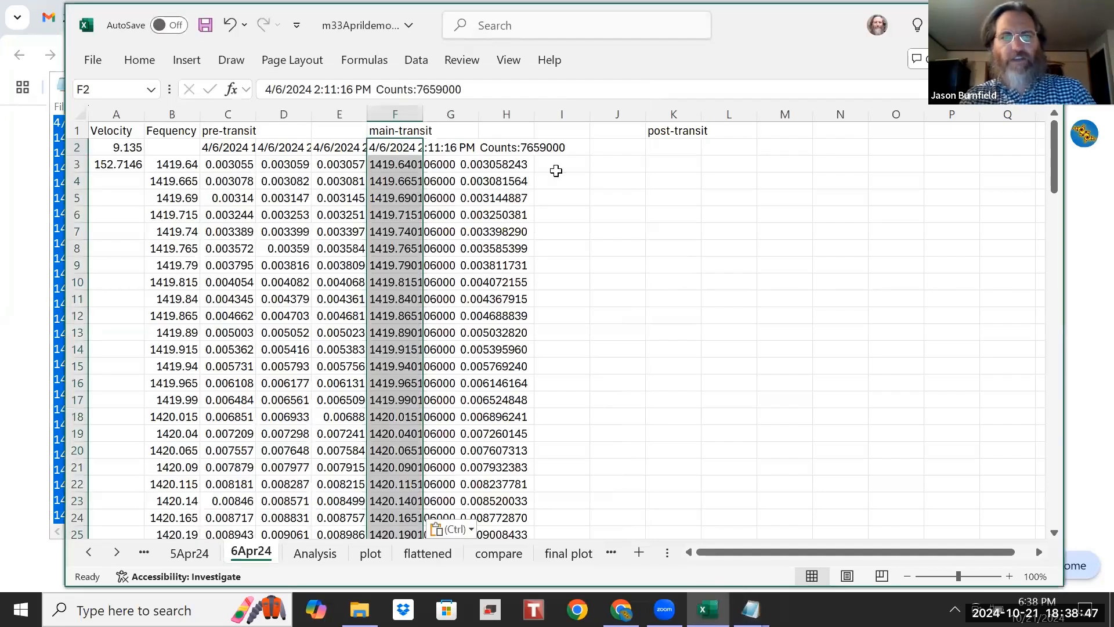
Step: Split the pasted data in F3:F130 into separate frequency and intensity columns using Text to Columns with the Fixed width option
click(410, 162)
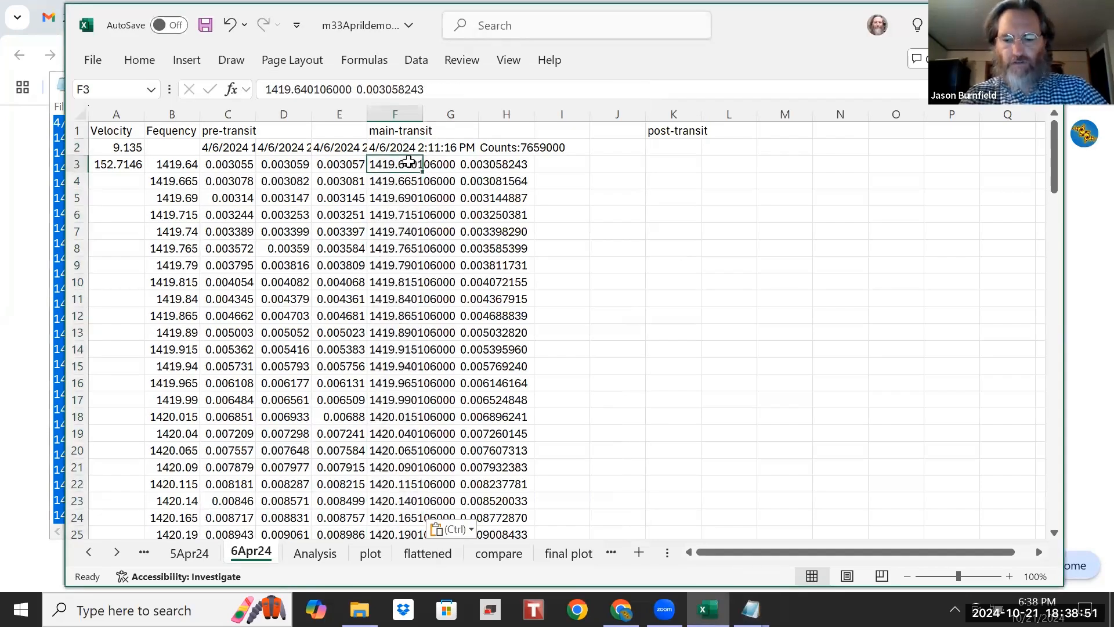
key(ctrl+shift+Down)
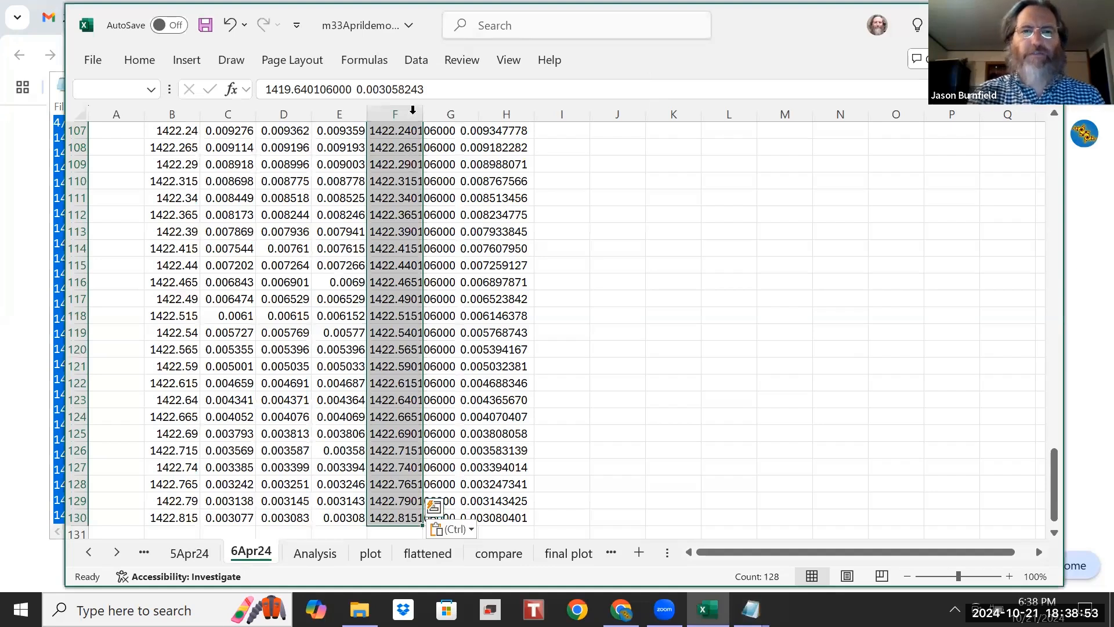
click(422, 65)
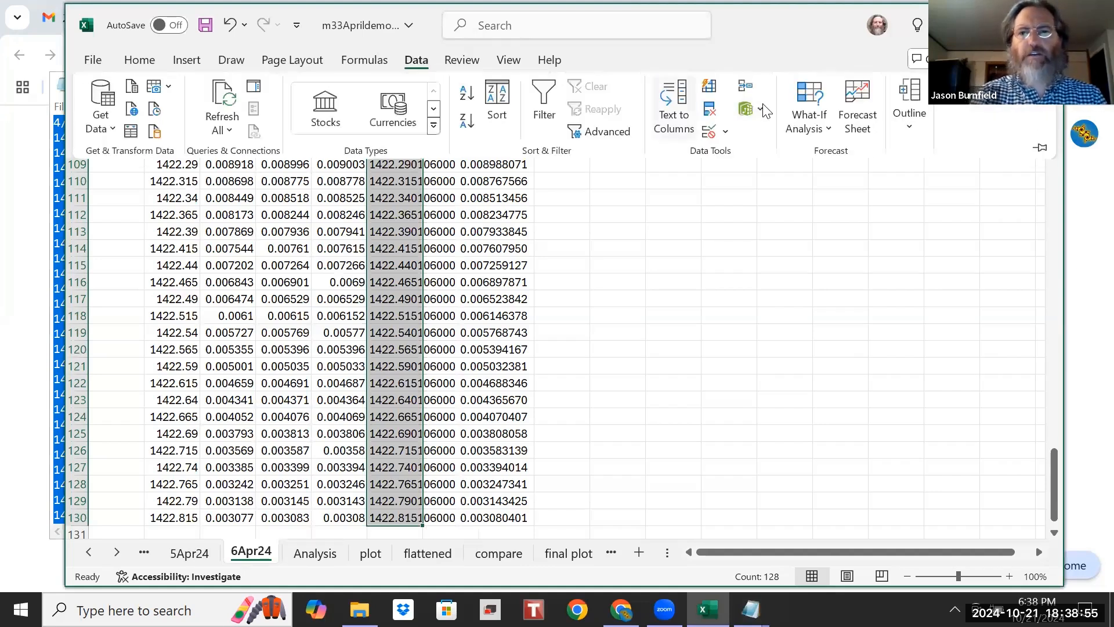
click(675, 107)
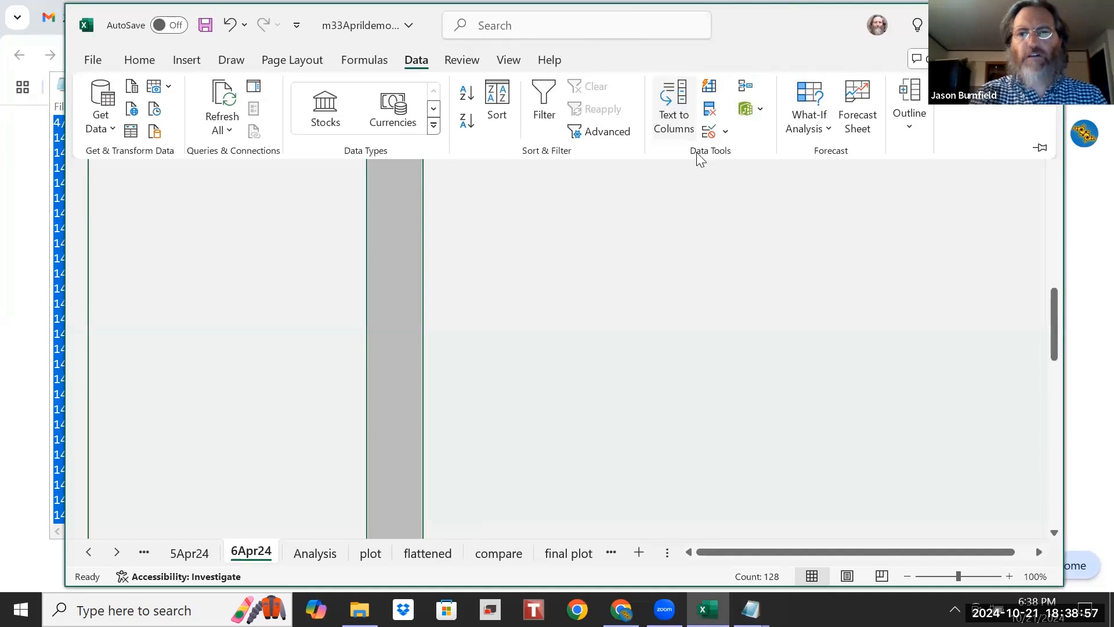
click(462, 219)
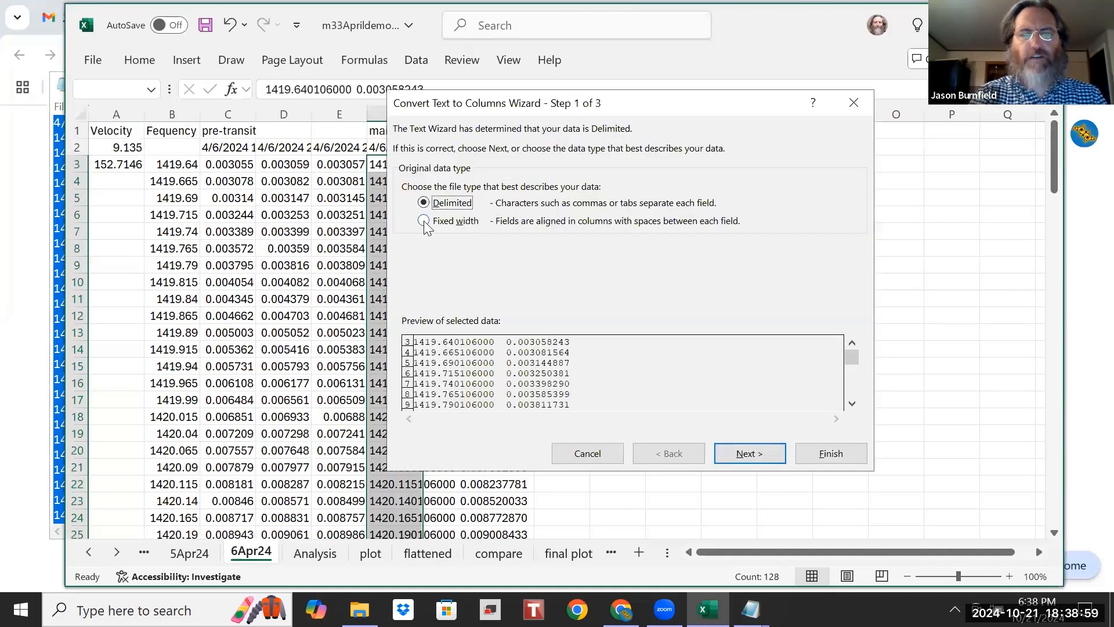
click(746, 462)
click(747, 462)
click(844, 453)
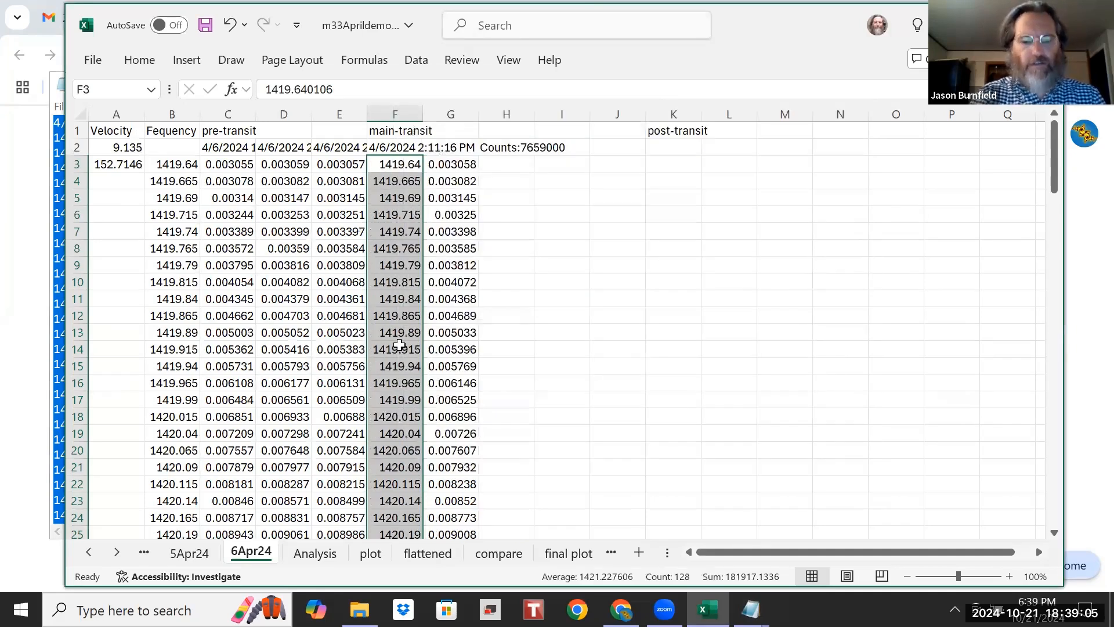
Step: Delete the duplicate frequency cells in F3:F130, shifting the remaining cells left
right_click(399, 345)
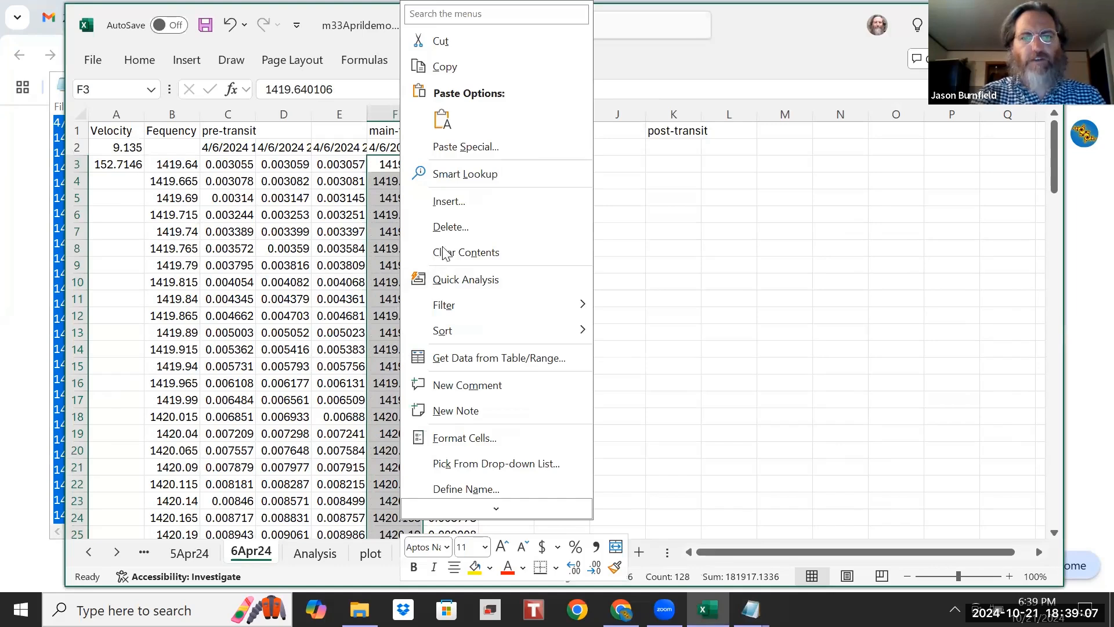
click(451, 236)
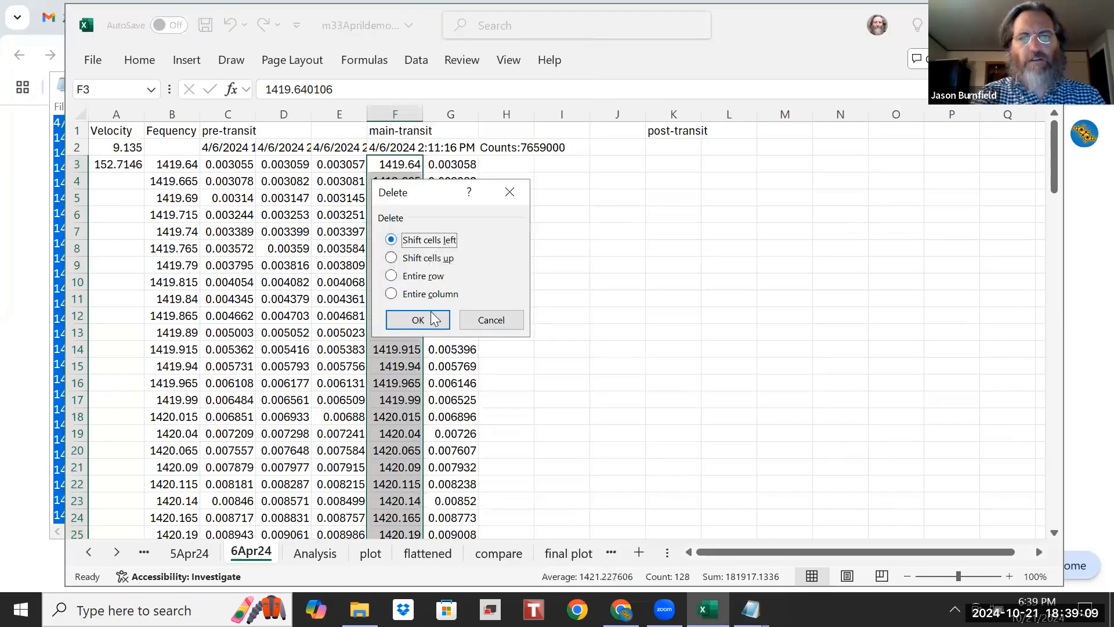
click(429, 322)
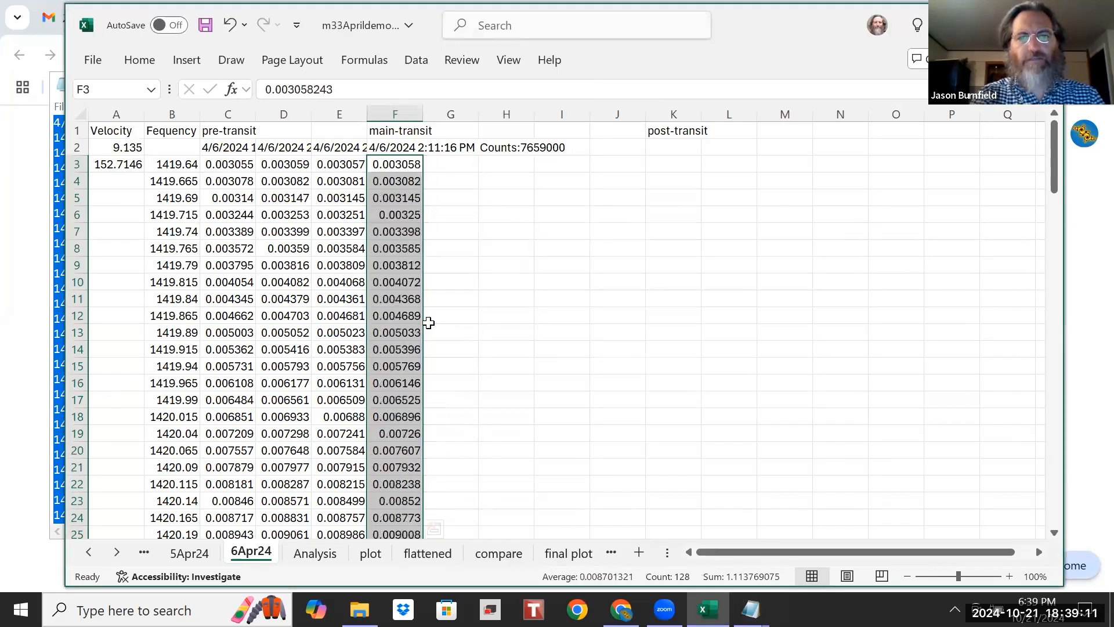
Step: Close 6apr24_0011.txt and copy the entire contents of 6apr24_0012.txt from Notepad into cell G2 of the Excel sheet
click(458, 148)
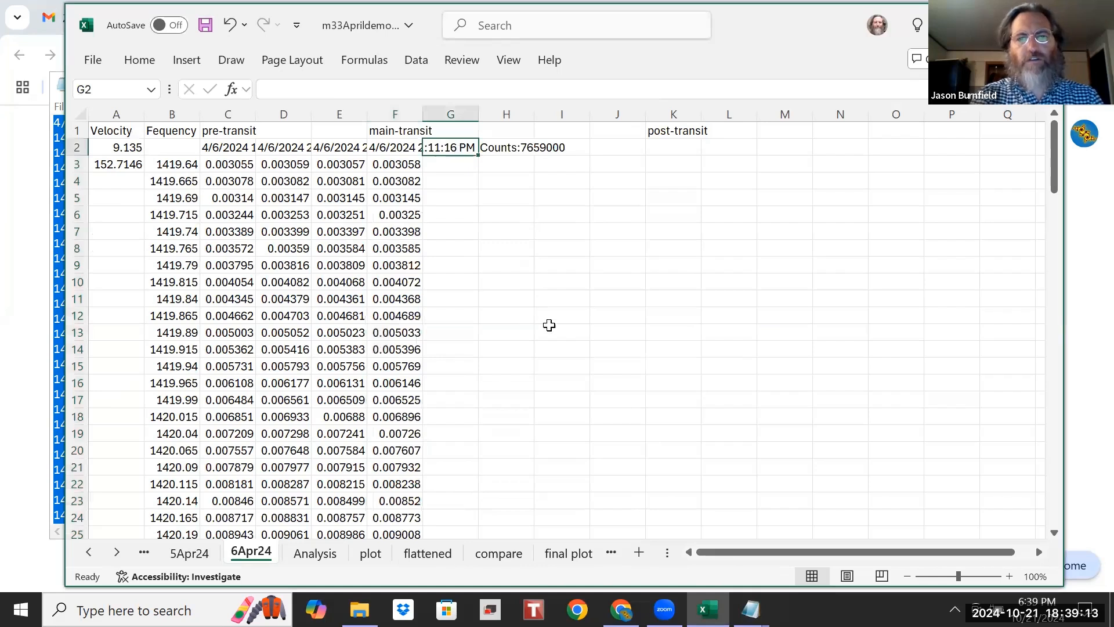
click(751, 610)
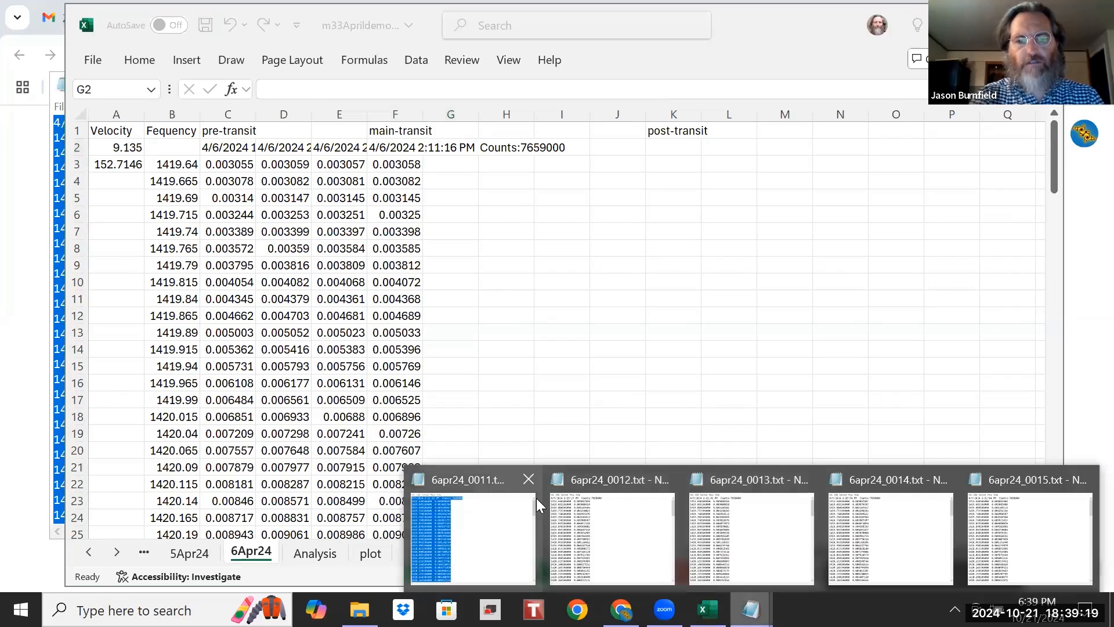
click(521, 488)
right_click(480, 378)
click(447, 247)
key(ctrl+c)
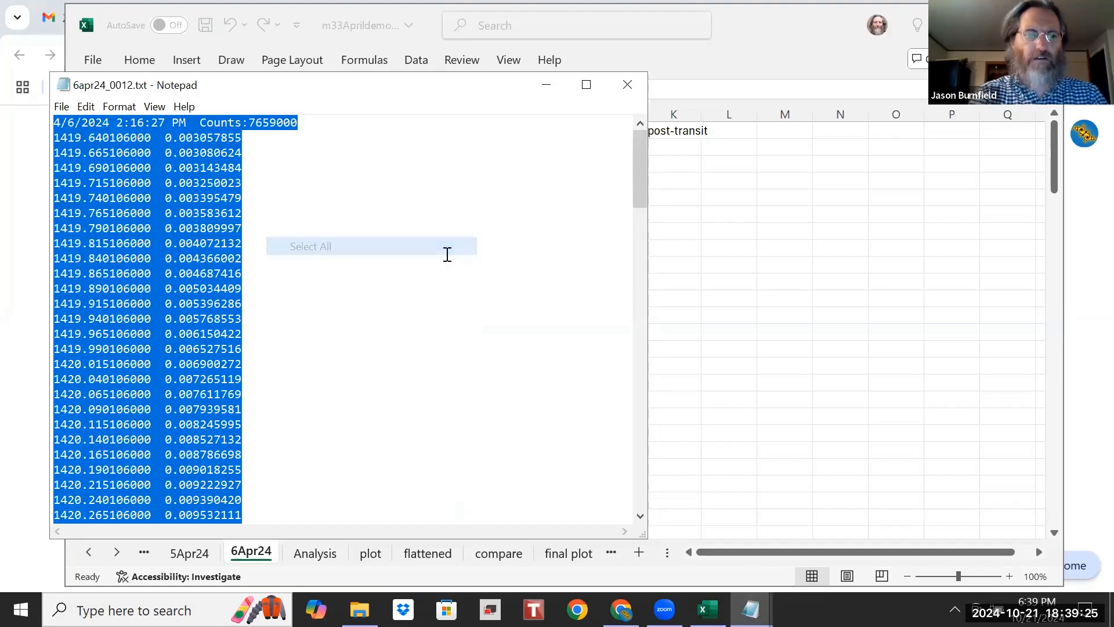
click(690, 278)
key(ctrl+v)
Step: Split the pasted data in G3:G130 into frequency and intensity columns using Text to Columns with the Fixed width option
drag(689, 278, 462, 163)
click(462, 164)
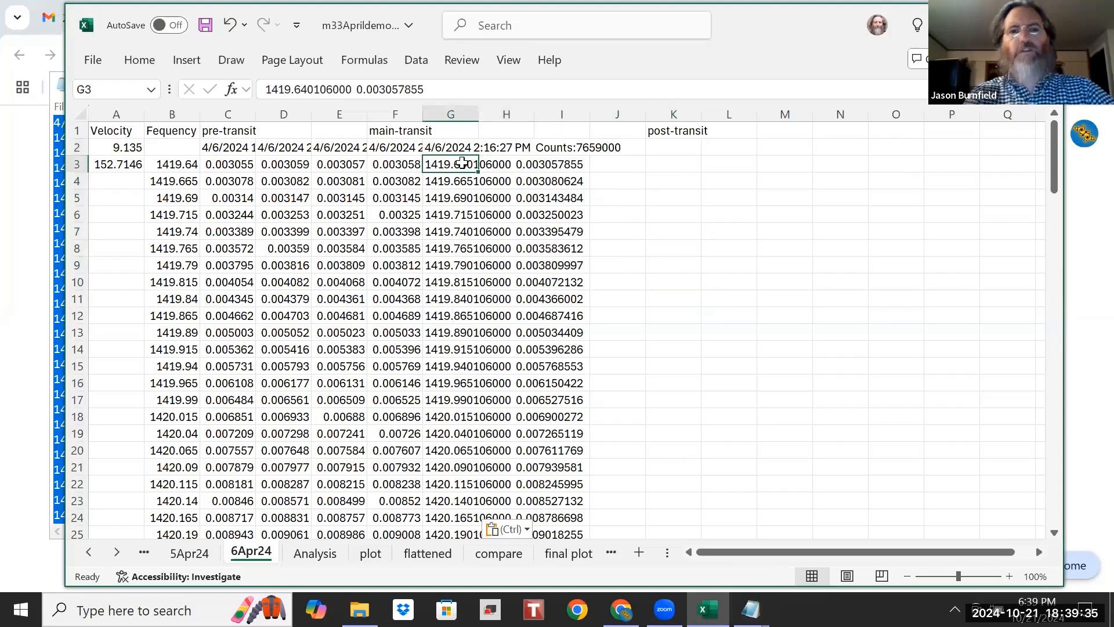
key(ctrl+shift+Down)
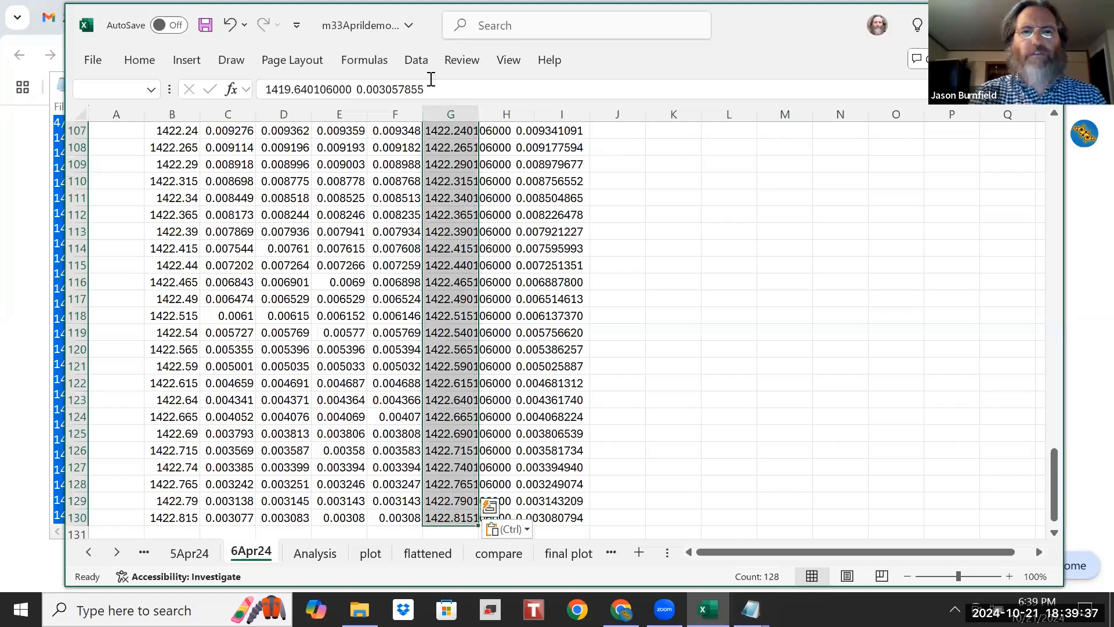
click(416, 60)
click(677, 121)
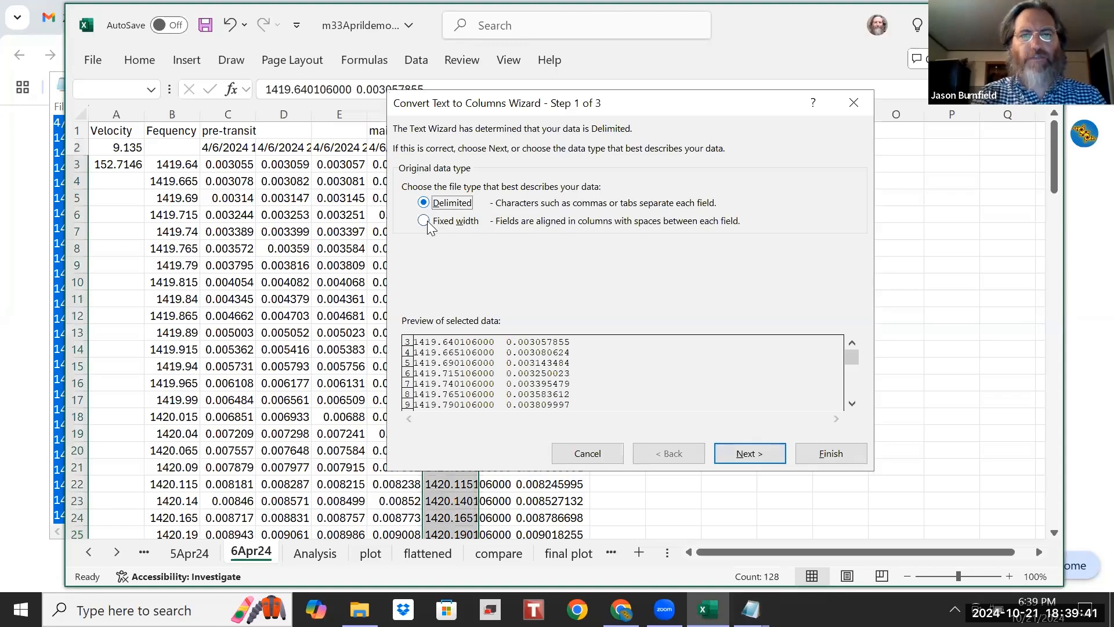
click(427, 220)
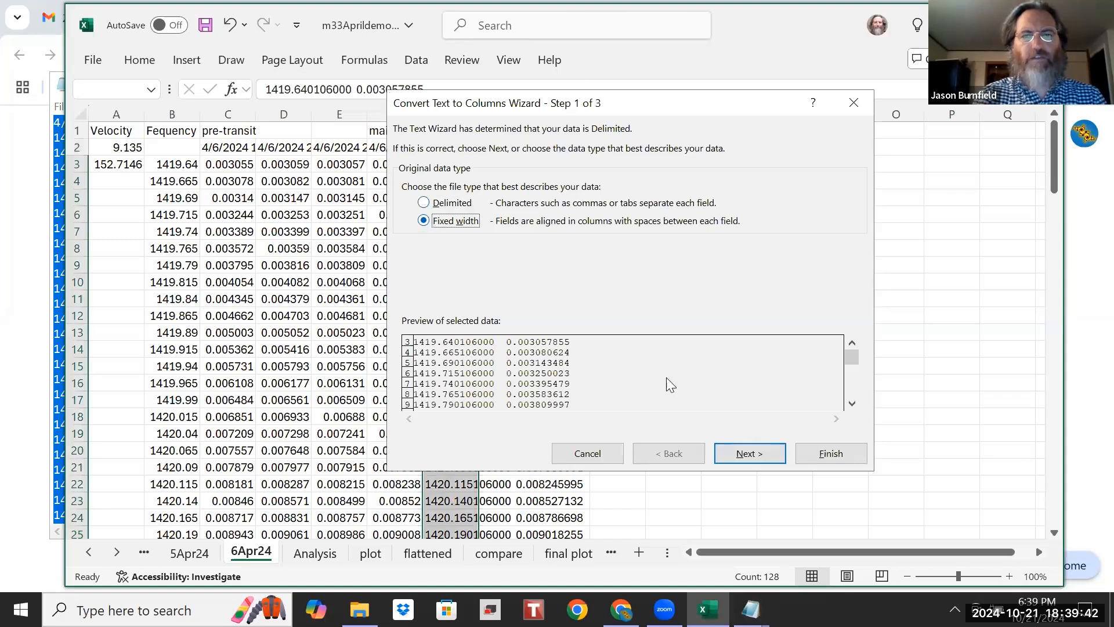
click(755, 453)
click(754, 453)
click(825, 454)
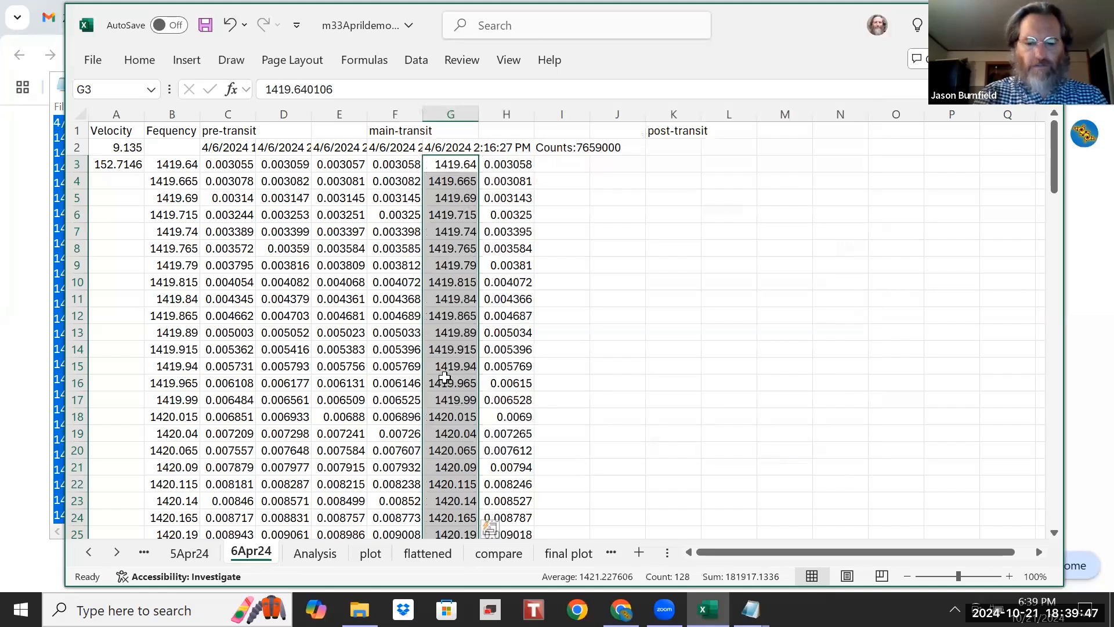
Step: Delete the duplicate frequency cells in G3:G130, shifting the remaining cells left
right_click(445, 378)
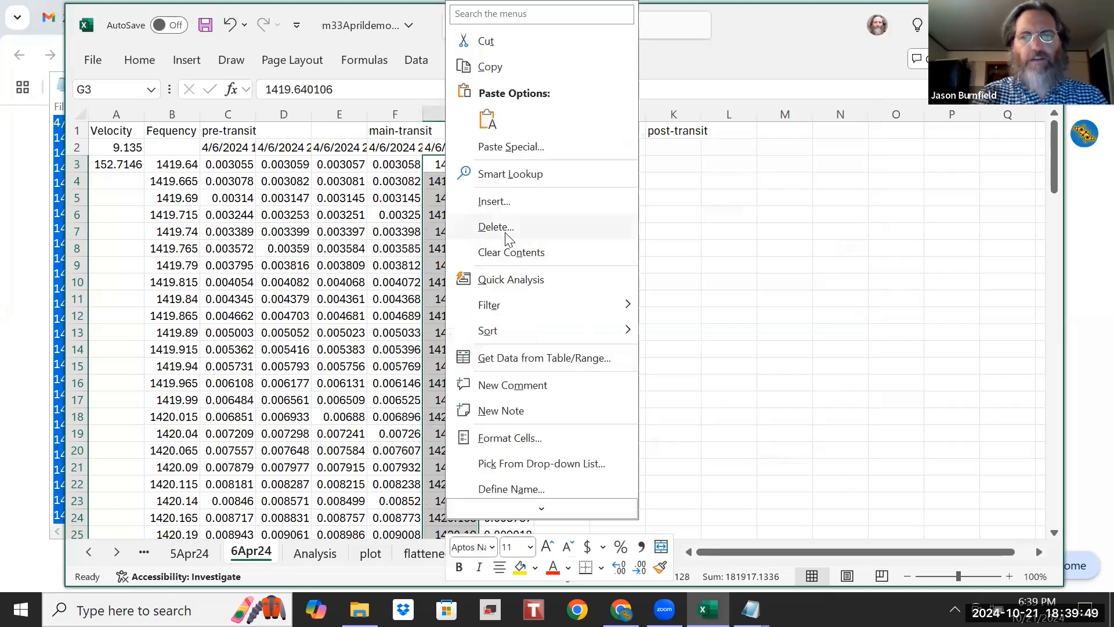
click(503, 229)
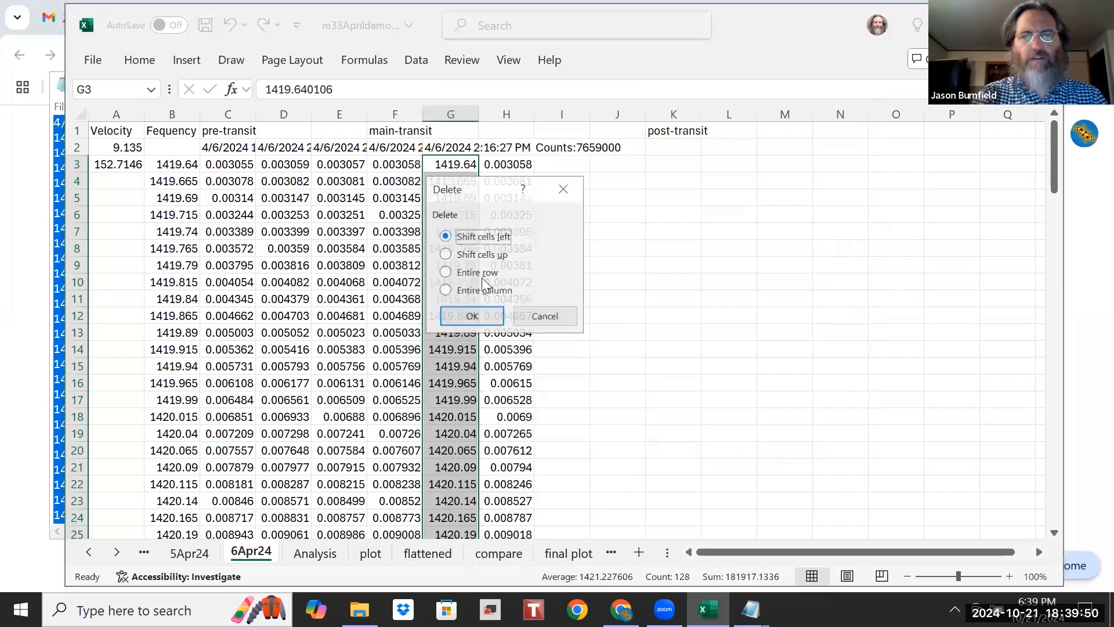
click(473, 317)
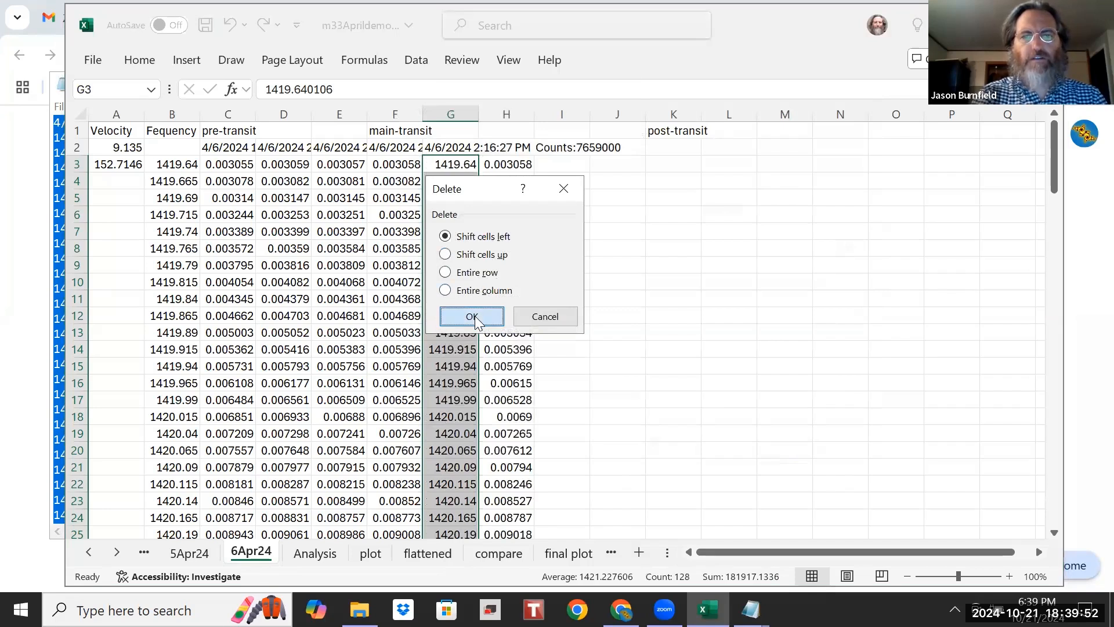
Step: Close 6apr24_0012.txt and copy the entire contents of 6apr24_0013.txt from Notepad into cell H2 of the Excel sheet
click(517, 150)
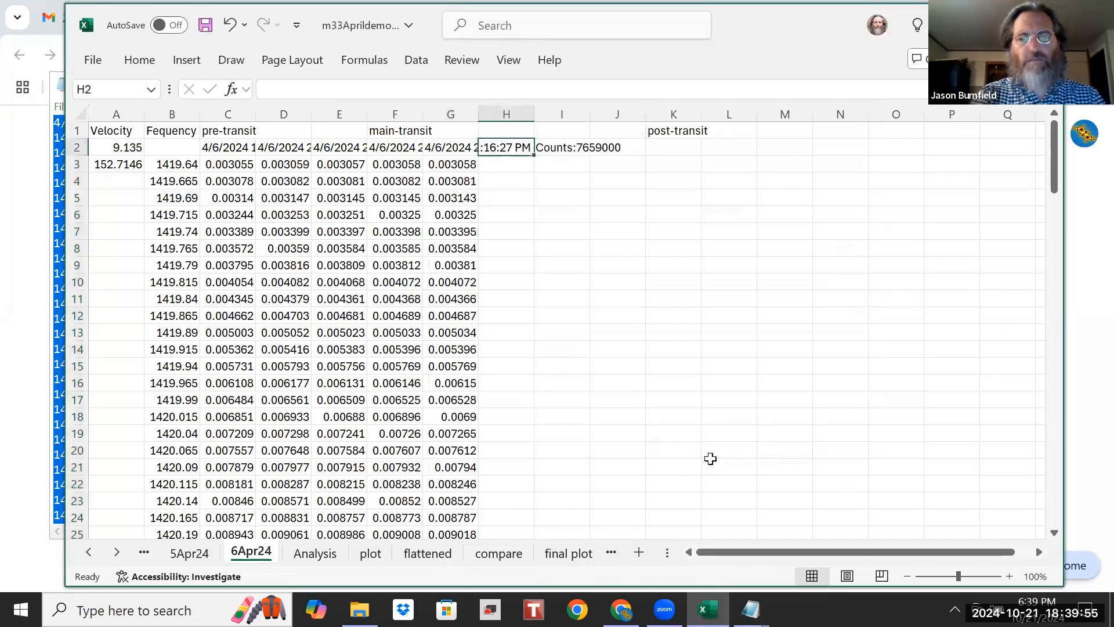
click(751, 609)
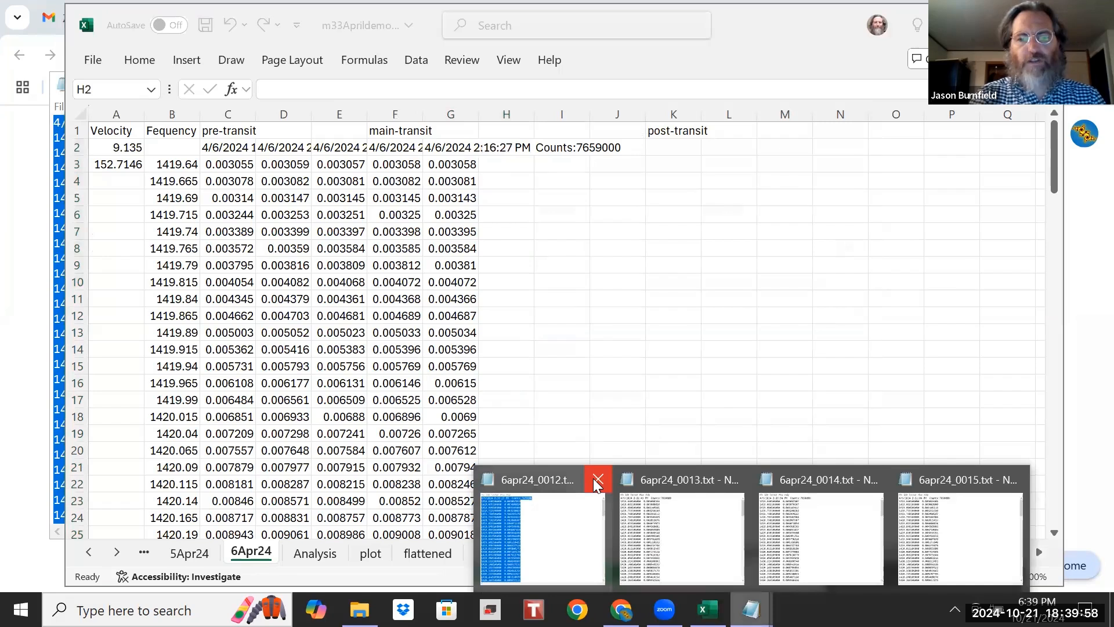
click(607, 507)
right_click(548, 365)
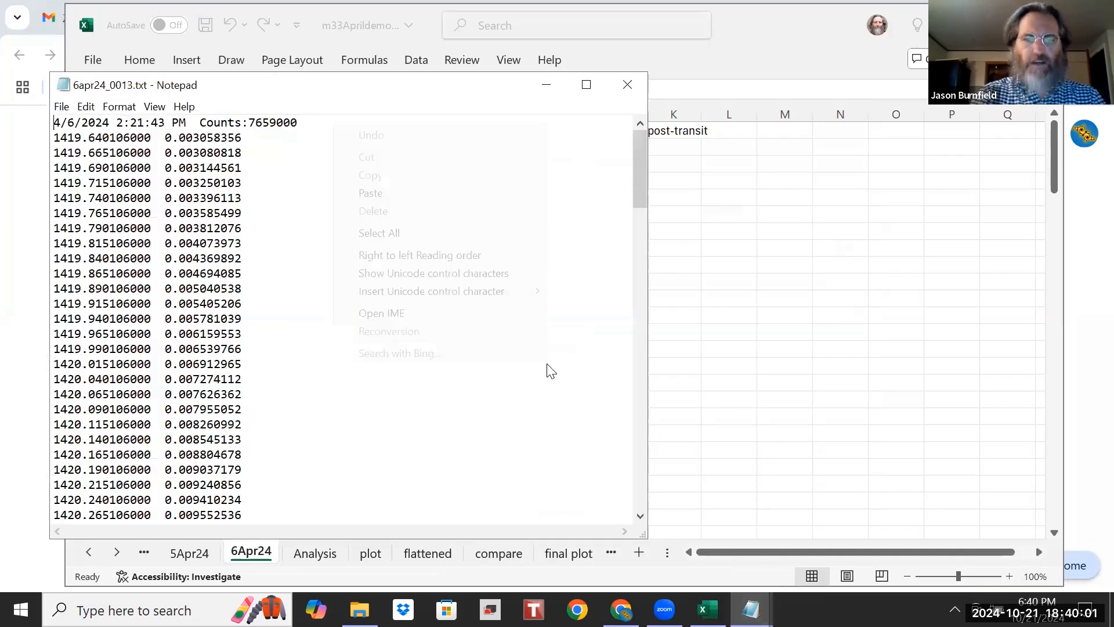
click(527, 238)
key(ctrl+c)
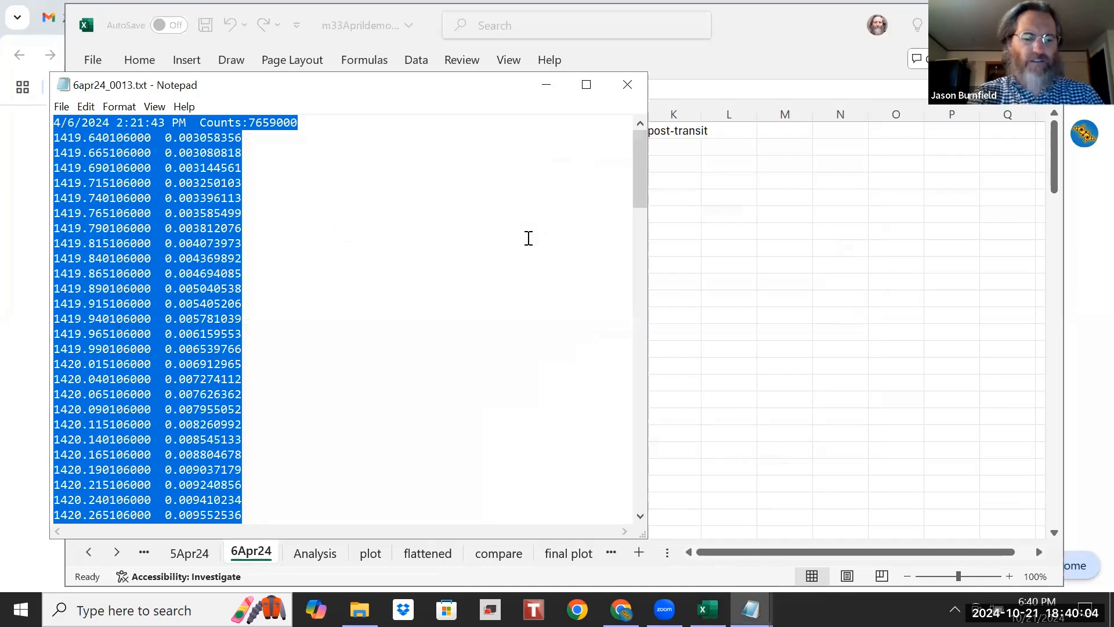
click(700, 230)
key(ctrl+v)
Step: Split the pasted data in H3:H130 into frequency and intensity columns using Text to Columns with the Fixed width option
click(523, 159)
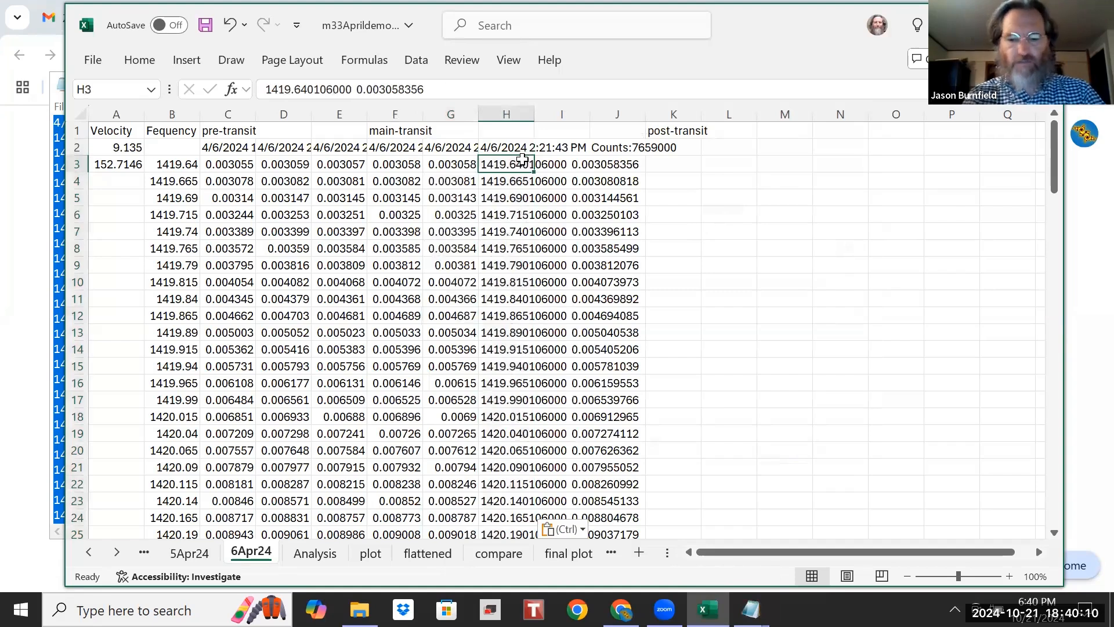
key(ctrl+shift+Down)
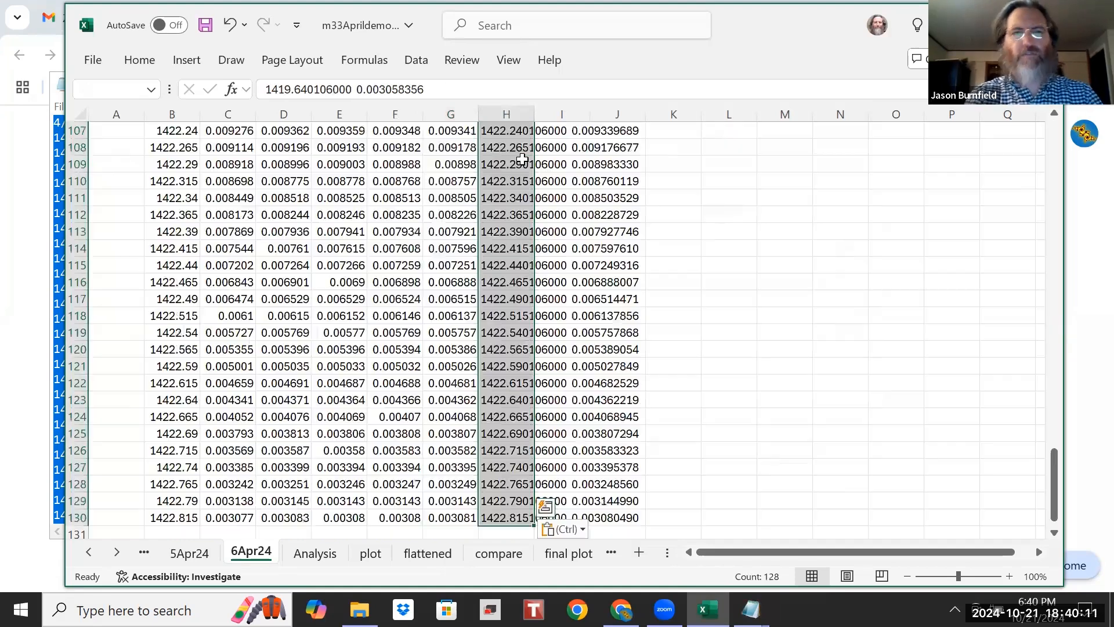
click(416, 60)
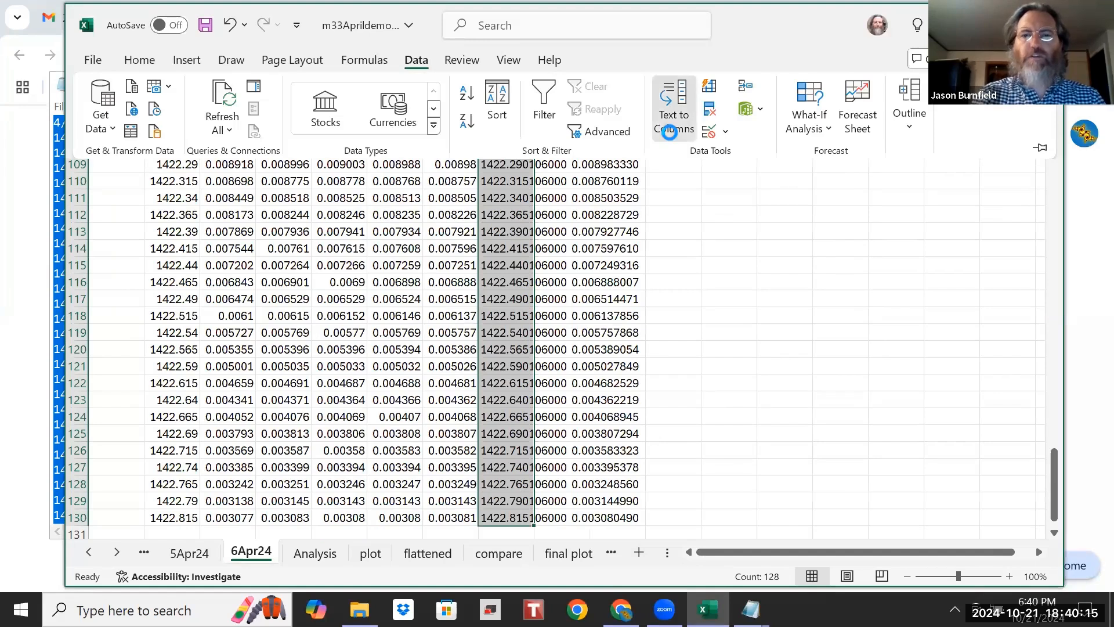
click(674, 134)
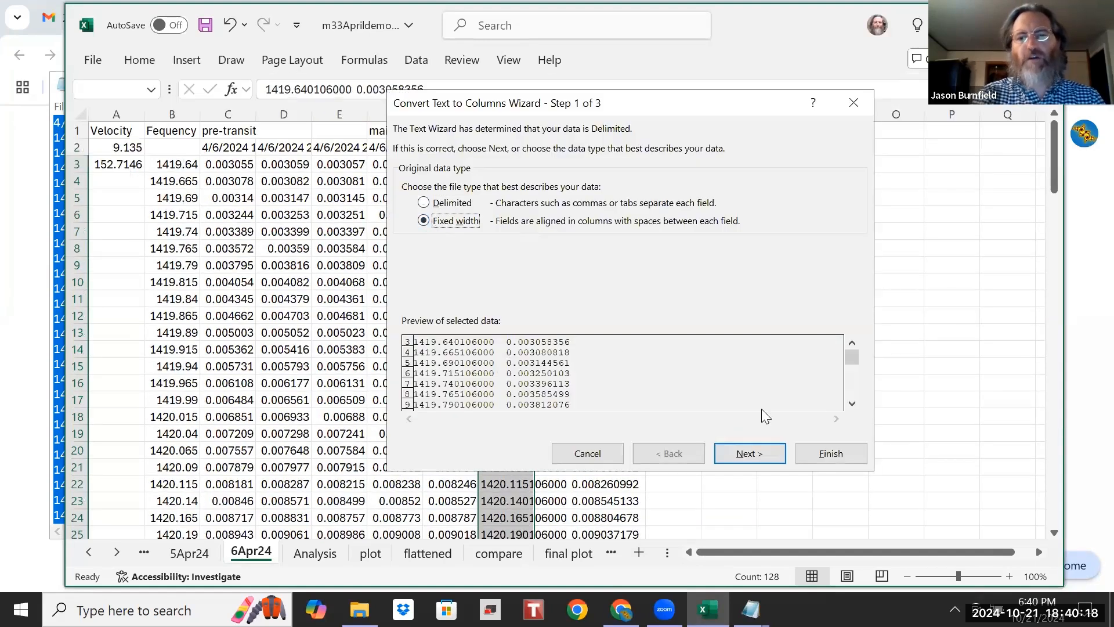
click(761, 453)
click(761, 452)
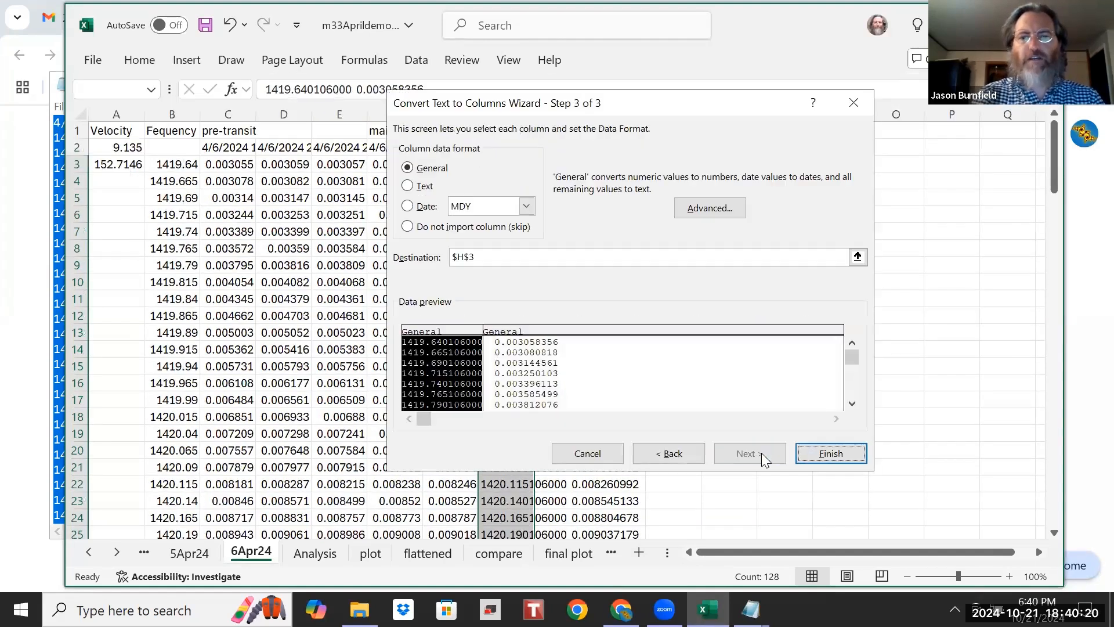
click(830, 453)
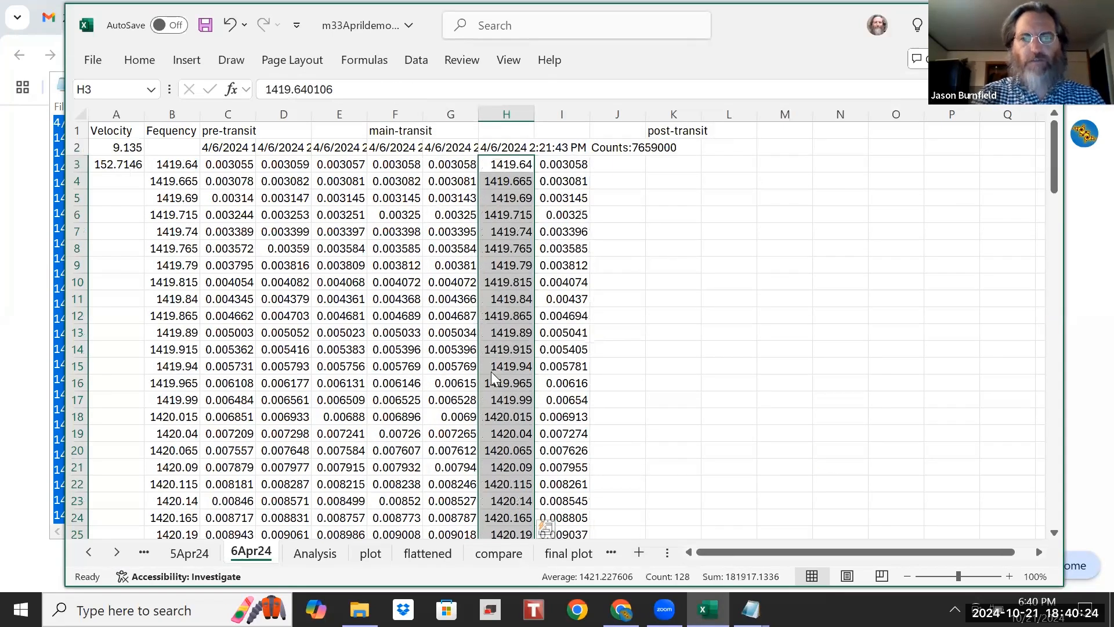
Step: Delete the duplicate frequency cells in H3:H130, shifting the remaining cells left
right_click(492, 371)
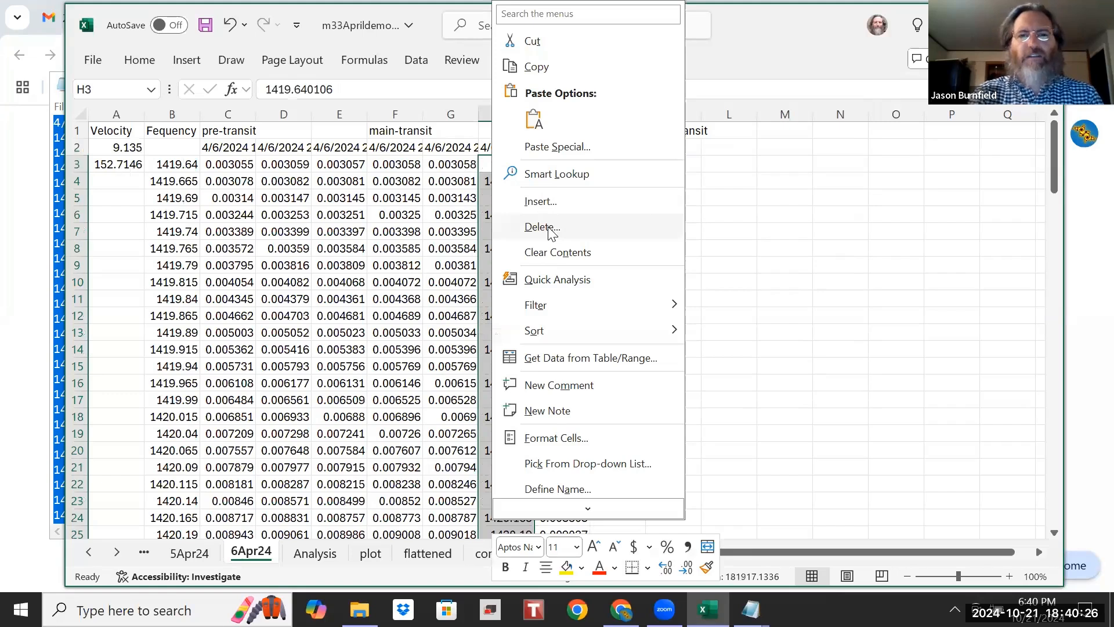
click(541, 227)
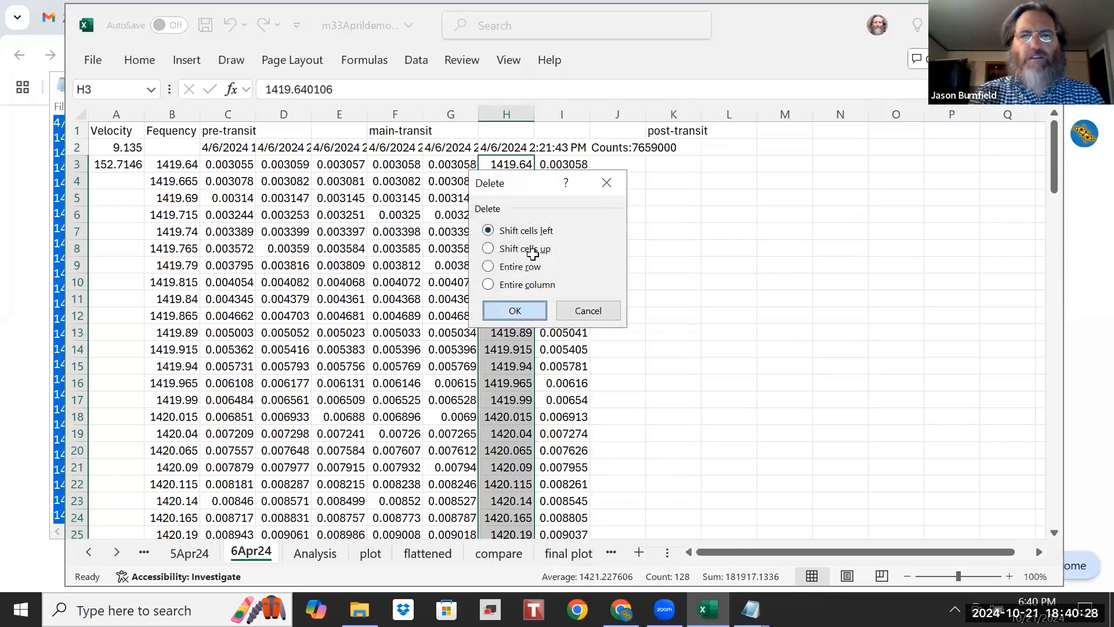
click(515, 310)
Step: Close 6apr24_0013.txt and copy the entire contents of 6apr24_0014.txt from Notepad into cell I2 of the Excel sheet
click(566, 149)
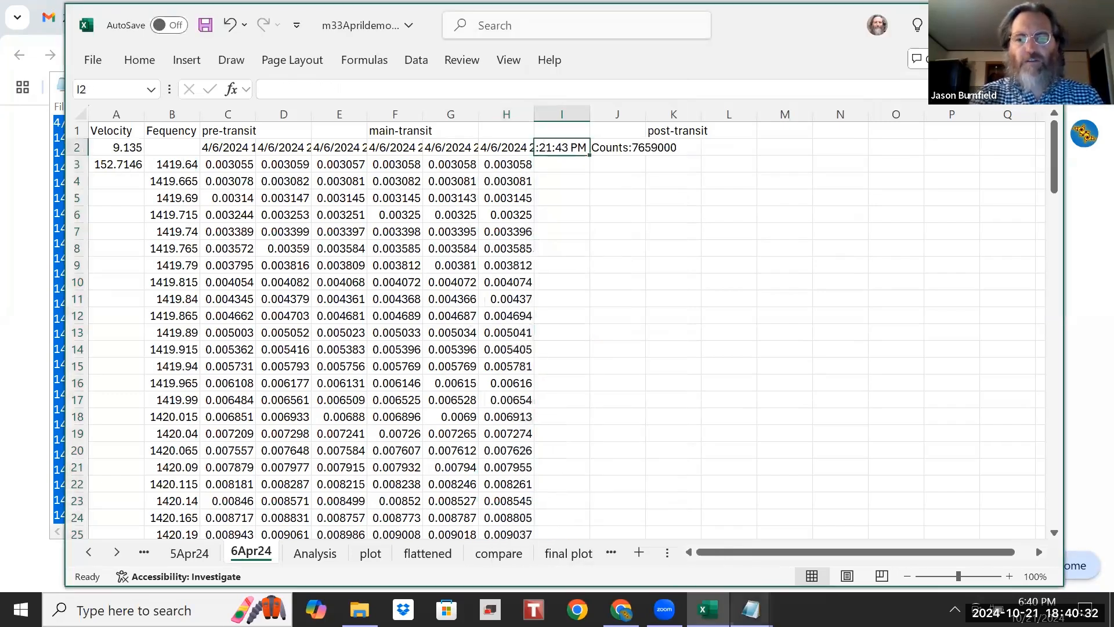
click(751, 610)
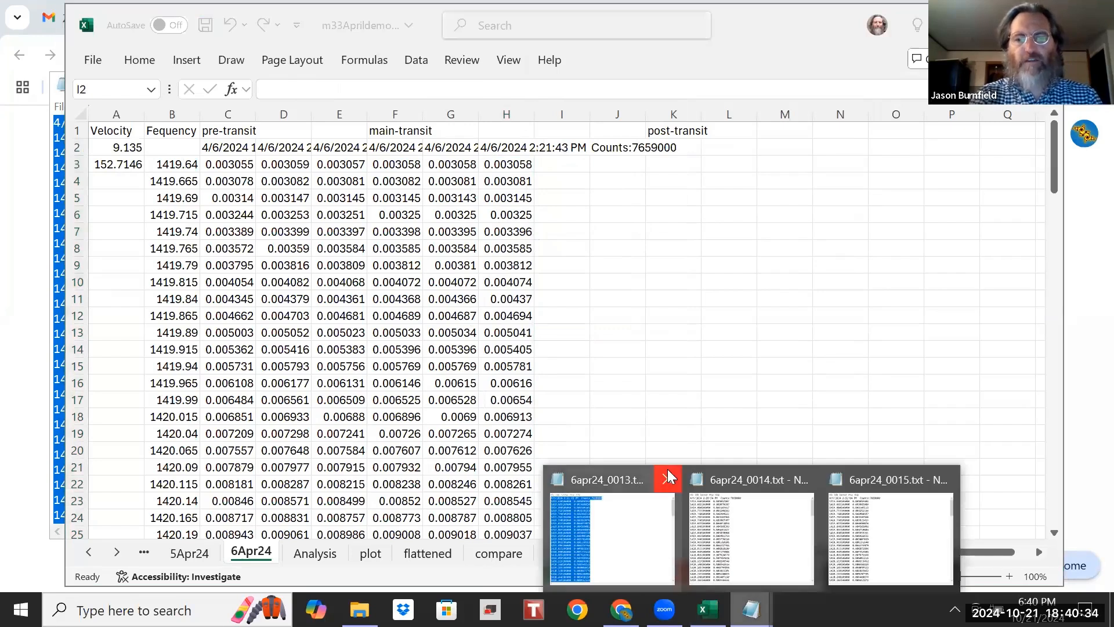
click(668, 475)
click(694, 536)
right_click(556, 414)
click(401, 281)
key(ctrl+c)
click(682, 311)
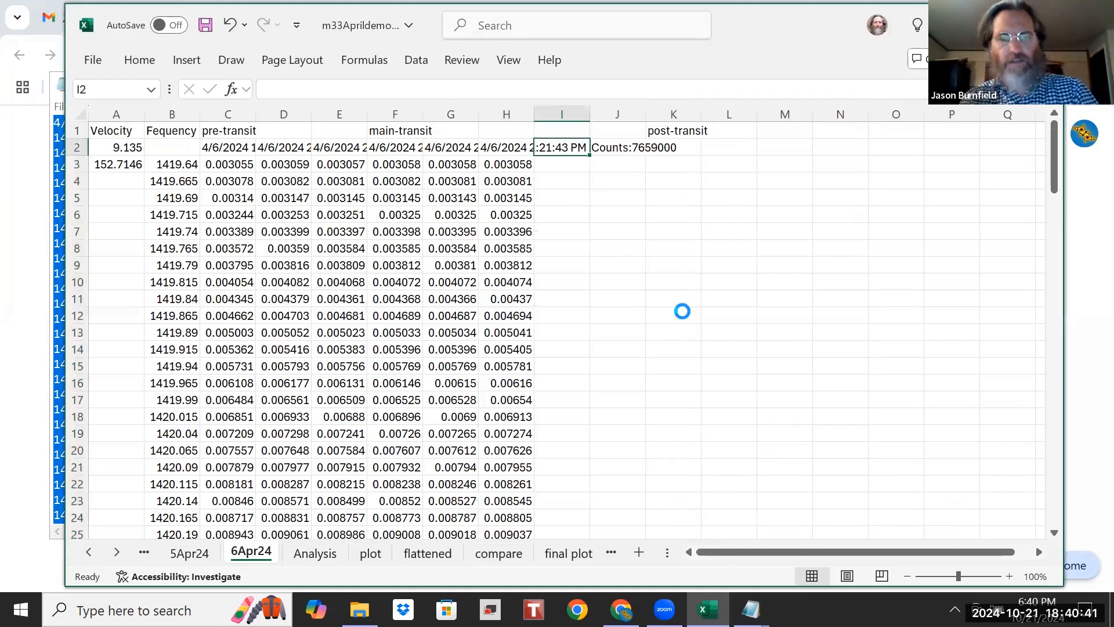
key(ctrl+v)
Step: Try to delete the unsplit data cells in I3:I130 with cells shifted left, and undo the deletion
click(560, 167)
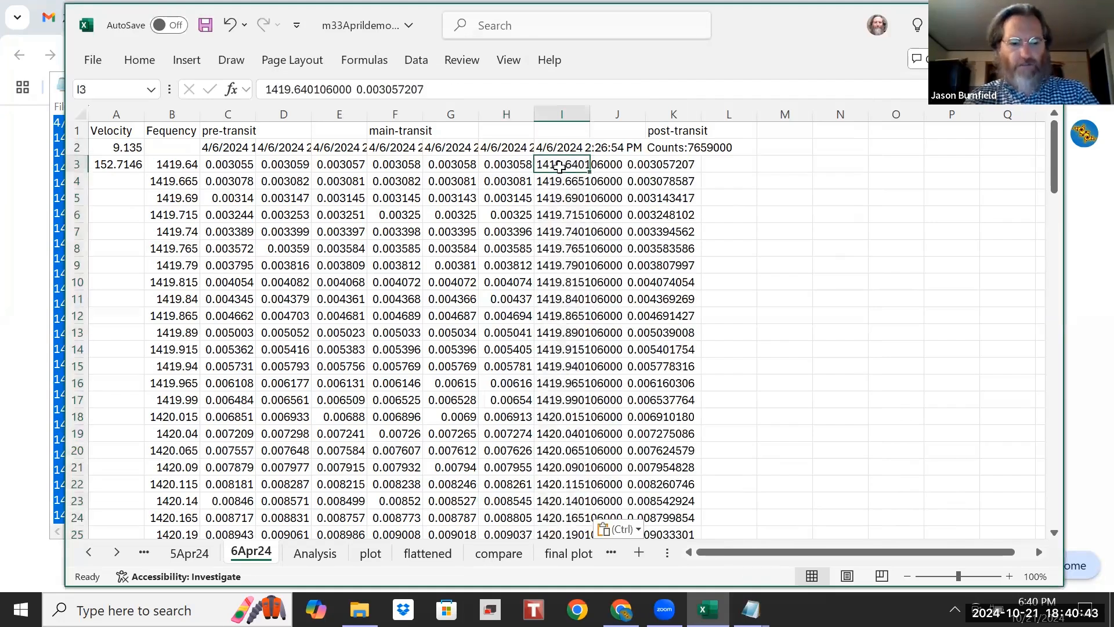
key(ctrl+shift+Down)
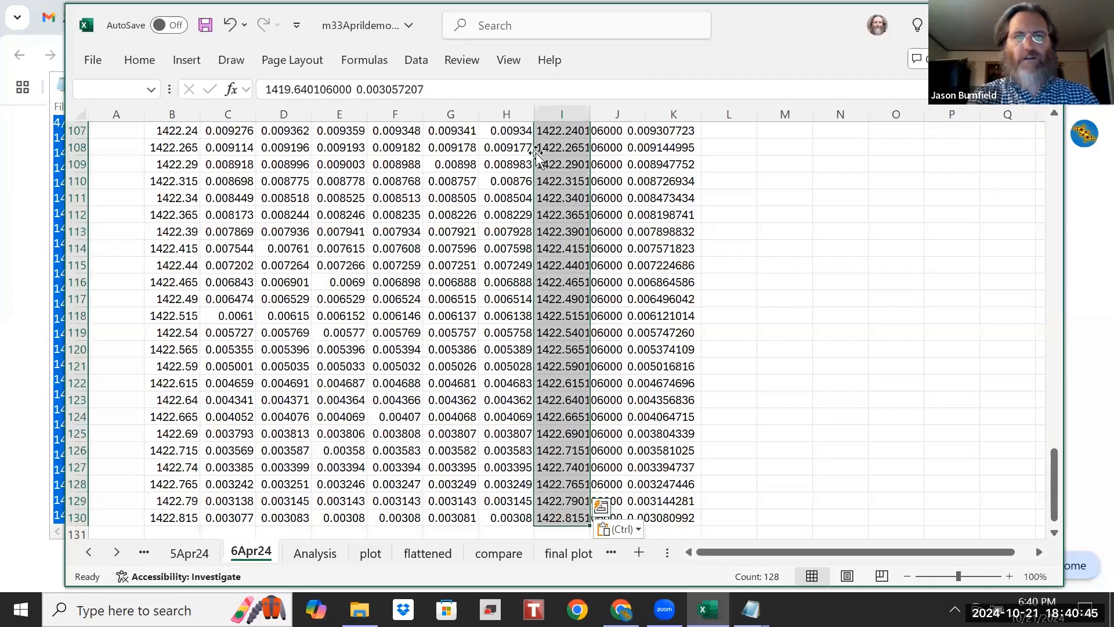
right_click(554, 182)
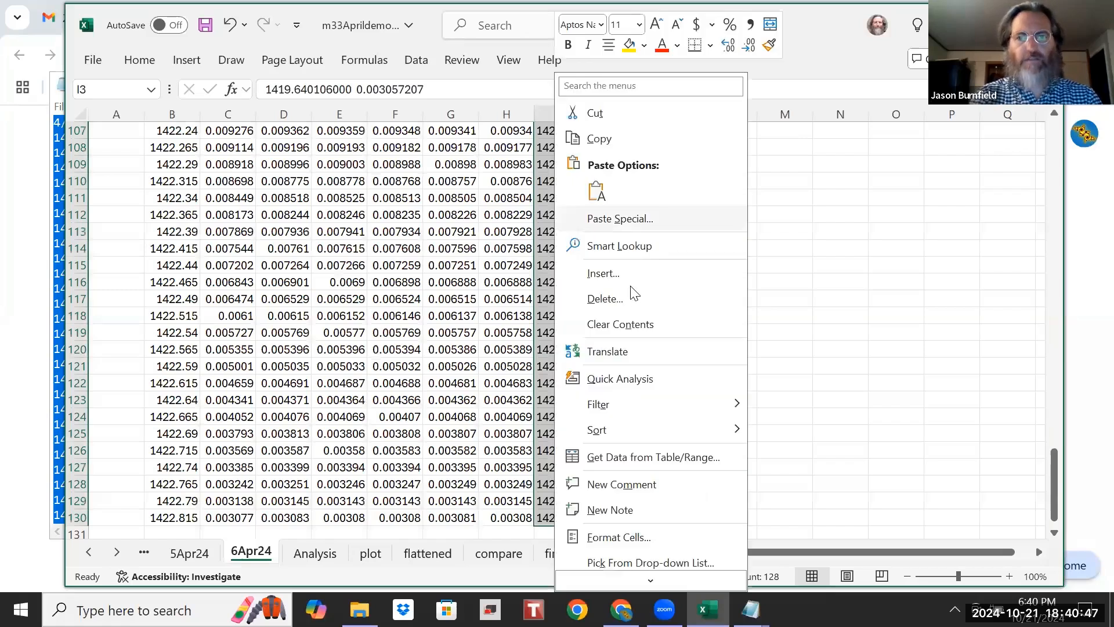
click(575, 308)
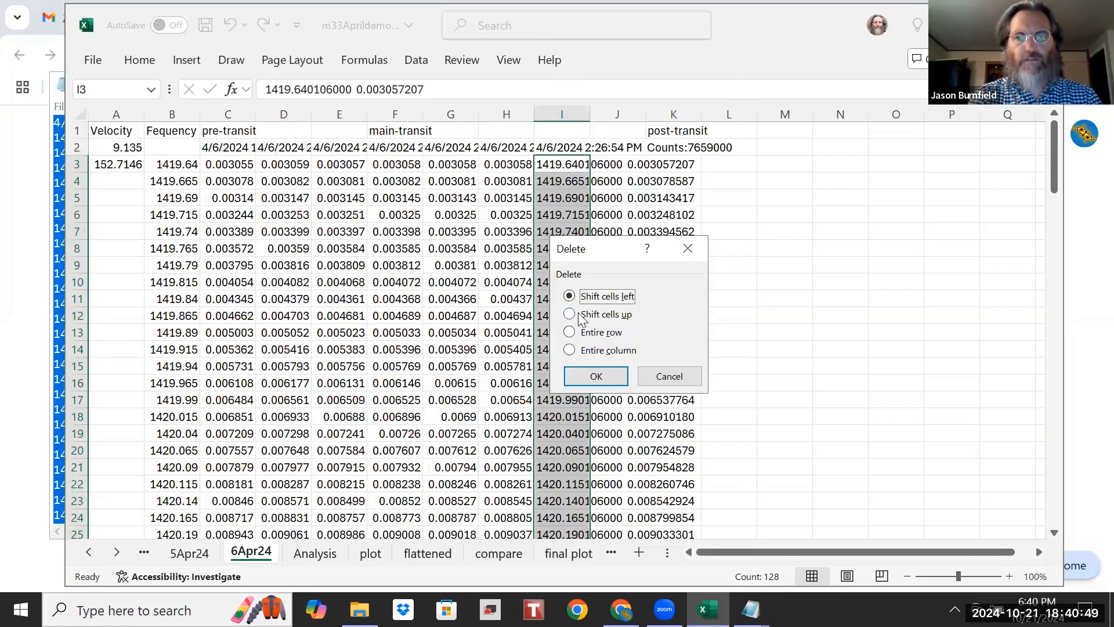
click(596, 377)
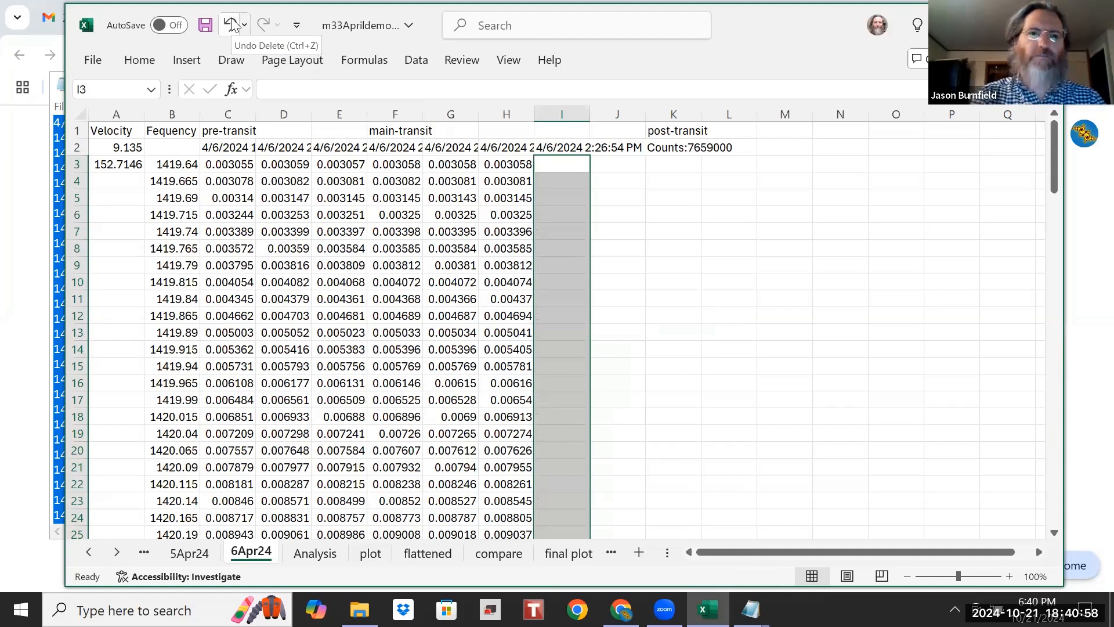
click(231, 25)
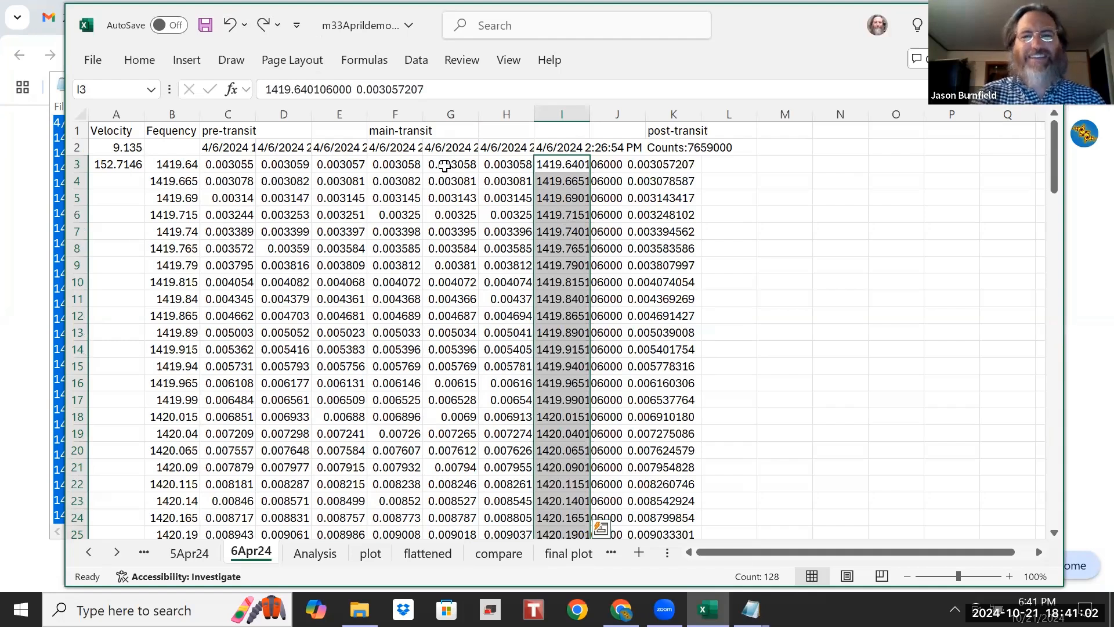
Step: Split the pasted data in I3:I130 into frequency and intensity columns using Text to Columns with the Fixed width option
click(413, 61)
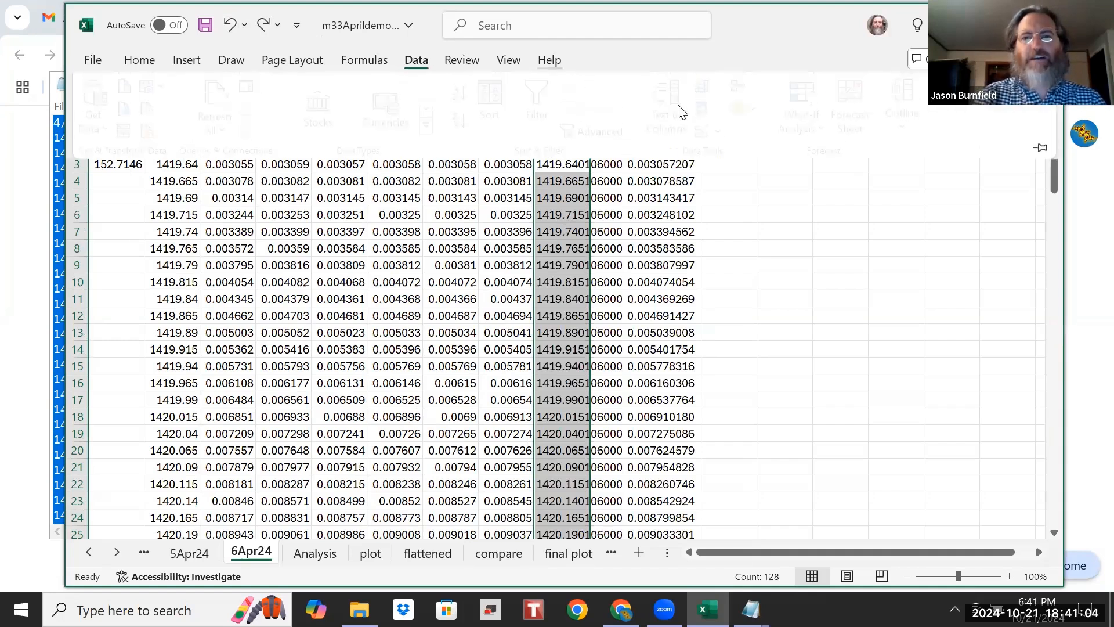
click(688, 119)
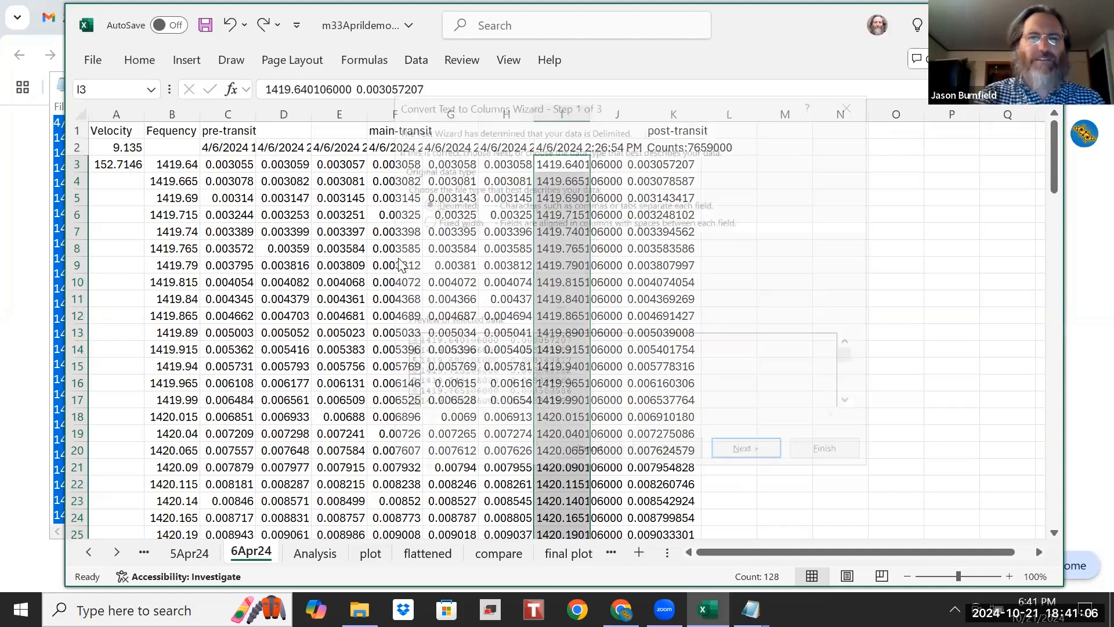
click(425, 223)
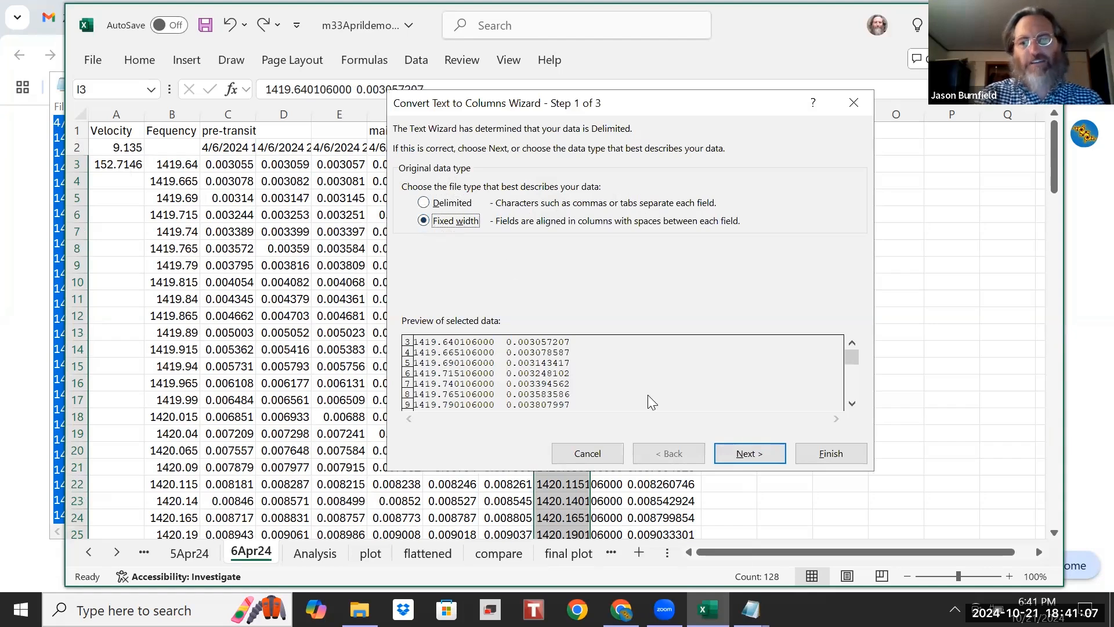
click(754, 452)
click(755, 452)
click(831, 453)
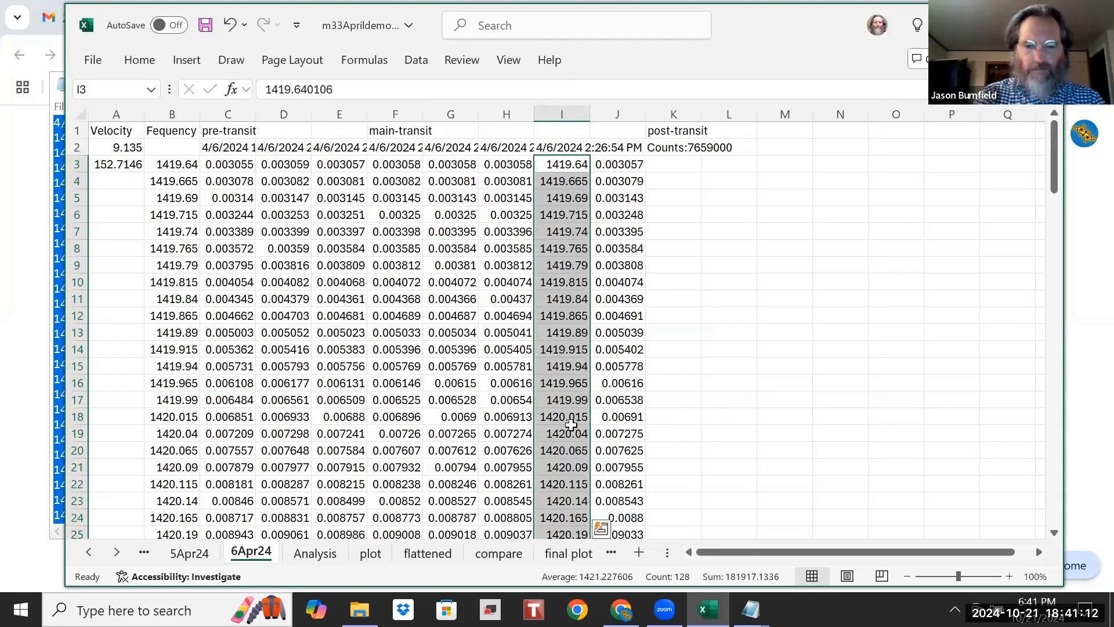
Step: Delete the duplicate frequency cells in I3:I130, shifting the remaining cells left
right_click(571, 425)
click(635, 228)
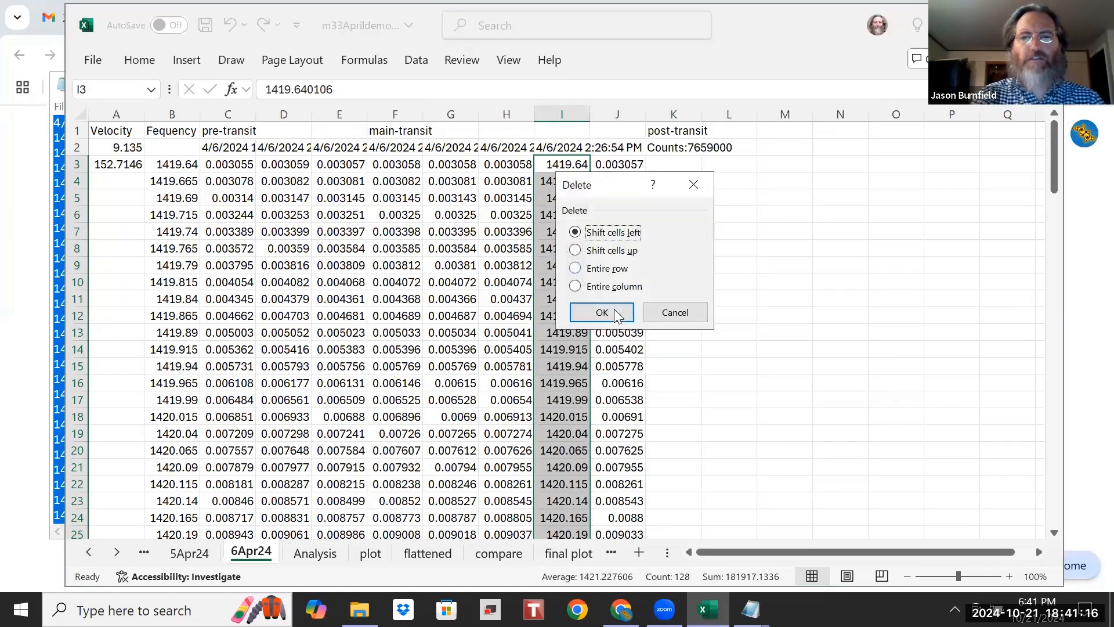
click(614, 309)
Step: Close 6apr24_0014.txt and copy the entire contents of 6apr24_0015.txt from Notepad into cell J2 of the Excel sheet
click(615, 149)
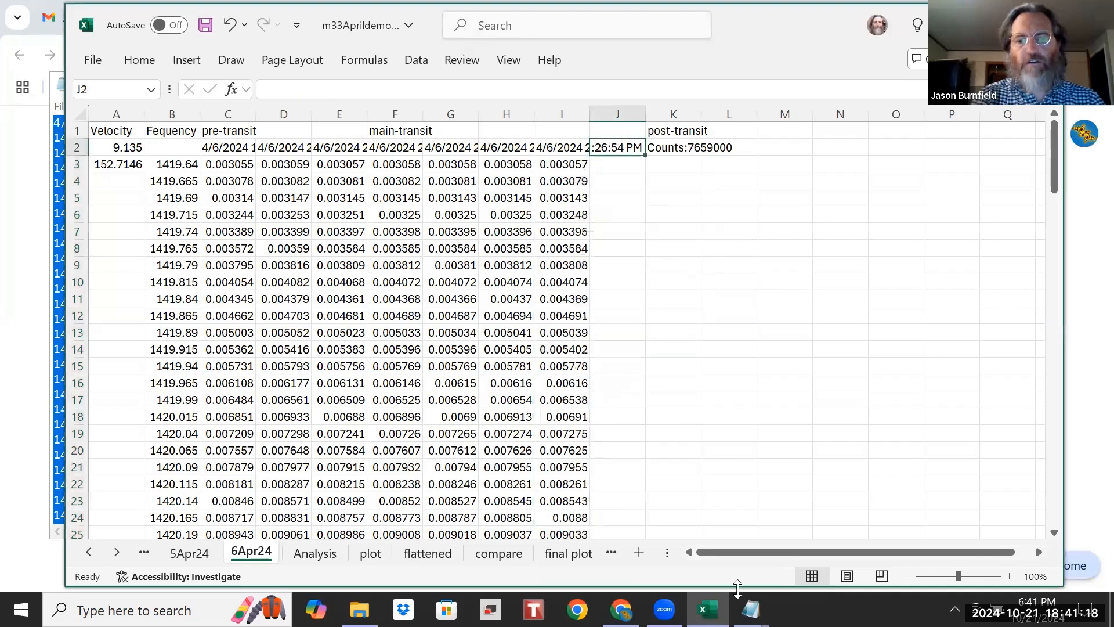
click(751, 609)
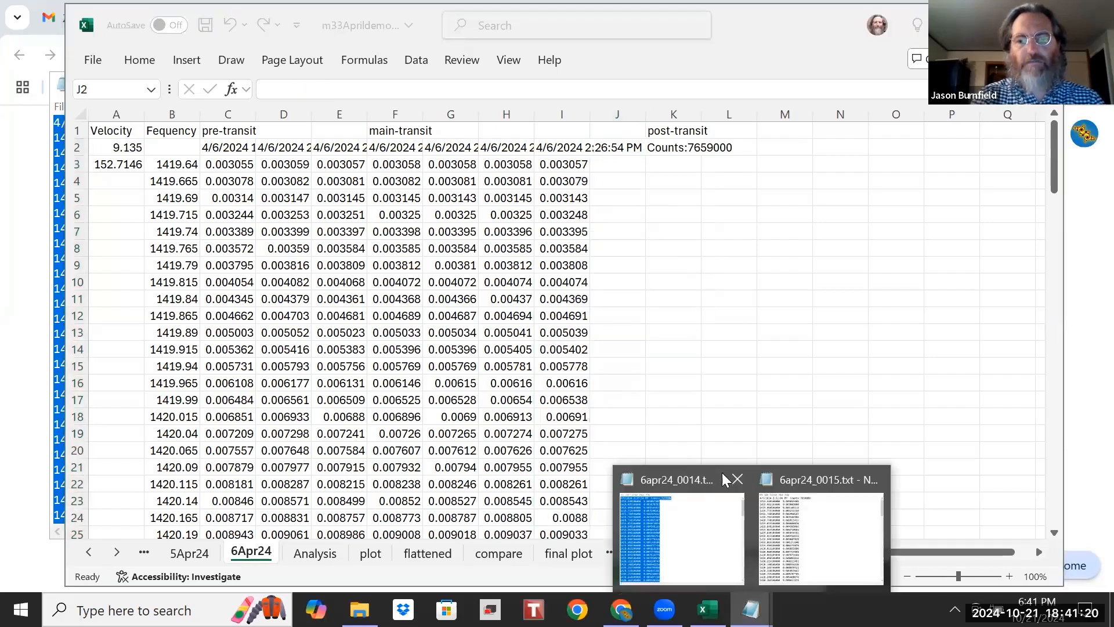
click(737, 479)
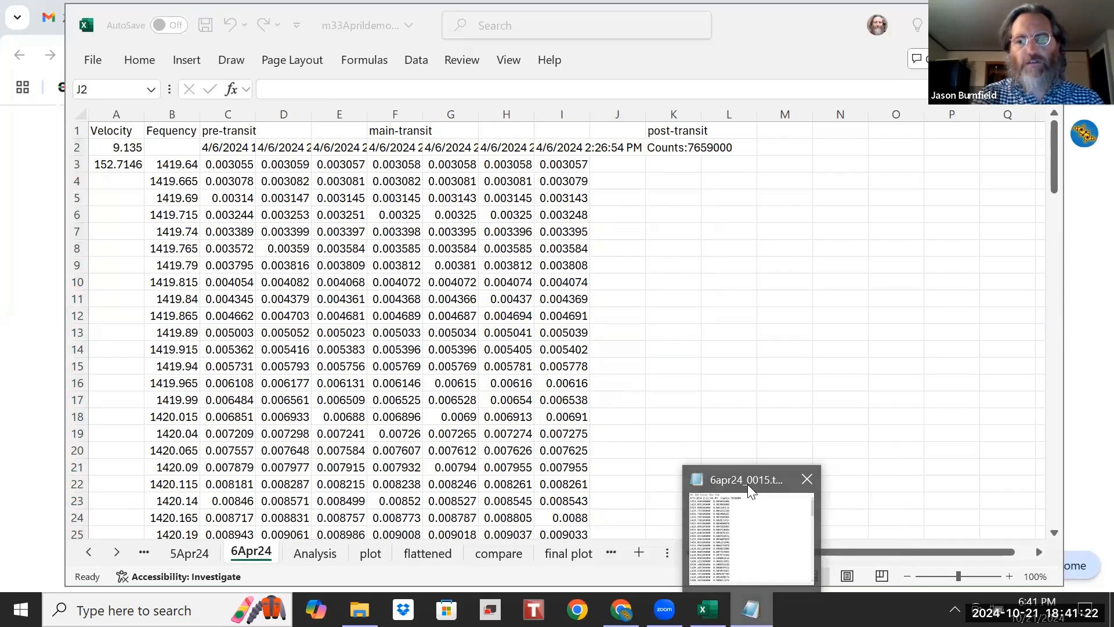
right_click(538, 431)
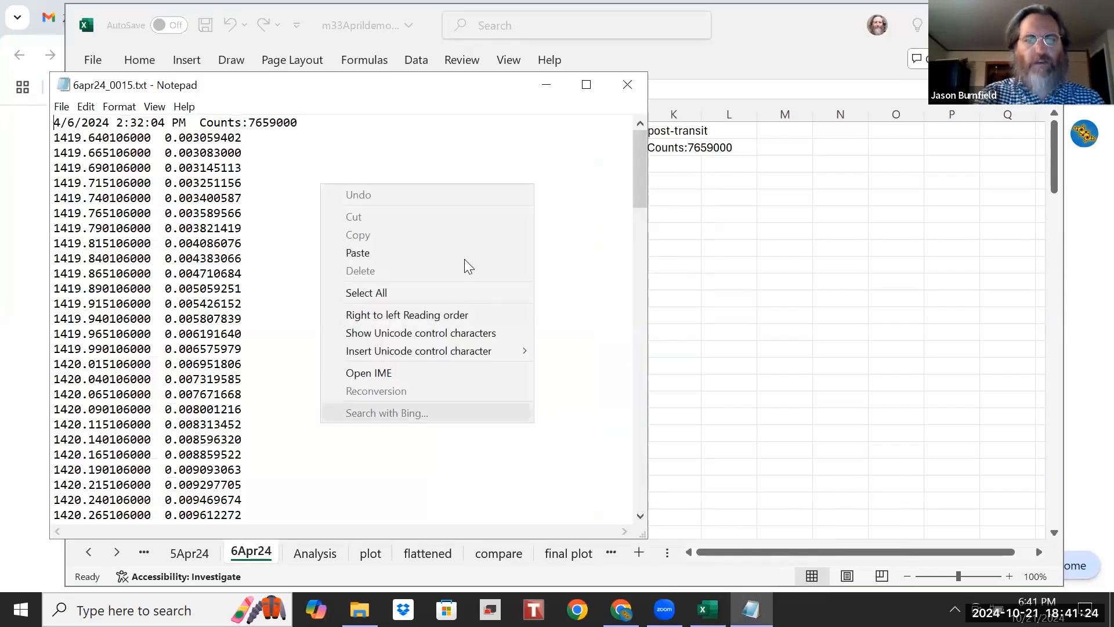
click(467, 289)
key(ctrl+c)
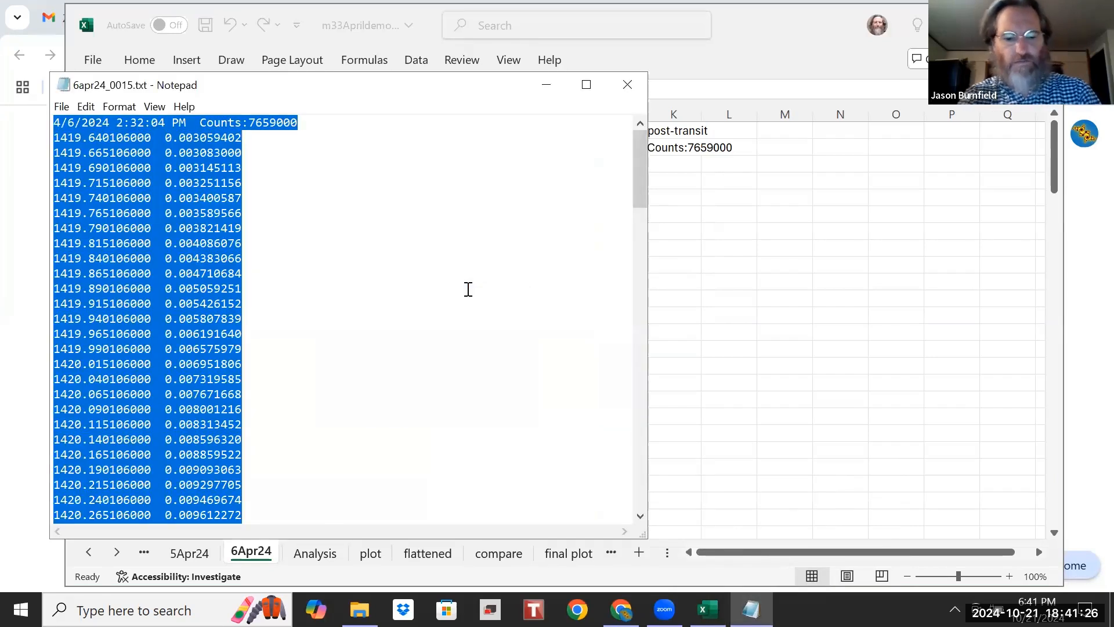
click(659, 299)
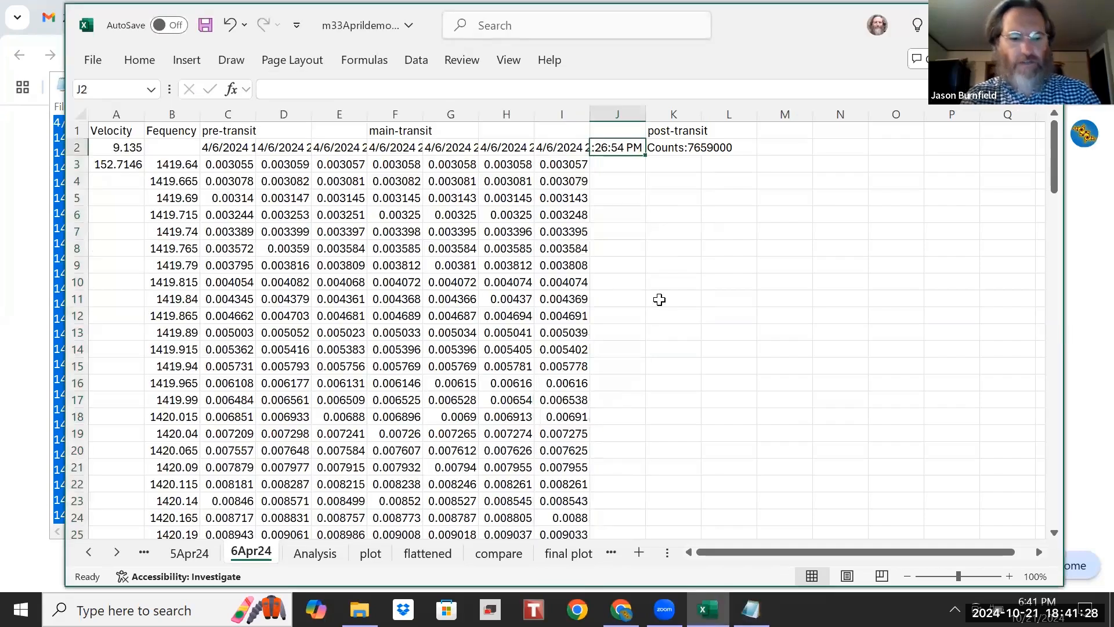
key(ctrl+v)
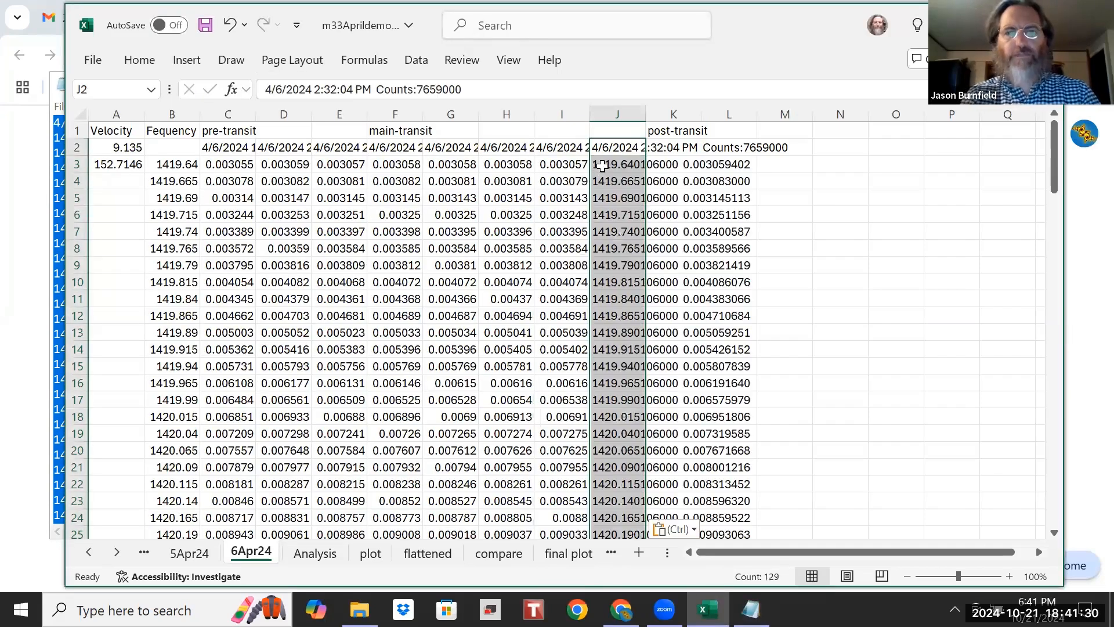
Step: Split the pasted data in J3:J130 into frequency and intensity columns using Text to Columns with the Fixed width option
click(604, 166)
key(ctrl+shift+Down)
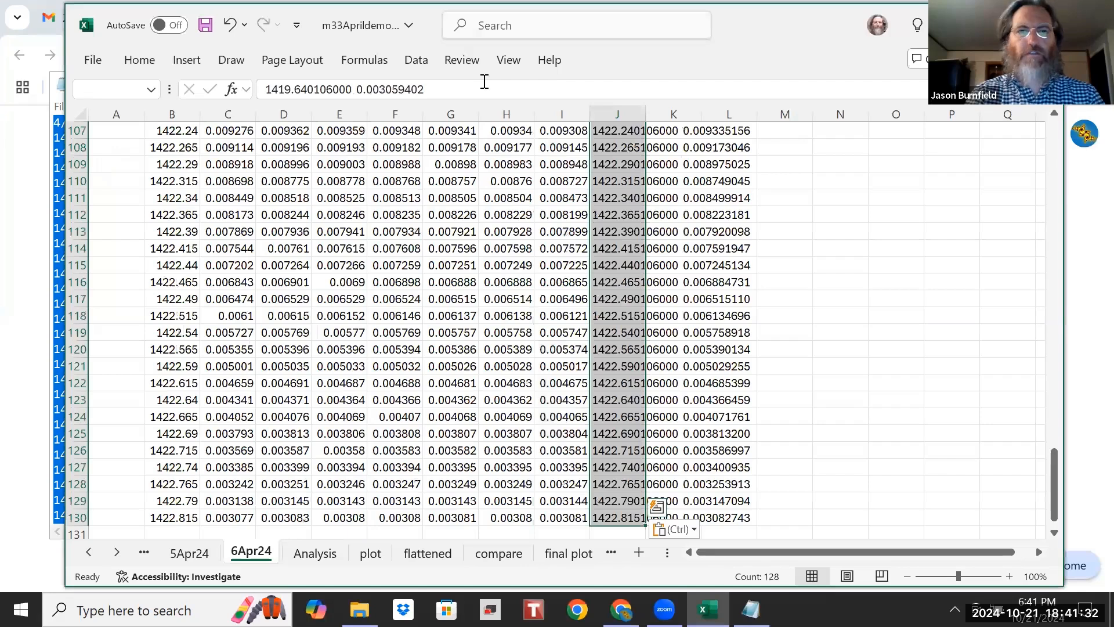
click(416, 59)
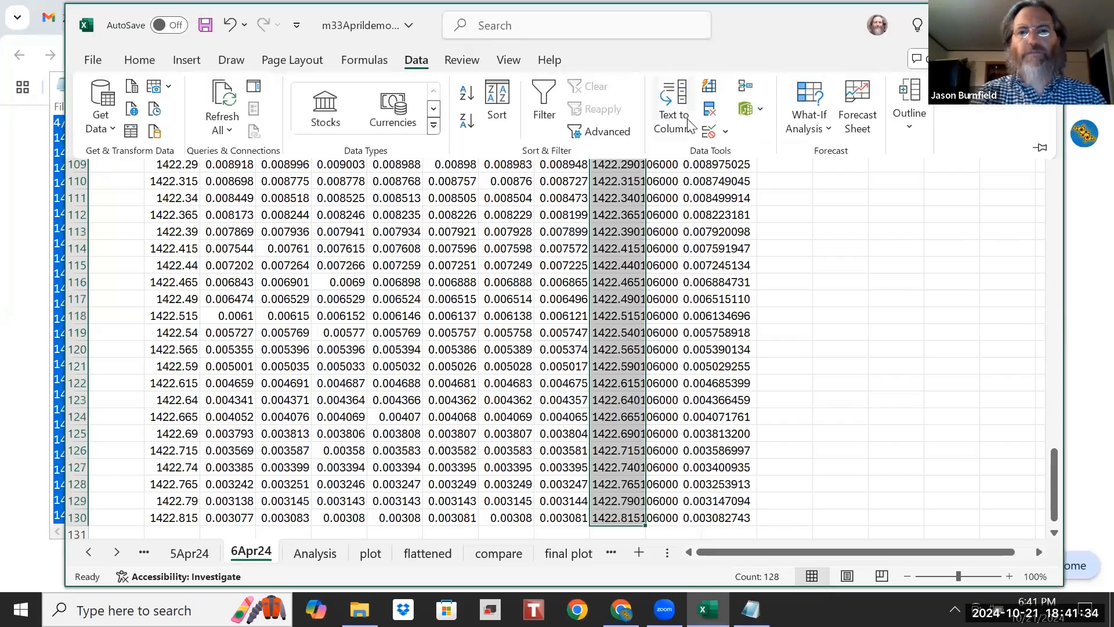
click(685, 119)
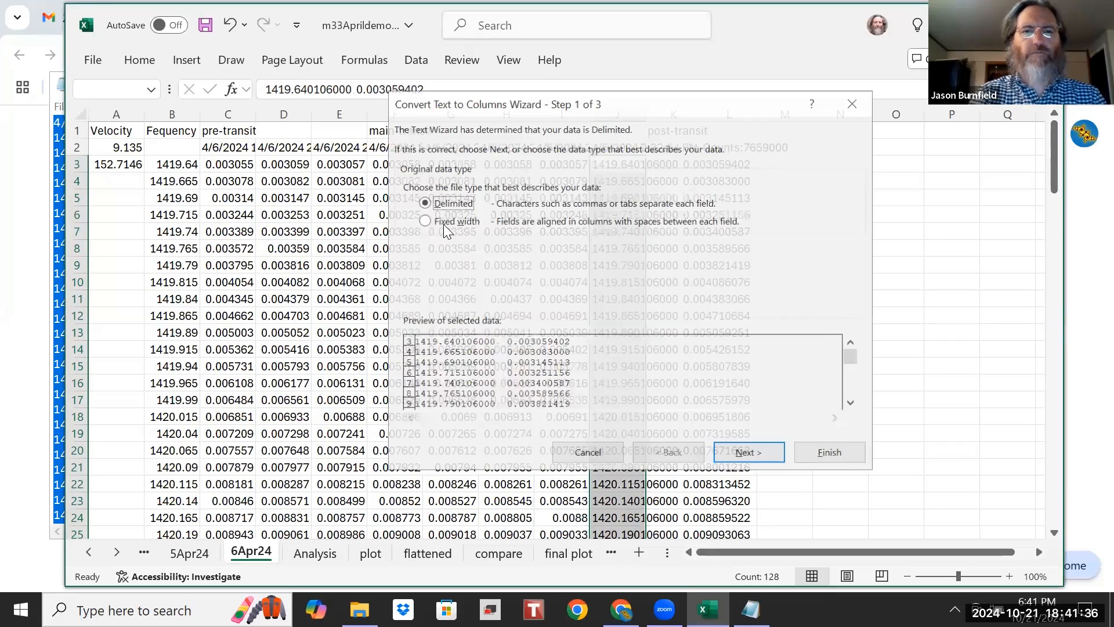
click(748, 453)
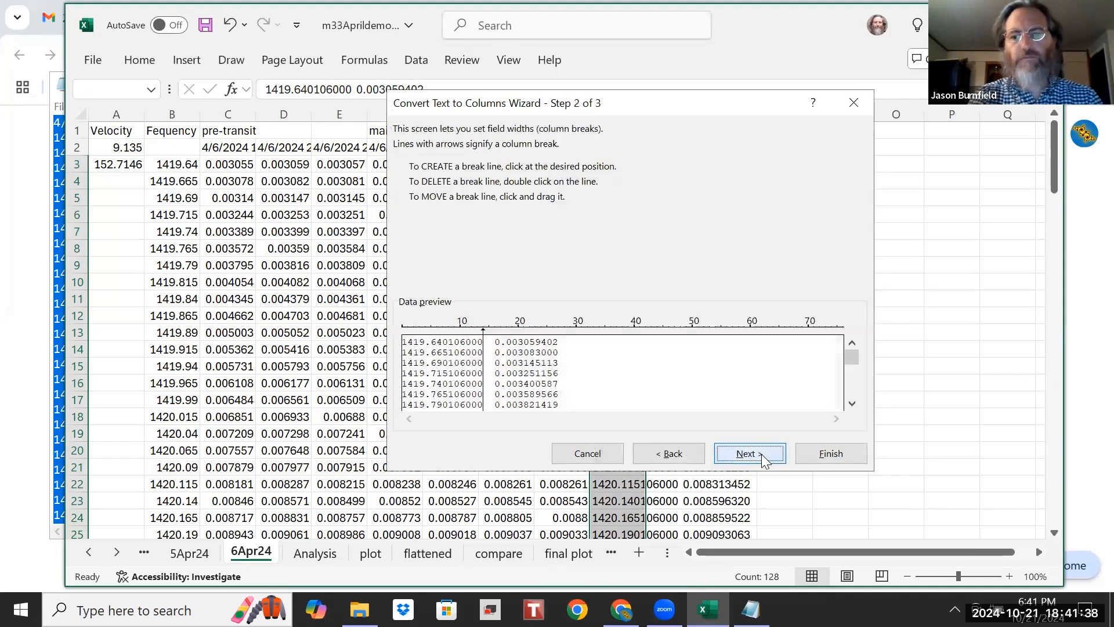
click(749, 454)
click(843, 449)
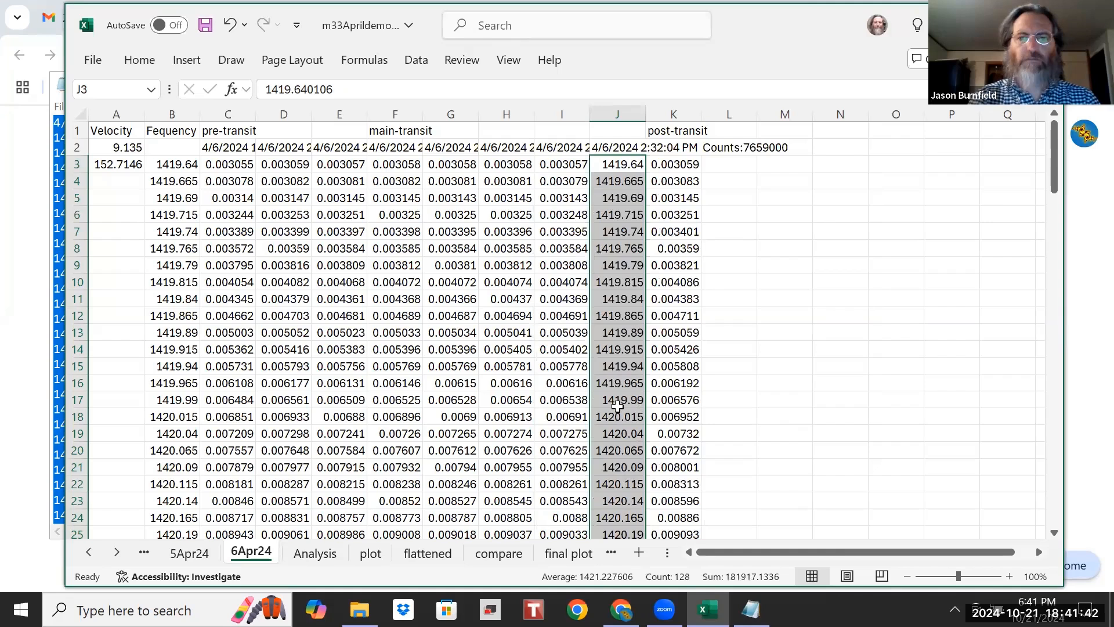
Step: Delete the duplicate frequency cells in J3:J130, shifting the remaining cells left
right_click(617, 407)
key(Escape)
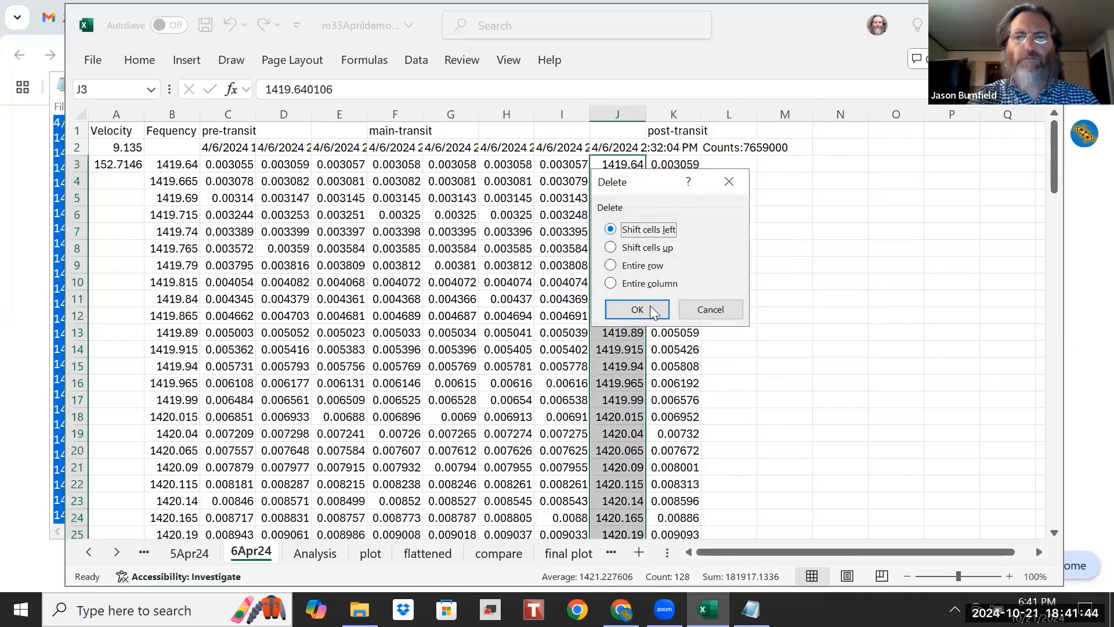
click(642, 308)
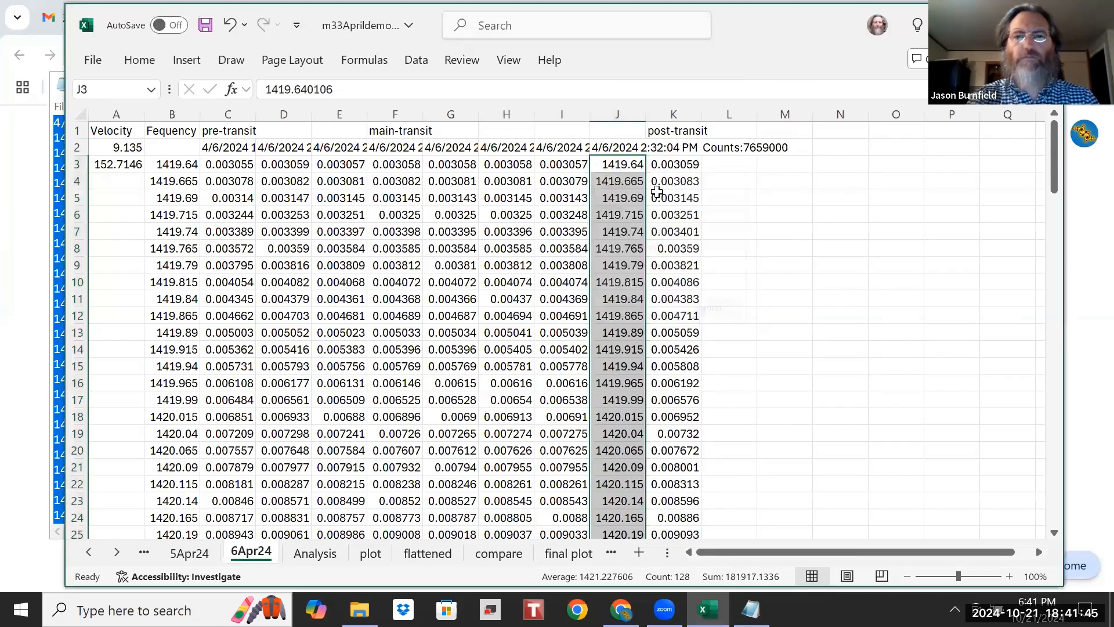
click(679, 147)
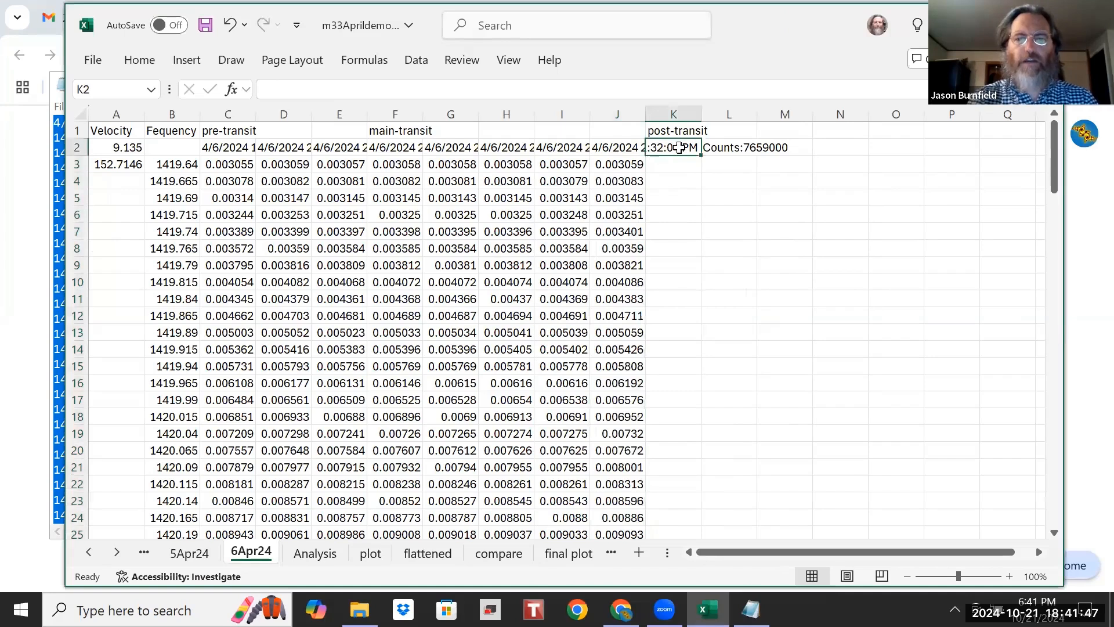
Step: Close 6apr24_0015.txt, and open 6apr24_0016.txt, 6apr24_0017.txt and 6apr24_0018.txt from the M33 scans folder, leaving their windows minimized
click(751, 610)
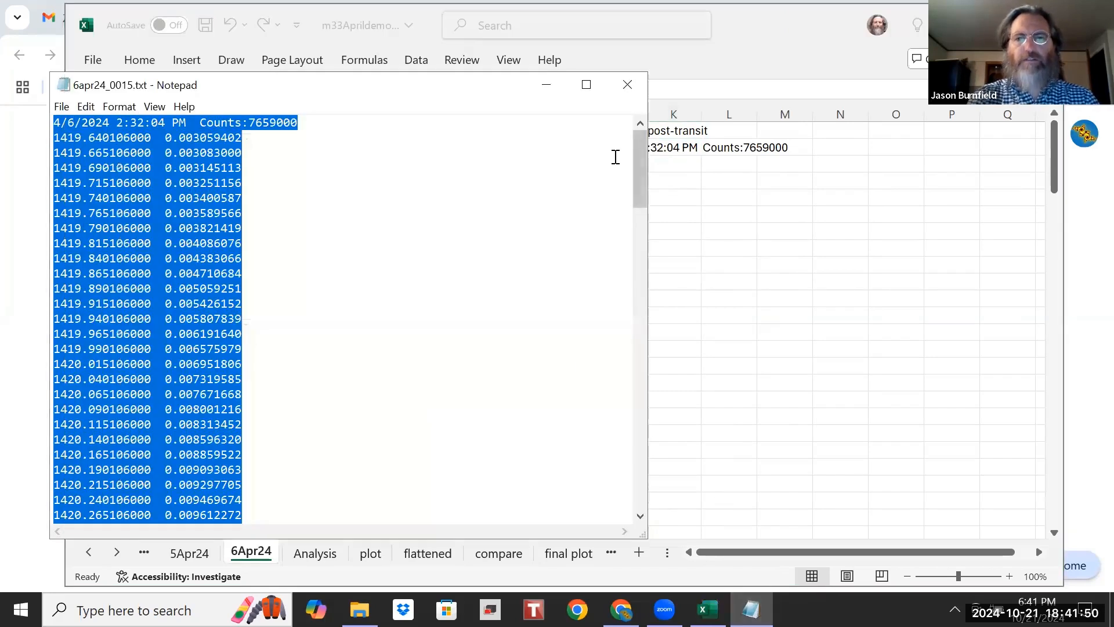
click(626, 87)
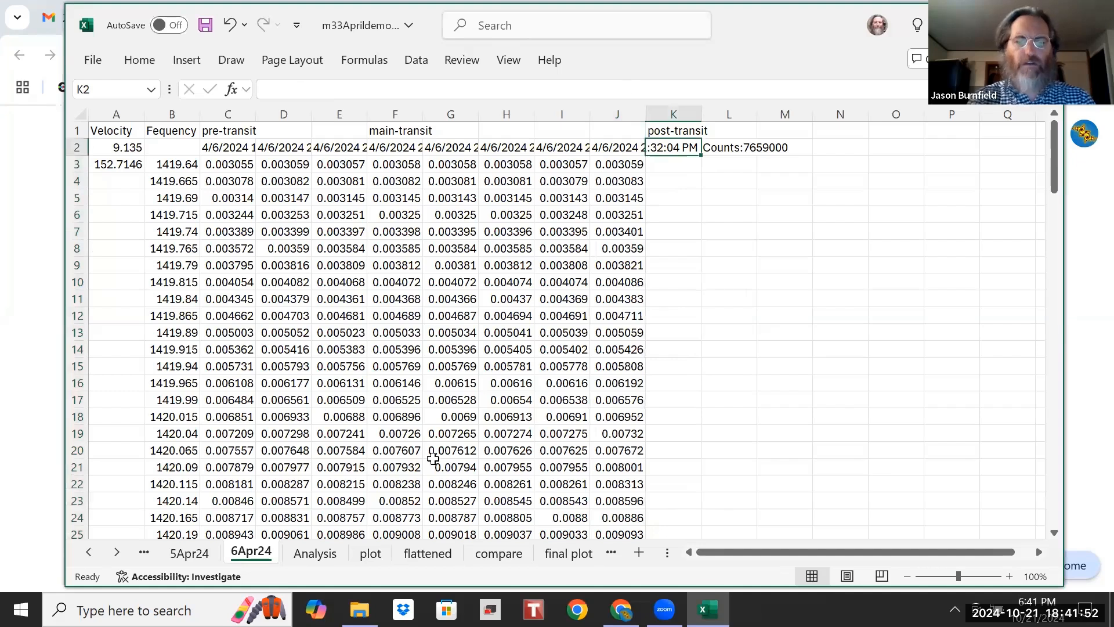
click(359, 609)
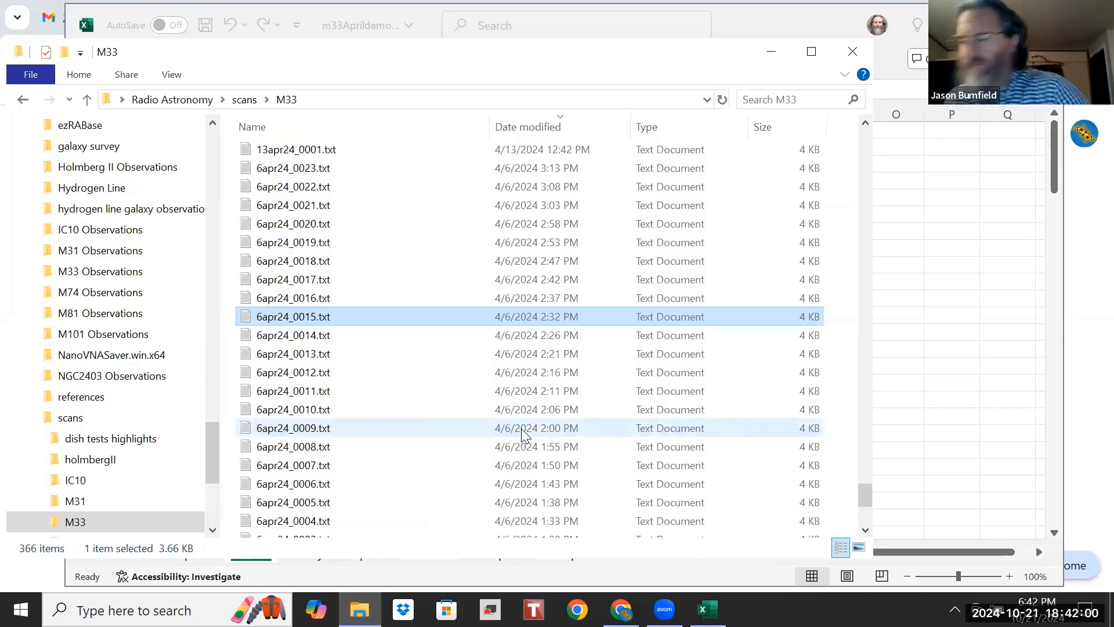
double_click(425, 297)
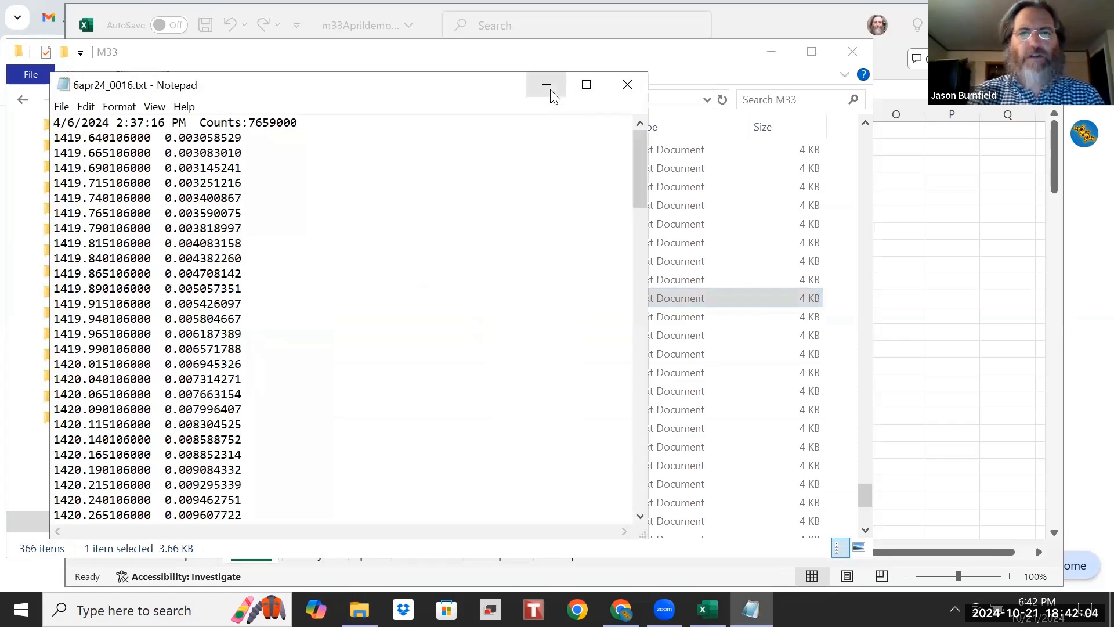
click(547, 85)
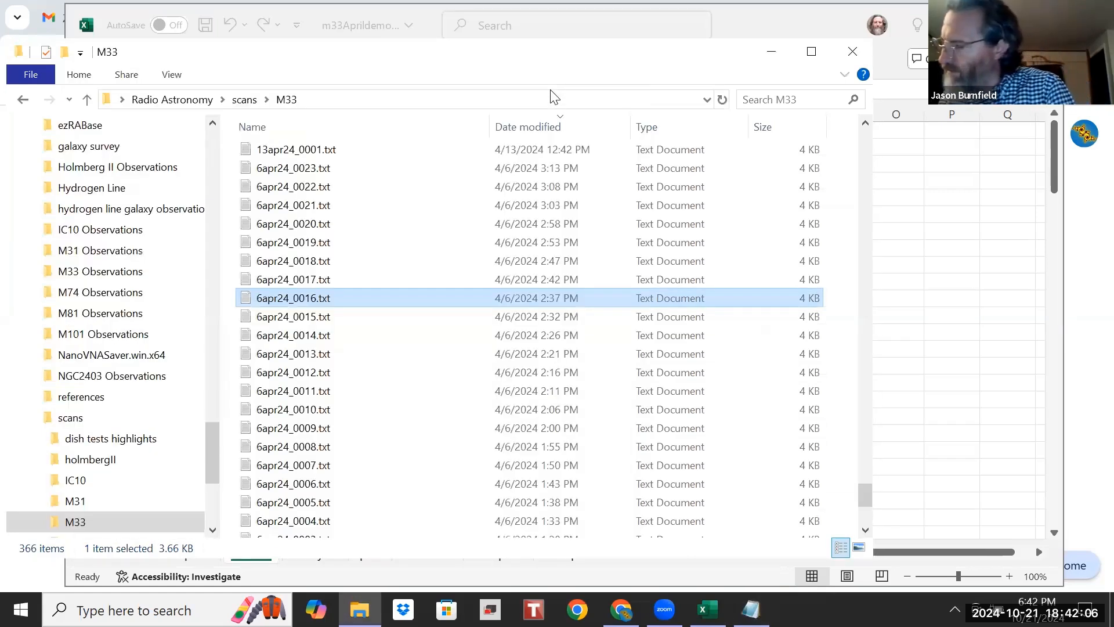
click(405, 279)
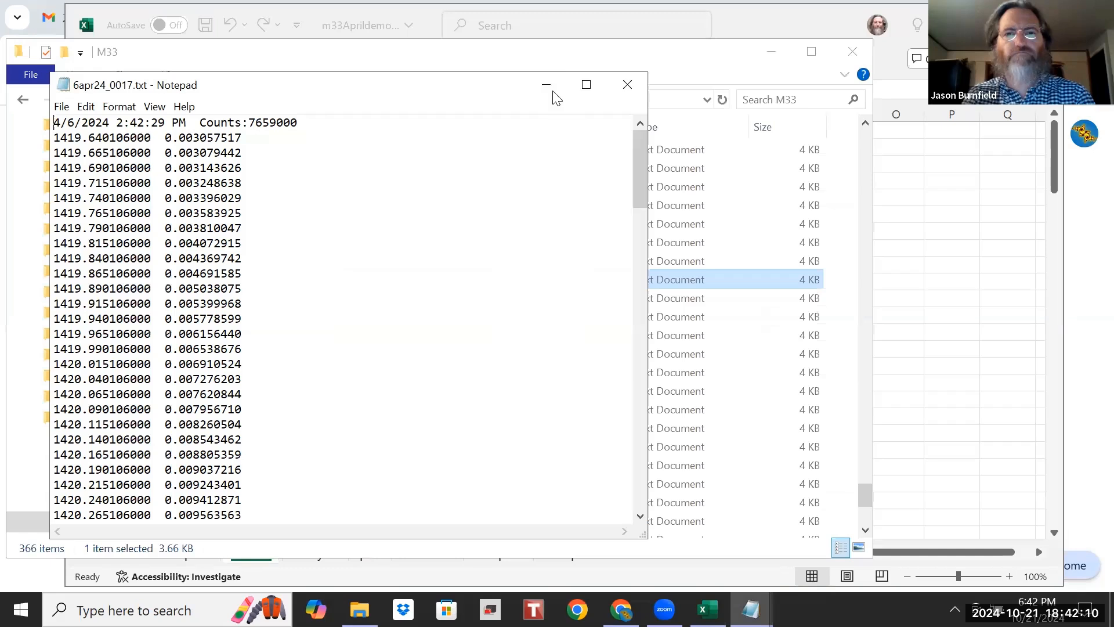
click(550, 88)
double_click(372, 259)
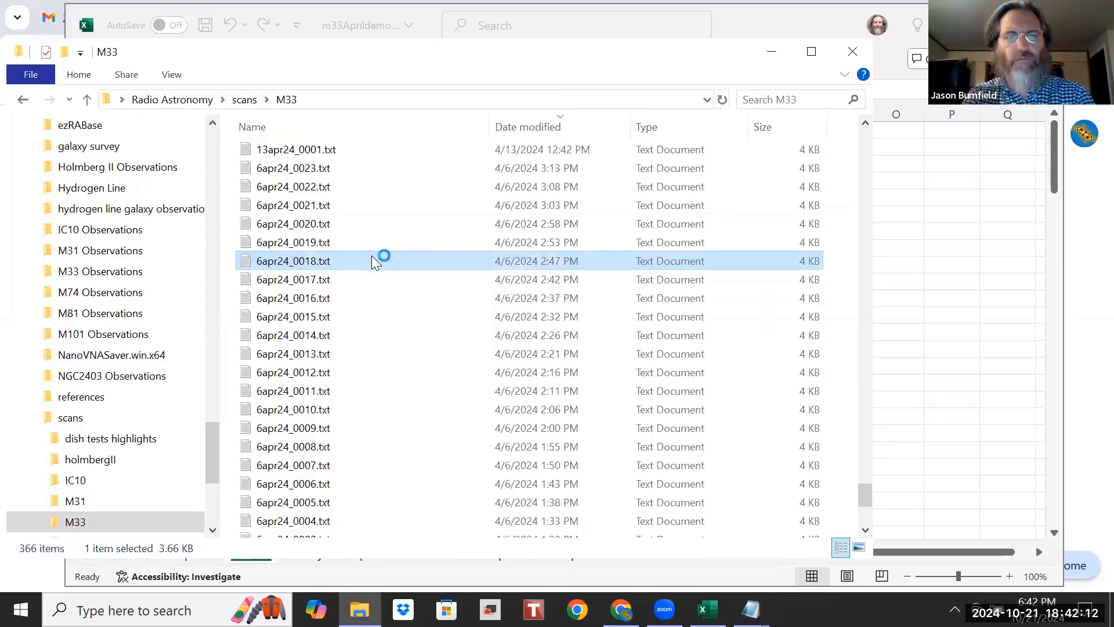
click(545, 79)
click(773, 52)
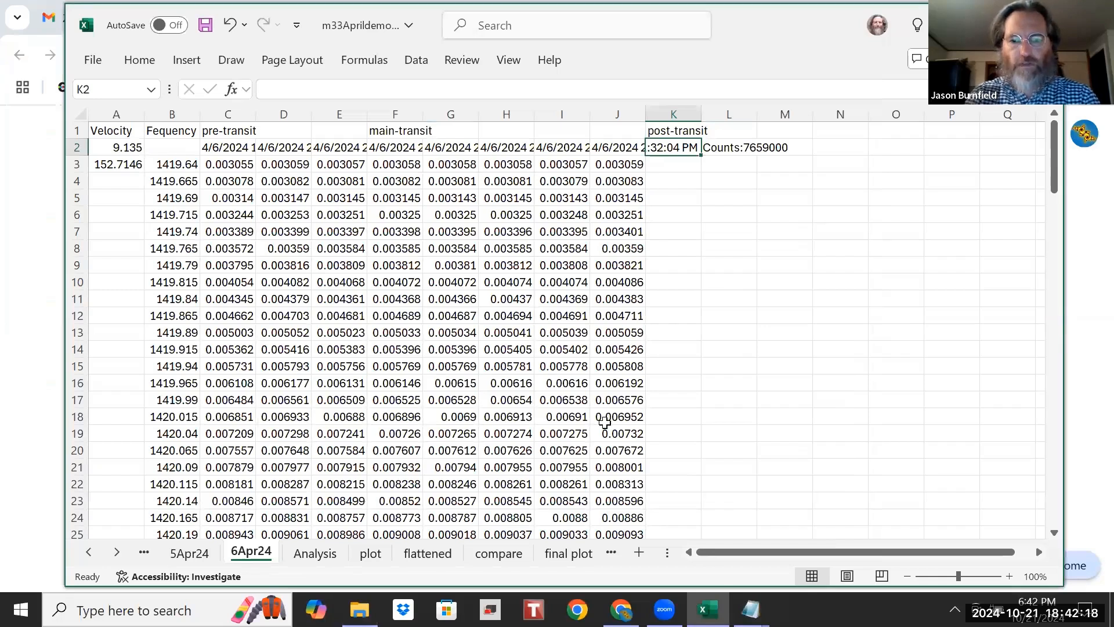
Step: Copy the entire contents of 6apr24_0016.txt from Notepad into cell K2 of the 6Apr24 sheet, under the post-transit heading
click(751, 609)
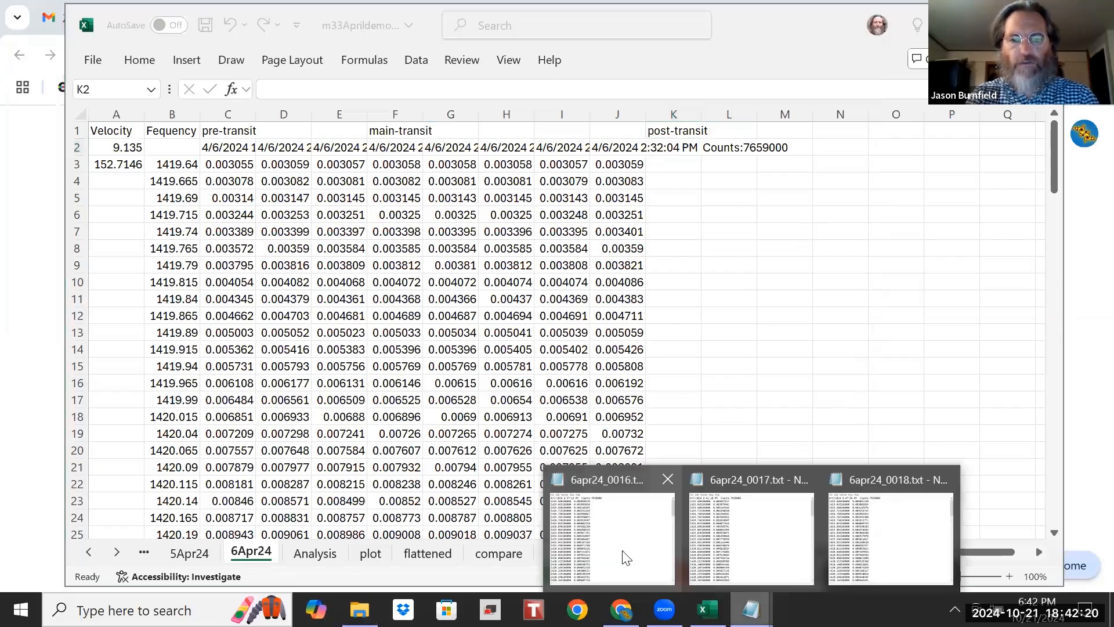
click(613, 539)
right_click(515, 405)
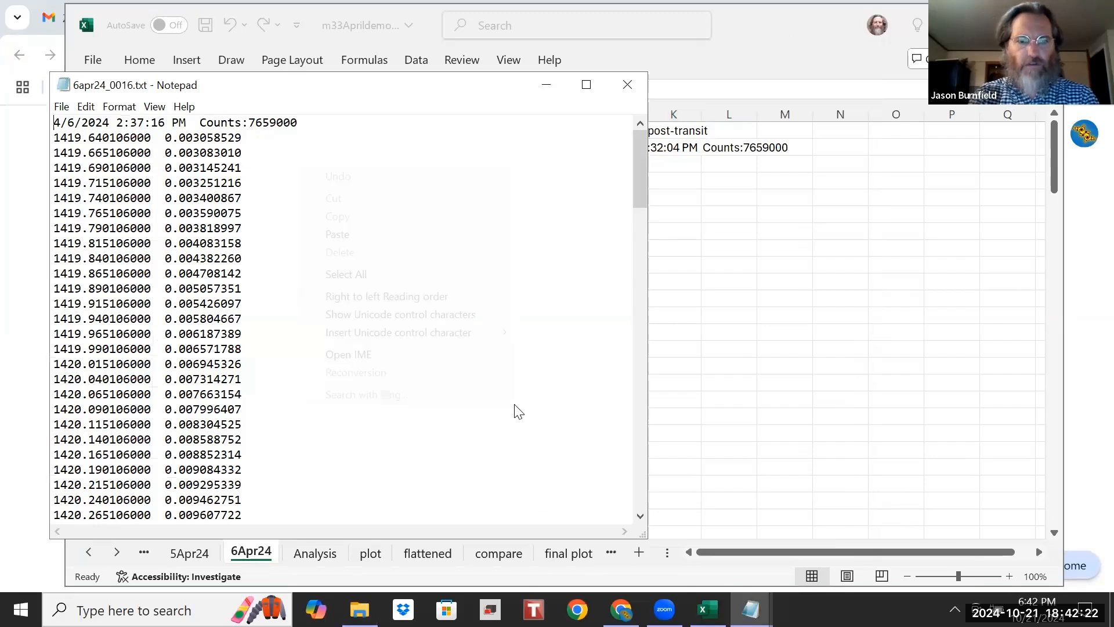
click(473, 273)
key(ctrl+c)
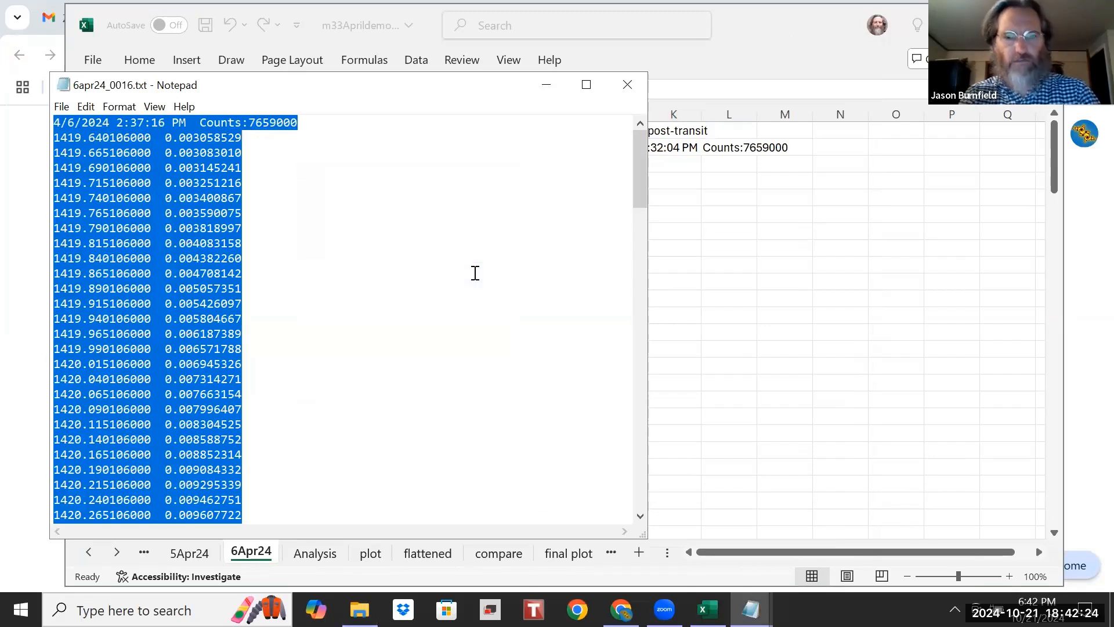
click(687, 182)
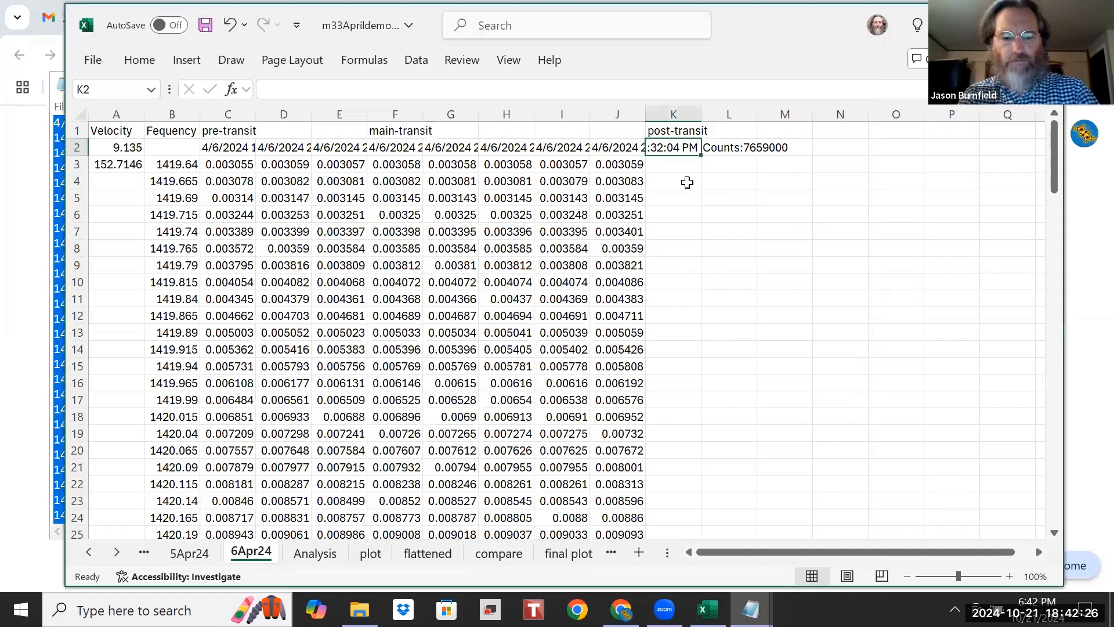
key(ctrl+v)
Step: Split the pasted data in K3:K130 into frequency and intensity columns using Text to Columns with the Fixed width option
click(675, 166)
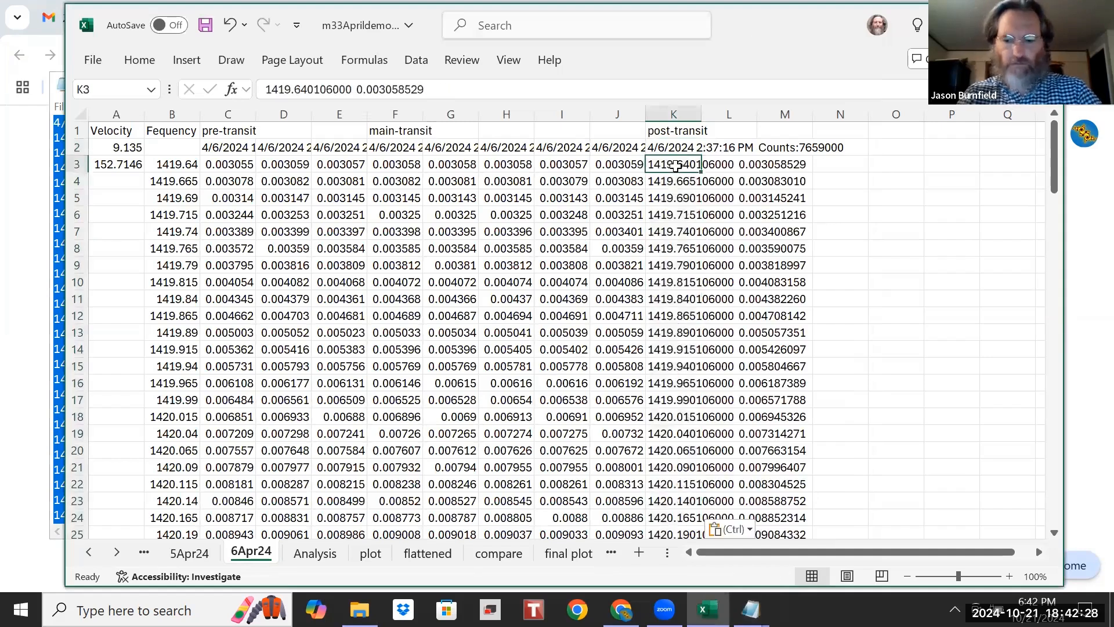
key(ctrl+shift+Down)
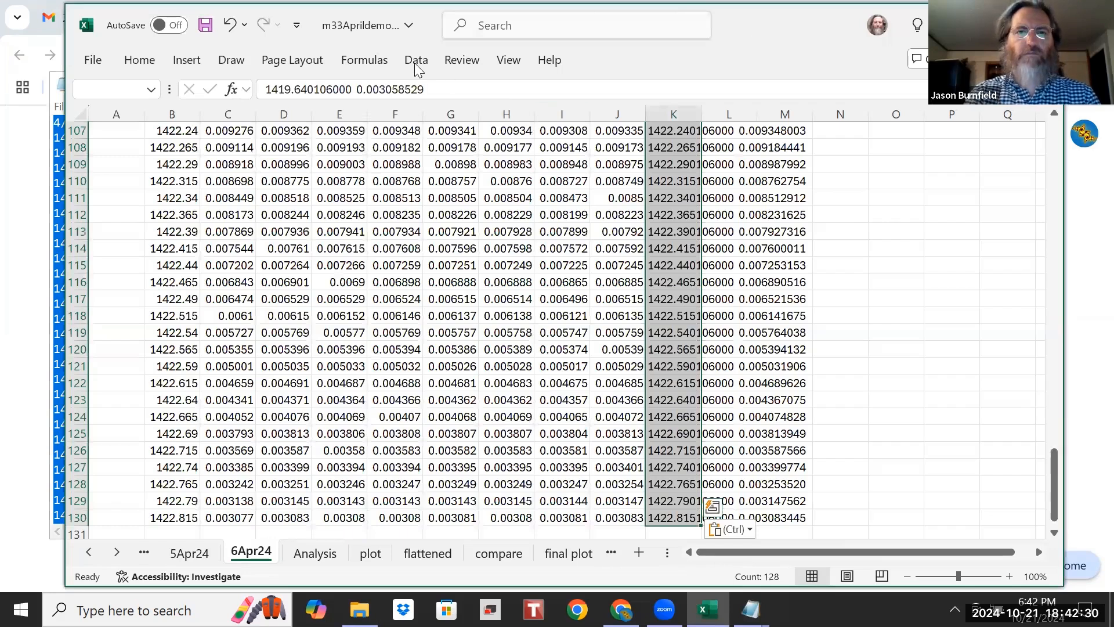
click(416, 61)
click(674, 104)
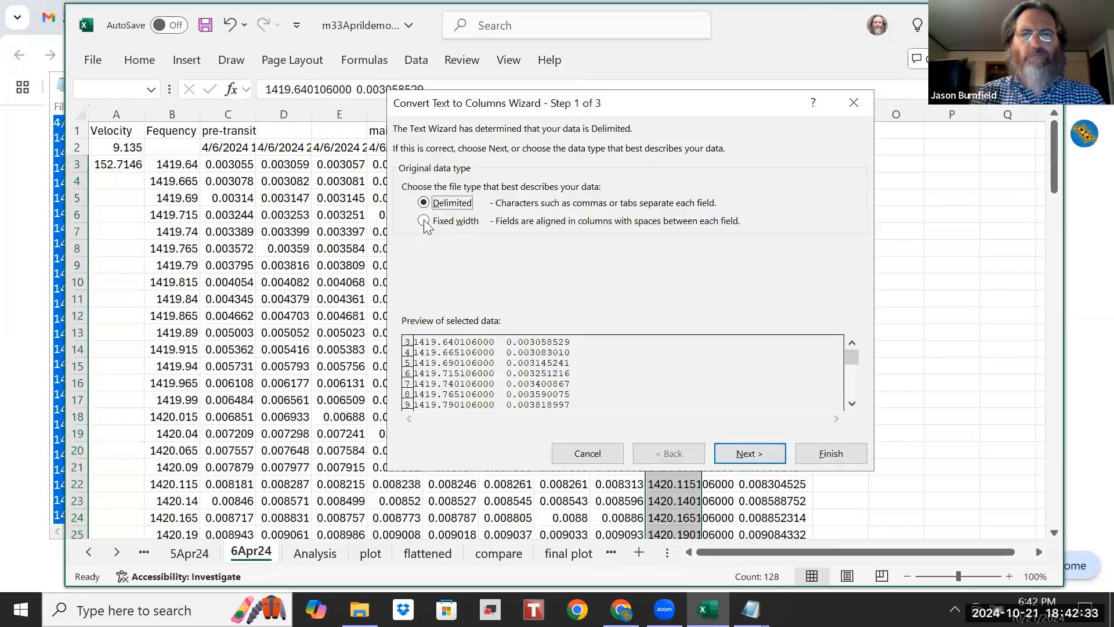
click(424, 221)
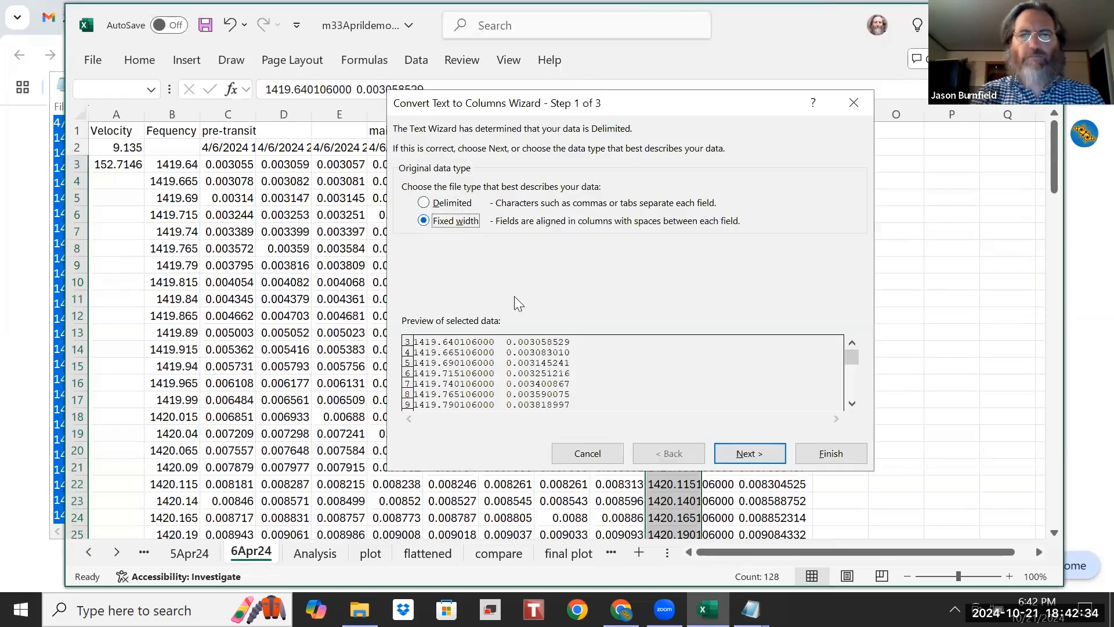
click(727, 453)
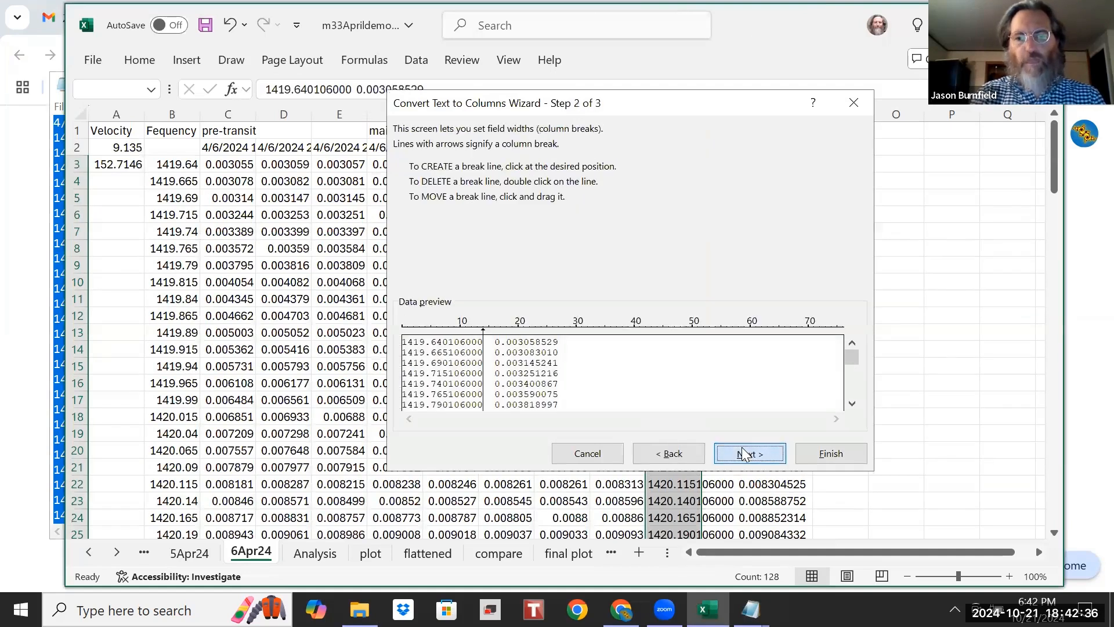
click(740, 454)
click(811, 458)
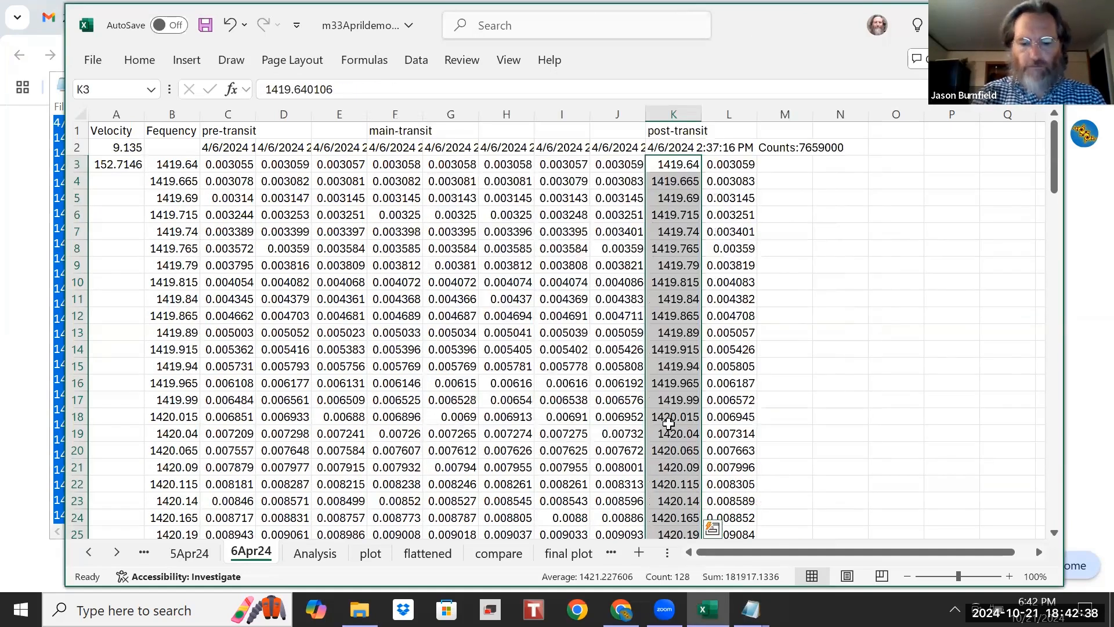
Step: Delete the duplicate frequency cells in K3:K130, shifting the remaining cells left
right_click(673, 318)
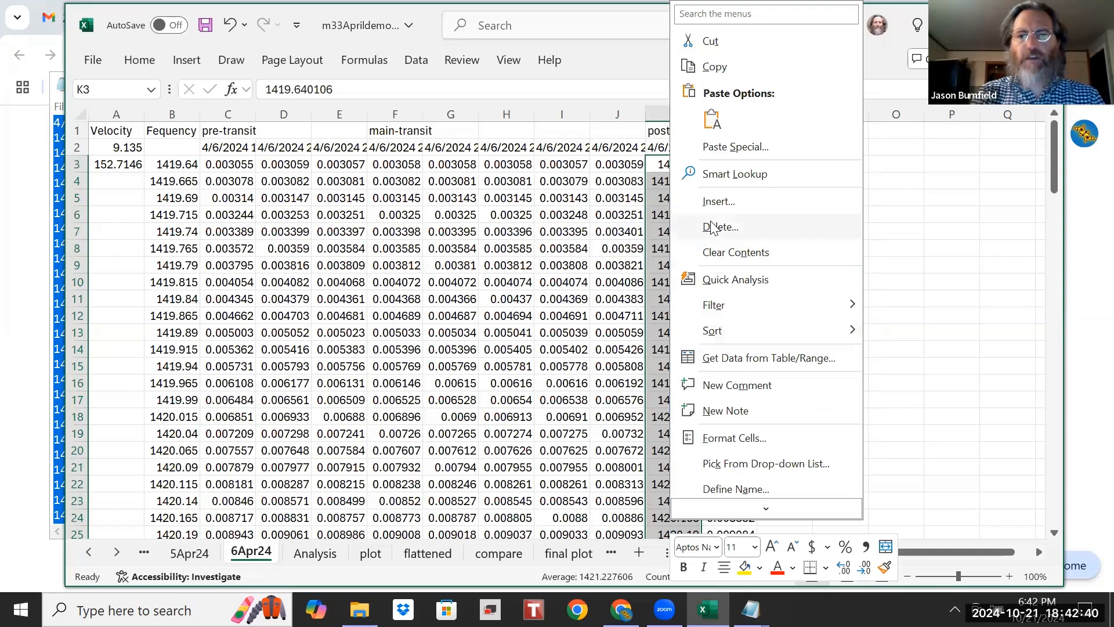
click(714, 226)
click(676, 308)
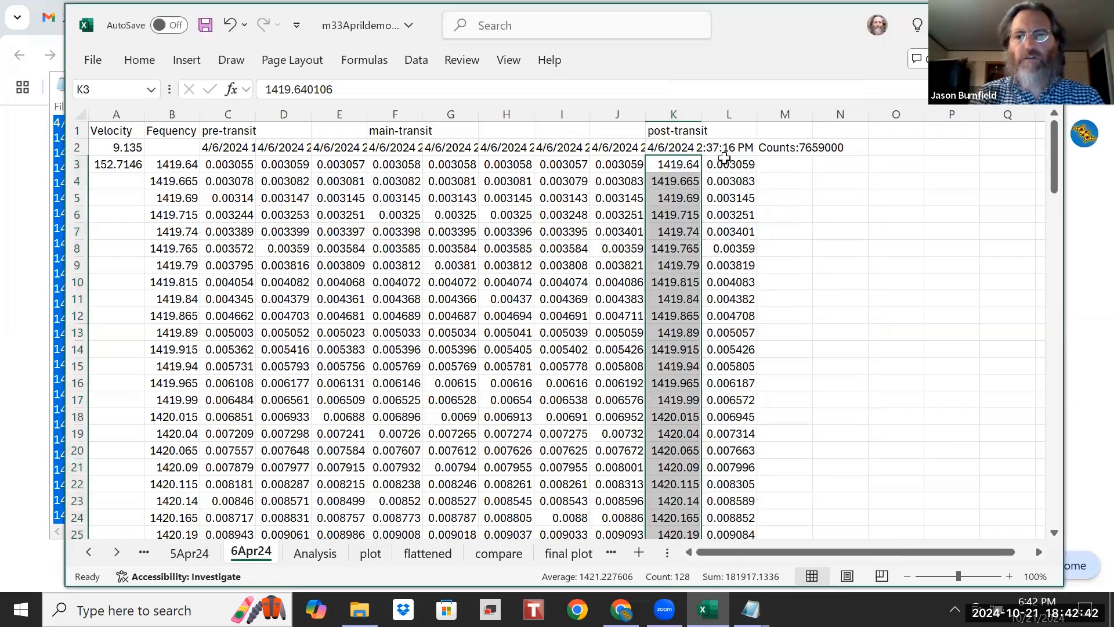
click(725, 149)
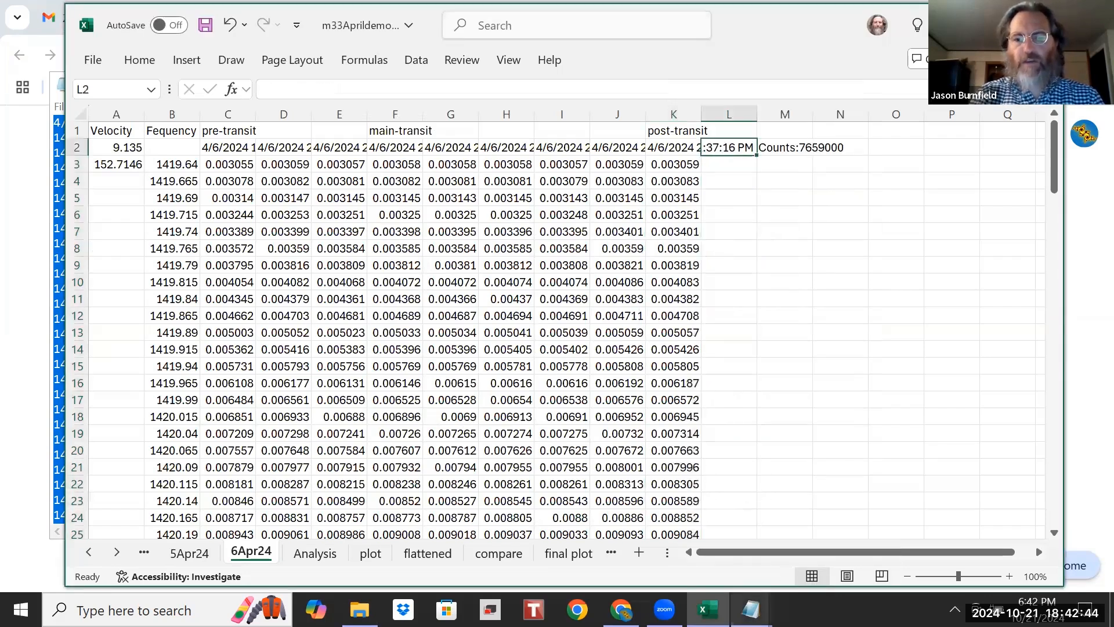
Step: Close 6apr24_0016.txt and copy the entire contents of 6apr24_0017.txt from Notepad into cell L2 of the Excel sheet
click(751, 609)
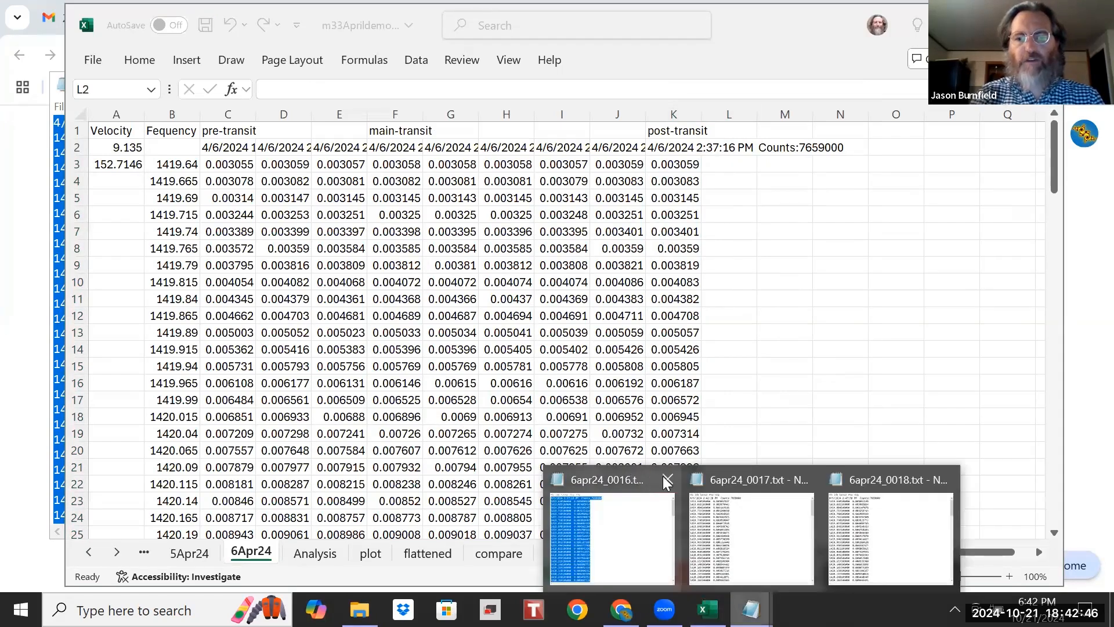
click(670, 486)
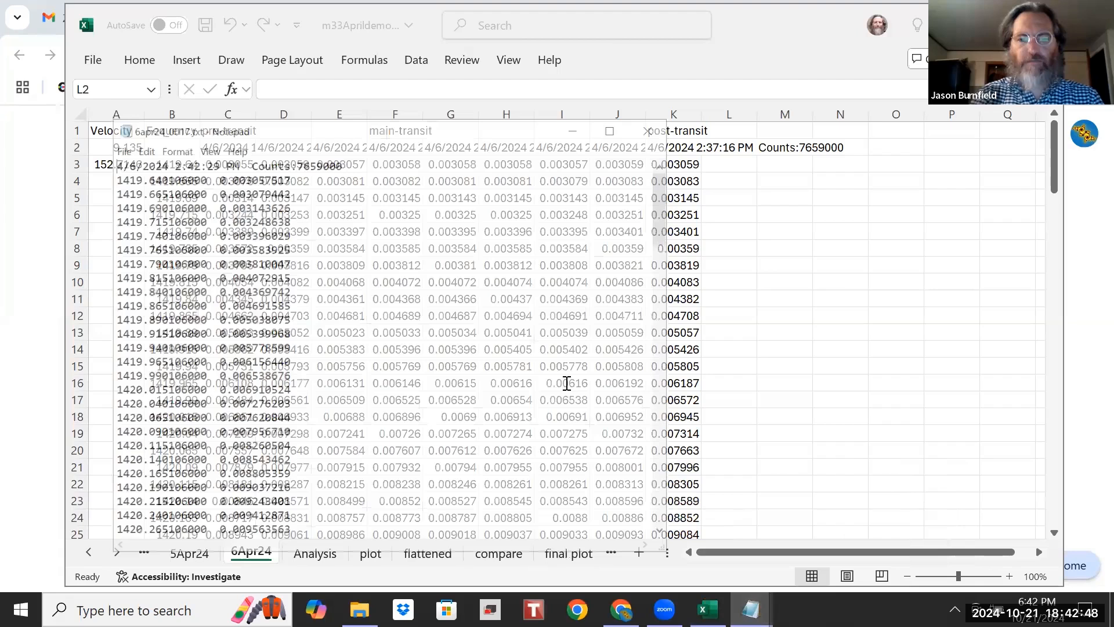
right_click(565, 385)
click(514, 249)
key(ctrl+c)
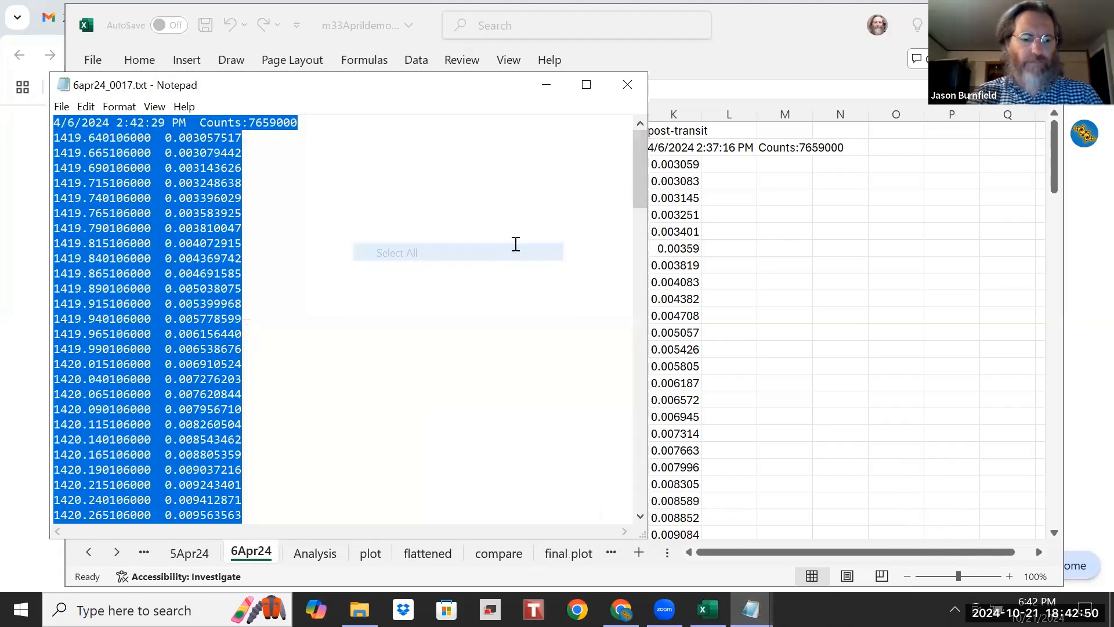
click(731, 149)
key(ctrl+v)
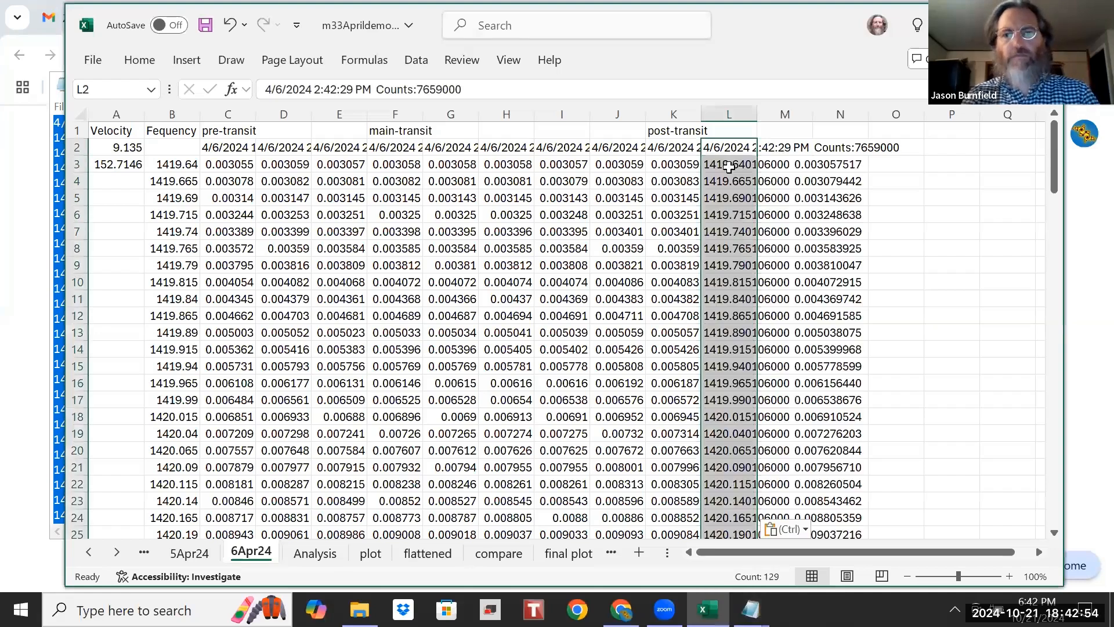
Step: Split the pasted data in L3:L130 into frequency and intensity columns using Text to Columns with the Fixed width option
click(730, 167)
key(ctrl+shift+Down)
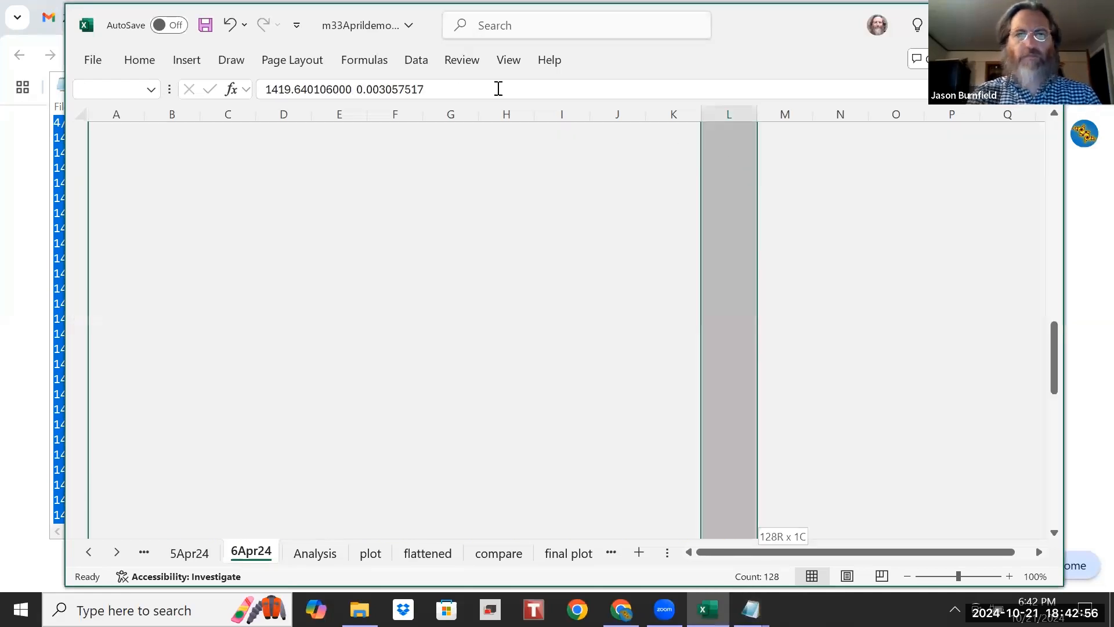
click(425, 61)
click(681, 120)
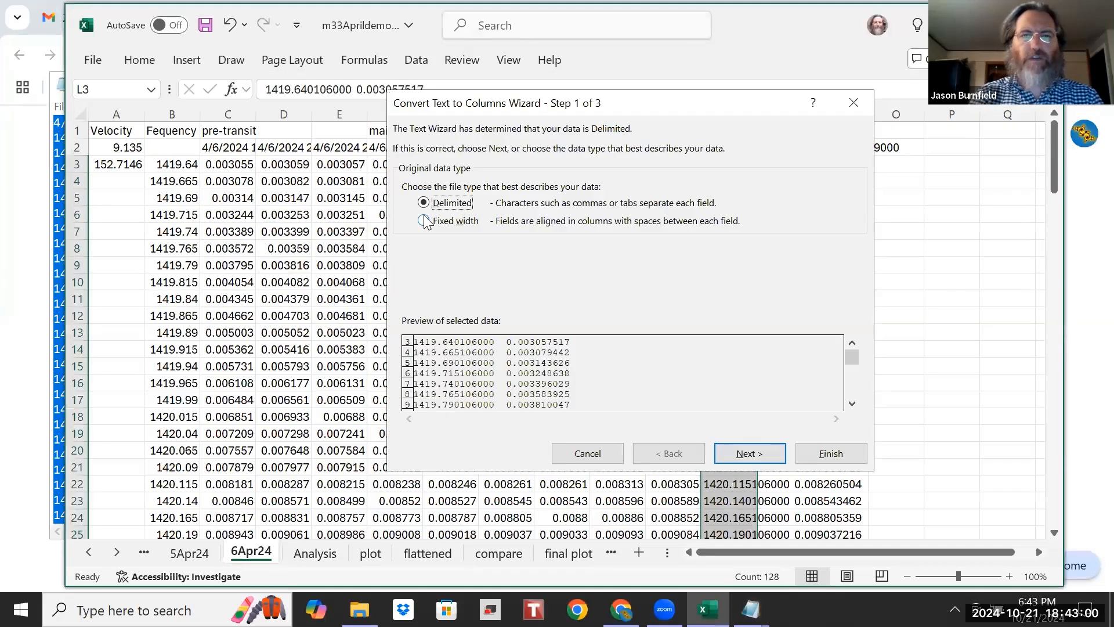
click(425, 221)
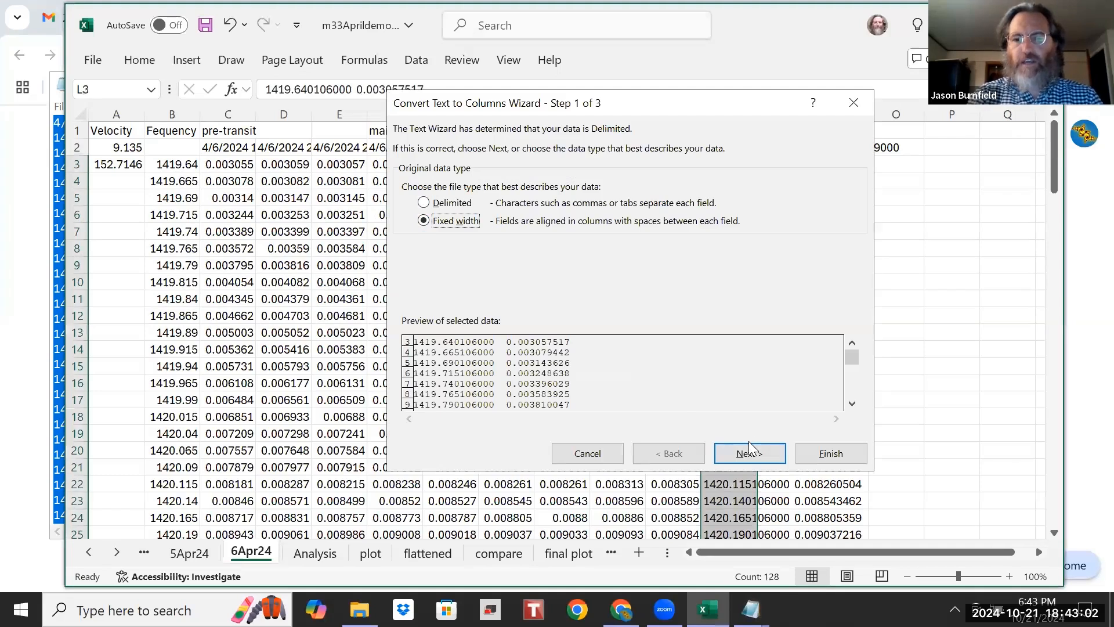
click(749, 456)
click(749, 457)
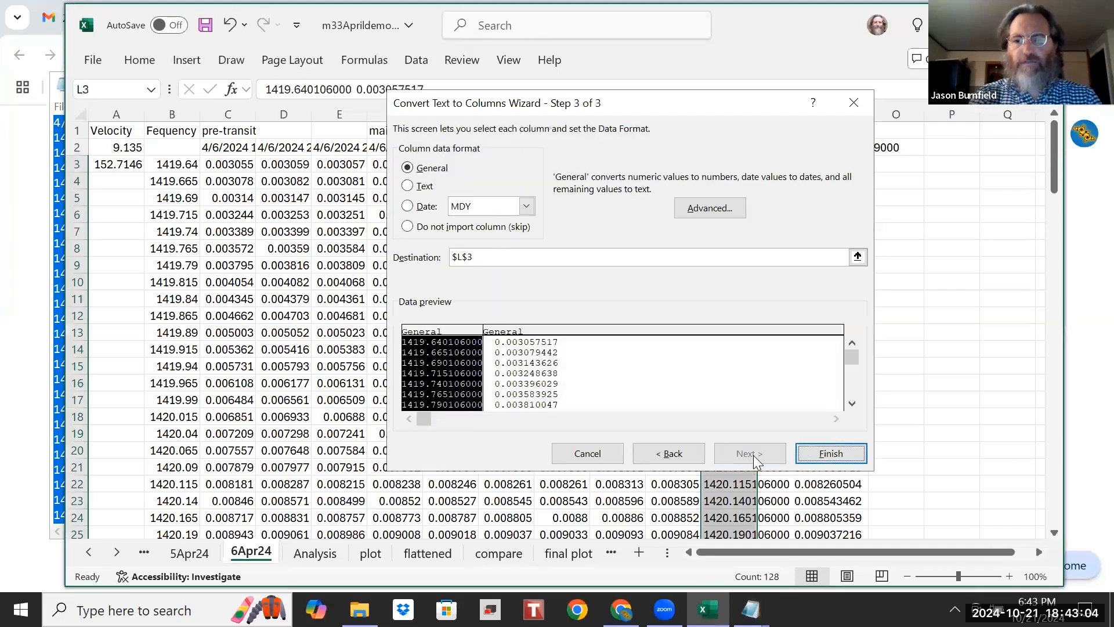
click(845, 453)
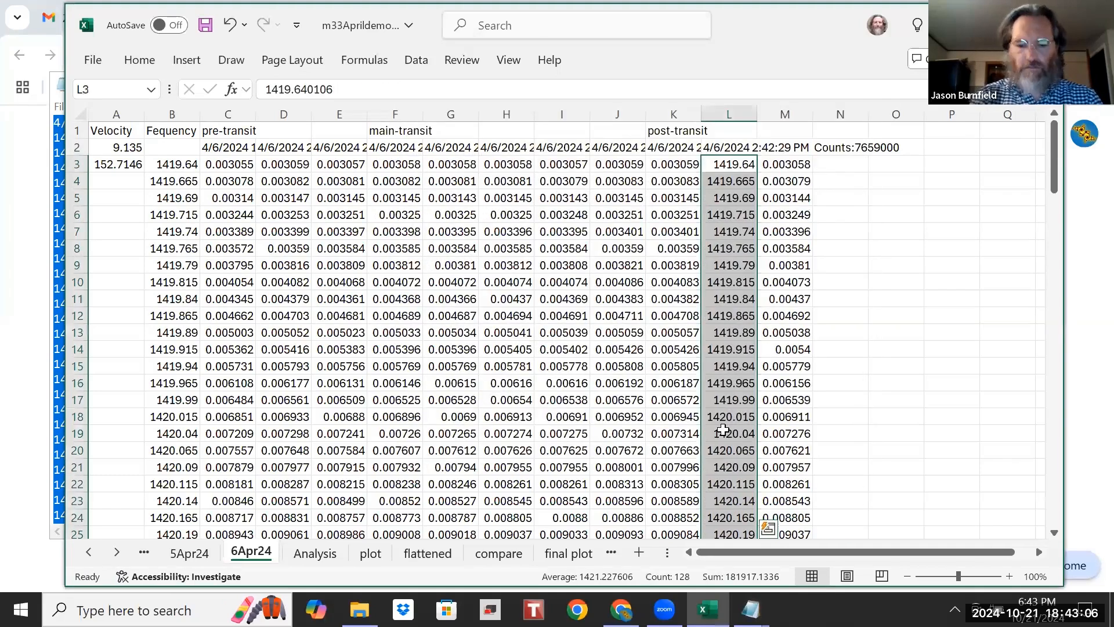
Step: Delete the duplicate frequency cells in L3:L130, shifting the intensity values left into column L
right_click(730, 291)
click(772, 228)
click(737, 312)
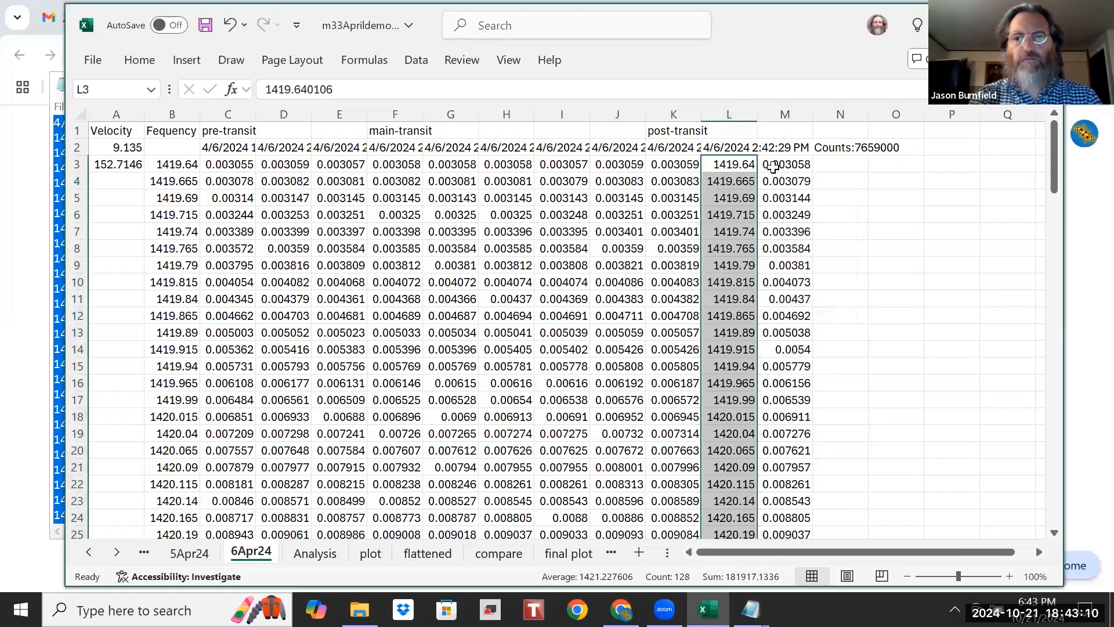
click(730, 434)
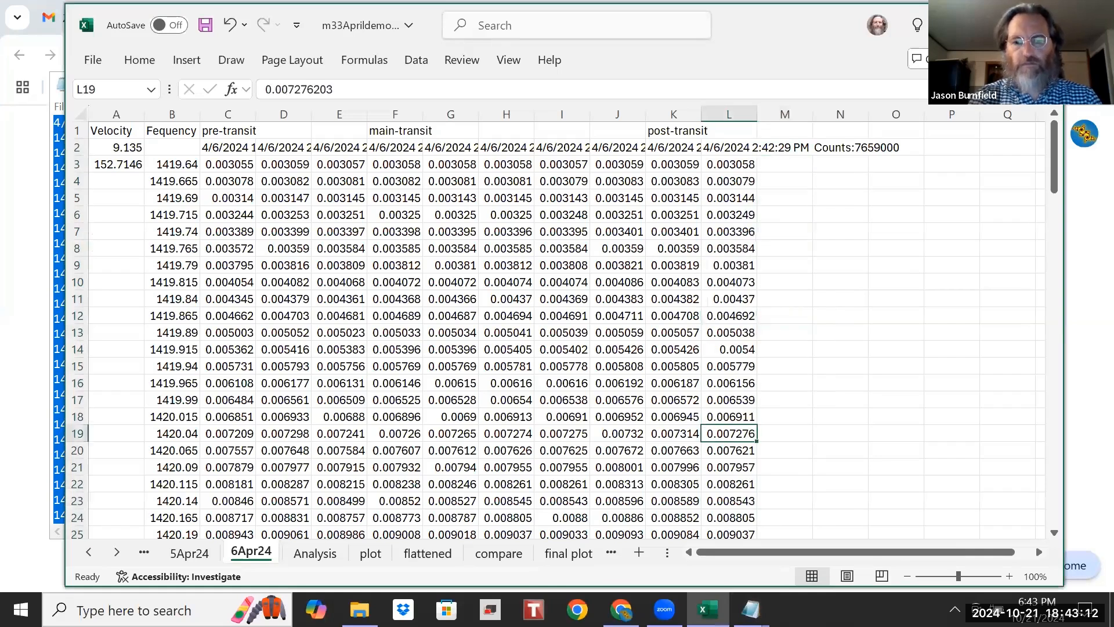
Step: Close 6apr24_0017.txt and copy the entire contents of 6apr24_0018.txt from Notepad into cell M2 of the 6Apr24 sheet in Excel
click(751, 609)
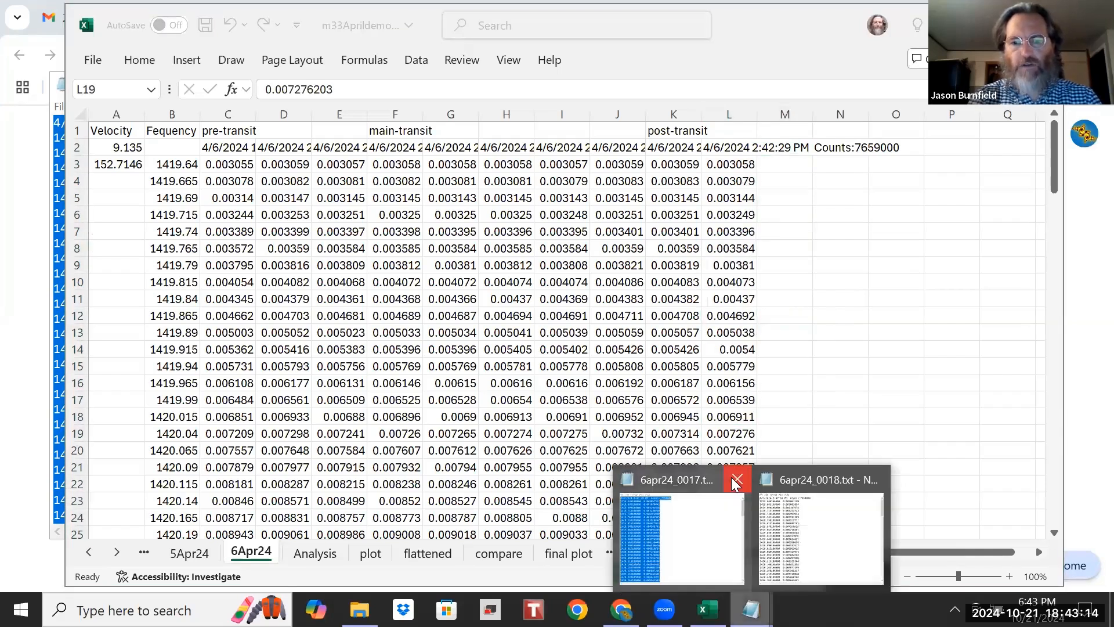
click(735, 481)
click(734, 488)
right_click(500, 456)
click(436, 325)
key(ctrl+c)
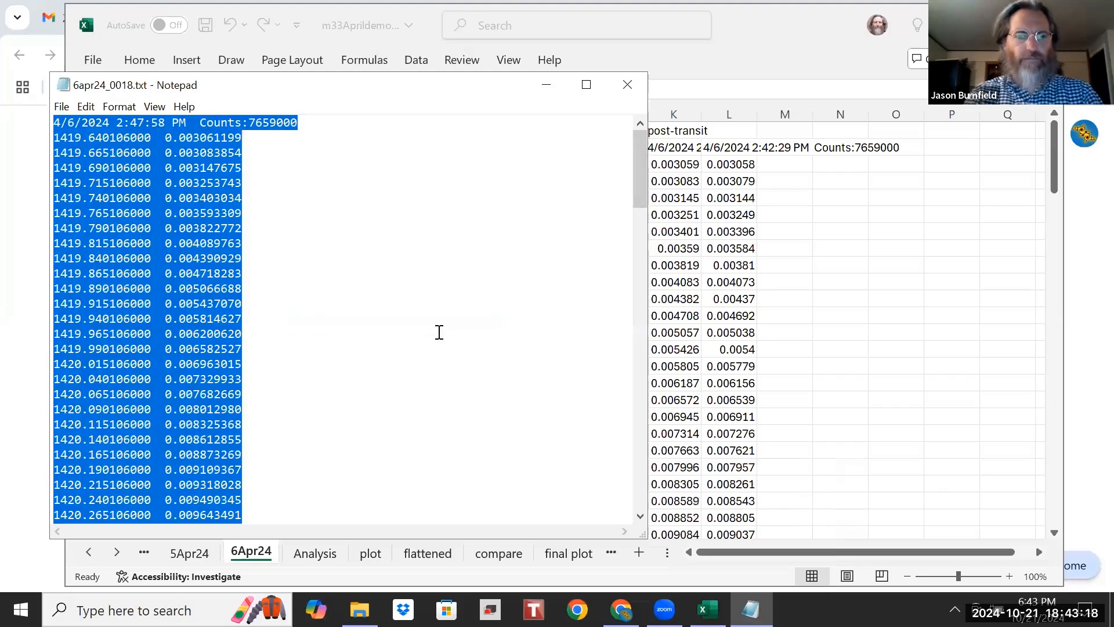
click(765, 272)
click(787, 149)
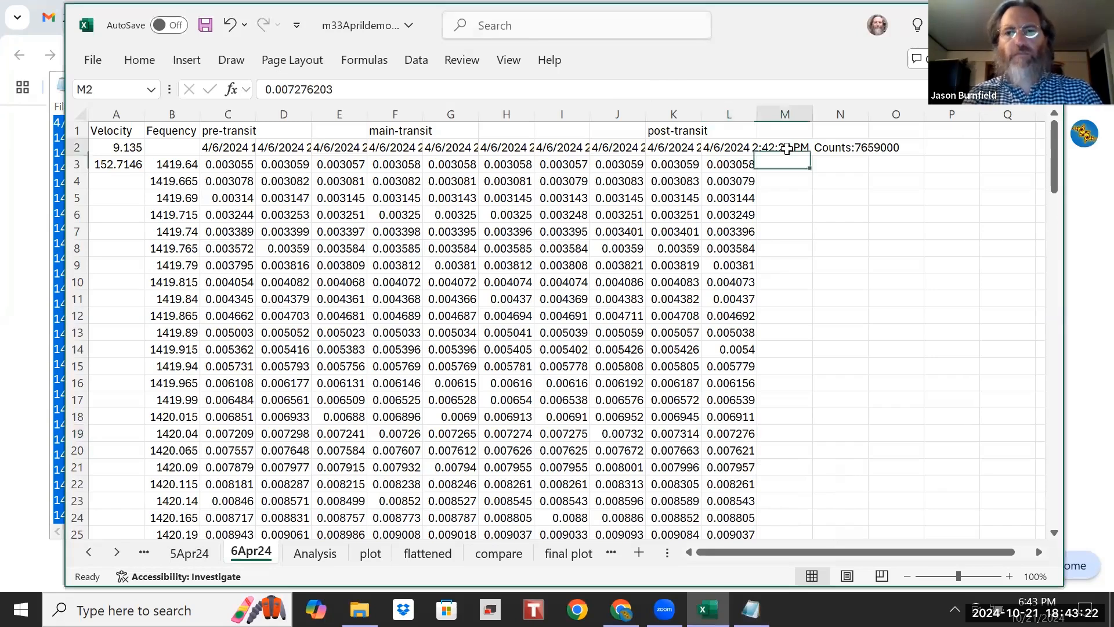
key(ctrl+v)
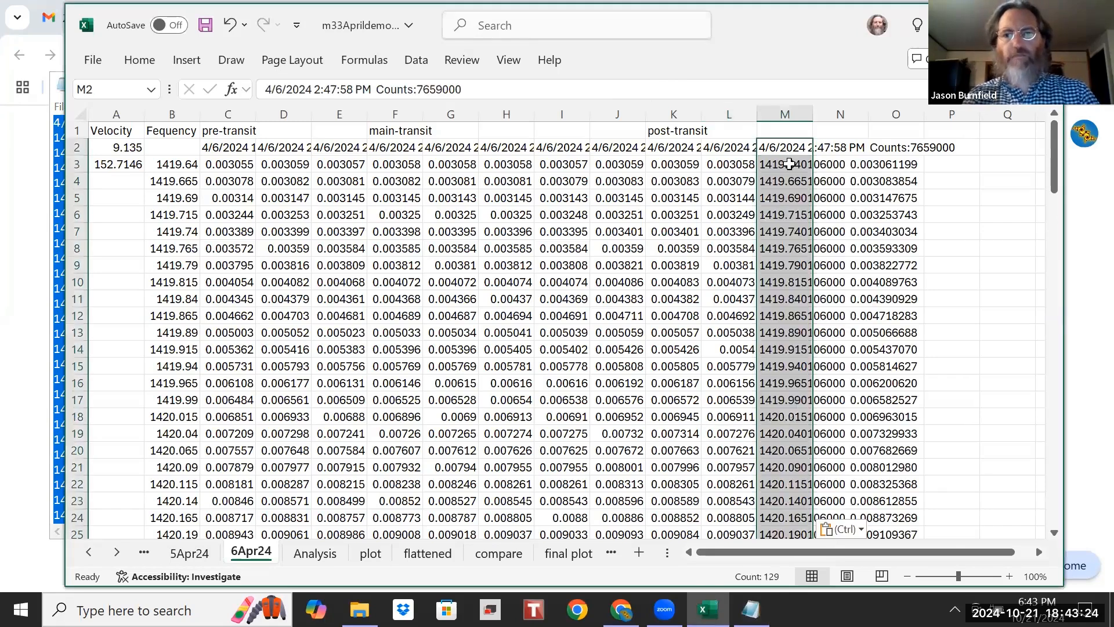
Step: Split the pasted data in M3:M130 into frequency and intensity columns using Text to Columns with the Fixed width option
click(789, 164)
key(ctrl+shift+Down)
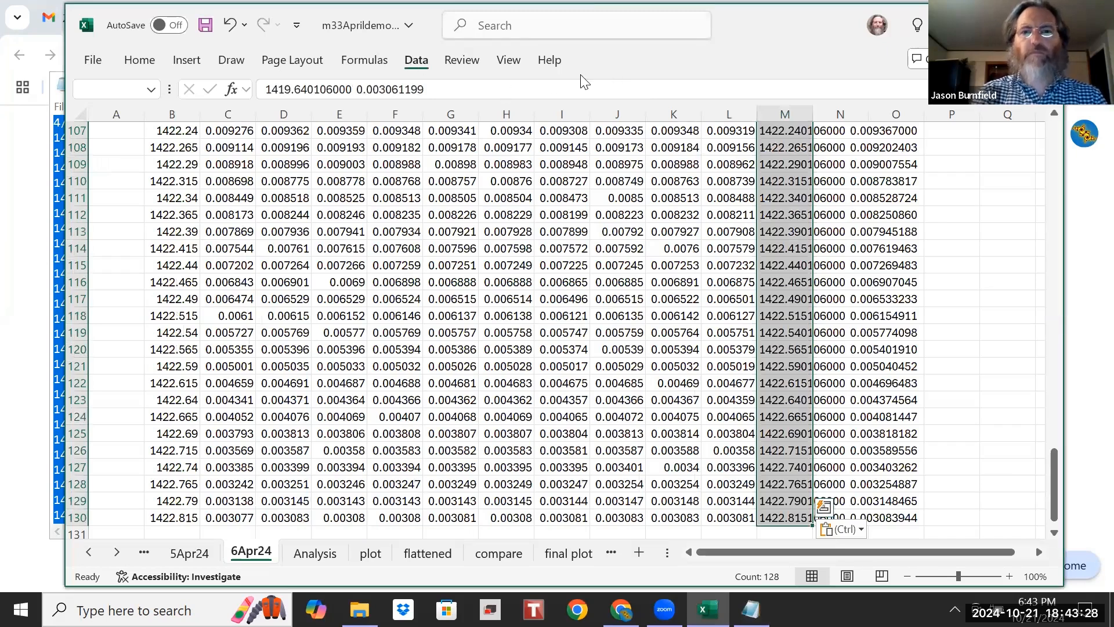
click(415, 61)
click(674, 110)
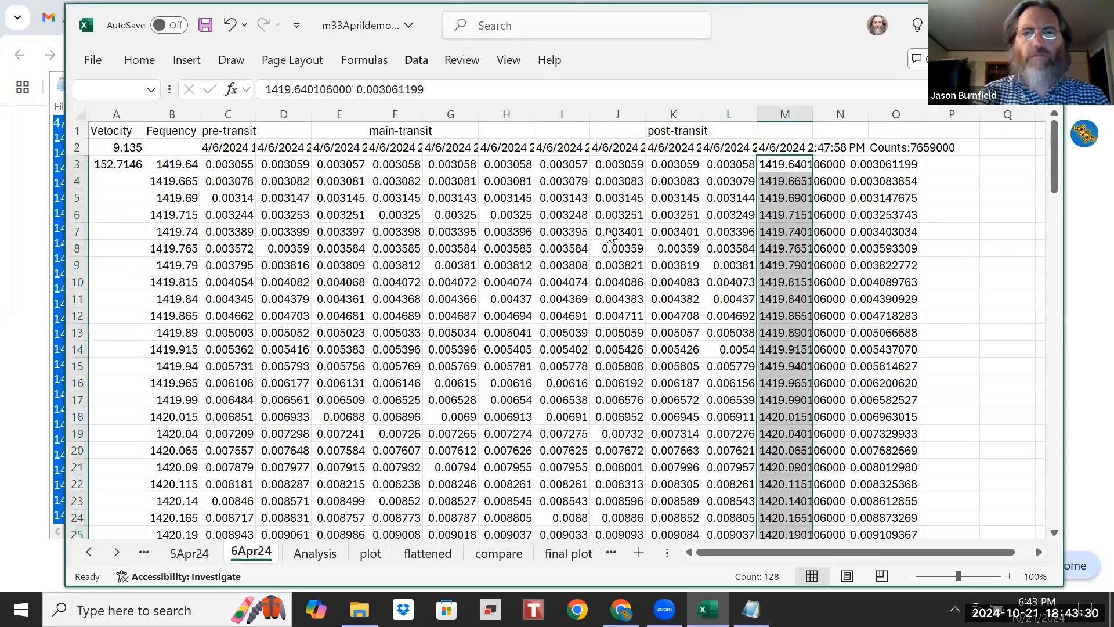
click(424, 221)
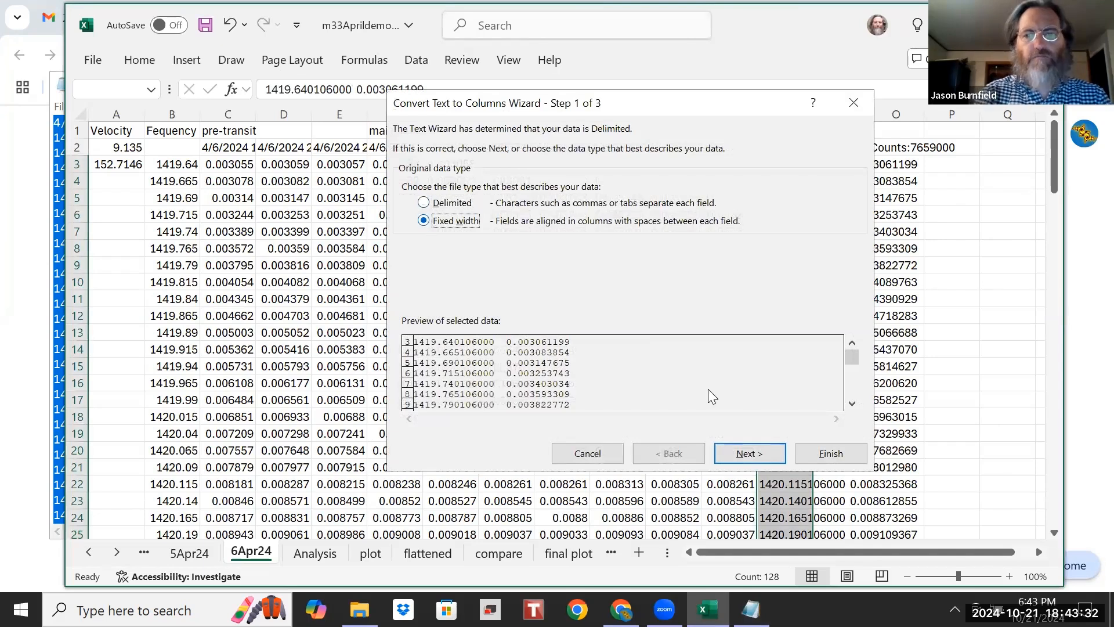
click(742, 454)
click(742, 453)
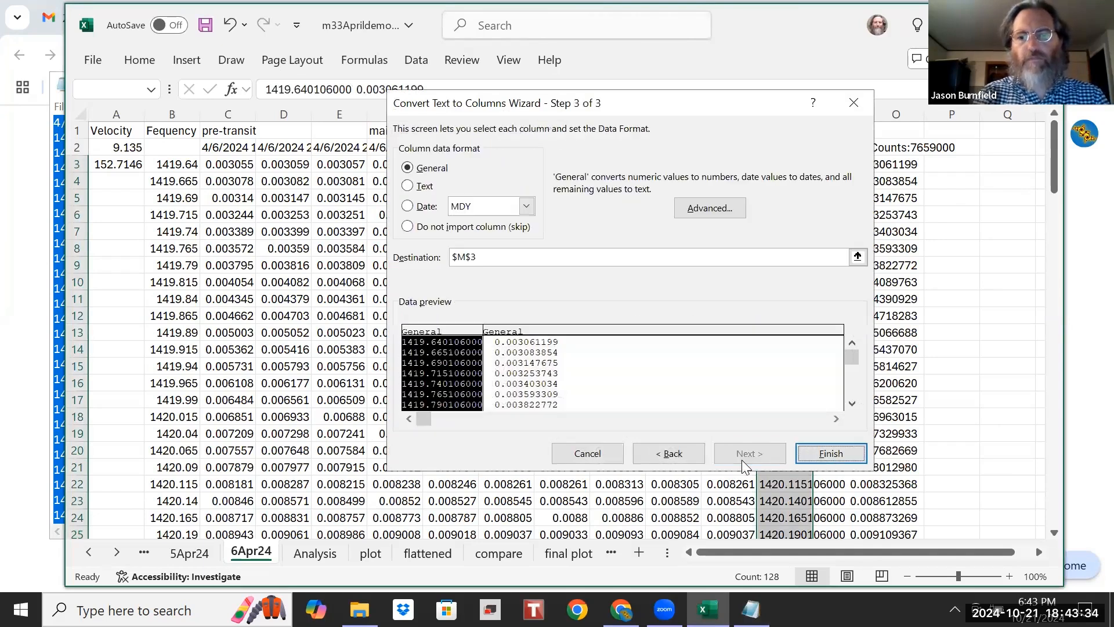
click(829, 454)
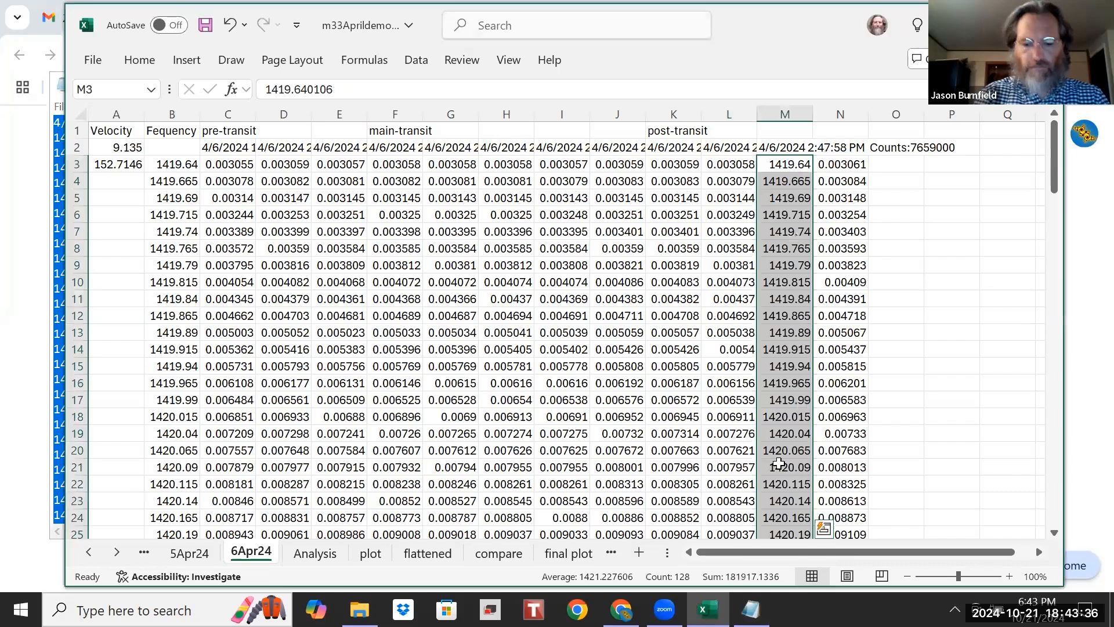
Step: Delete the duplicate frequency cells in M3:M130, shifting the intensity values left into column M
right_click(779, 464)
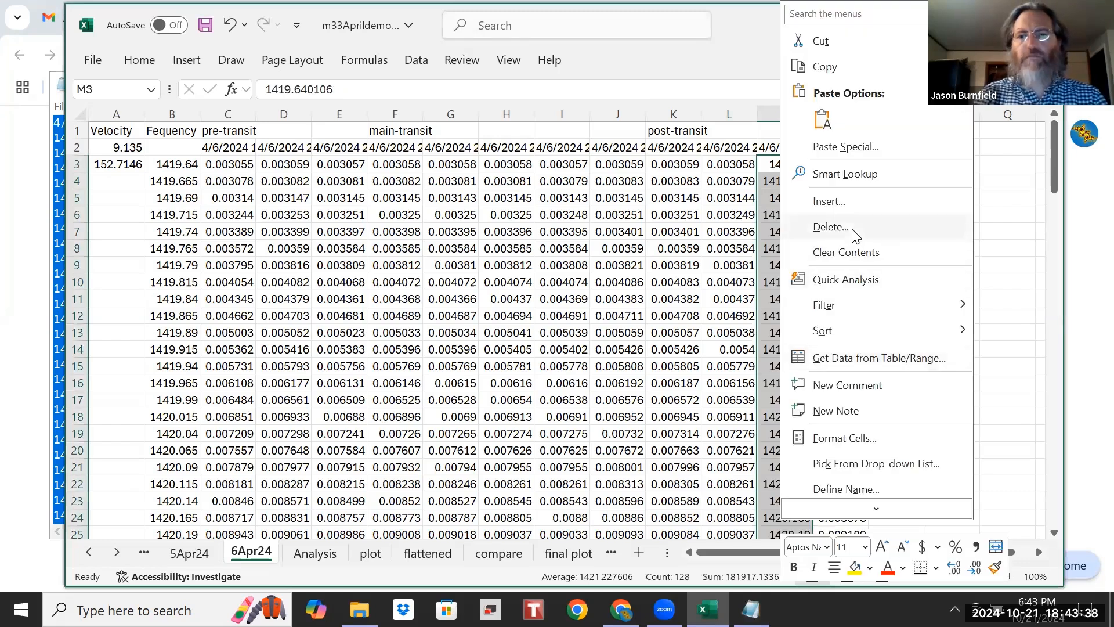
click(856, 235)
click(812, 325)
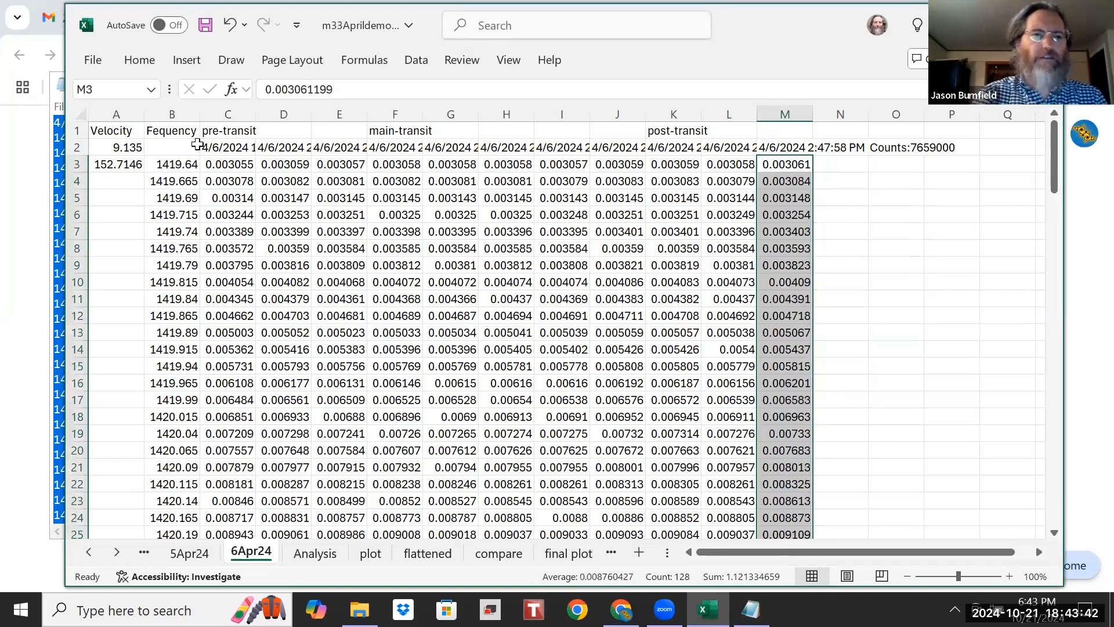
Step: Set the velocity correction in cell A2 of the 6Apr24 sheet to 8.673
click(116, 130)
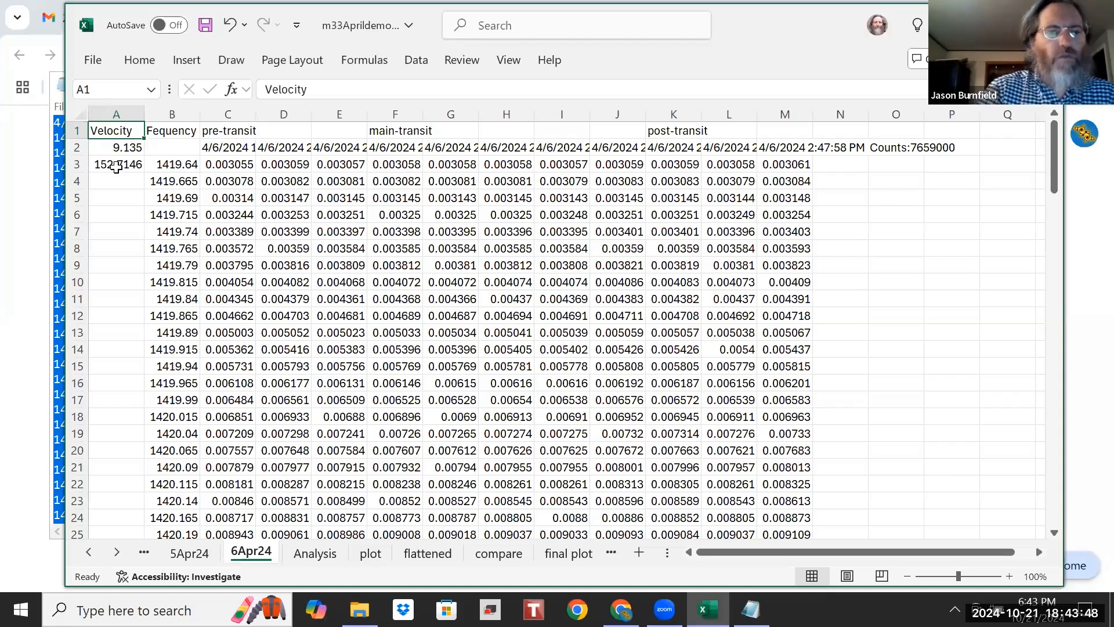
click(129, 146)
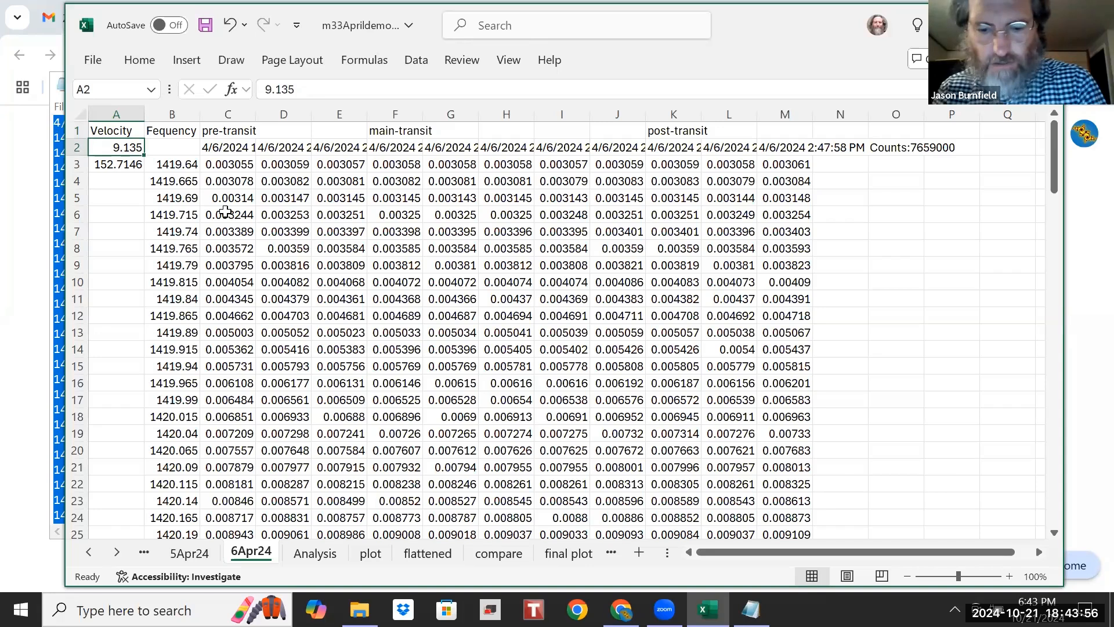
text(8.6)
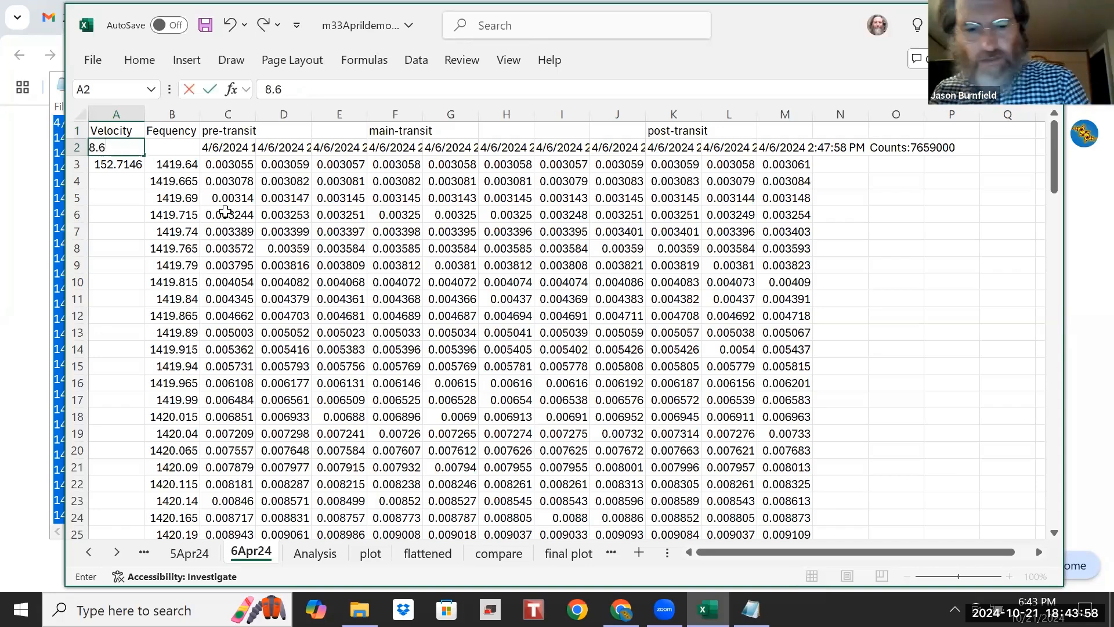
text(73)
key(Return)
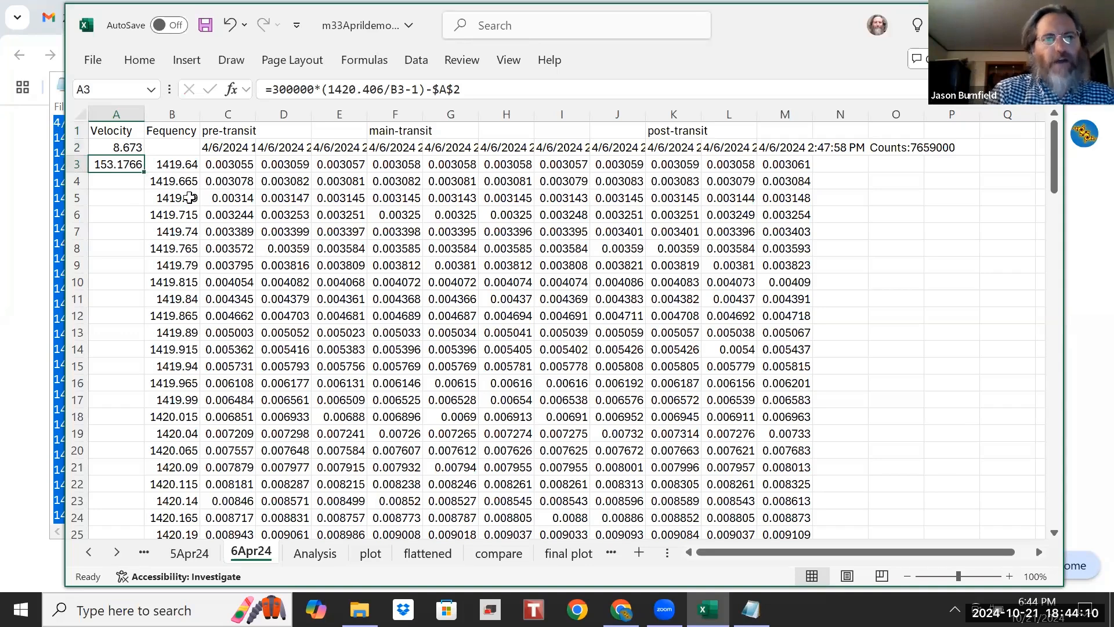
Step: Fill the velocity formula in A3 down column A to row 130
drag(143, 169, 137, 493)
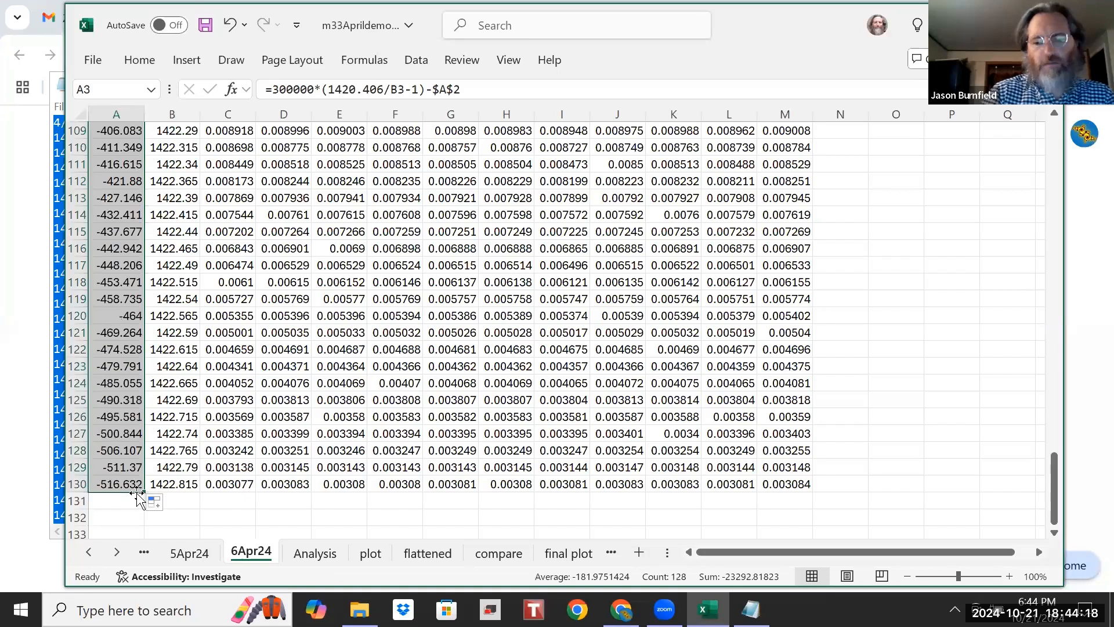
key(Up)
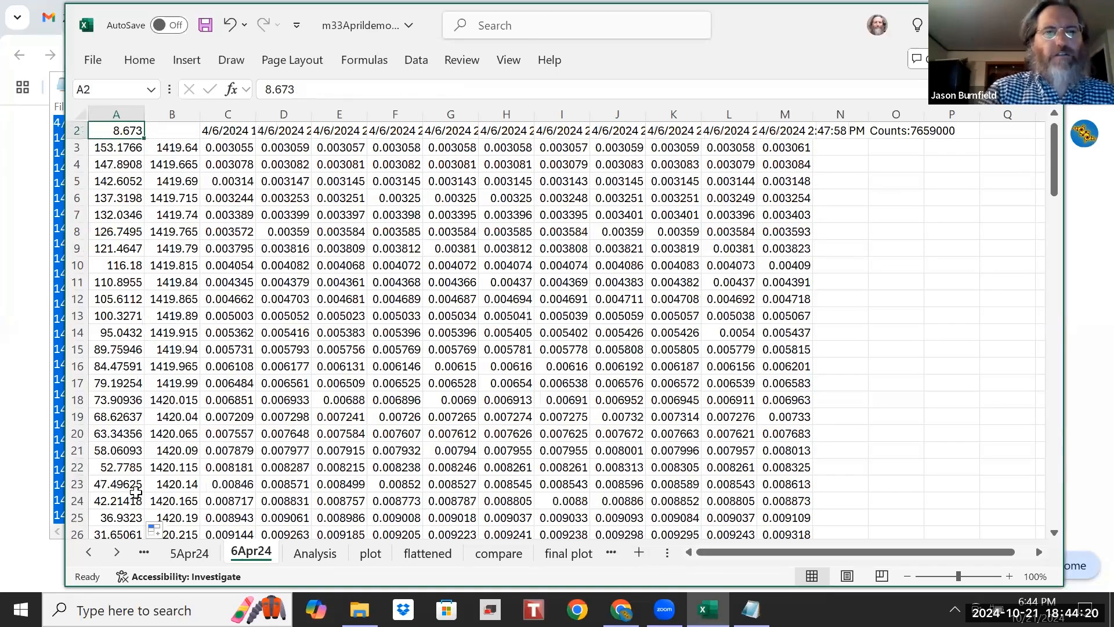
key(Down)
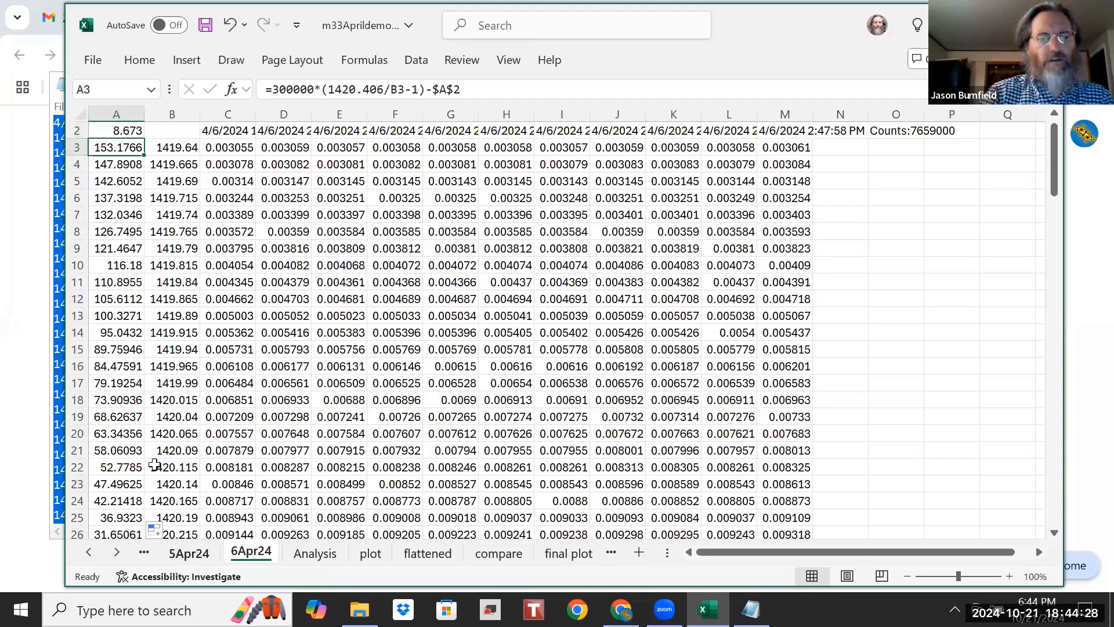
click(186, 468)
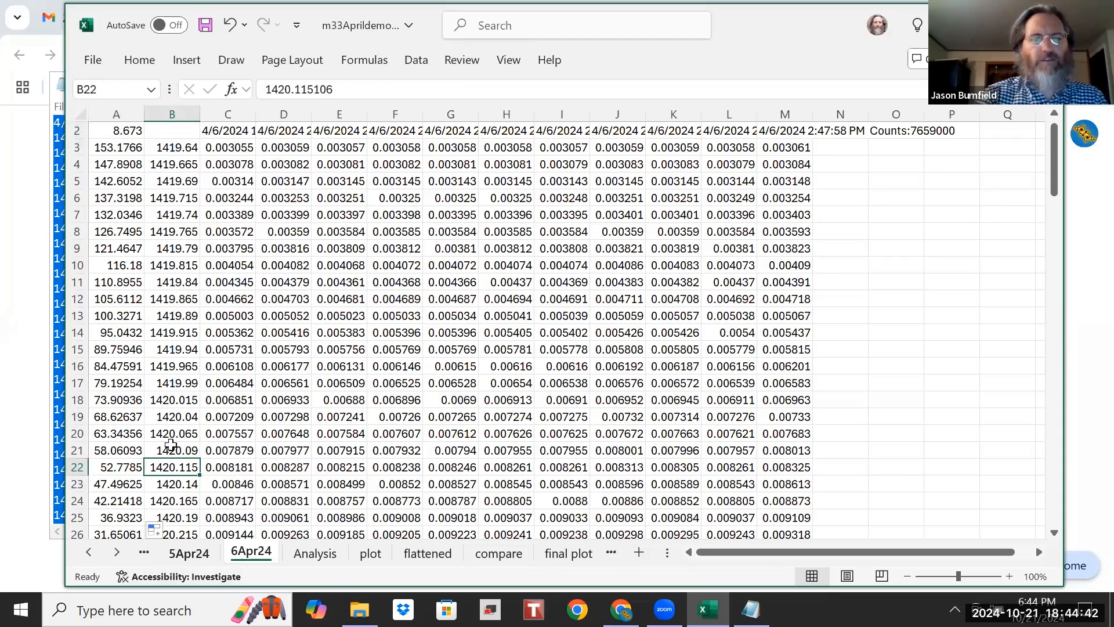
click(177, 553)
click(145, 552)
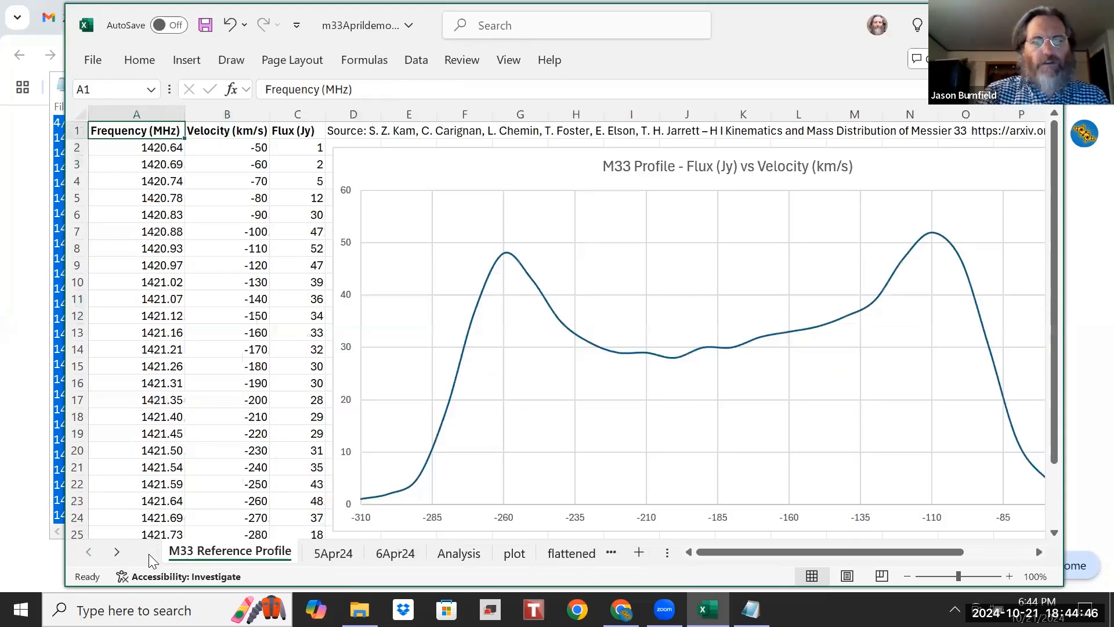
click(395, 553)
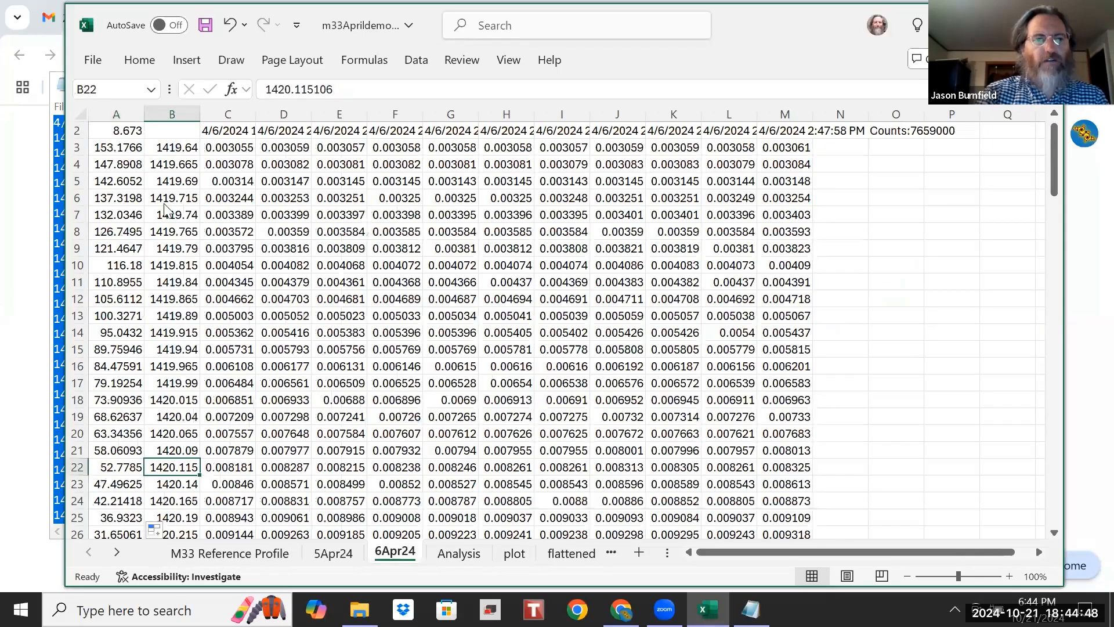
click(120, 135)
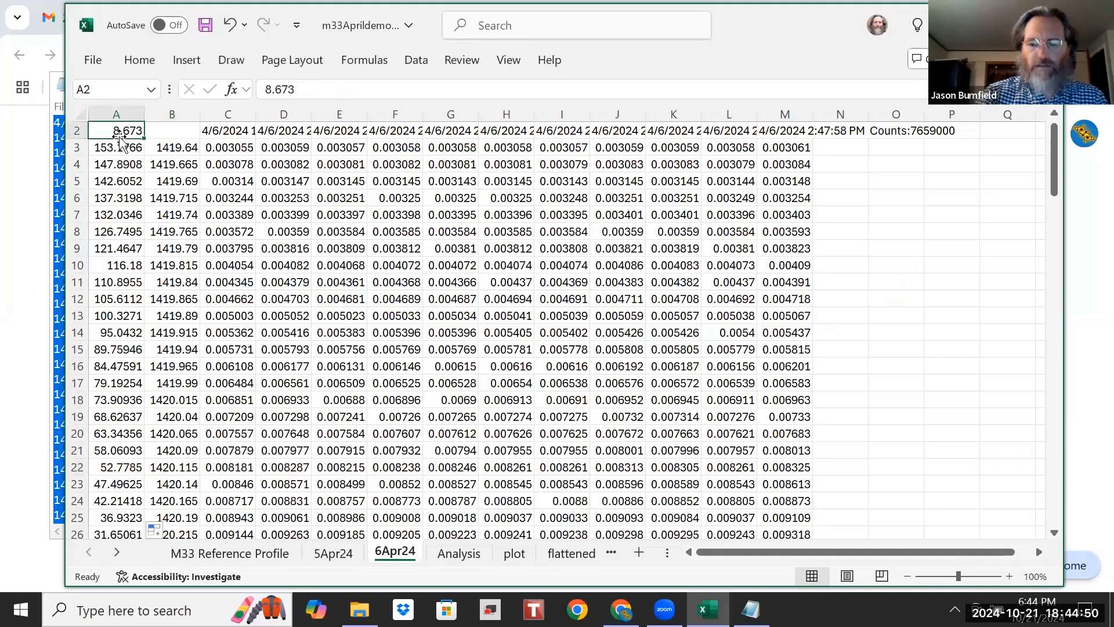
key(Up)
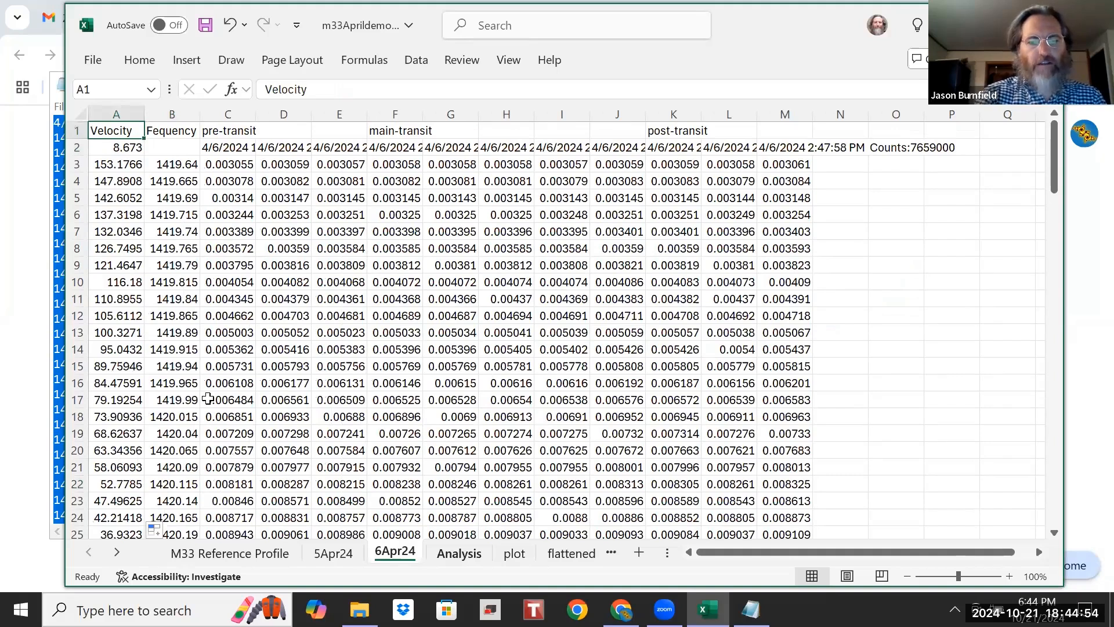
Step: Copy the Pre 1, Main 1 and Post 1 headers with their first-row formulas from G2:I3 of the Analysis sheet to J2
key(ctrl+Page_Down)
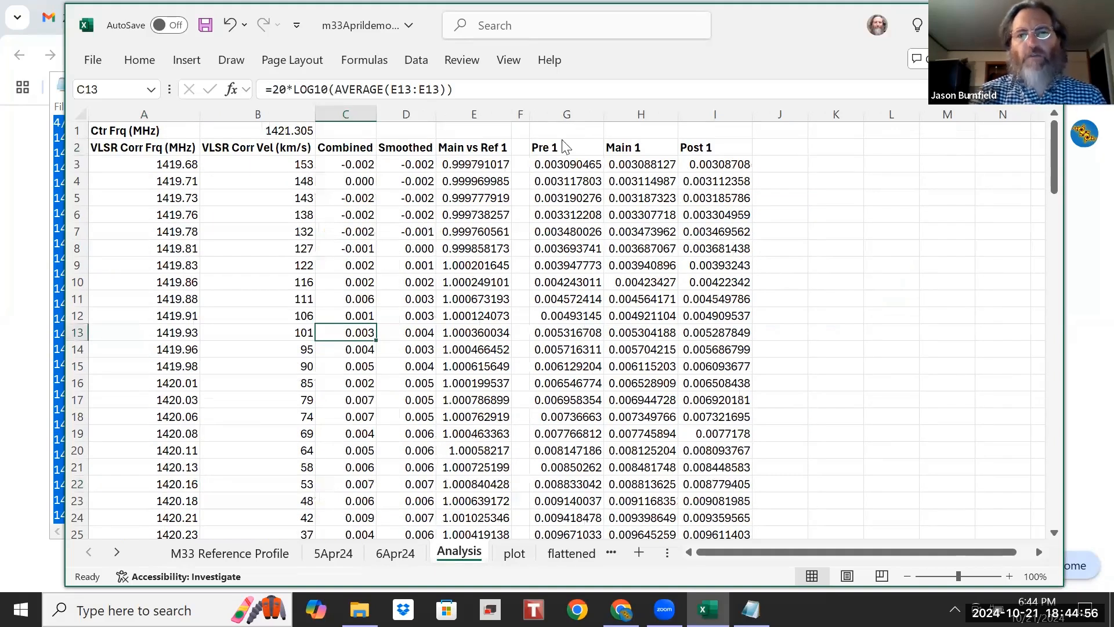
drag(564, 146, 717, 163)
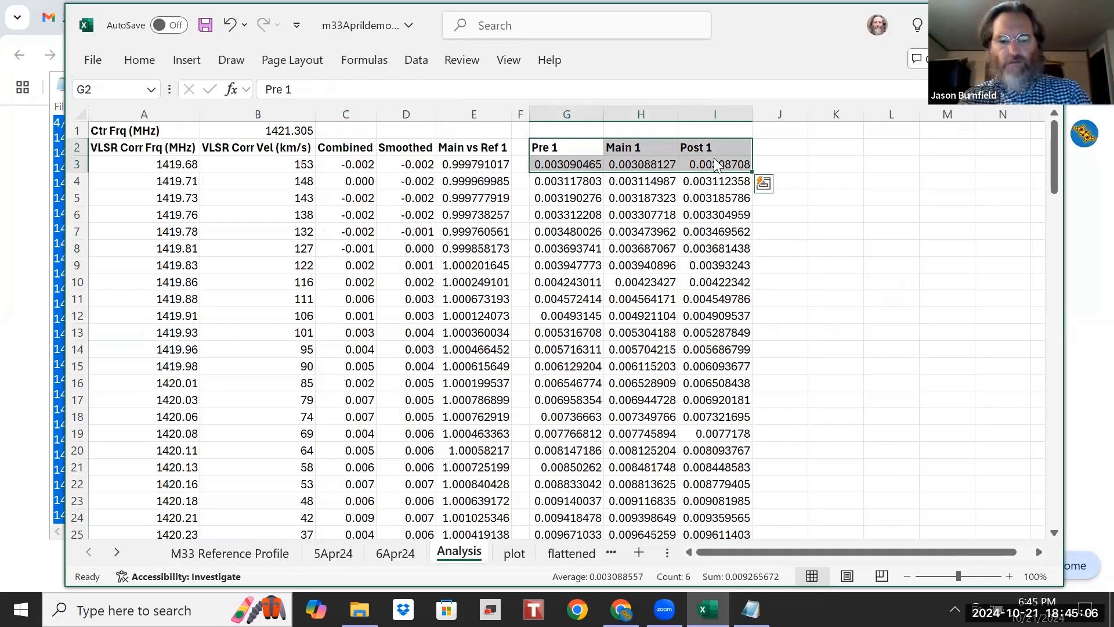
key(ctrl+c)
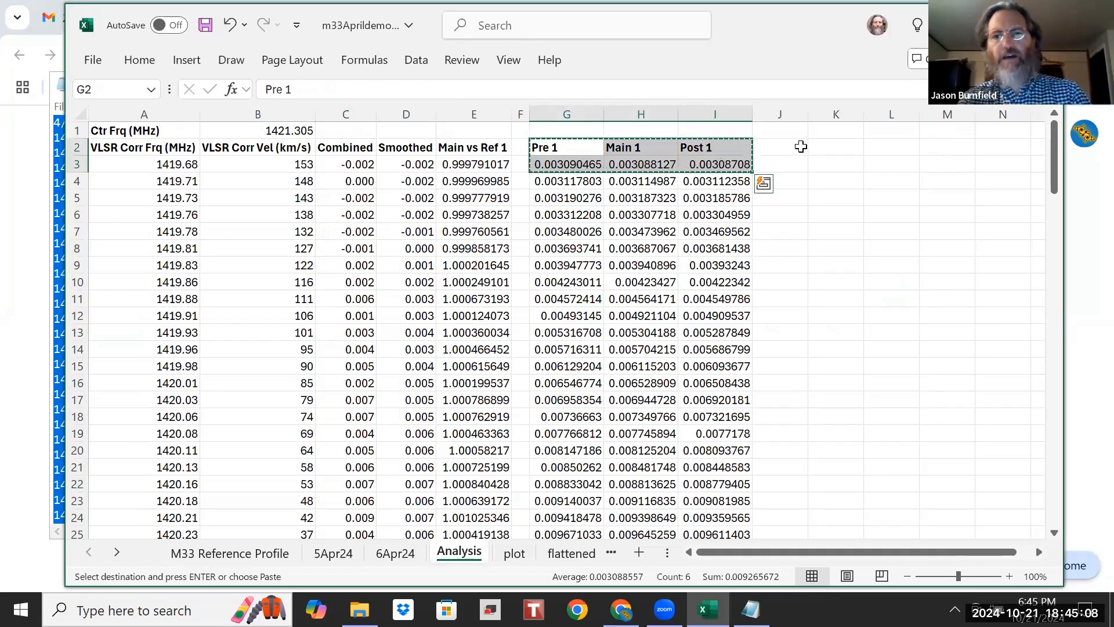
click(801, 146)
key(ctrl+v)
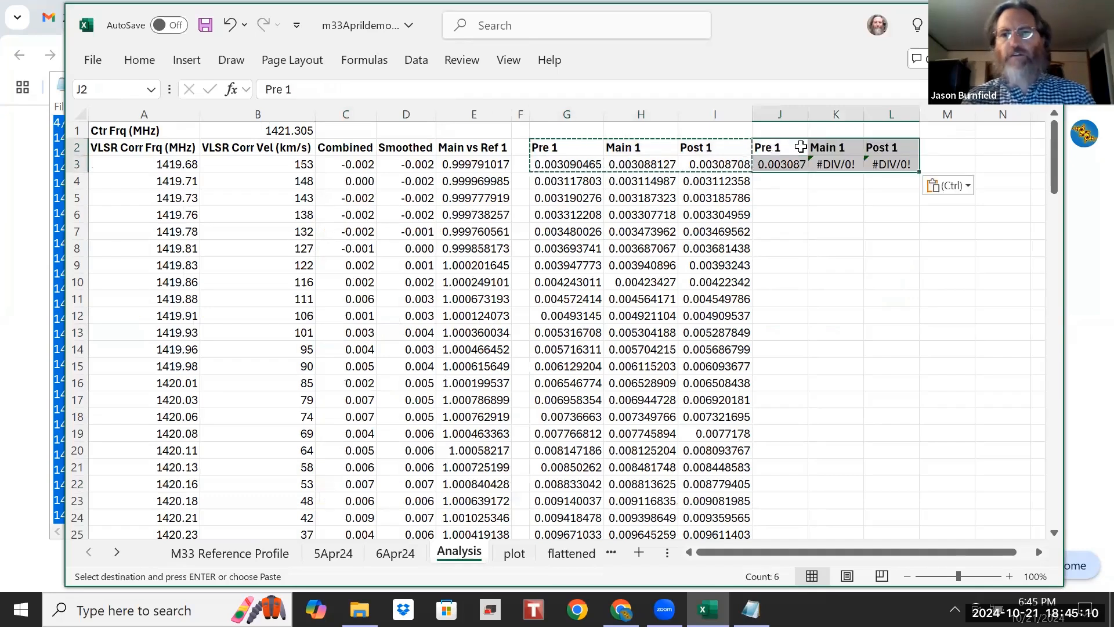
Step: Rename the copied headers in J2:L2 of the Analysis sheet to Pre 2, Main 2 and Post 2
click(789, 151)
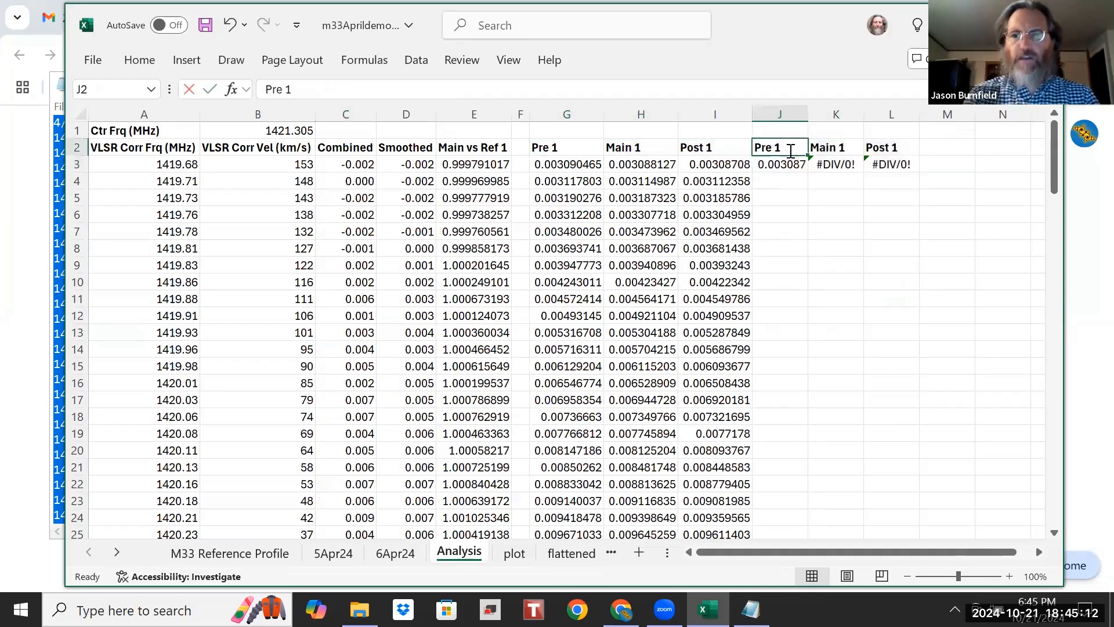
double_click(790, 151)
key(BackSpace)
text(2)
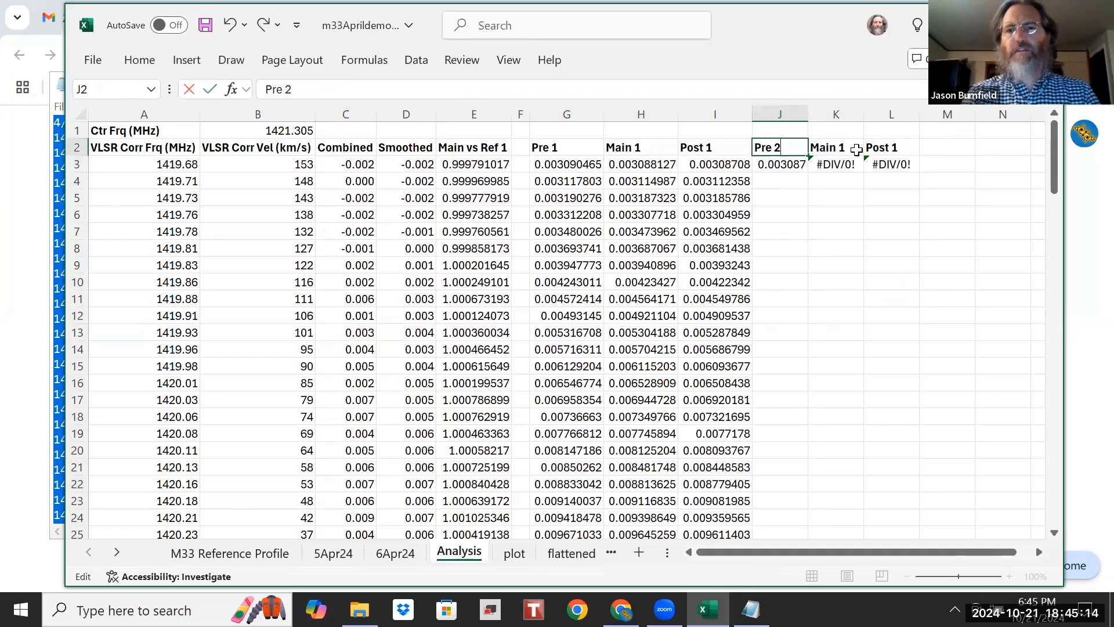
click(856, 150)
double_click(856, 149)
key(BackSpace)
text(2)
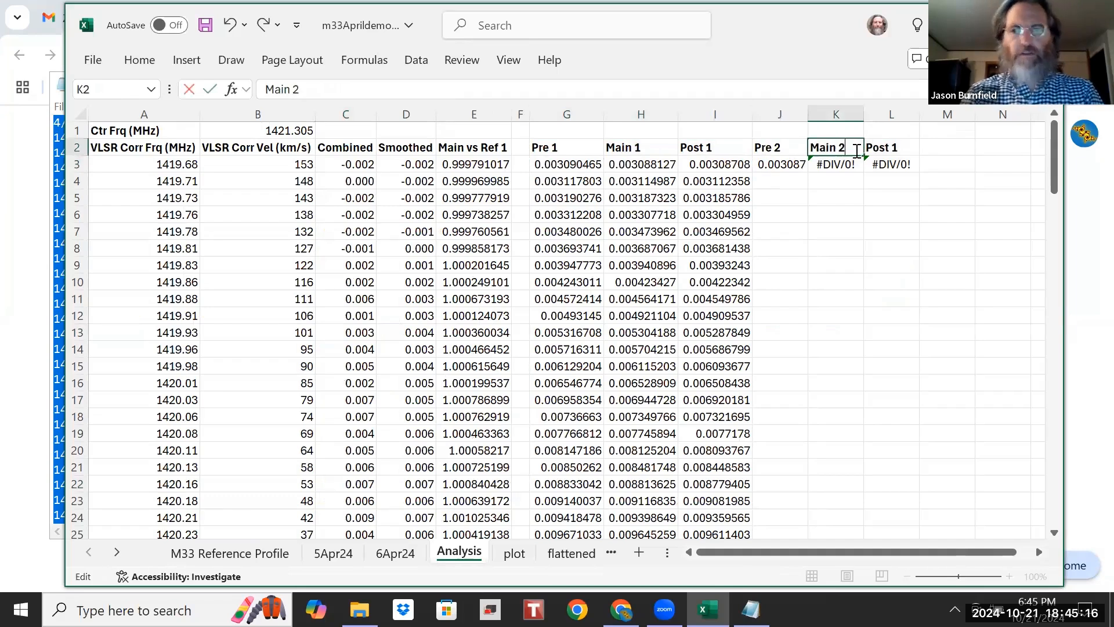
click(909, 146)
double_click(908, 147)
key(BackSpace)
text(2)
click(883, 198)
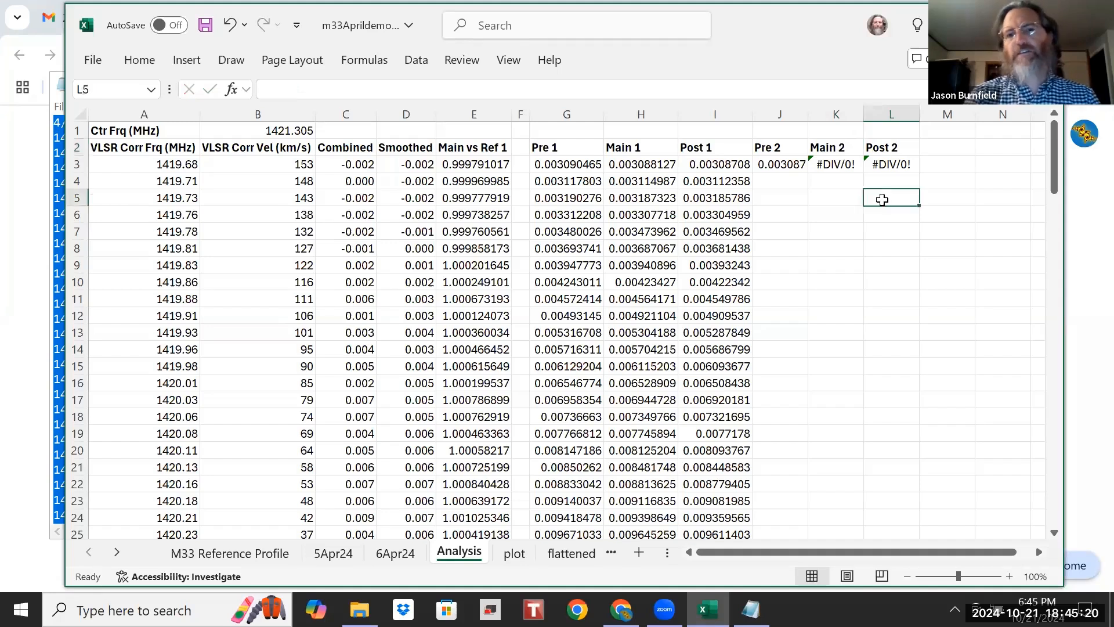
Step: Change the Pre 2 formula in J3 to average the pre-transit cells C3:E3 of the 6Apr24 sheet
click(781, 166)
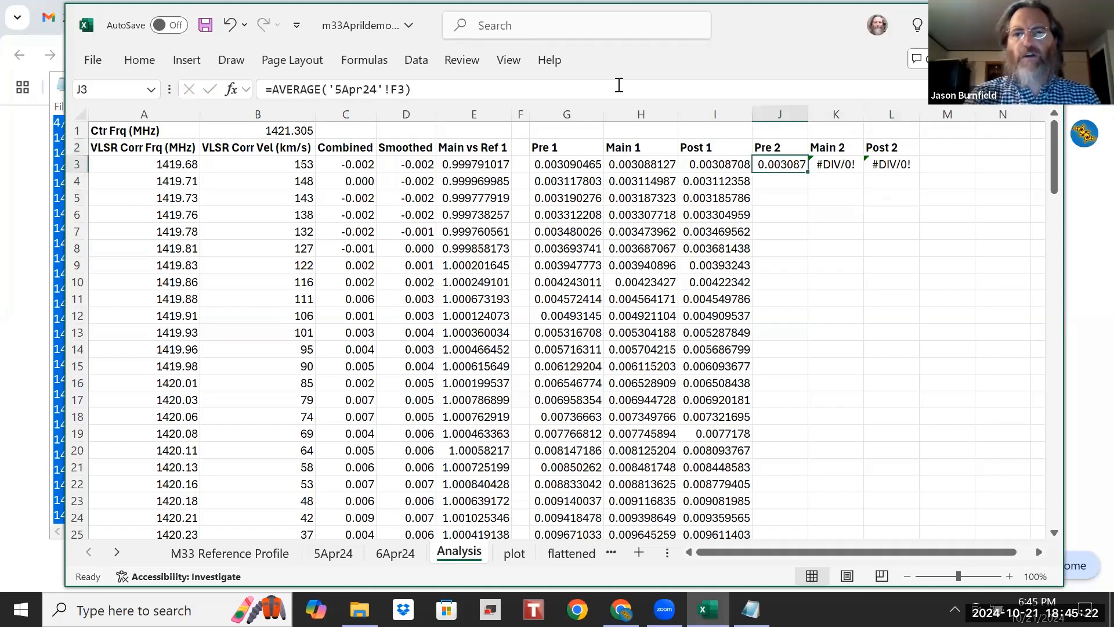
drag(405, 89, 329, 89)
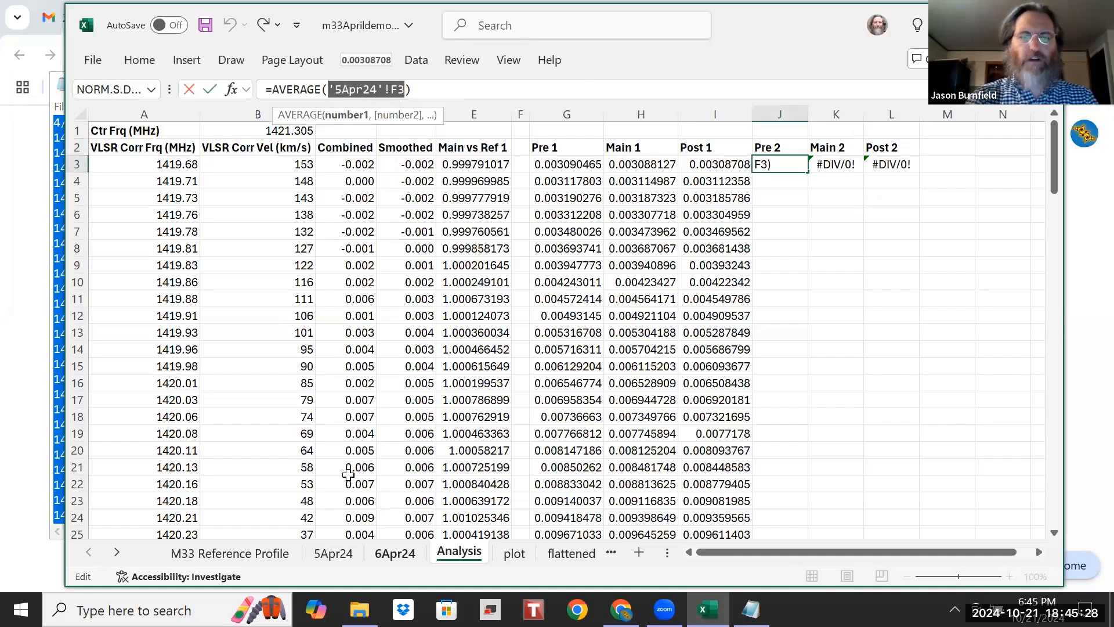
click(396, 553)
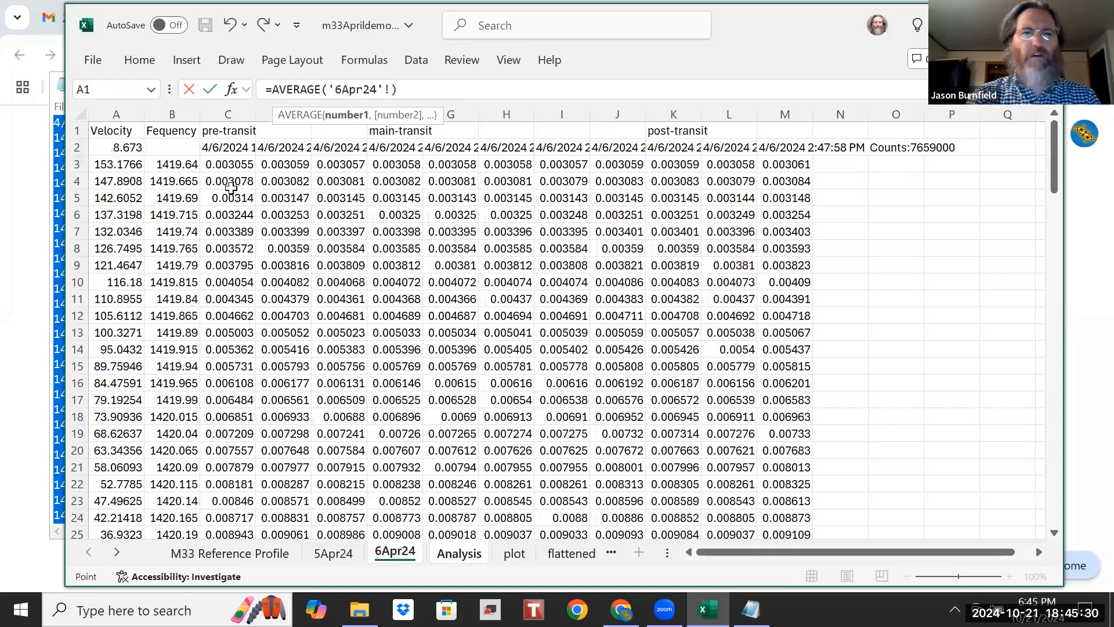
click(223, 165)
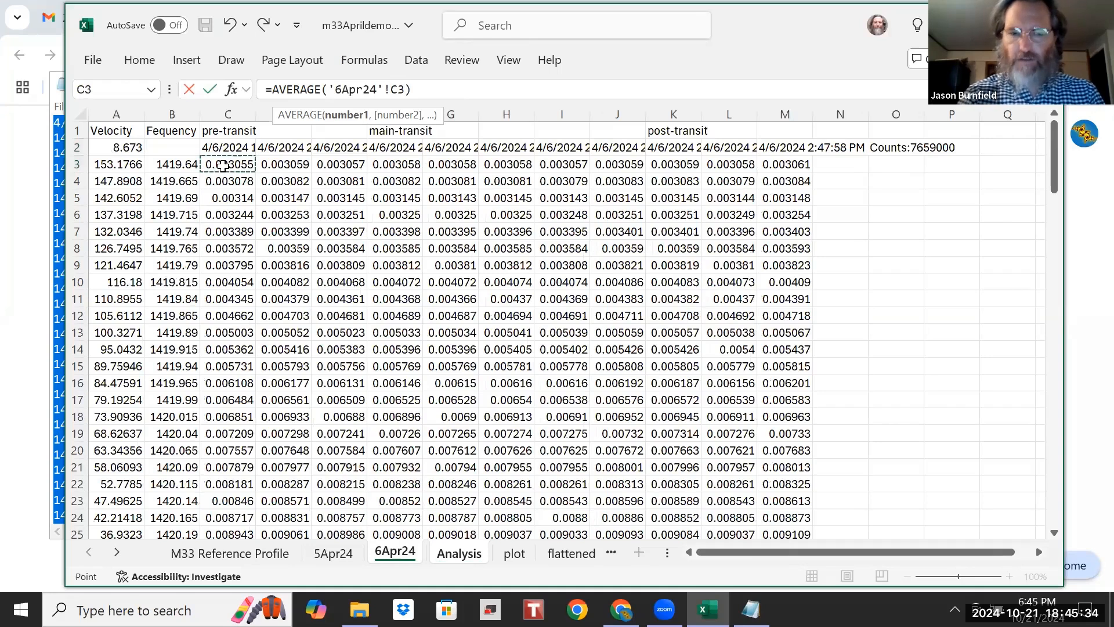
key(shift+Right)
key(shift+Right)
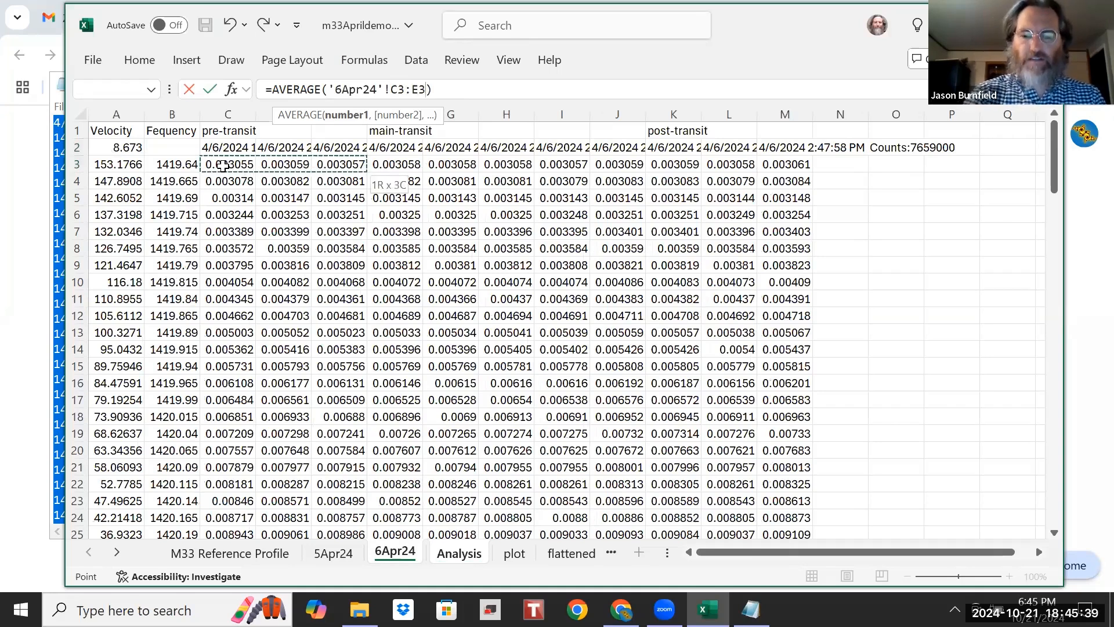
key(Return)
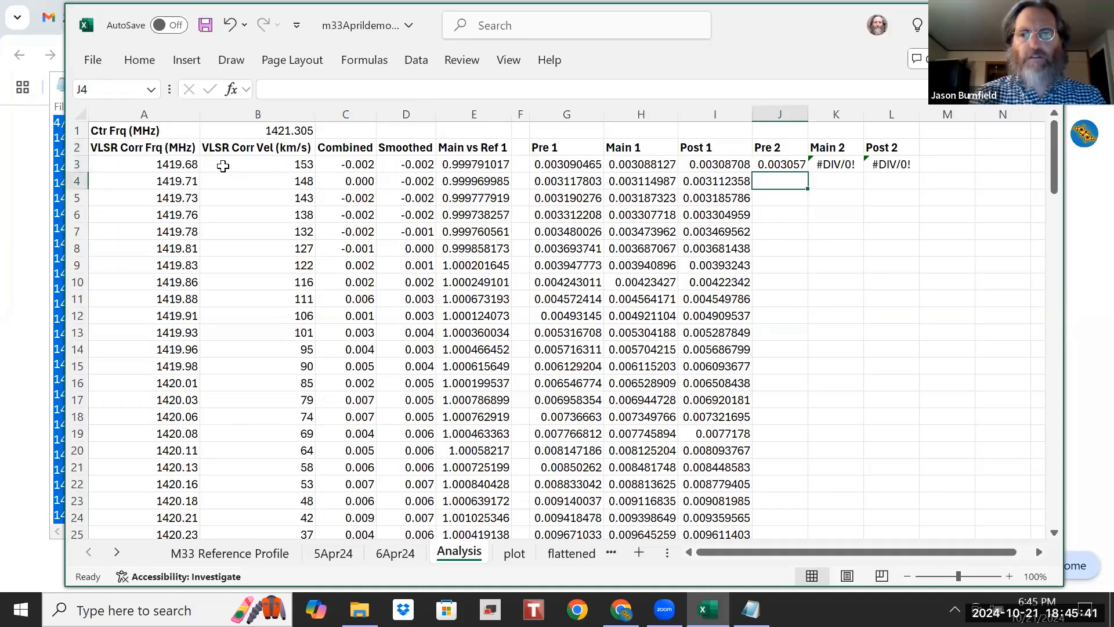
Step: Change the Main 2 formula in K3 to average the main-transit cells F3:J3 of the 6Apr24 sheet
click(849, 165)
drag(427, 88, 329, 76)
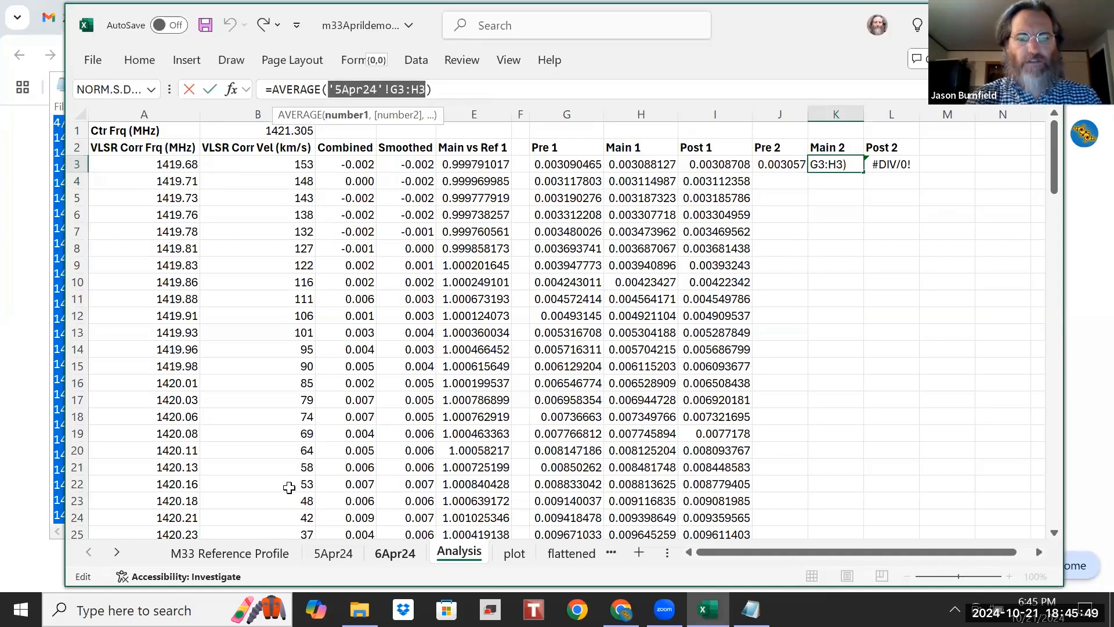
click(395, 553)
click(409, 164)
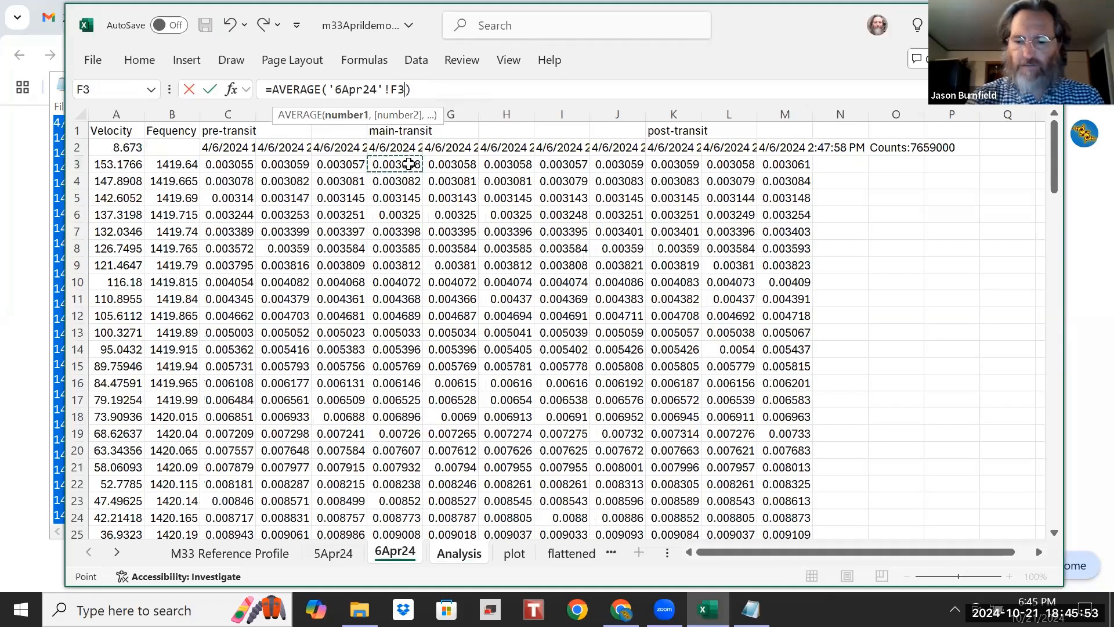
key(shift+Right)
key(shift+Right)
key(shift+Right)
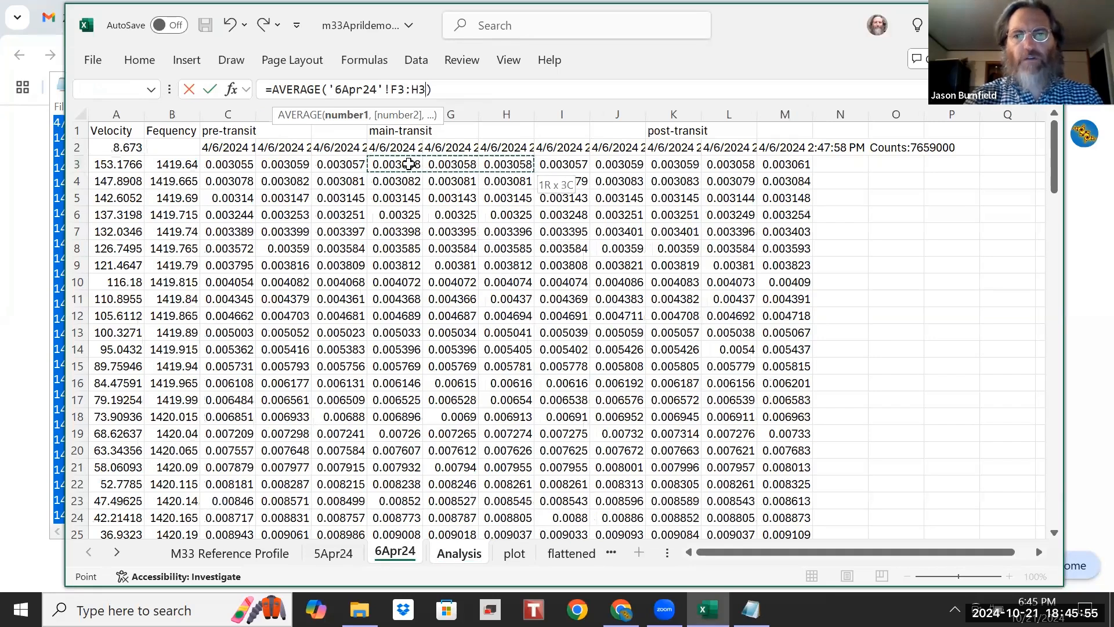
key(shift+Right)
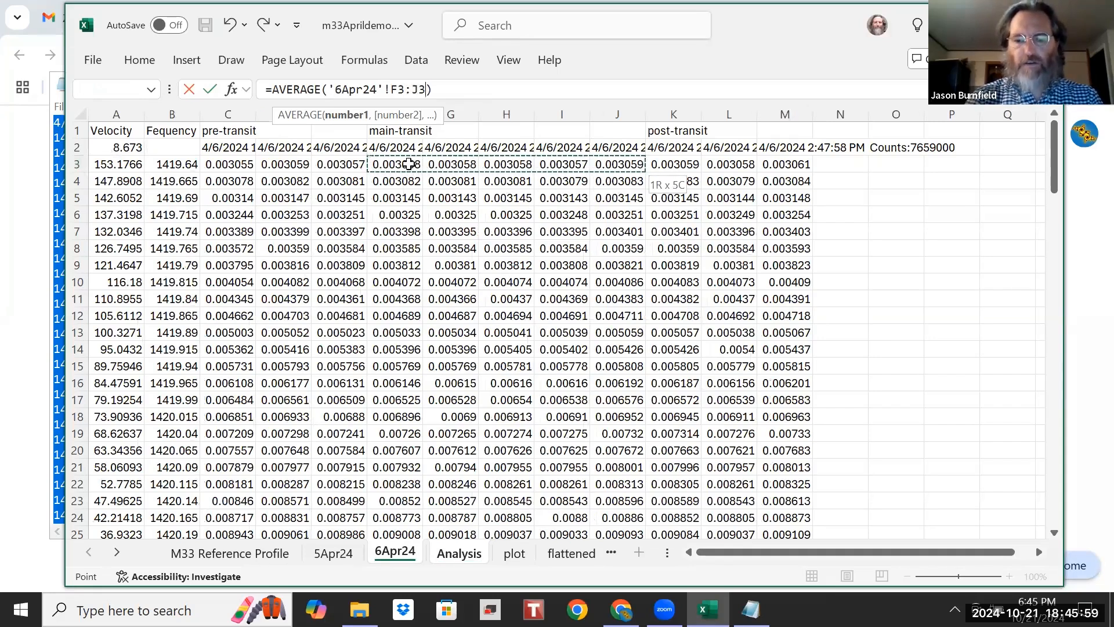
key(Return)
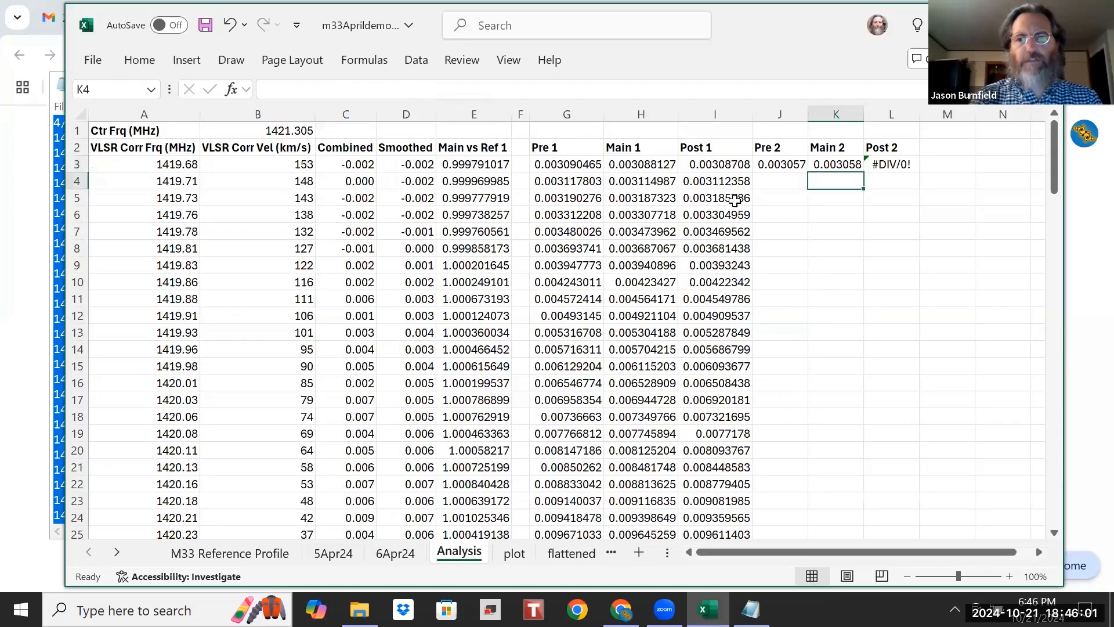
Step: Change the Post 2 formula in L3 to average the post-transit cells K3:M3 of the 6Apr24 sheet
click(891, 164)
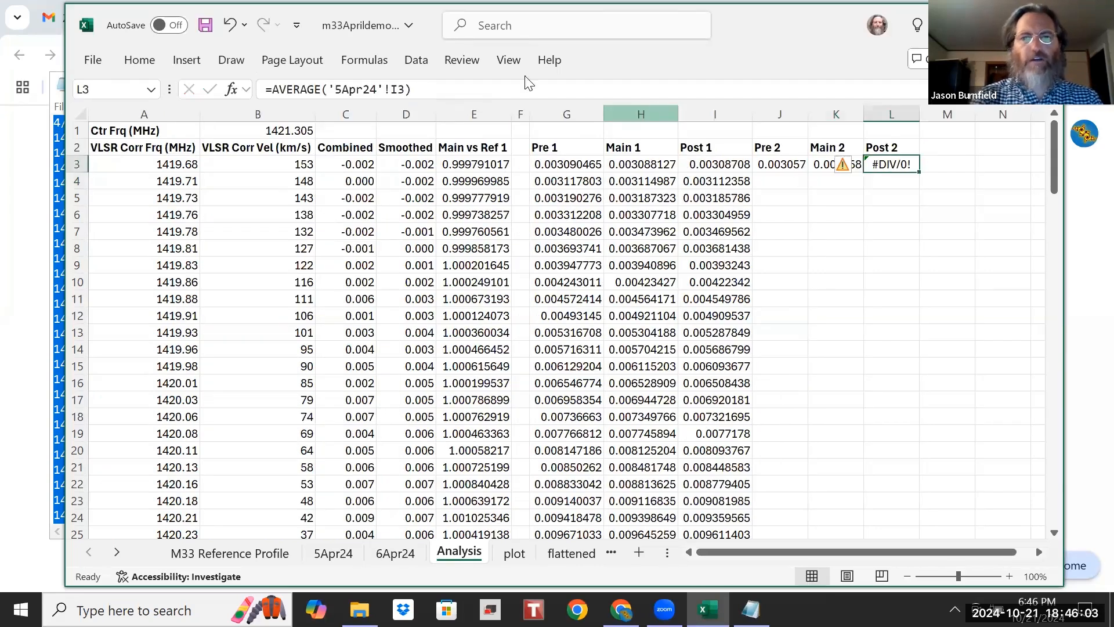
drag(405, 90, 328, 89)
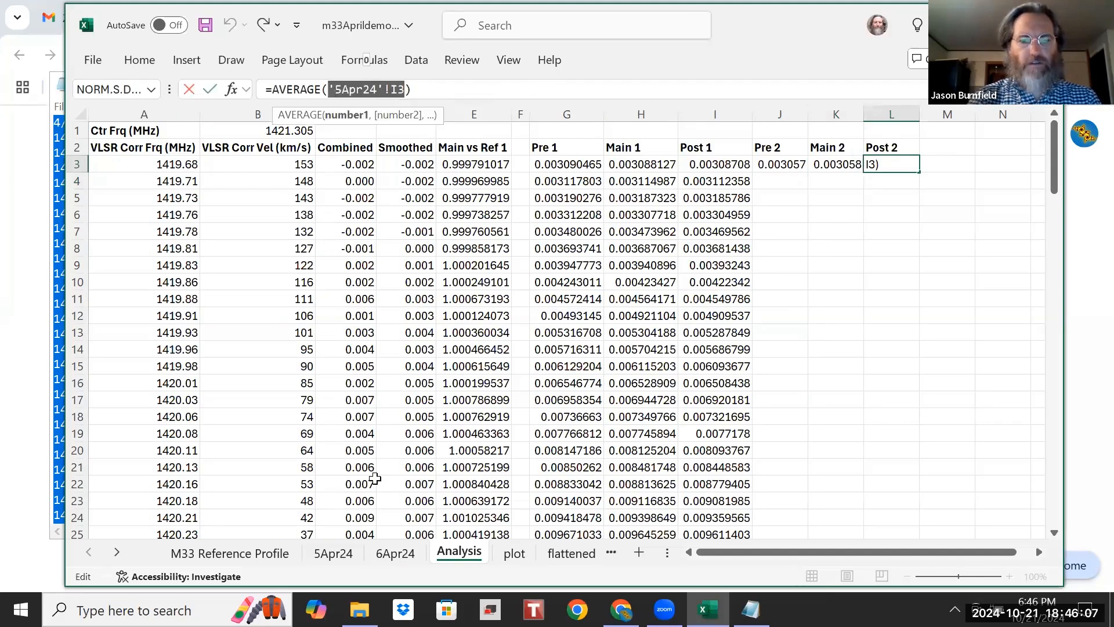
click(394, 553)
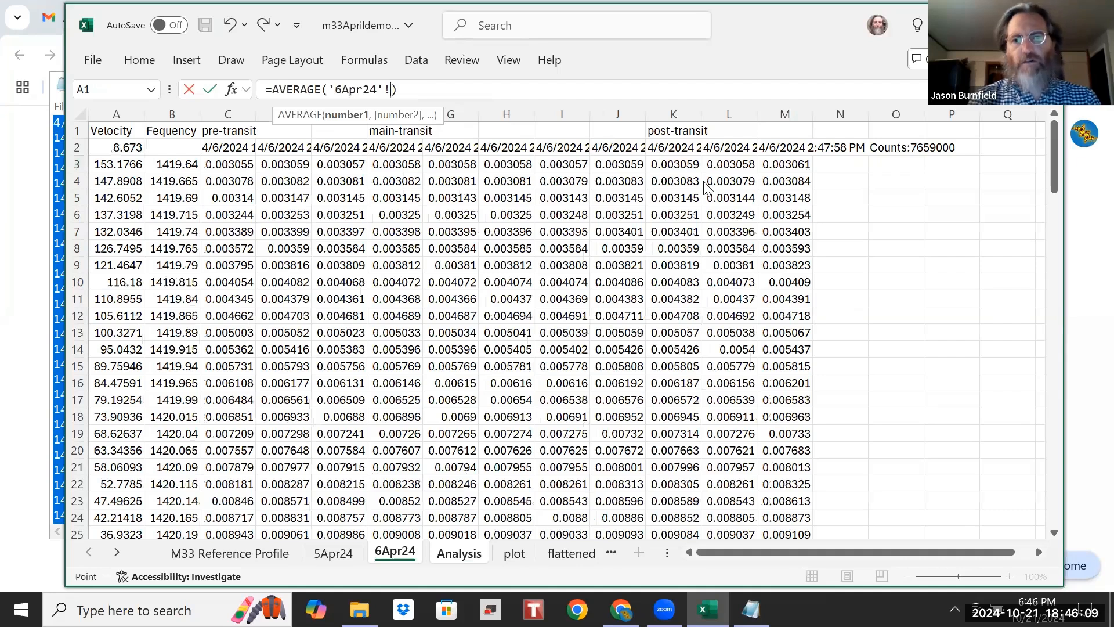
click(687, 169)
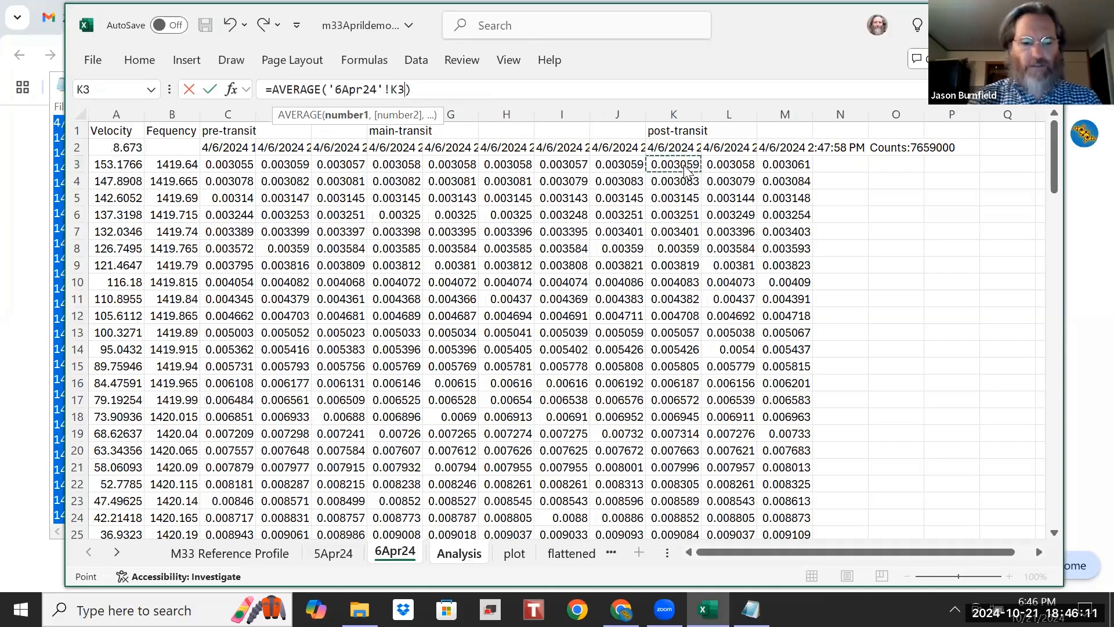
key(shift+Right)
key(shift+Right)
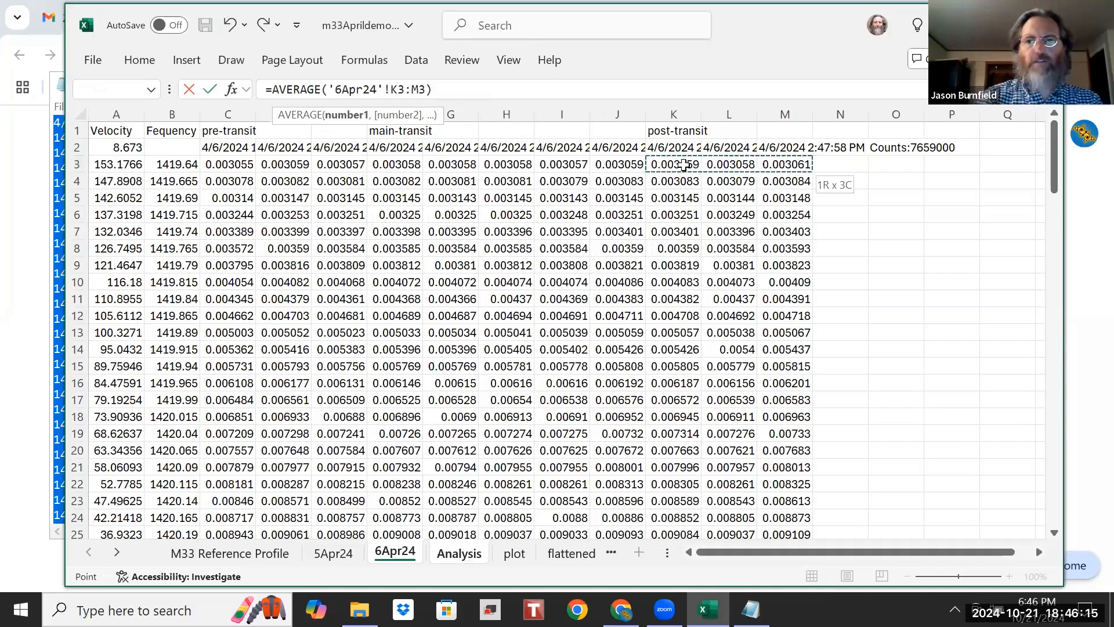
key(Return)
Step: Fill the Pre 2, Main 2 and Post 2 formulas in J3:L3 down to row 130, then return to row 3
drag(779, 167, 921, 170)
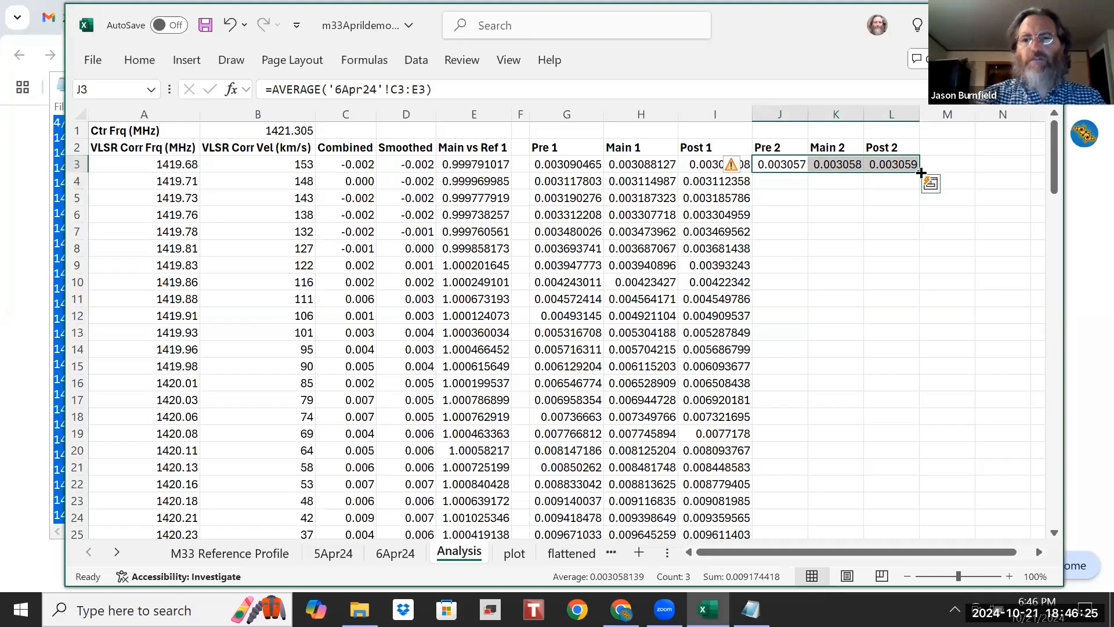
drag(922, 173, 905, 502)
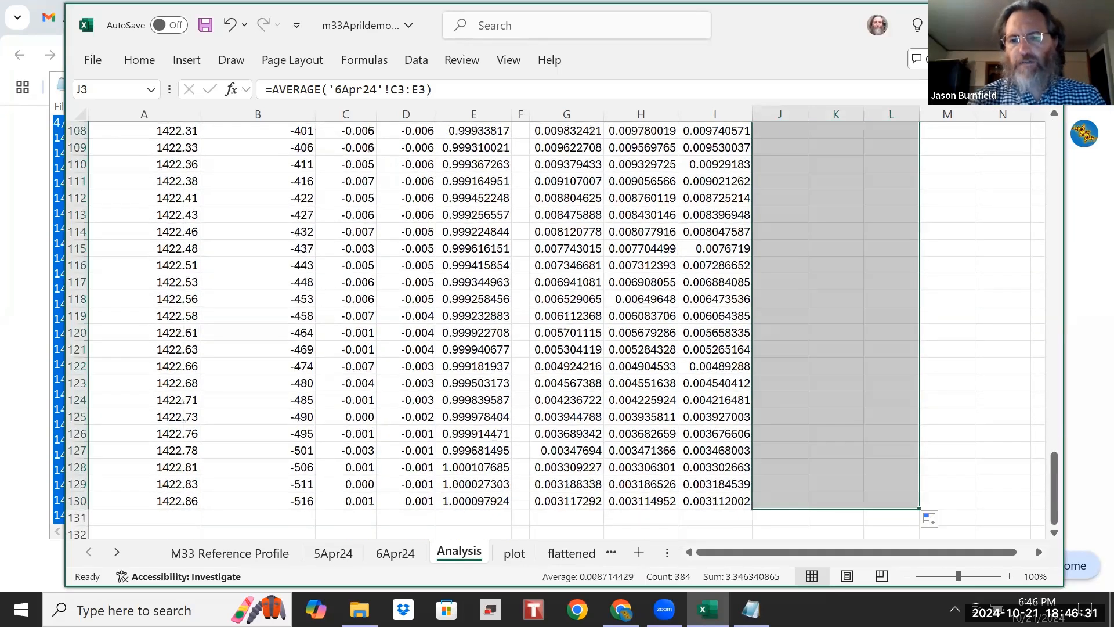
key(ctrl+Up)
key(Up)
key(Down)
key(Down)
key(Left)
key(Left)
key(Left)
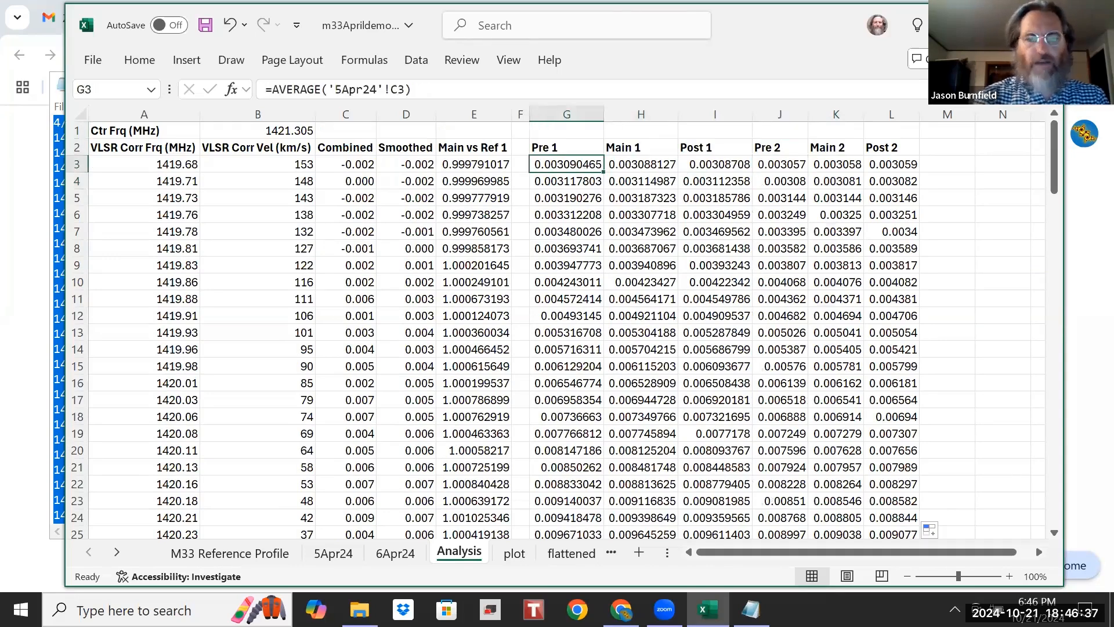
Step: Insert a new column at F, directly after the Main vs Ref 1 column
click(519, 111)
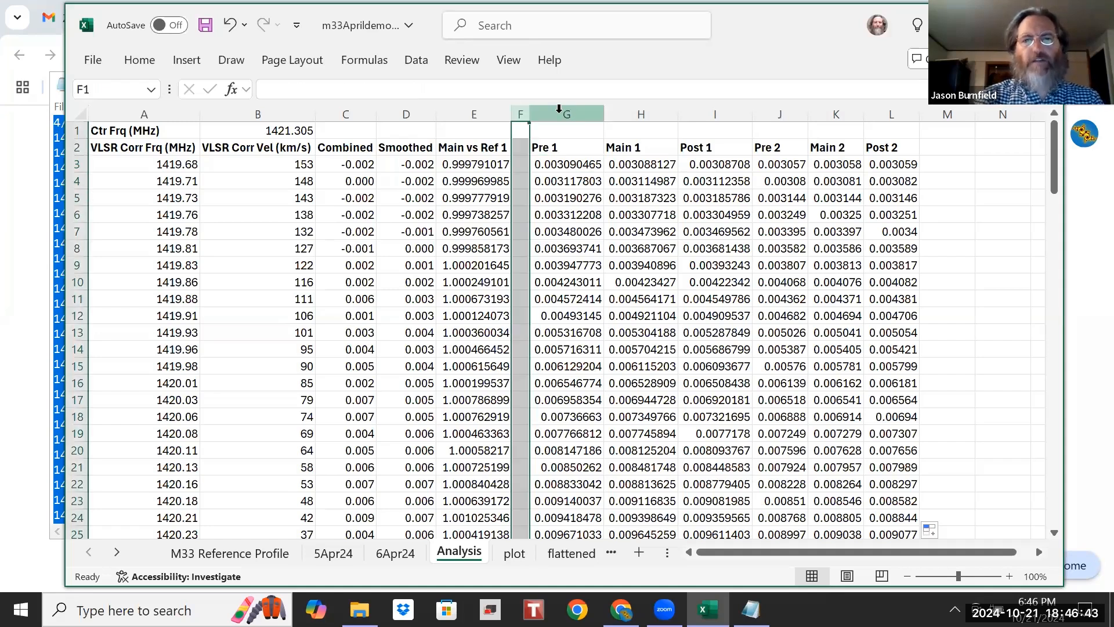
right_click(520, 114)
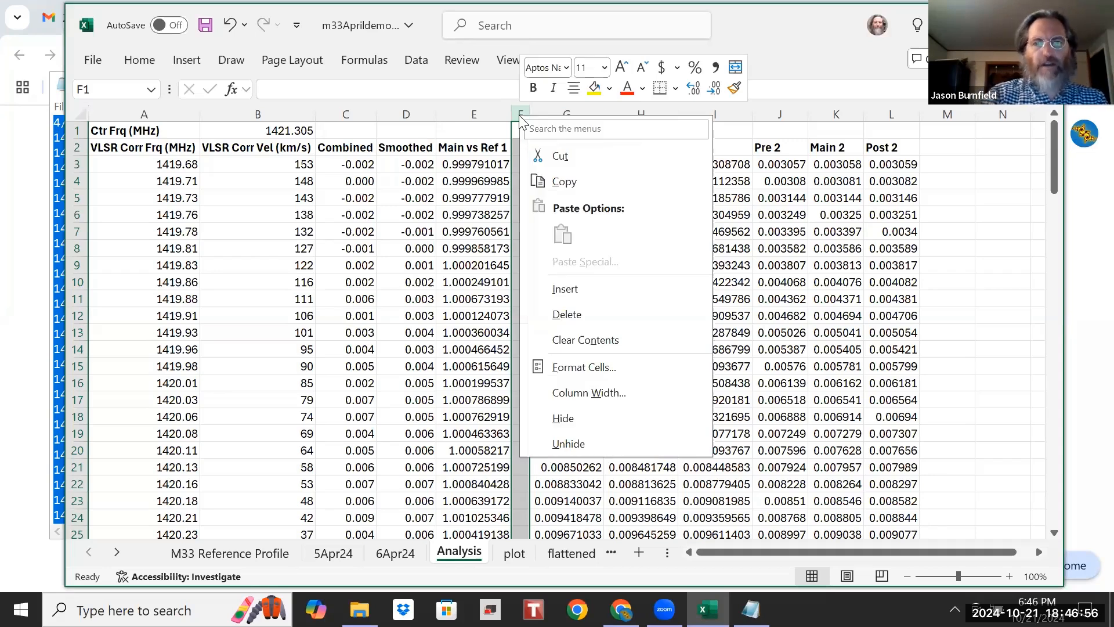
click(565, 289)
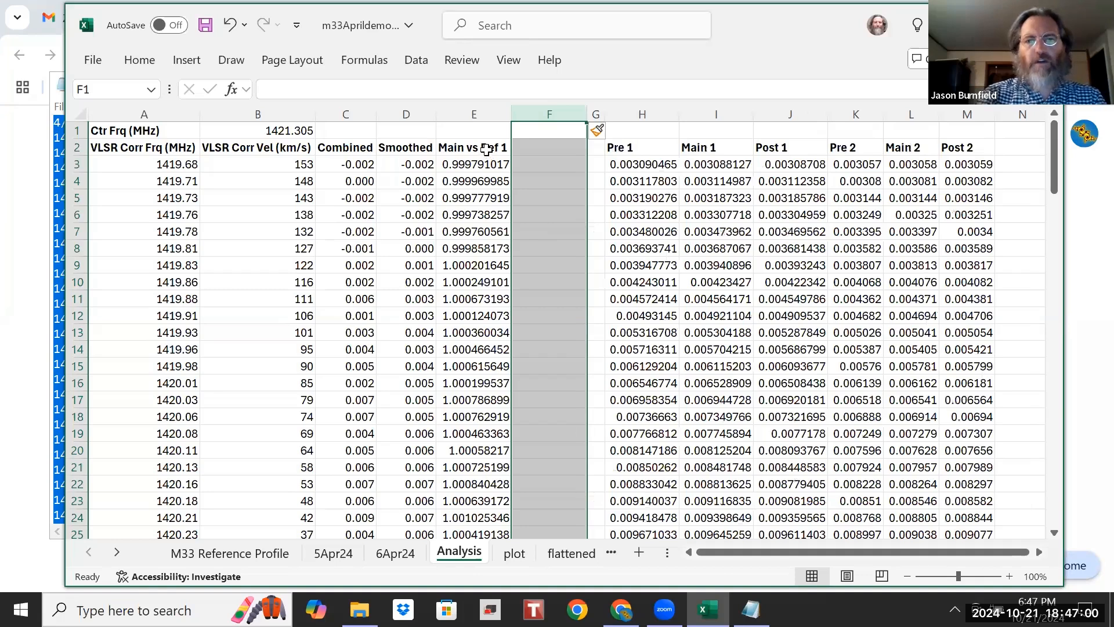
Step: Fill the Main vs Ref 1 header and first-row formula from E2:E3 across into column F as Main vs Ref 2
click(485, 146)
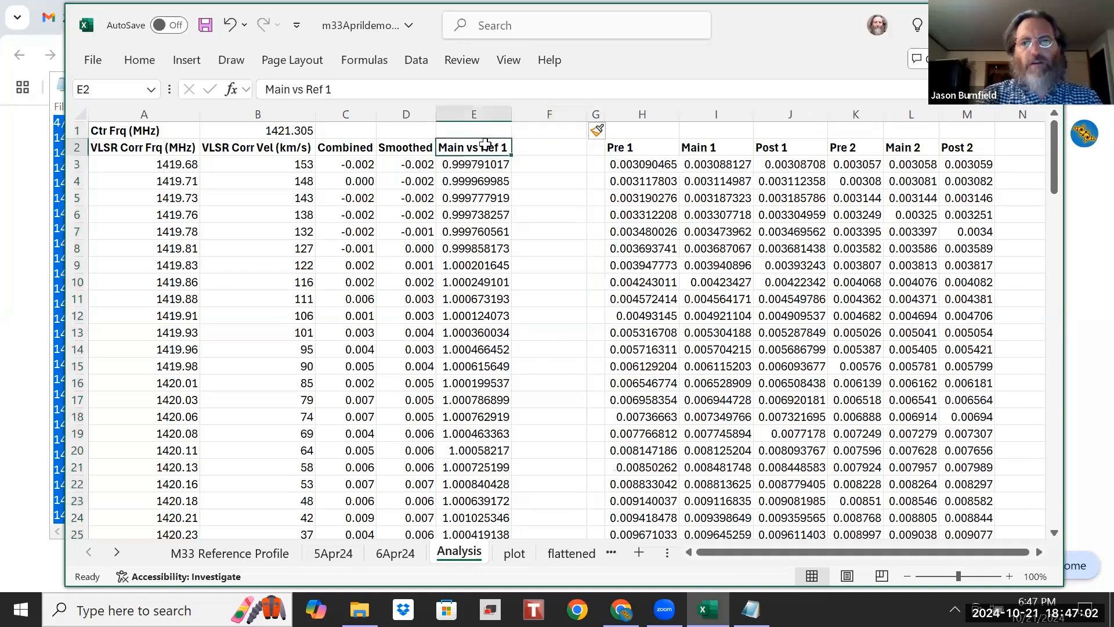
drag(485, 144, 484, 165)
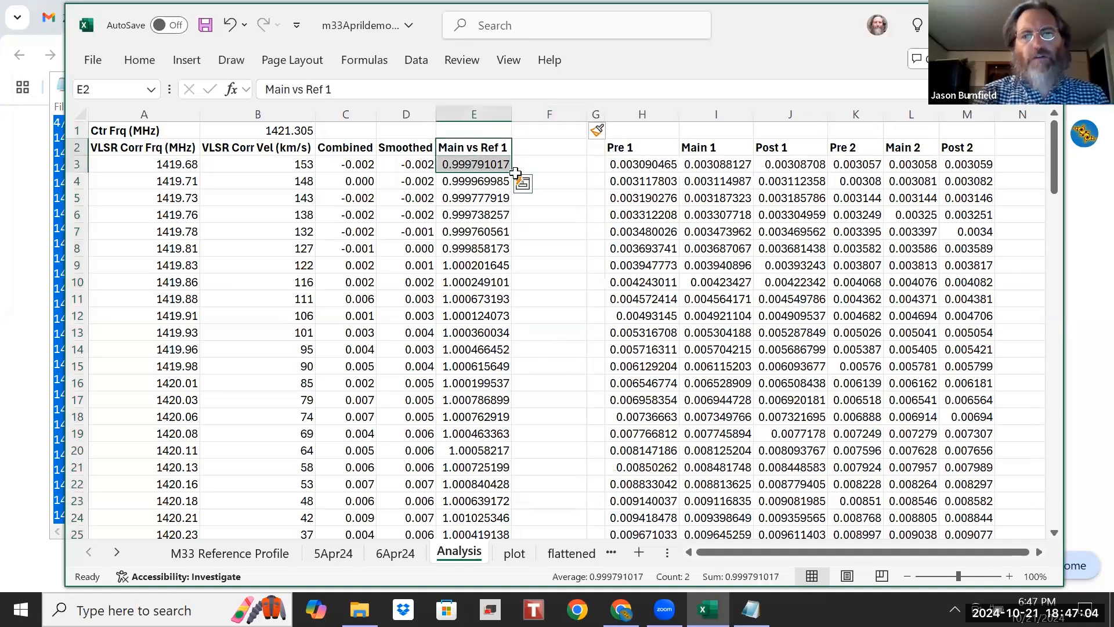
drag(513, 174, 574, 174)
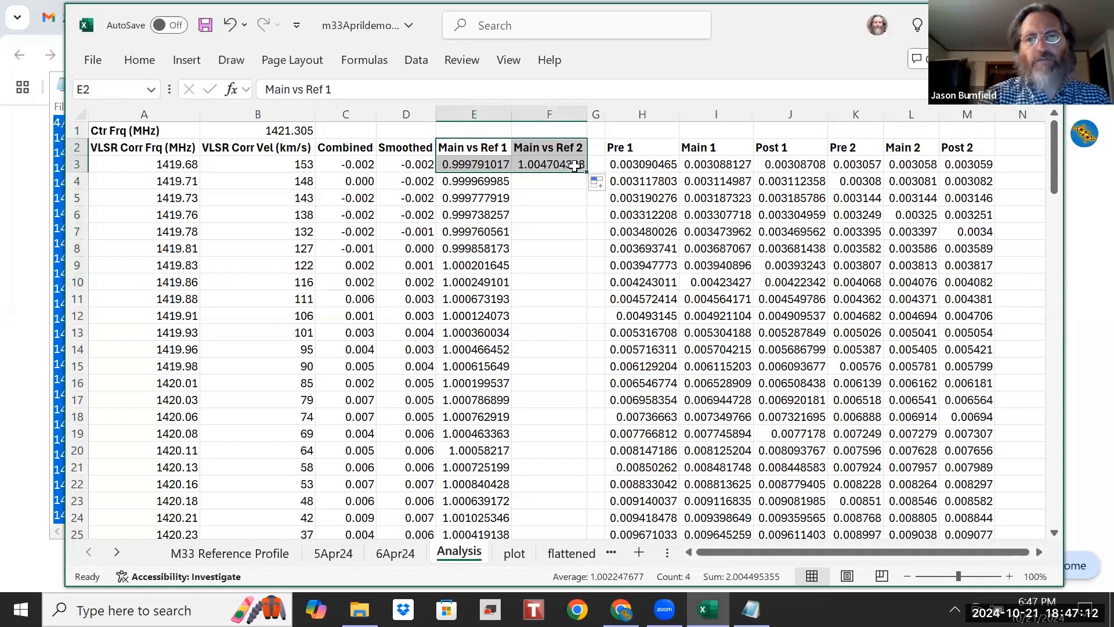
Step: Redirect the references in the F3 formula to the second day's averages so it reads =L3/(AVERAGE(M3,K3))
click(575, 167)
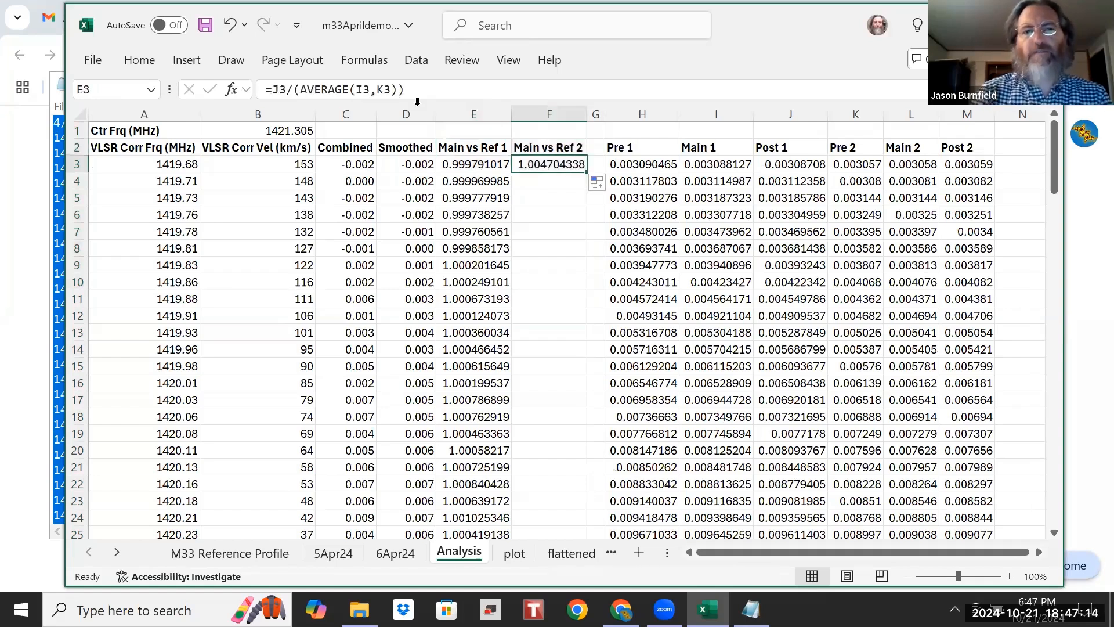
click(383, 91)
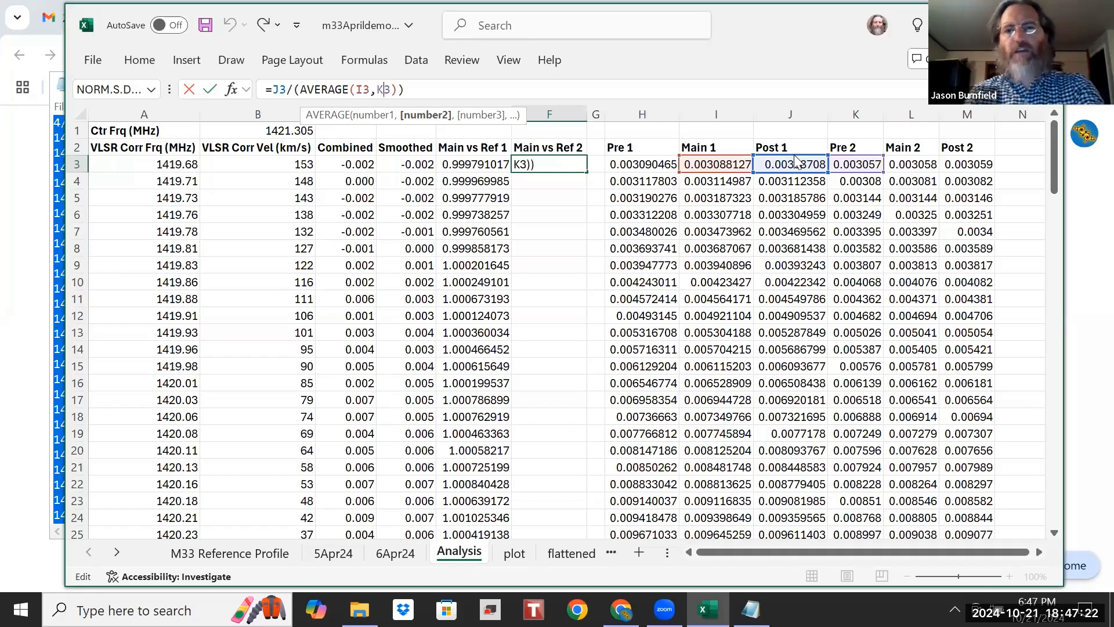
click(853, 162)
click(915, 161)
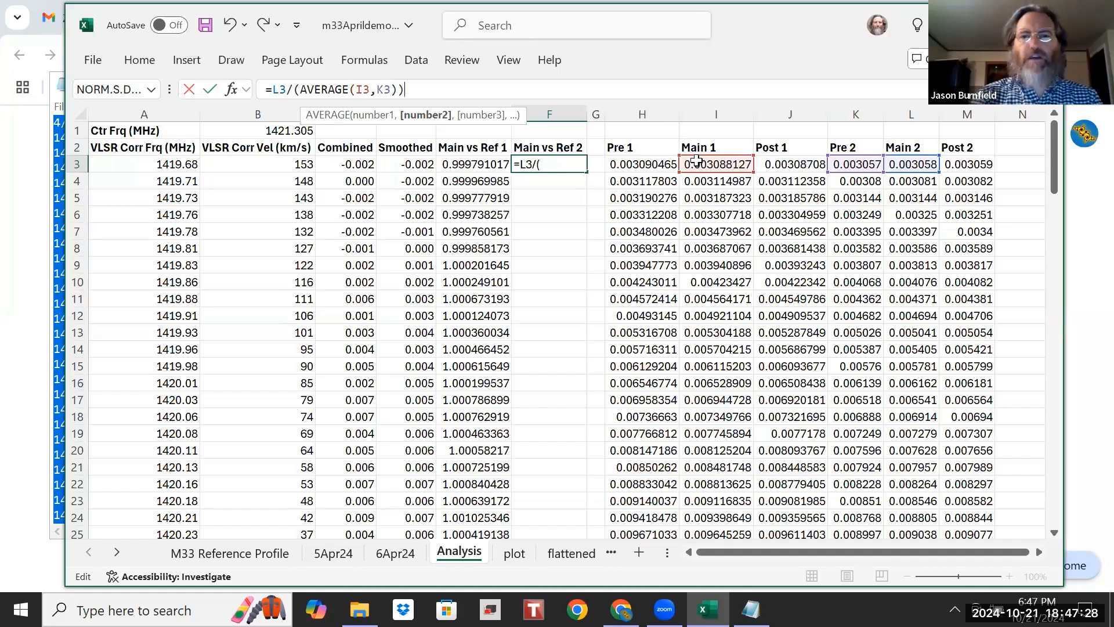
drag(709, 162, 959, 164)
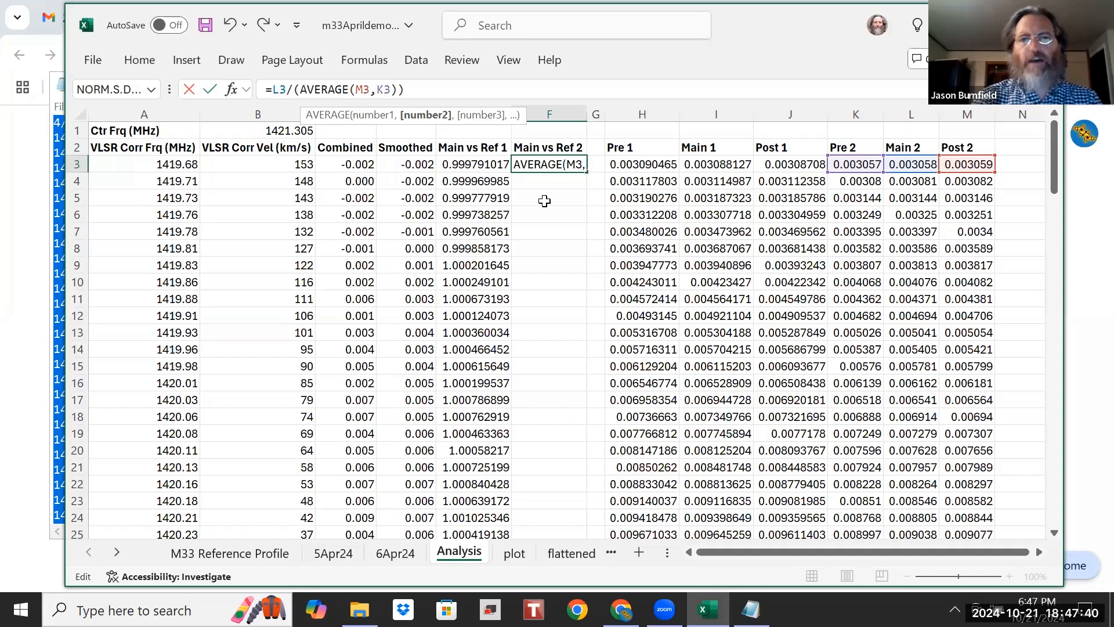
key(Return)
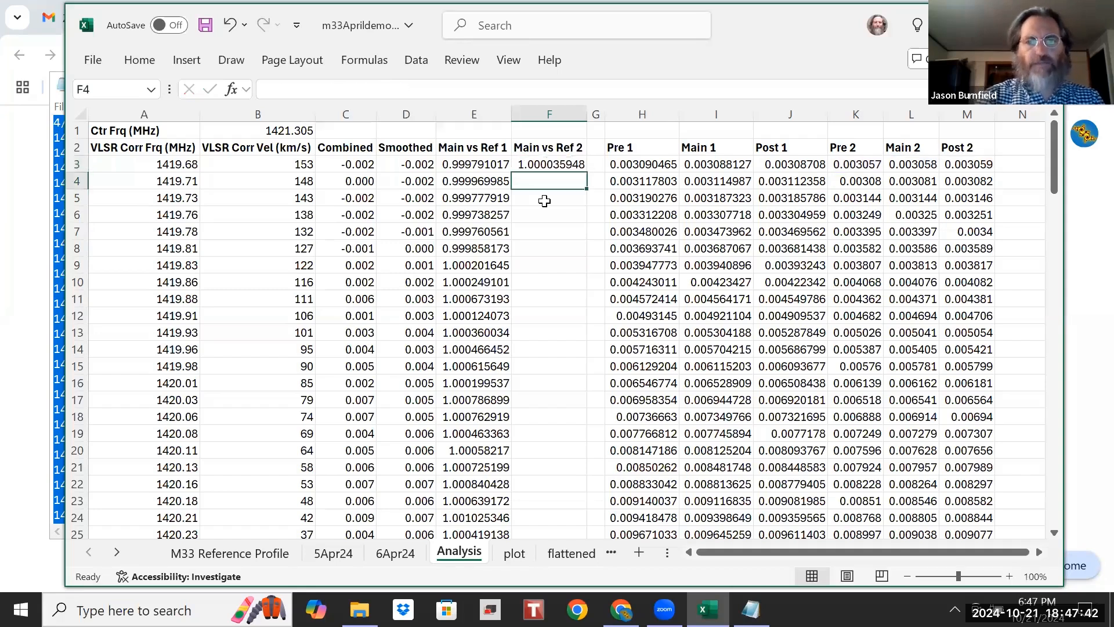
Step: Fill the Main vs Ref 2 formula in F3 down through row 130 and return to the head of the column
click(557, 162)
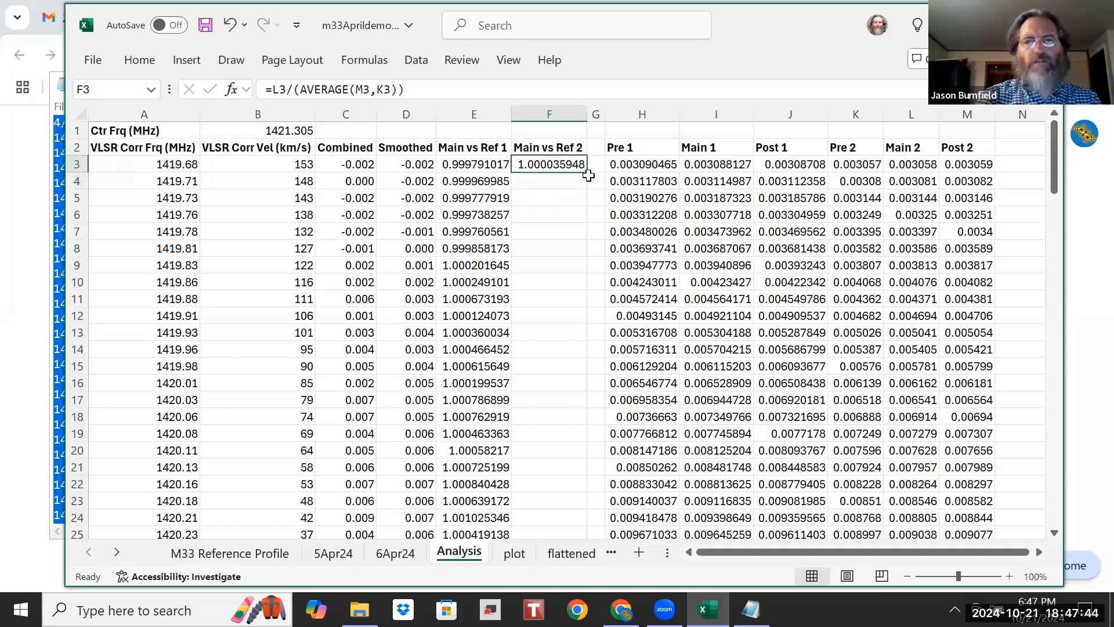
drag(588, 174, 576, 502)
key(ctrl+Up)
key(Up)
key(Down)
key(Down)
Step: Extend the averaged range in the Combined formula in C3 to include Main vs Ref 2, so it reads =20*LOG10(AVERAGE(E3:F3))
key(Left)
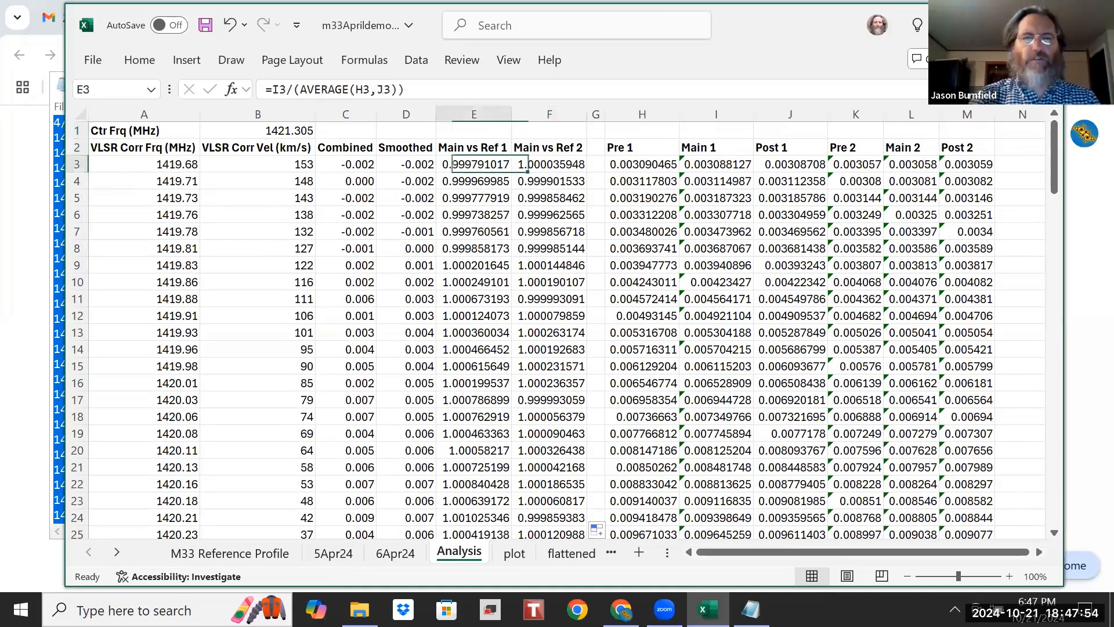
key(Left)
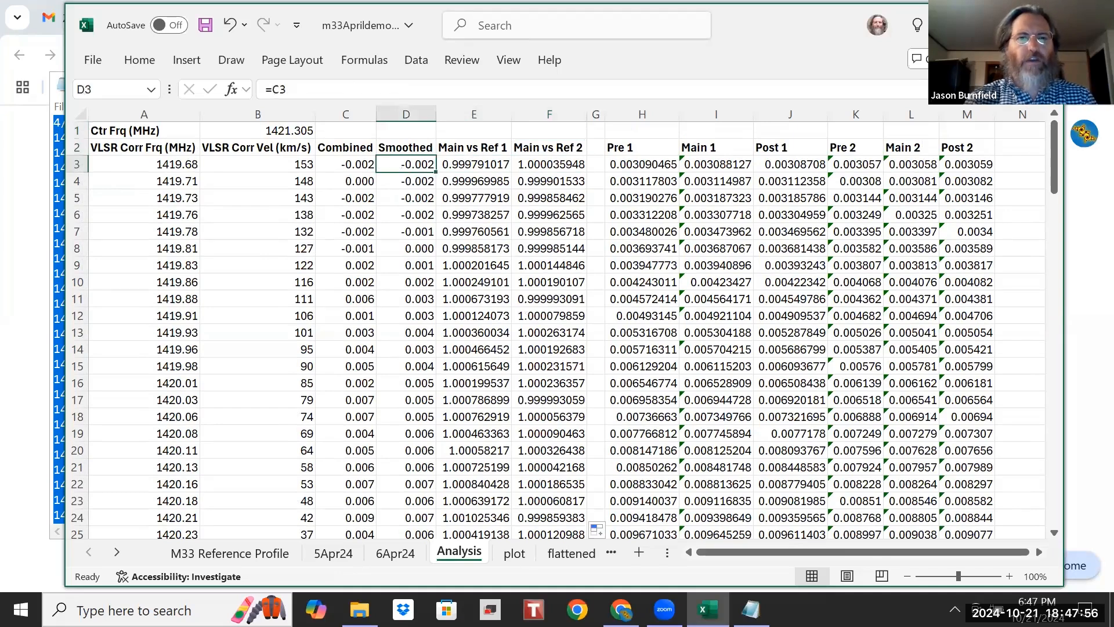
key(Left)
key(Left)
key(Right)
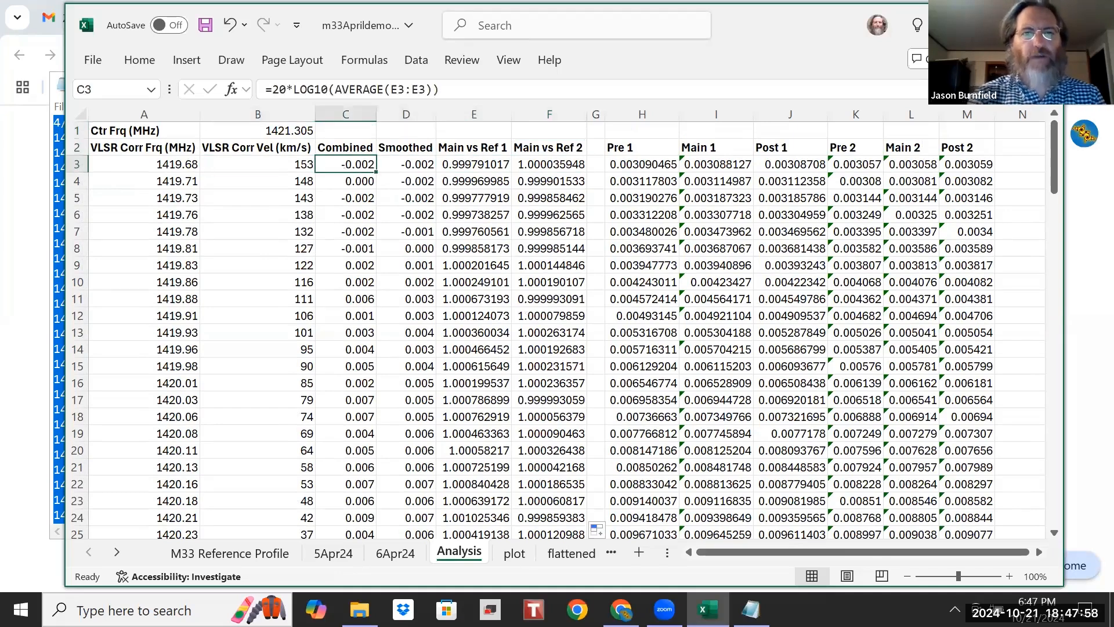
click(420, 89)
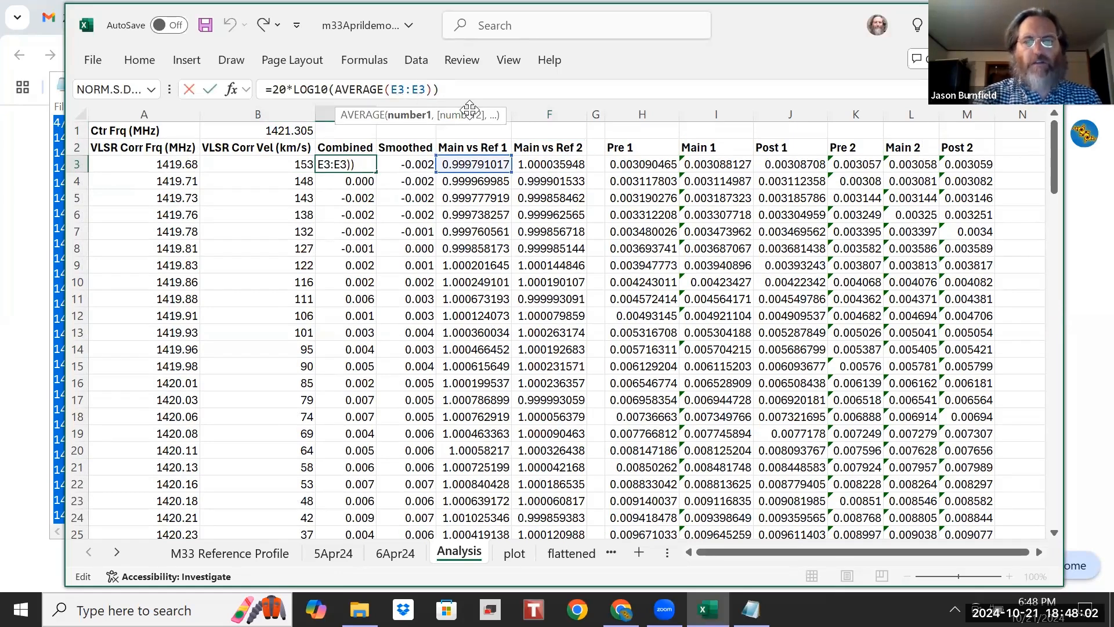
key(BackSpace)
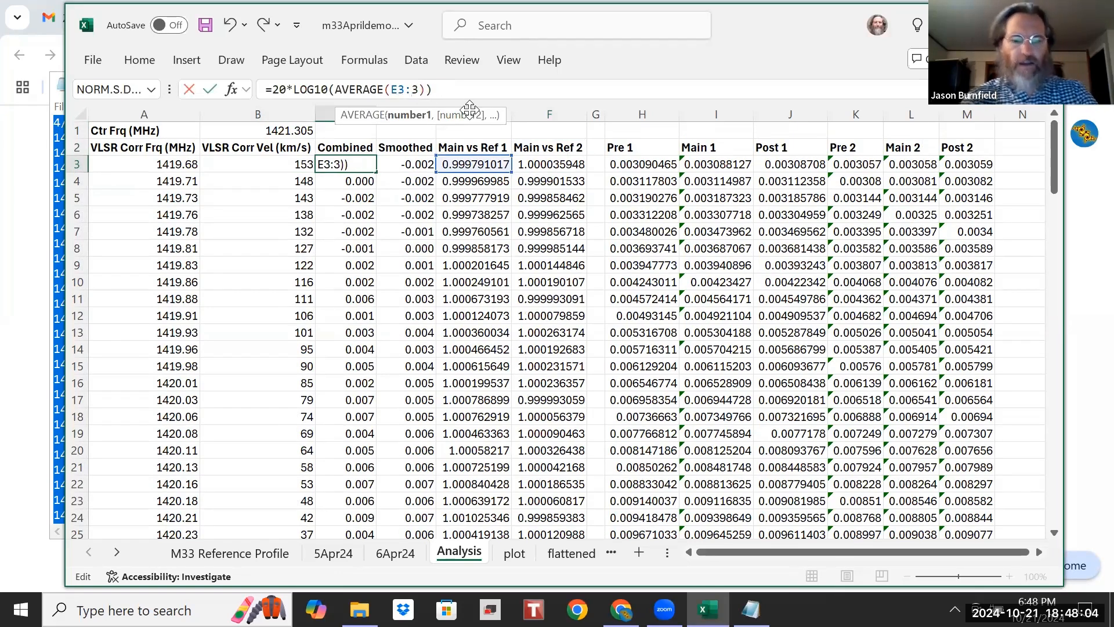
text(f)
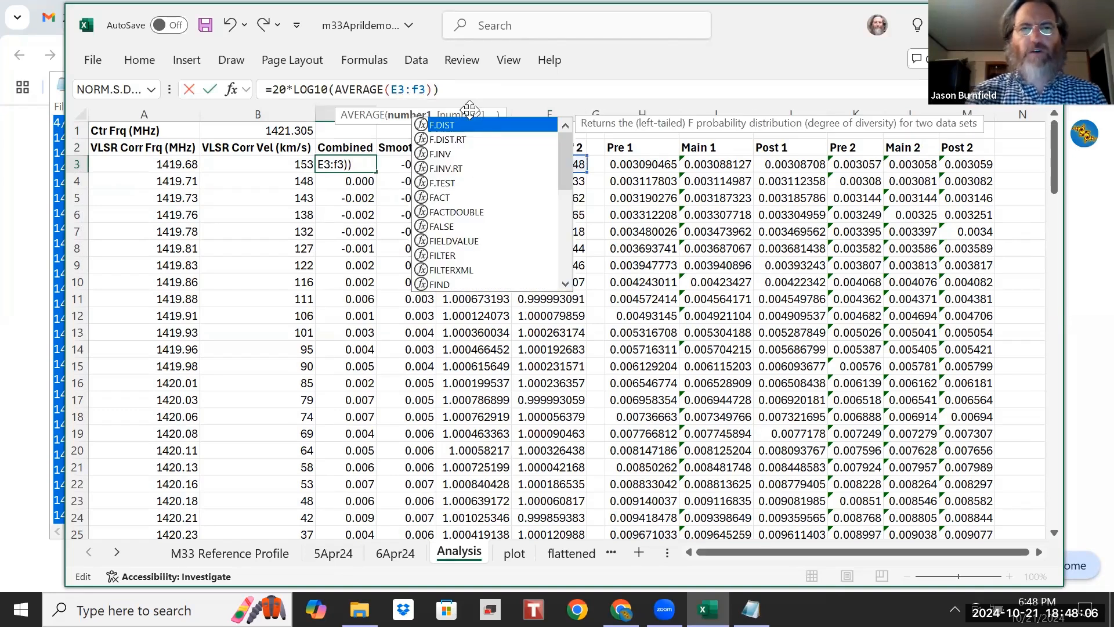
key(Return)
Step: Fill the Combined formula in C3 down to row 130 and review the combined drift scan chart on the plot sheet
click(362, 164)
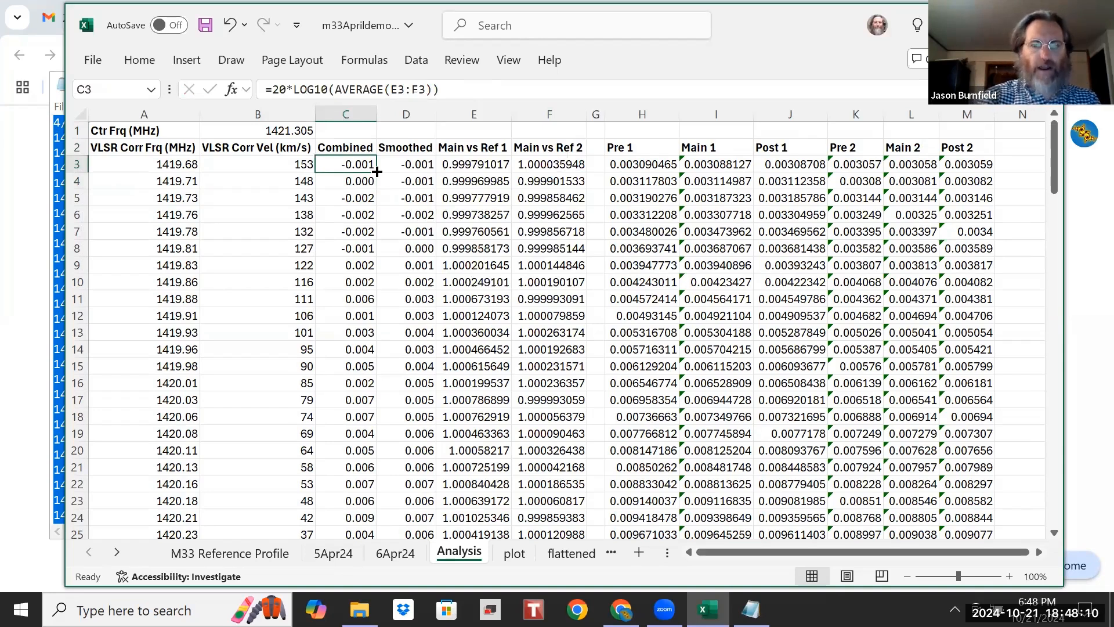
drag(378, 172, 348, 507)
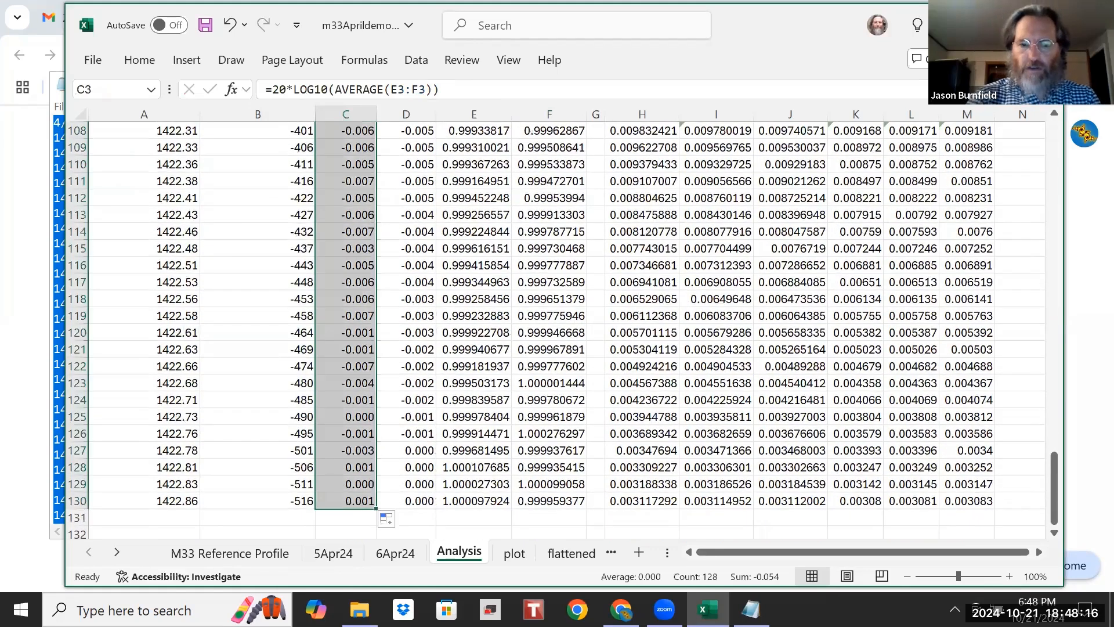
key(Up)
key(Up)
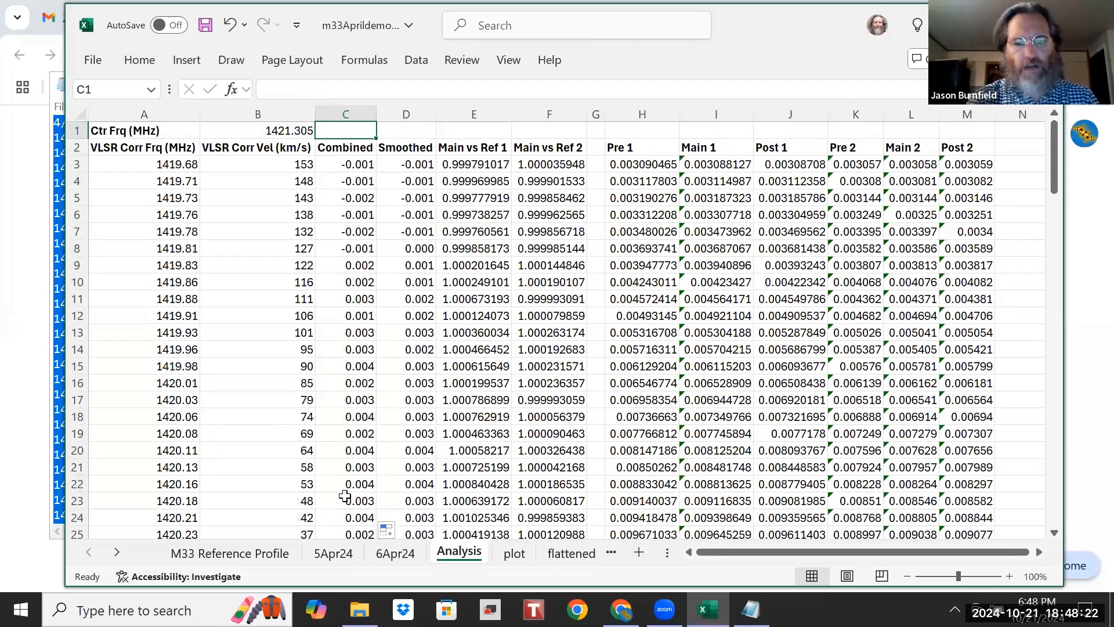
key(ctrl+Page_Down)
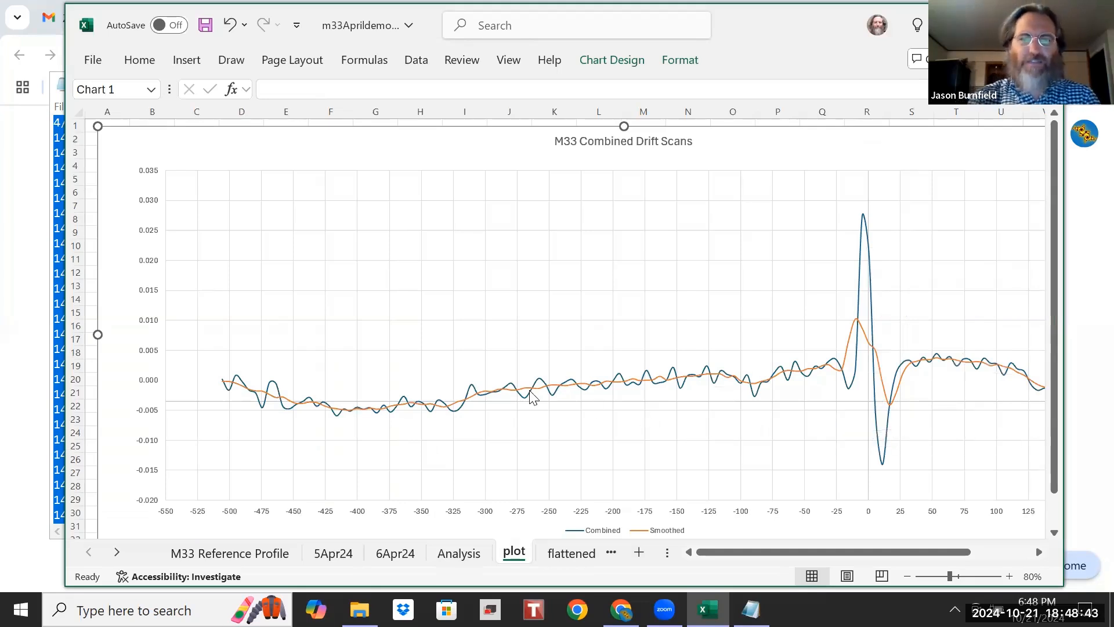
Step: On the flattened sheet, reset the 2nd, 1st and 0th order coefficients in E8, E10 and E12 to 0
key(ctrl+Page_Down)
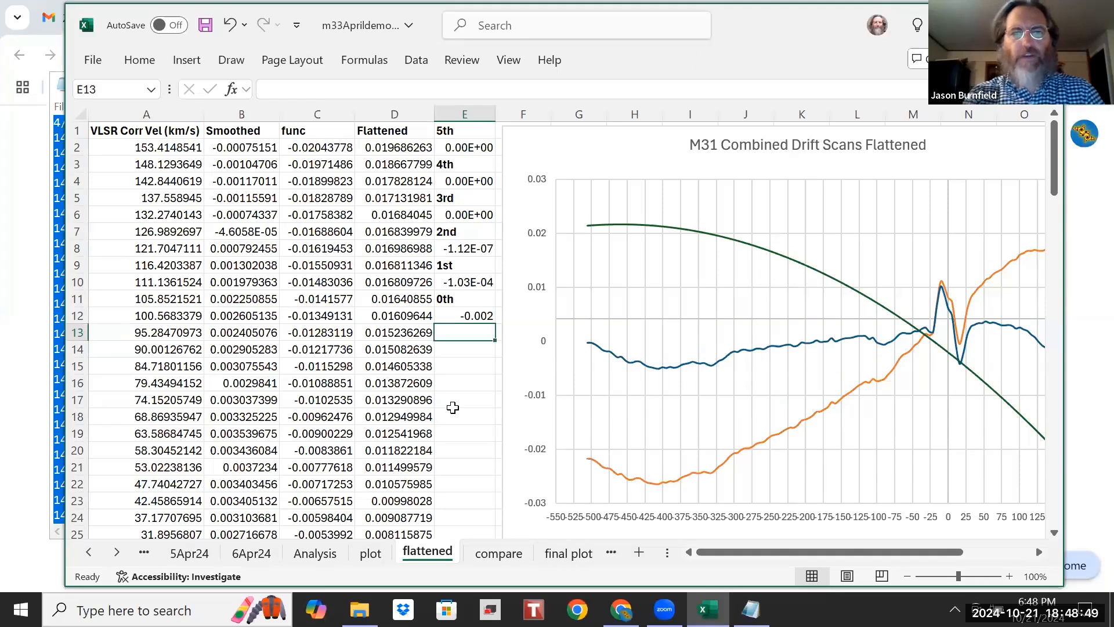
click(470, 247)
text(0)
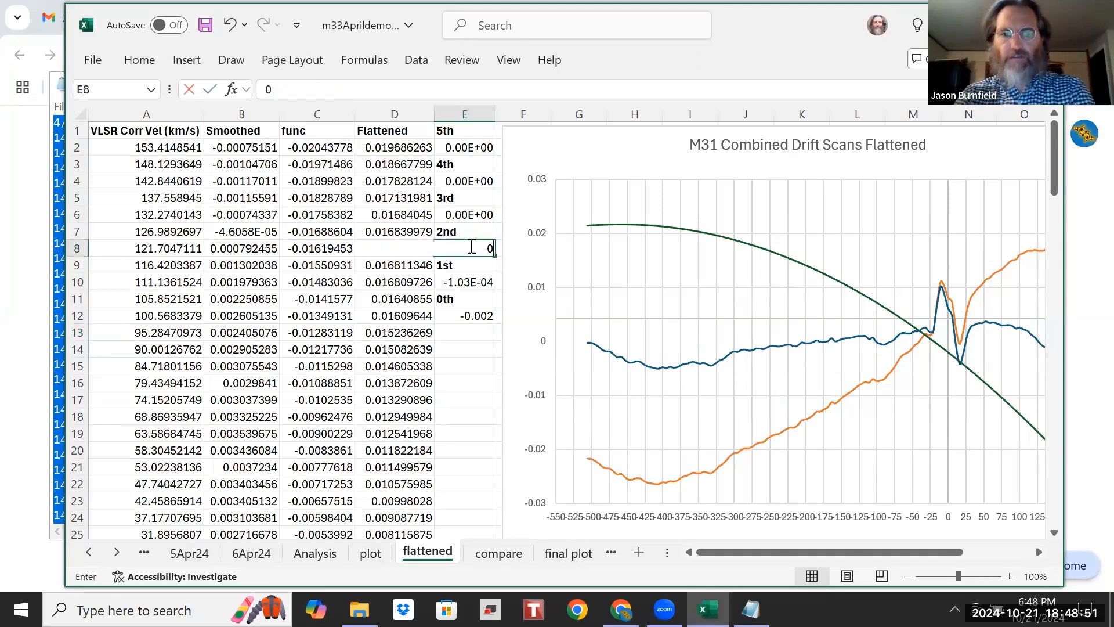
key(Return)
key(Down)
text(0)
key(Return)
key(Down)
text(0)
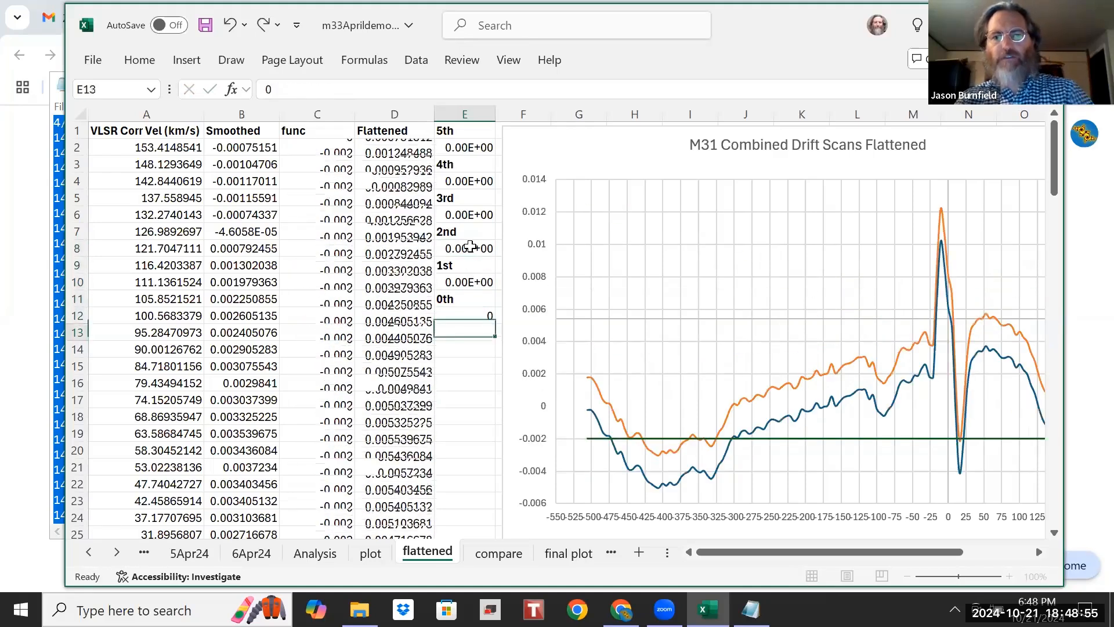
key(Return)
Step: Examine the polynomial coefficient cells in column E, from the 5th order term down to the 2nd order term
key(Up)
key(Up)
key(Up)
key(Up)
key(Up)
key(Up)
key(Up)
key(Up)
key(Up)
key(Up)
key(Up)
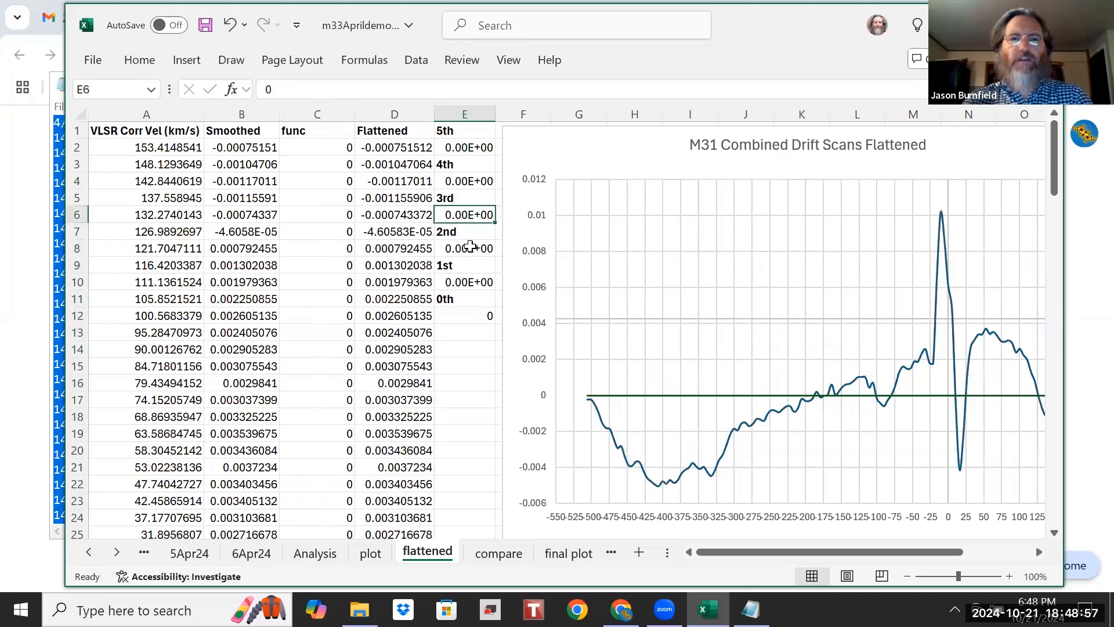
key(Down)
key(Down)
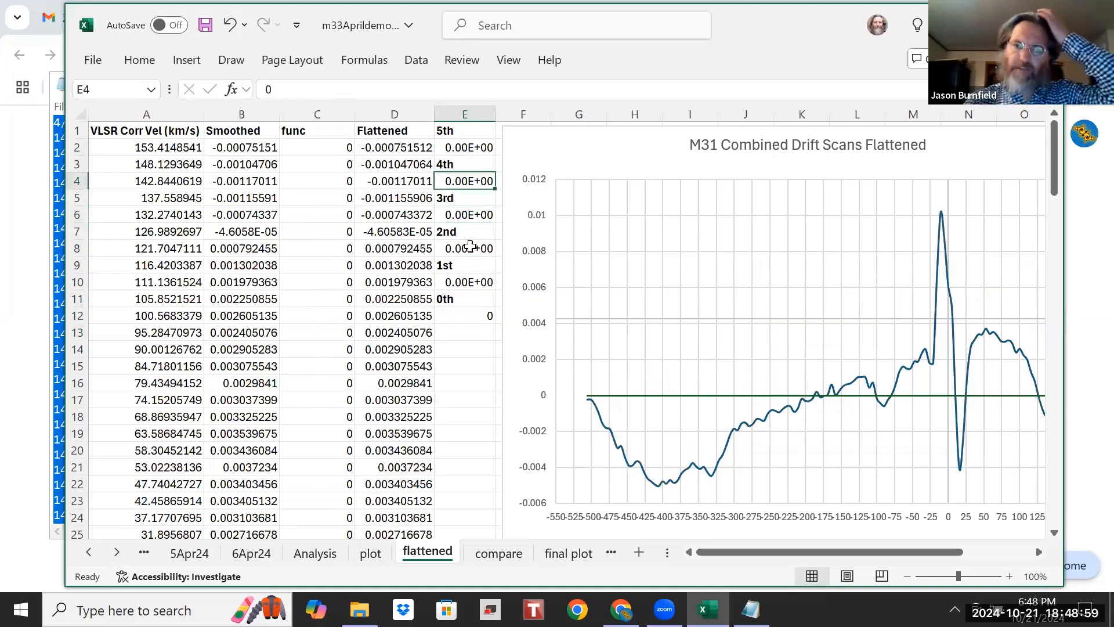
key(Down)
key(Down)
key(Down)
key(Down)
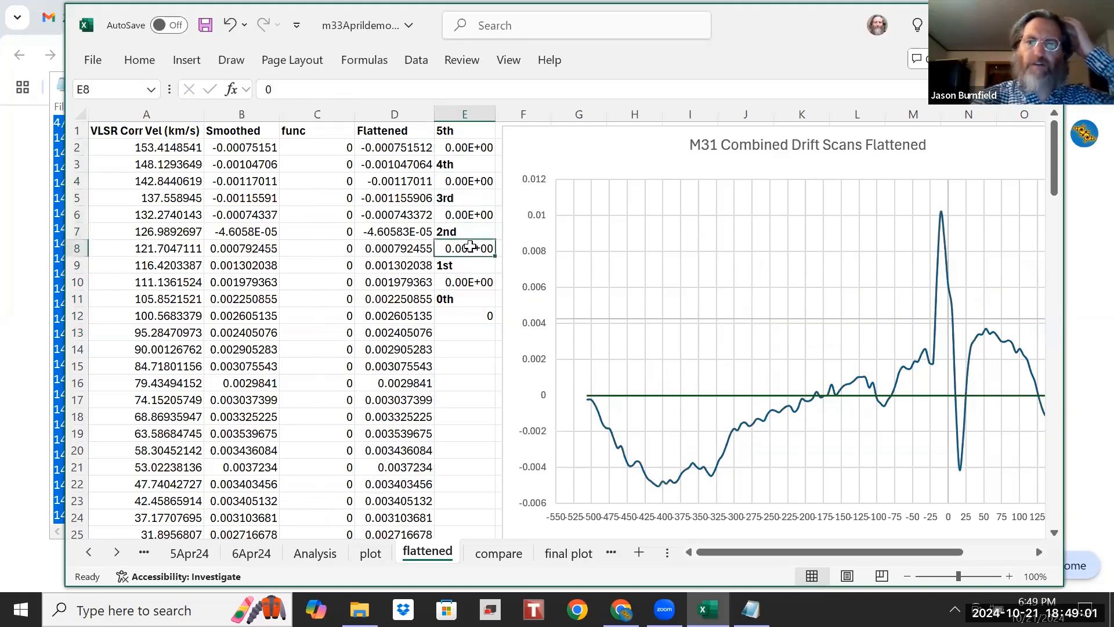
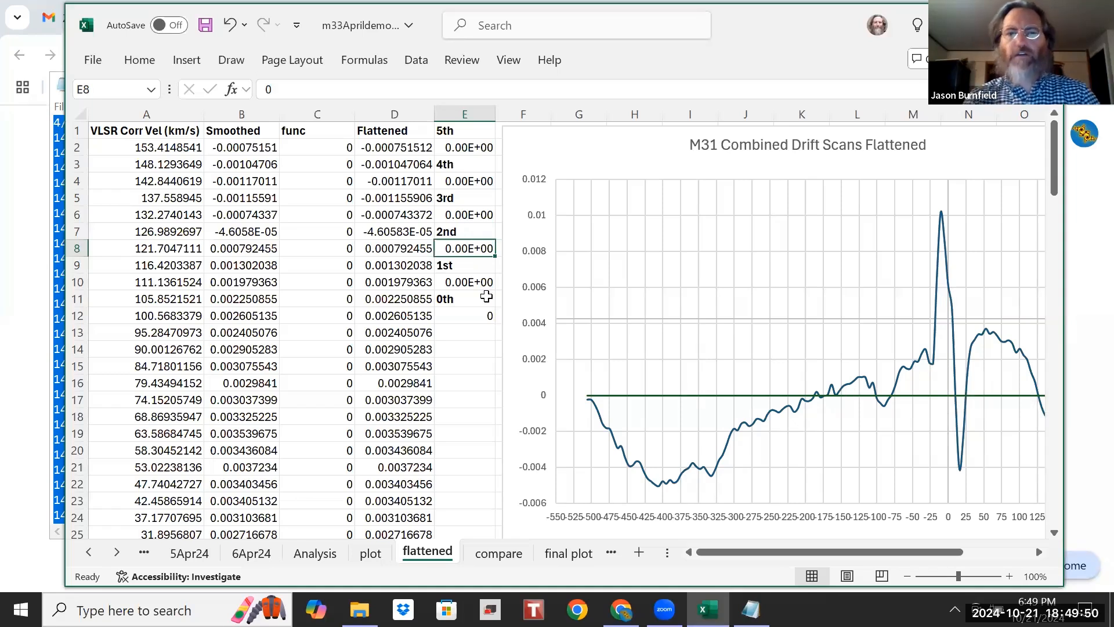
Step: Try 1e-3 and 1e-5 as the 1st order coefficient in E10 to compare the fitted line with the smoothed curve
click(477, 282)
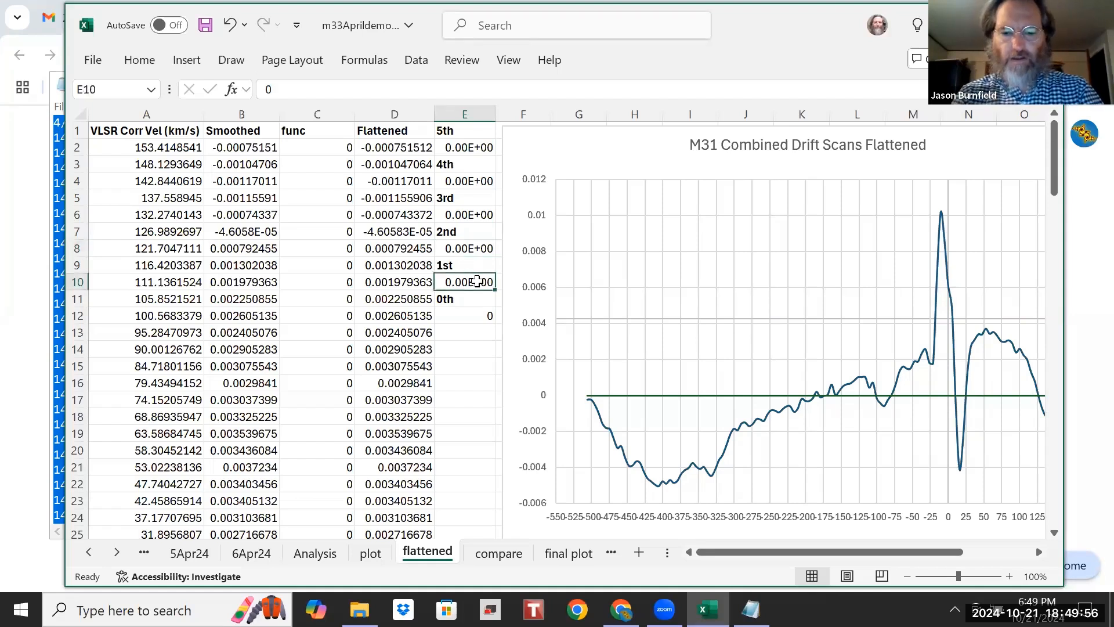
text(1e-)
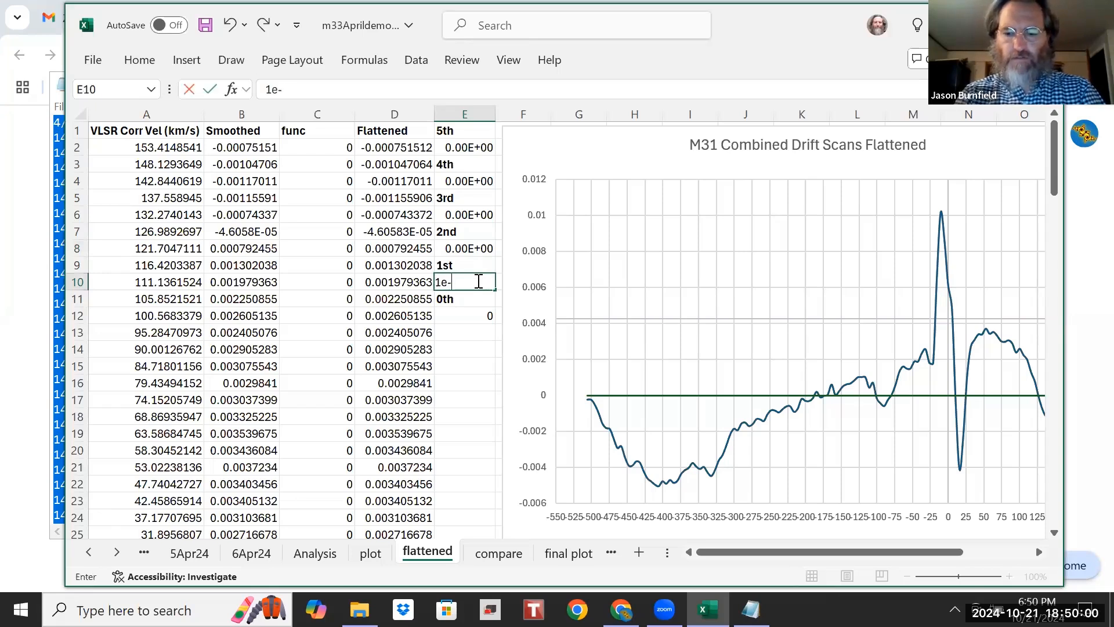
text(3)
key(Return)
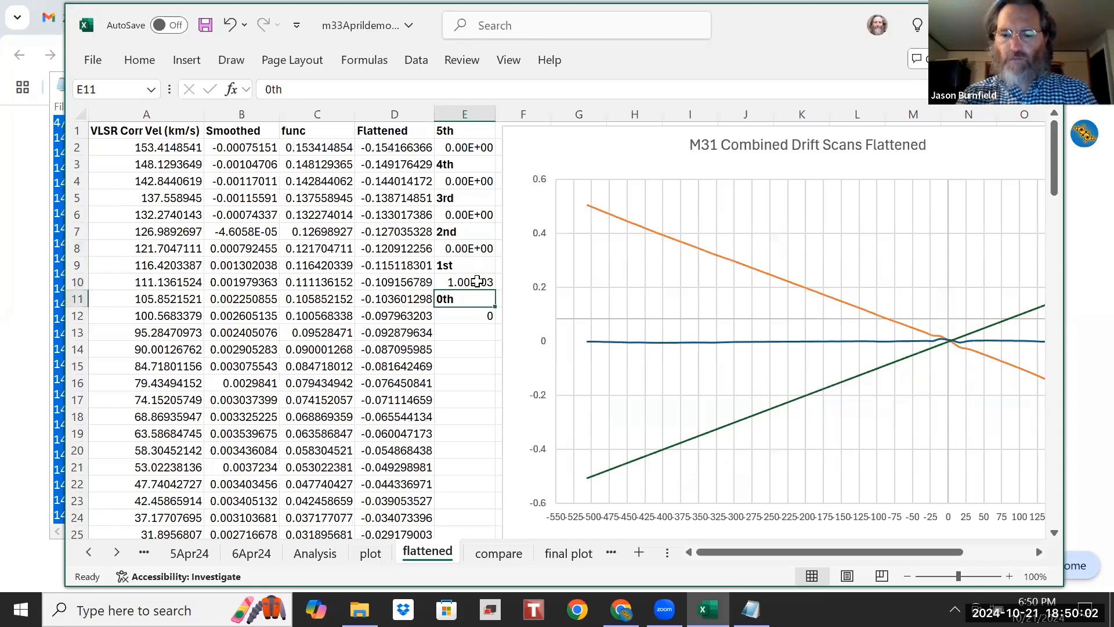
click(477, 281)
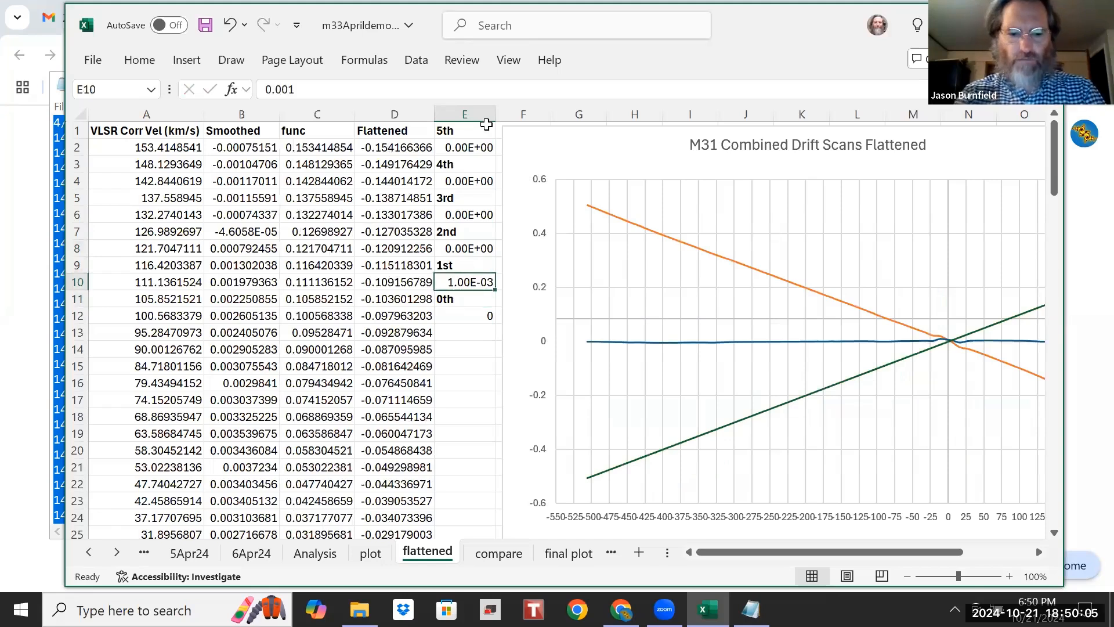
text(1e-5)
key(Return)
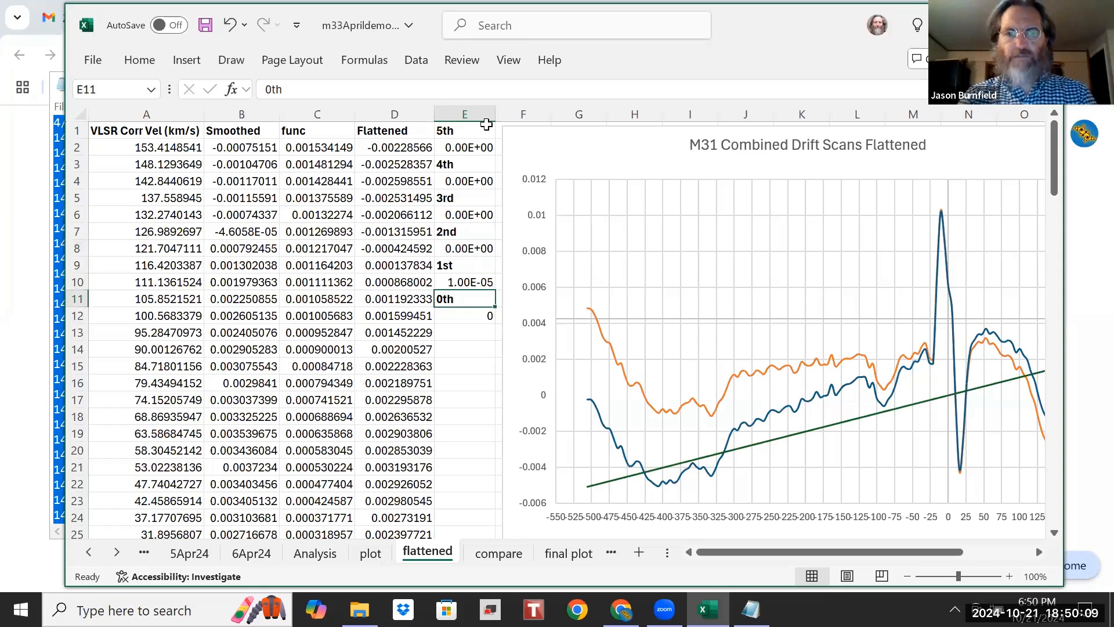
Step: Try steeper 1st order coefficients of 0.00002 and 0.000018 in E10
key(Up)
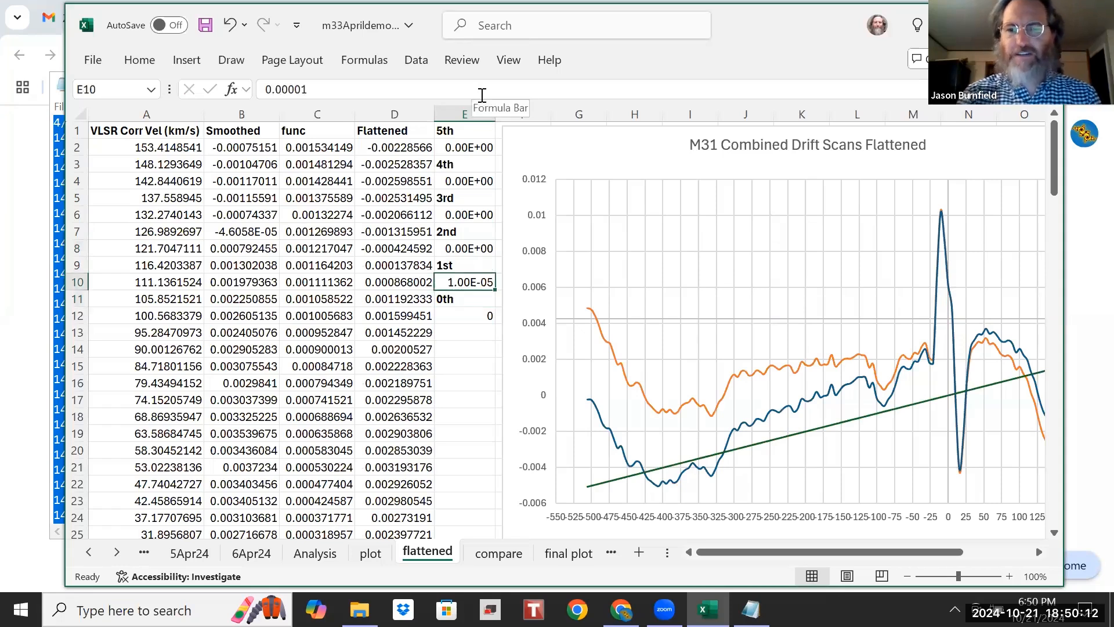
click(482, 95)
key(BackSpace)
text(2)
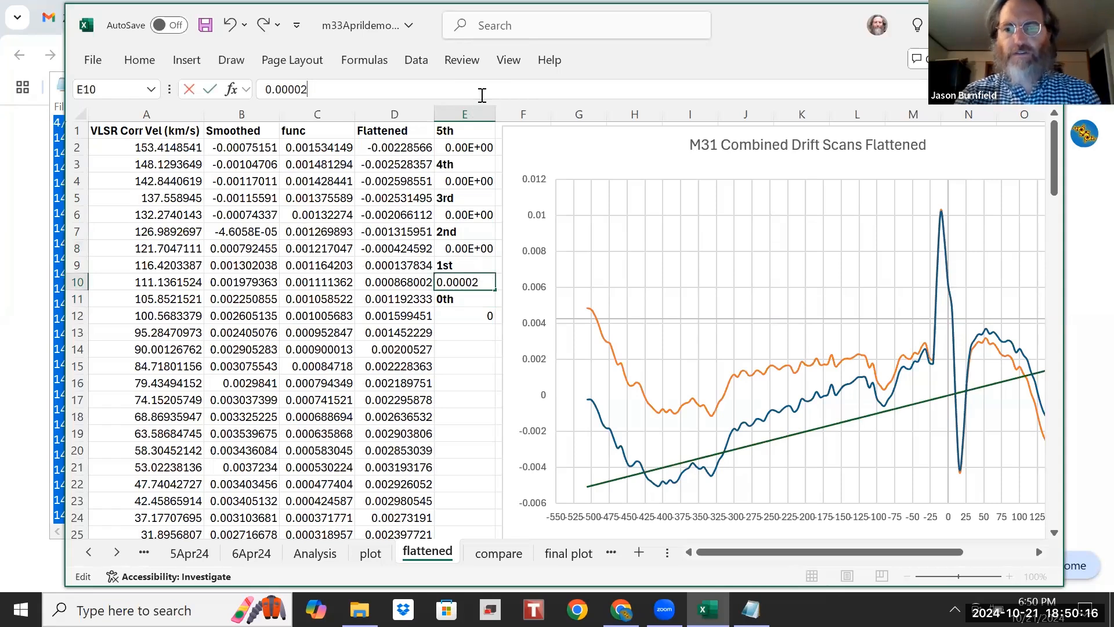
key(Return)
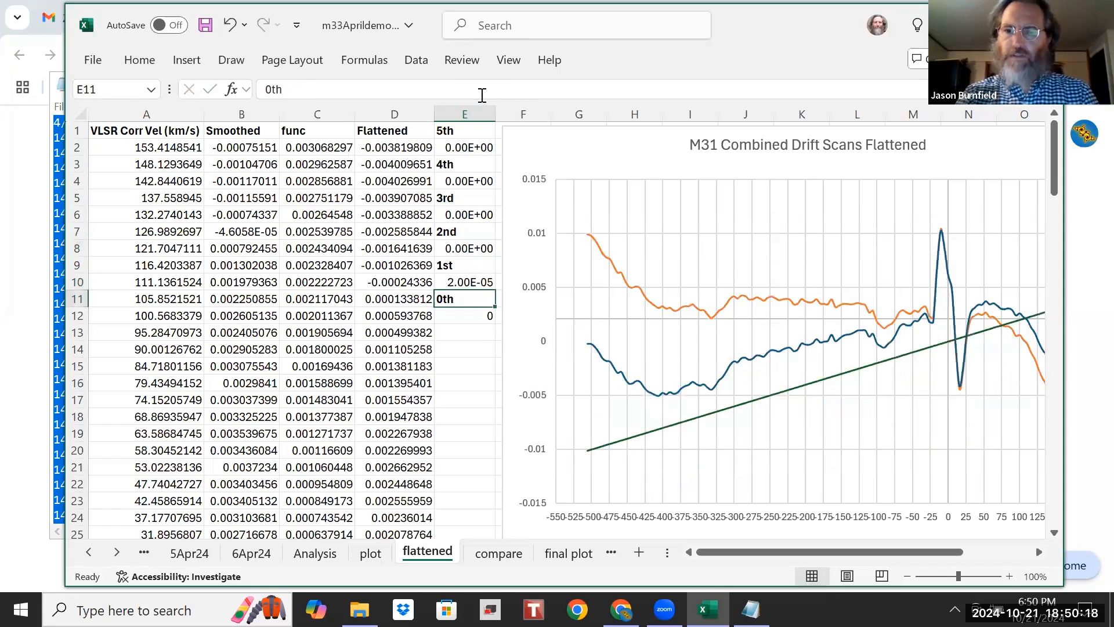
key(Up)
click(482, 95)
key(BackSpace)
text(1.8)
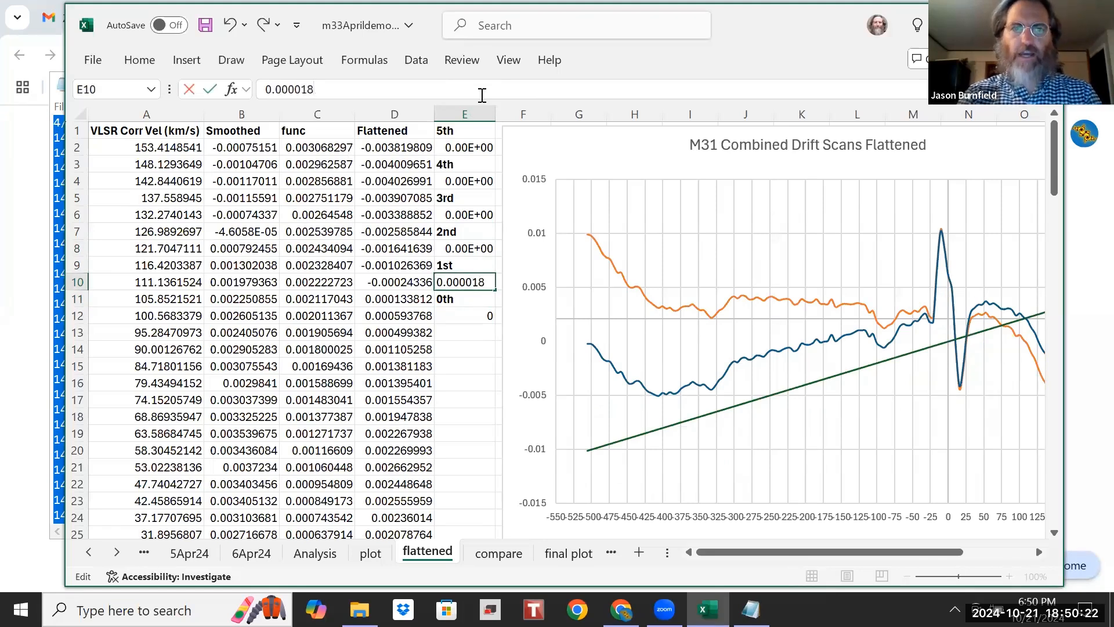
key(Return)
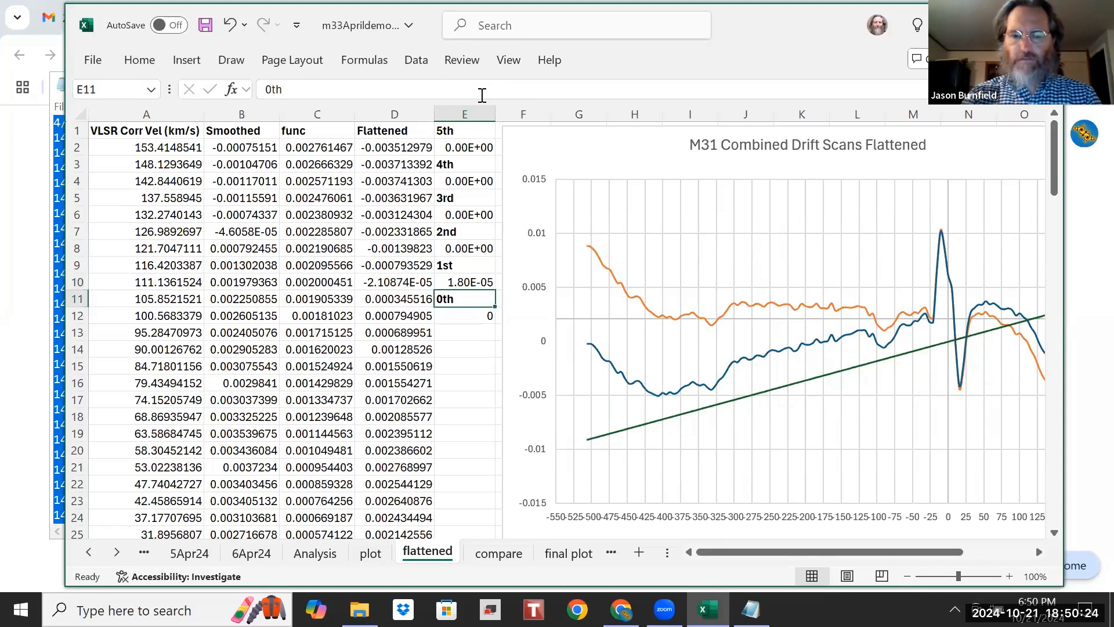
Step: Set the 1st order coefficient in E10 to 0.000017
key(Up)
click(482, 95)
key(BackSpace)
text(7)
key(Return)
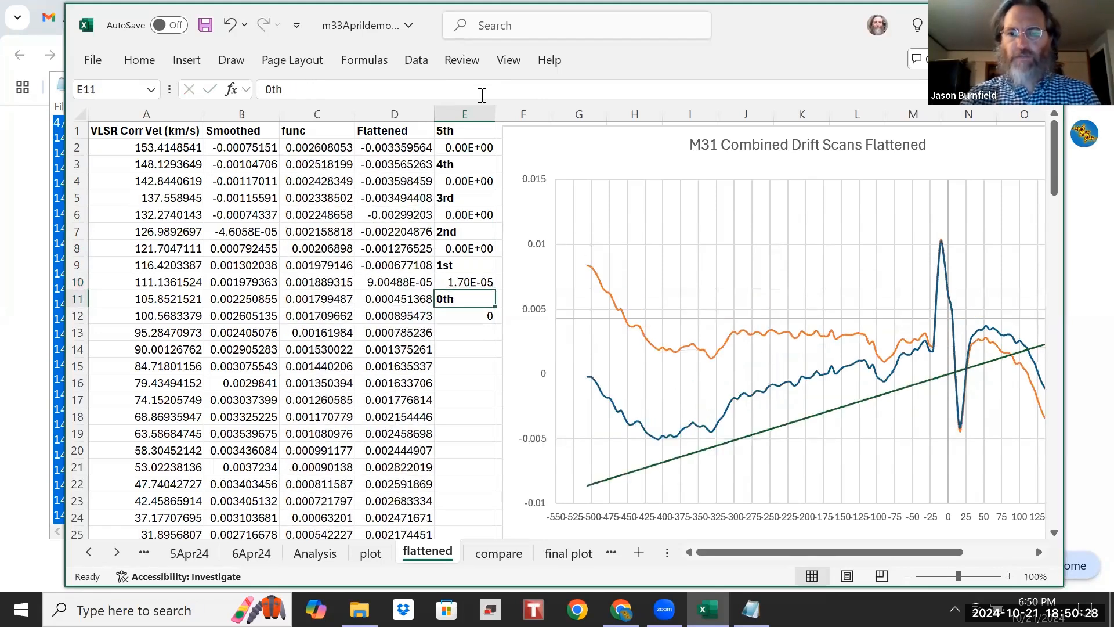
Step: Try -0.004 and 0.004 as the 0th order coefficient in E12 to shift the fitted line vertically
key(Down)
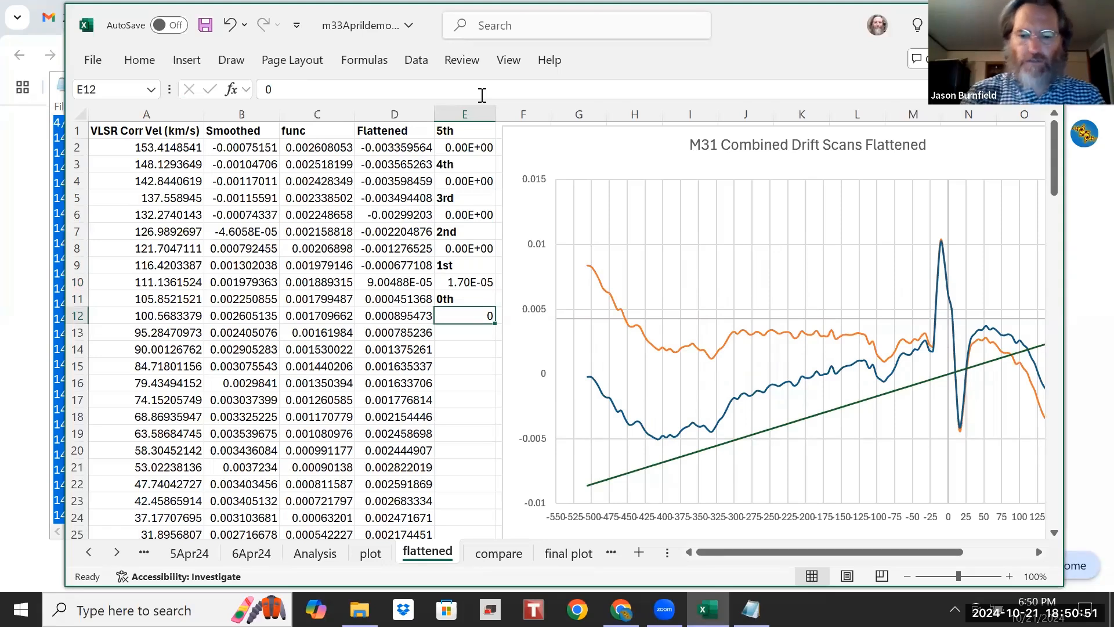
text(-.004)
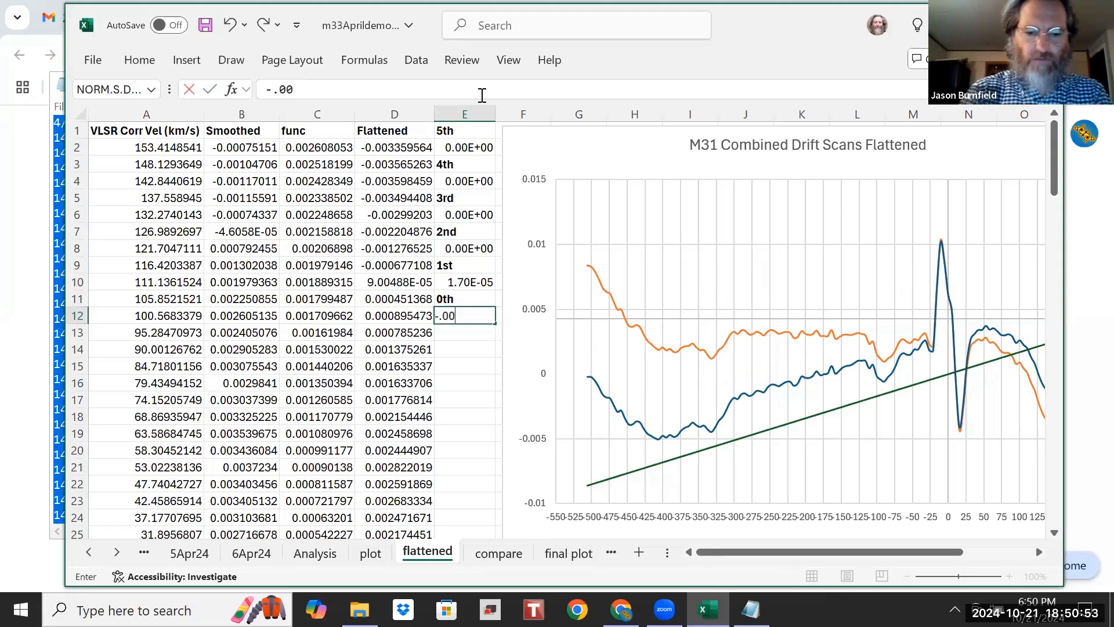
key(Return)
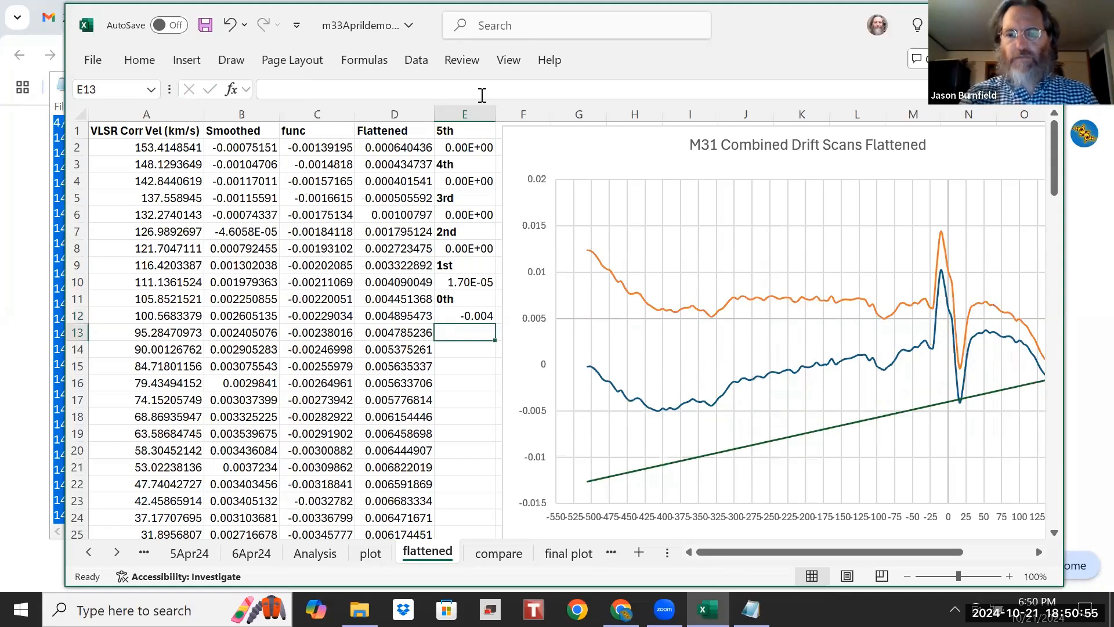
key(Up)
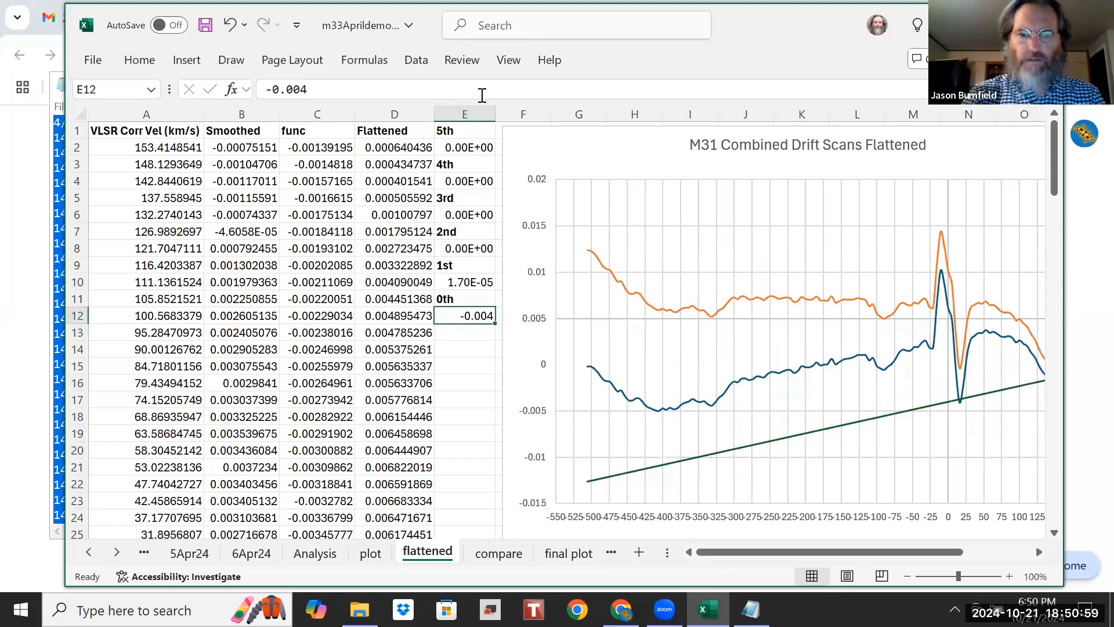
text(.004)
key(Return)
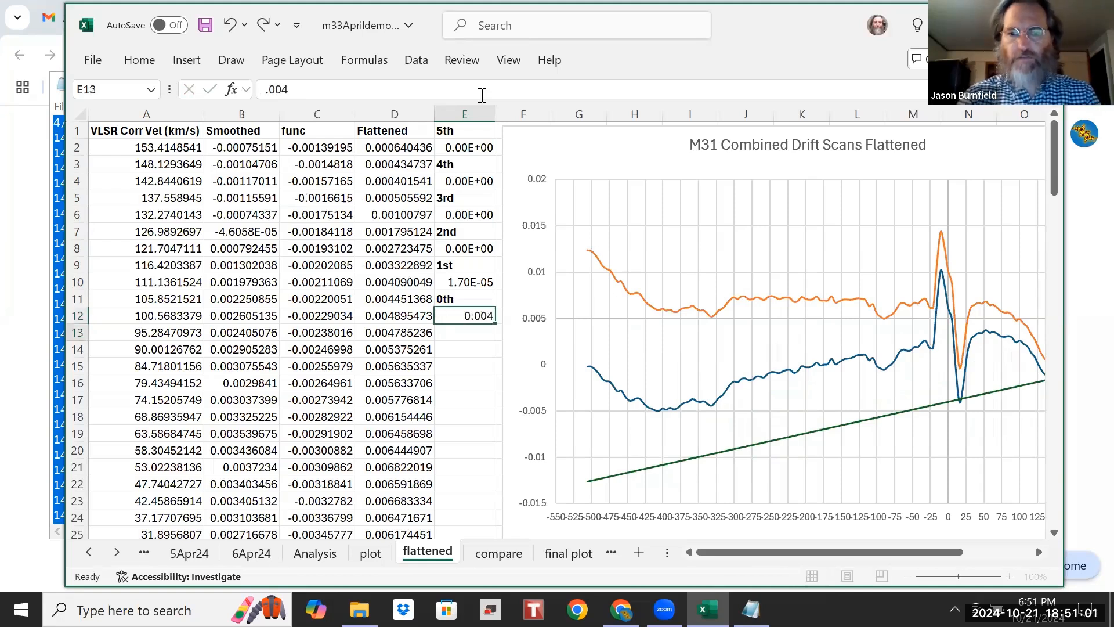
Step: Try 0.003 and 0.002 as the 0th order coefficient in E12 to lower the fitted line
key(Up)
click(483, 96)
key(BackSpace)
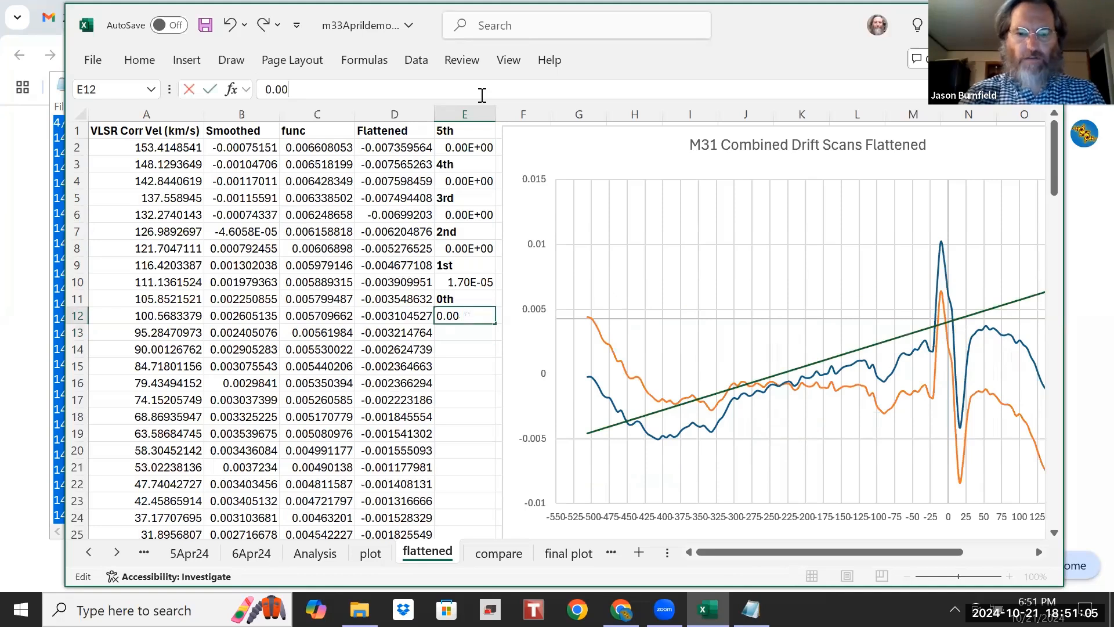
text(3)
key(Return)
key(Up)
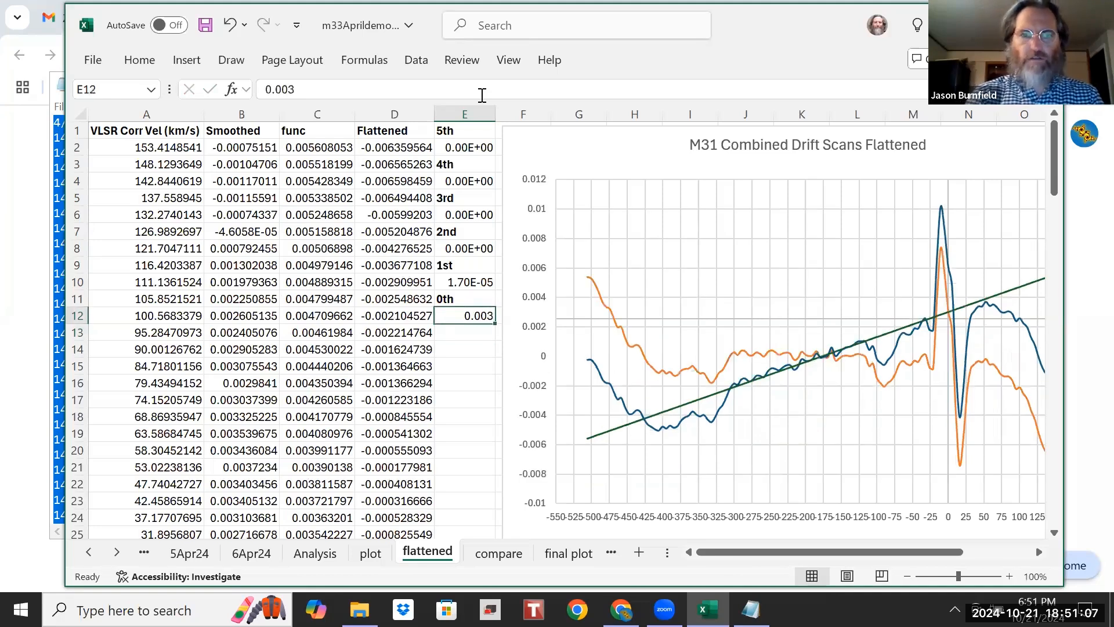
click(482, 95)
key(BackSpace)
text(2)
key(Return)
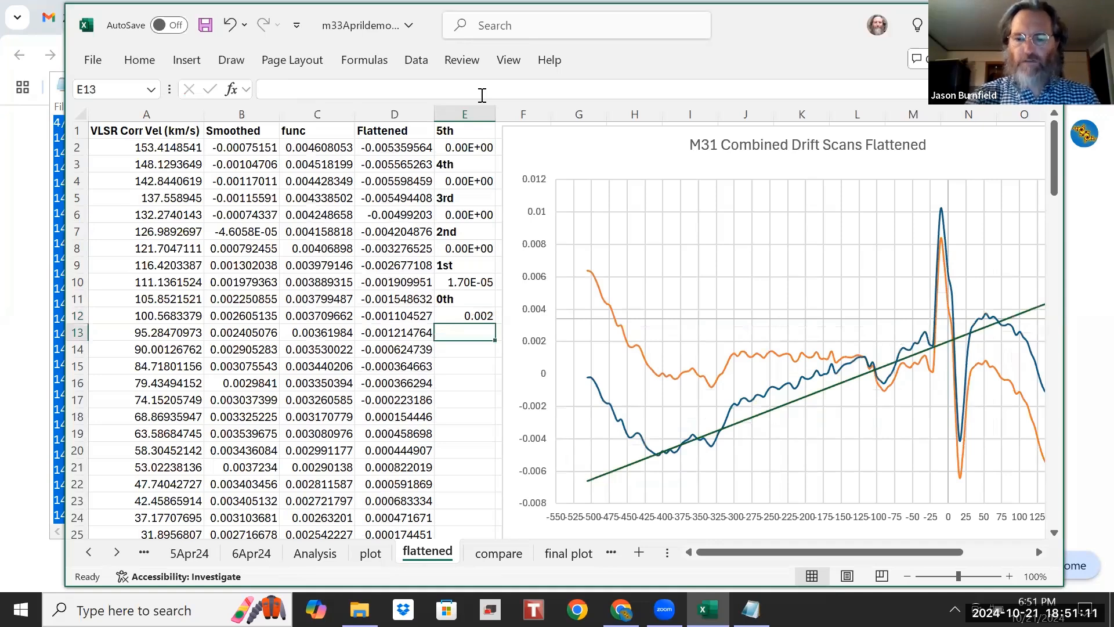
key(Up)
click(482, 95)
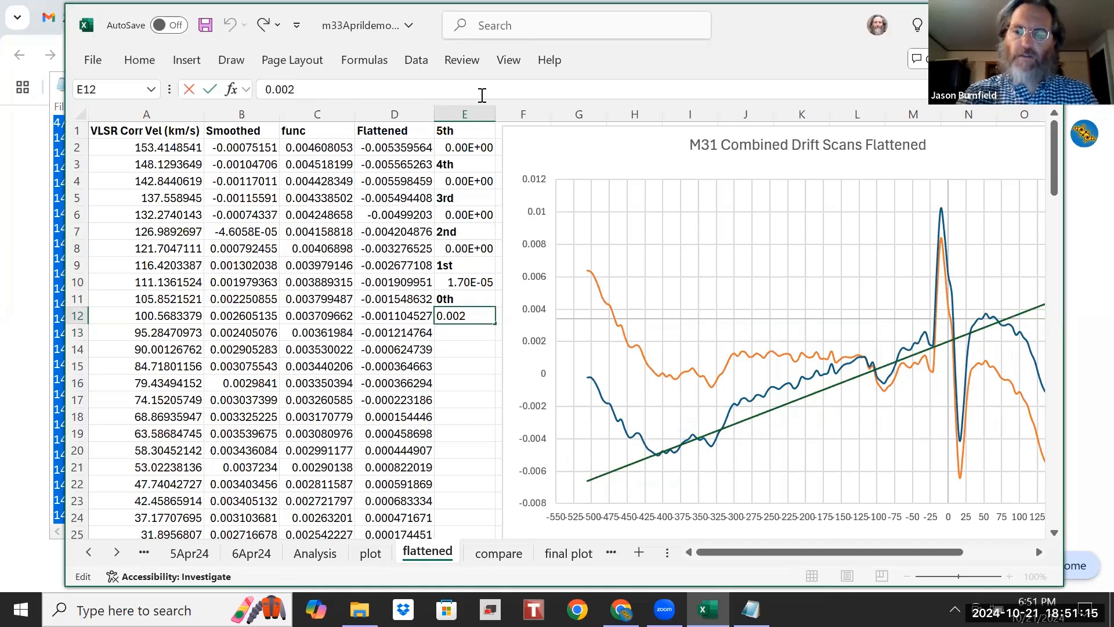
key(Return)
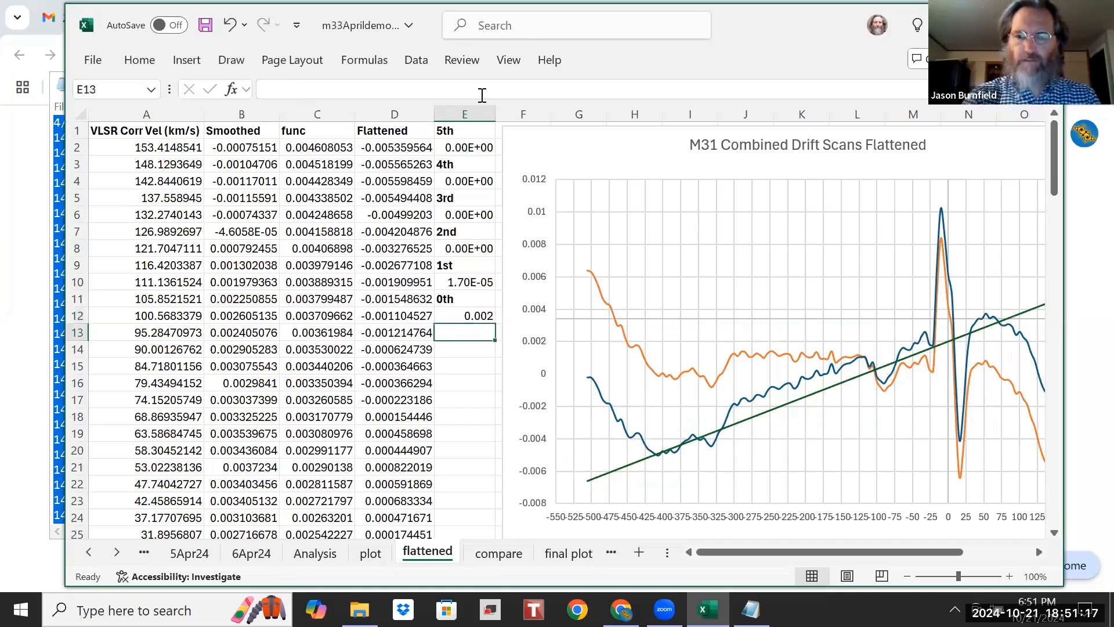
Step: Try 0.000018 and 0.000019 as the 1st order coefficient in E10 to steepen the fitted line
key(Up)
key(Up)
key(Up)
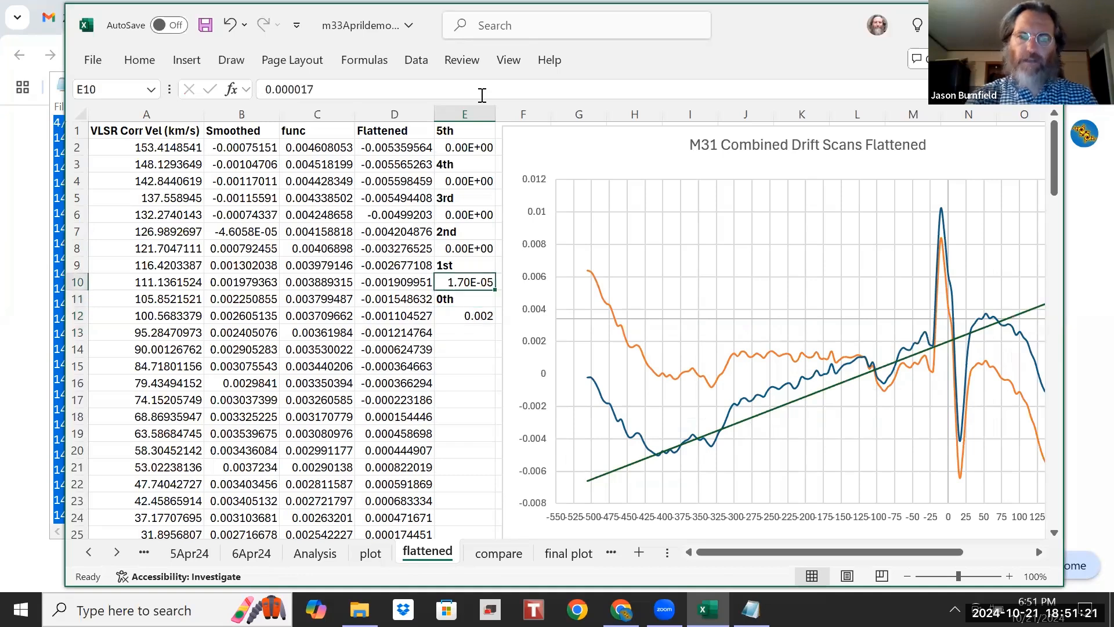
click(482, 95)
key(BackSpace)
text(8)
key(Return)
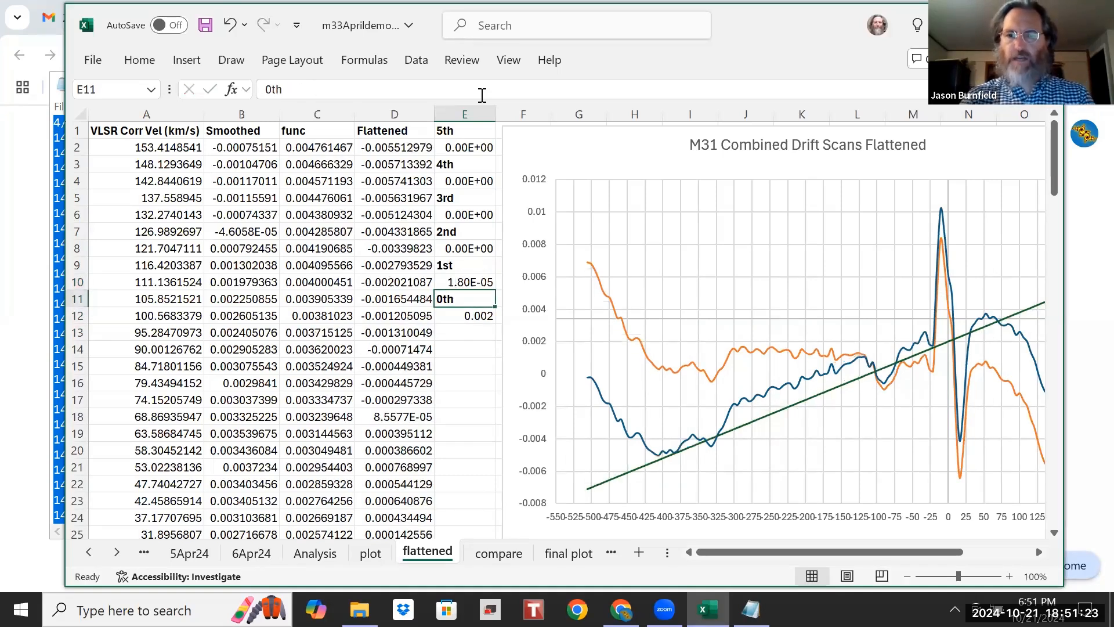
key(Up)
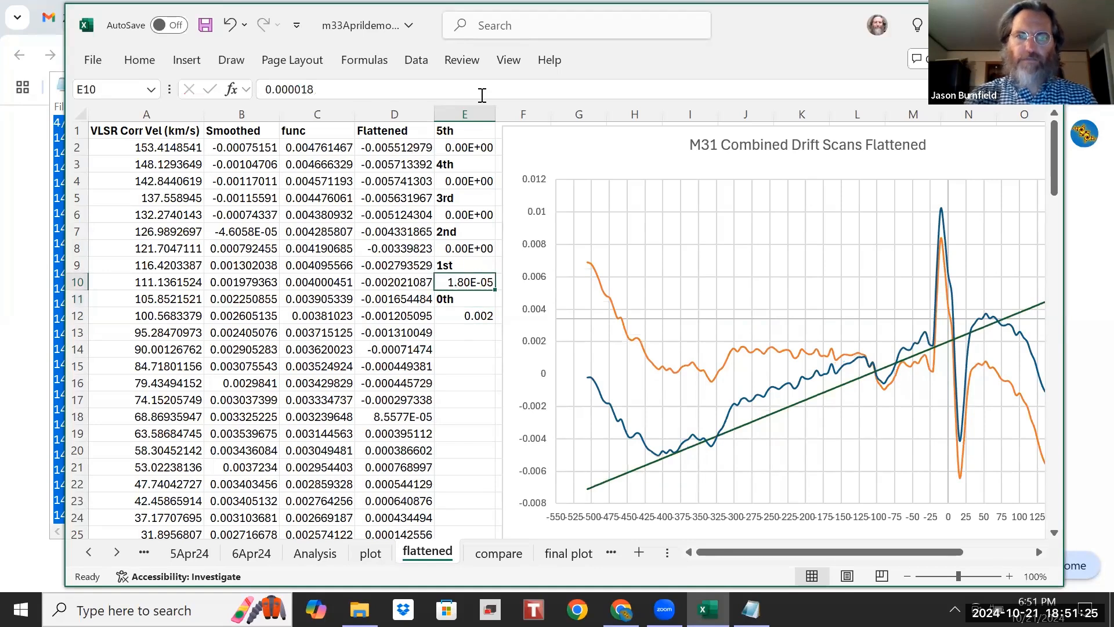
click(482, 95)
key(BackSpace)
text(9)
key(Return)
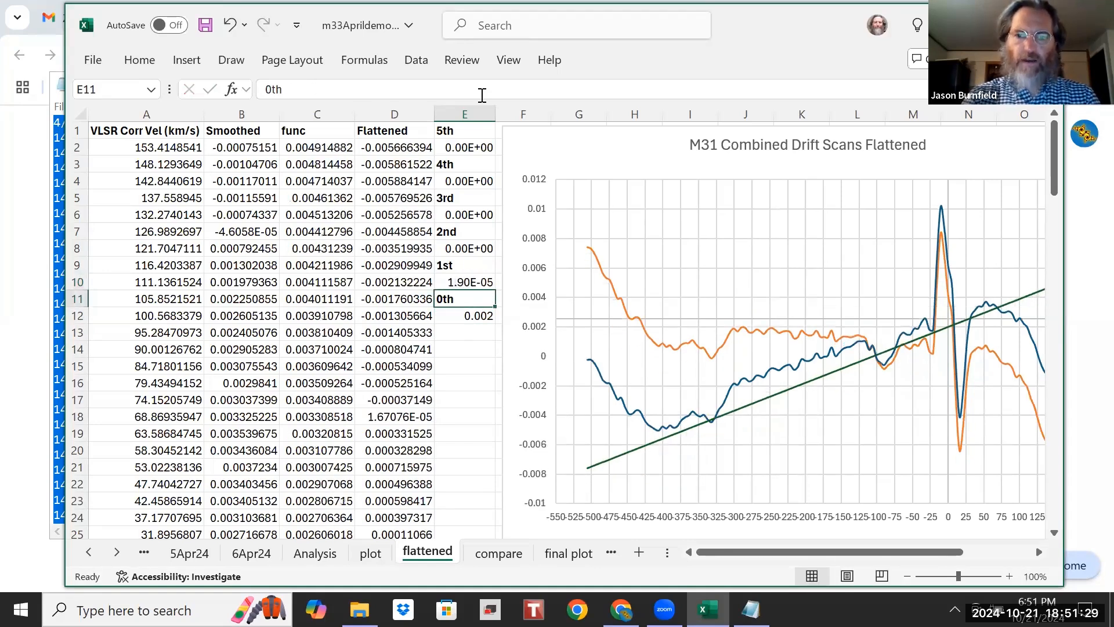
Step: Set the 1st order coefficient in E10 to 0.0000185
key(Up)
click(482, 94)
key(BackSpace)
text(85)
key(Return)
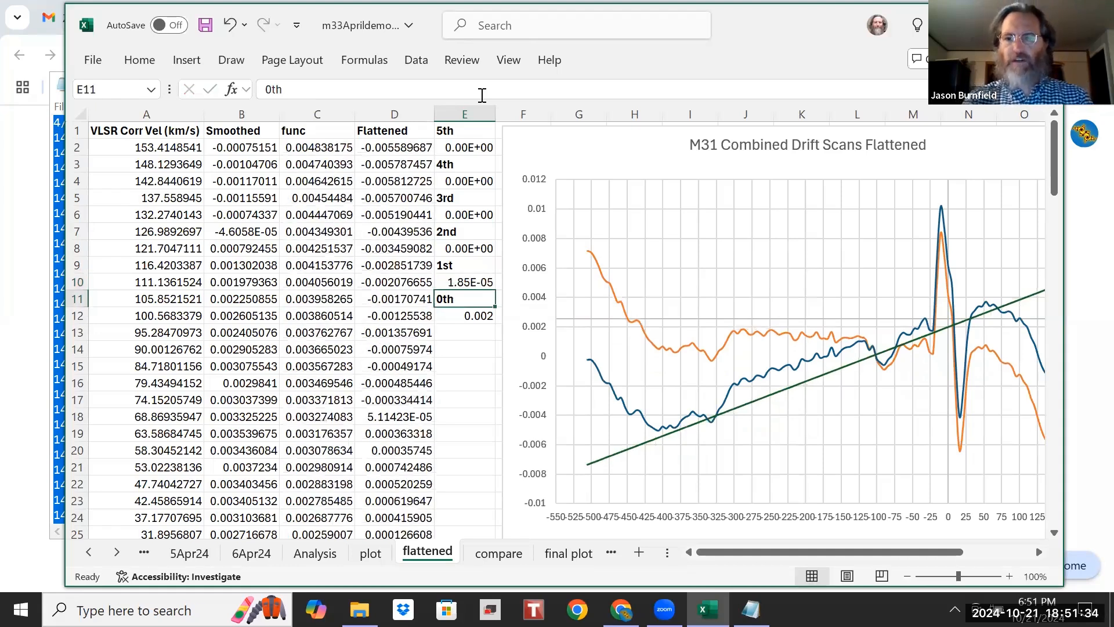
Step: Try 0.0025 and 0.0024 as the 0th order coefficient in E12 to raise the fitted line slightly
key(Down)
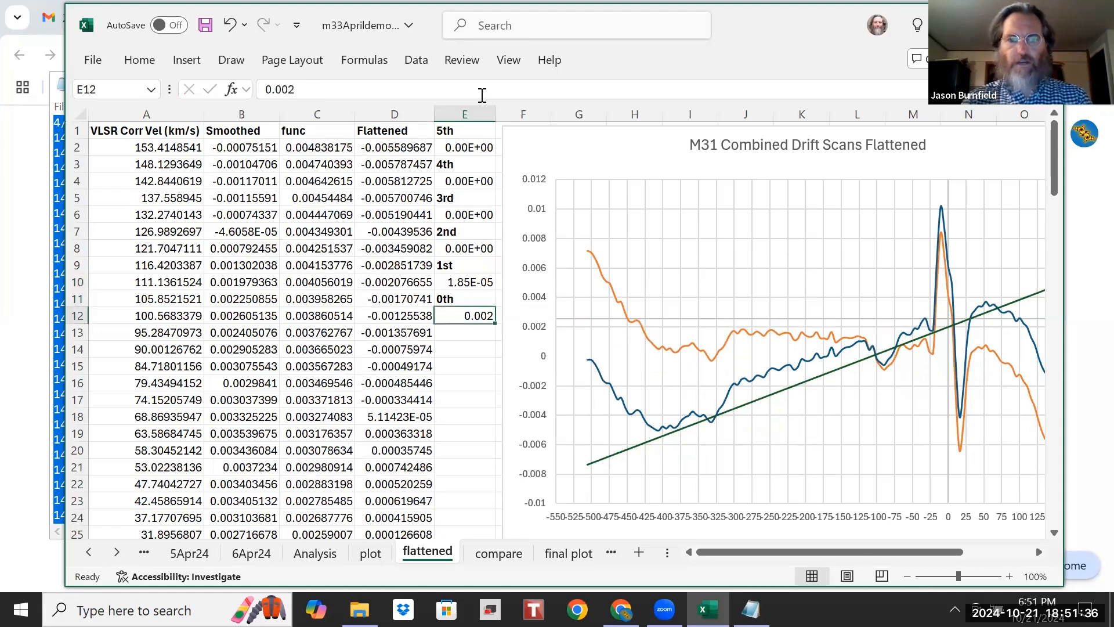
click(481, 94)
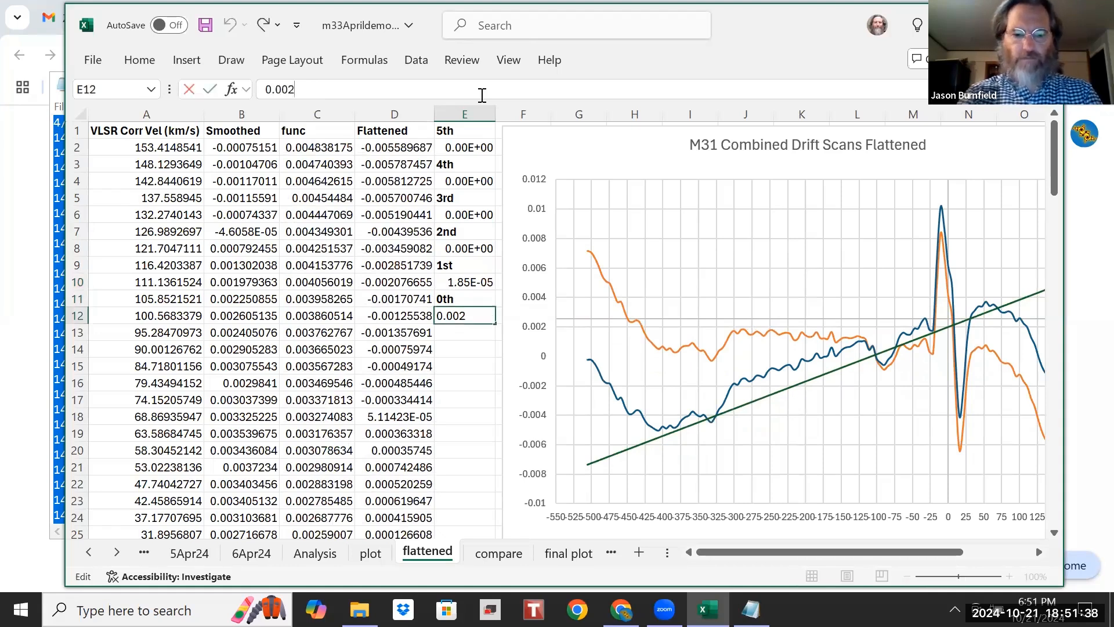
text(5)
key(Return)
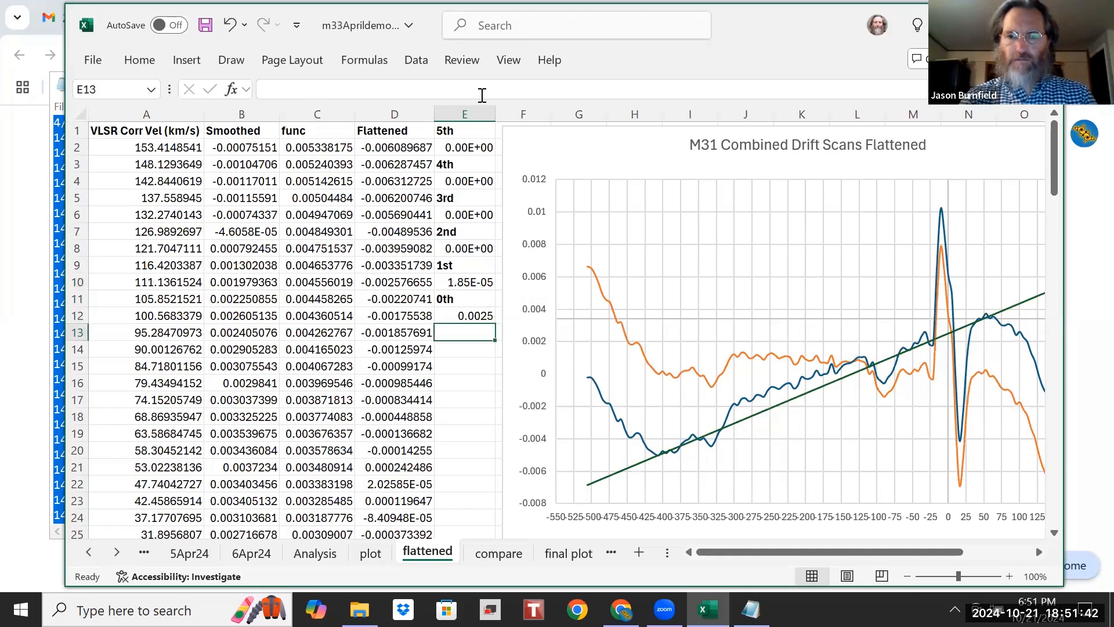
key(Up)
key(F2)
key(BackSpace)
text(4)
key(Return)
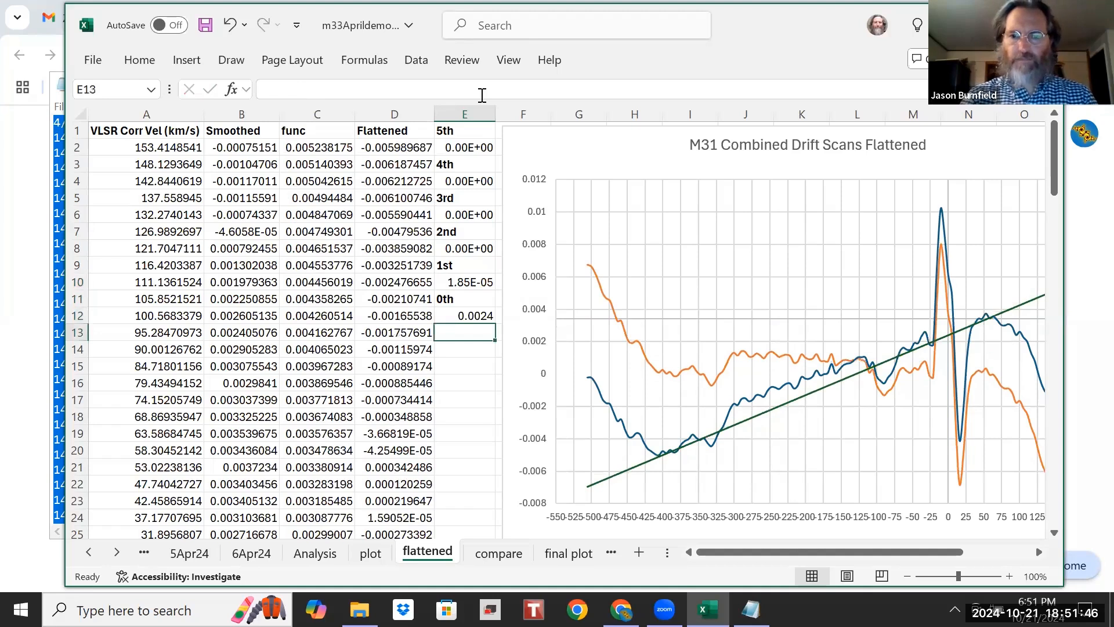
Step: Set the 0th order coefficient in E12 to 0.0023
key(Up)
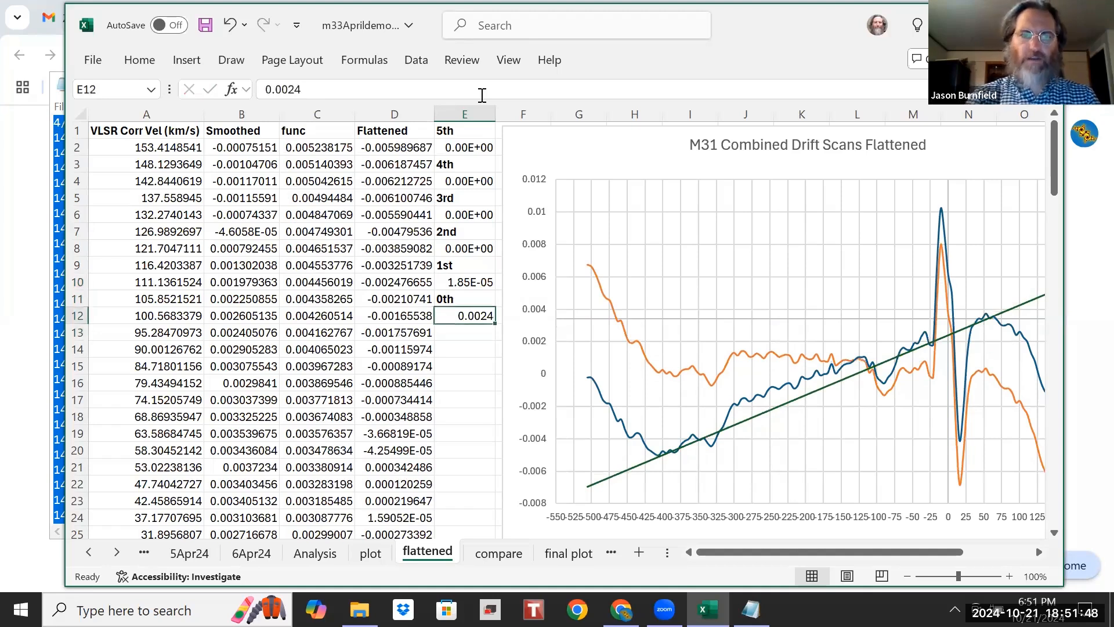
text(0.0023)
key(Return)
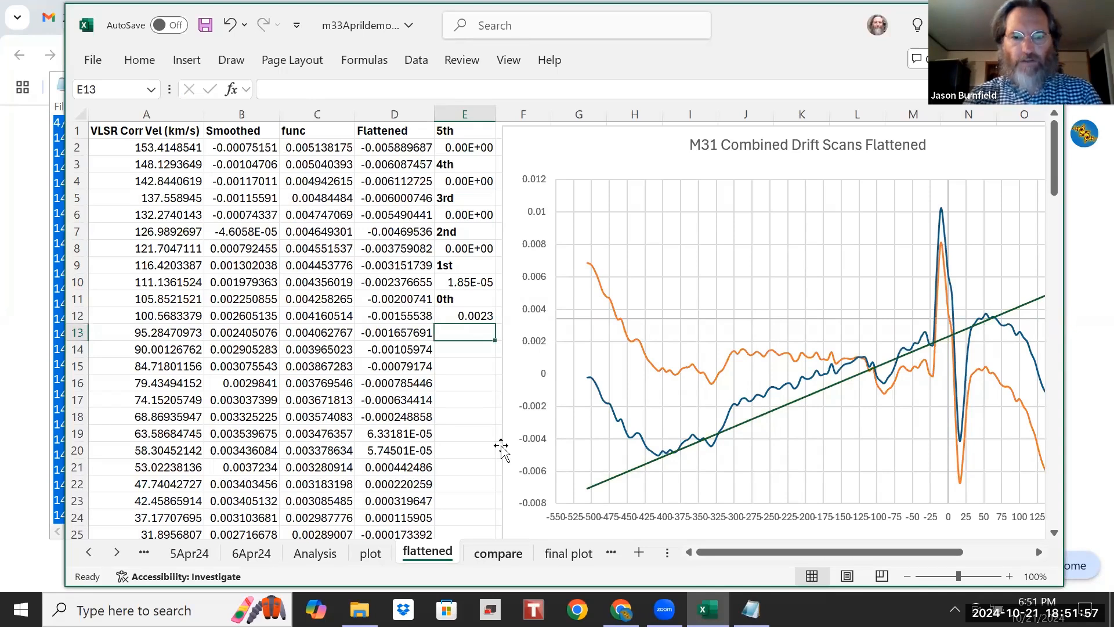
Step: On the compare sheet, change M31 to M33 in the upper chart's title so it reads "M33 Profile - Flux (Jy) vs Velocity (km/s)"
key(ctrl+Page_Down)
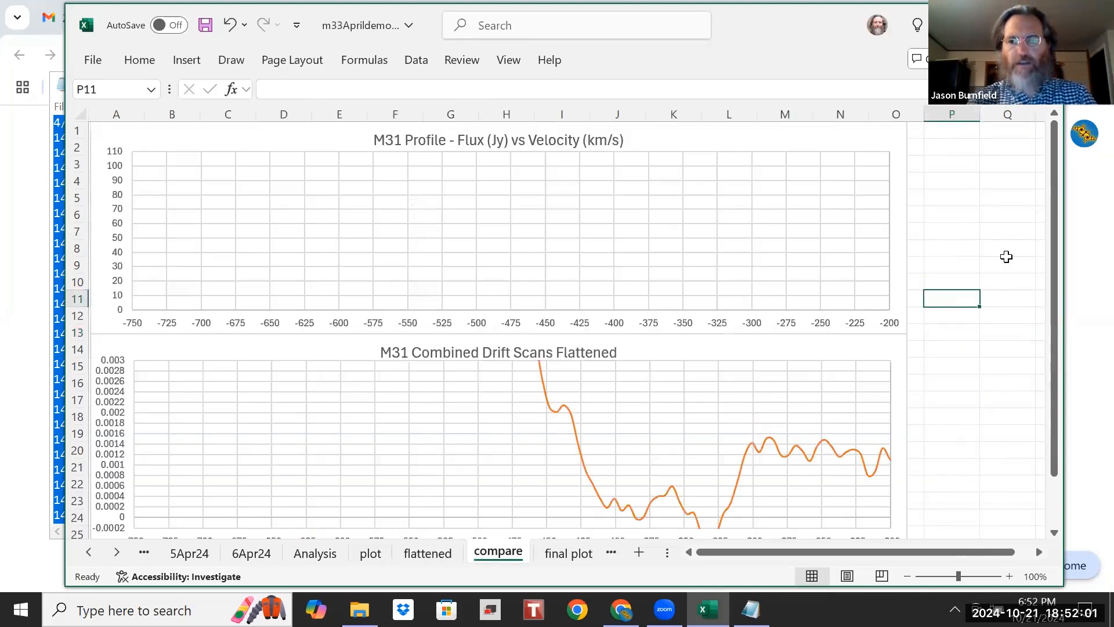
mouse_move(1055, 271)
mouse_down()
mouse_move(1055, 282)
mouse_move(1056, 268)
mouse_up()
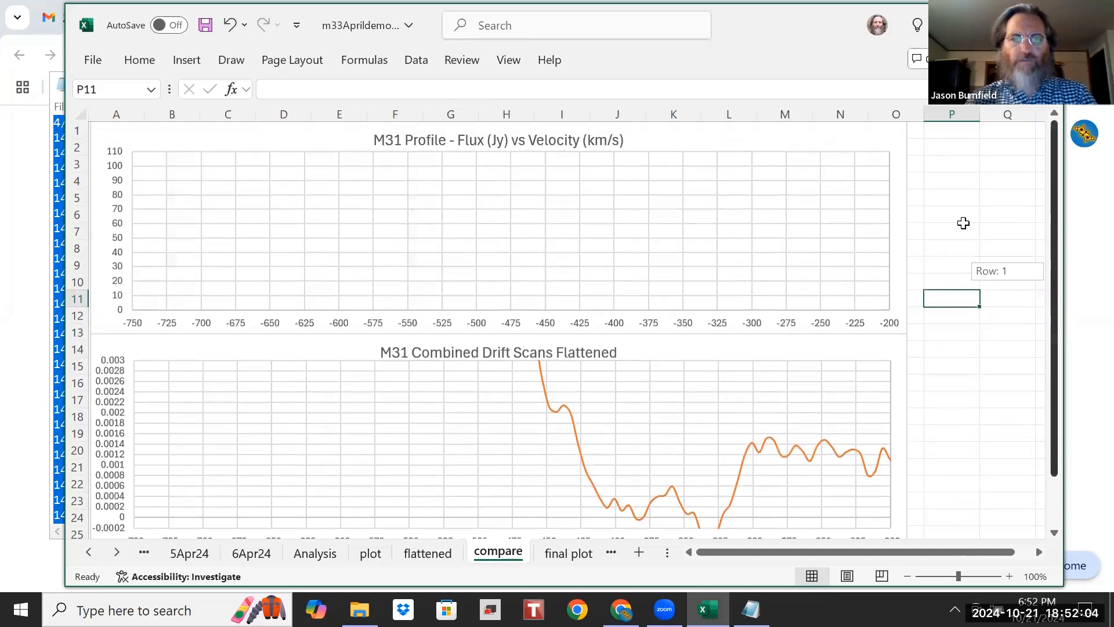
click(398, 140)
double_click(401, 141)
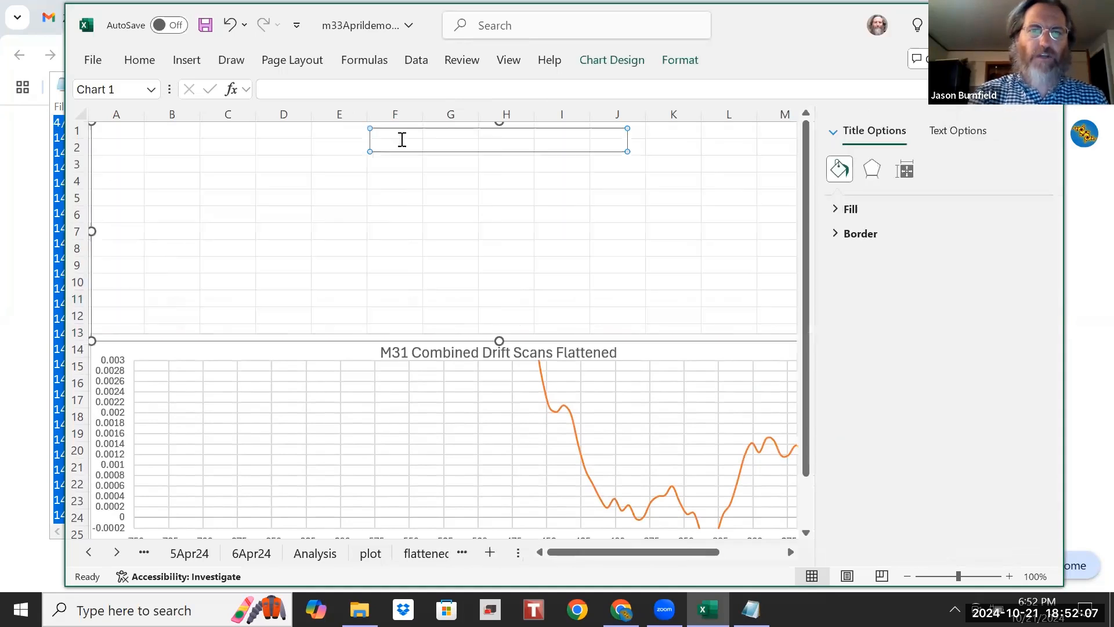
key(BackSpace)
text(3)
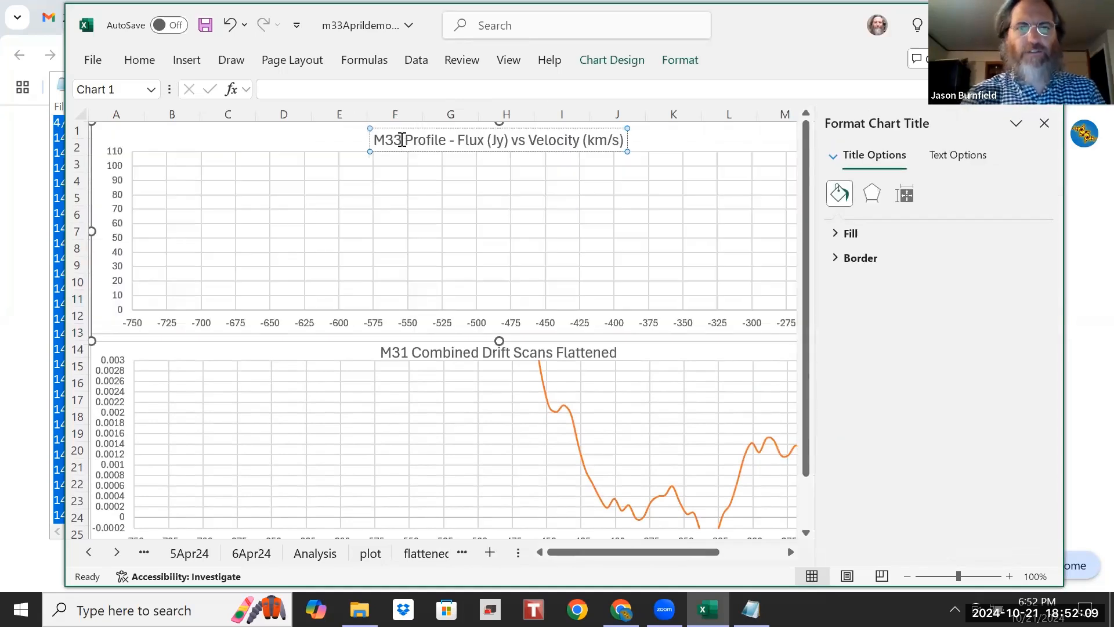
Step: Change the lower chart's title to "M33 Combined Drift Scans Flattened" and close the title formatting options
click(406, 353)
click(406, 353)
key(BackSpace)
text(3)
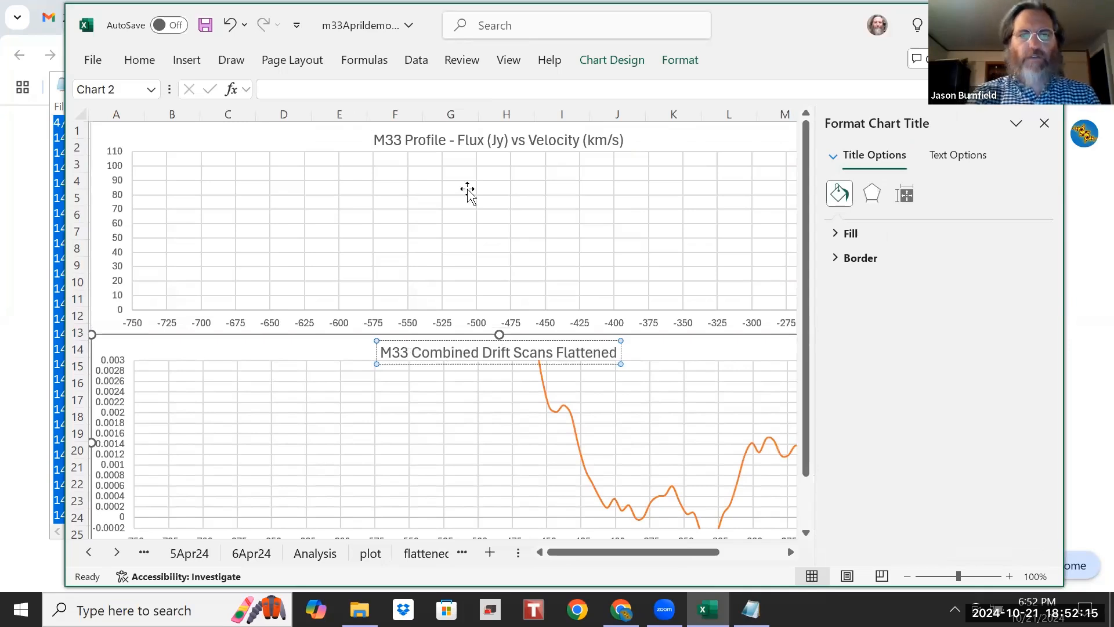
click(465, 141)
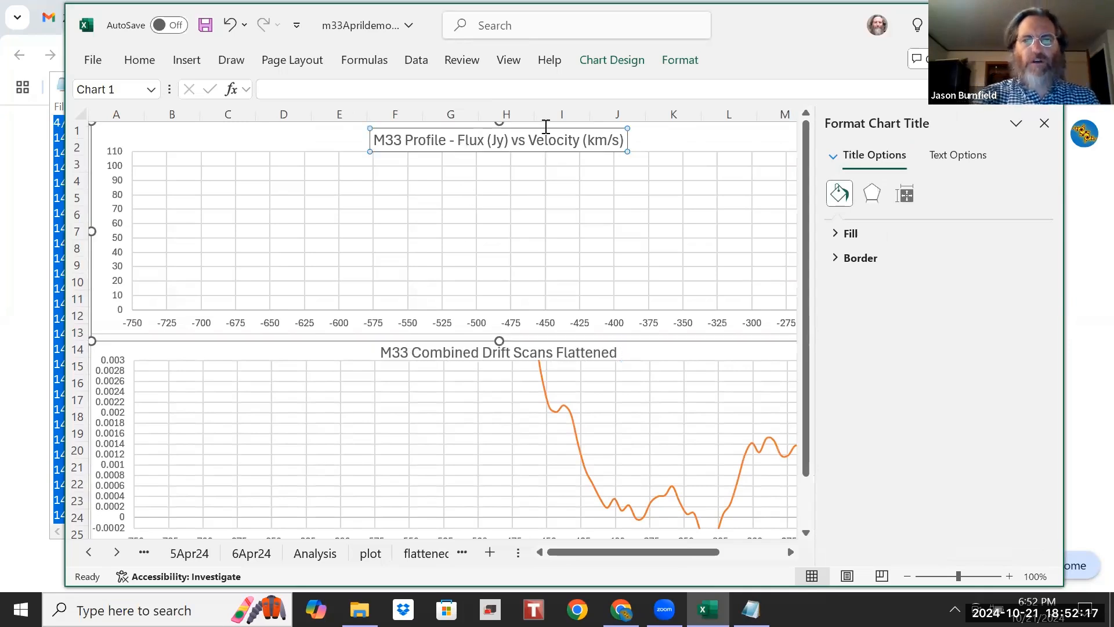
click(1041, 124)
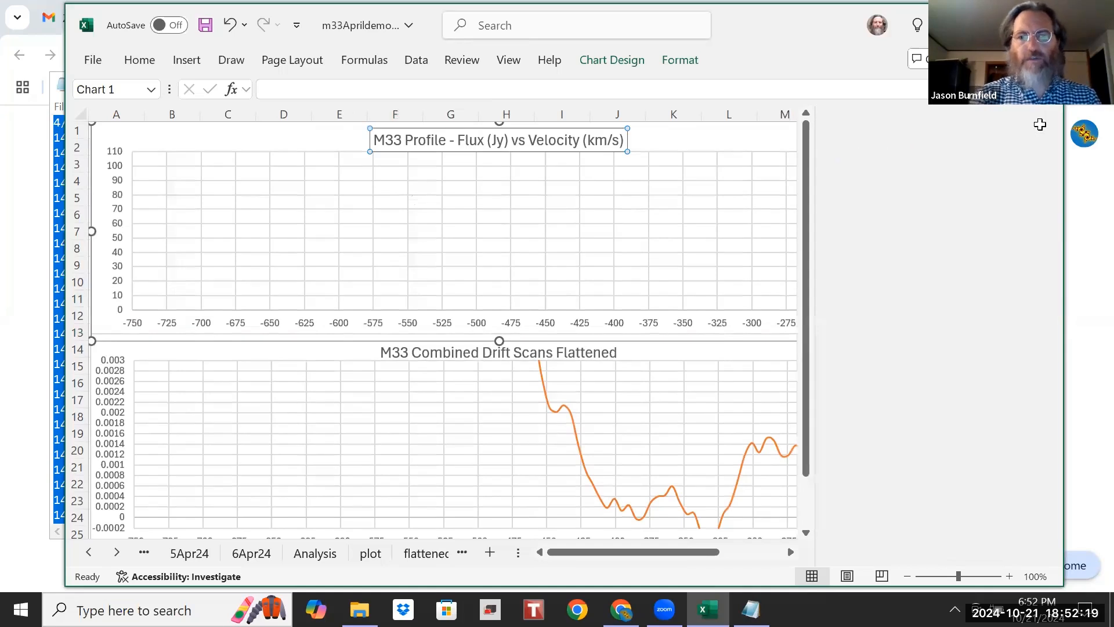
Step: Open the M33 Reference Profile sheet and maximize the workbook window to show the whole chart
click(87, 553)
click(152, 556)
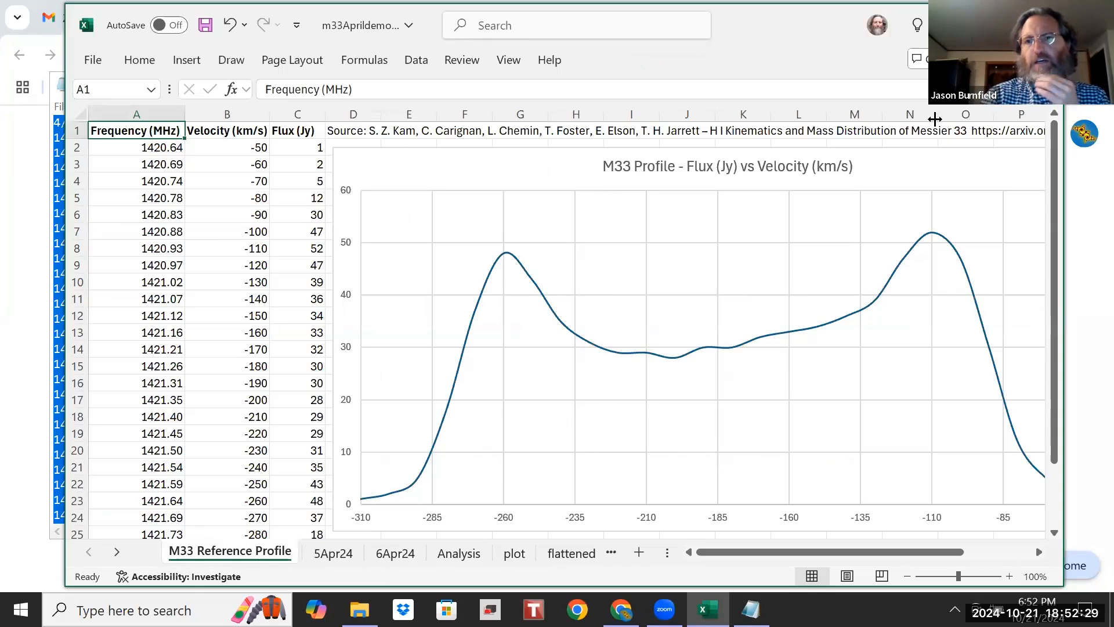
click(1004, 25)
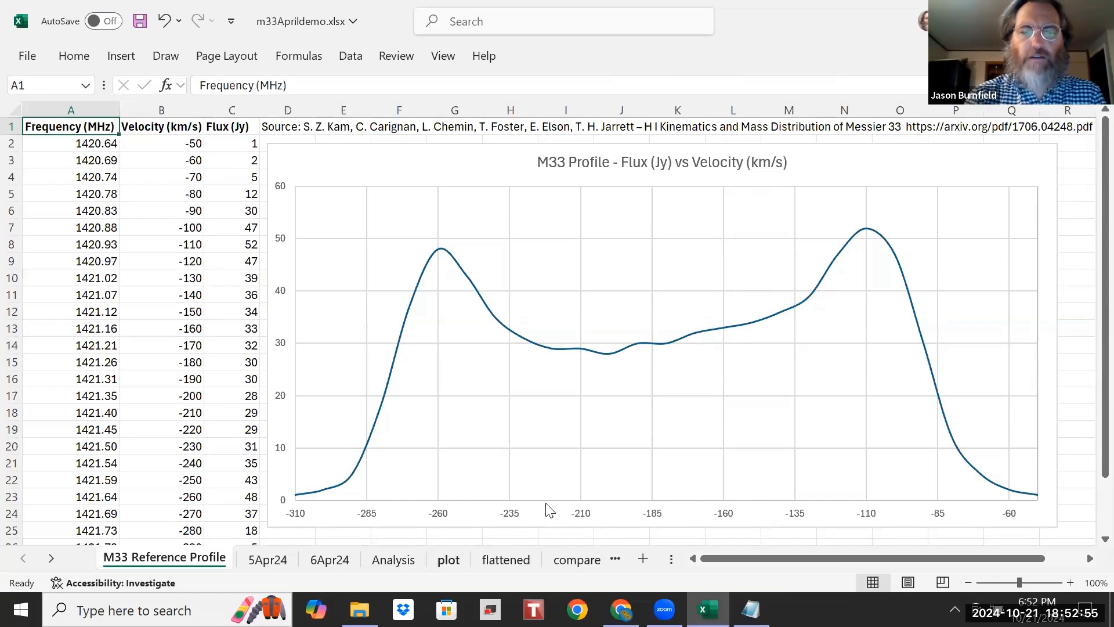
Step: Review the charts on the plot and flattened sheets and return to the compare sheet
click(449, 560)
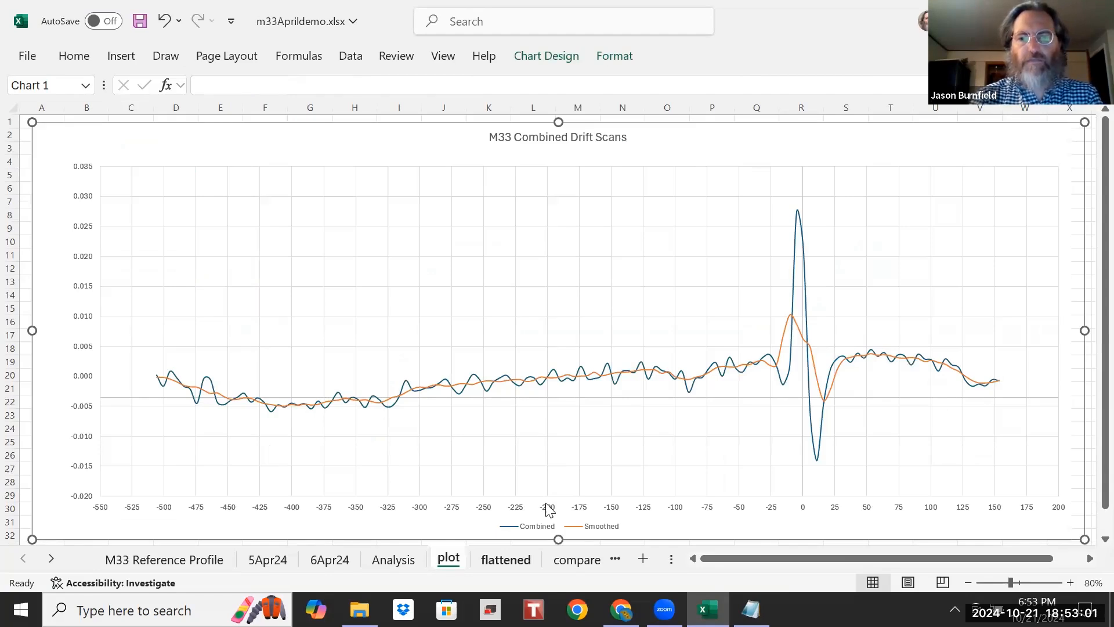
key(ctrl+Page_Down)
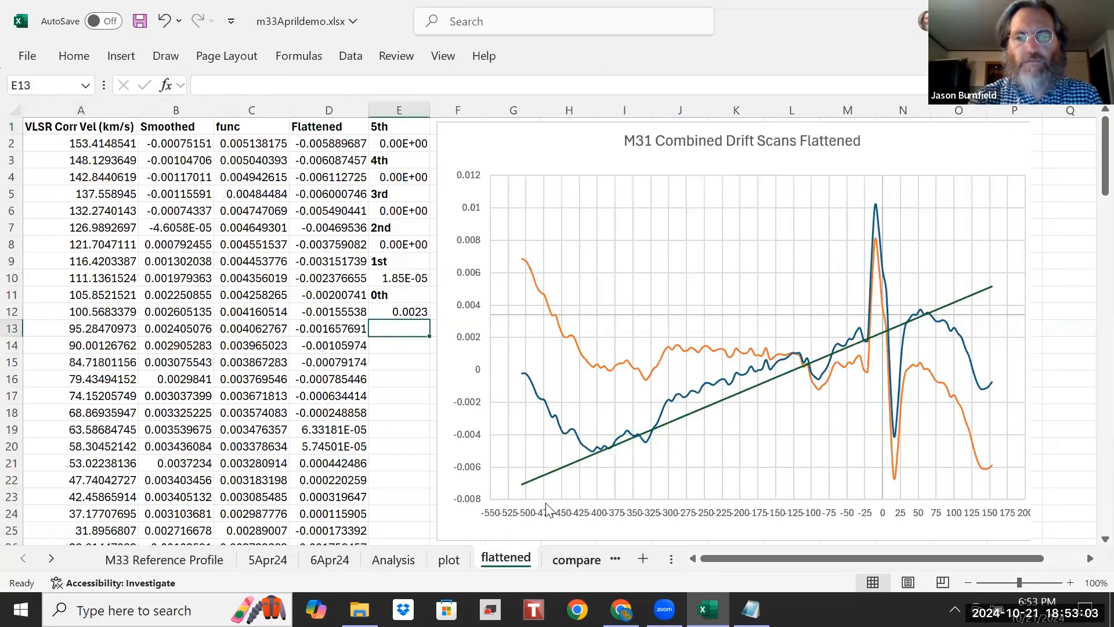
key(ctrl+Page_Down)
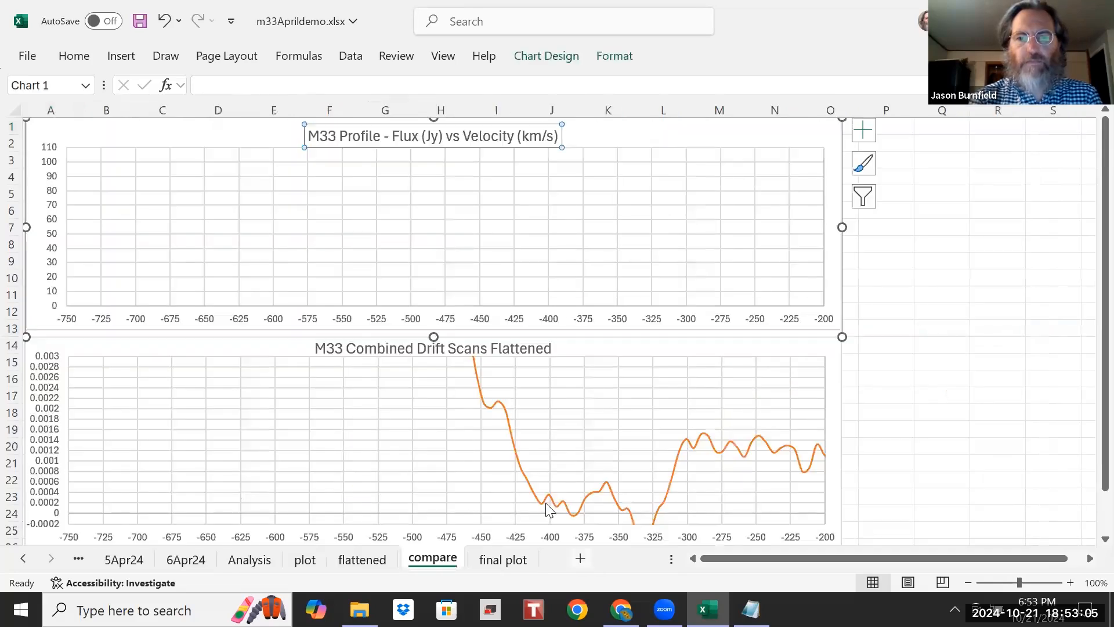
Step: Set the minimum bound of the M33 Profile chart's horizontal axis to -400
click(551, 322)
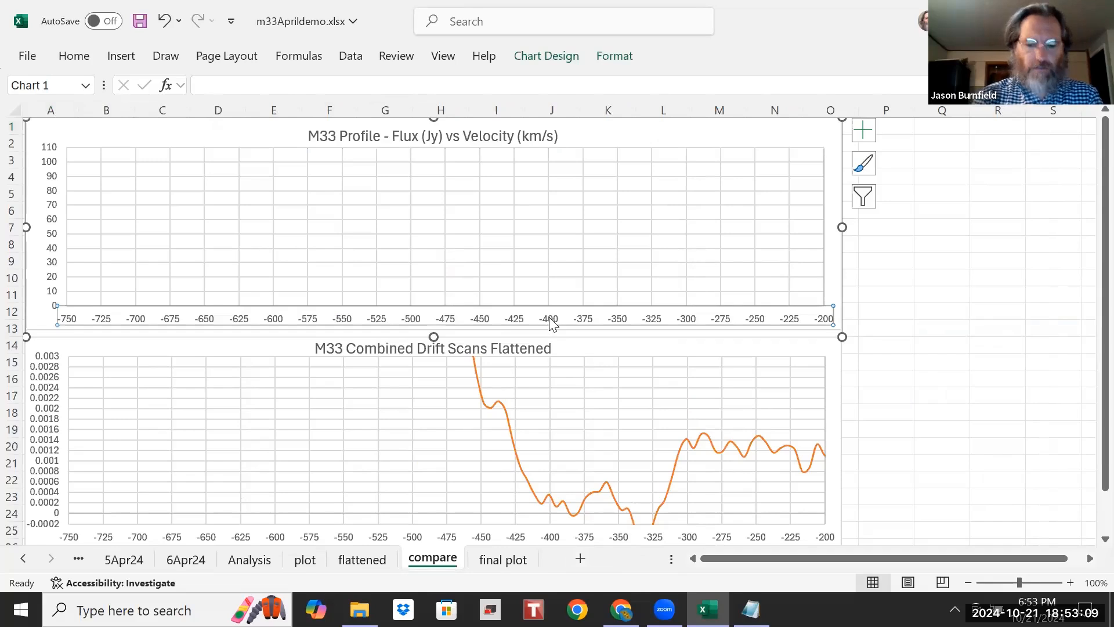
right_click(550, 322)
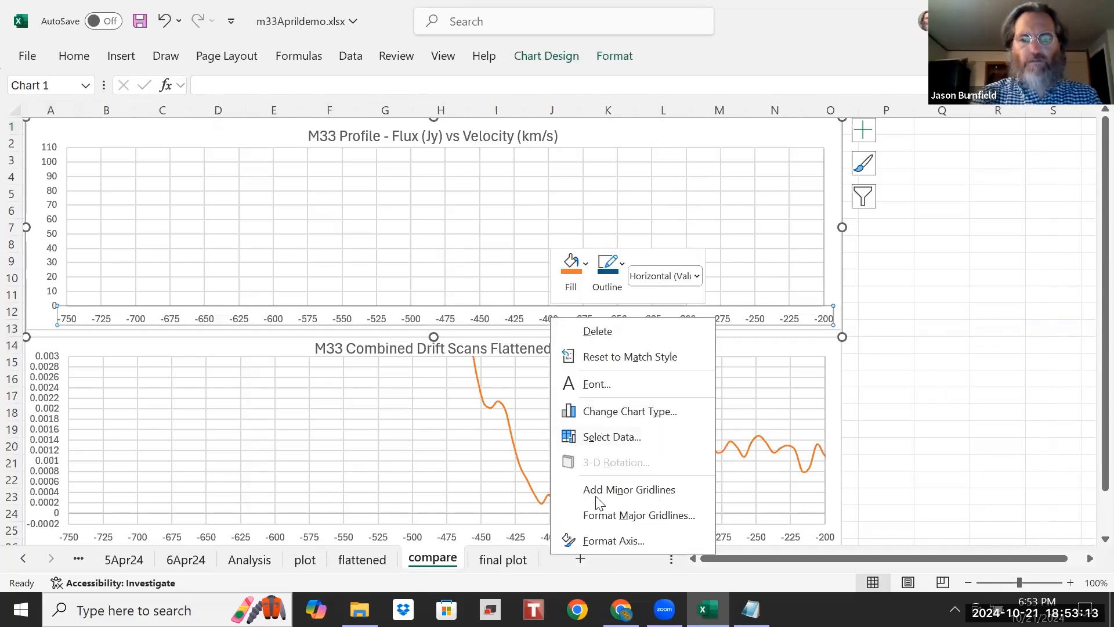
click(601, 539)
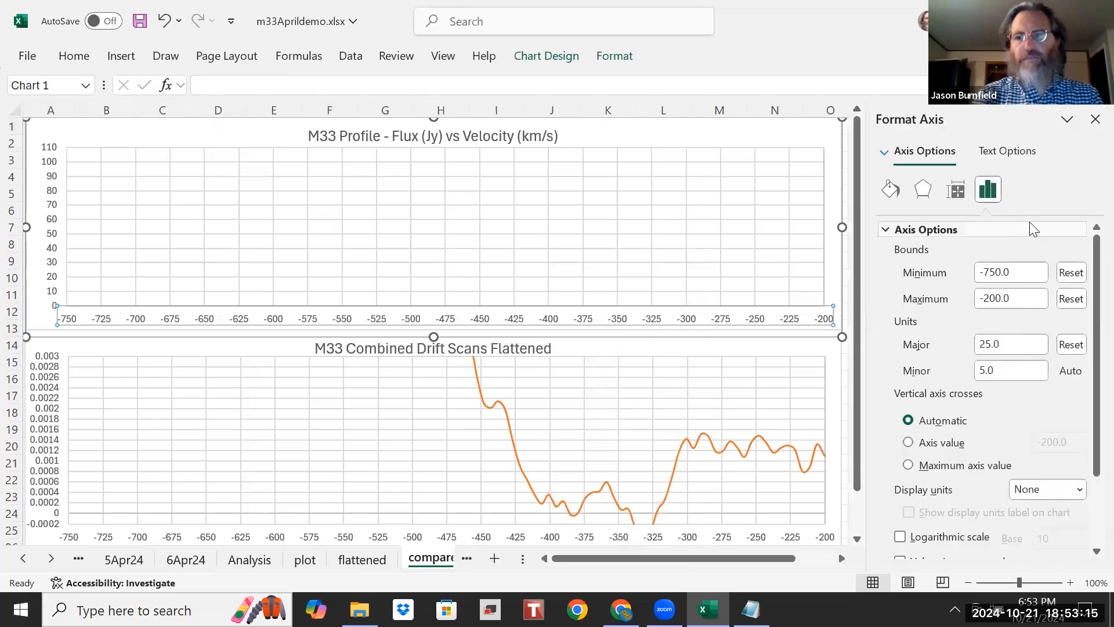
click(1019, 278)
key(BackSpace)
key(BackSpace)
key(BackSpace)
key(BackSpace)
key(BackSpace)
text(400)
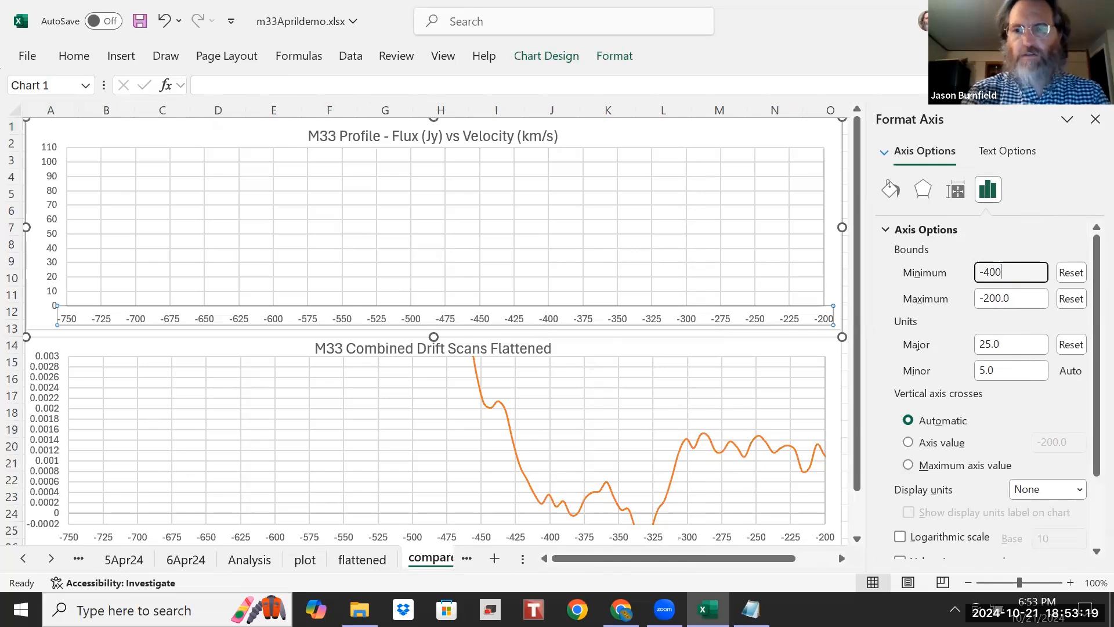
Step: Set the maximum bound of the M33 Profile chart's horizontal axis to 0
click(1014, 297)
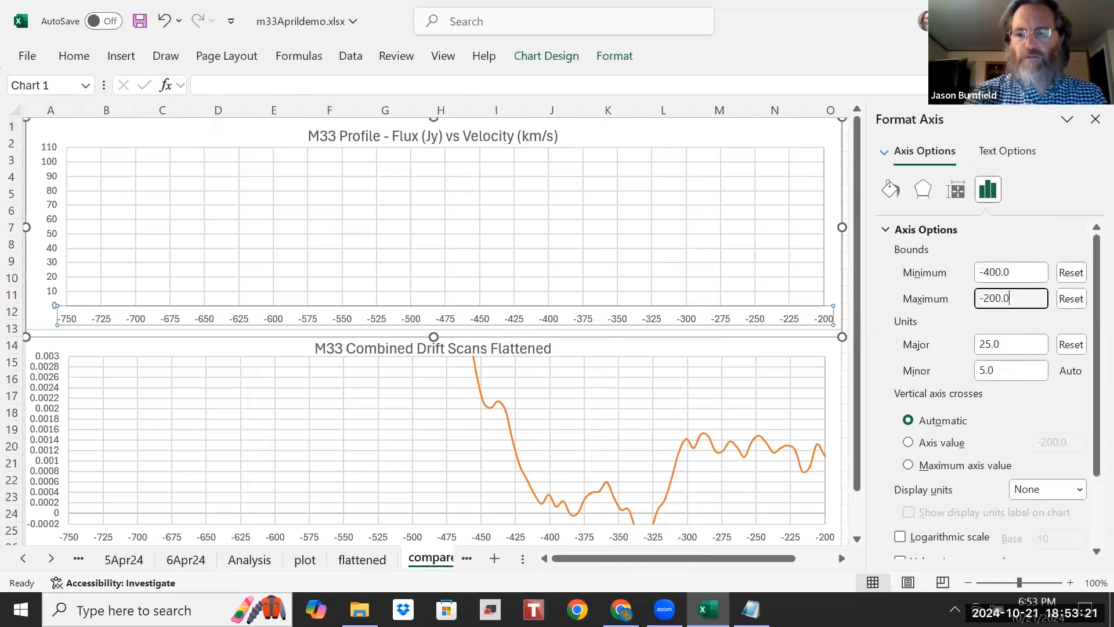
key(BackSpace)
key(BackSpace)
key(BackSpace)
key(BackSpace)
key(BackSpace)
key(BackSpace)
text(0)
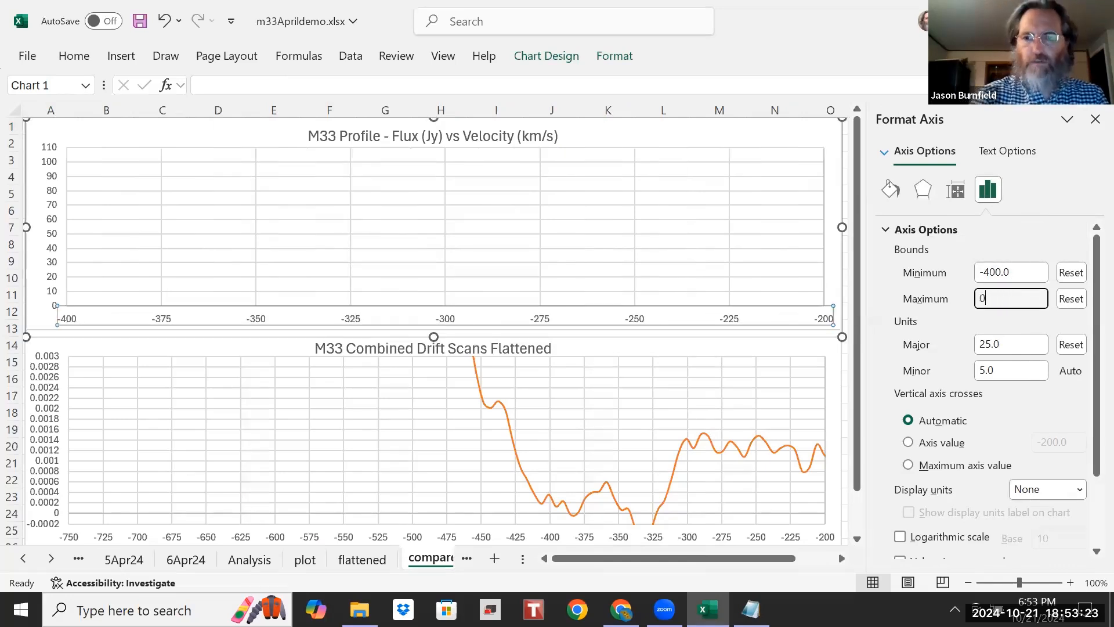
click(1036, 269)
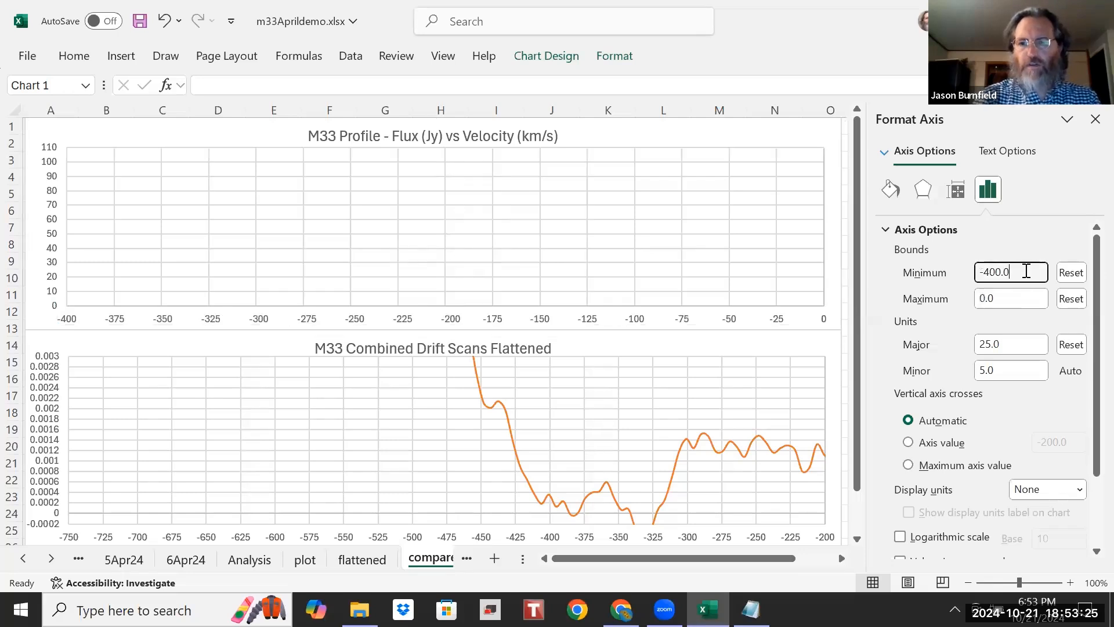
Step: Set the minimum bound of the M33 Combined Drift Scans Flattened chart's horizontal axis to -400
click(671, 497)
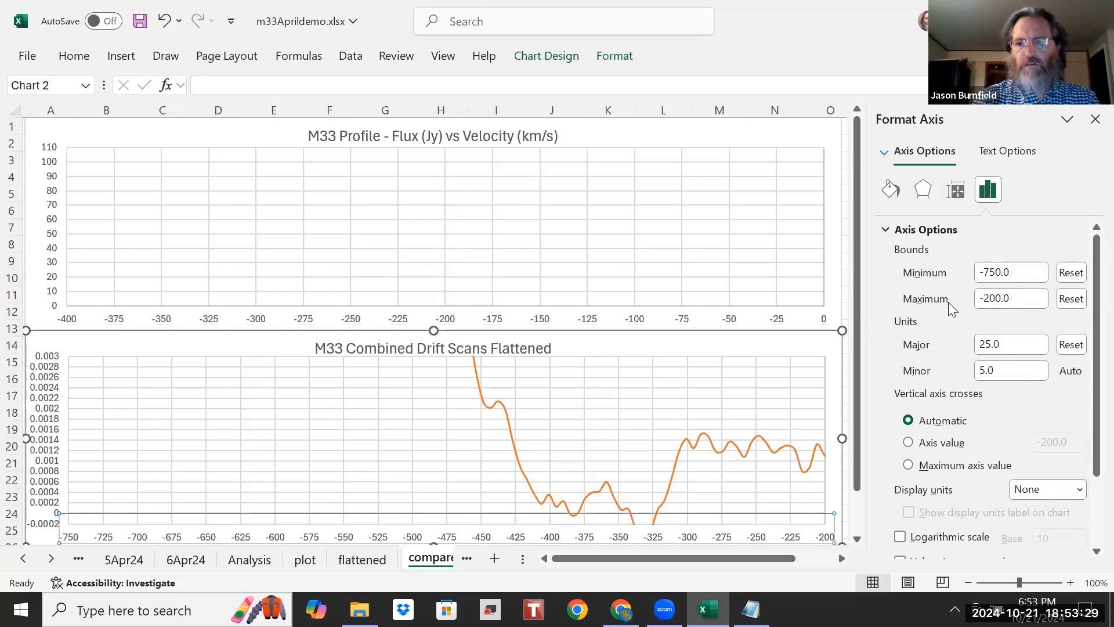
click(996, 272)
key(BackSpace)
key(BackSpace)
key(BackSpace)
text(-40)
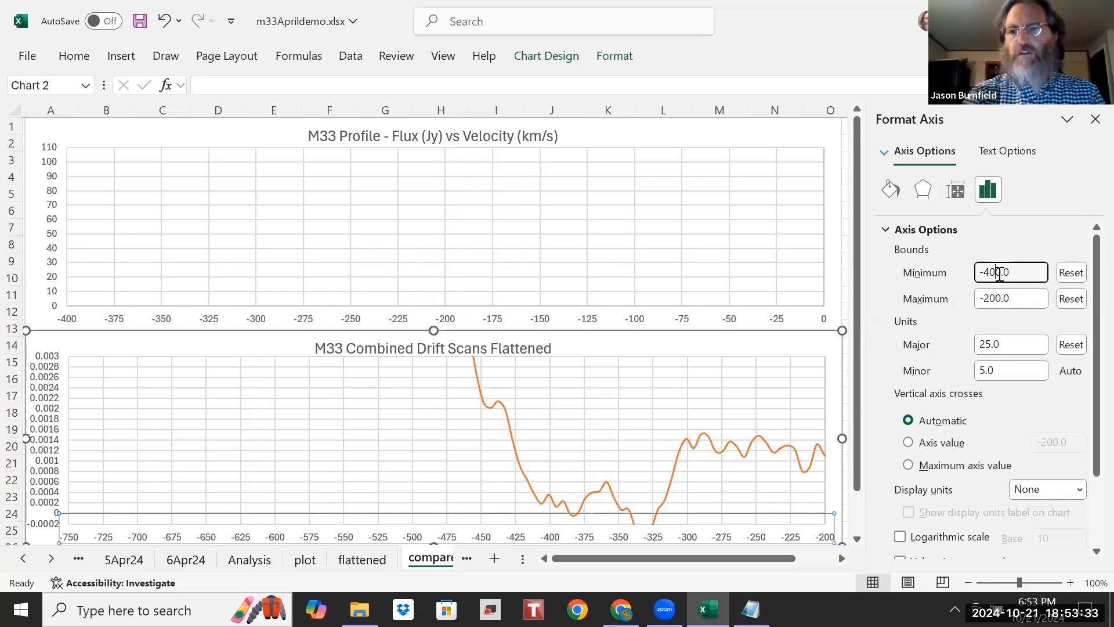
Step: Set the maximum bound of the M33 Combined Drift Scans Flattened chart's horizontal axis to 0 and close the axis formatting
click(1009, 300)
key(BackSpace)
key(BackSpace)
key(BackSpace)
key(BackSpace)
key(BackSpace)
key(BackSpace)
text(0)
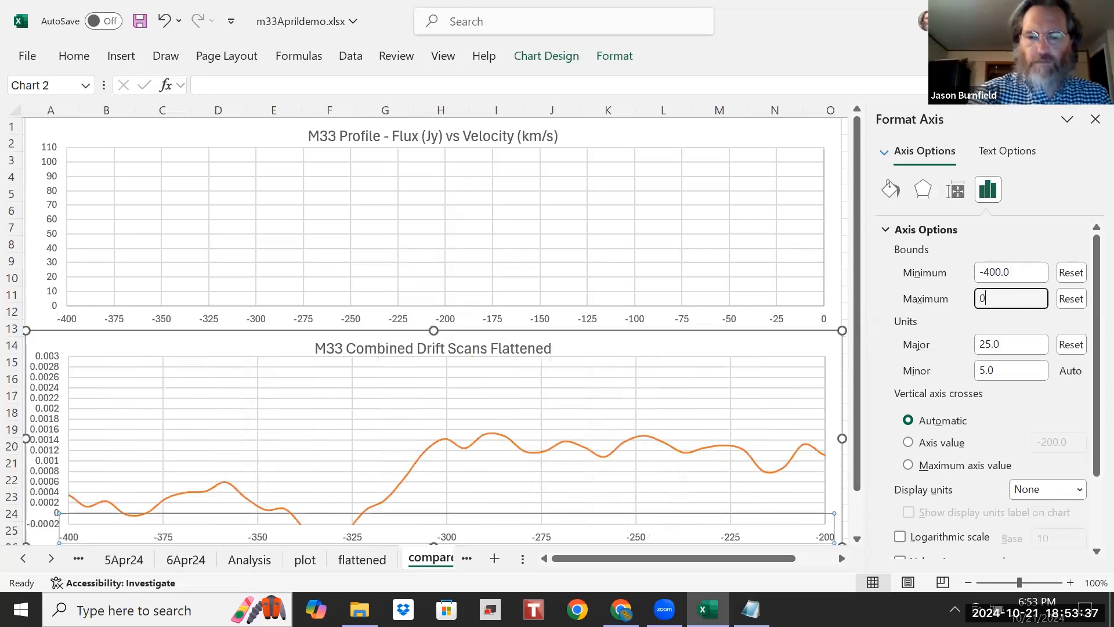
click(1036, 273)
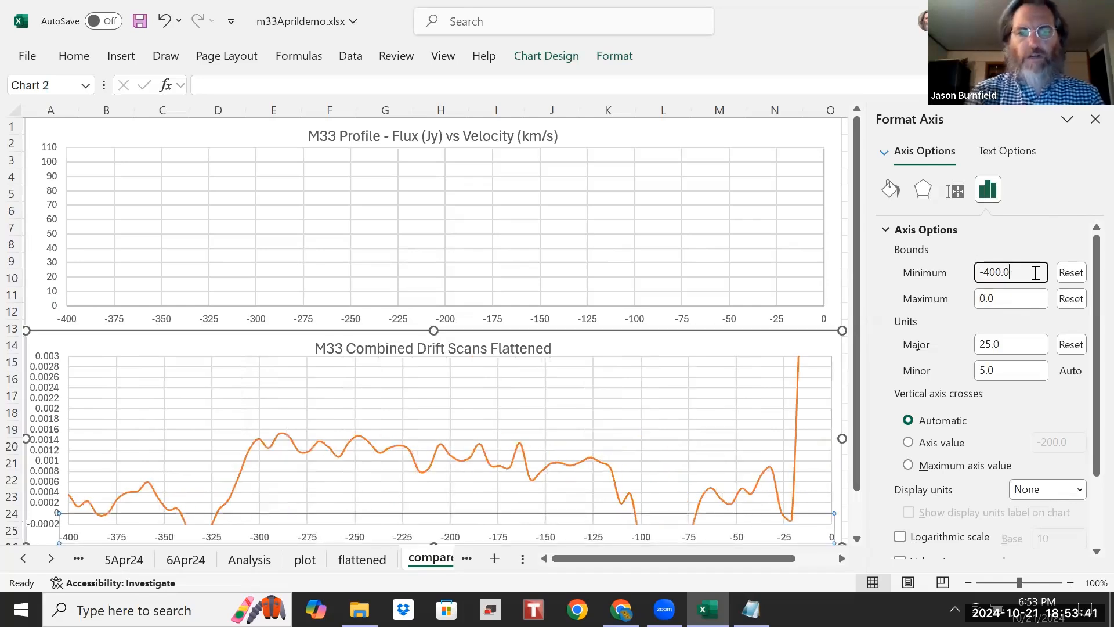
click(1092, 119)
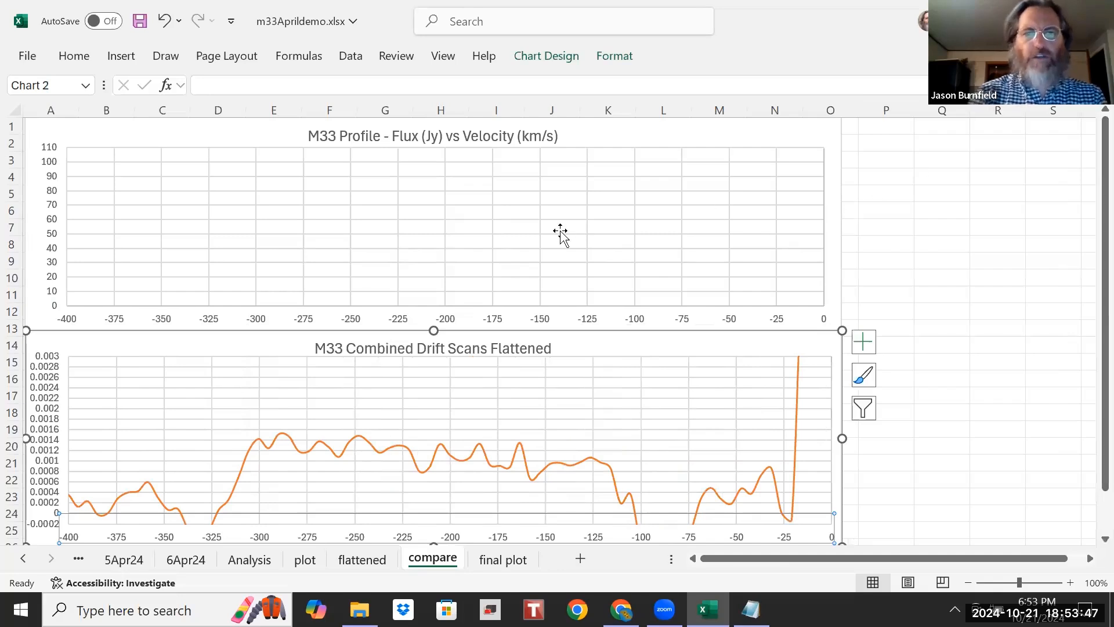
Step: Edit the M33 Profile chart's data series and rename it "M33 Profile (Jy) vs Velocity (km/s)"
click(432, 210)
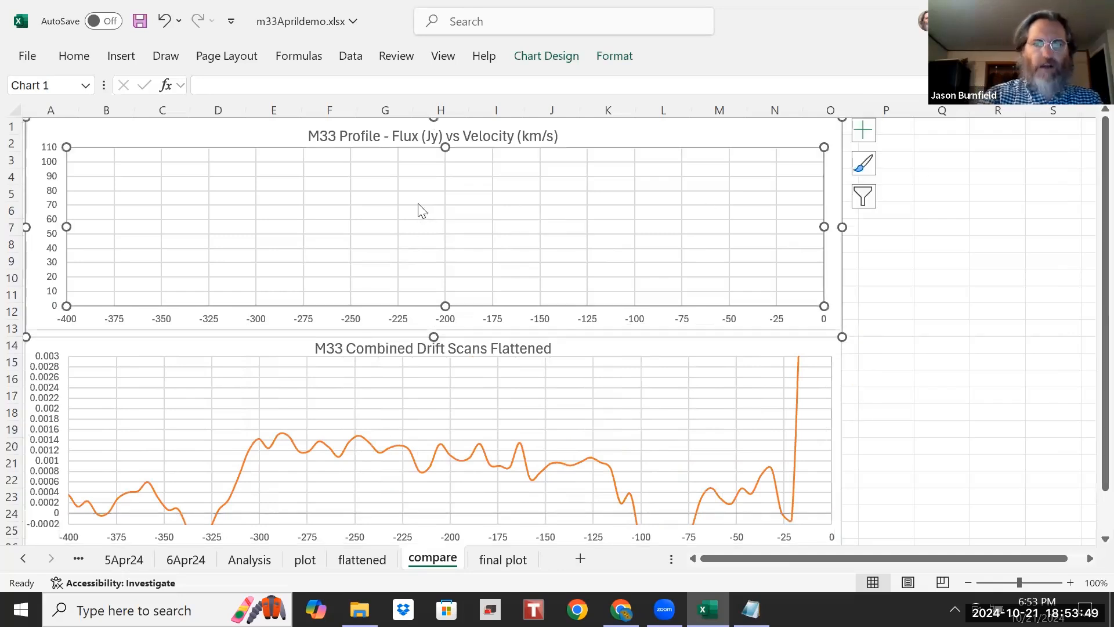
right_click(421, 210)
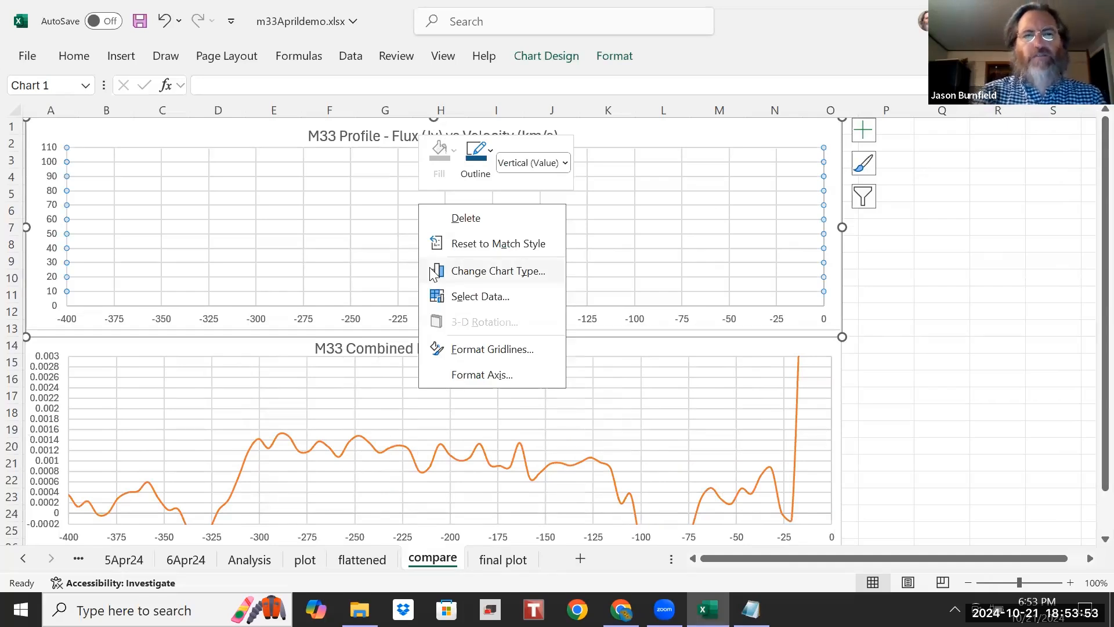
click(458, 304)
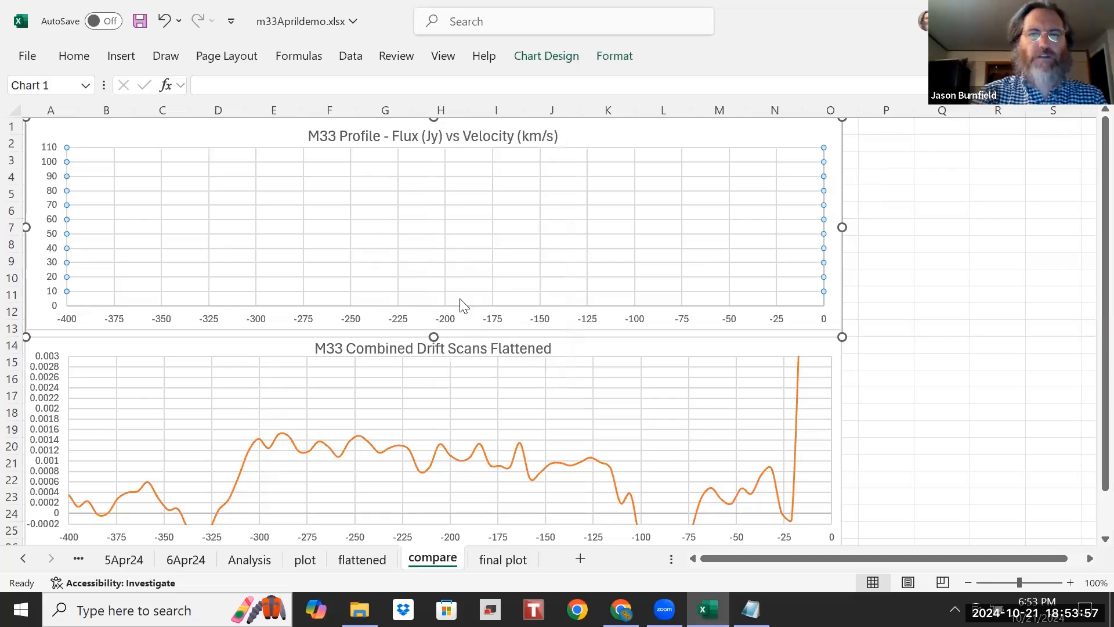
click(426, 303)
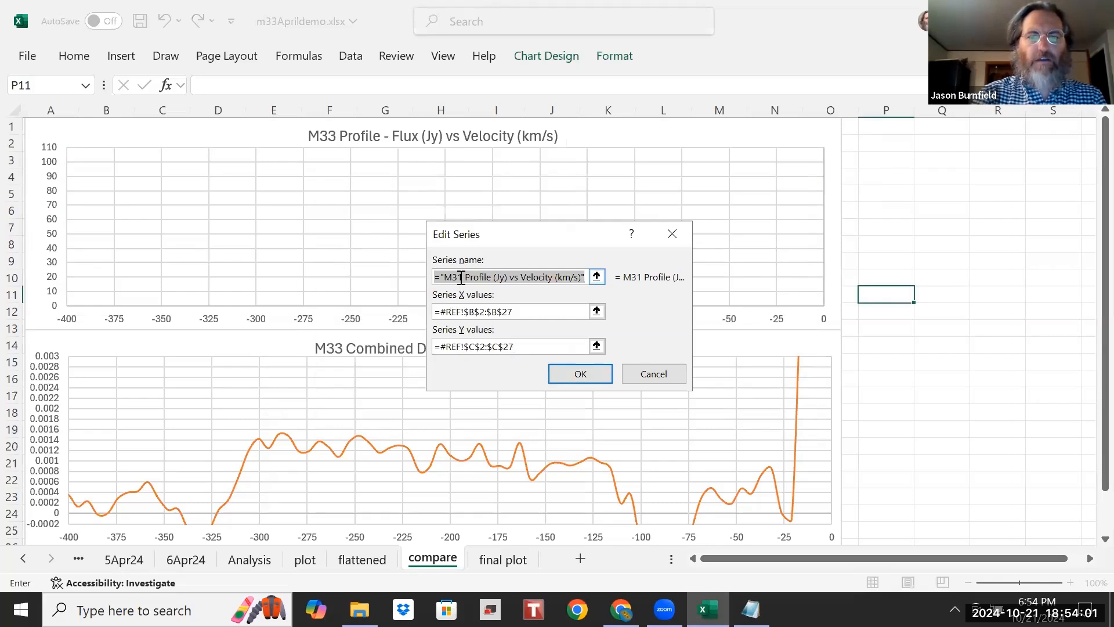
click(458, 278)
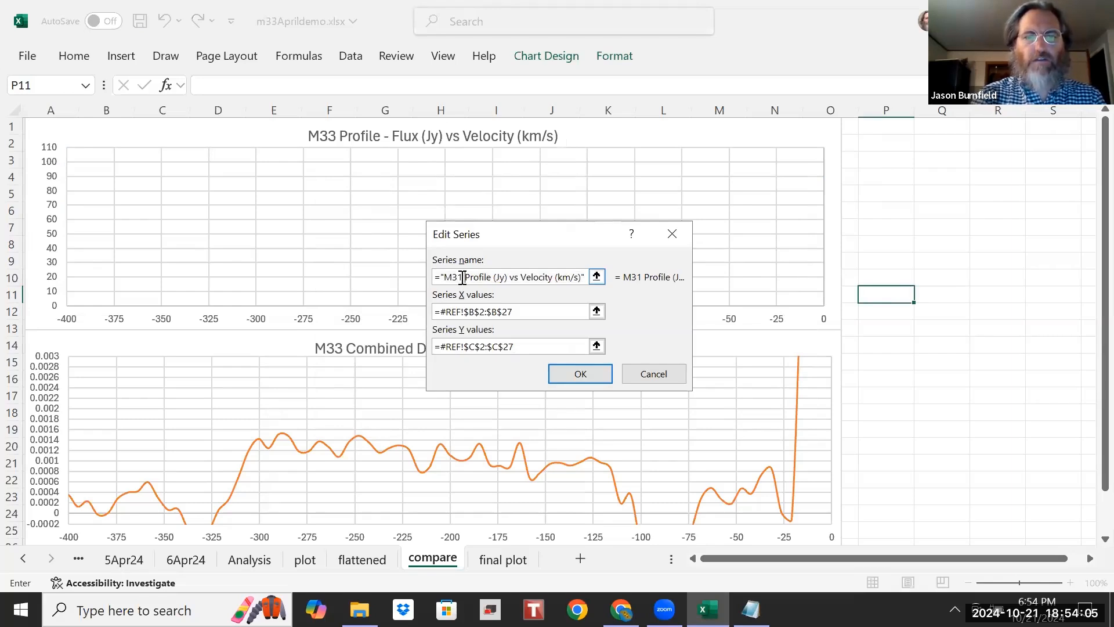
key(Delete)
text(3)
Step: Replace the series X values with the velocities in B2:B28 of the M33 Reference Profile sheet
click(478, 312)
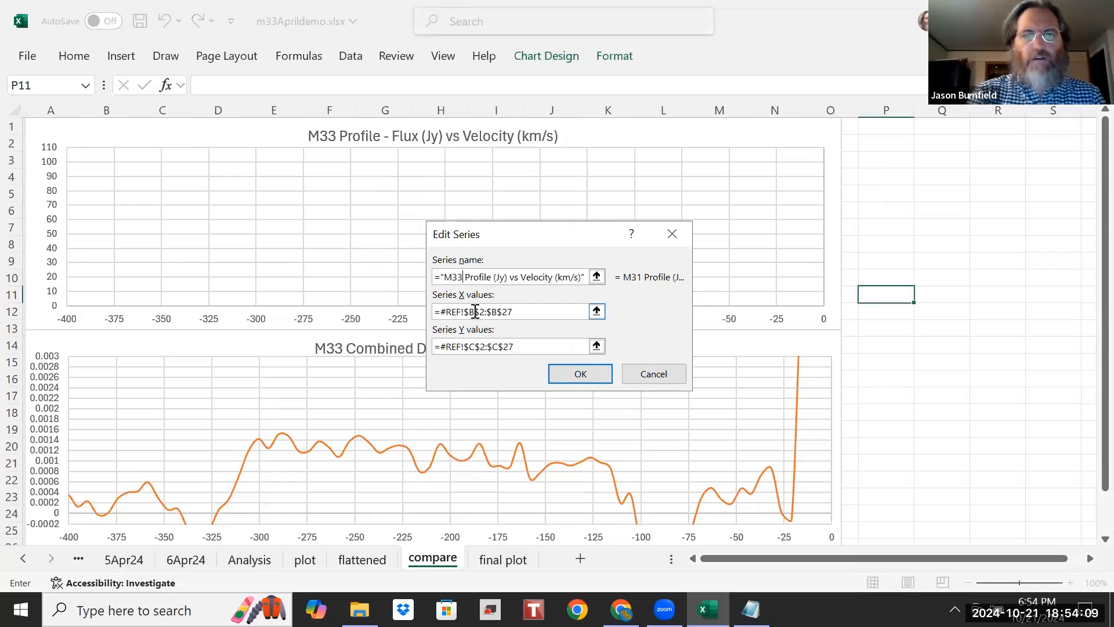
click(451, 297)
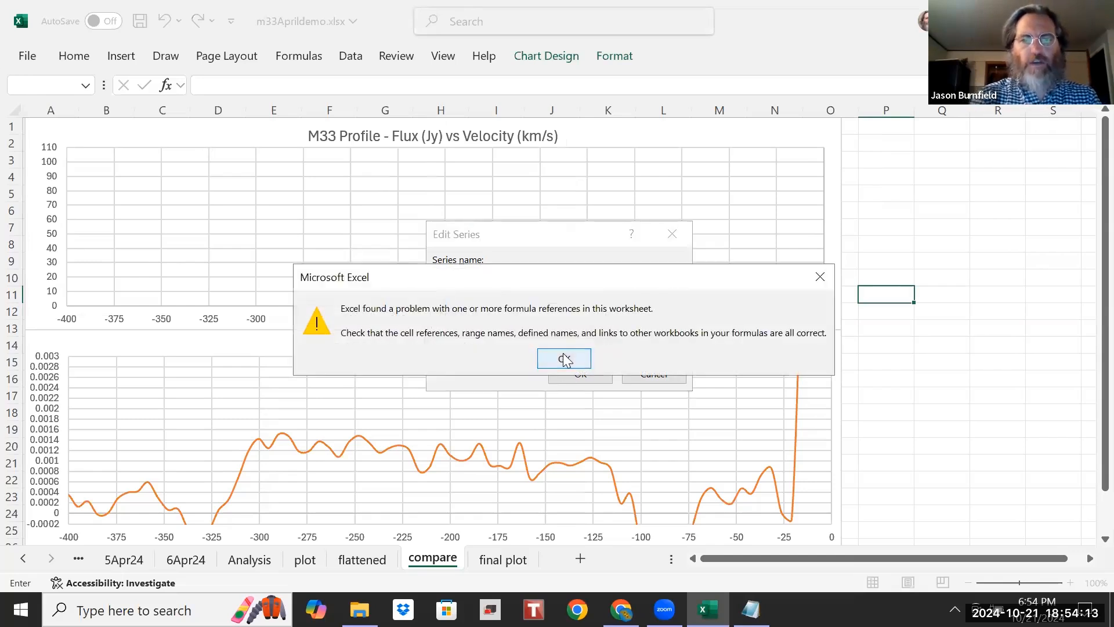
click(565, 360)
key(BackSpace)
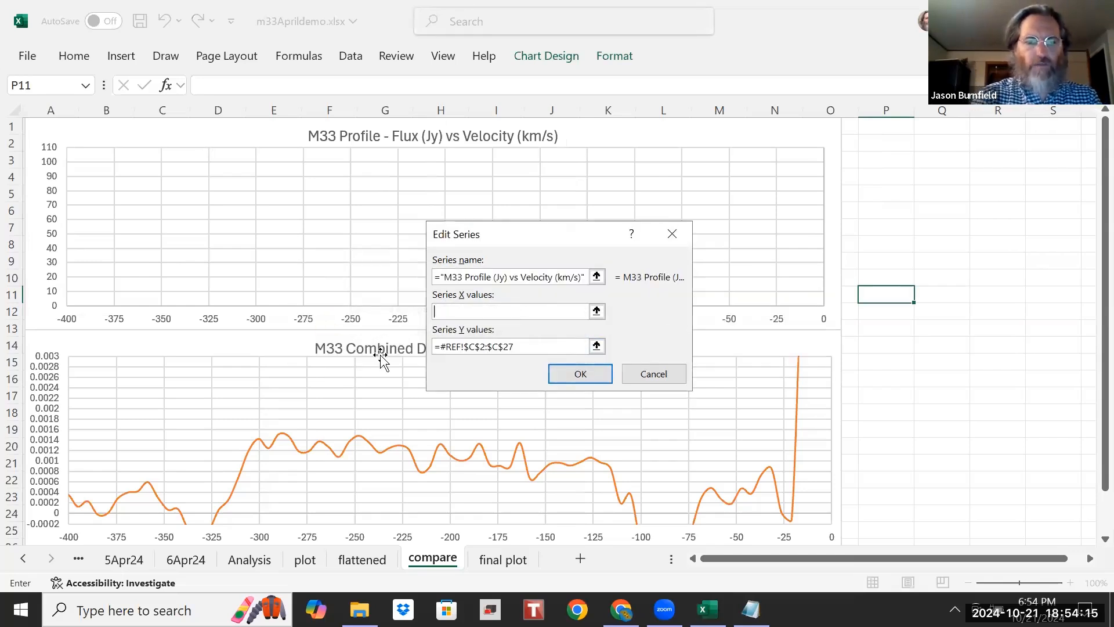
click(23, 560)
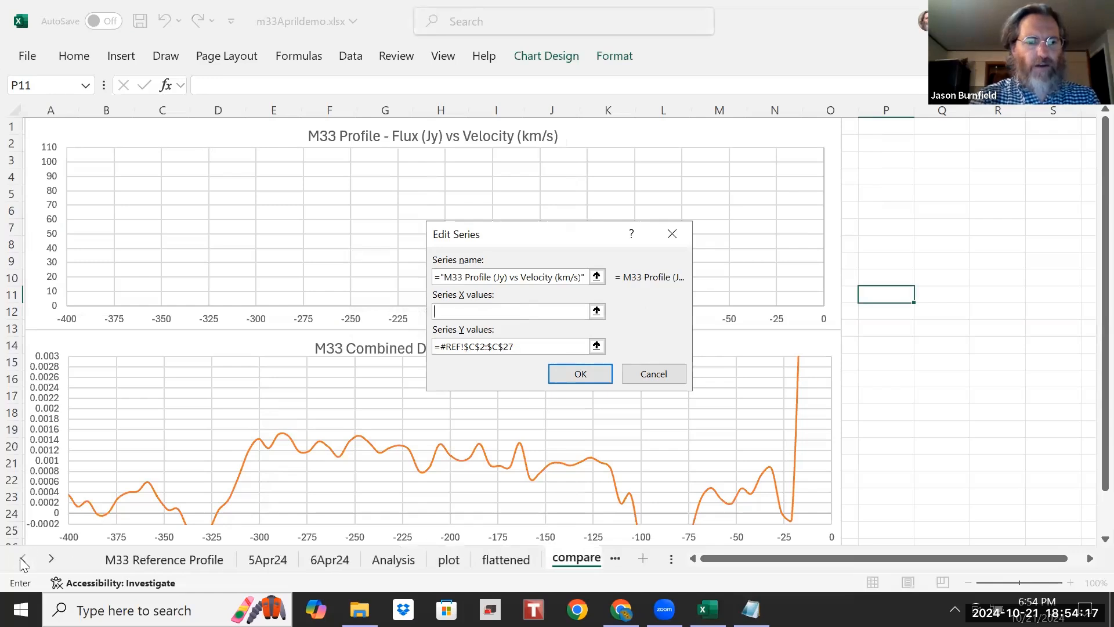
click(117, 561)
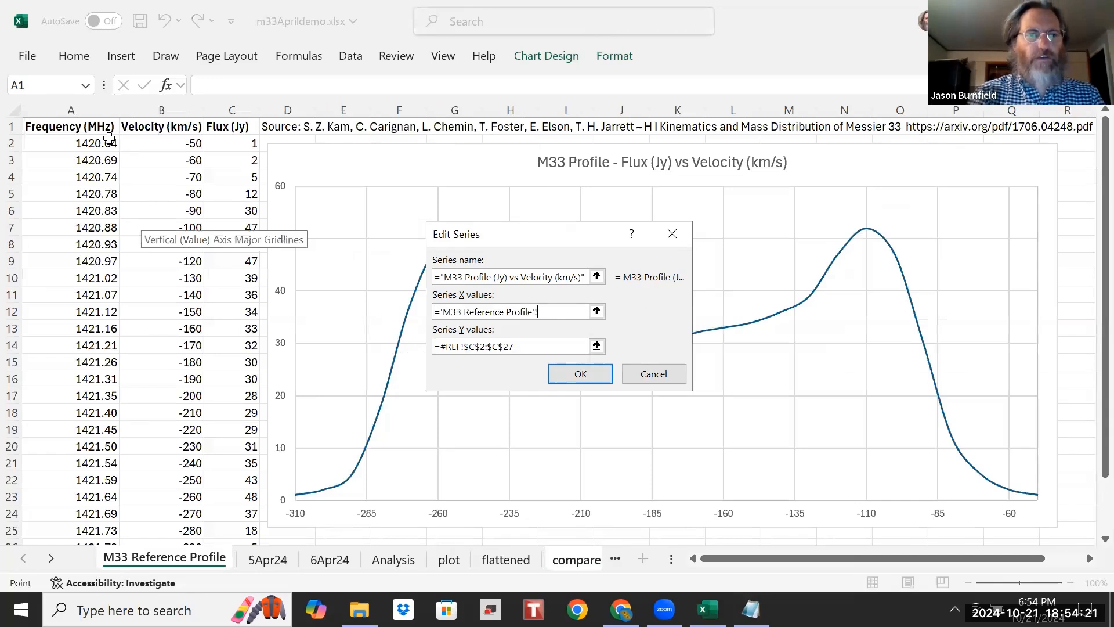
click(183, 142)
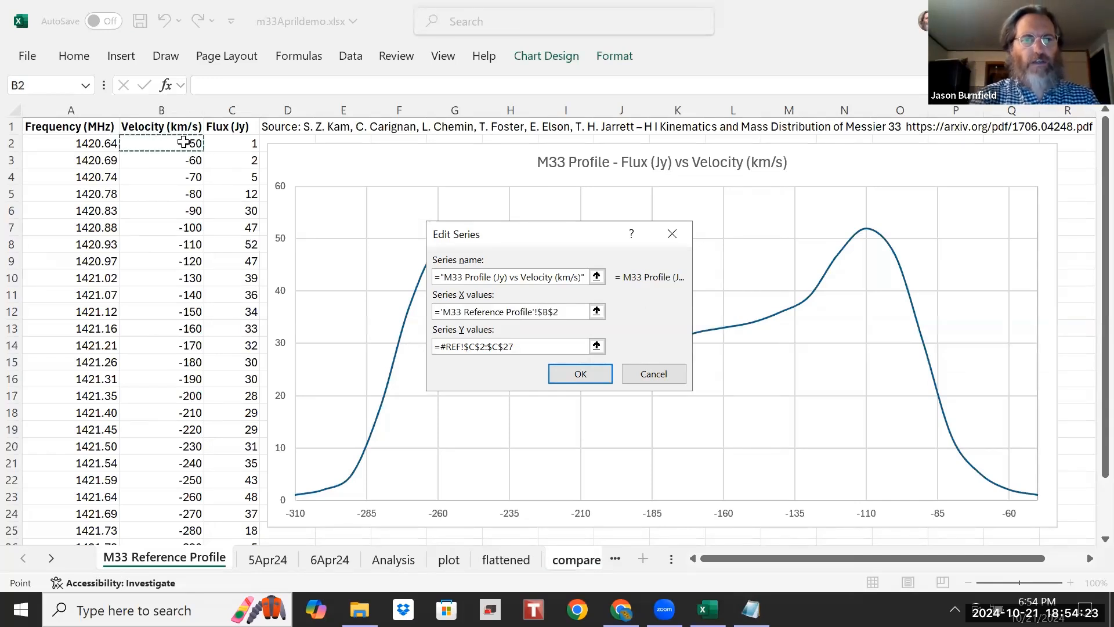
key(F8)
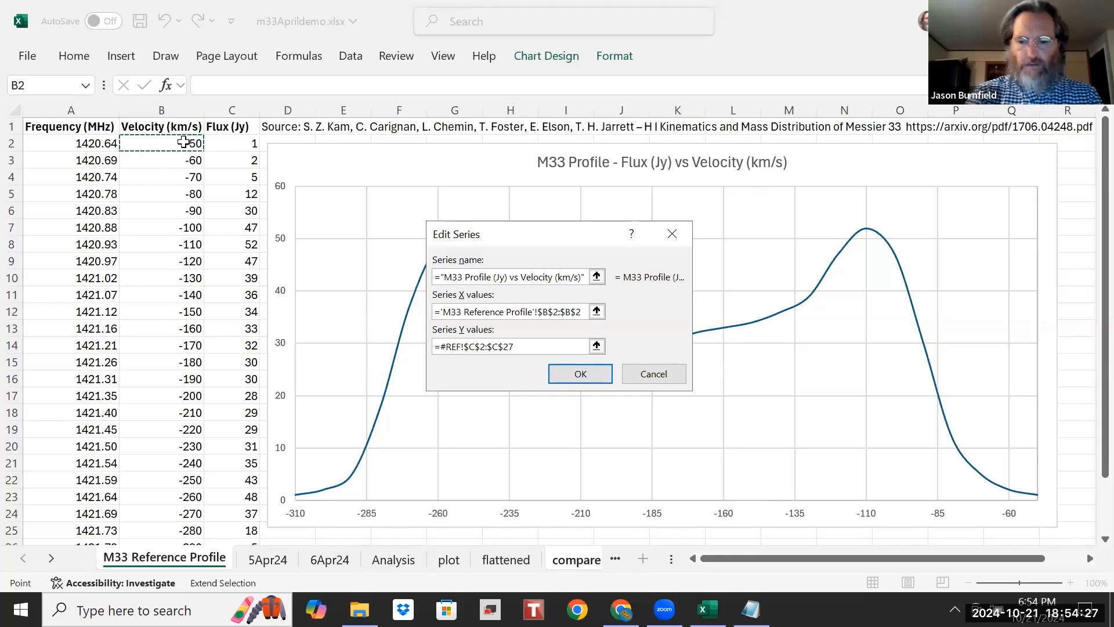
key(ctrl+Down)
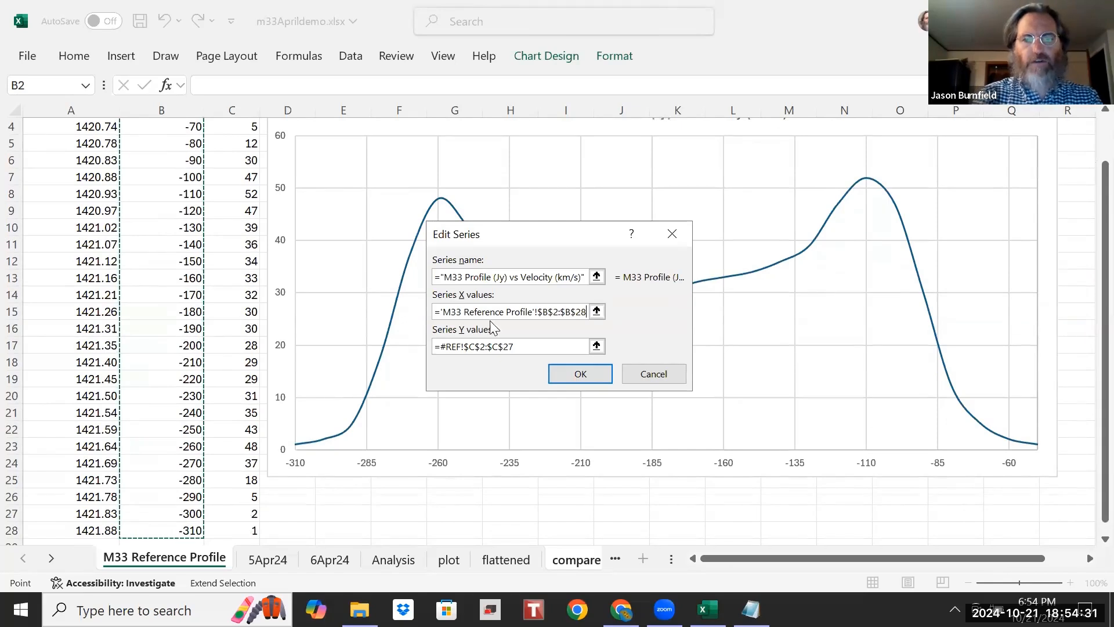
Step: Replace the series Y values with the fluxes in C2:C28 of the M33 Reference Profile sheet and apply the data source
click(514, 345)
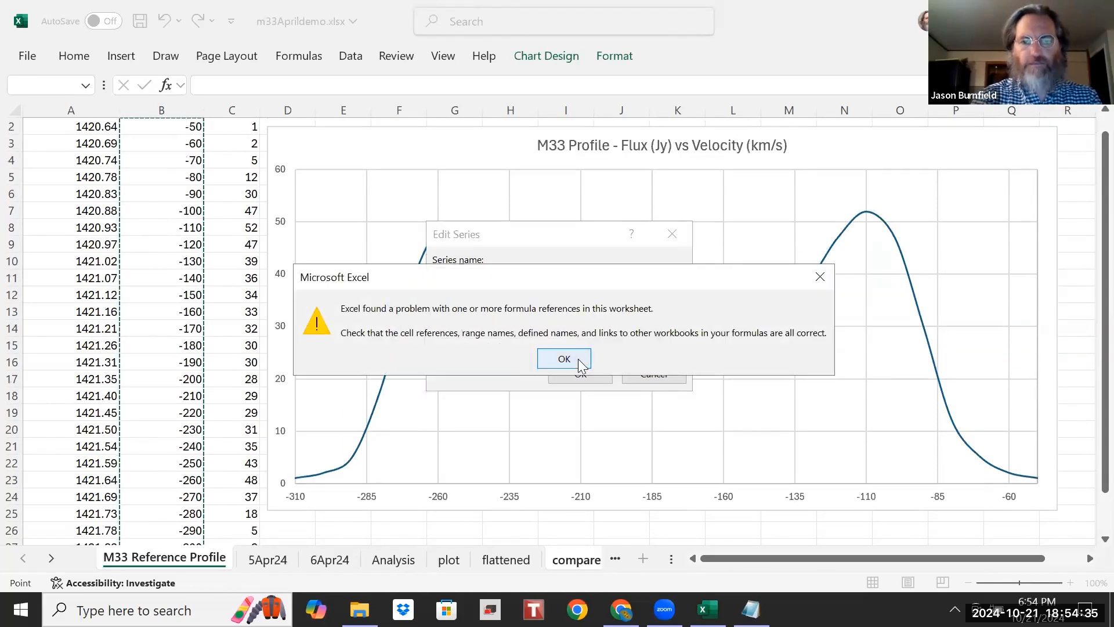
click(565, 359)
key(BackSpace)
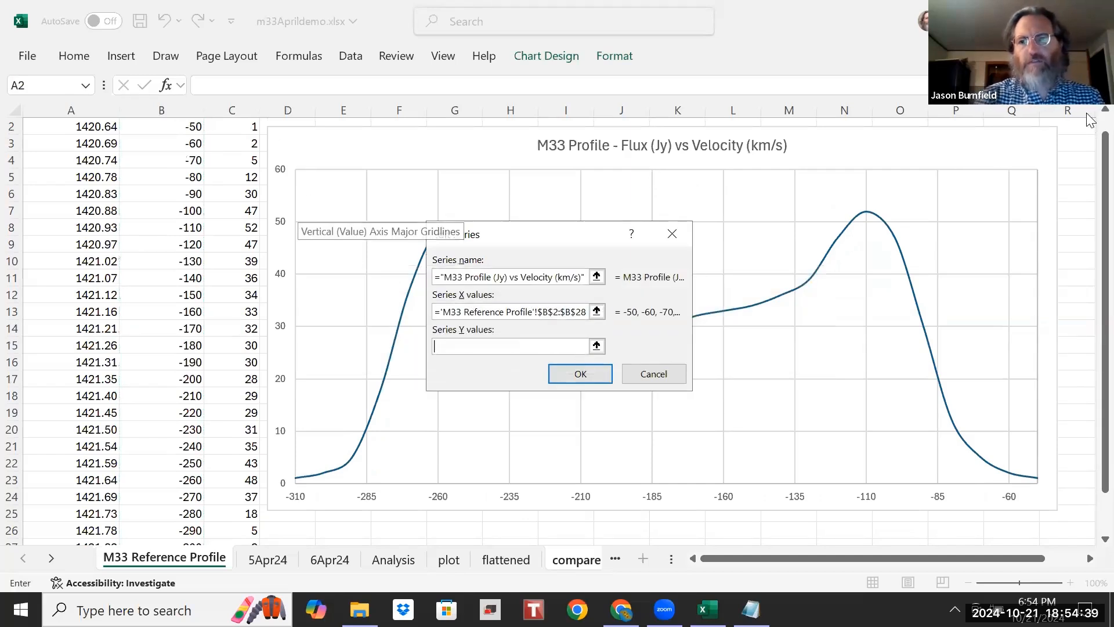
scroll(1090, 116, up, 1)
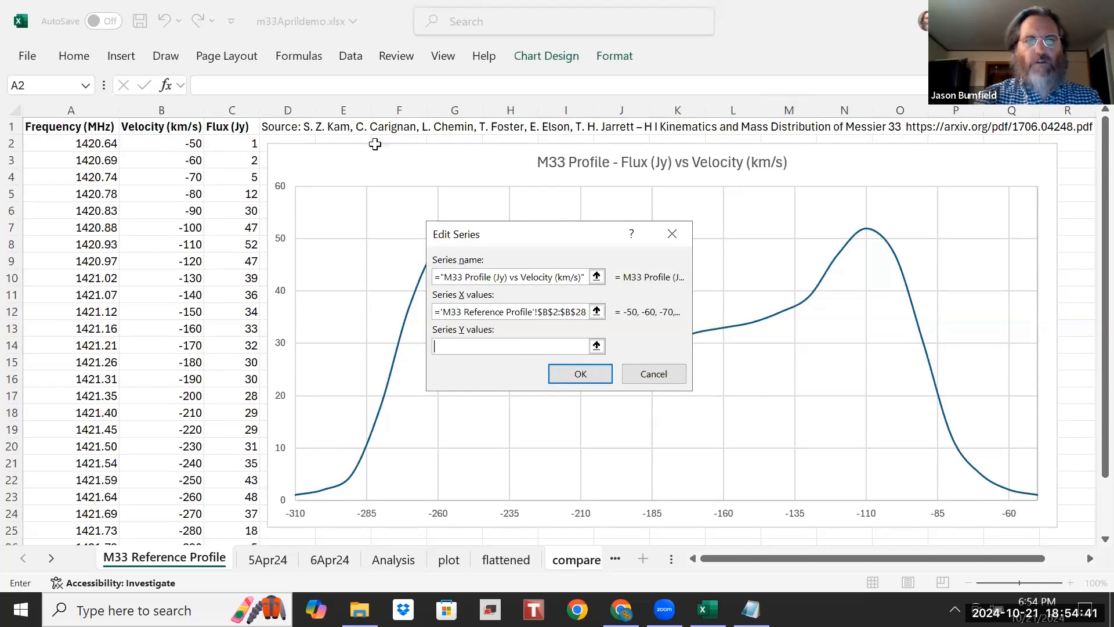
click(246, 144)
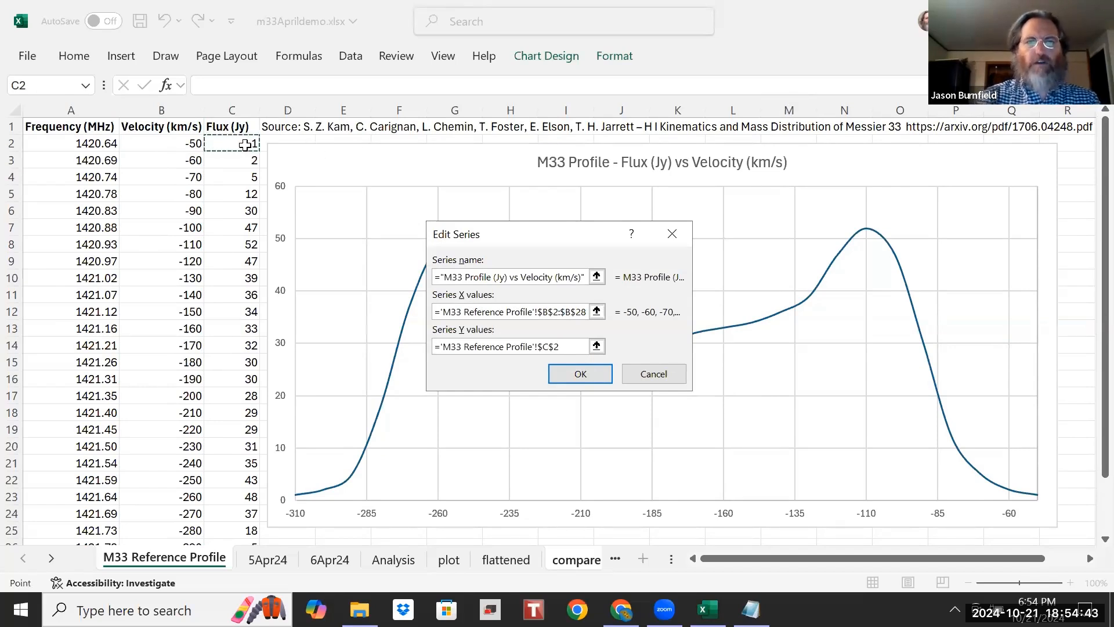
key(F8)
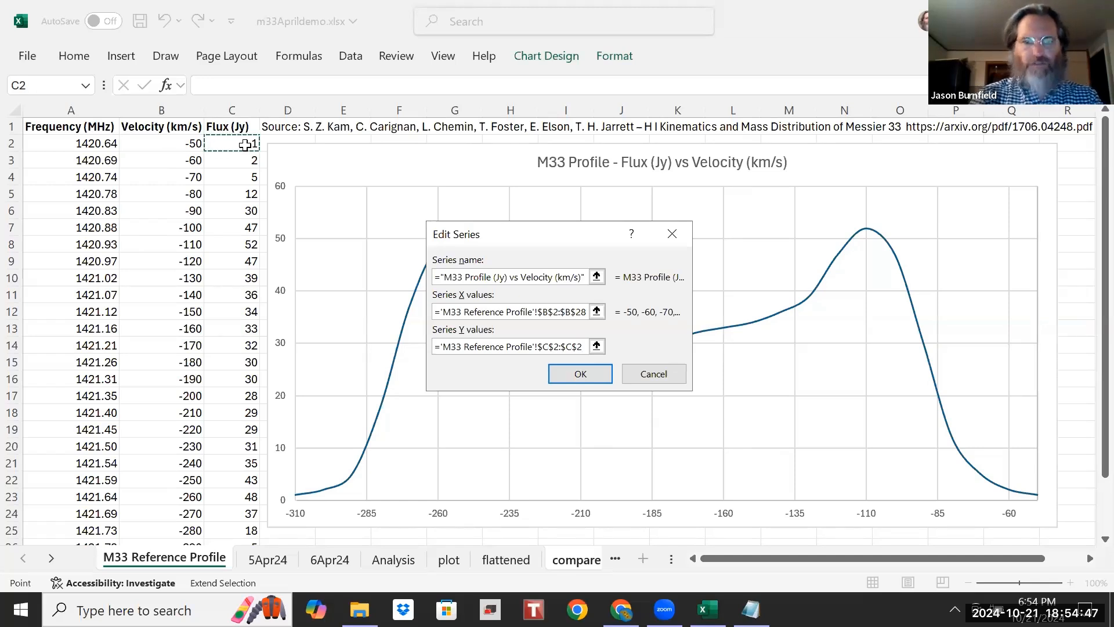
key(ctrl+Down)
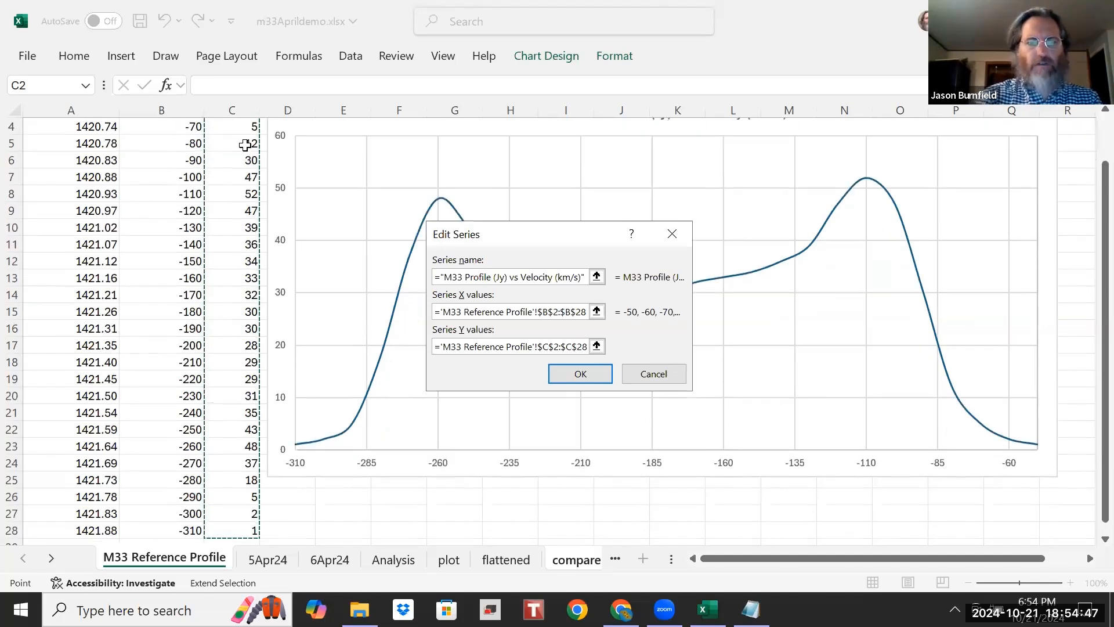
click(581, 375)
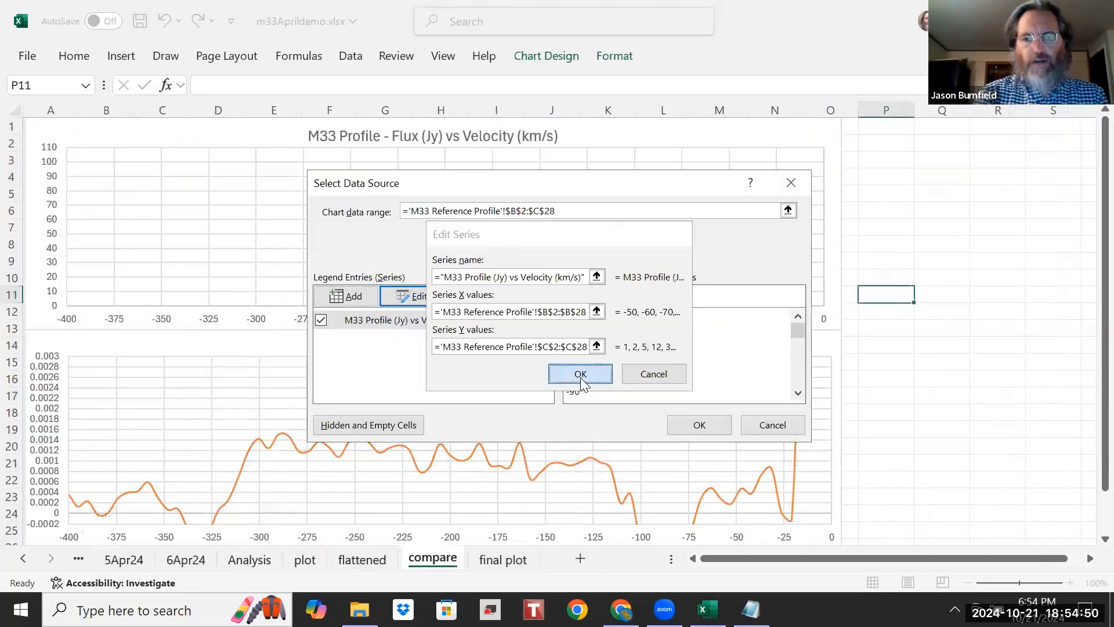
click(699, 426)
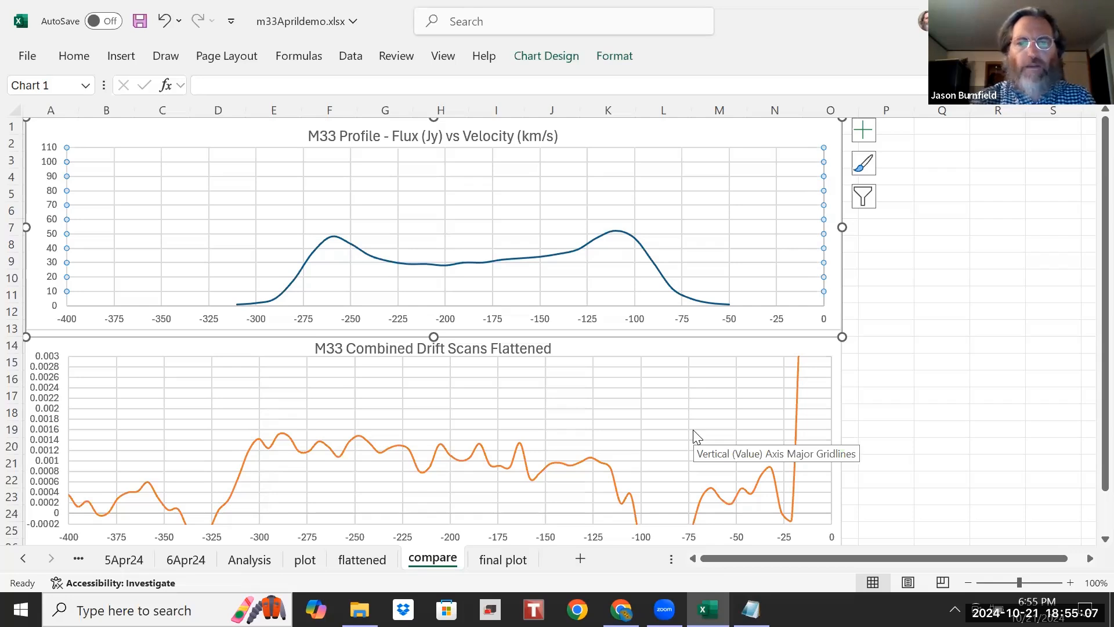
Step: Set the maximum bound of the M33 Combined Drift Scans Flattened chart's vertical axis to 0.0016
click(51, 432)
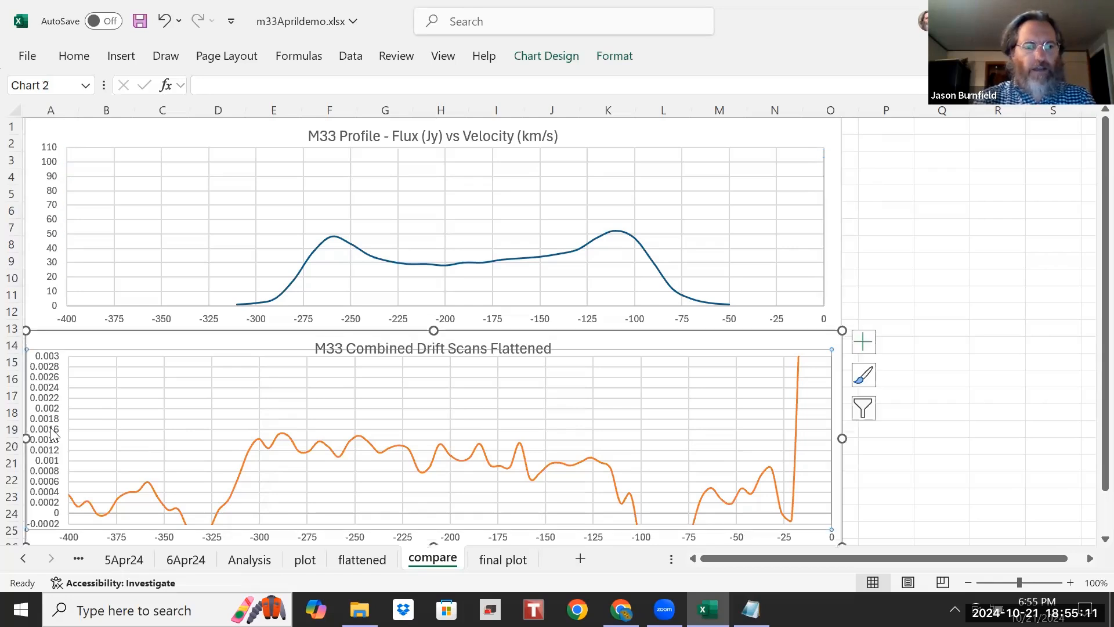
right_click(52, 432)
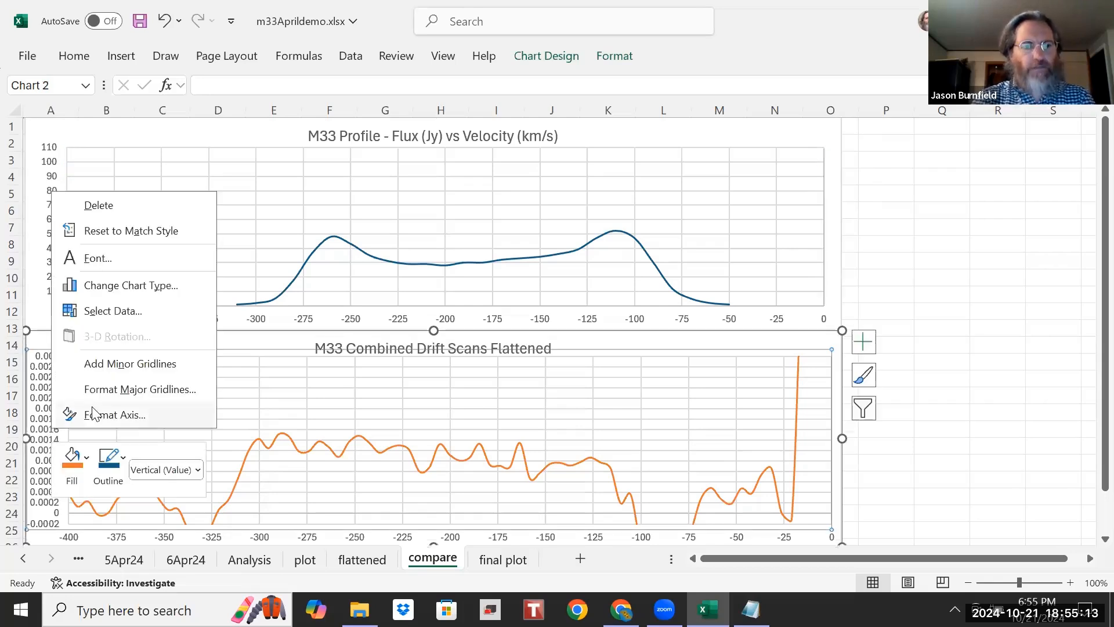
click(93, 413)
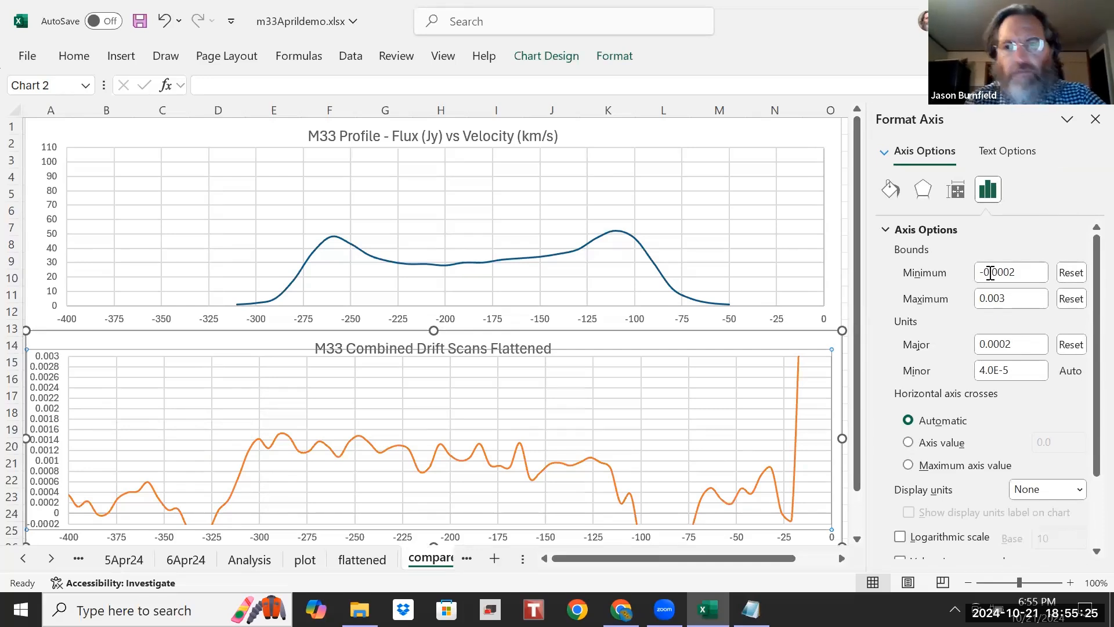
click(1025, 278)
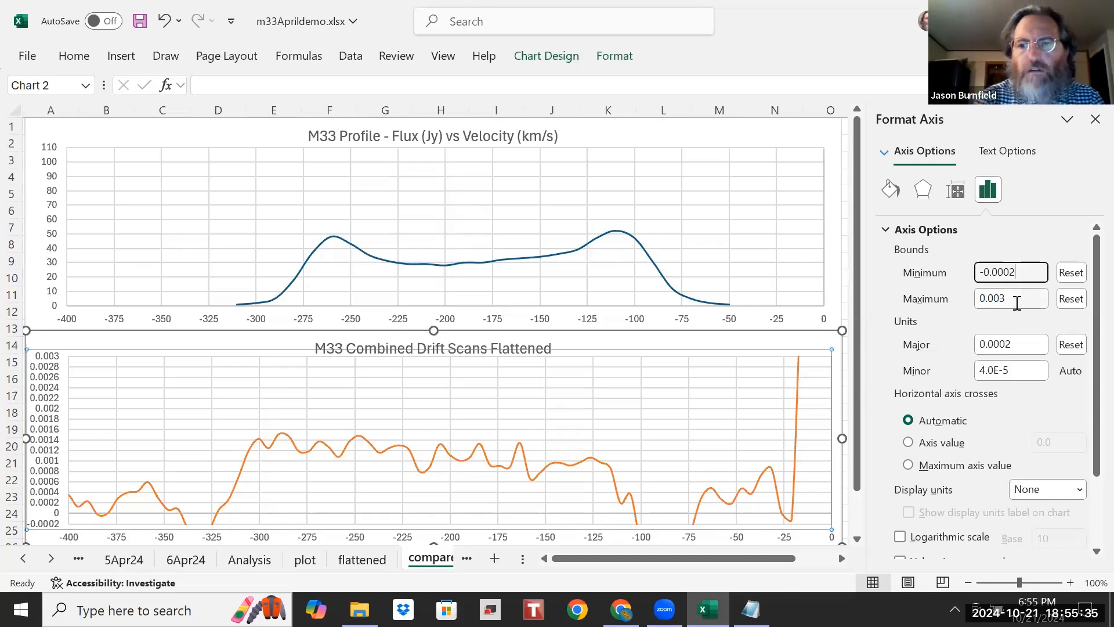
click(1017, 301)
key(BackSpace)
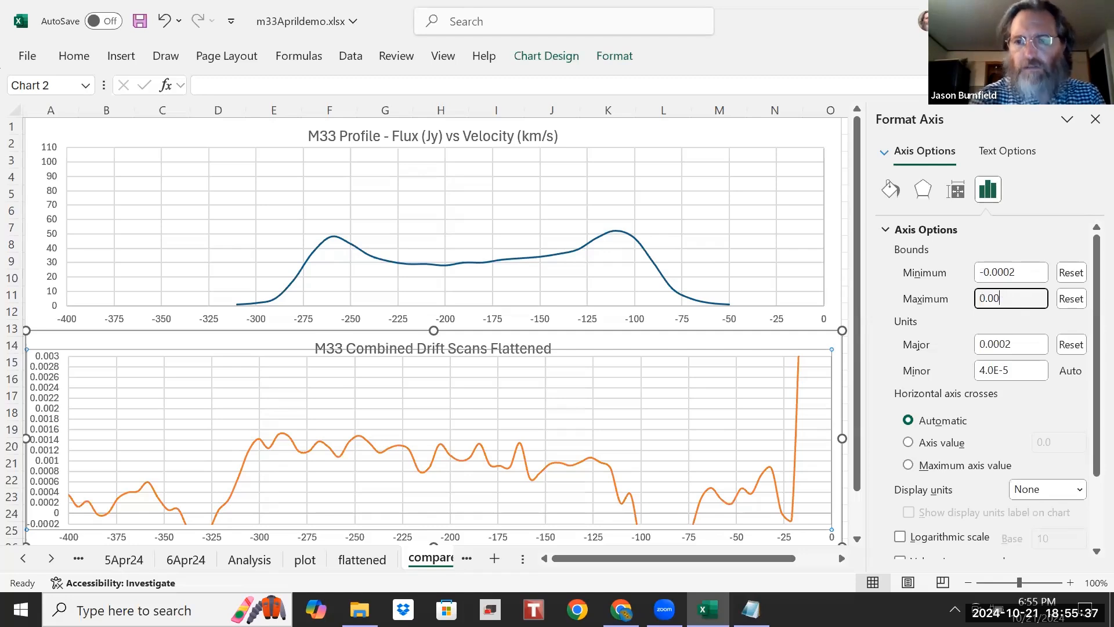
text(16)
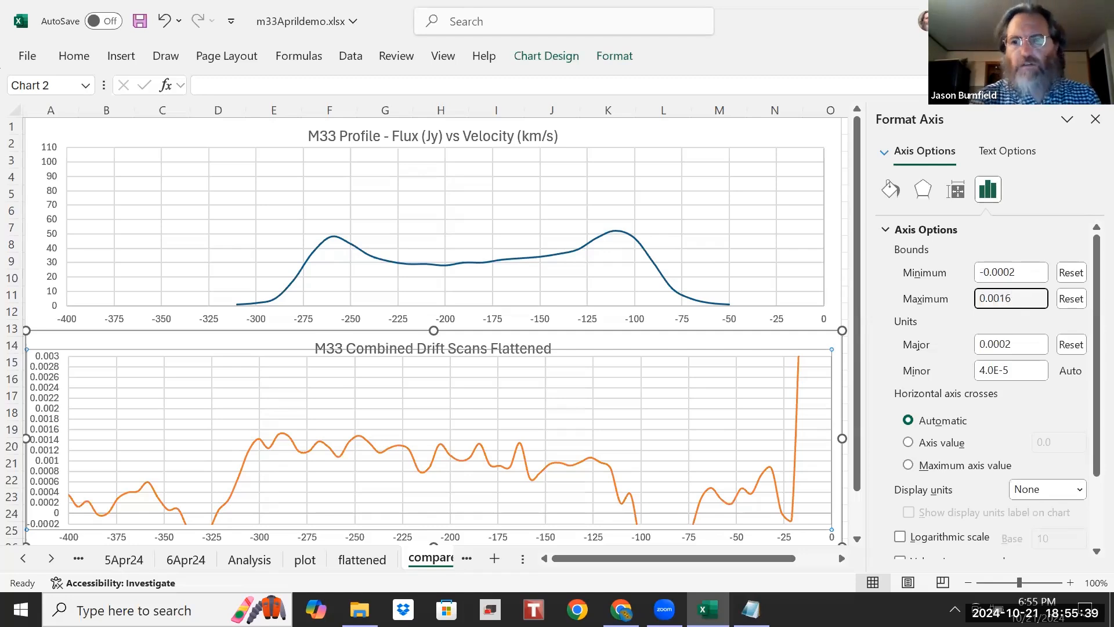
click(1030, 274)
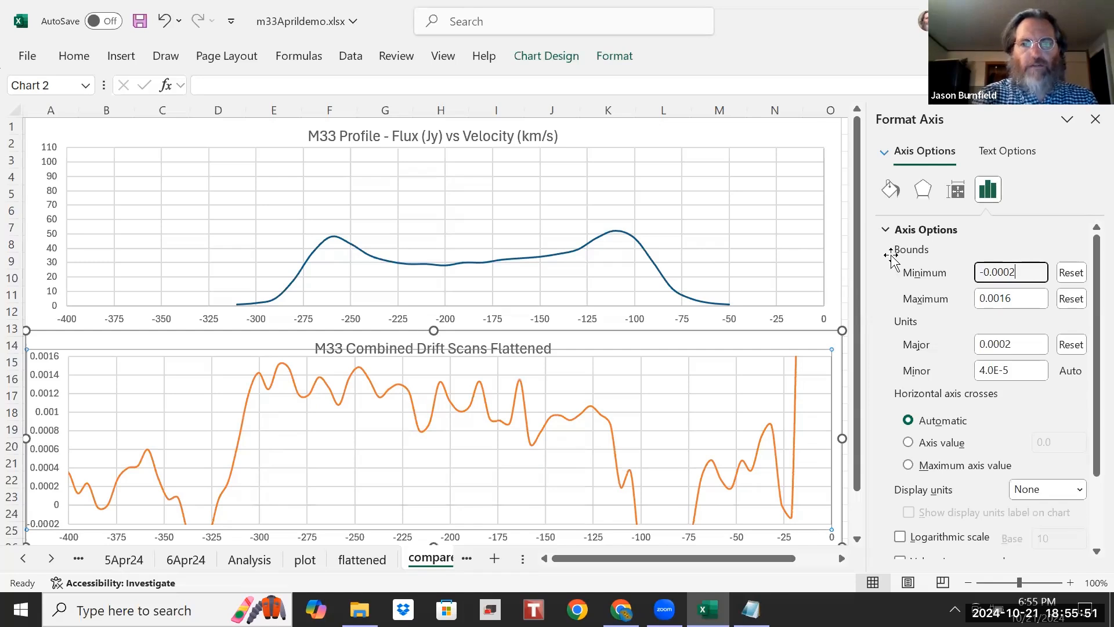
Step: Set the maximum bound of the M33 Profile chart's vertical axis to 60 and finish the axis formatting
click(56, 225)
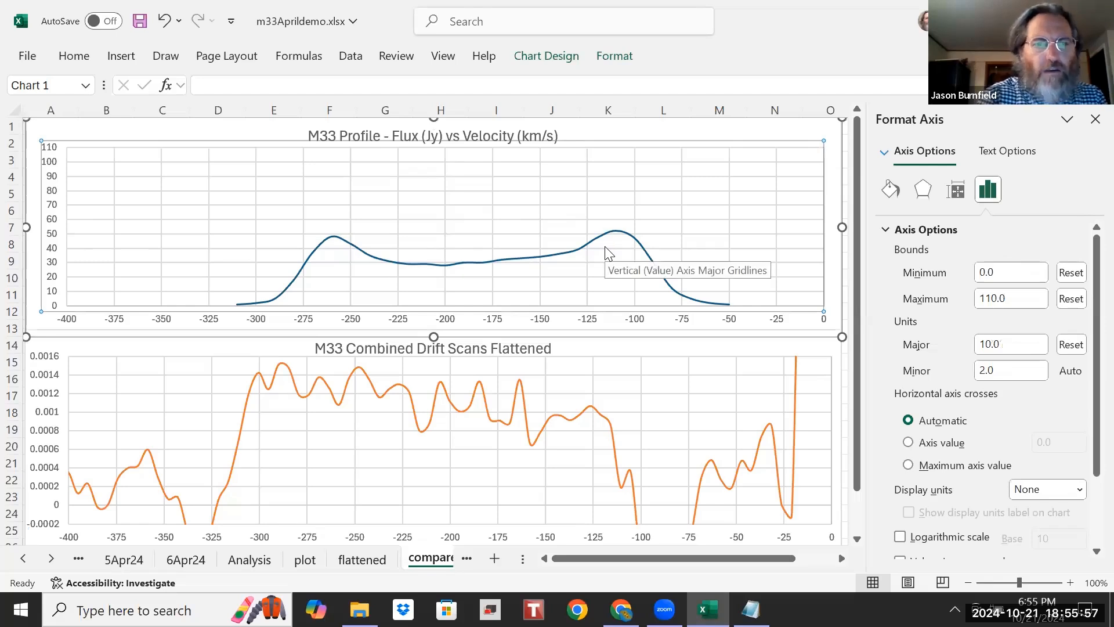
click(1013, 295)
key(BackSpace)
key(BackSpace)
key(BackSpace)
key(BackSpace)
key(BackSpace)
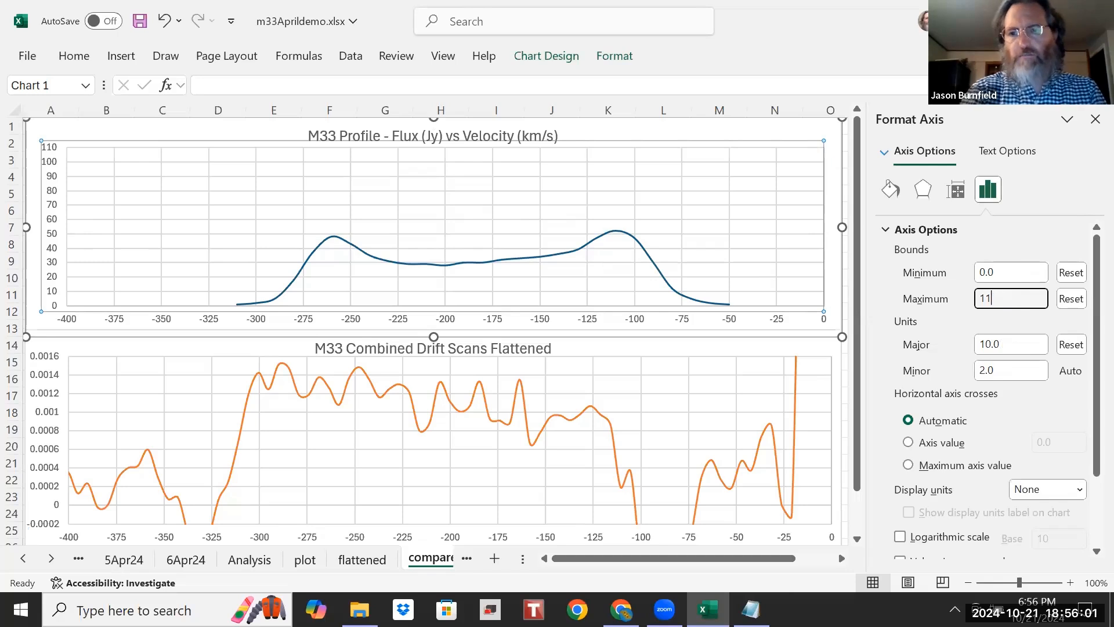
text(60)
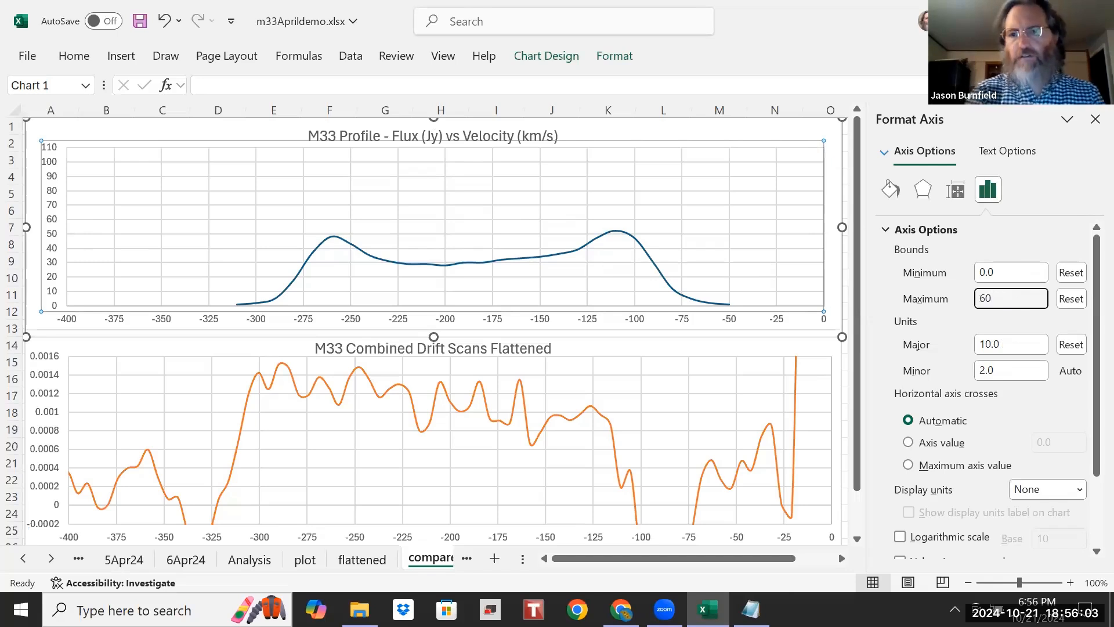
click(1021, 277)
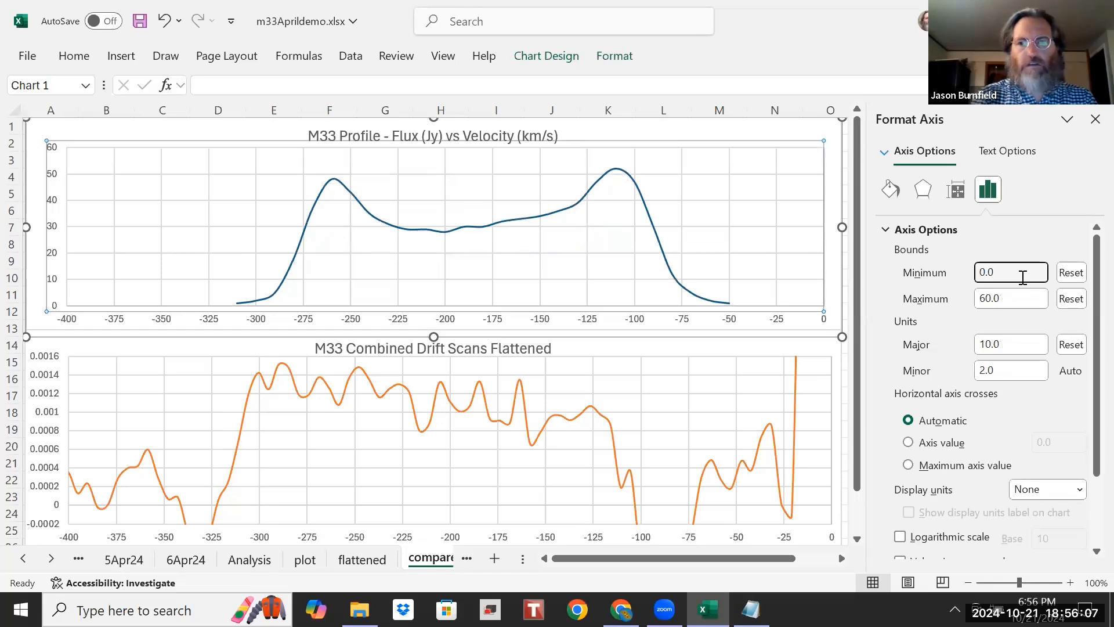
click(1094, 119)
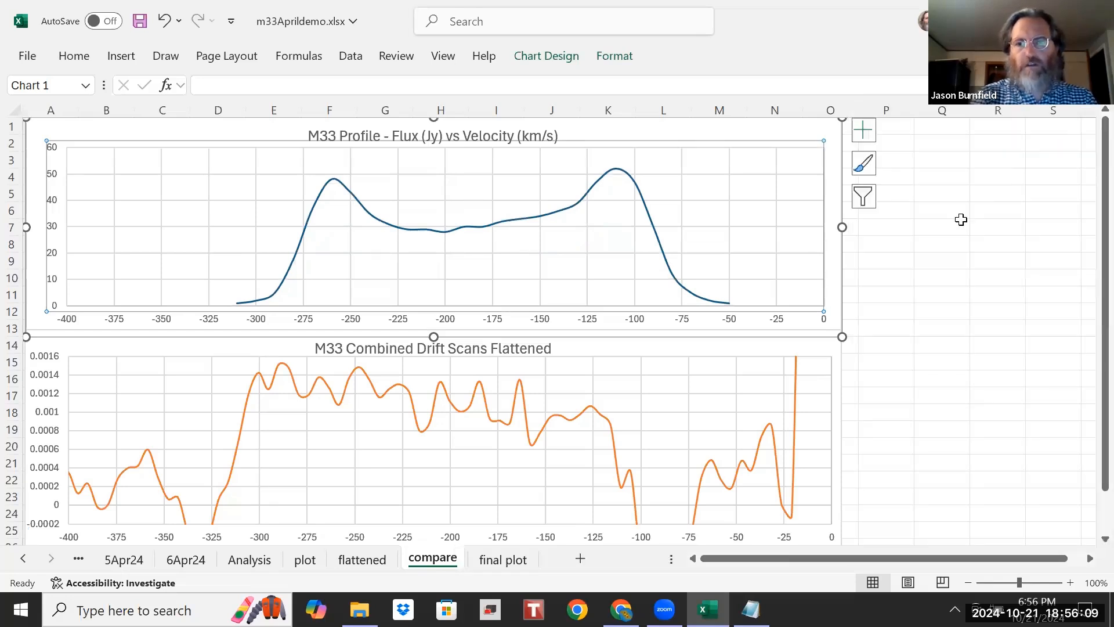
click(960, 222)
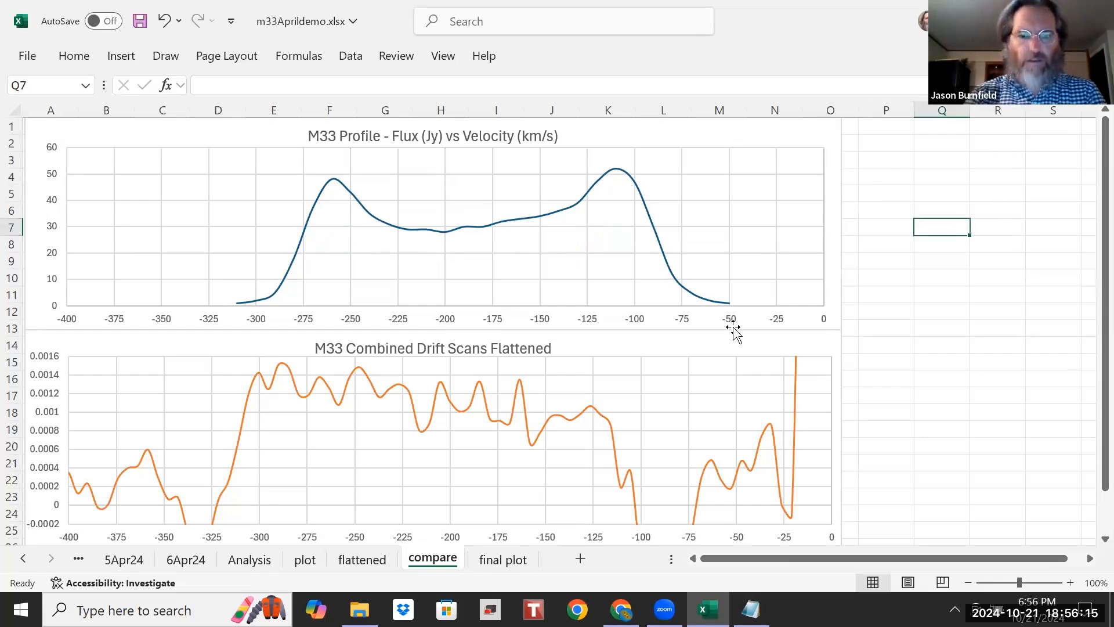
Step: Set the horizontal axis bounds of the final plot sheet's chart to a minimum of -400 and a maximum of 0
key(ctrl+Page_Down)
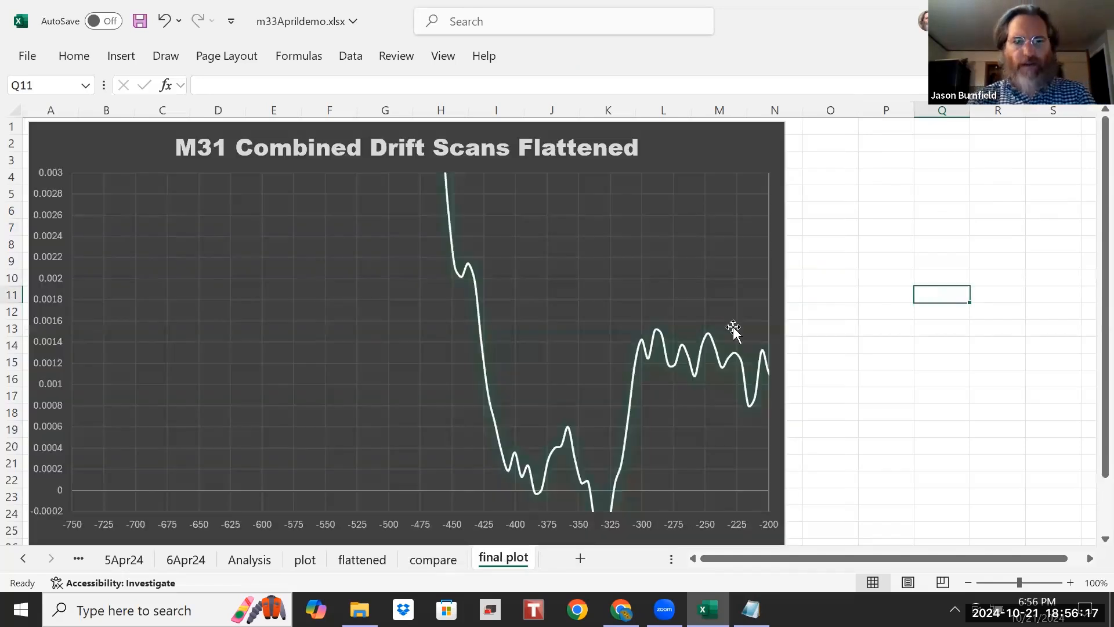
click(306, 505)
right_click(333, 524)
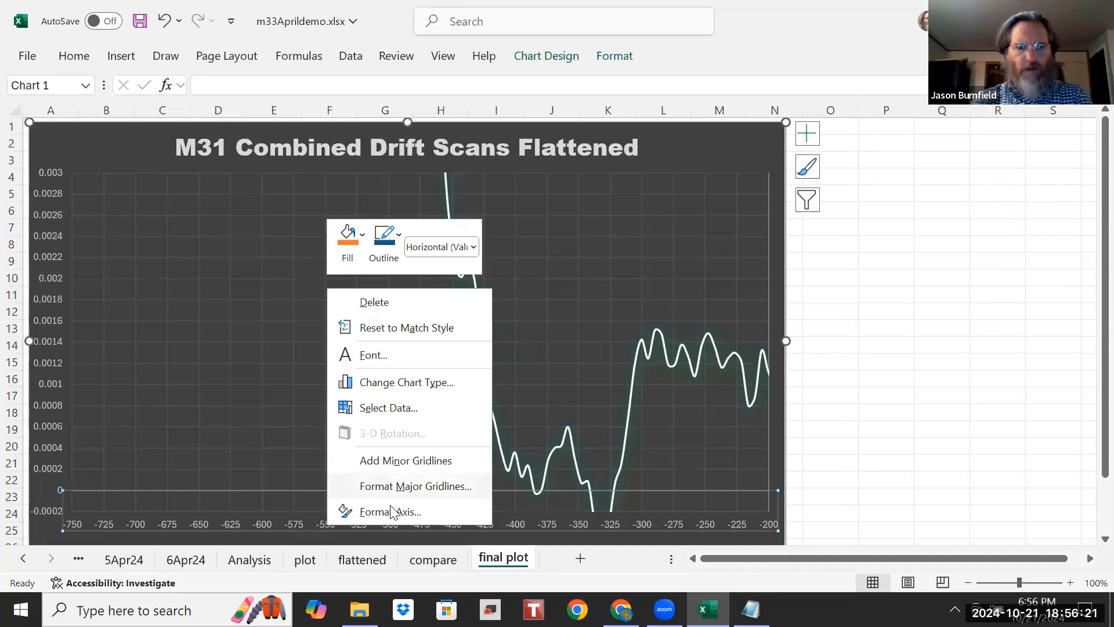
click(390, 512)
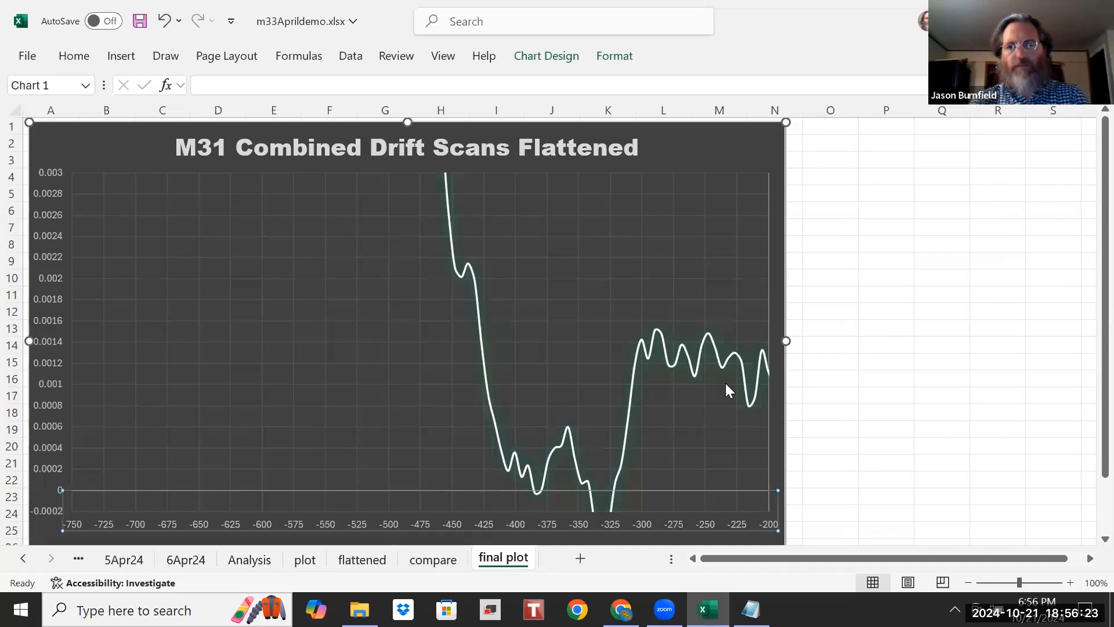
drag(1009, 272, 979, 272)
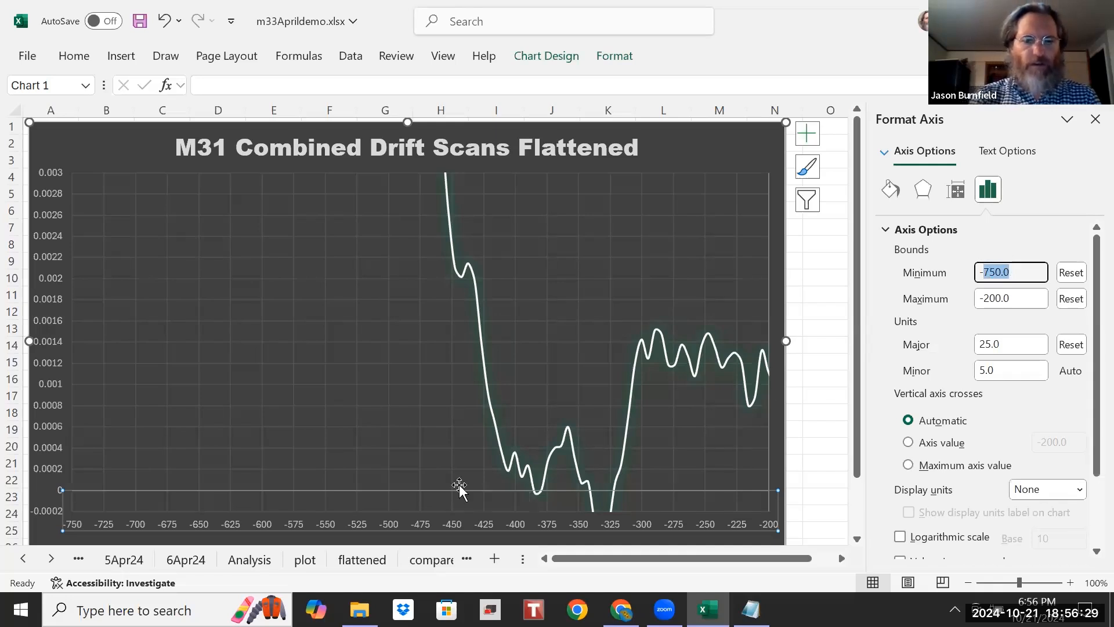
key(ctrl+Page_Up)
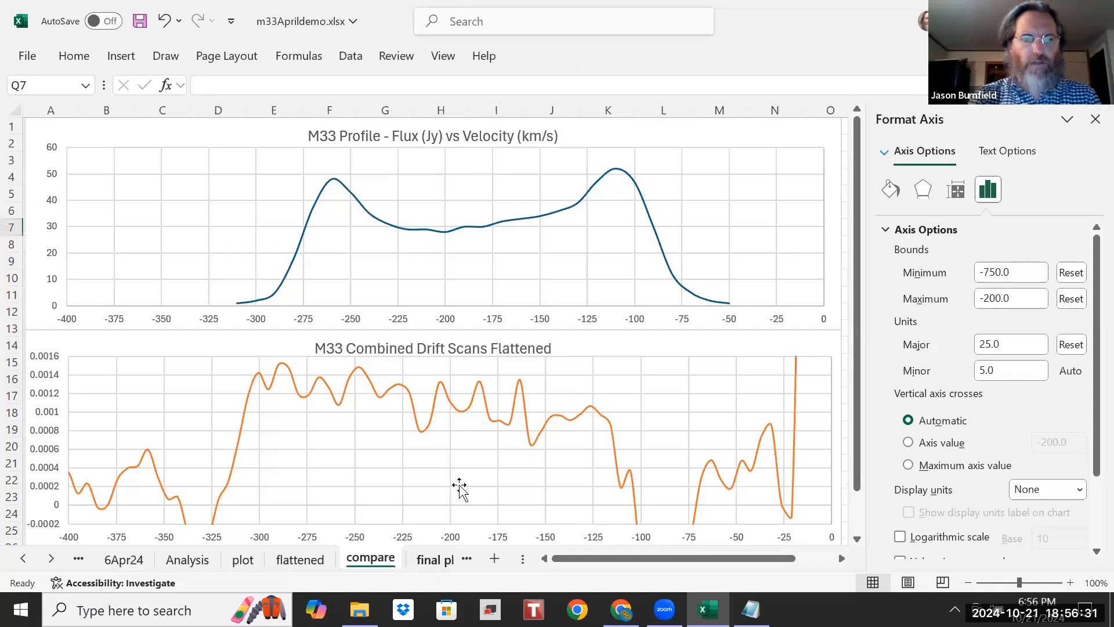
key(ctrl+Page_Down)
click(475, 510)
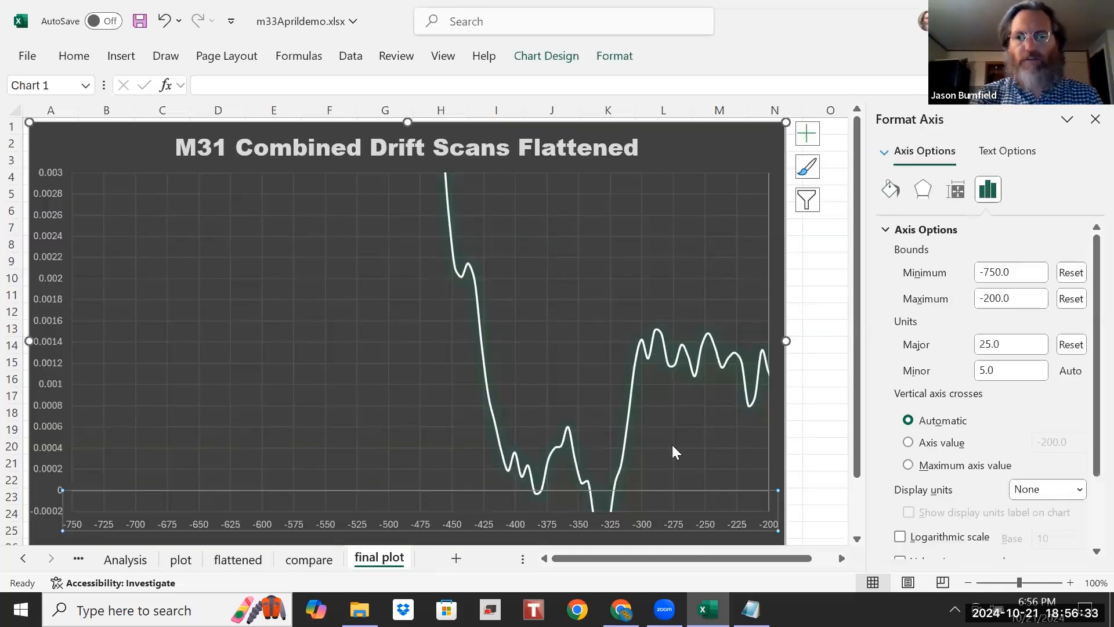
double_click(991, 274)
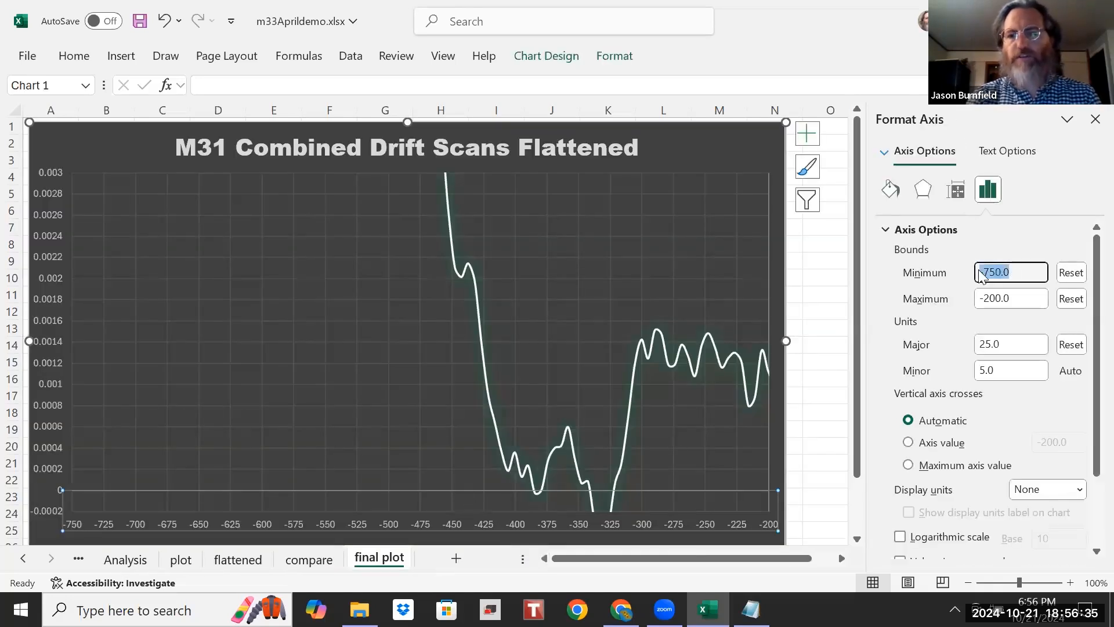
text(400)
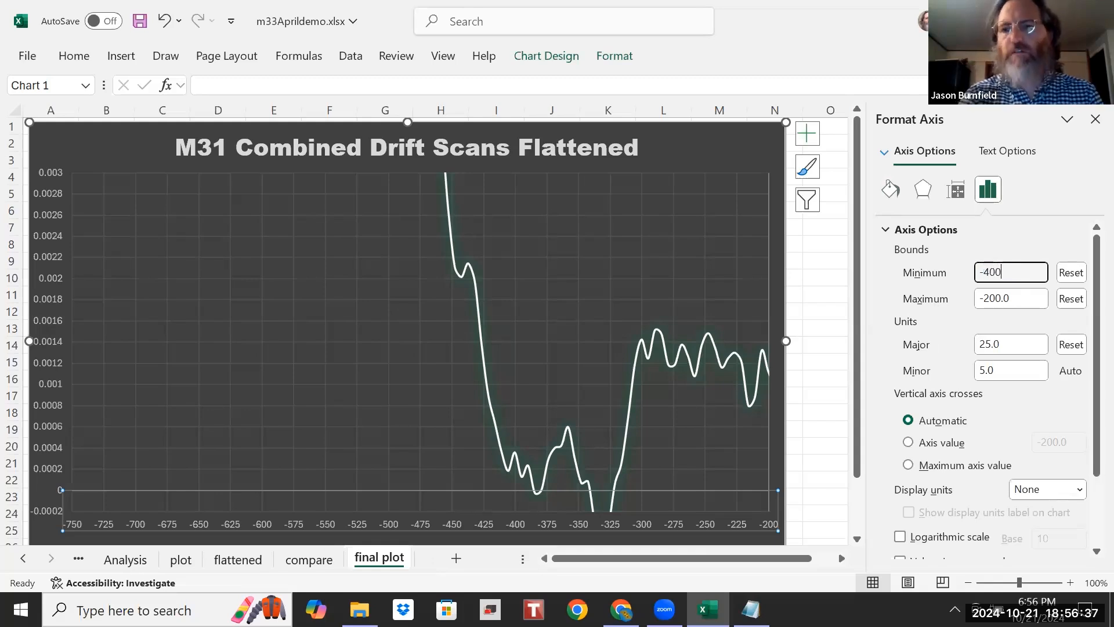
key(Tab)
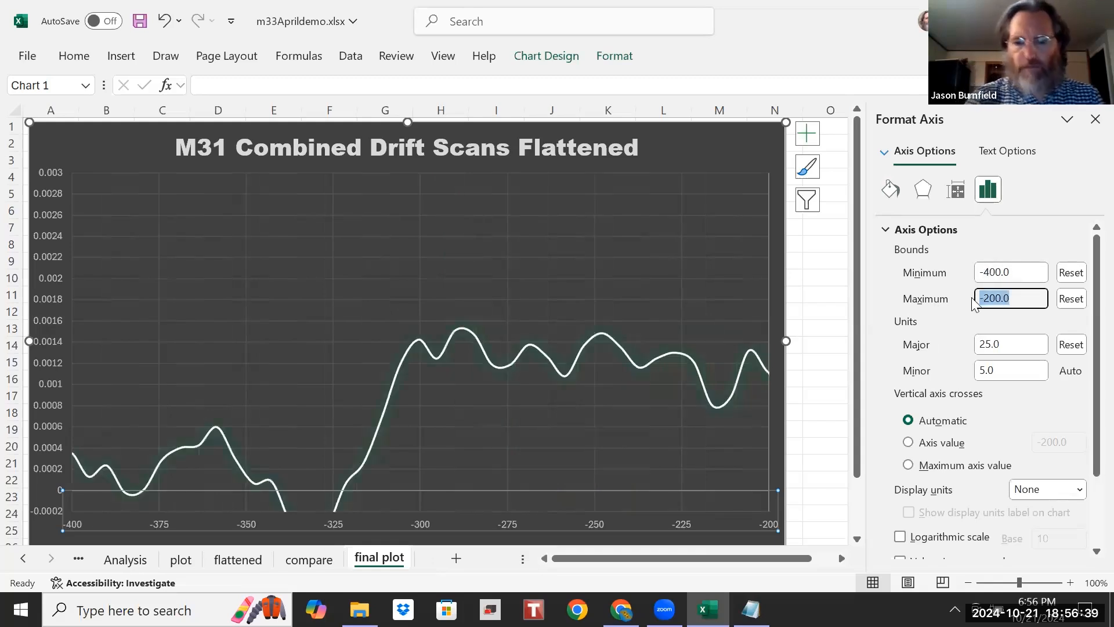
text(0)
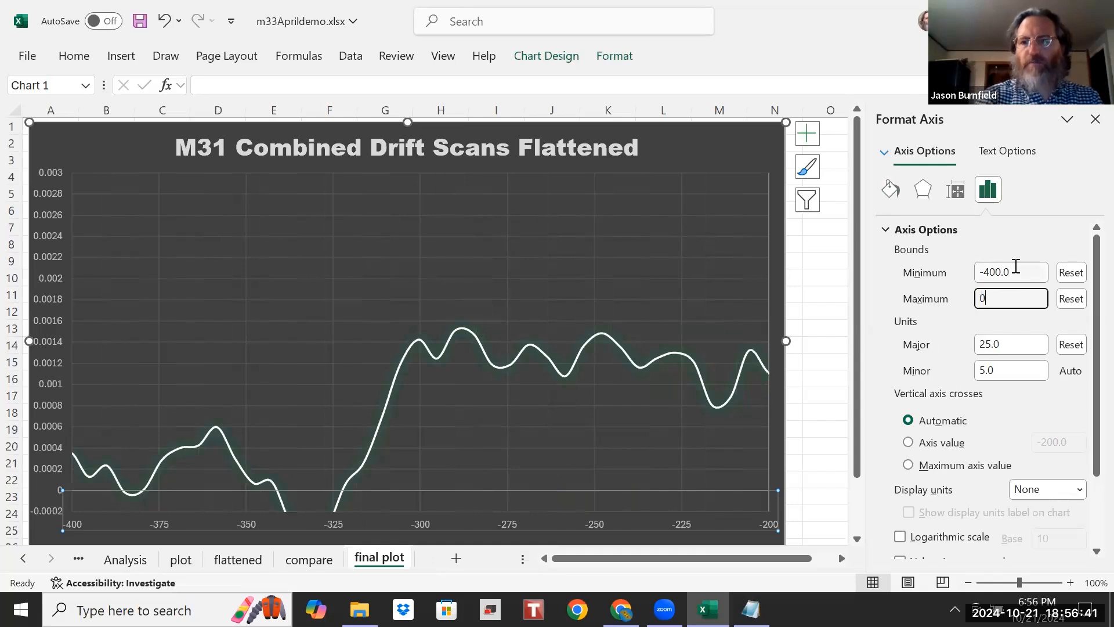
click(1017, 266)
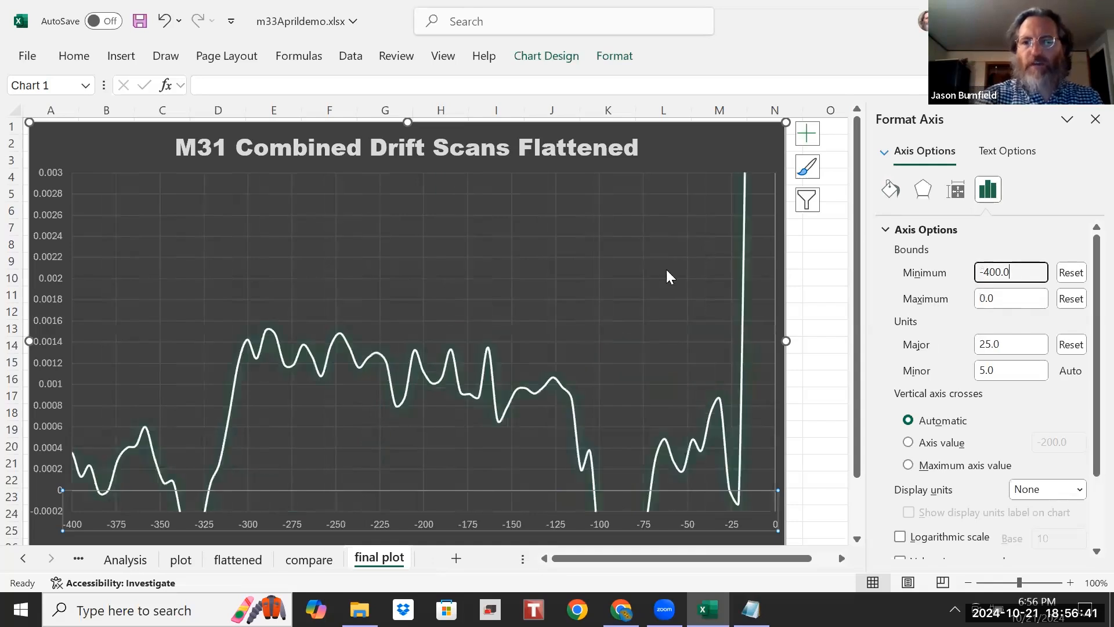
Step: Set the maximum bound of the final plot chart's vertical axis to 0.0016 and finish the axis formatting
click(53, 299)
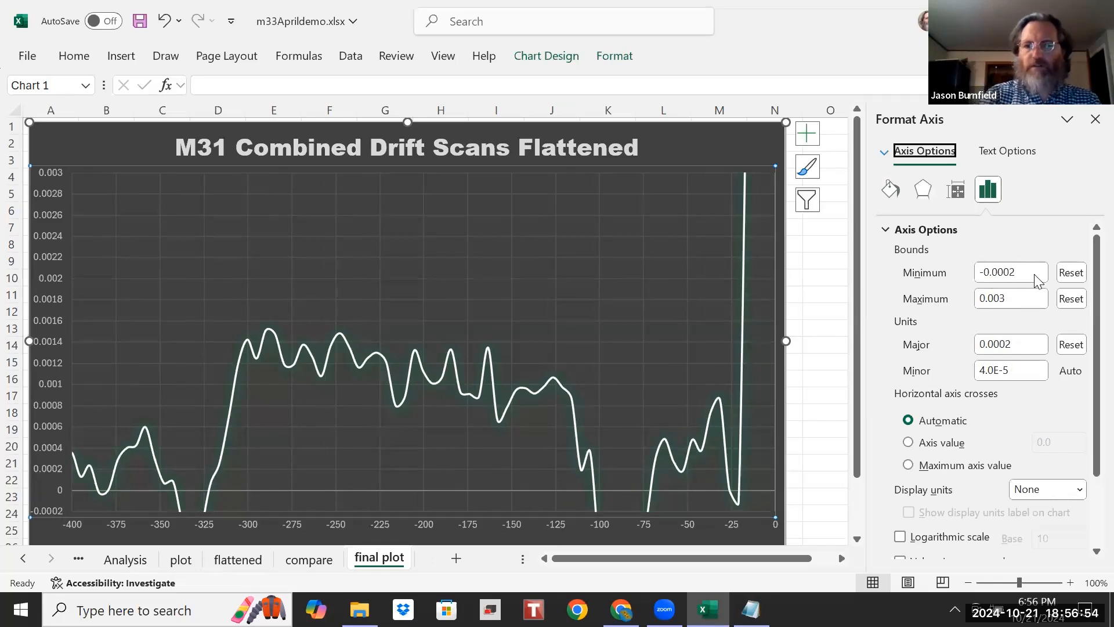
click(821, 343)
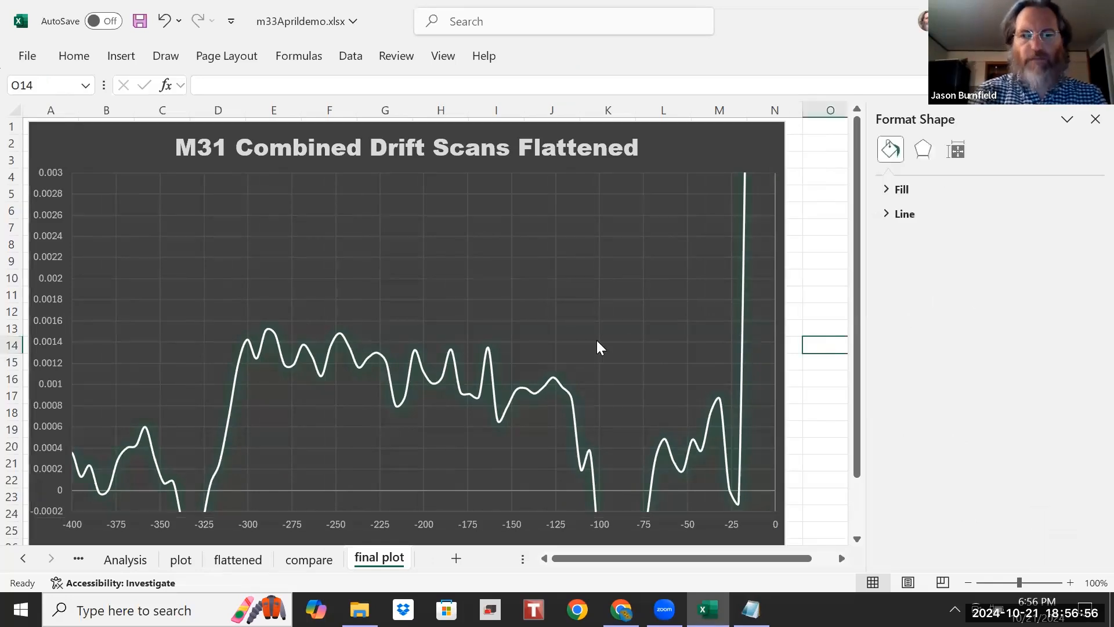
click(53, 319)
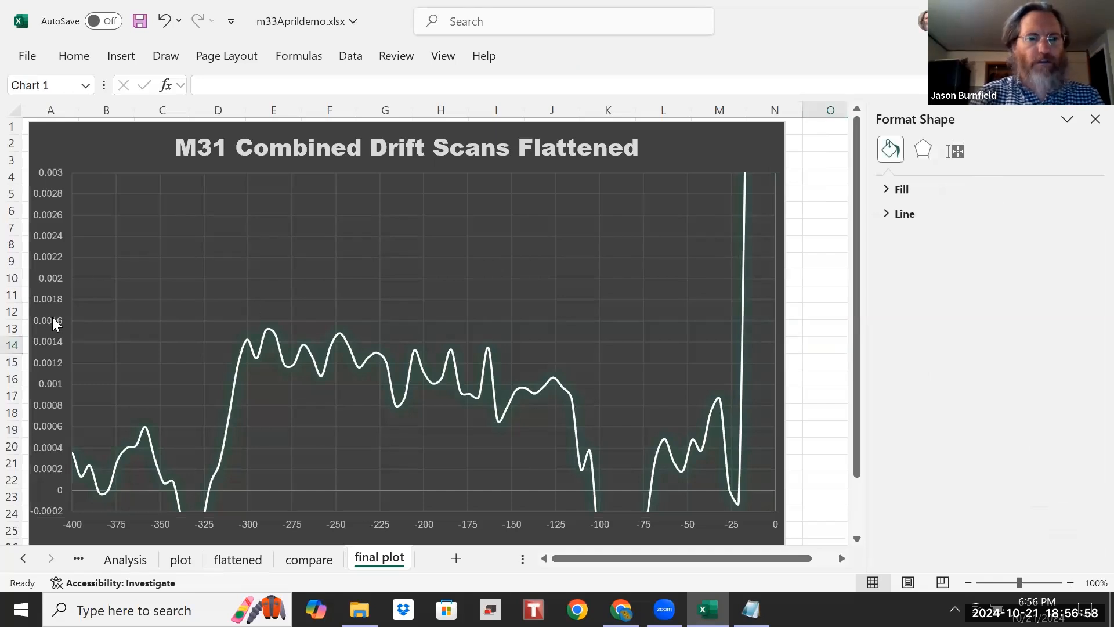
right_click(52, 319)
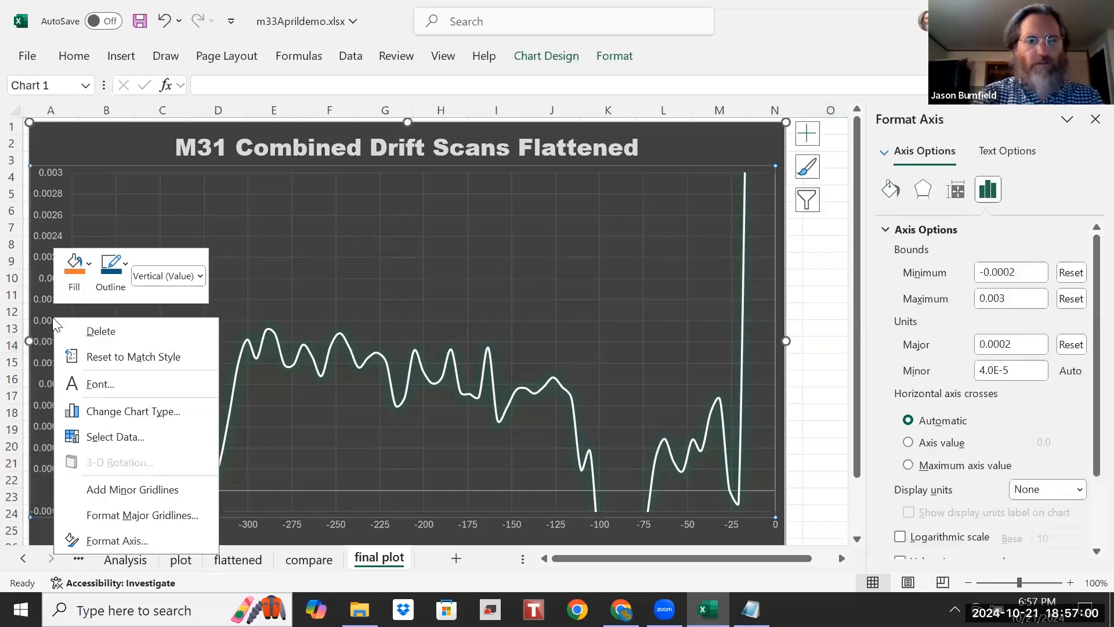
click(104, 541)
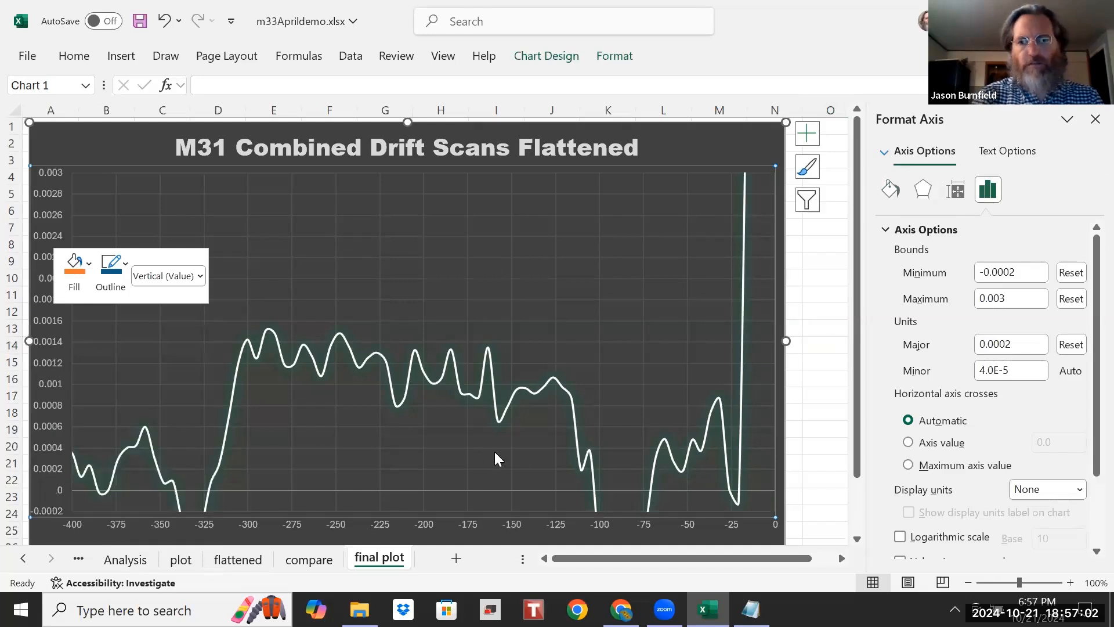
click(1011, 300)
key(BackSpace)
text(16)
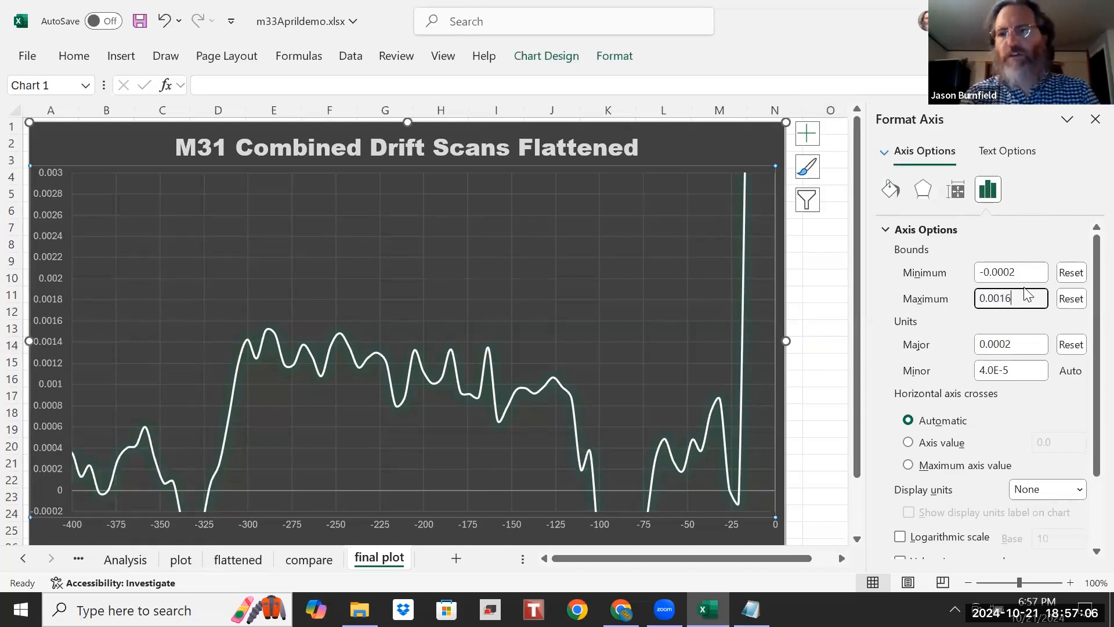
click(1027, 272)
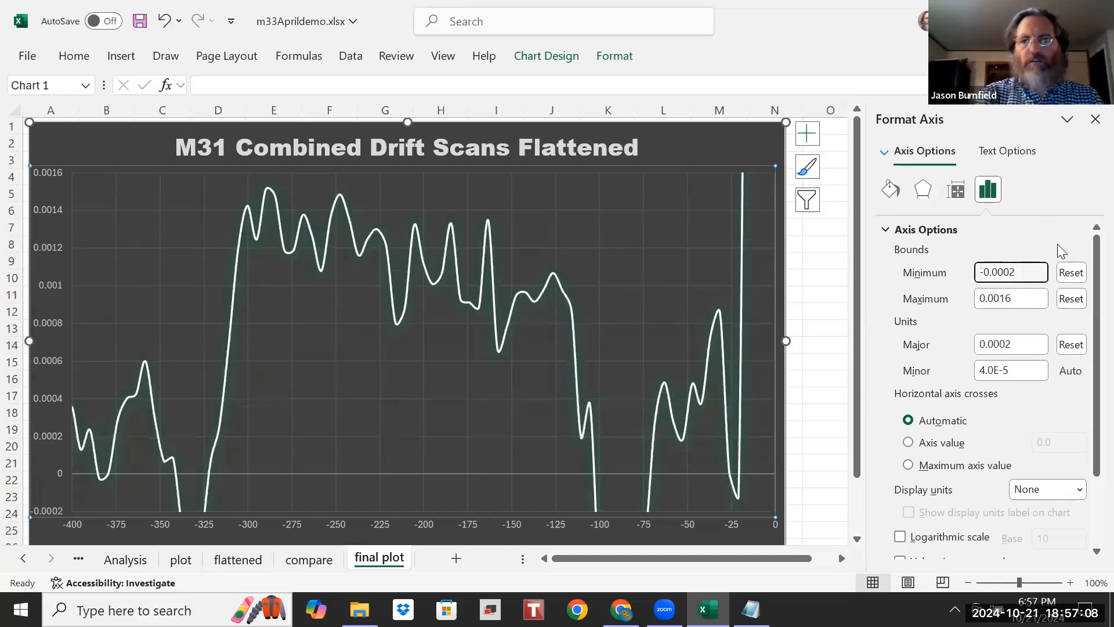
click(1095, 119)
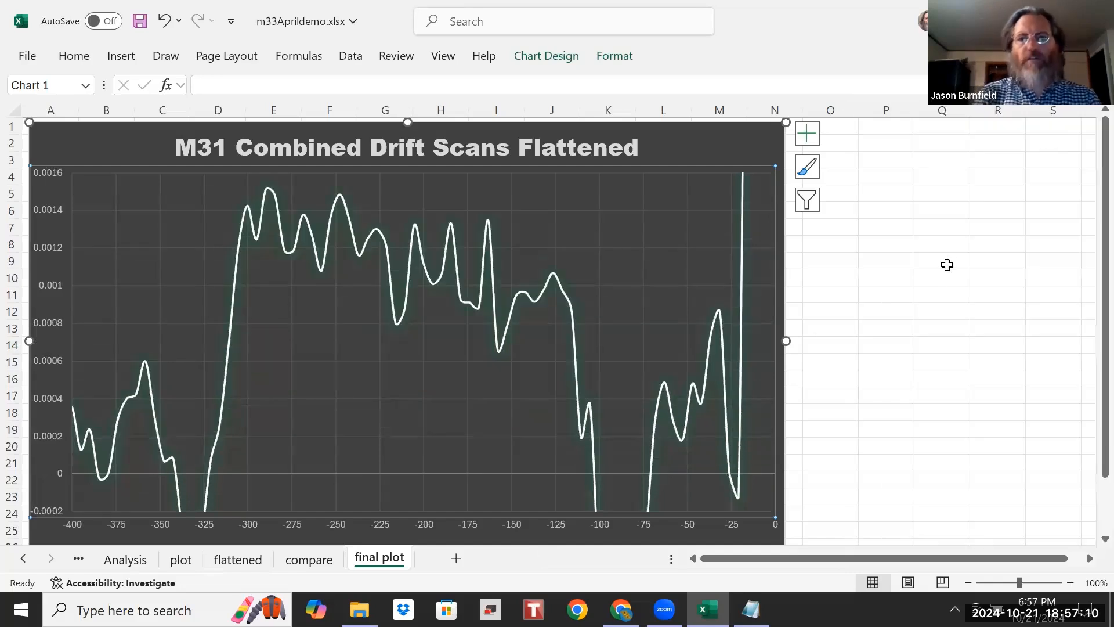
click(947, 264)
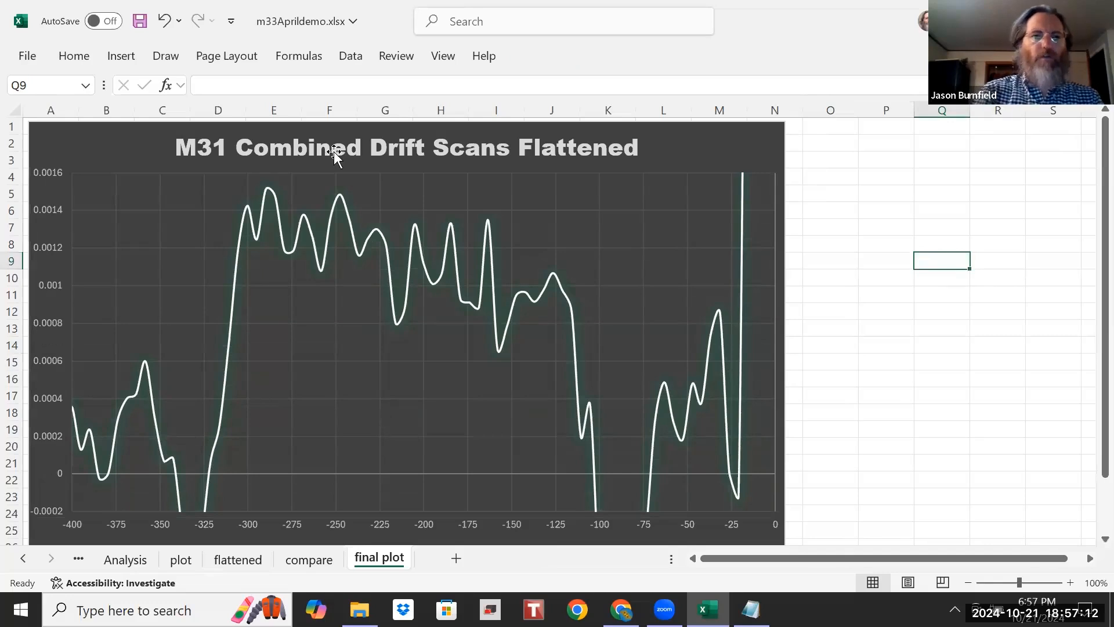
Step: Change the final plot chart's title to "M33 Combined Drift Scans Flattened"
click(226, 147)
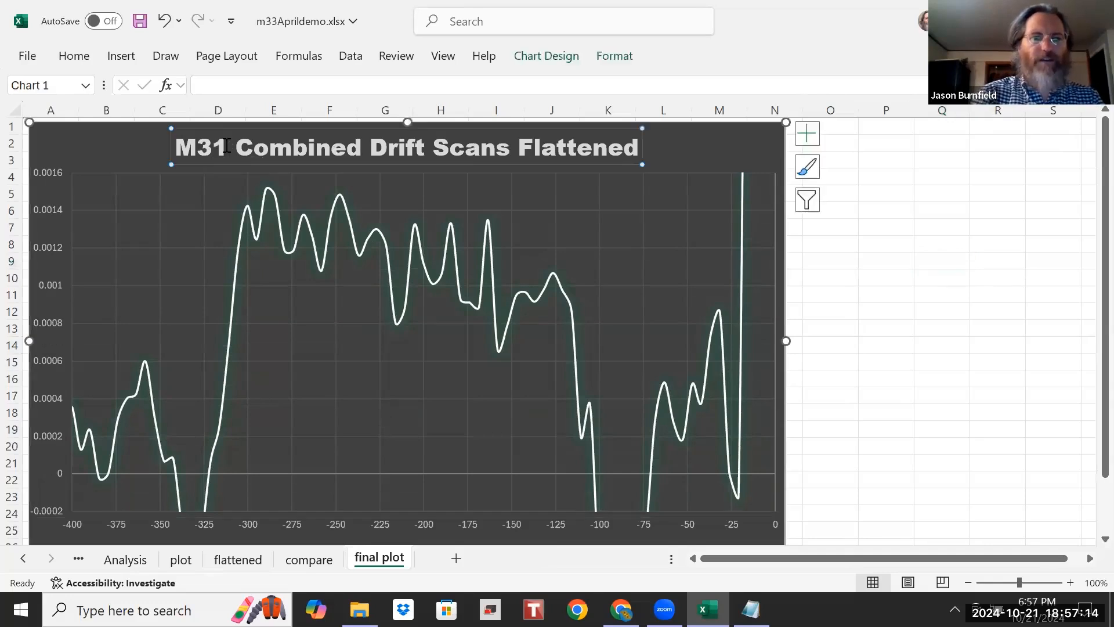
click(227, 147)
key(BackSpace)
text(3)
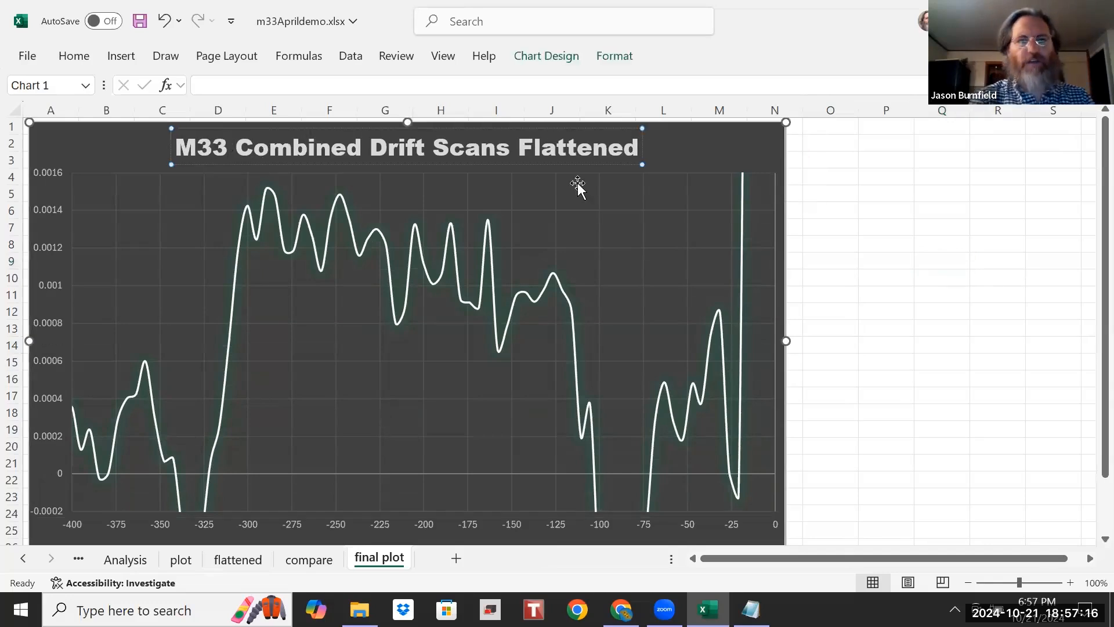
click(847, 251)
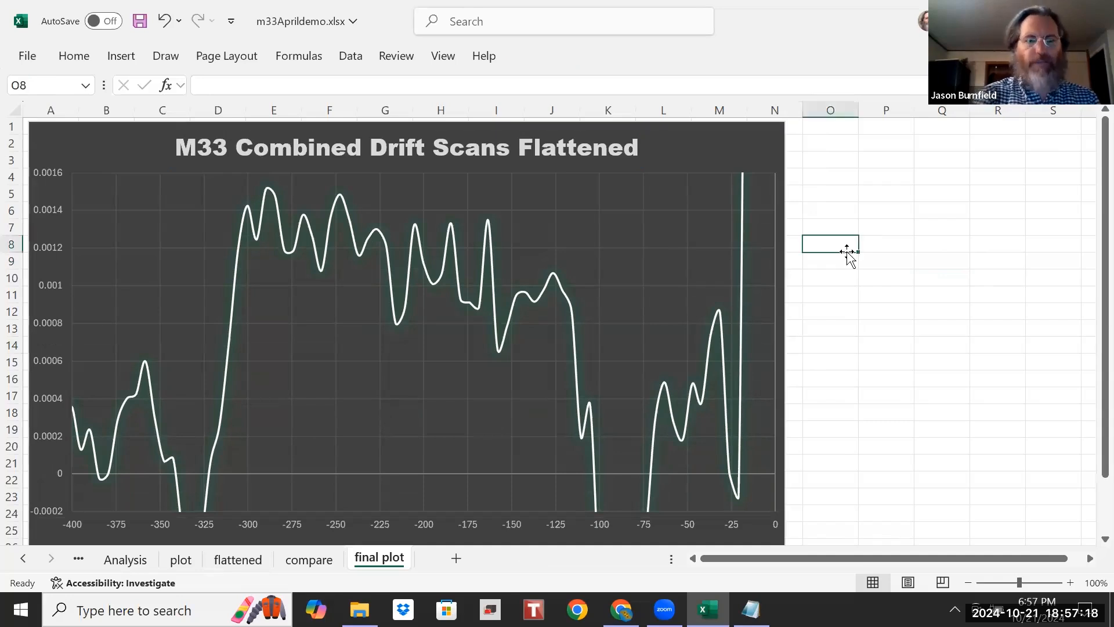
Step: Correct the title of the flattened sheet's chart to read "M33 Combined Drift Scans Flattened"
key(ctrl+Page_Up)
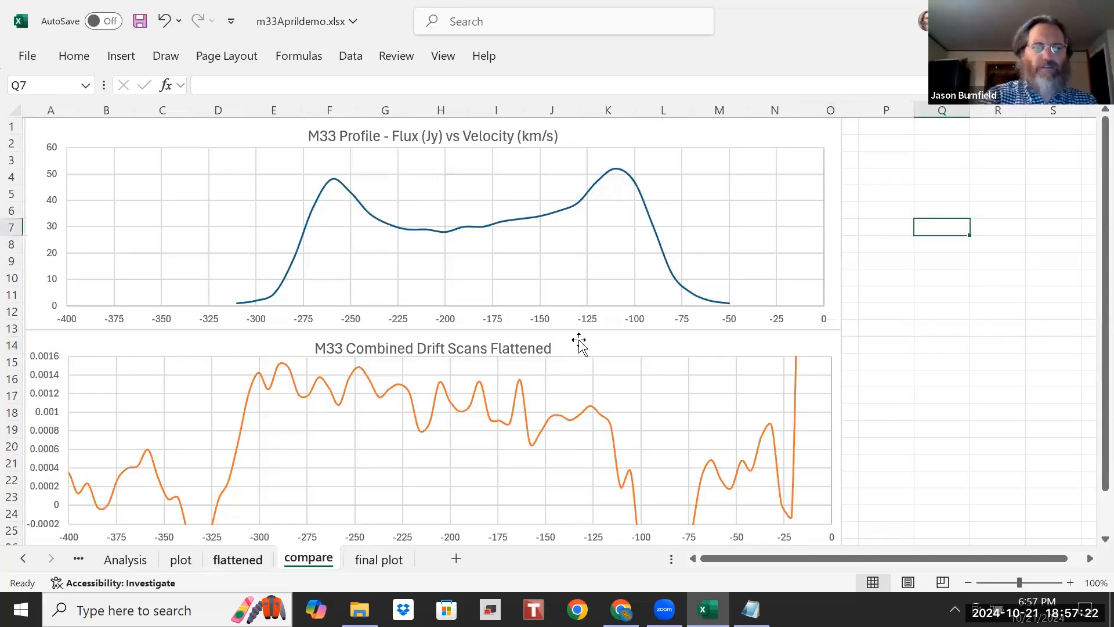
key(ctrl+Page_Up)
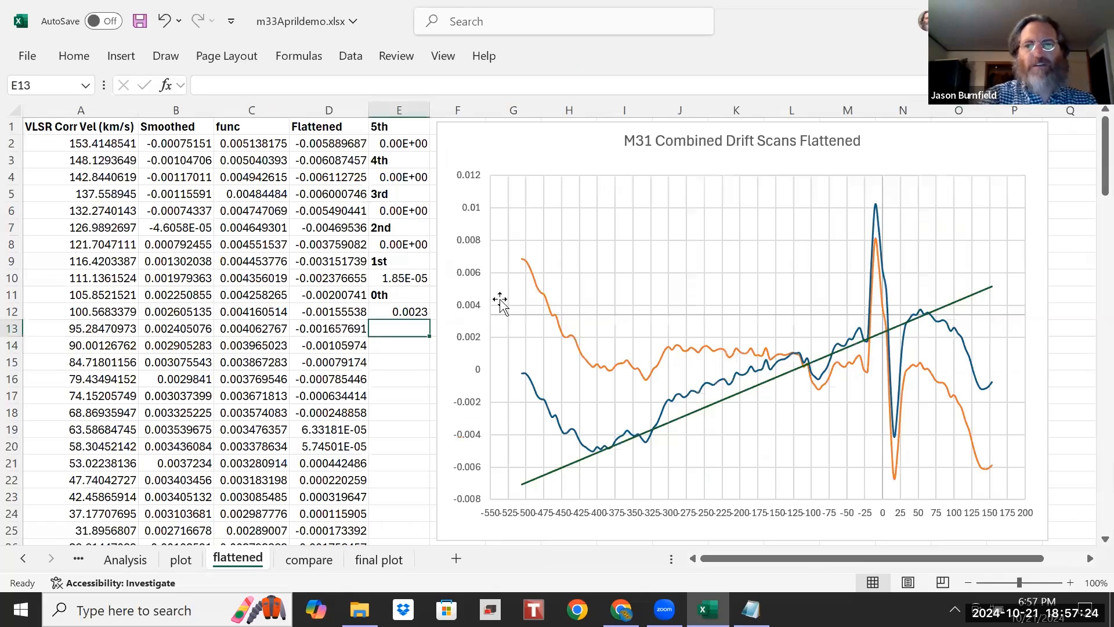
click(654, 141)
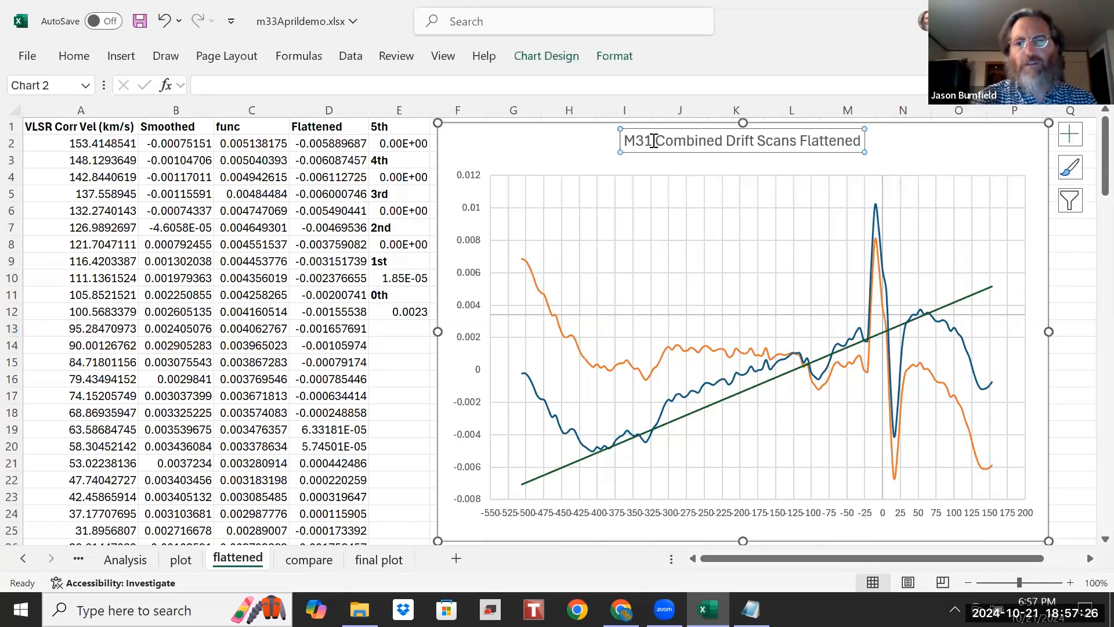
click(654, 141)
key(BackSpace)
text(3)
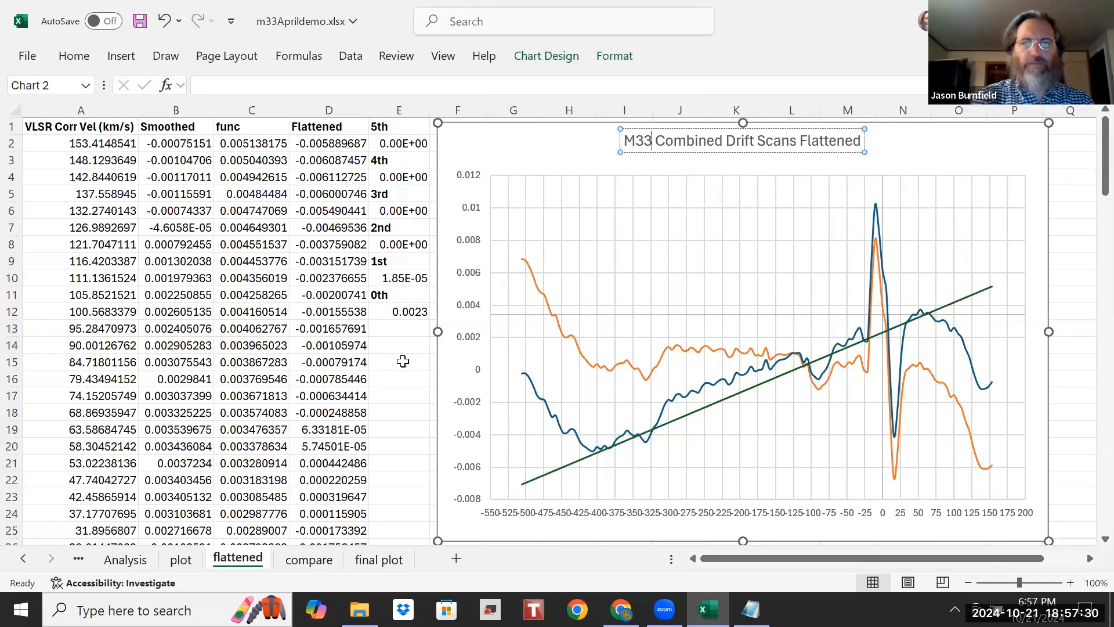
click(402, 361)
Step: Review the plot, Analysis and 6Apr24 sheets and compare the flattened M33 scans with the reference profile on the compare sheet
click(181, 559)
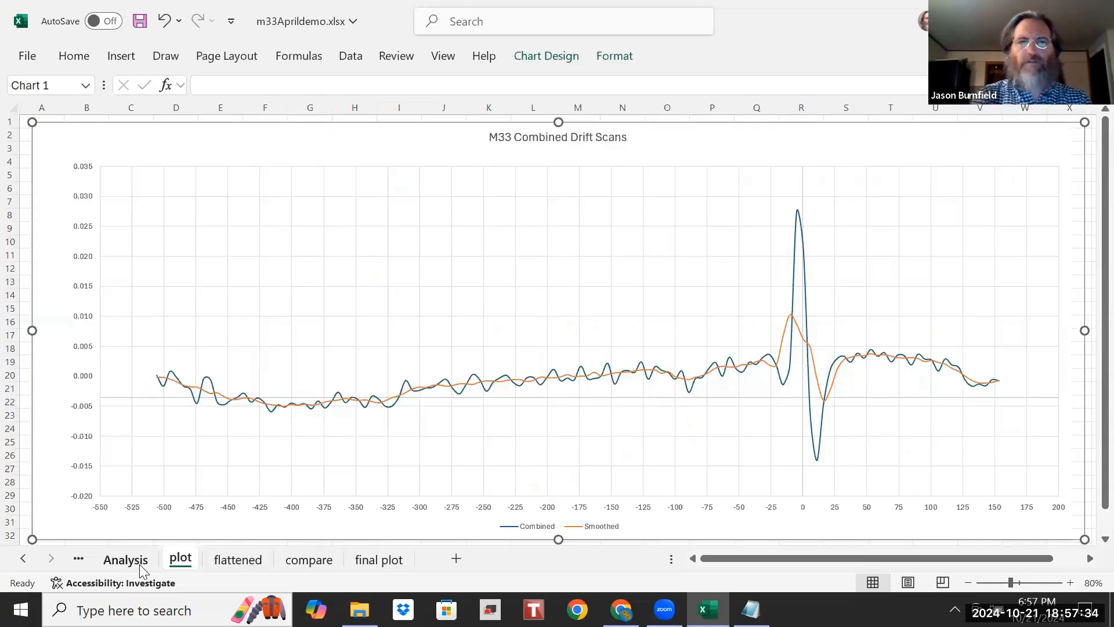
click(125, 559)
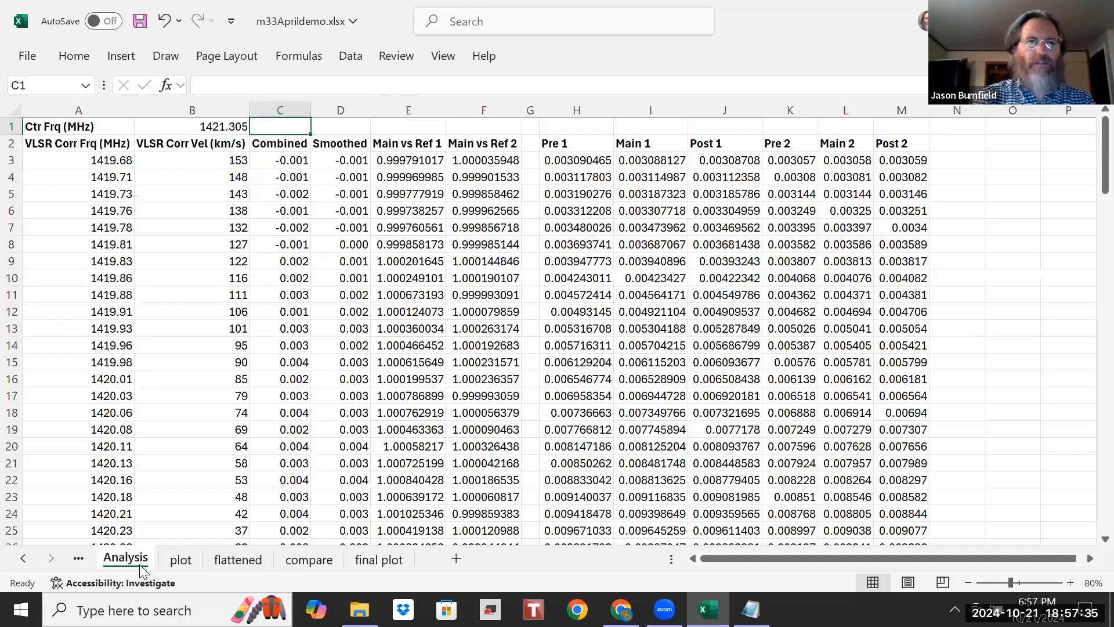
click(79, 559)
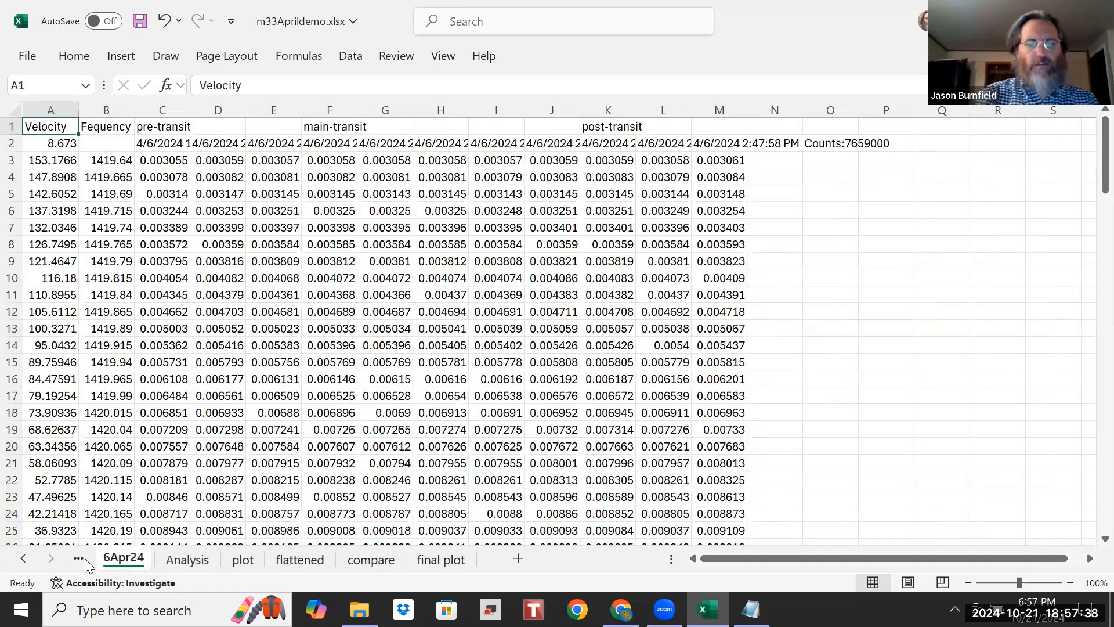
key(ctrl+Page_Down)
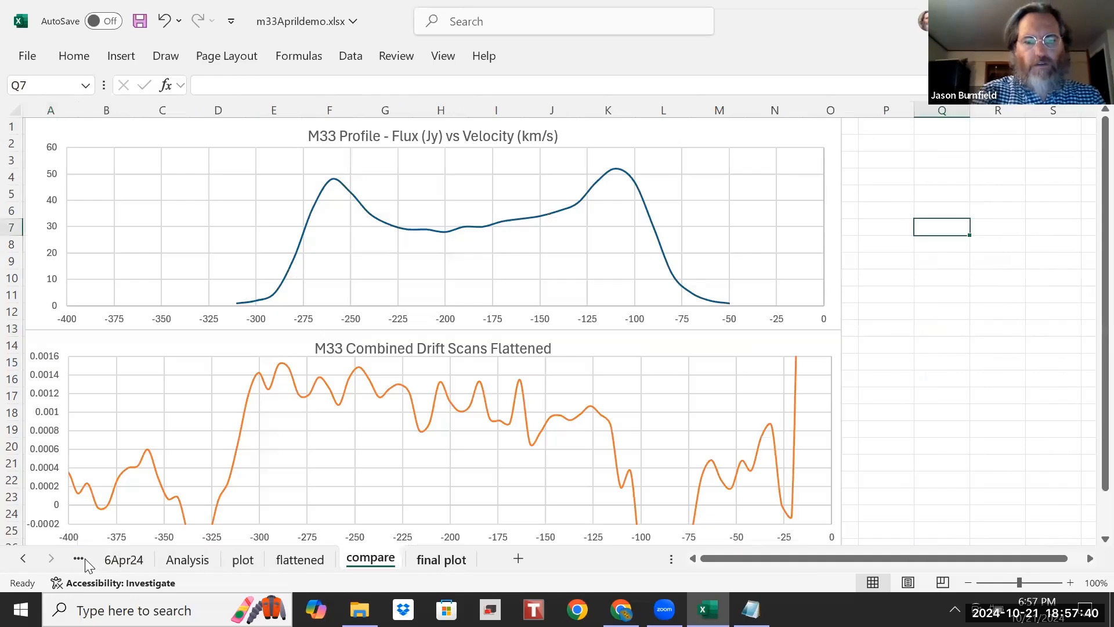
key(ctrl+Page_Up)
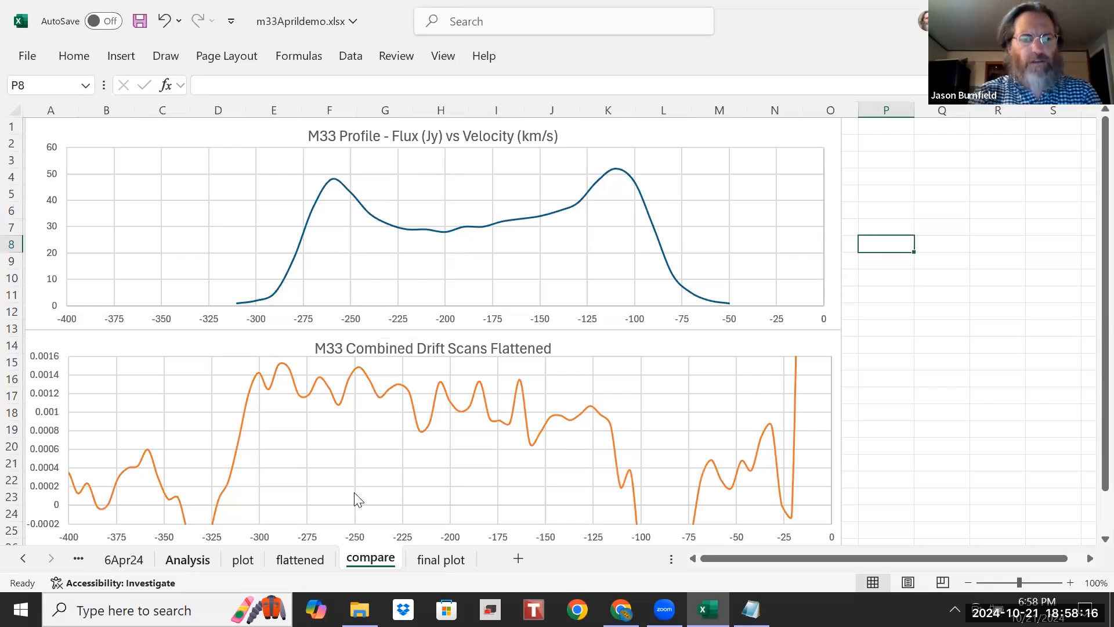
Step: Check the Analysis sheet and examine the velocity formulas in cells A3 and A9 of the 6Apr24 sheet
click(188, 559)
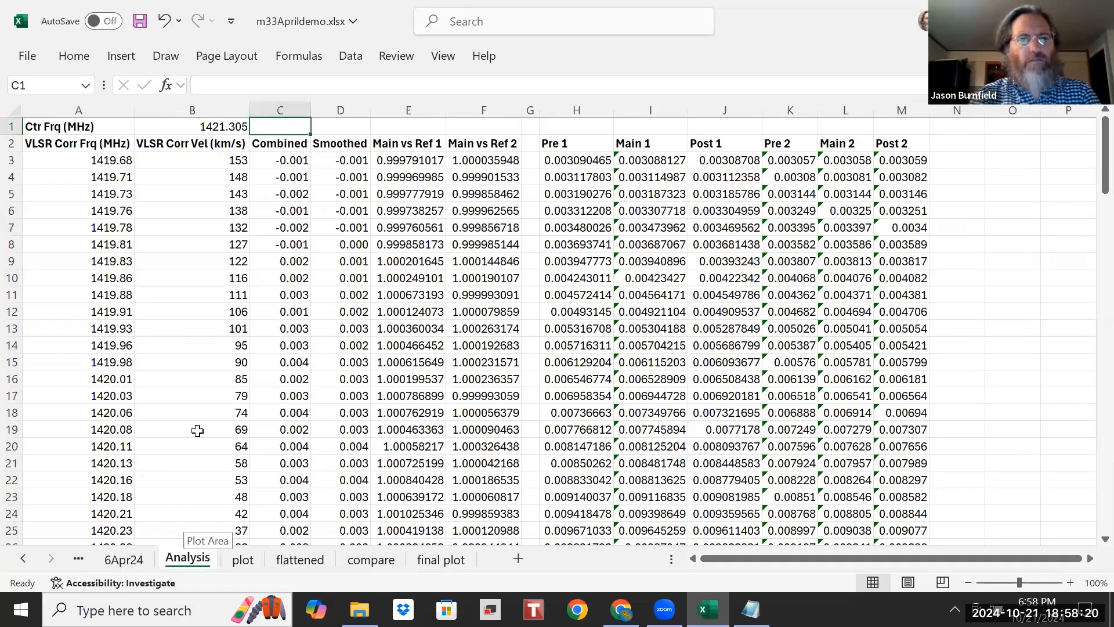
click(125, 559)
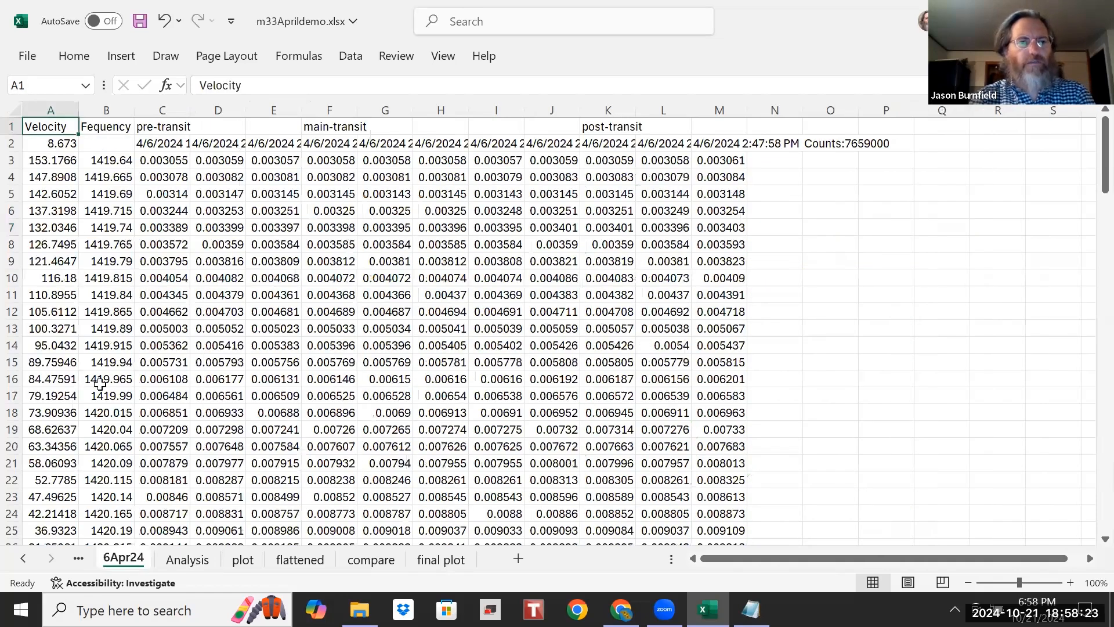
click(57, 159)
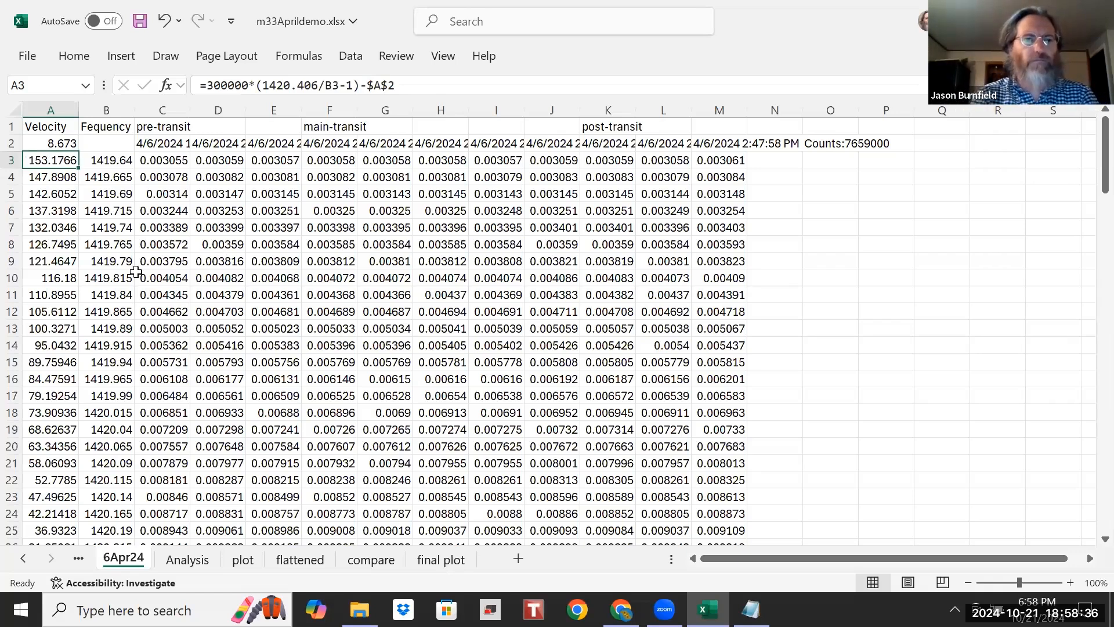
click(44, 267)
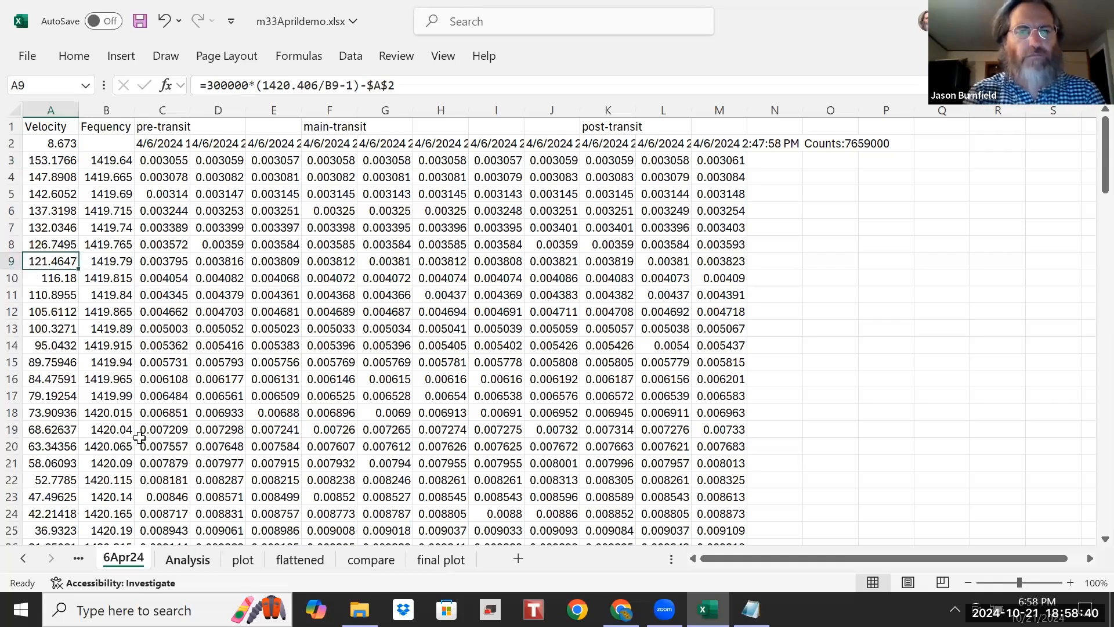
Step: Go through the sheets following 6Apr24 up to the final plot sheet and examine the flattened M33 chart
key(ctrl+Page_Down)
key(ctrl+Page_Down)
key(ctrl+Page_Down)
key(ctrl+Page_Down)
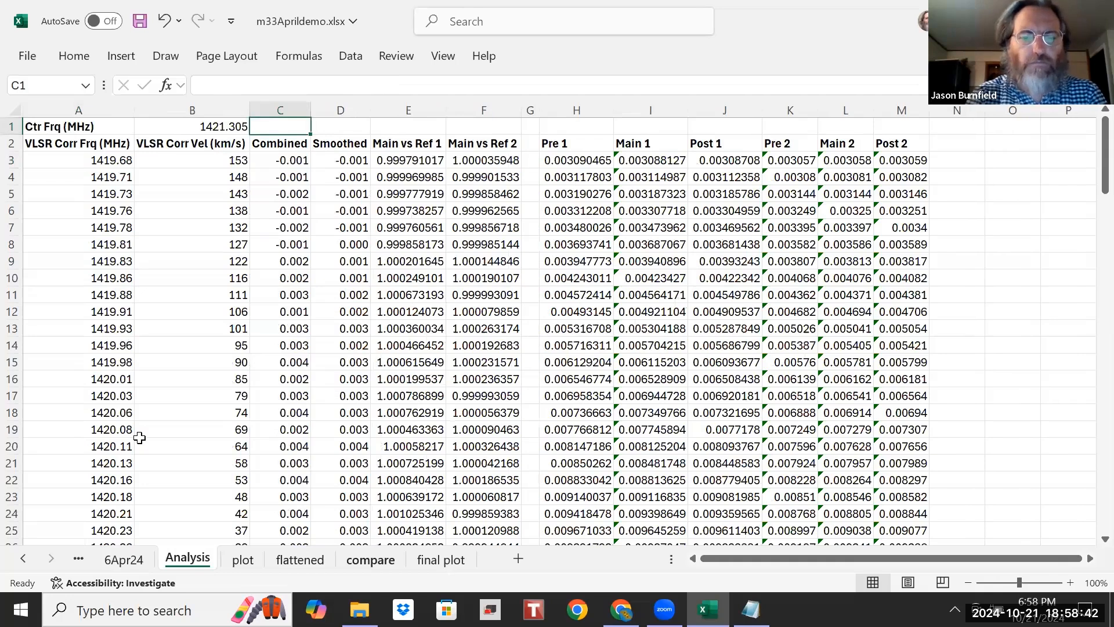
key(ctrl+Page_Down)
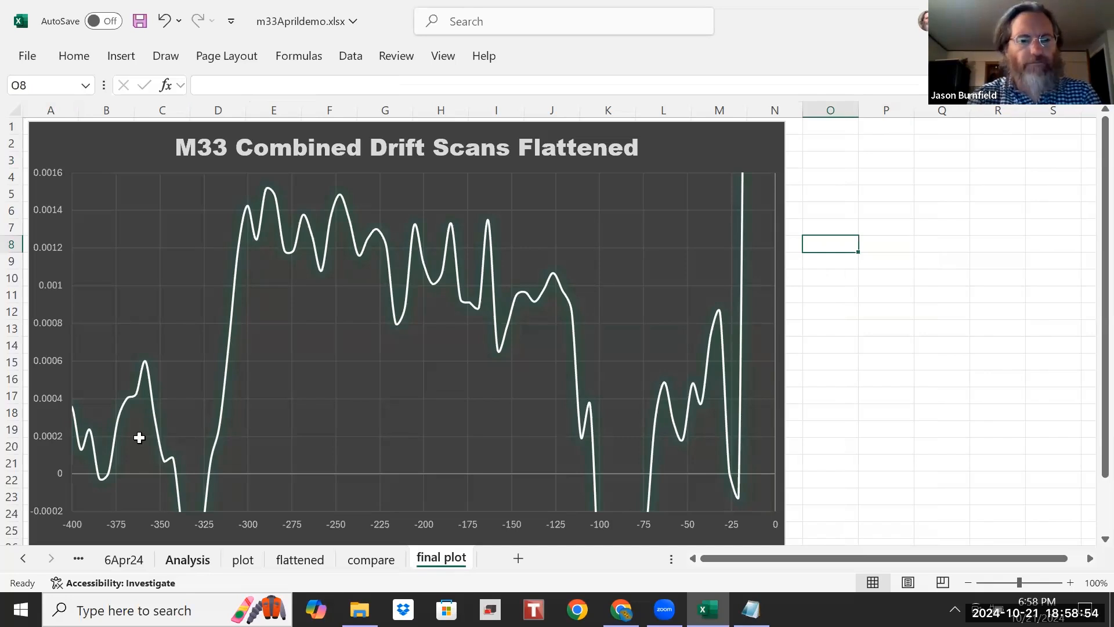
Step: Go back through the 6Apr24 sheet to the 5Apr24 sheet and examine its raw transit scan data, including cell D18
click(131, 563)
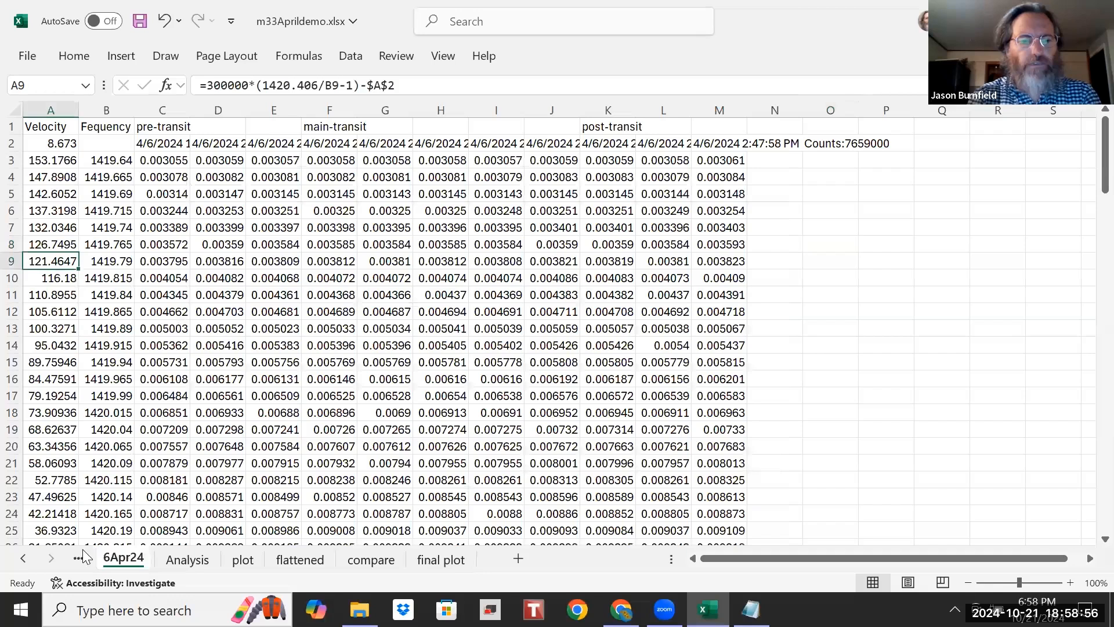
click(81, 553)
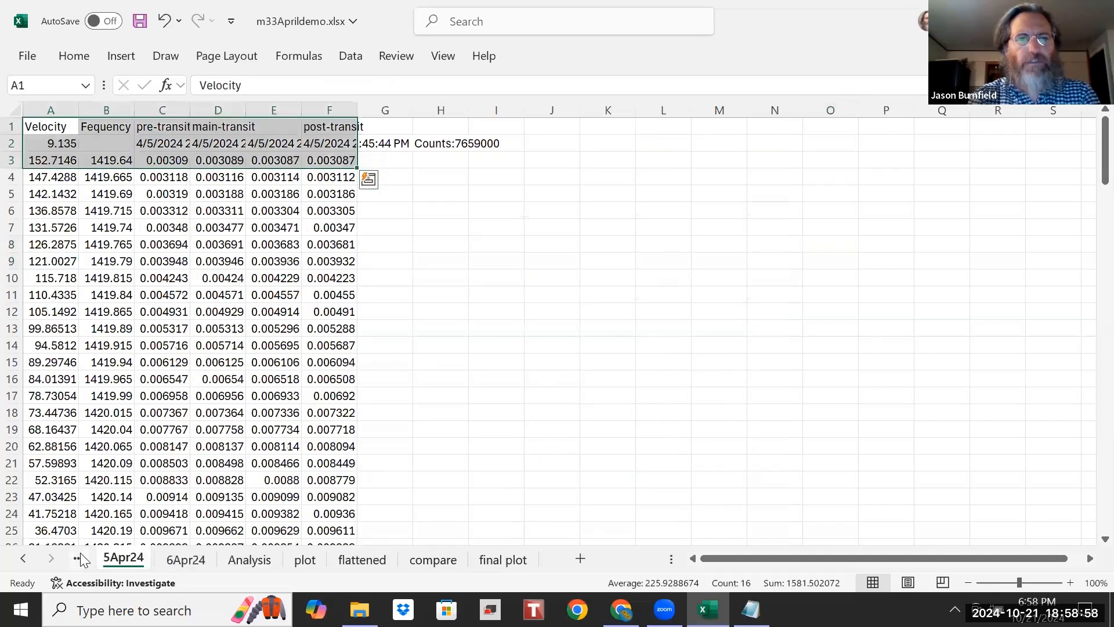
click(205, 413)
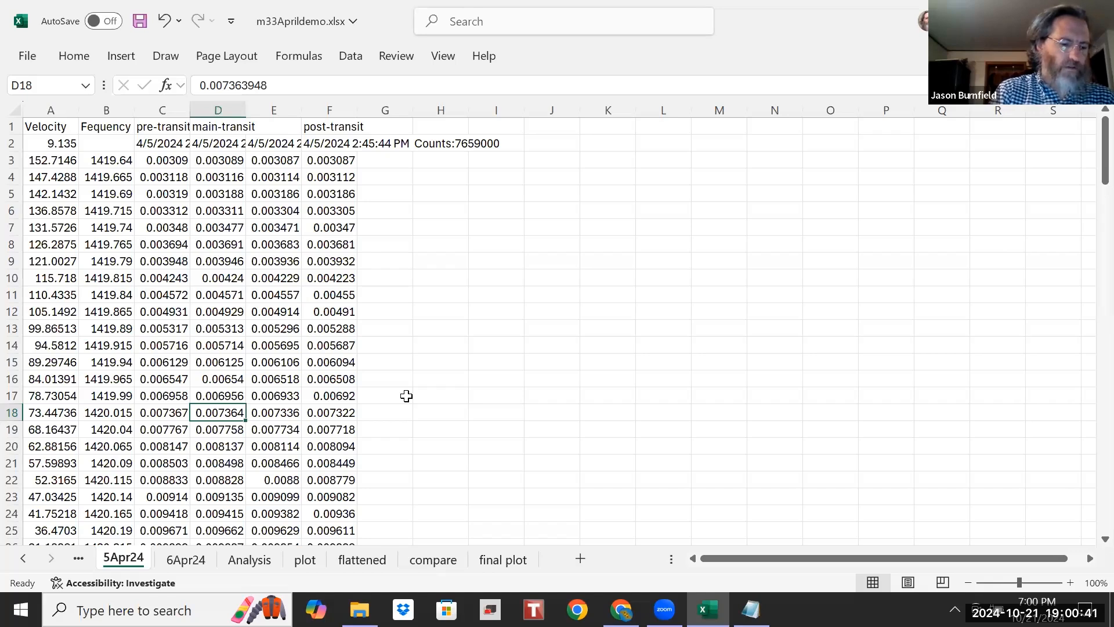
Step: Return to the final plot sheet and save the workbook
key(ctrl+Page_Down)
key(ctrl+Page_Down)
key(ctrl+Page_Down)
key(ctrl+Page_Down)
key(ctrl+Page_Down)
key(ctrl+Page_Down)
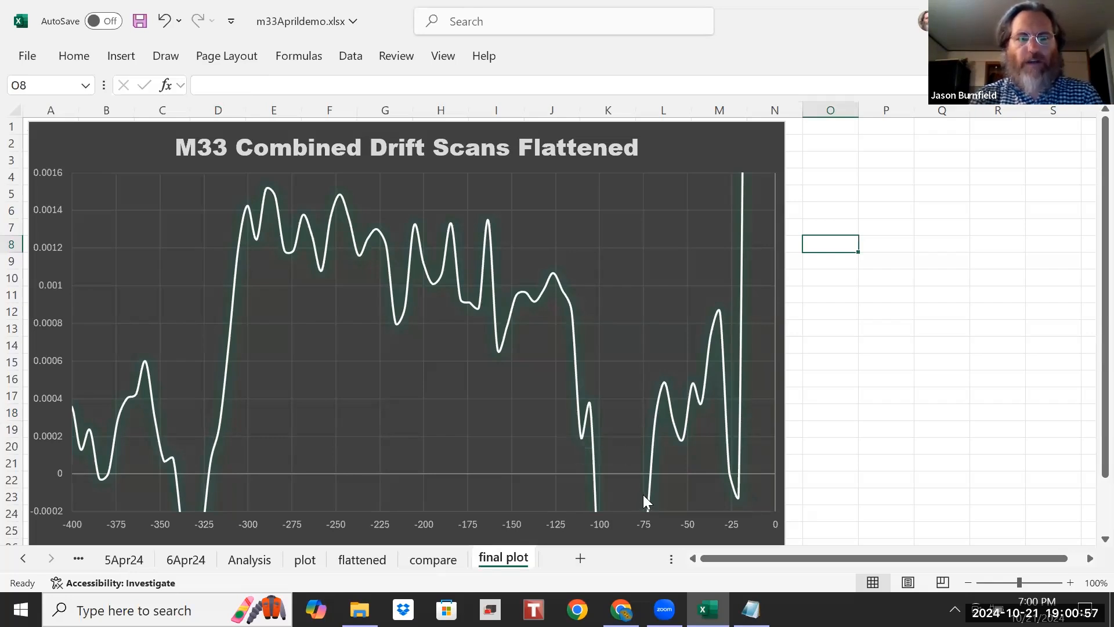
key(ctrl+s)
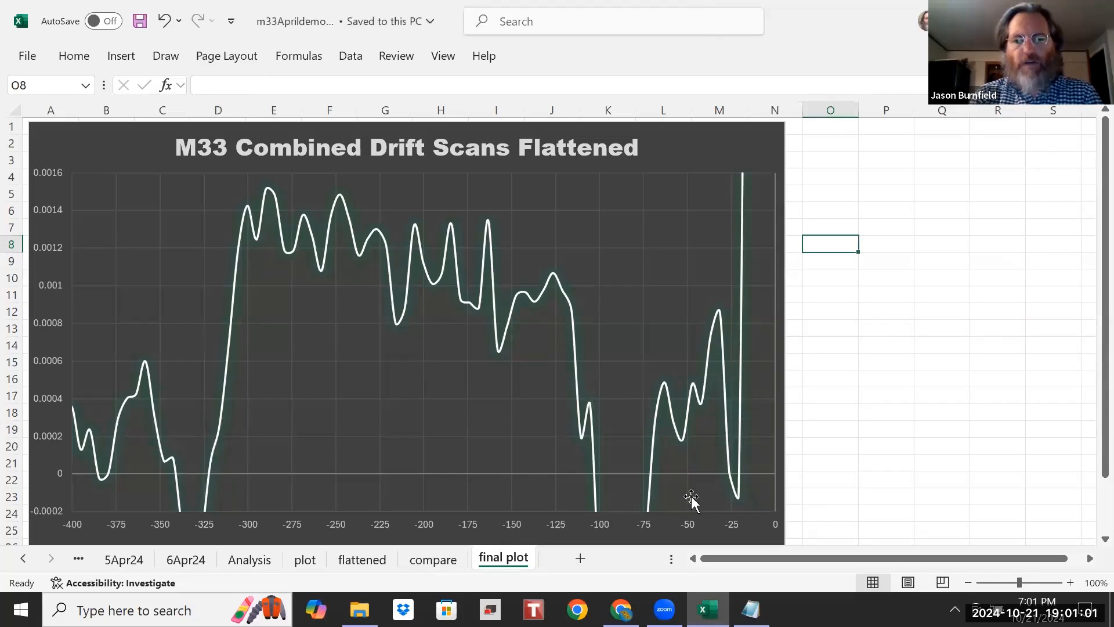